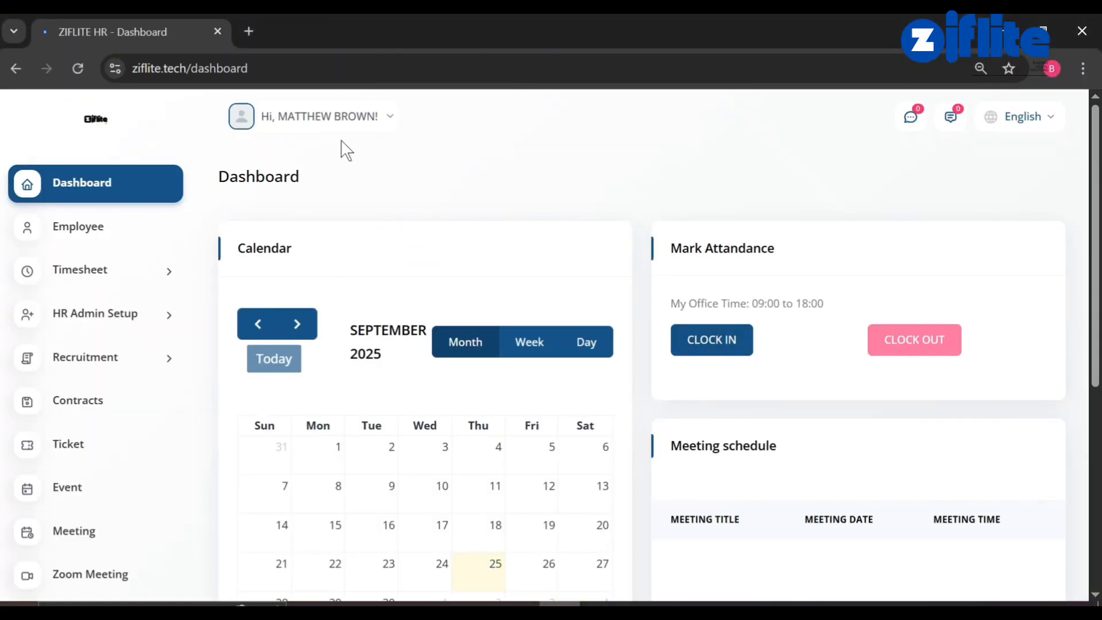
Clock in today's attendance from the Ziflite HR Dashboard.
{"action": "scroll", "coordinate": [411, 351], "scroll_direction": "down", "scroll_amount": 6}
{"action": "scroll", "coordinate": [411, 352], "scroll_direction": "up", "scroll_amount": 5}
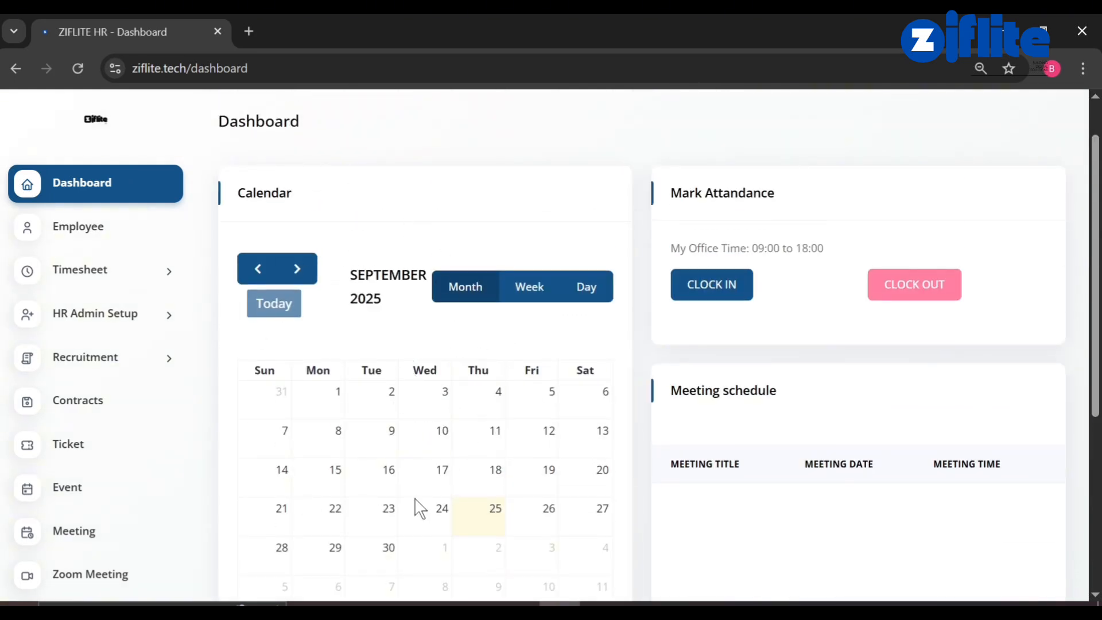
{"action": "scroll", "coordinate": [414, 499], "scroll_direction": "down", "scroll_amount": 2}
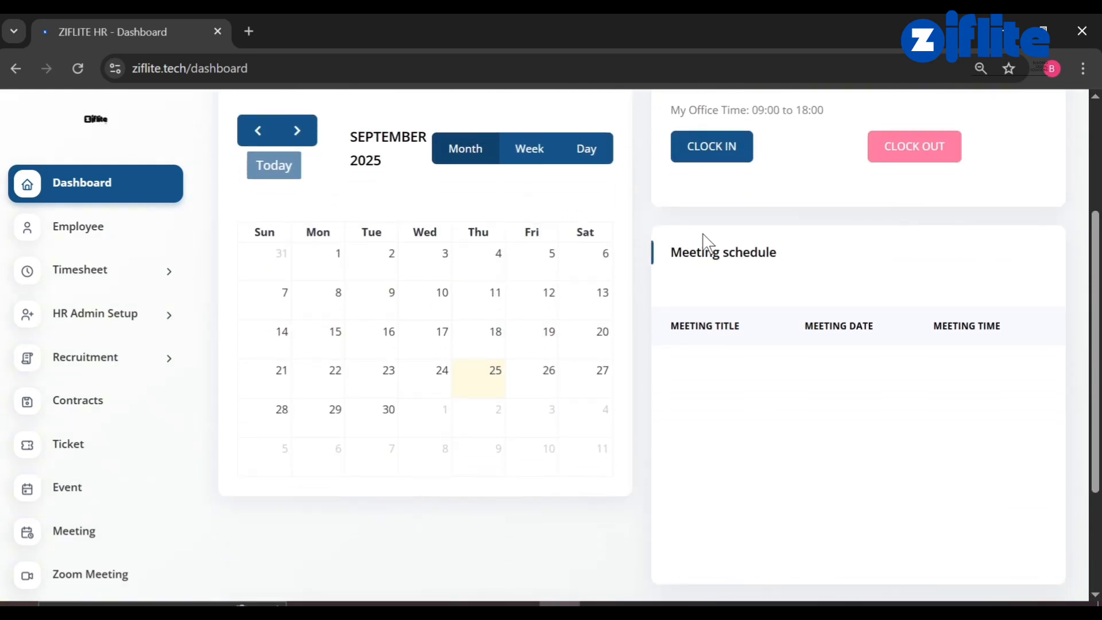
{"action": "left_click", "coordinate": [710, 154]}
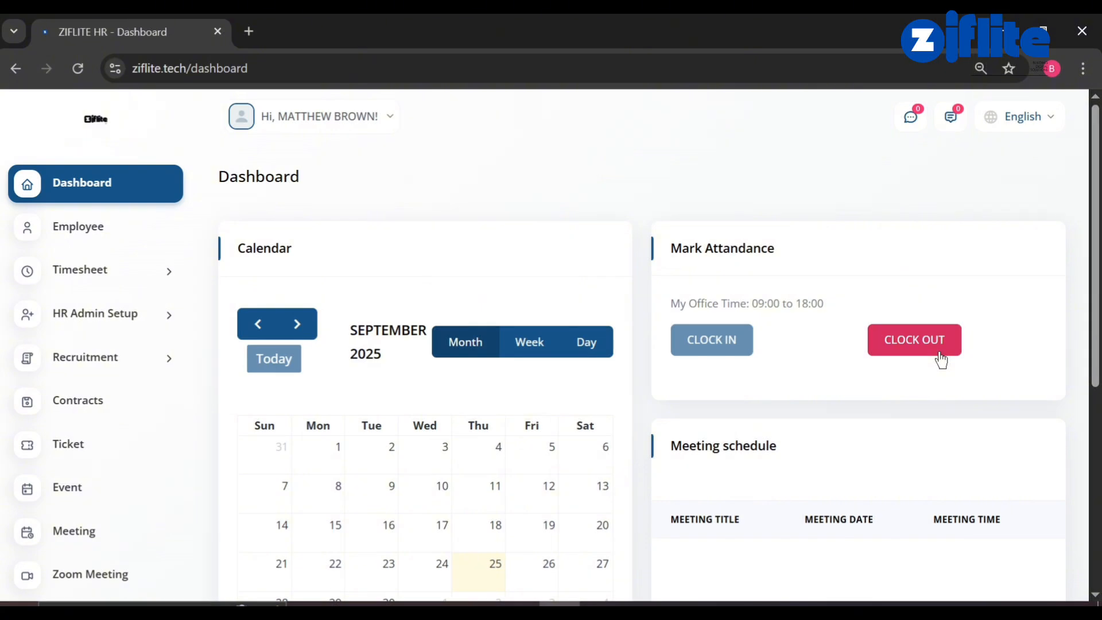
Expand HR Admin Setup and Recruitment in the sidebar and go to Messenger.
{"action": "scroll", "coordinate": [939, 361], "scroll_direction": "down", "scroll_amount": 6}
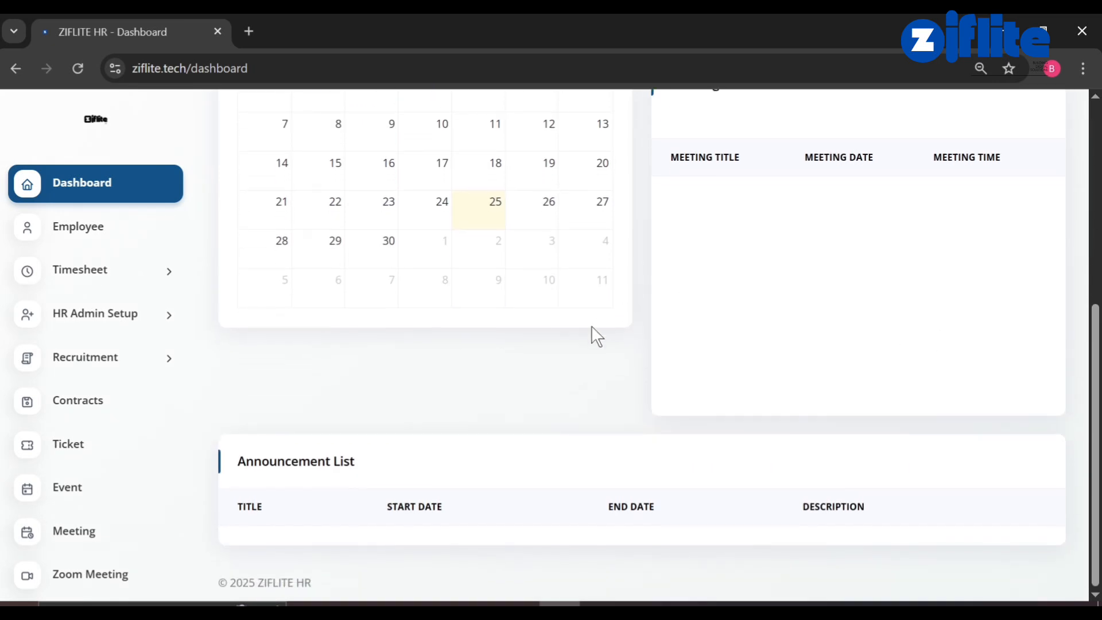
{"action": "scroll", "coordinate": [94, 531], "scroll_direction": "down", "scroll_amount": 2}
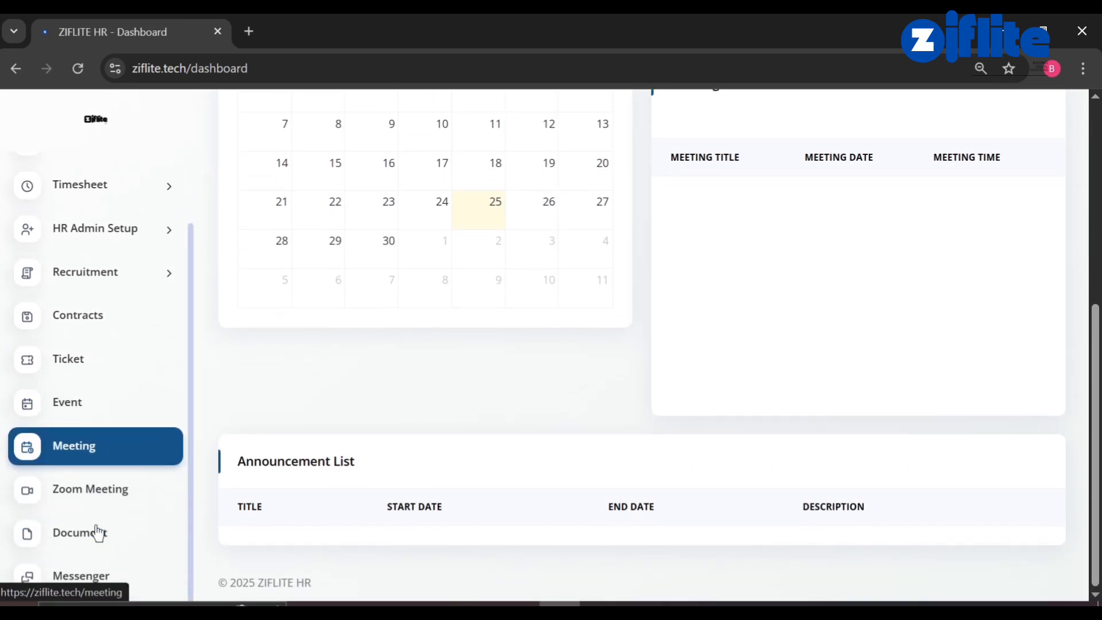
{"action": "left_click", "coordinate": [123, 241]}
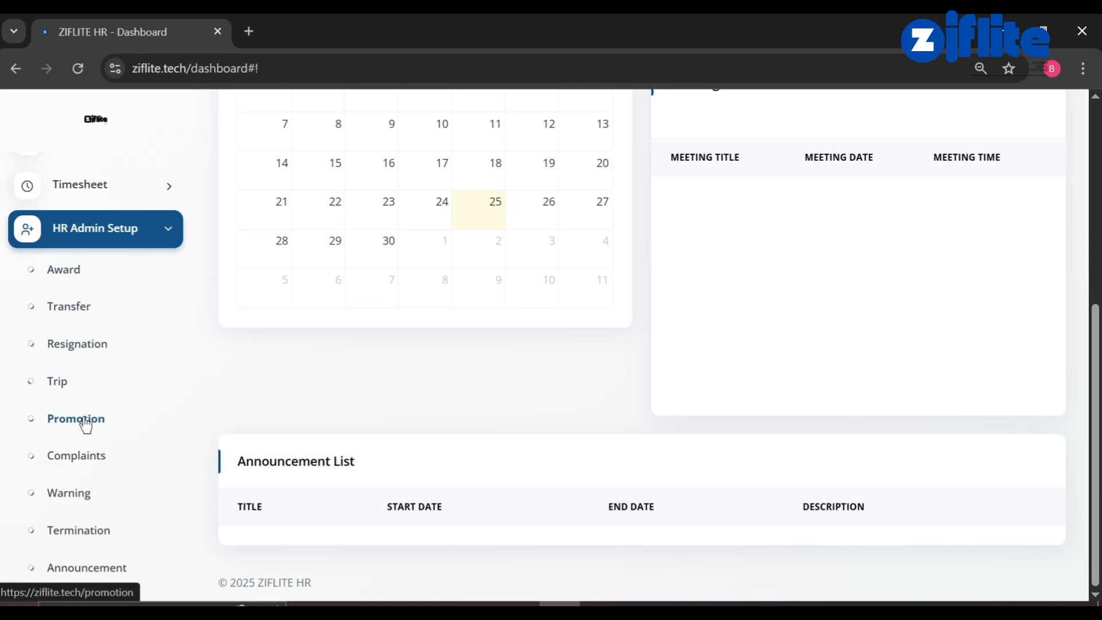
{"action": "scroll", "coordinate": [81, 521], "scroll_direction": "down", "scroll_amount": 3}
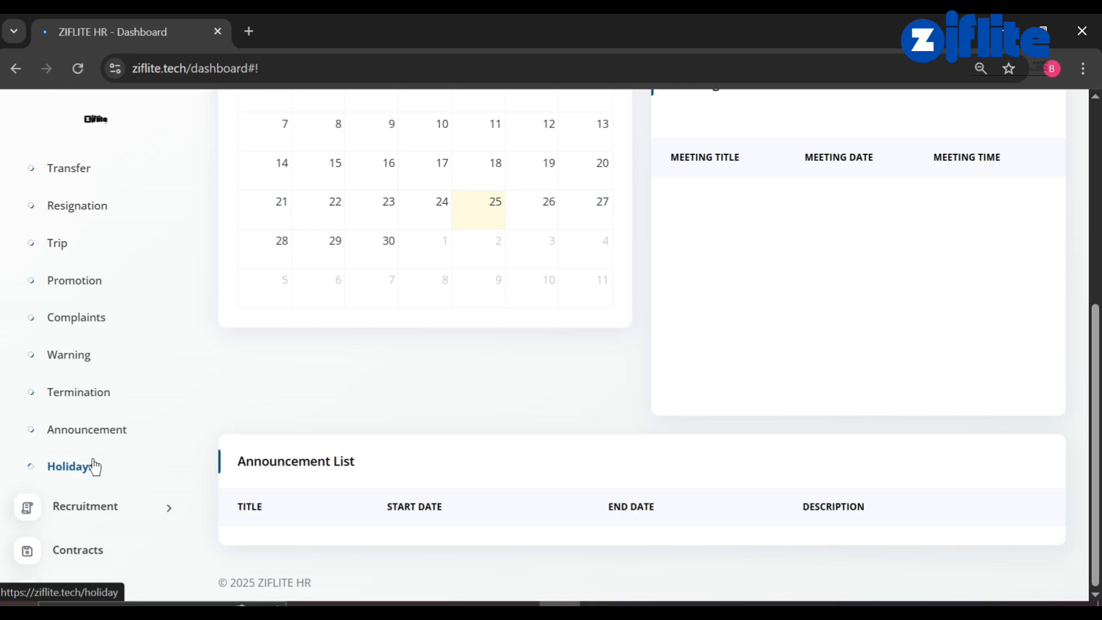
{"action": "scroll", "coordinate": [92, 463], "scroll_direction": "down", "scroll_amount": 3}
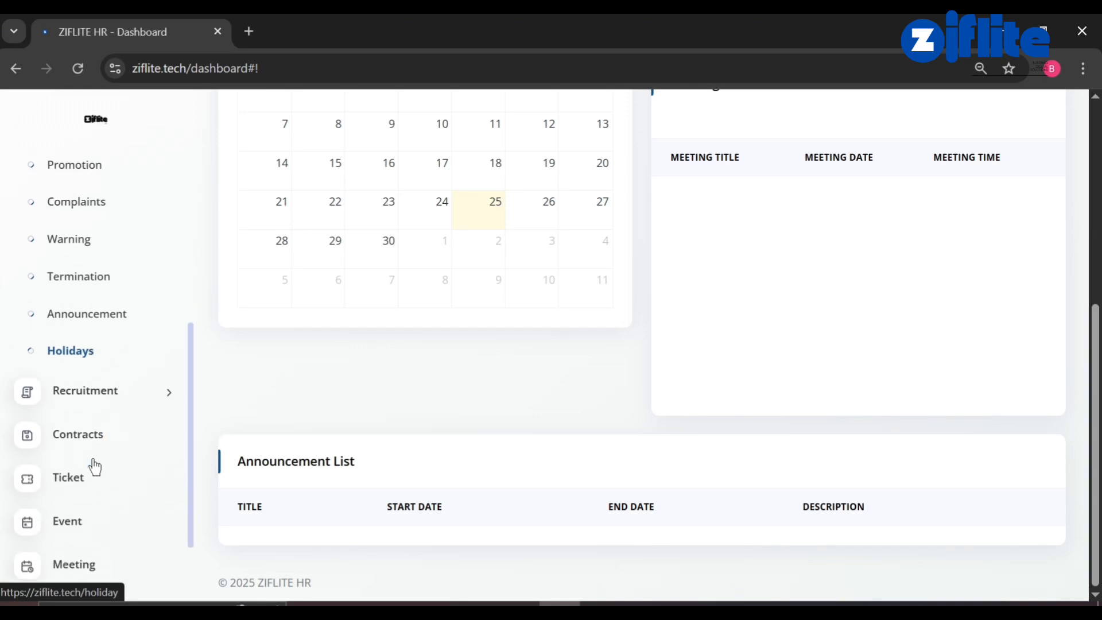
{"action": "left_click", "coordinate": [121, 315]}
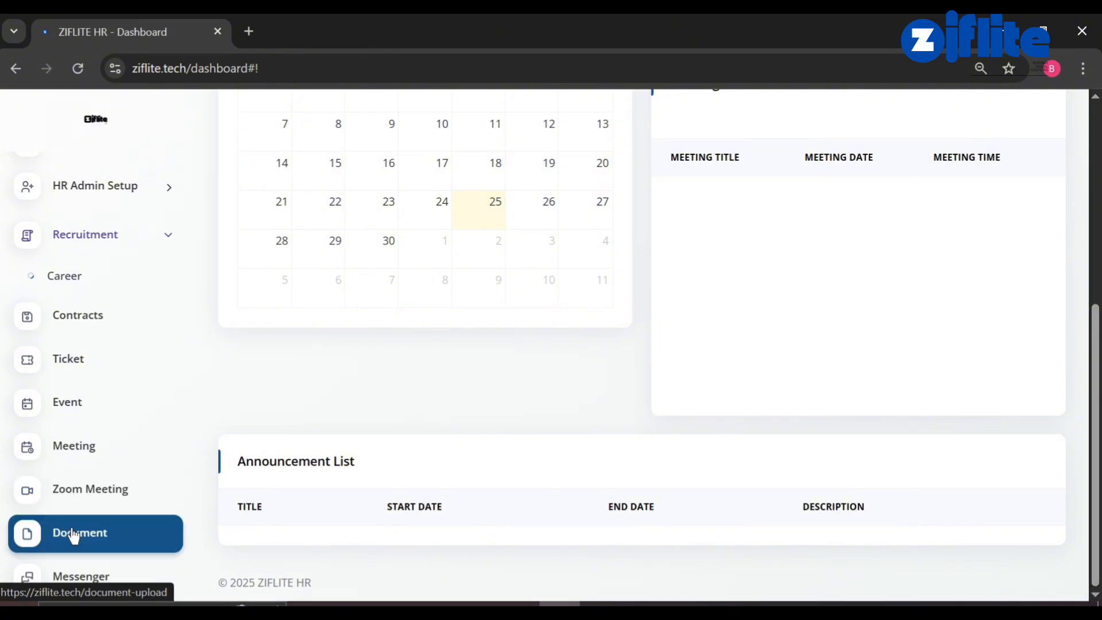
{"action": "left_click", "coordinate": [81, 576]}
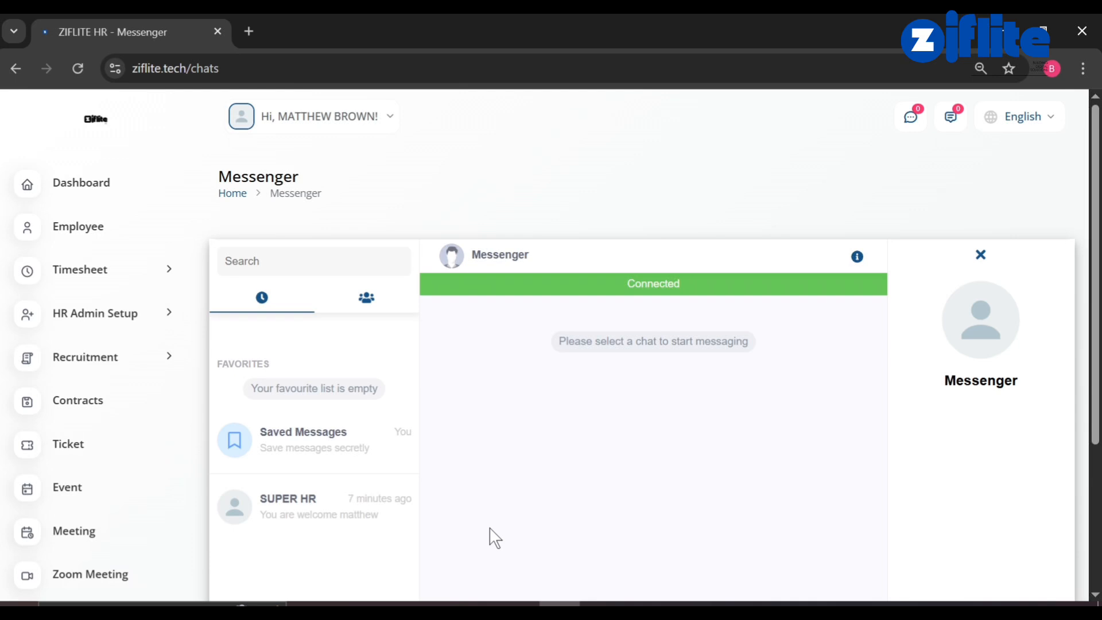
Open the SUPER HR conversation from the contacts list and send 'Hello'.
{"action": "scroll", "coordinate": [493, 525], "scroll_direction": "down", "scroll_amount": 3}
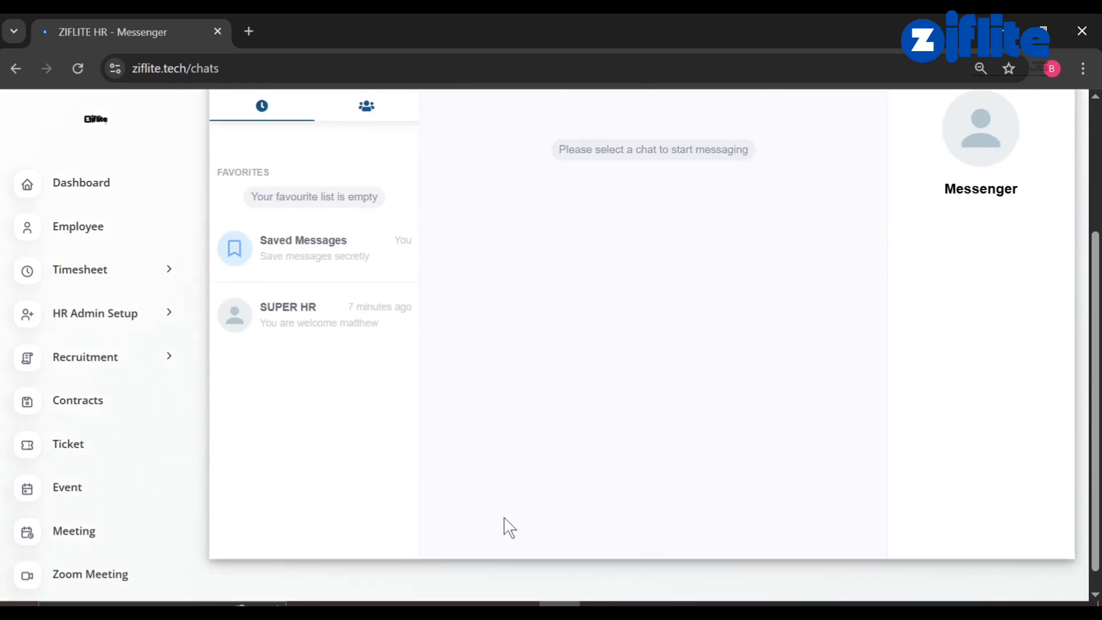
{"action": "scroll", "coordinate": [524, 411], "scroll_direction": "up", "scroll_amount": 2}
{"action": "left_click", "coordinate": [359, 198]}
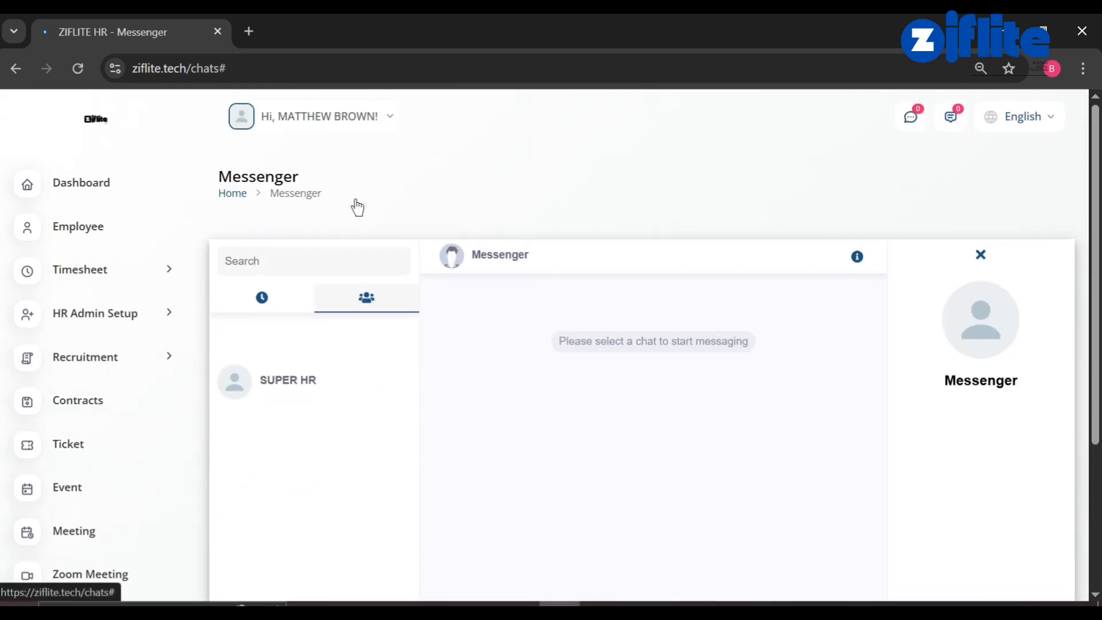
{"action": "left_click", "coordinate": [278, 397]}
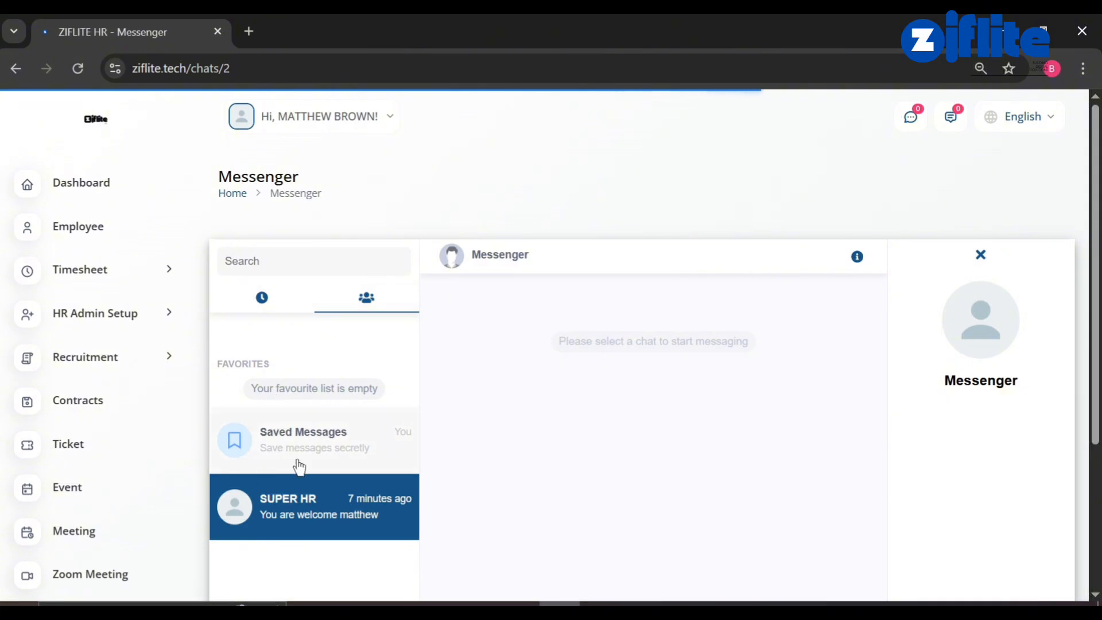
{"action": "scroll", "coordinate": [517, 502], "scroll_direction": "down", "scroll_amount": 3}
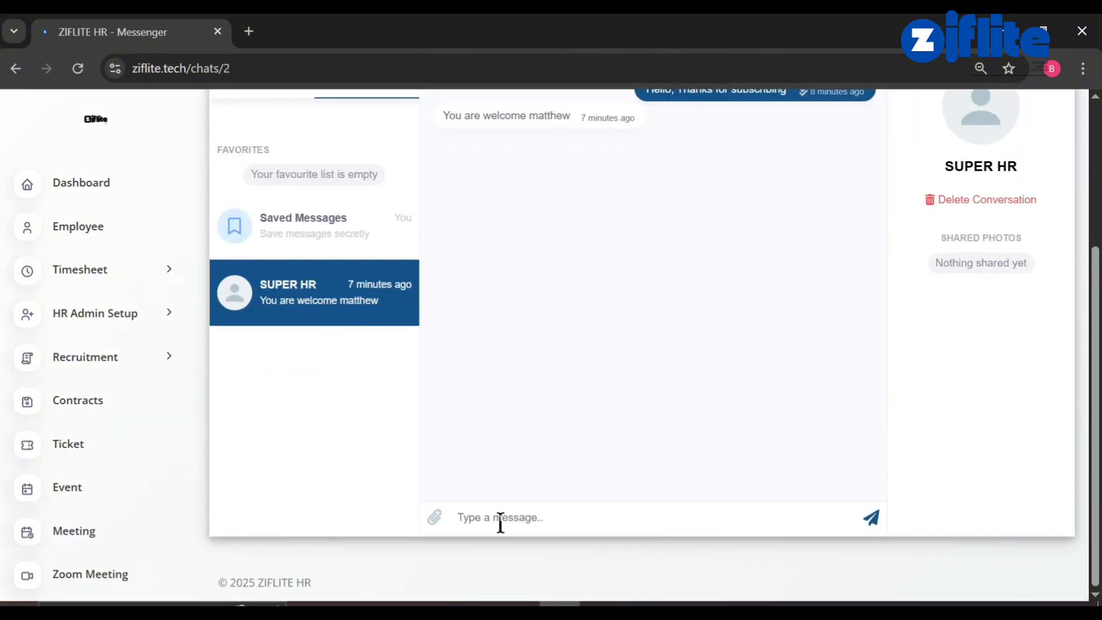
{"action": "left_click", "coordinate": [499, 521]}
{"action": "type", "text": "Hello"}
{"action": "key", "text": "Return"}
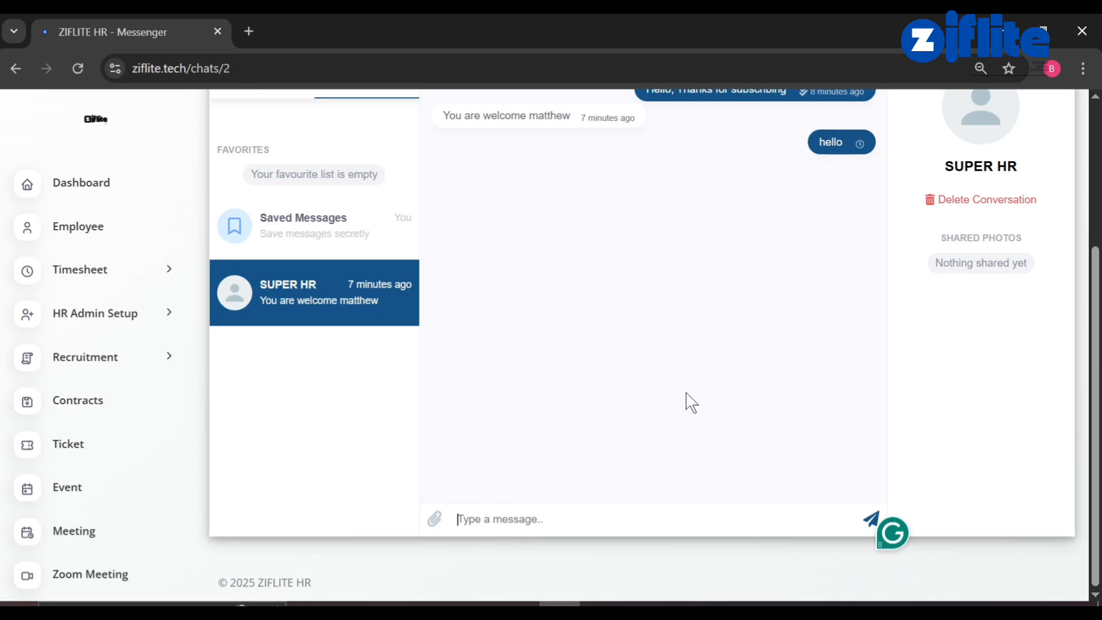
{"action": "scroll", "coordinate": [689, 402], "scroll_direction": "up", "scroll_amount": 3}
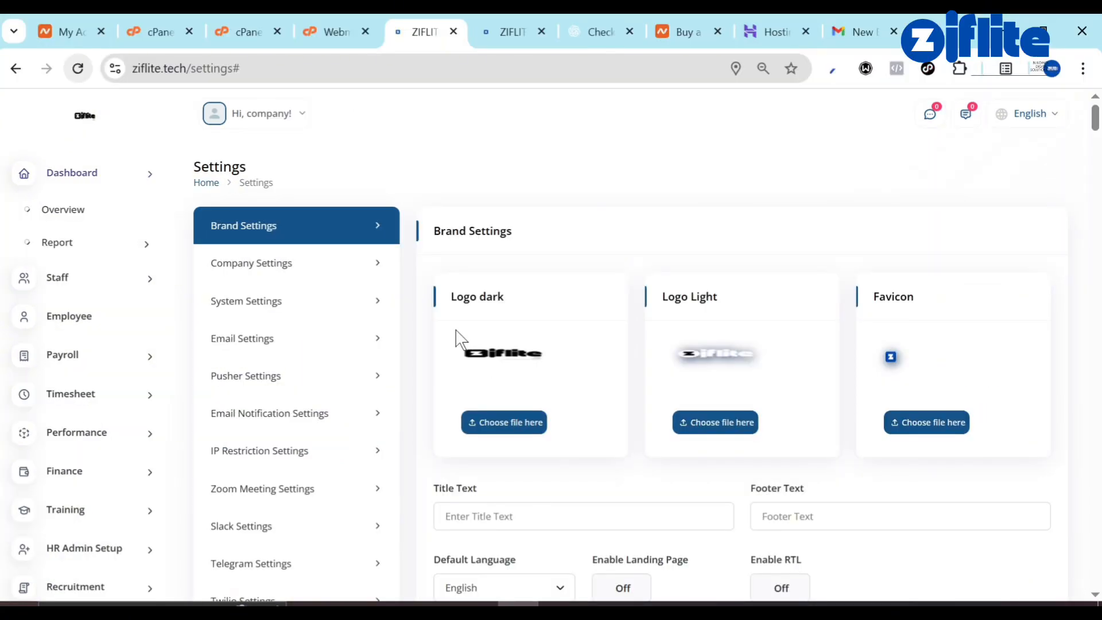
{"action": "scroll", "coordinate": [459, 339], "scroll_direction": "down", "scroll_amount": 3}
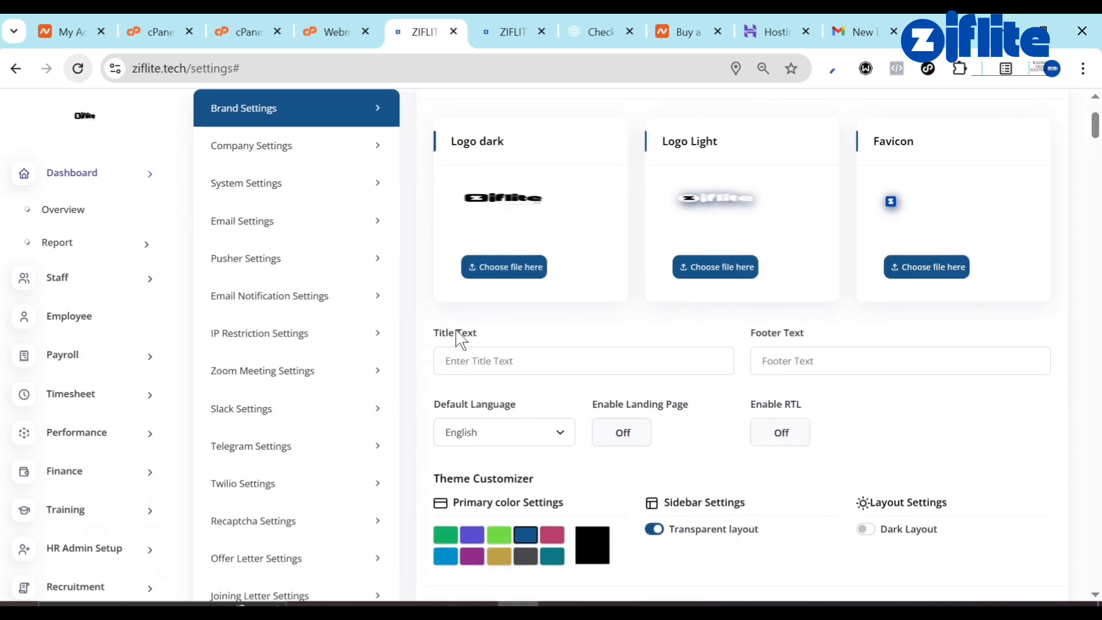
{"action": "scroll", "coordinate": [459, 339], "scroll_direction": "up", "scroll_amount": 3}
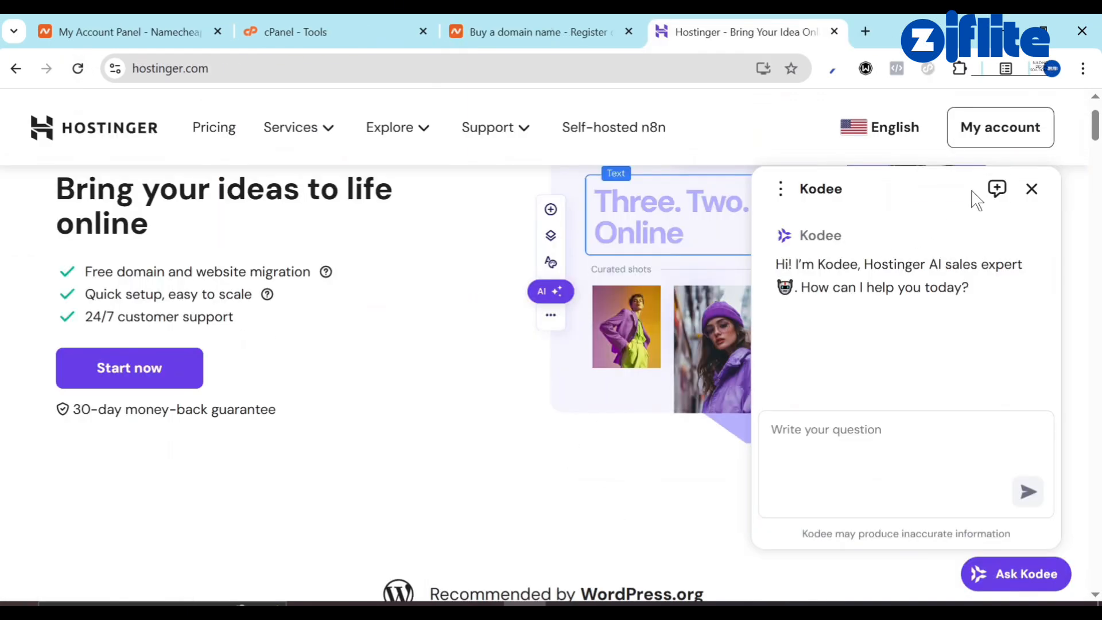
Close the Kodee chat panel and move across the Namecheap and Hostinger tabs to cPanel Tools.
{"action": "left_click", "coordinate": [1032, 189]}
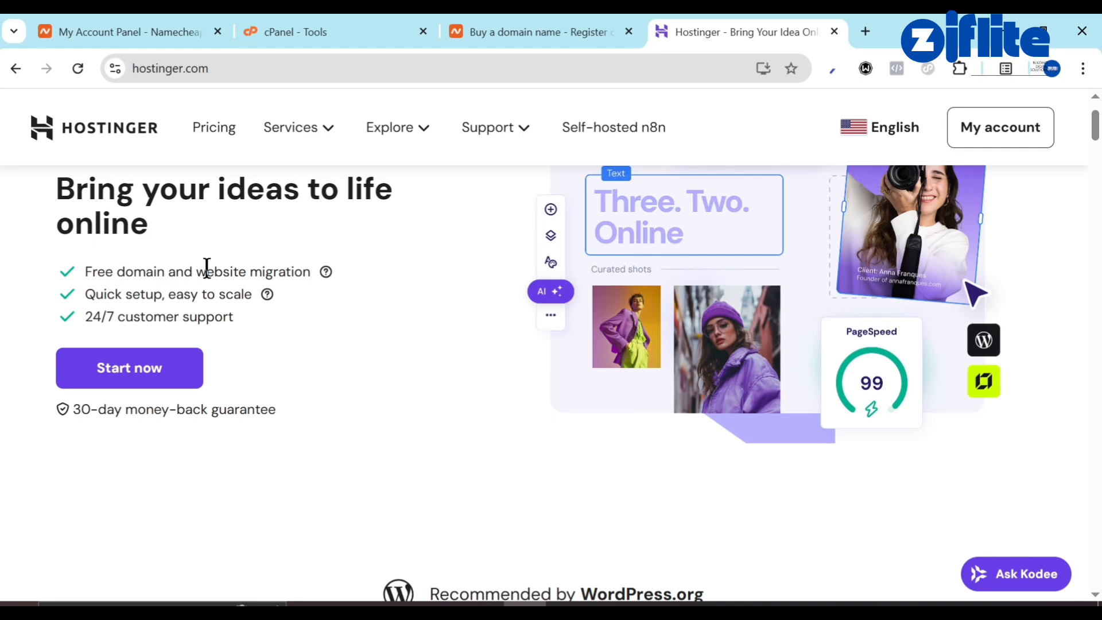
{"action": "left_click", "coordinate": [568, 18]}
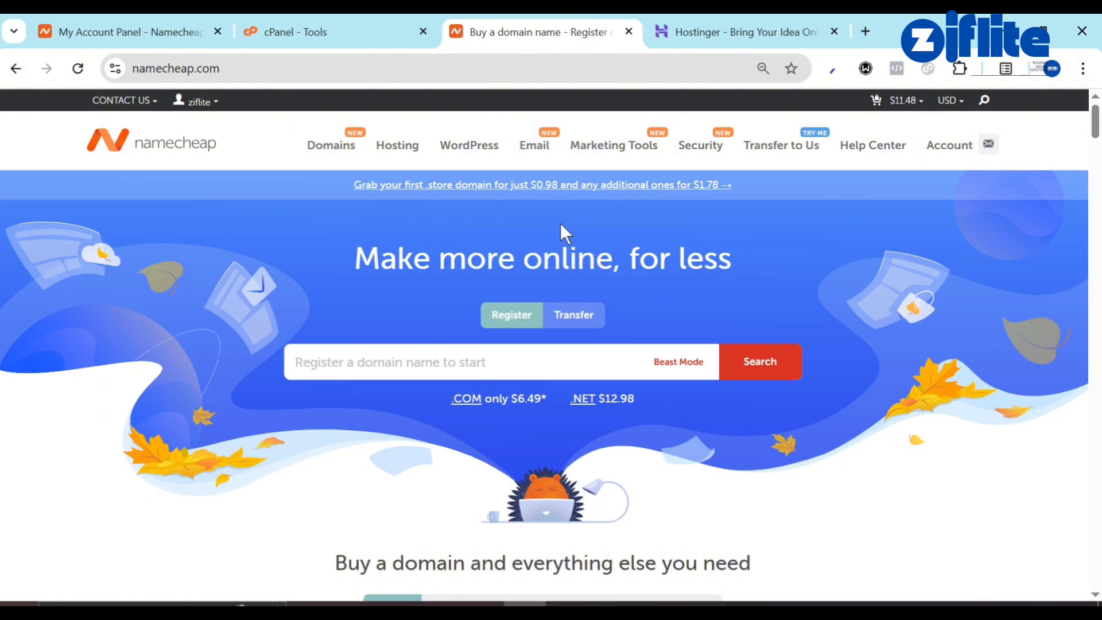
{"action": "left_click", "coordinate": [778, 13]}
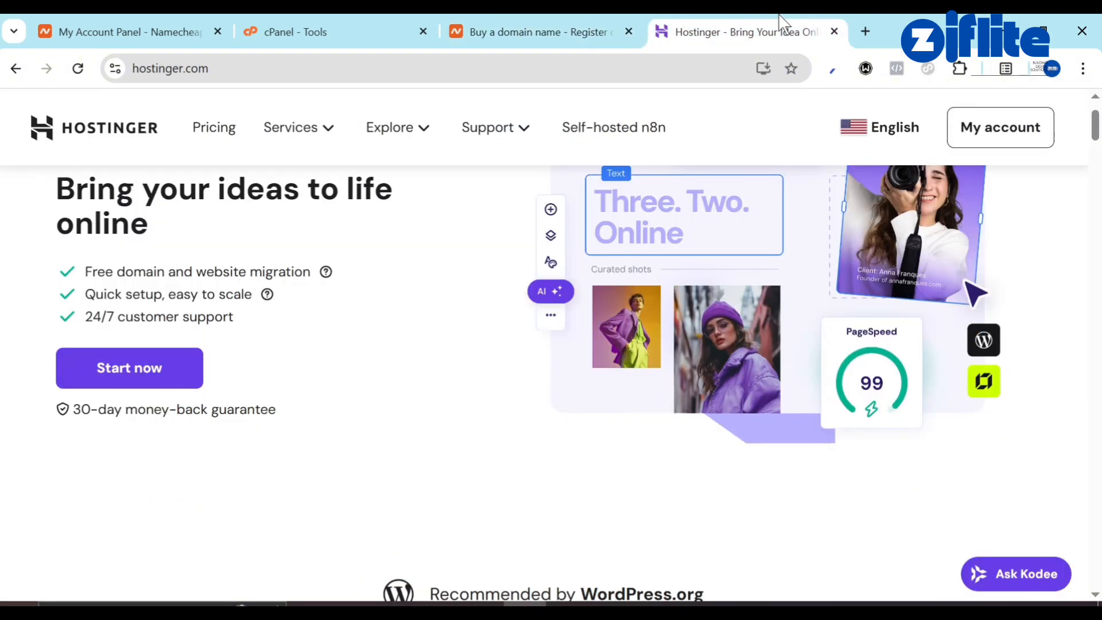
{"action": "left_click", "coordinate": [537, 26]}
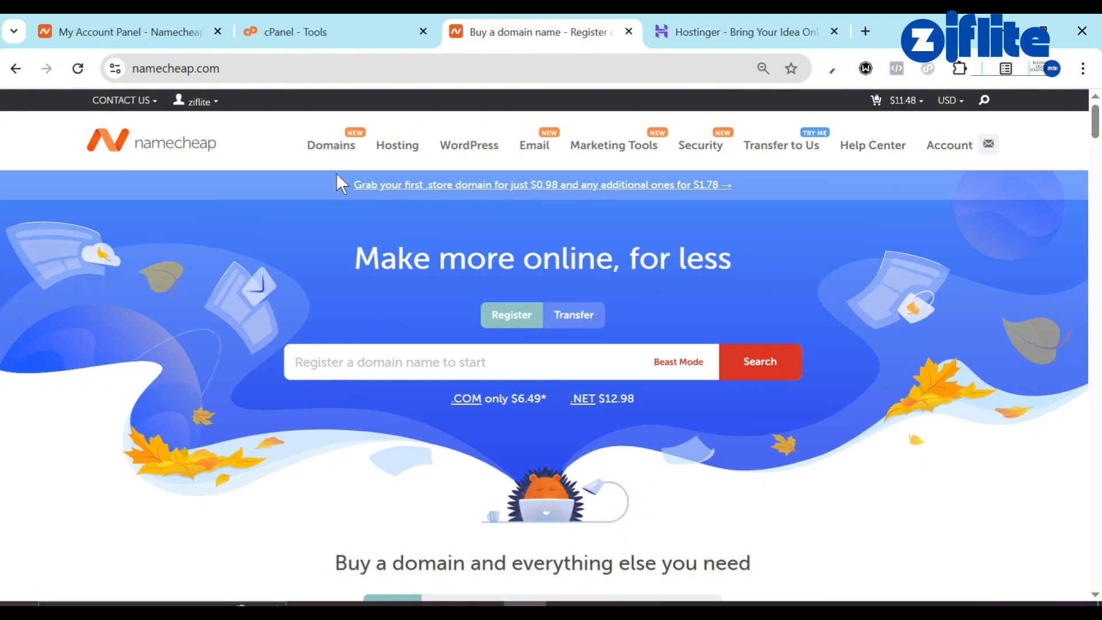
{"action": "left_click", "coordinate": [287, 31]}
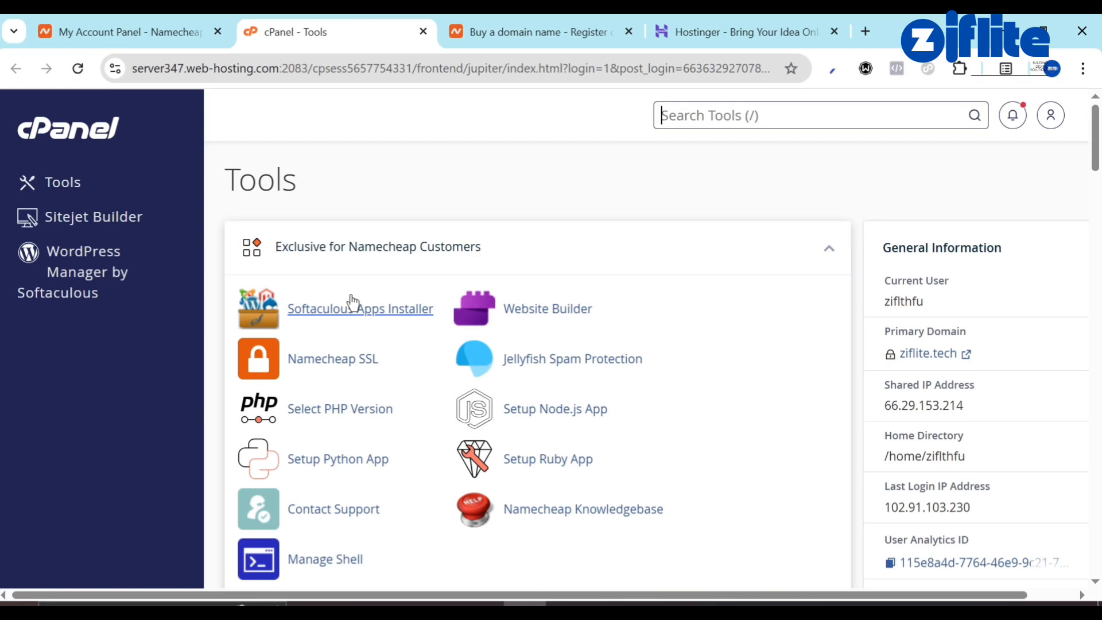
Search the cPanel tools for 'fil' and launch File Manager.
{"action": "scroll", "coordinate": [351, 296], "scroll_direction": "down", "scroll_amount": 4}
{"action": "scroll", "coordinate": [352, 293], "scroll_direction": "up", "scroll_amount": 4}
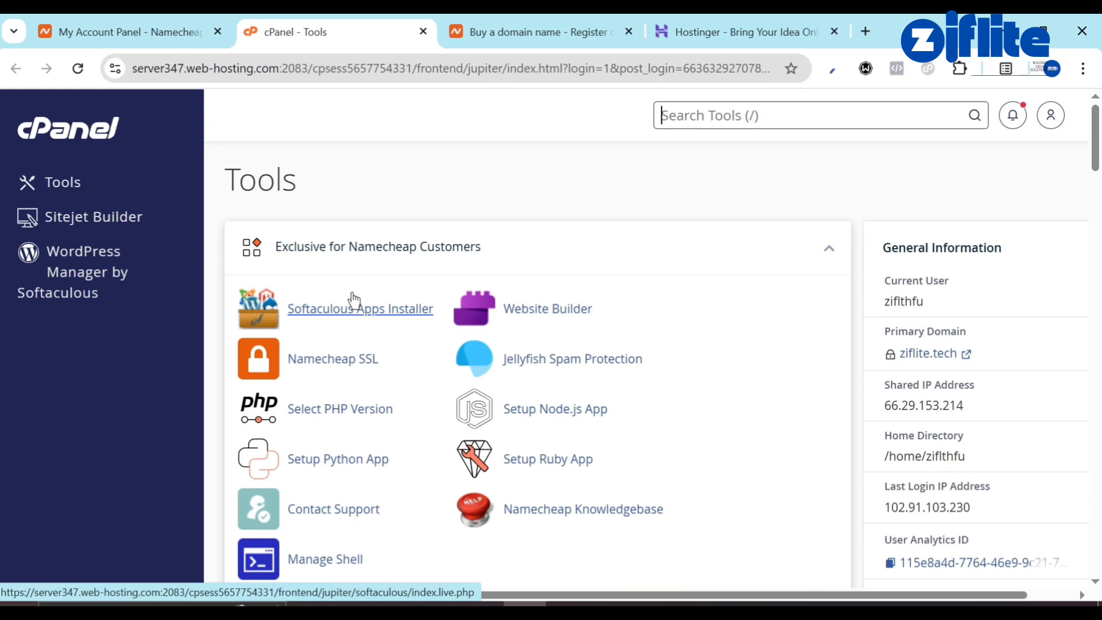
{"action": "left_click", "coordinate": [698, 117]}
{"action": "type", "text": "fil"}
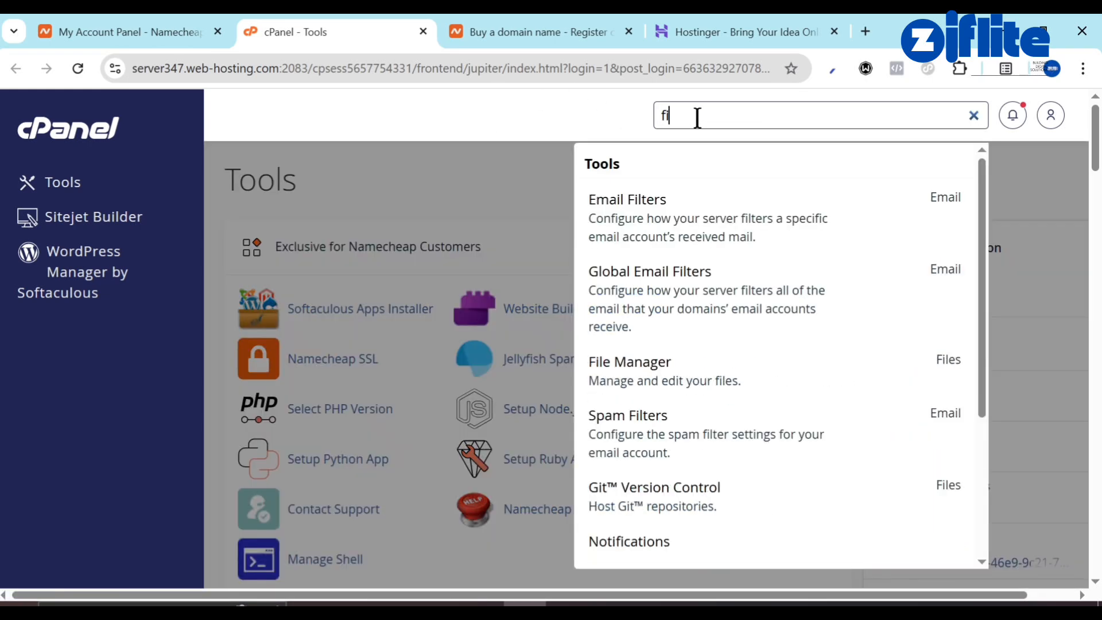
{"action": "left_click", "coordinate": [642, 363]}
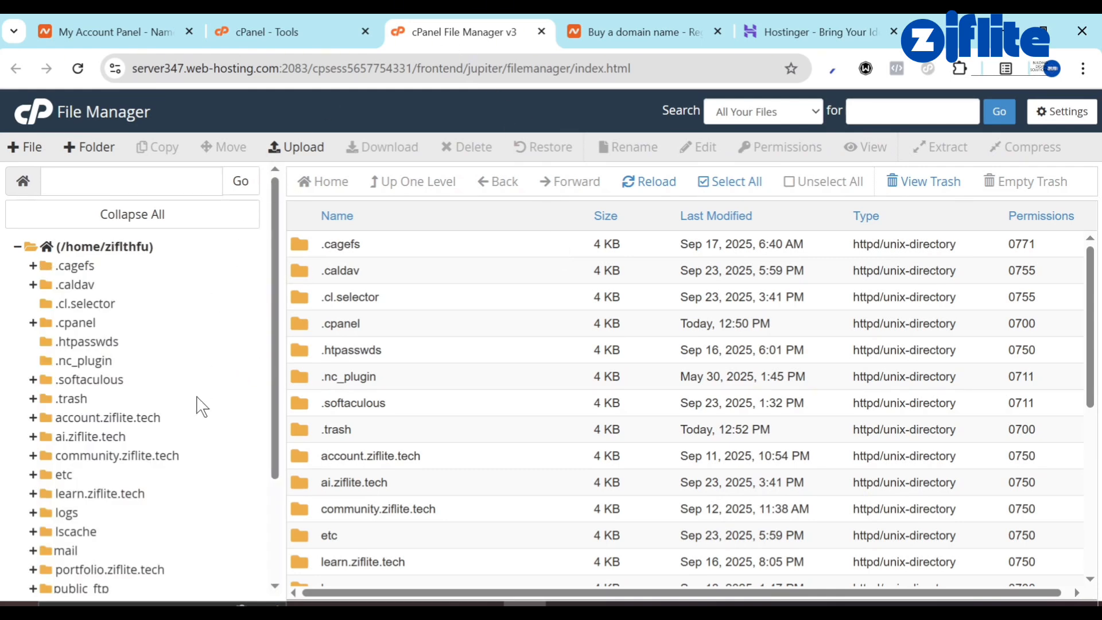
Select the public_html folder and start an upload into it.
{"action": "scroll", "coordinate": [200, 407], "scroll_direction": "down", "scroll_amount": 2}
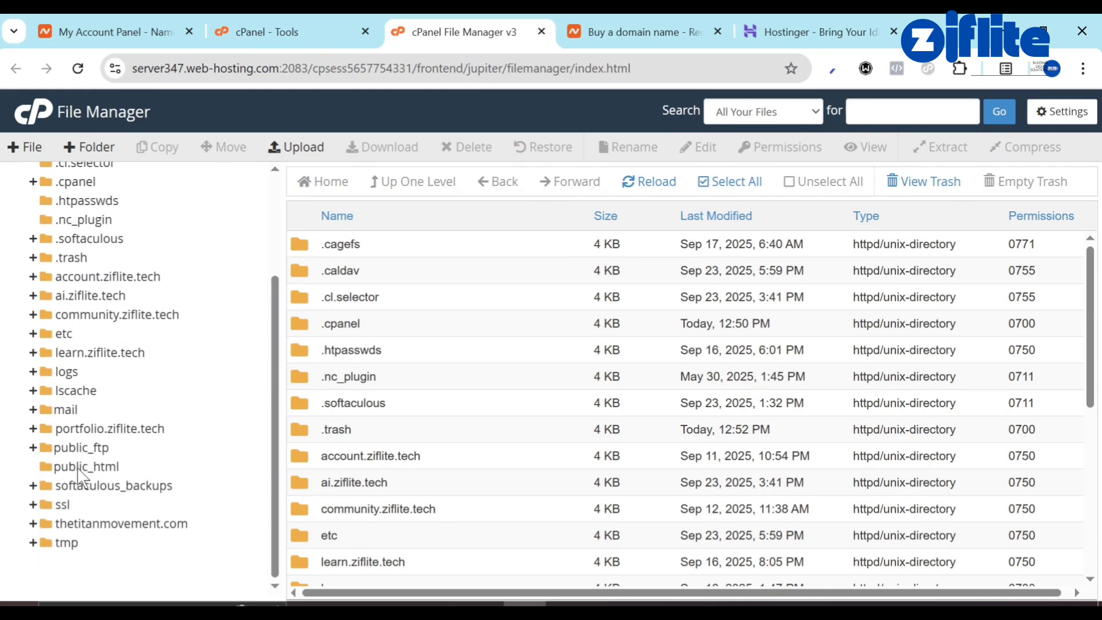
{"action": "left_click", "coordinate": [81, 467]}
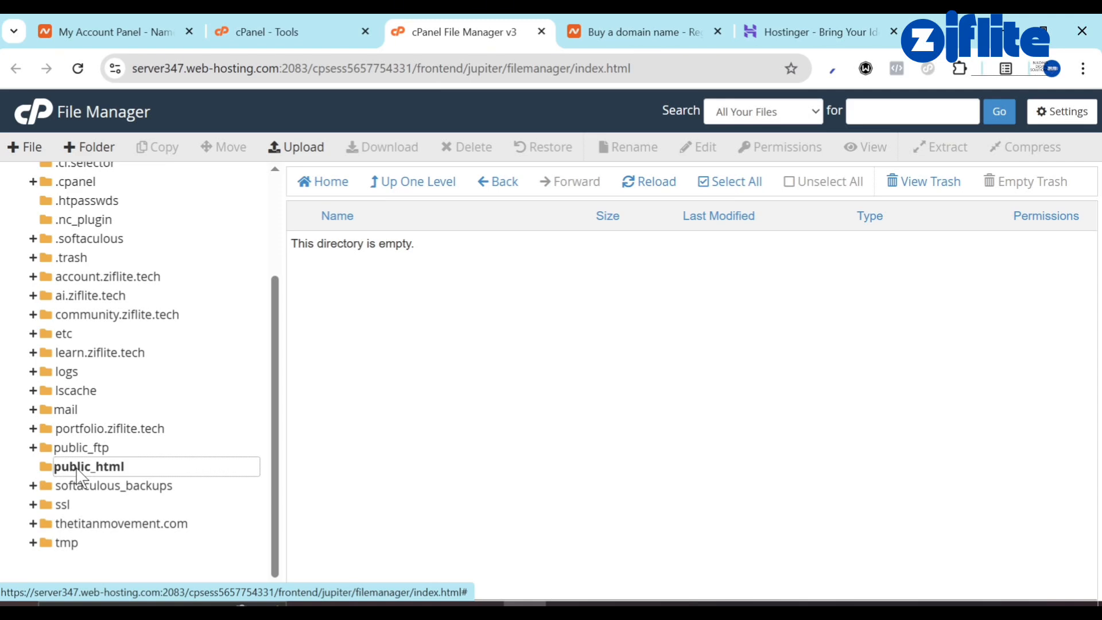
{"action": "left_click", "coordinate": [304, 154]}
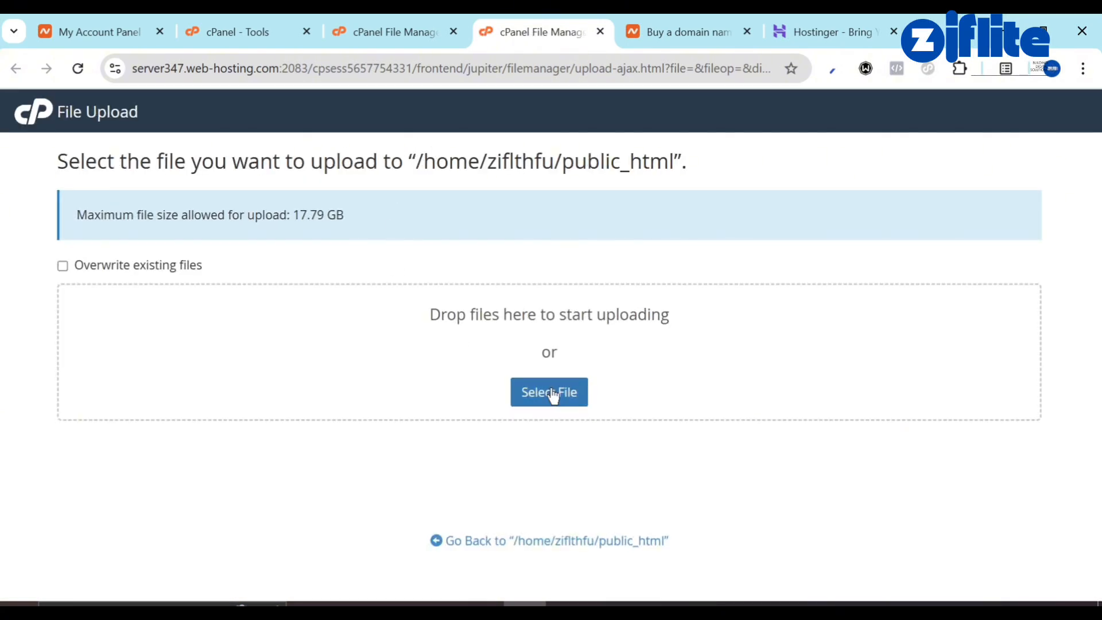
Upload HR SYSTEM SCRIPT.zip (151.48 MB) to public_html and return to the folder listing.
{"action": "left_click", "coordinate": [551, 391]}
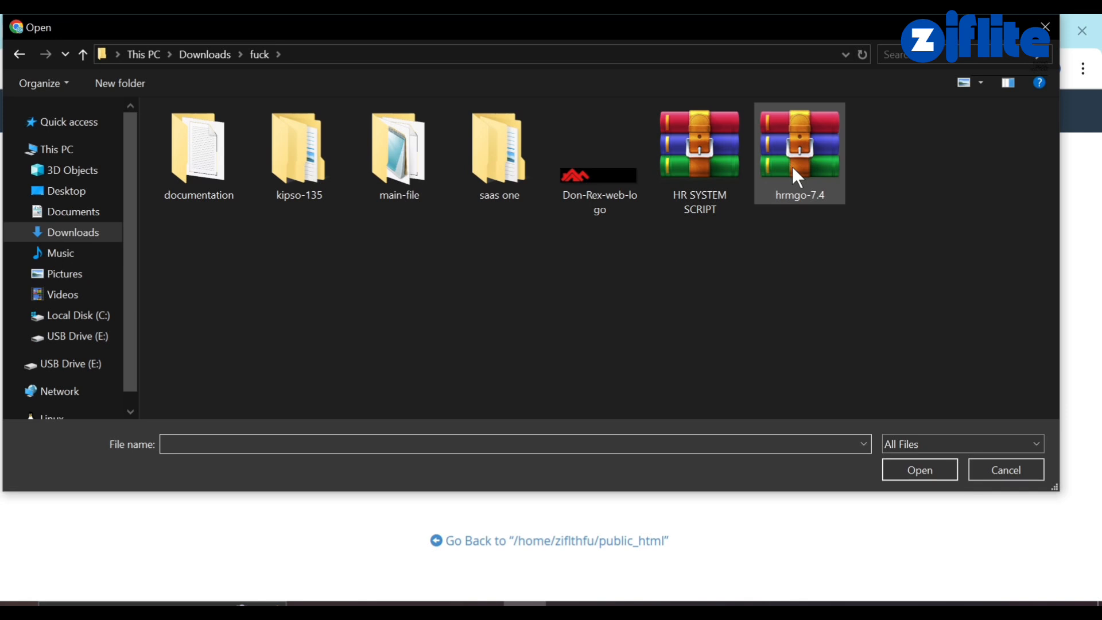
{"action": "double_click", "coordinate": [701, 172]}
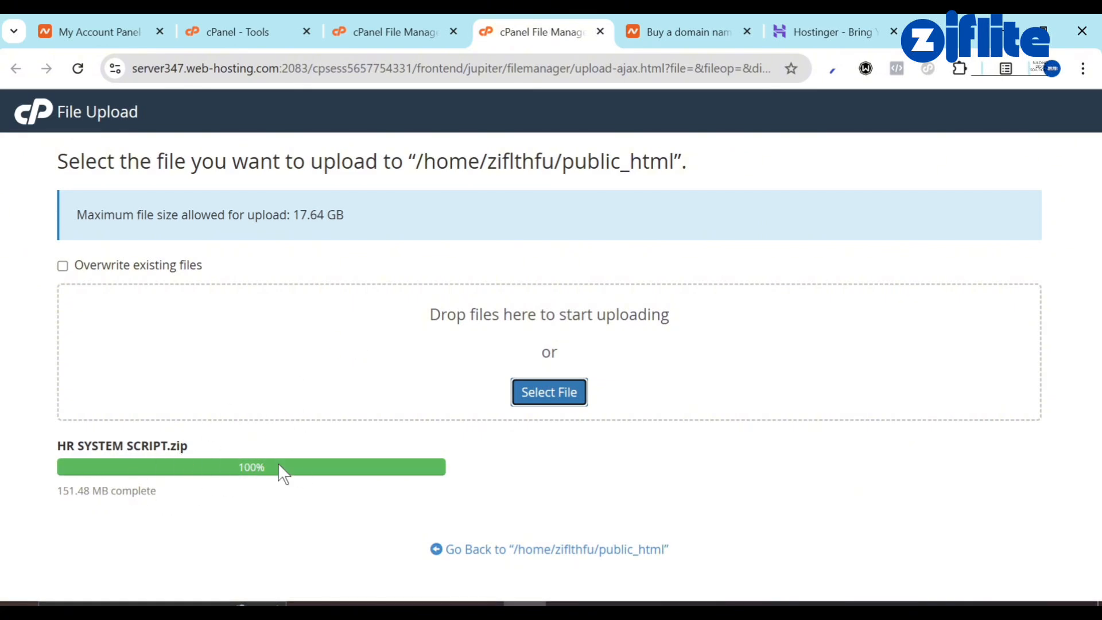
{"action": "left_click", "coordinate": [549, 549]}
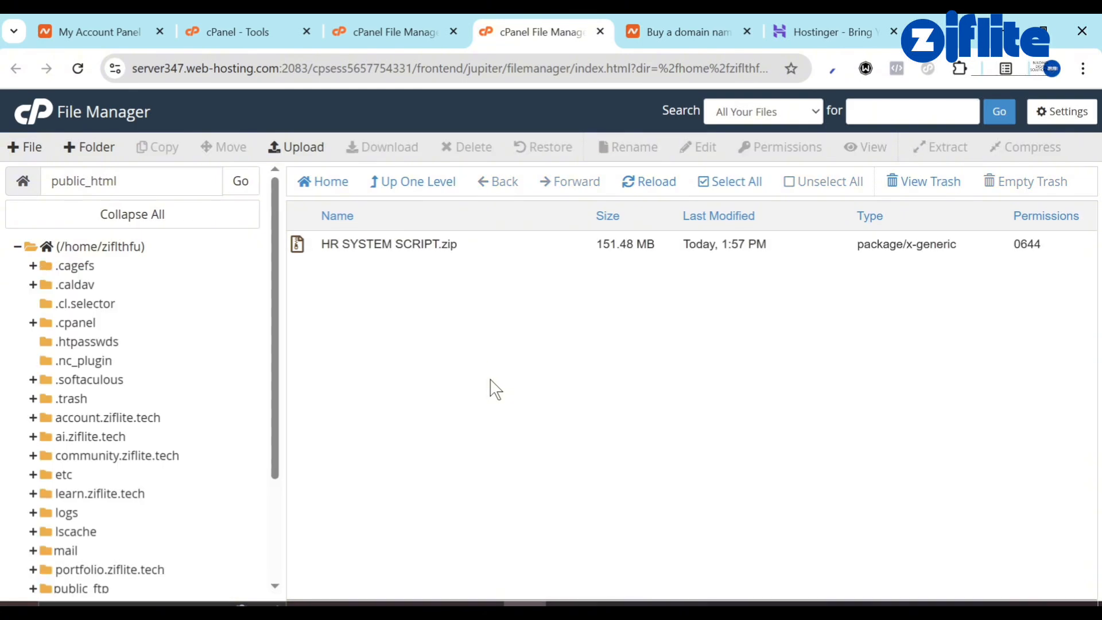
Extract HR SYSTEM SCRIPT.zip into /public_html.
{"action": "right_click", "coordinate": [379, 241]}
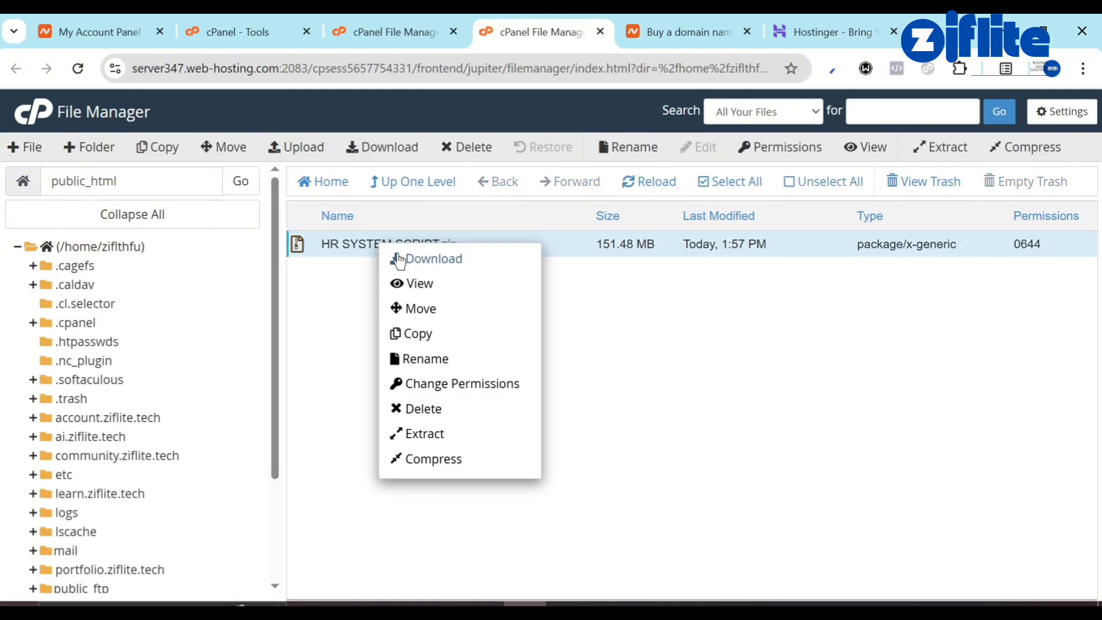
{"action": "left_click", "coordinate": [436, 443]}
{"action": "left_click", "coordinate": [585, 369]}
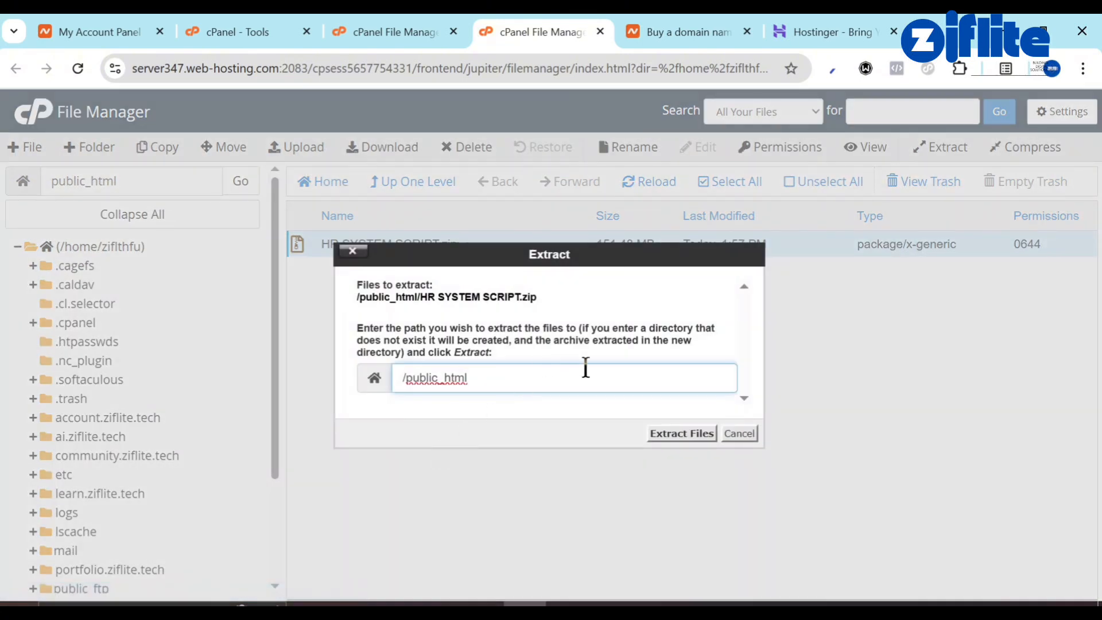
{"action": "left_click", "coordinate": [679, 434]}
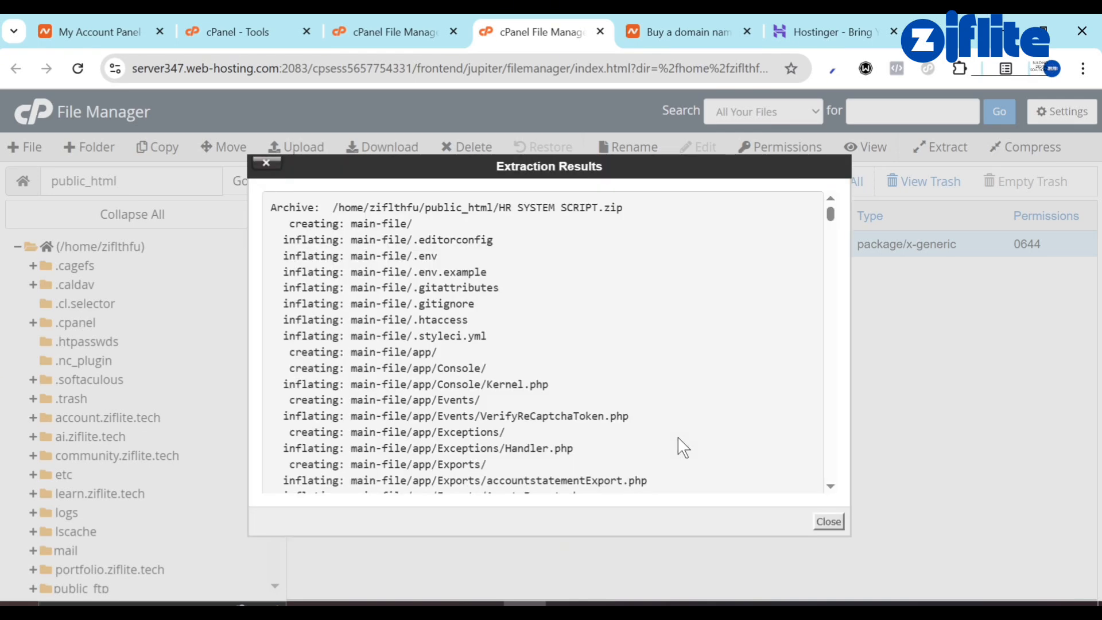
Move all contents of main-file up into /public_html/.
{"action": "left_click", "coordinate": [826, 521]}
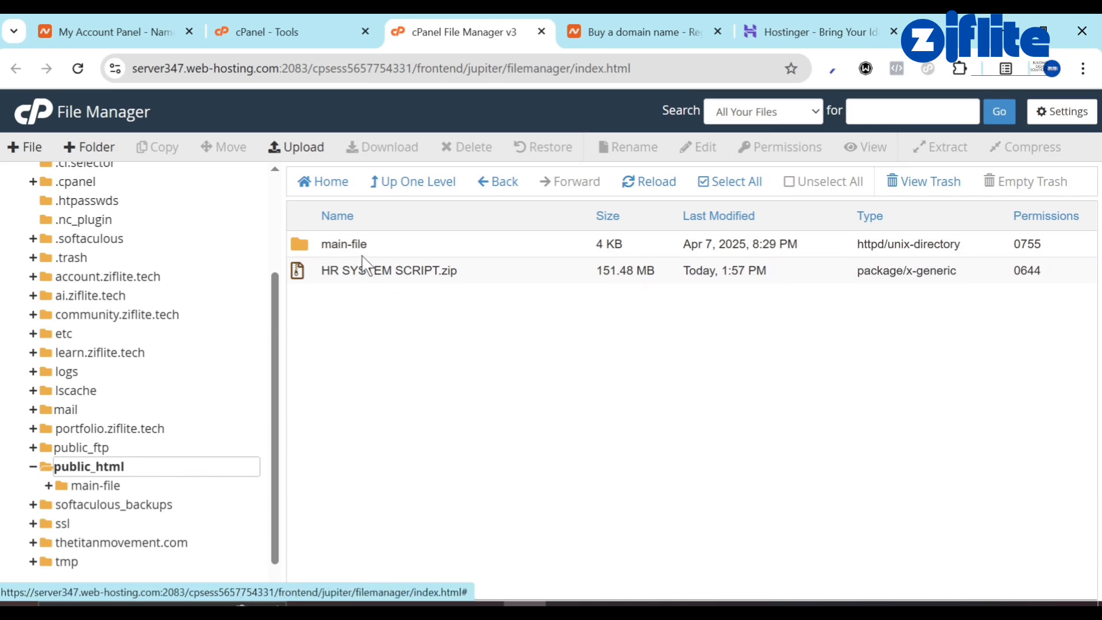
{"action": "double_click", "coordinate": [319, 252]}
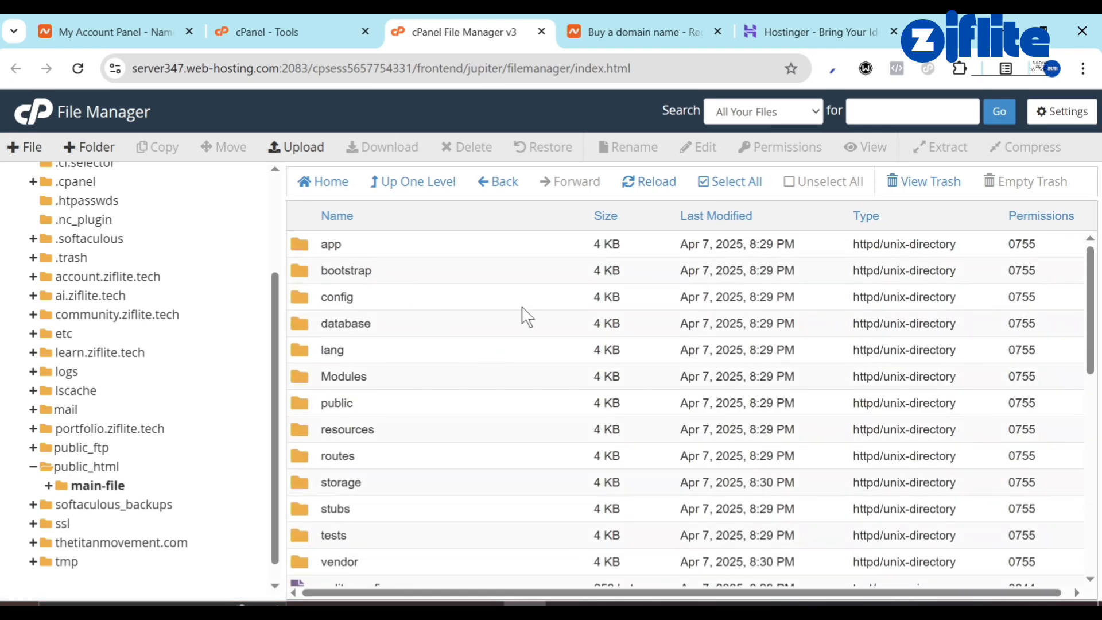
{"action": "left_click", "coordinate": [730, 182]}
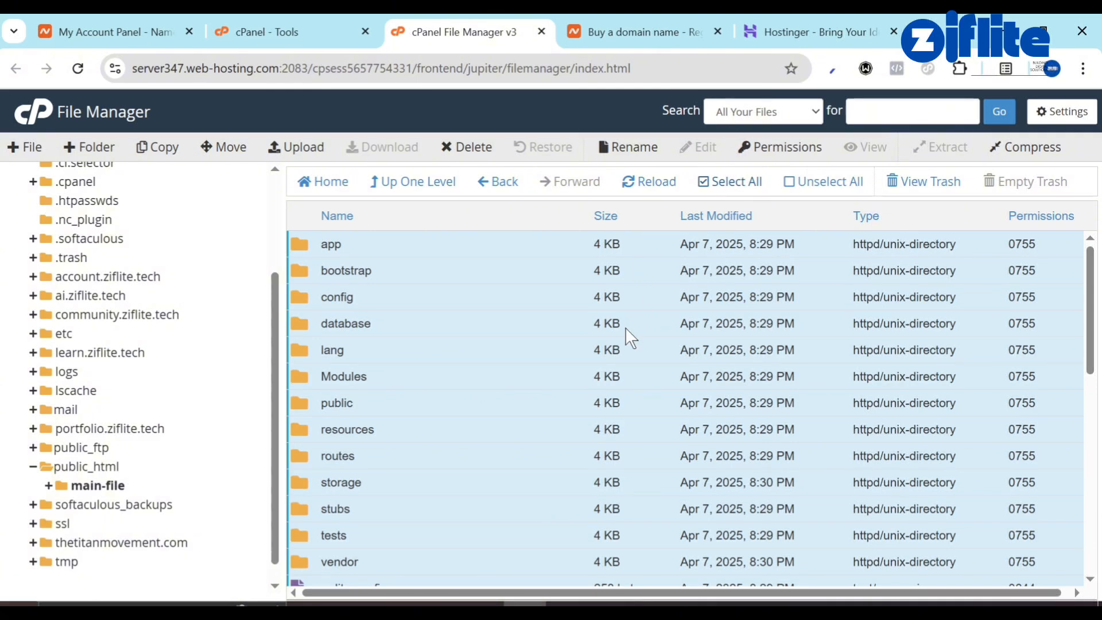
{"action": "scroll", "coordinate": [628, 335], "scroll_direction": "down", "scroll_amount": 5}
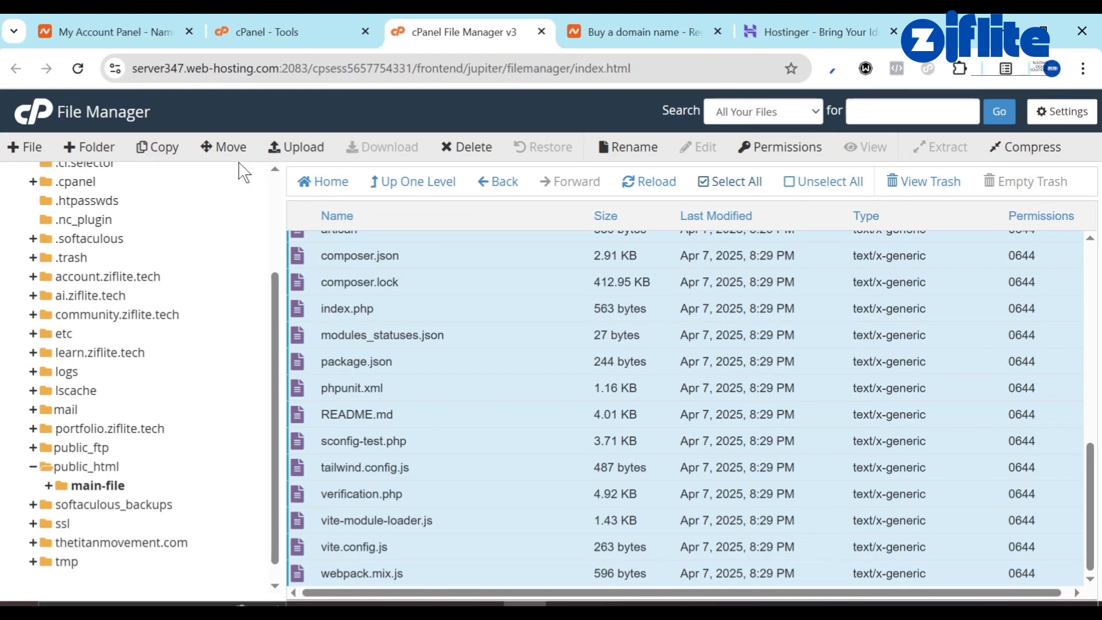
{"action": "left_click", "coordinate": [221, 149]}
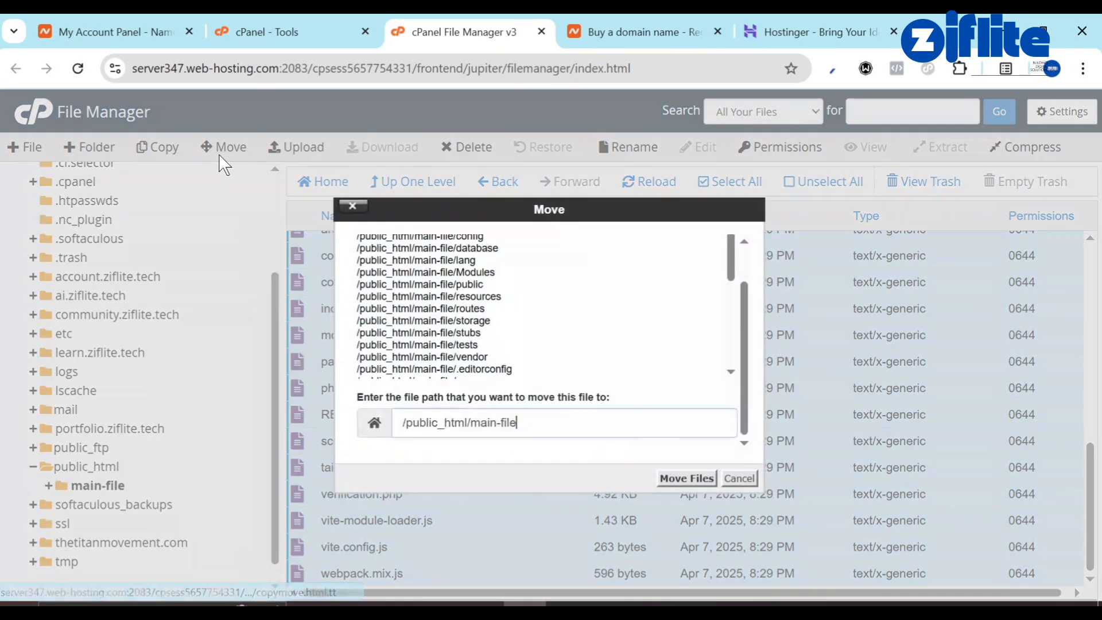
{"action": "left_click", "coordinate": [474, 421]}
{"action": "left_click_drag", "start_coordinate": [473, 422], "coordinate": [536, 420]}
{"action": "key", "text": "BackSpace"}
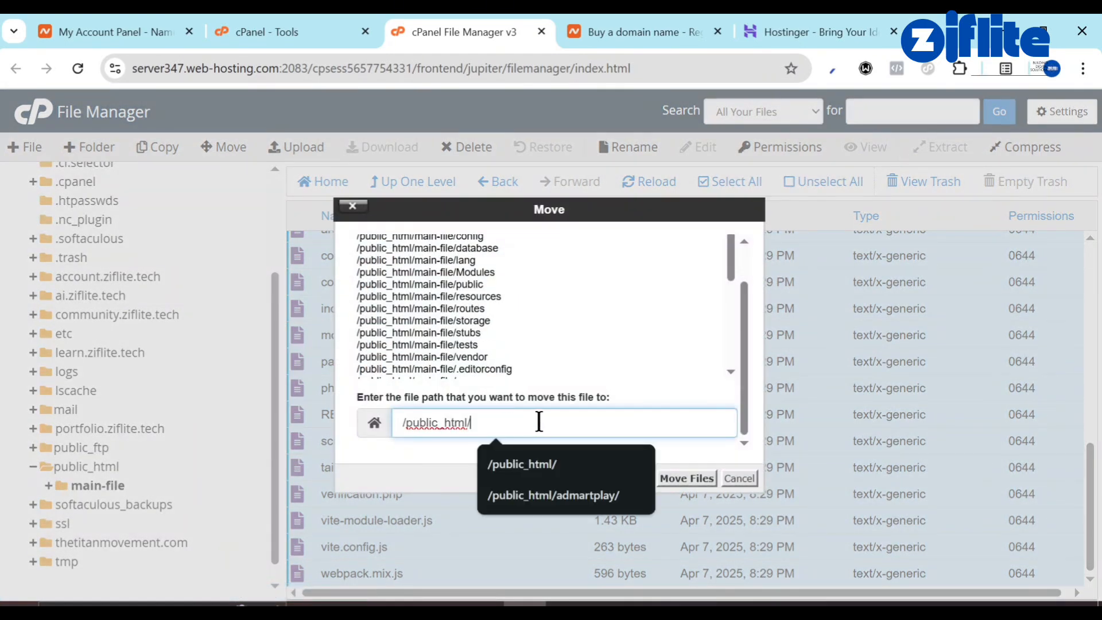
{"action": "left_click", "coordinate": [686, 477]}
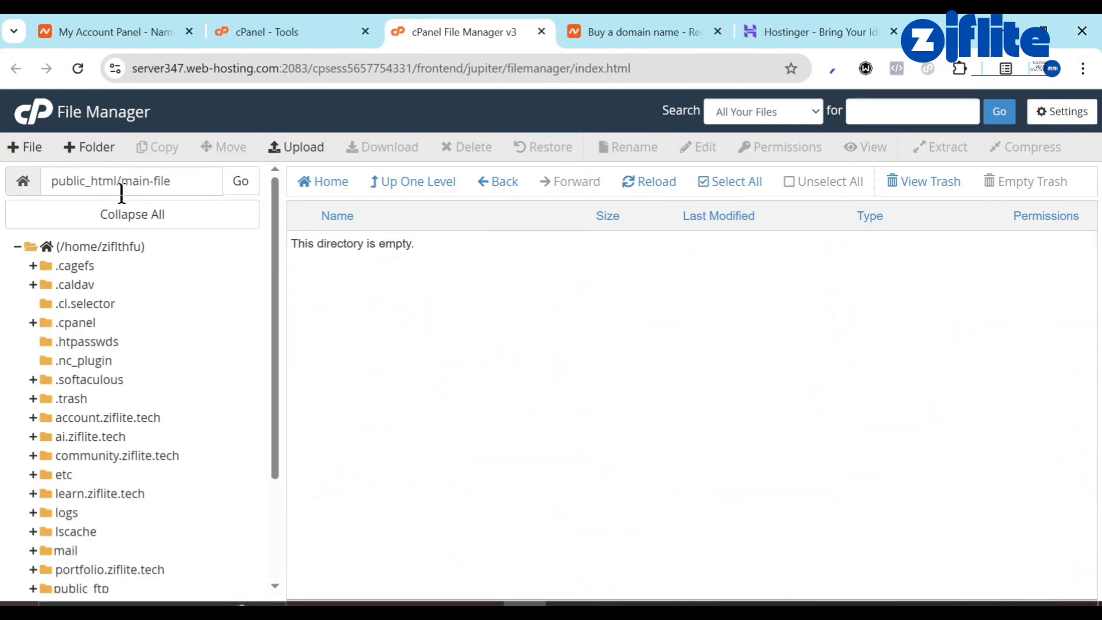
Navigate back to public_html/ and switch to the Hostinger tab.
{"action": "left_click_drag", "start_coordinate": [121, 190], "coordinate": [265, 235]}
{"action": "key", "text": "BackSpace"}
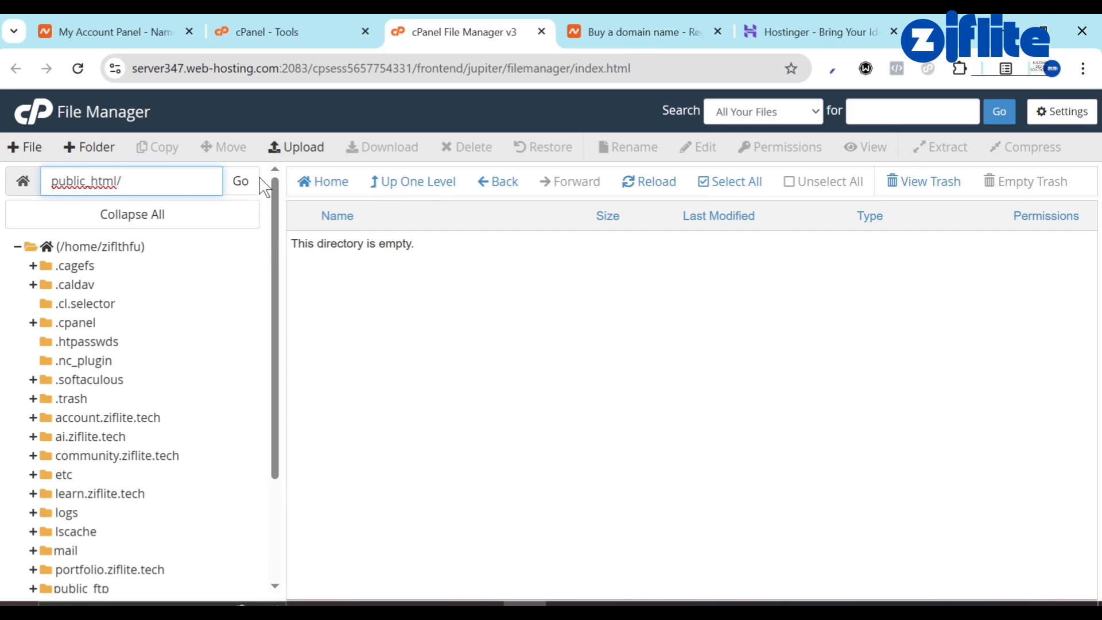
{"action": "left_click", "coordinate": [241, 182]}
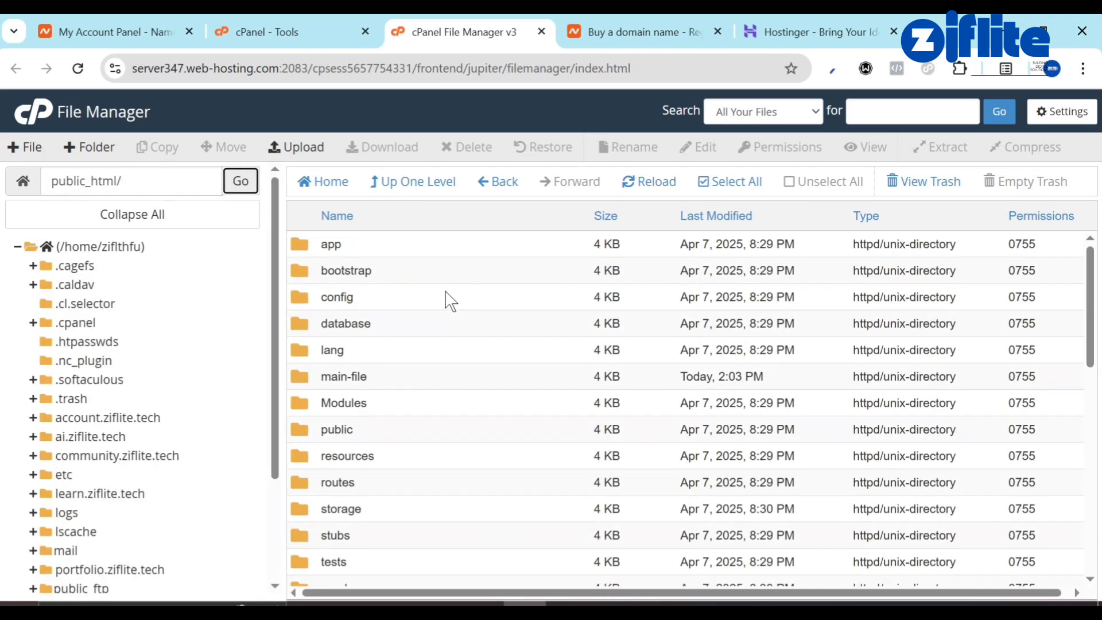
{"action": "left_click", "coordinate": [770, 12]}
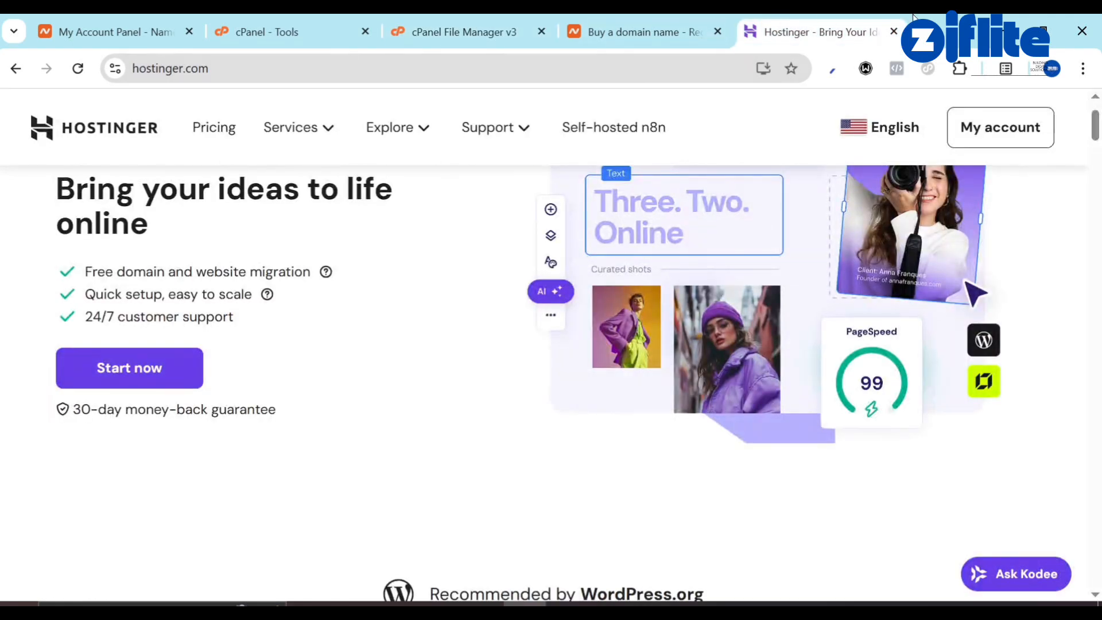
Load ziflite.tech in a new tab and pass the installer's server requirements check.
{"action": "key", "text": "ctrl+t"}
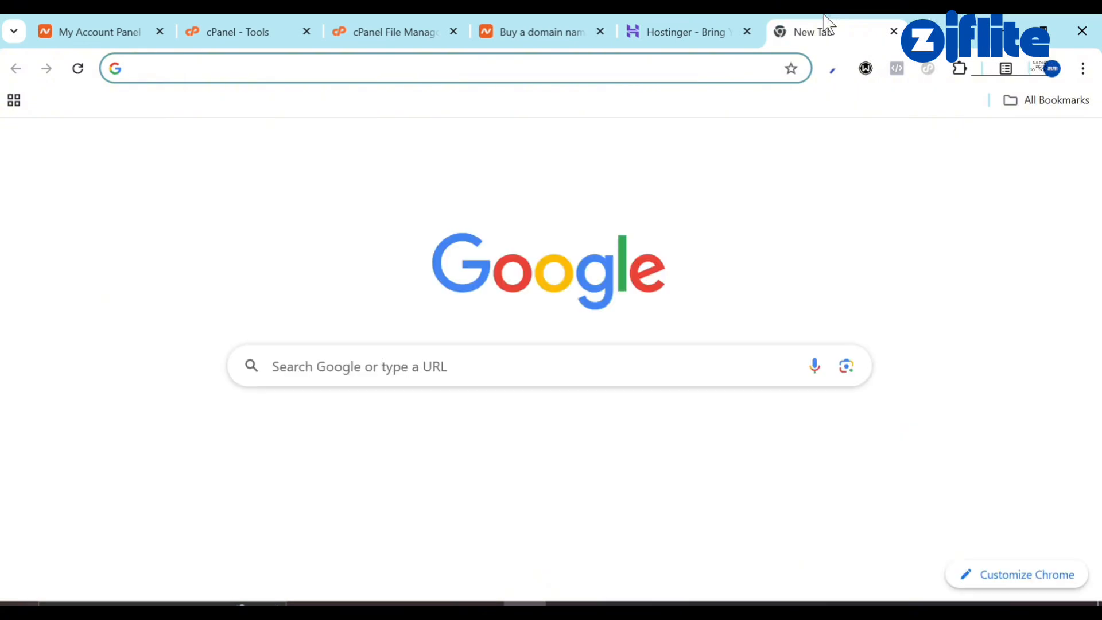
{"action": "left_click_drag", "start_coordinate": [824, 25], "coordinate": [550, 24]}
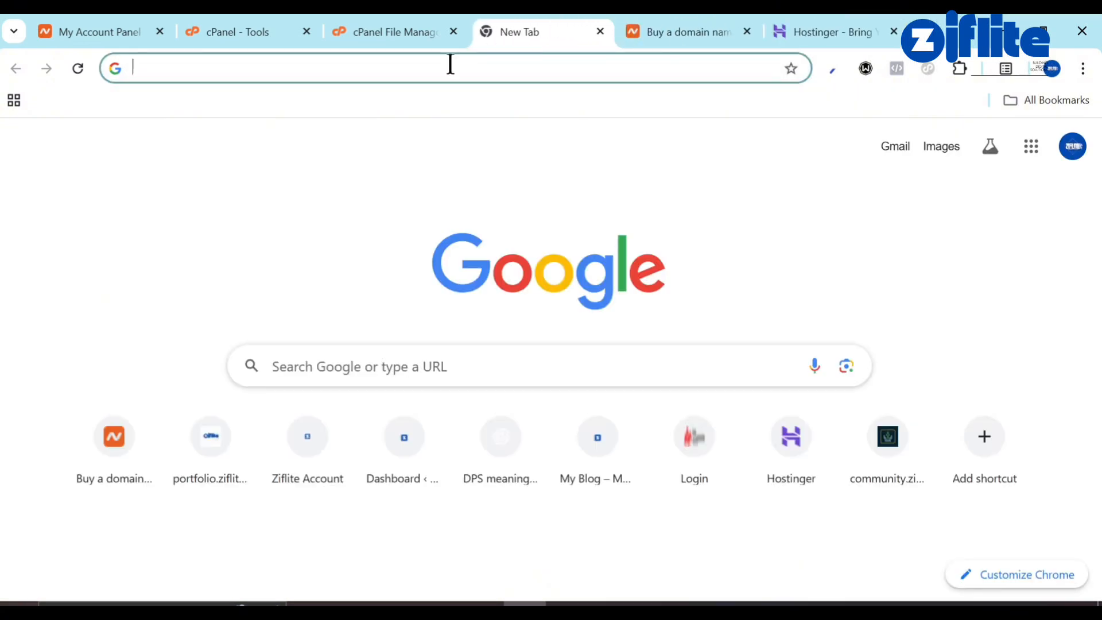
{"action": "type", "text": "zi"}
{"action": "key", "text": "Return"}
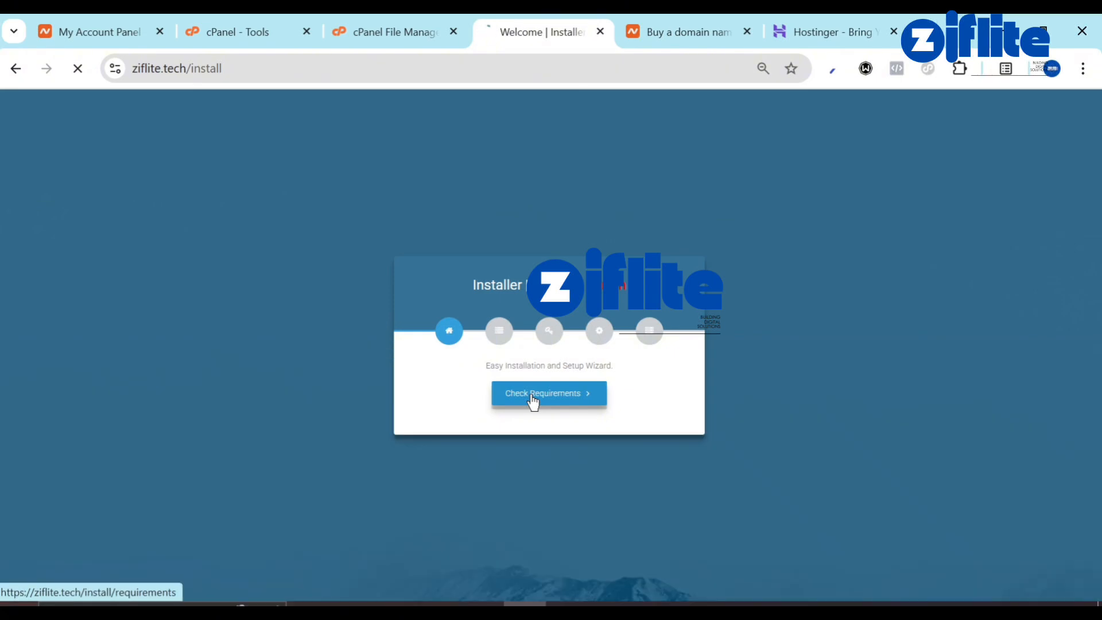
{"action": "left_click", "coordinate": [533, 400]}
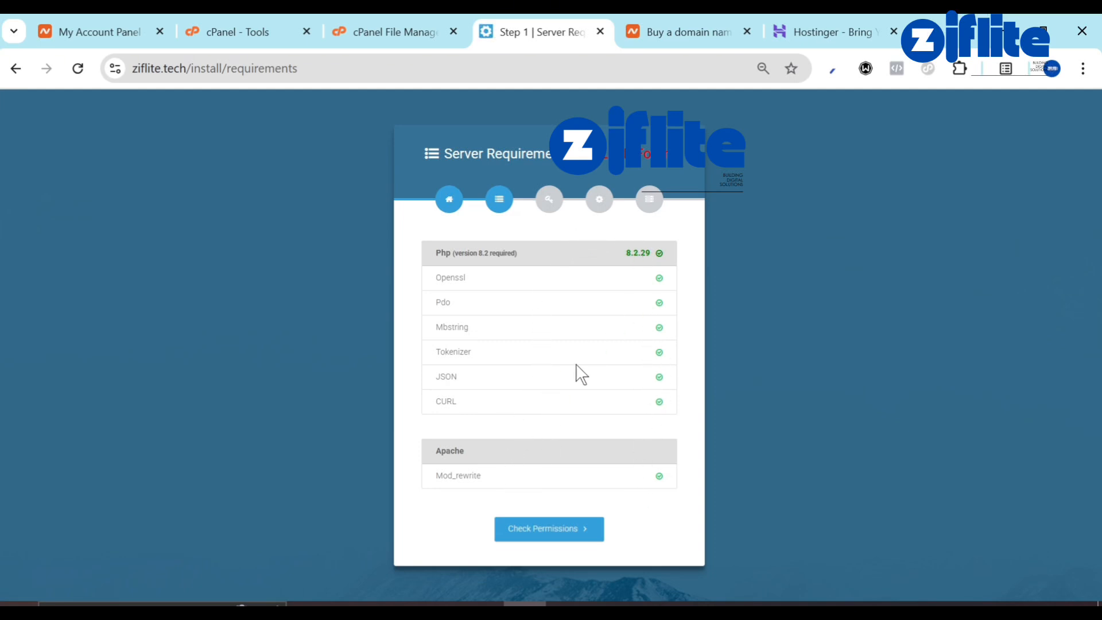
{"action": "left_click", "coordinate": [545, 525]}
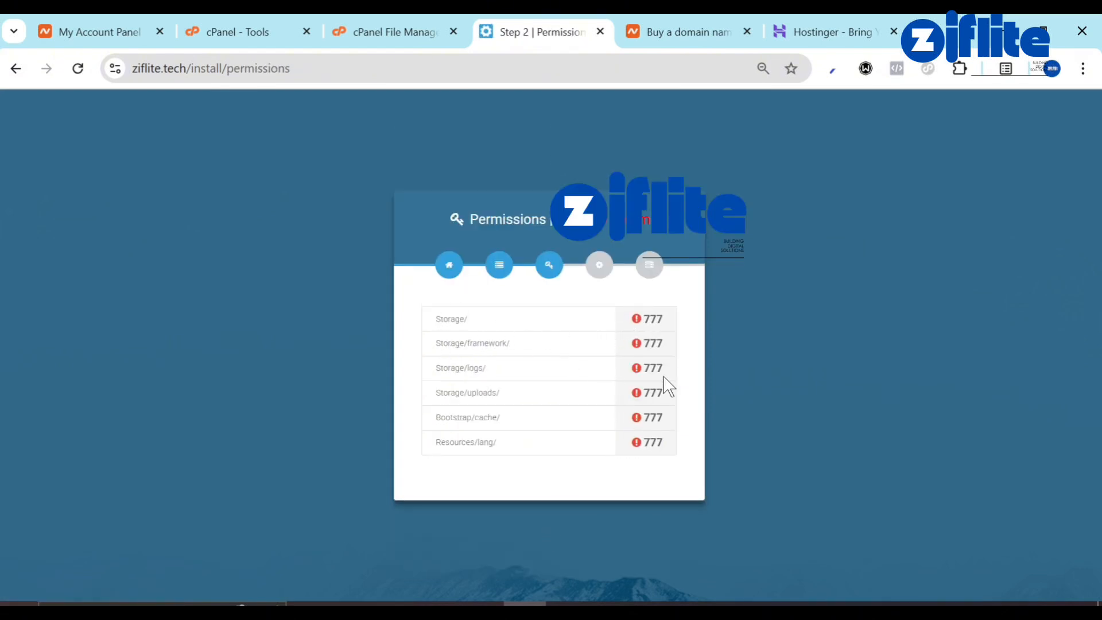
Give the storage folder 0777 permissions with Group and World write access.
{"action": "left_click", "coordinate": [422, 13]}
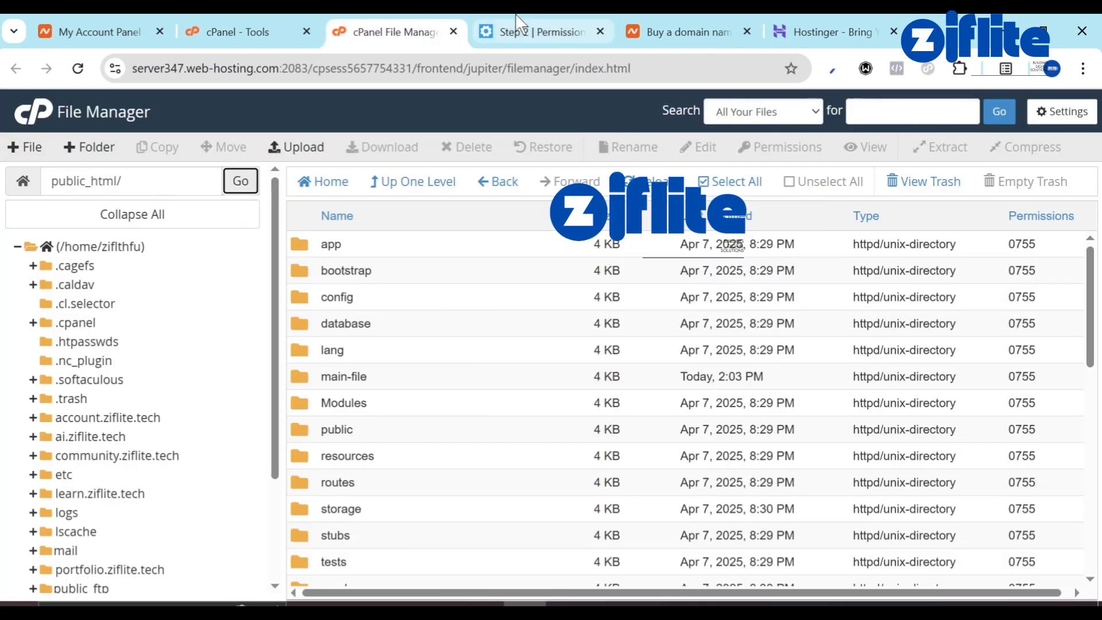
{"action": "left_click", "coordinate": [511, 29]}
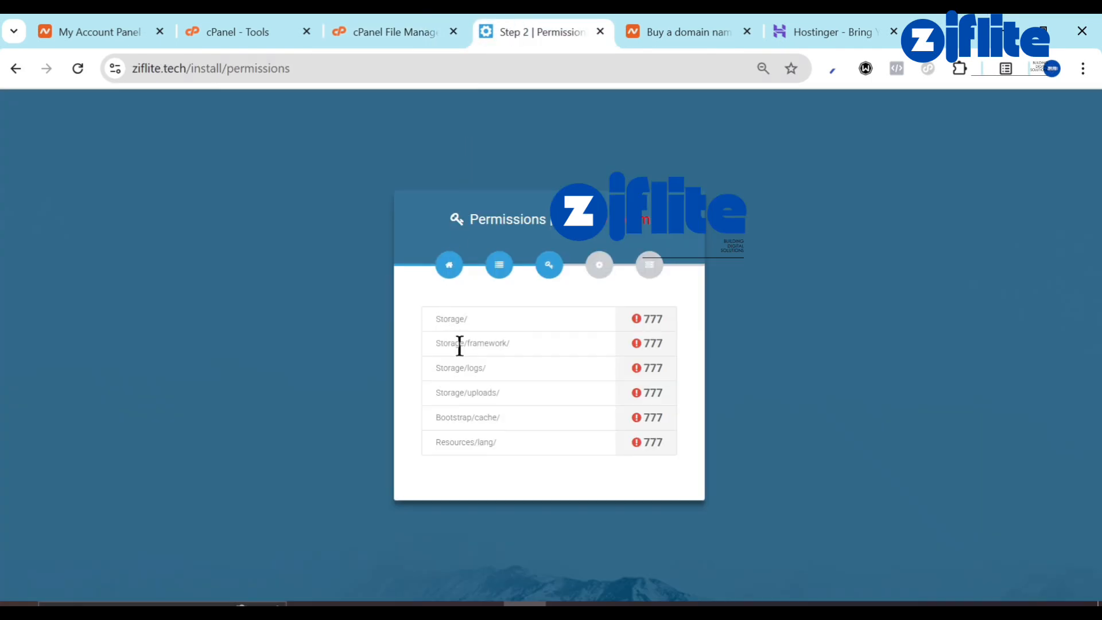
{"action": "left_click", "coordinate": [374, 16]}
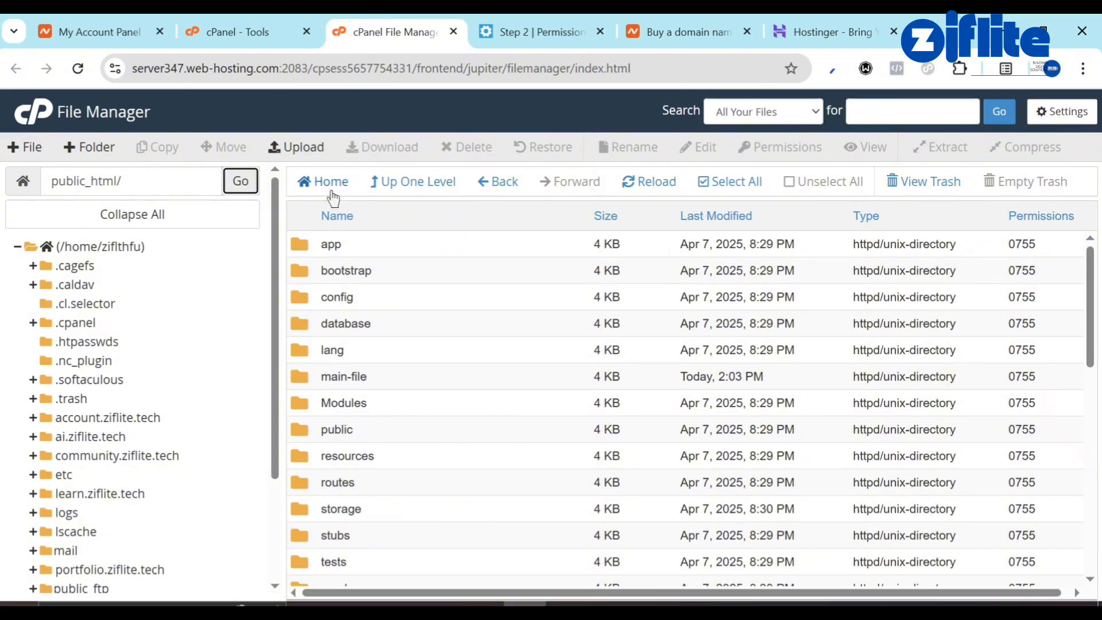
{"action": "right_click", "coordinate": [308, 513]}
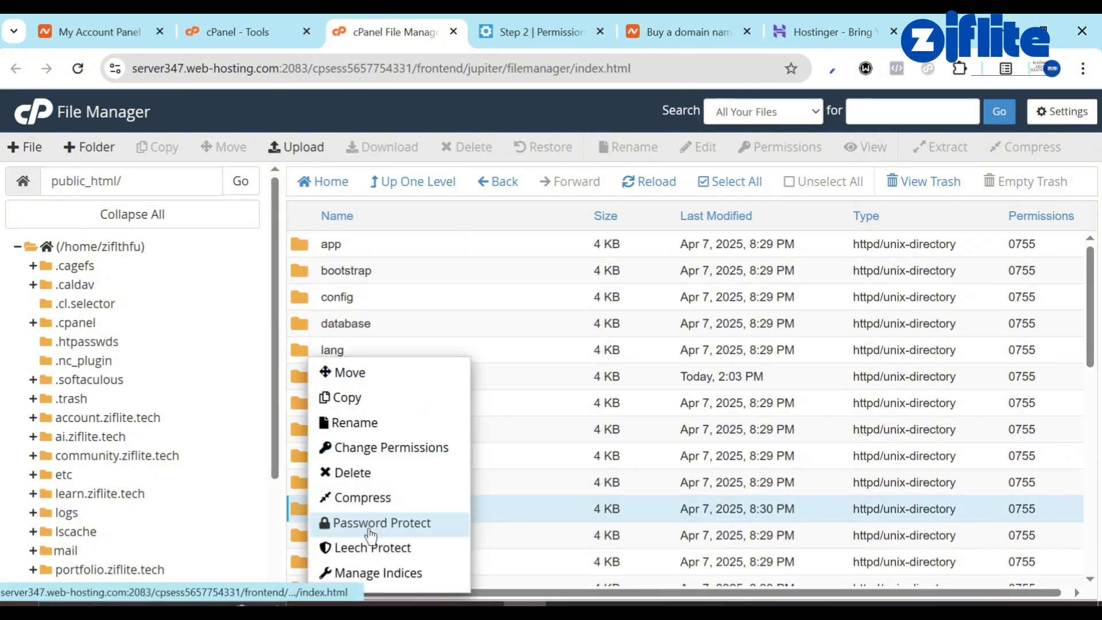
{"action": "left_click", "coordinate": [405, 449]}
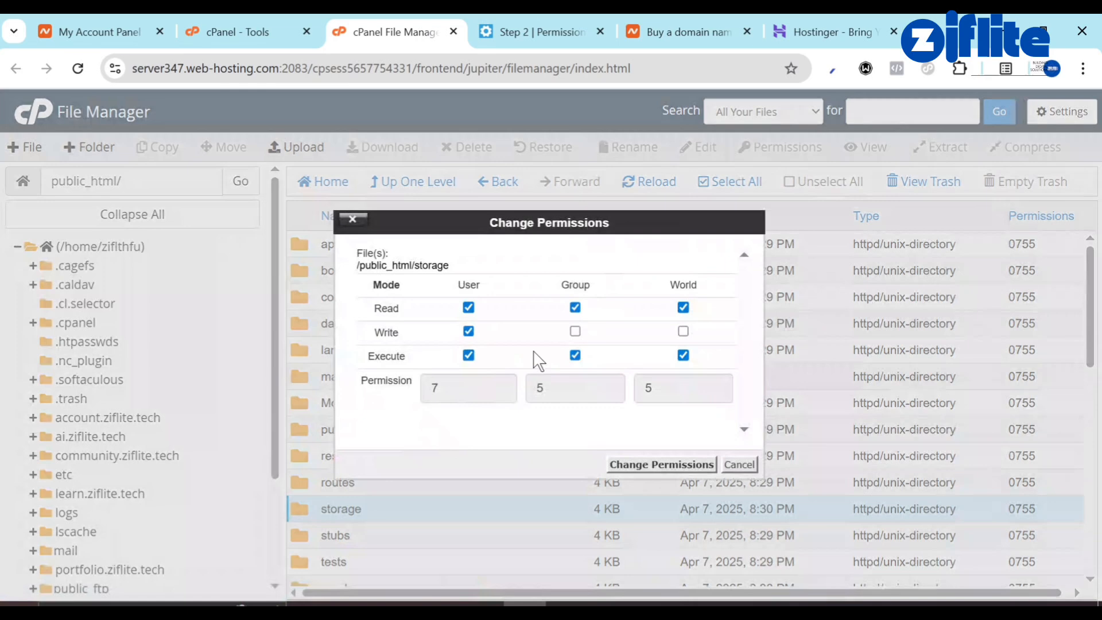
{"action": "left_click", "coordinate": [575, 331]}
{"action": "left_click", "coordinate": [682, 331]}
{"action": "left_click", "coordinate": [683, 463]}
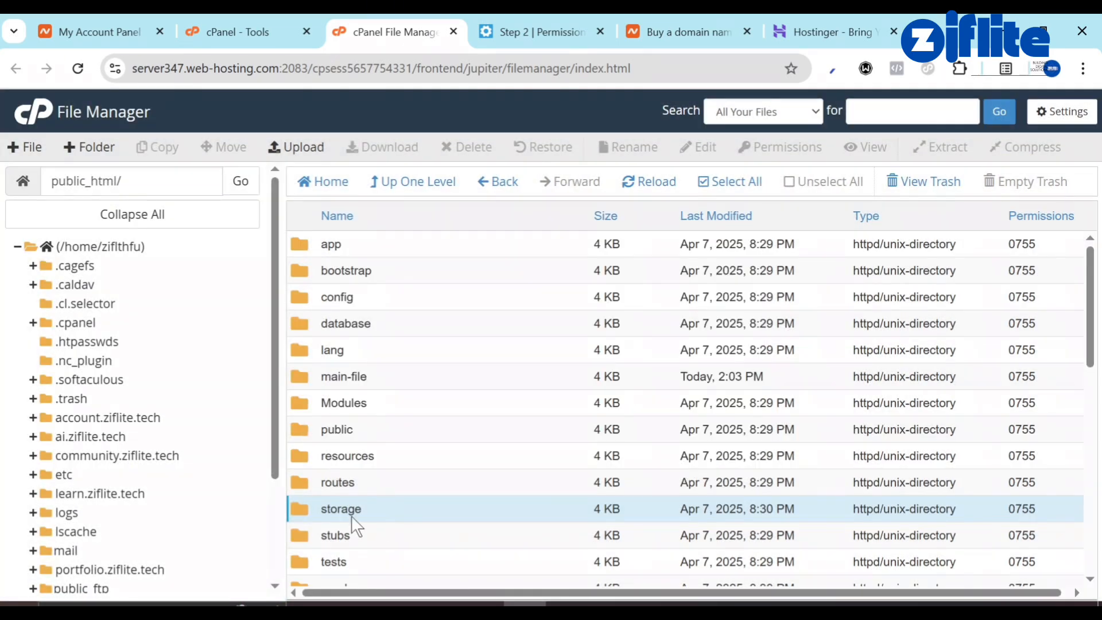
{"action": "double_click", "coordinate": [313, 509]}
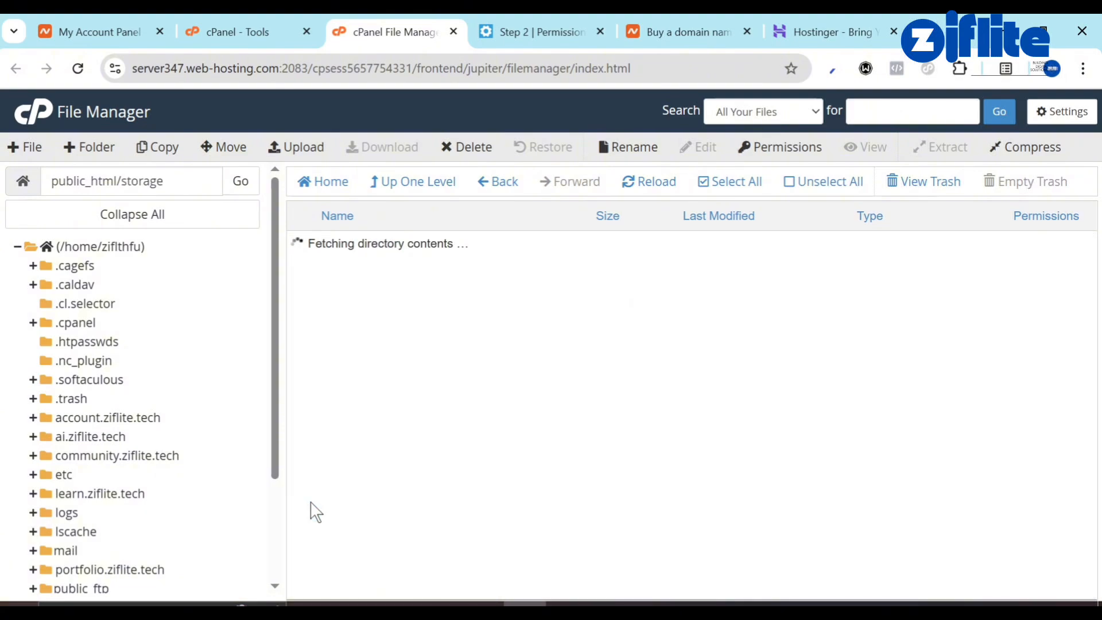
Set the framework, logs and uploads folders inside storage to 0777, then return to public_html.
{"action": "left_click", "coordinate": [526, 24]}
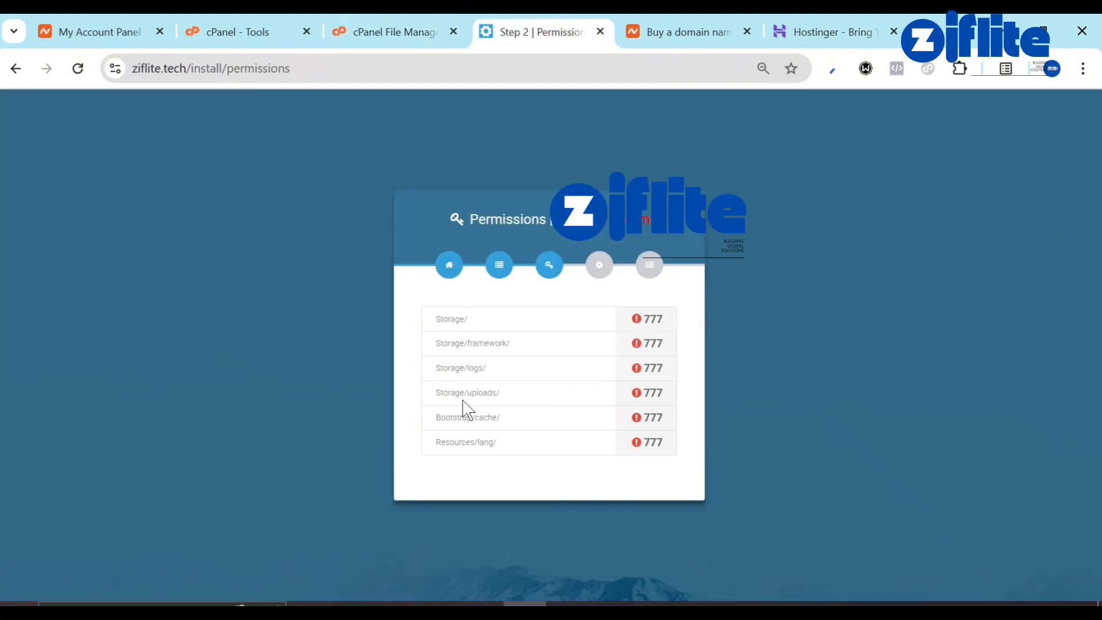
{"action": "left_click", "coordinate": [364, 23]}
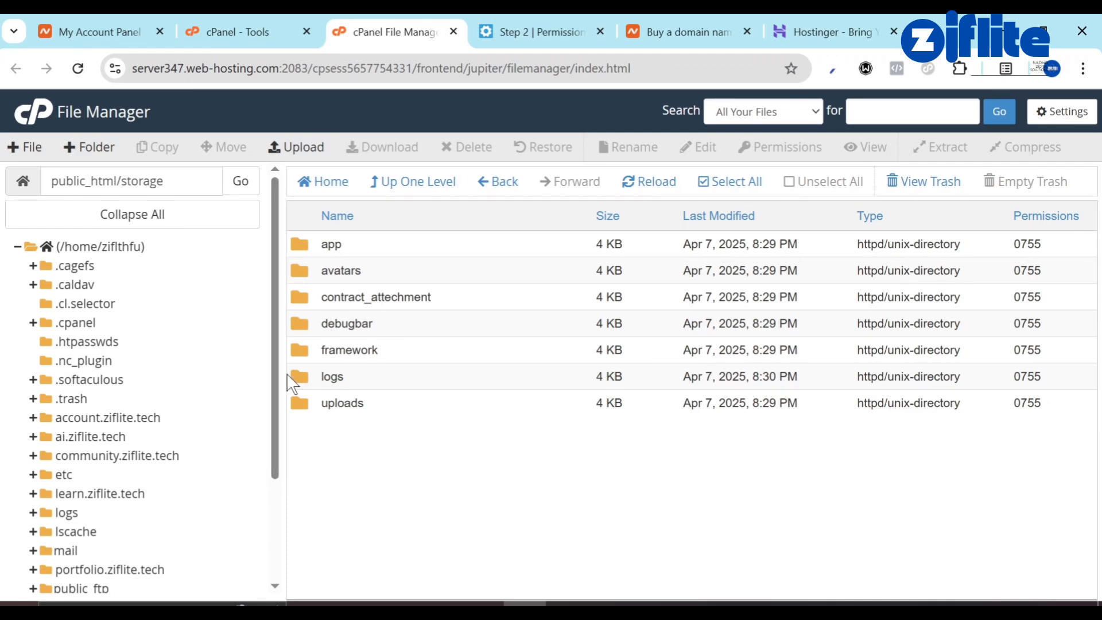
{"action": "left_click", "coordinate": [306, 374]}
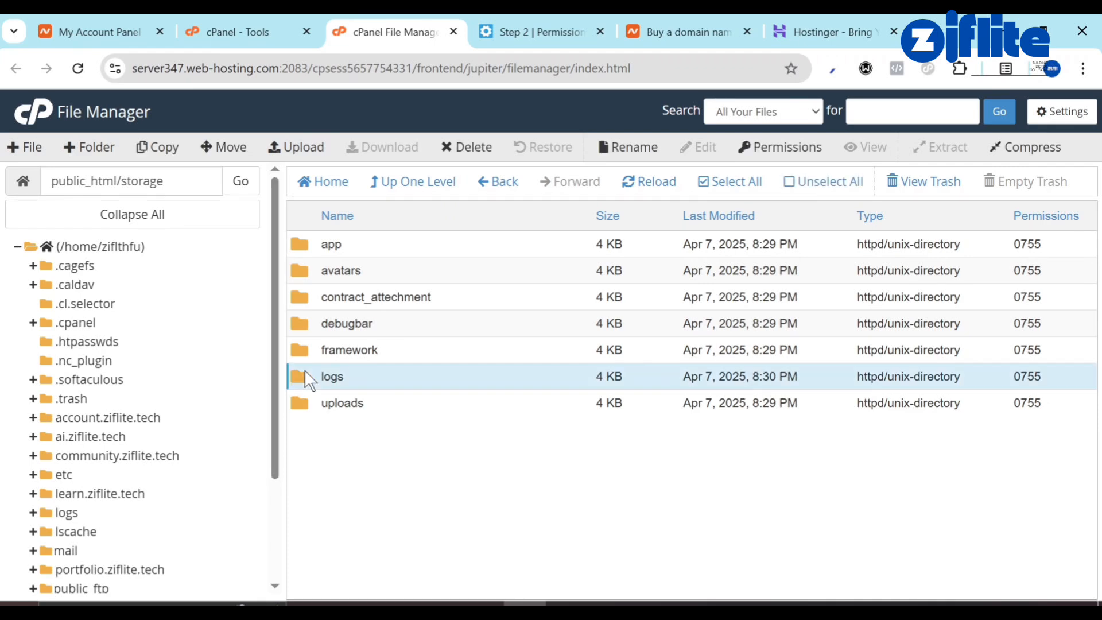
{"action": "left_click", "coordinate": [305, 409], "text": "ctrl"}
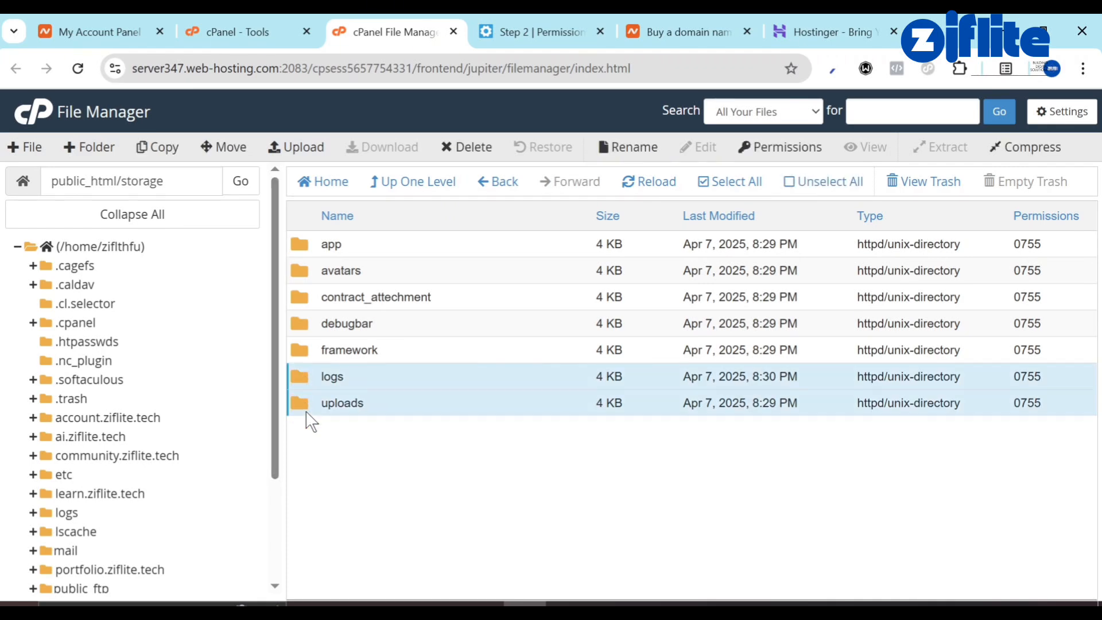
{"action": "left_click", "coordinate": [304, 358], "text": "ctrl"}
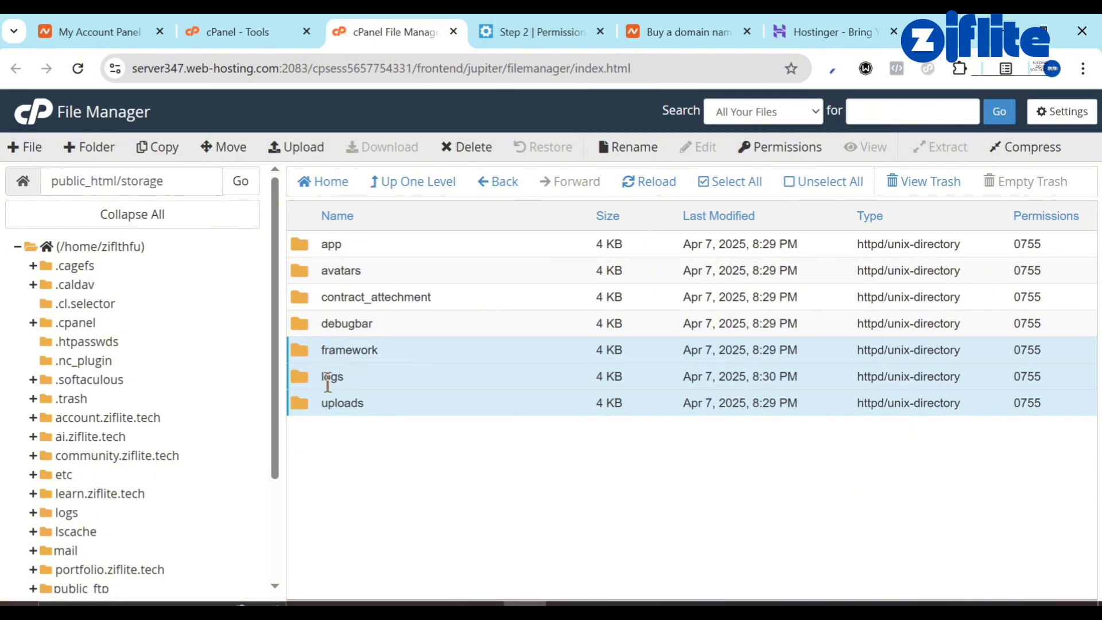
{"action": "right_click", "coordinate": [330, 370]}
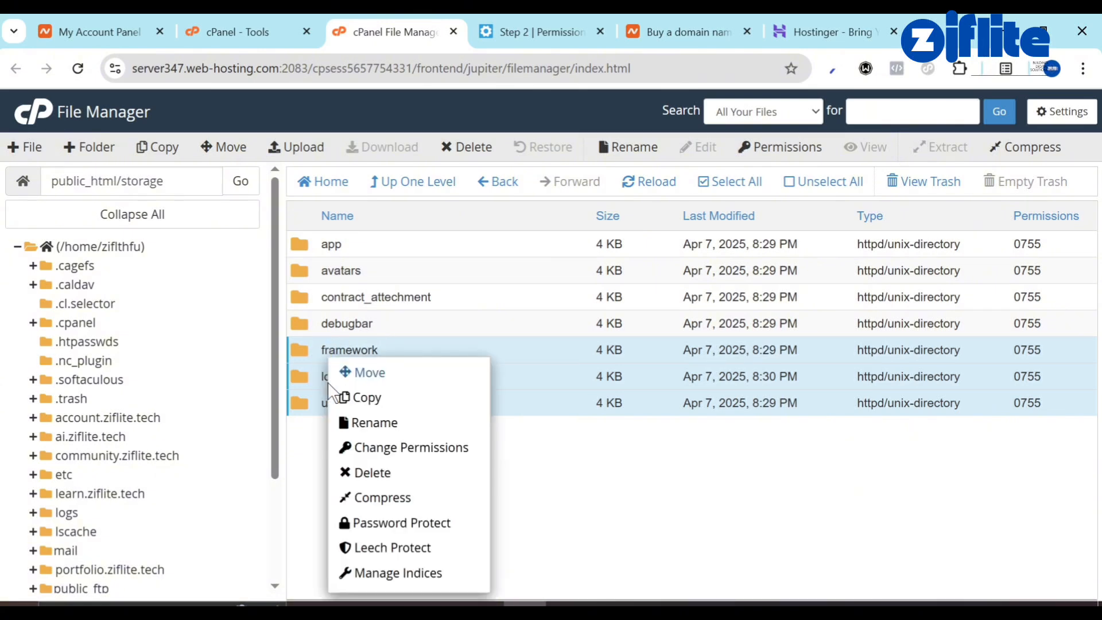
{"action": "left_click", "coordinate": [390, 450]}
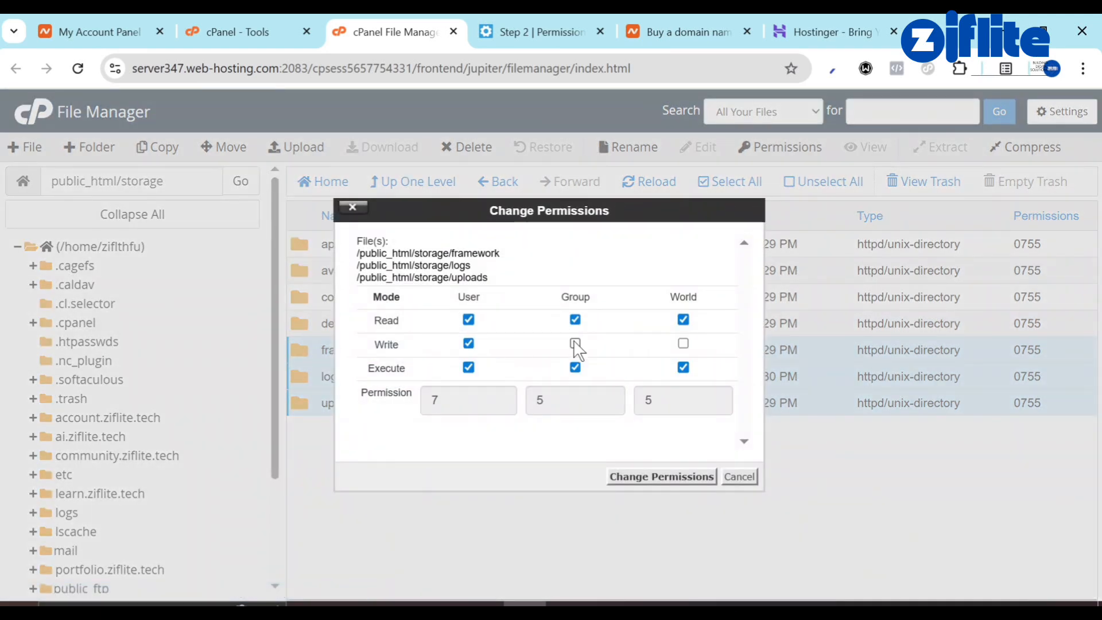
{"action": "left_click", "coordinate": [575, 343]}
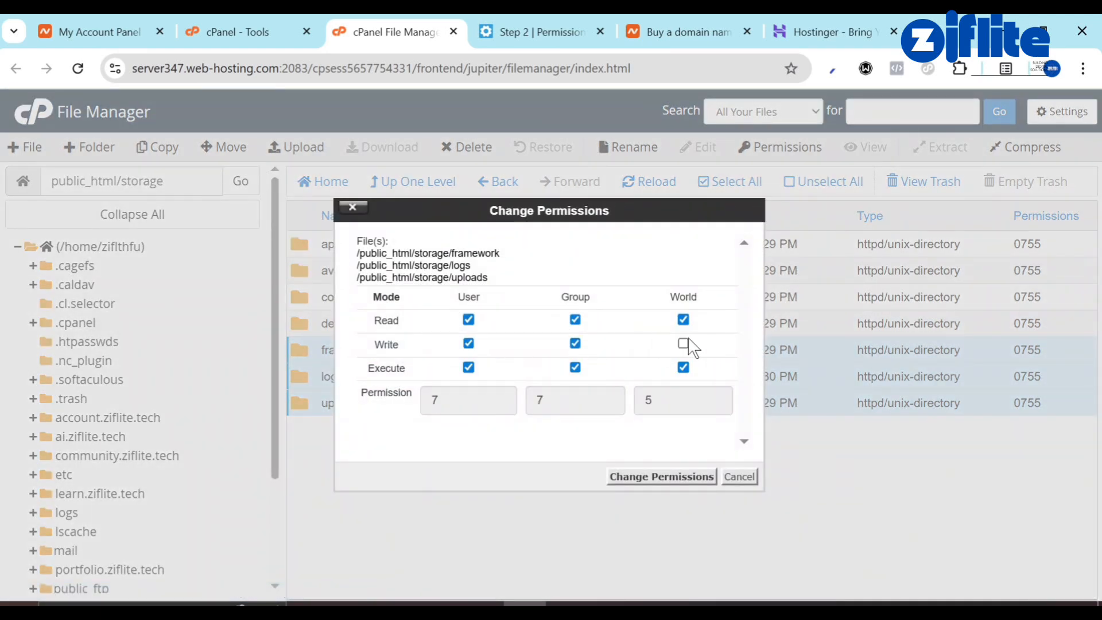
{"action": "left_click", "coordinate": [663, 477]}
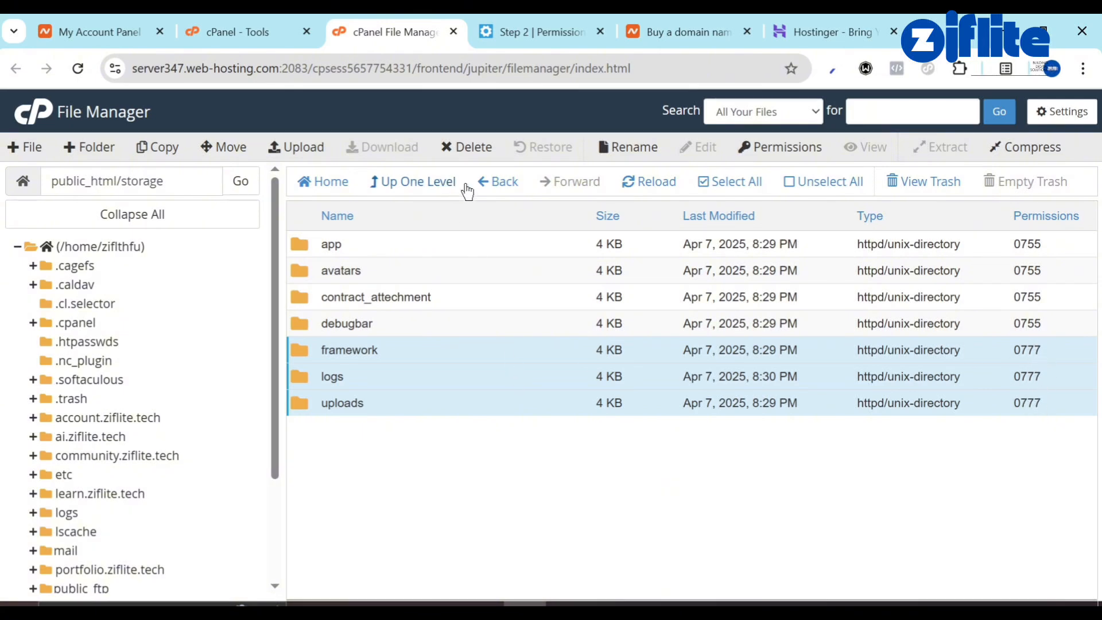
{"action": "left_click", "coordinate": [519, 183]}
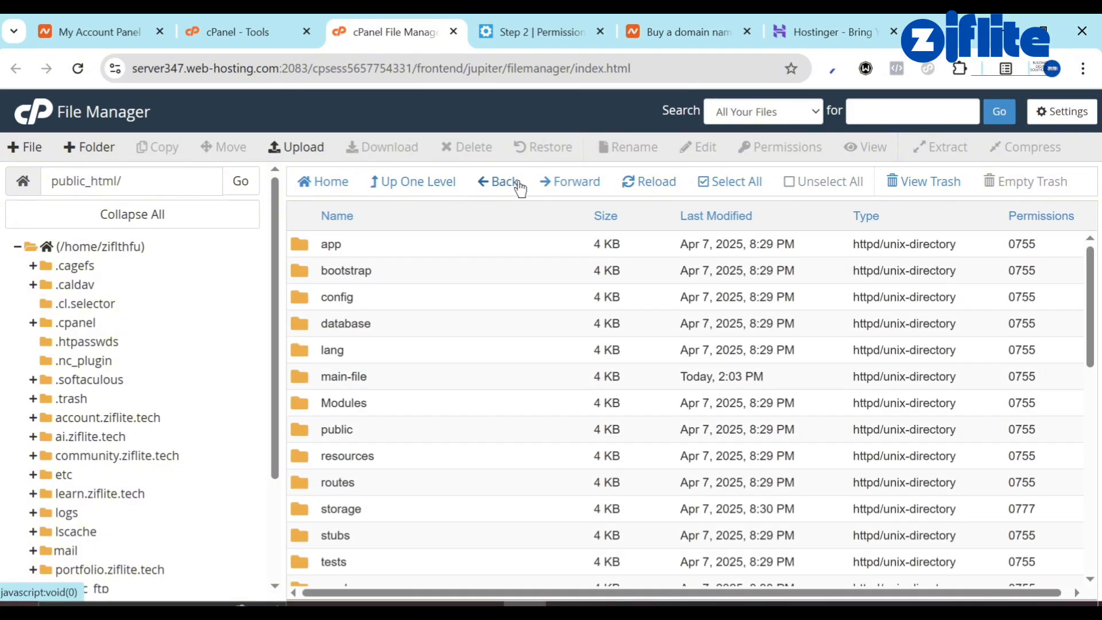
Set the bootstrap/cache folder to 0777 permissions.
{"action": "left_click", "coordinate": [532, 24]}
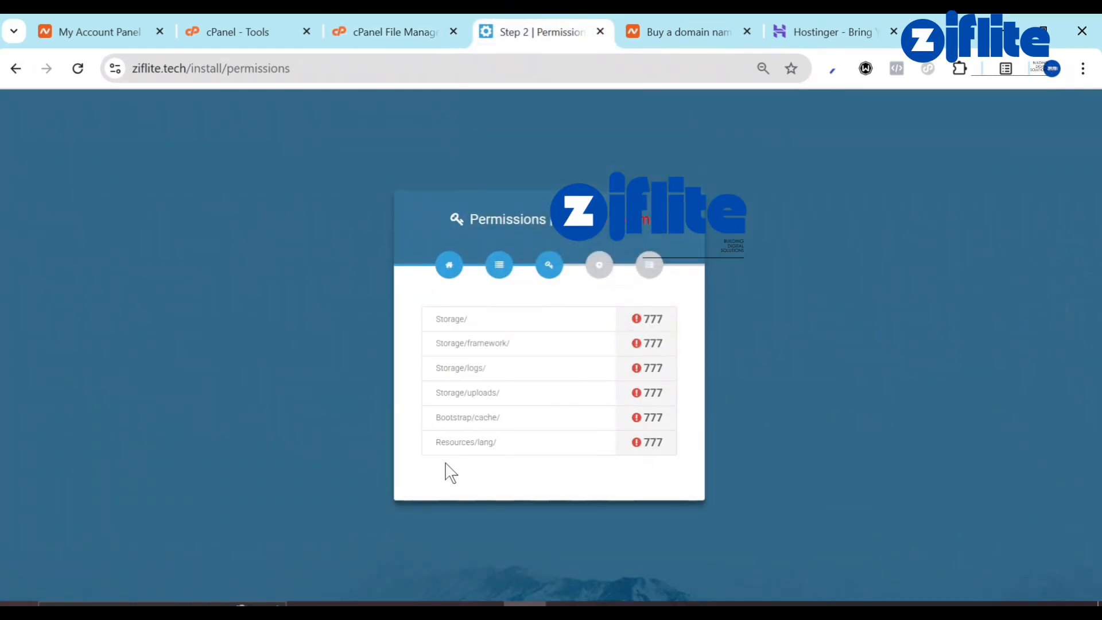
{"action": "left_click", "coordinate": [428, 25]}
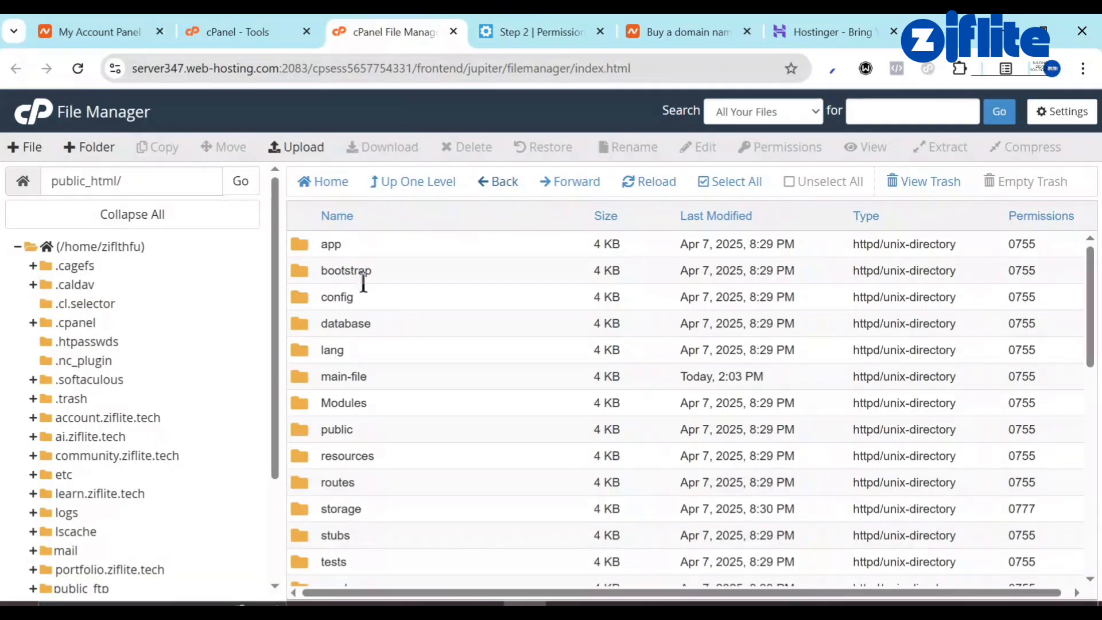
{"action": "double_click", "coordinate": [311, 274]}
{"action": "right_click", "coordinate": [299, 240]}
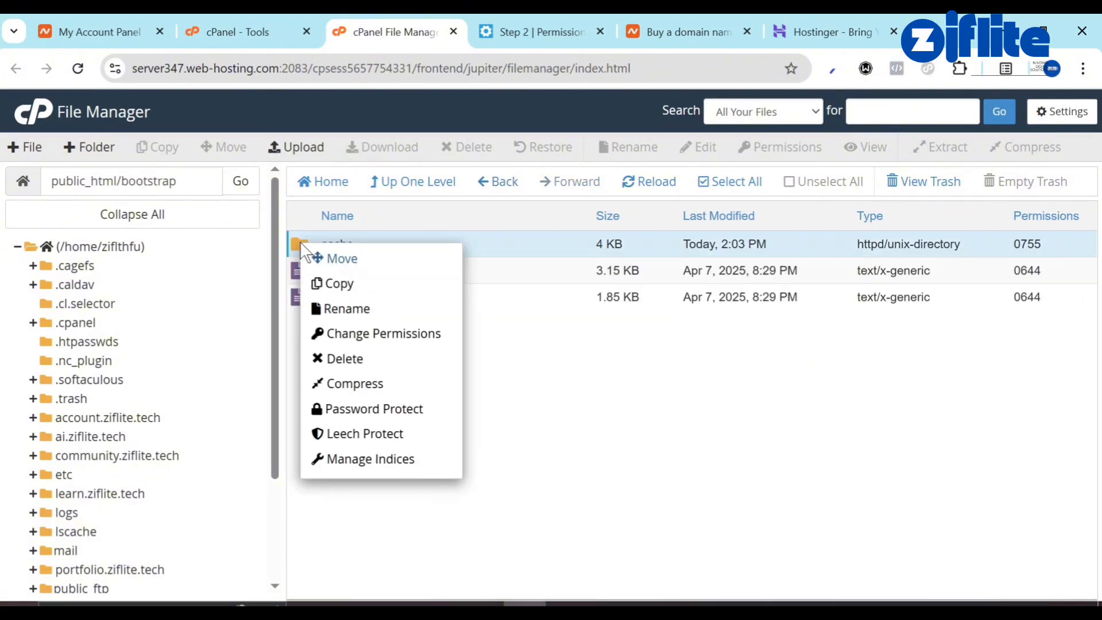
{"action": "left_click", "coordinate": [386, 333]}
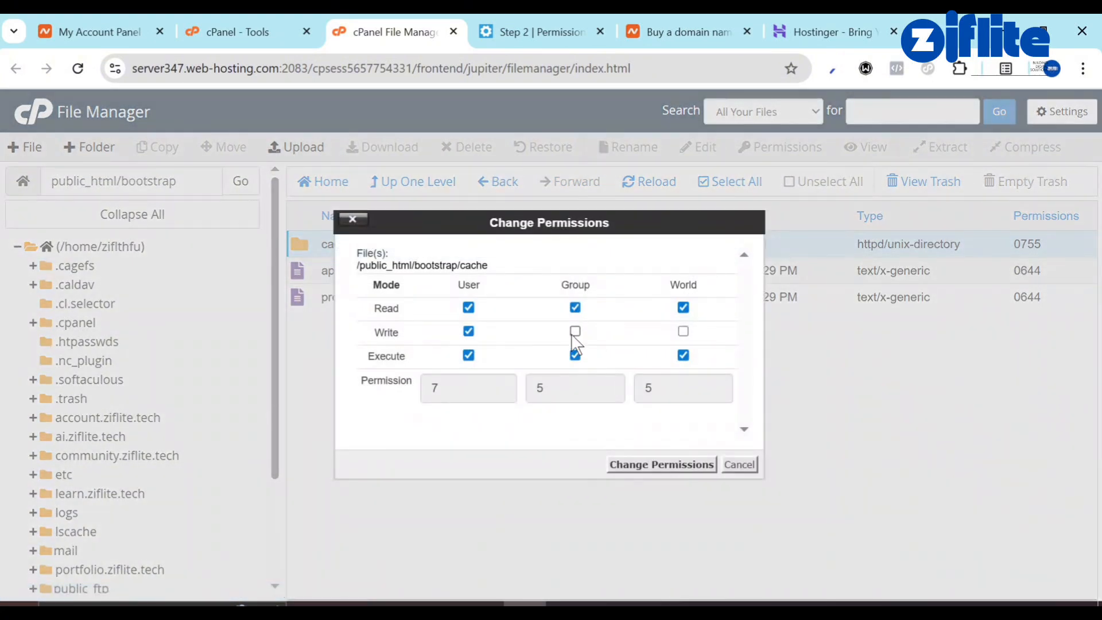
{"action": "left_click", "coordinate": [575, 331]}
{"action": "left_click", "coordinate": [682, 331]}
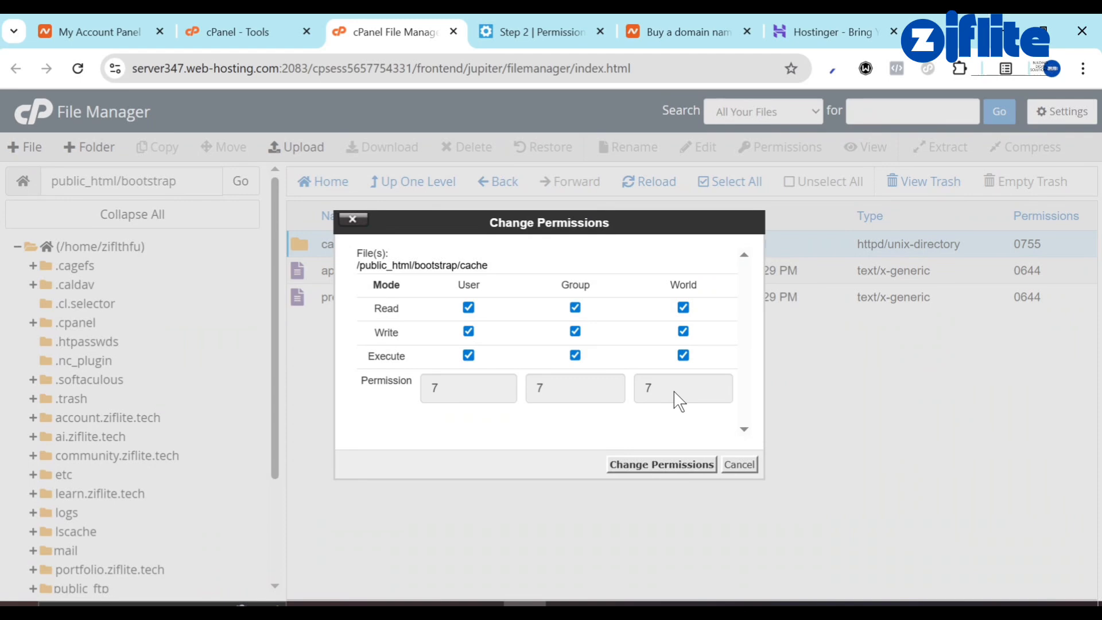
{"action": "left_click", "coordinate": [673, 464]}
{"action": "left_click", "coordinate": [466, 193]}
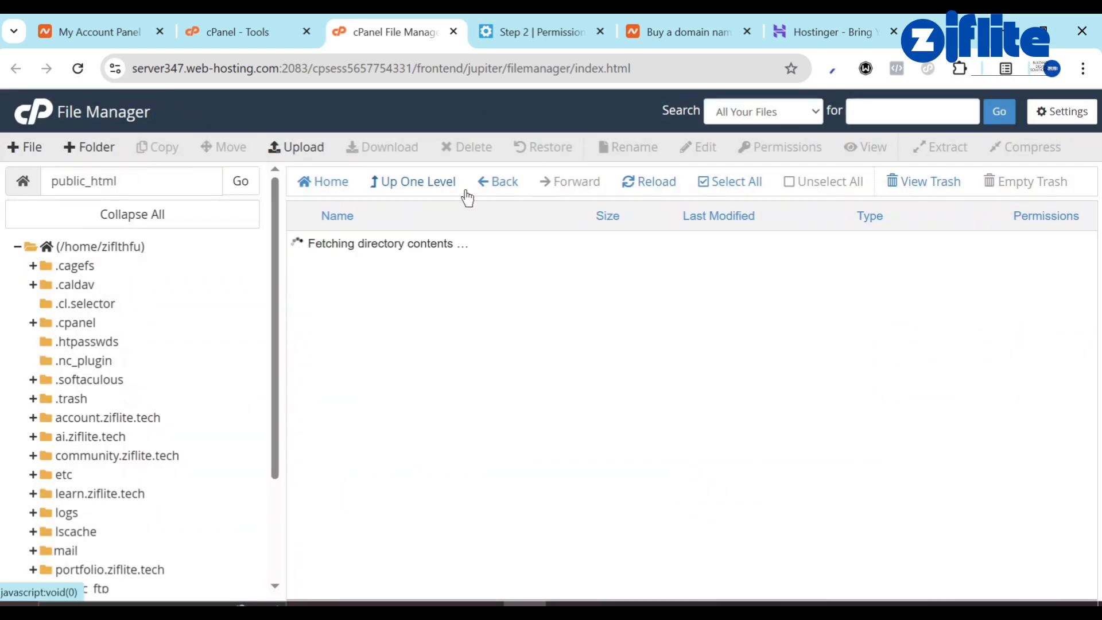
Set the resources/lang folder to 0777 permissions.
{"action": "scroll", "coordinate": [368, 436], "scroll_direction": "down", "scroll_amount": 3}
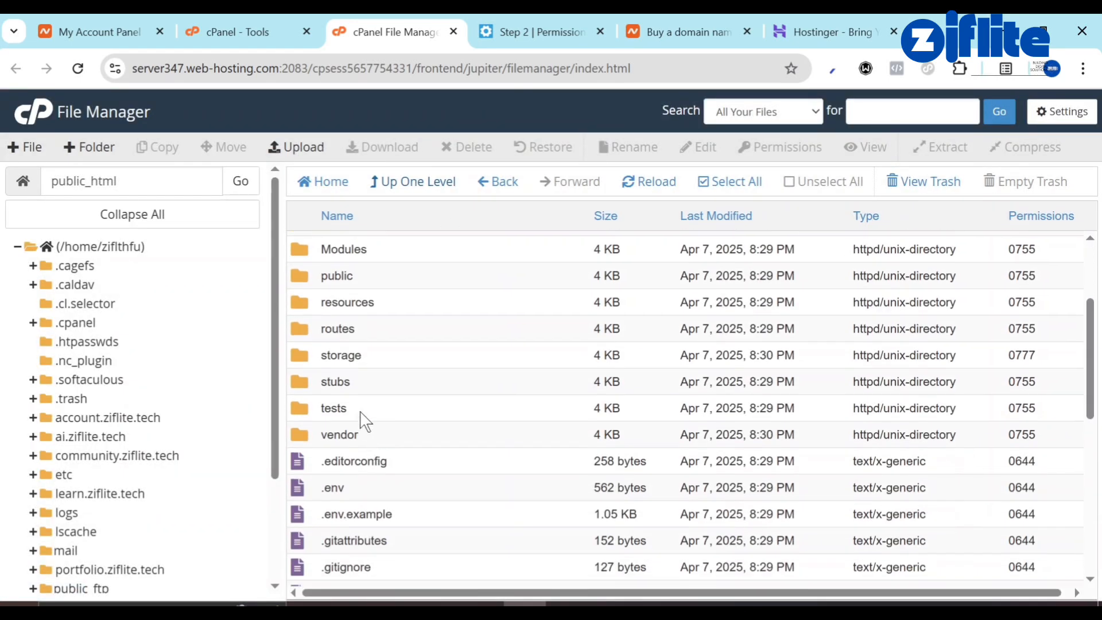
{"action": "double_click", "coordinate": [316, 308]}
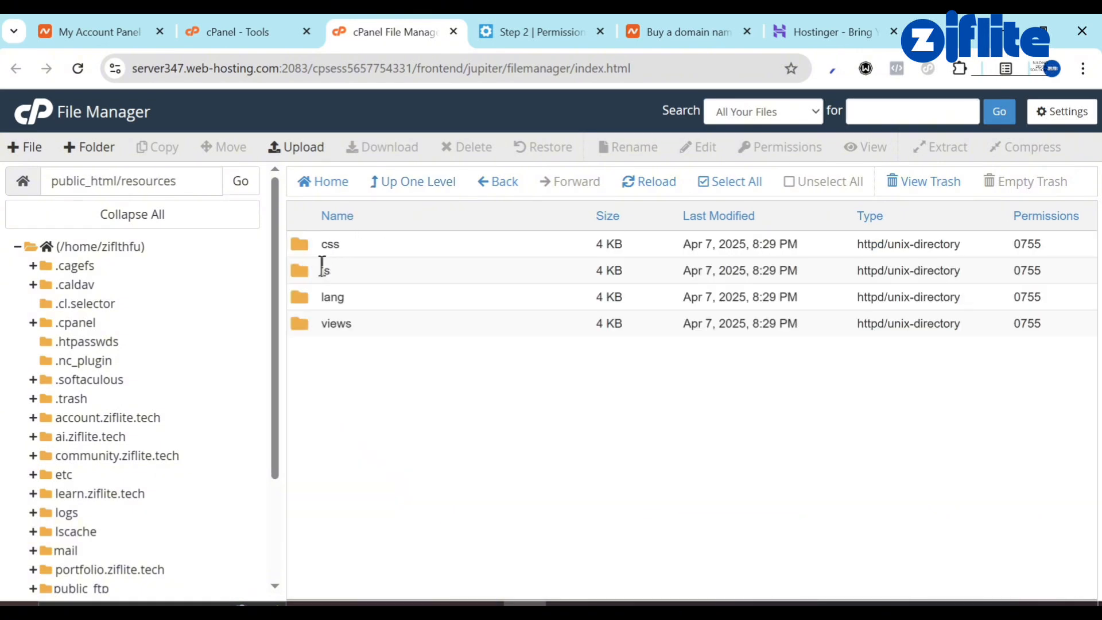
{"action": "right_click", "coordinate": [305, 296]}
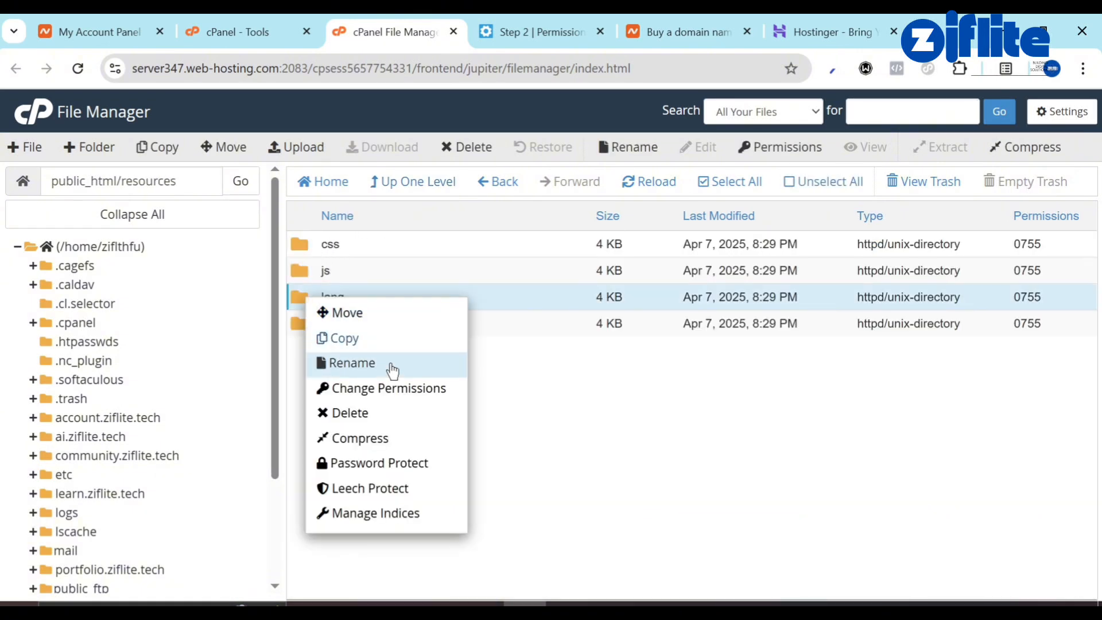
{"action": "left_click", "coordinate": [405, 388]}
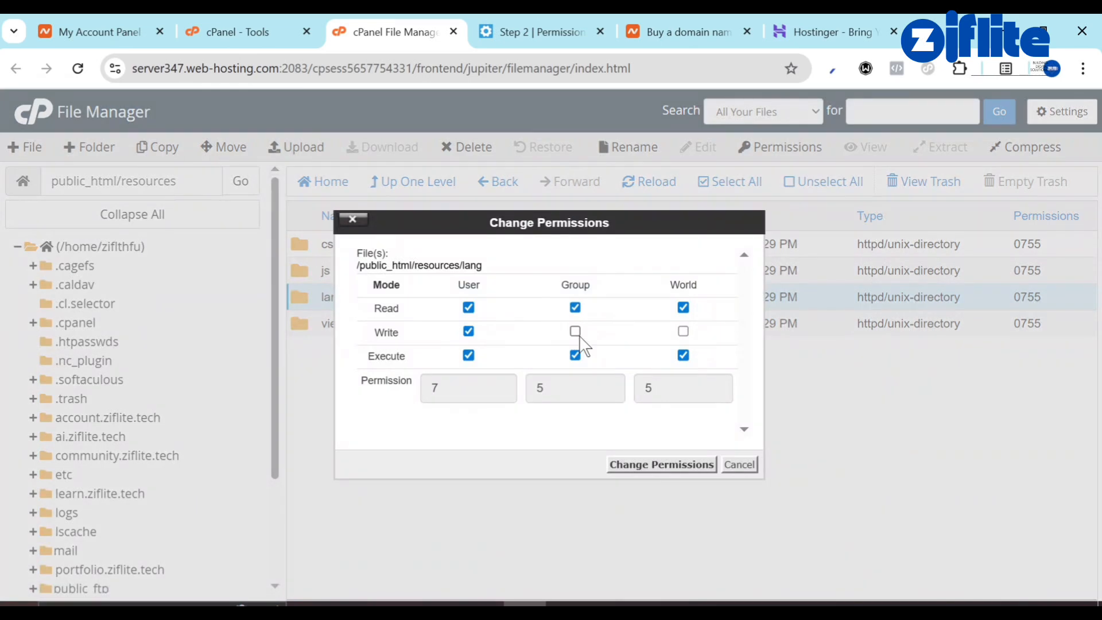
{"action": "left_click", "coordinate": [575, 331]}
{"action": "left_click", "coordinate": [683, 331]}
{"action": "left_click", "coordinate": [655, 464]}
Re-run the installer's permission check and choose the Form Wizard Setup for environment configuration.
{"action": "left_click", "coordinate": [587, 23]}
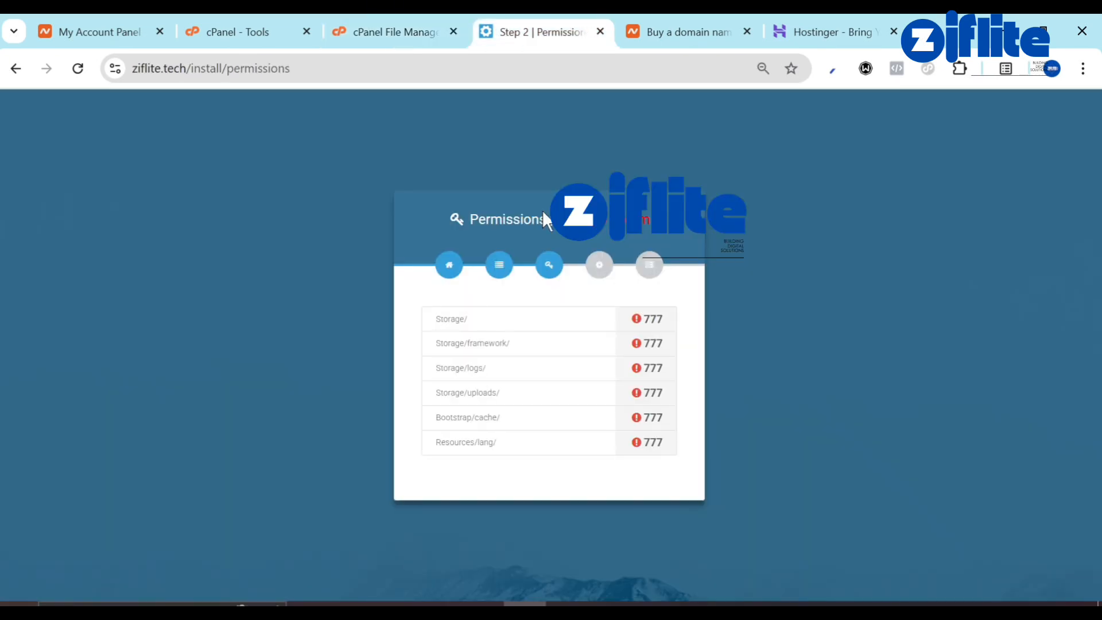
{"action": "left_click", "coordinate": [72, 80]}
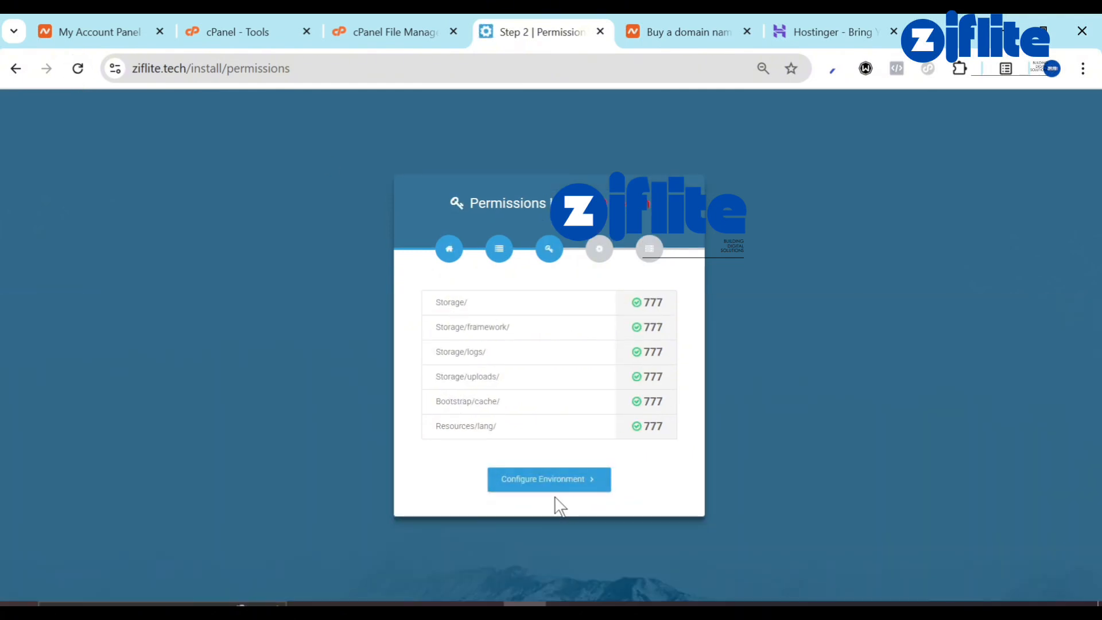
{"action": "left_click", "coordinate": [546, 476]}
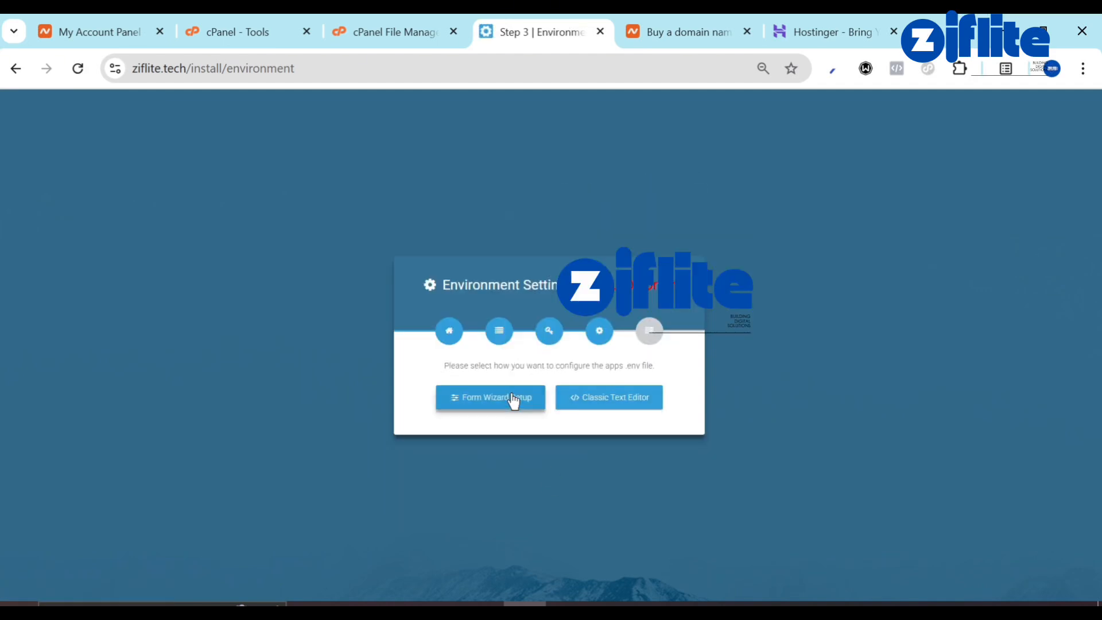
{"action": "left_click", "coordinate": [512, 402]}
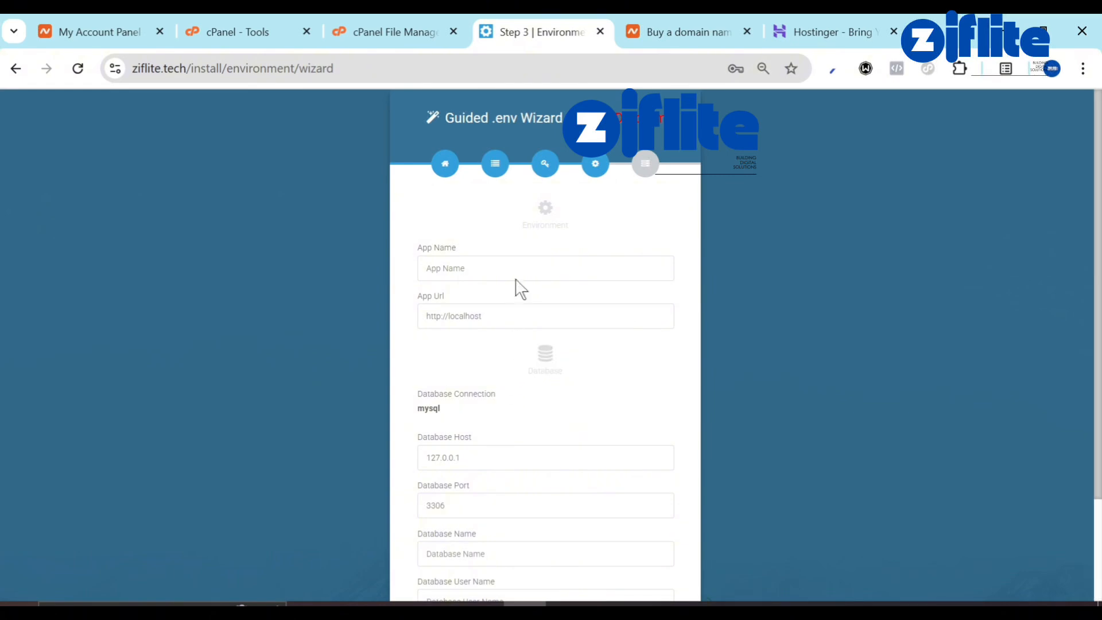
{"action": "left_click", "coordinate": [515, 257]}
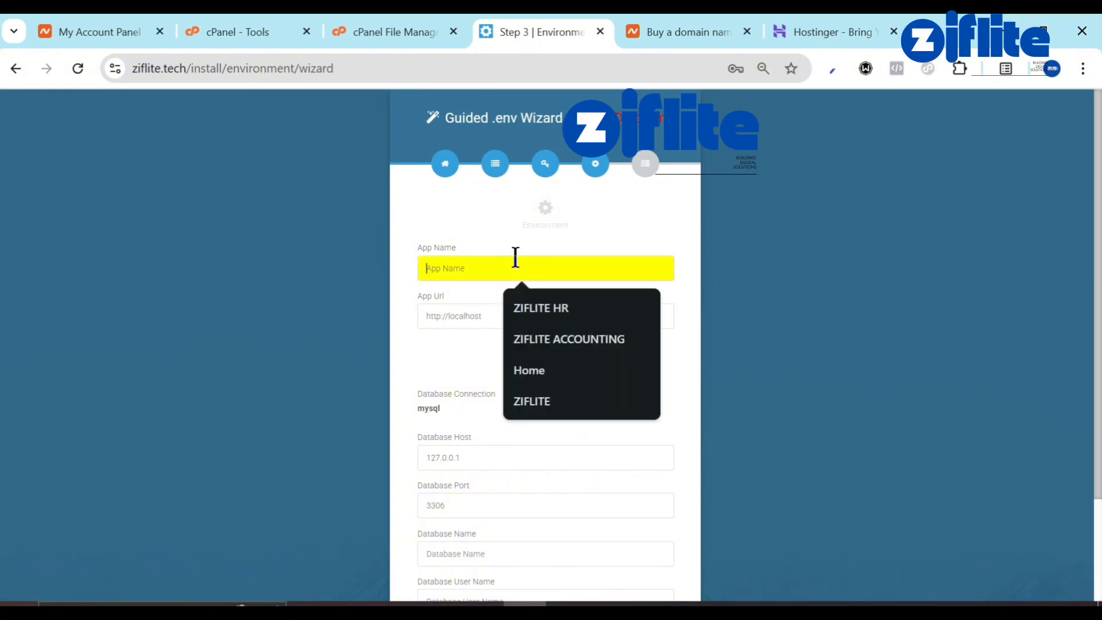
{"action": "left_click", "coordinate": [550, 308]}
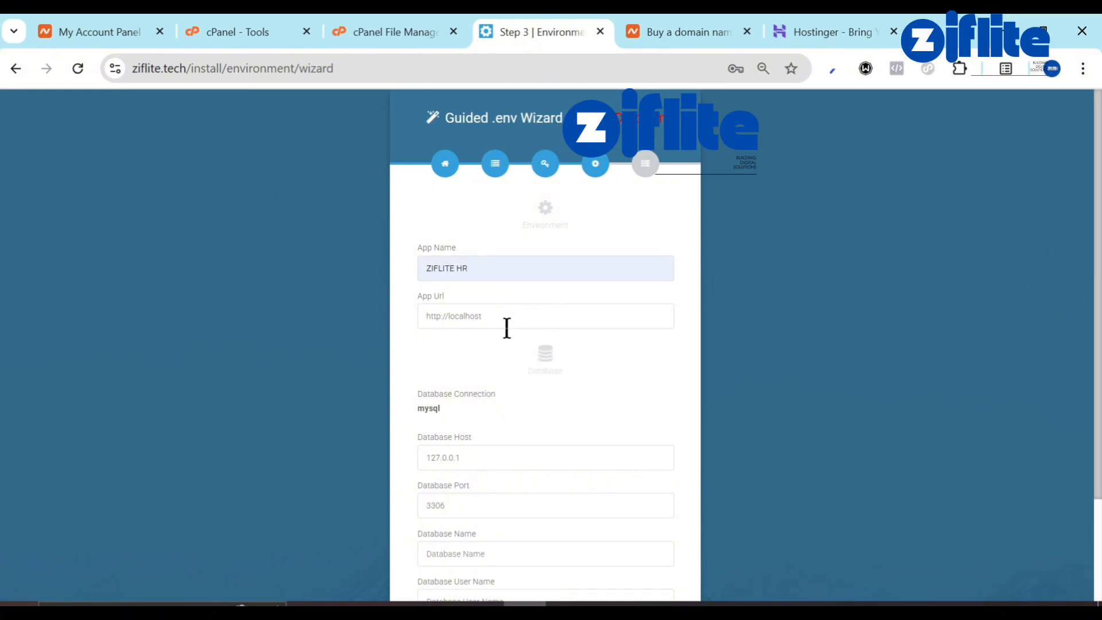
{"action": "left_click", "coordinate": [507, 328]}
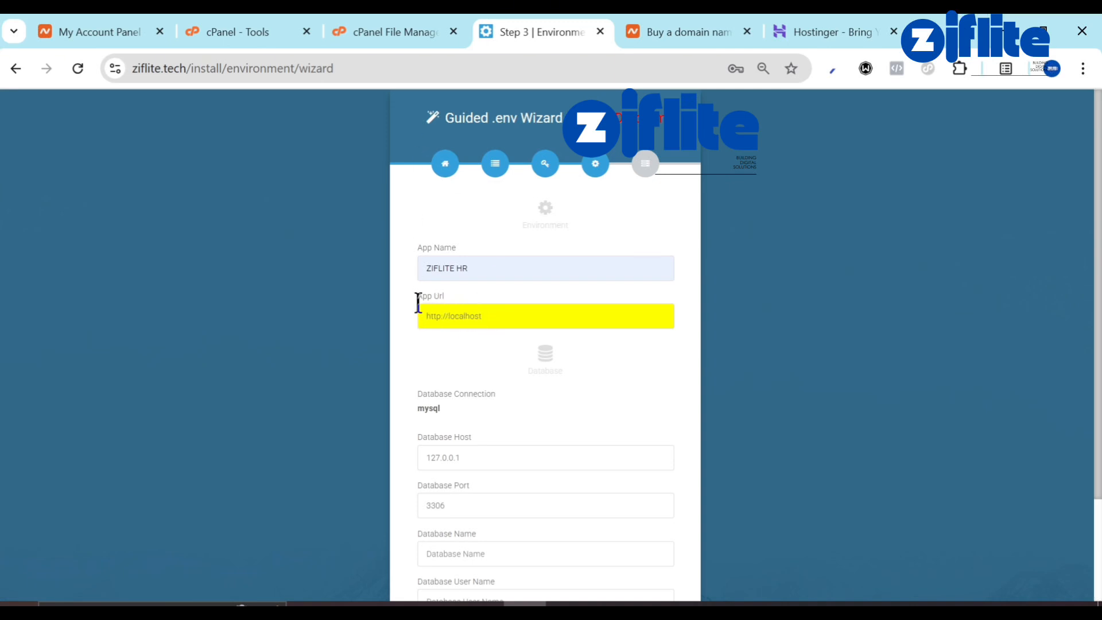
{"action": "left_click", "coordinate": [185, 69]}
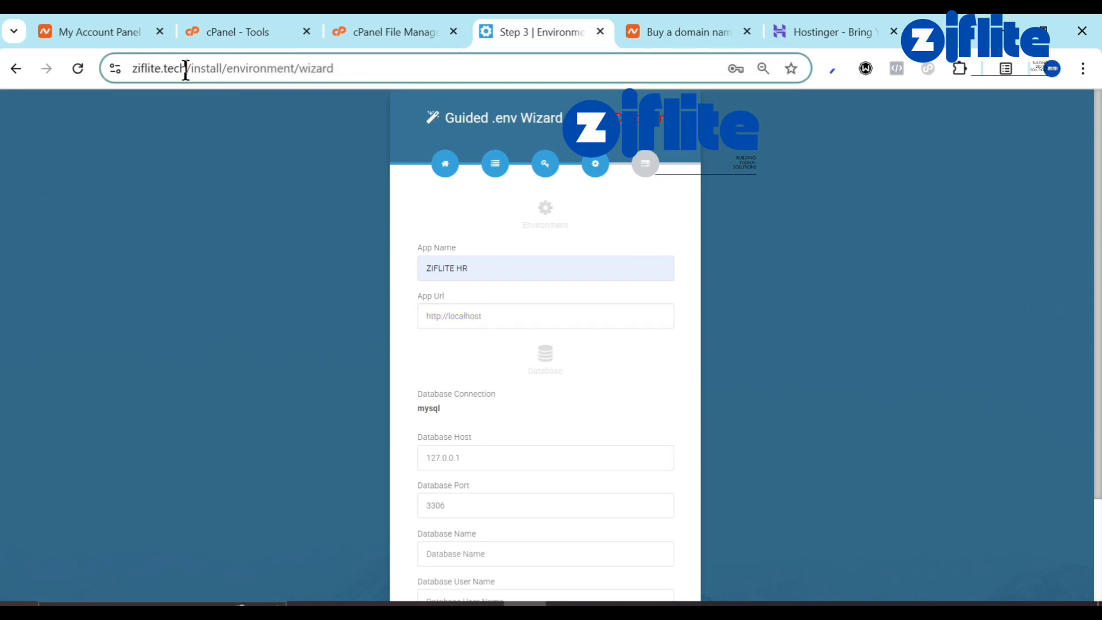
{"action": "left_click_drag", "start_coordinate": [186, 69], "coordinate": [112, 91]}
{"action": "key", "text": "ctrl+c"}
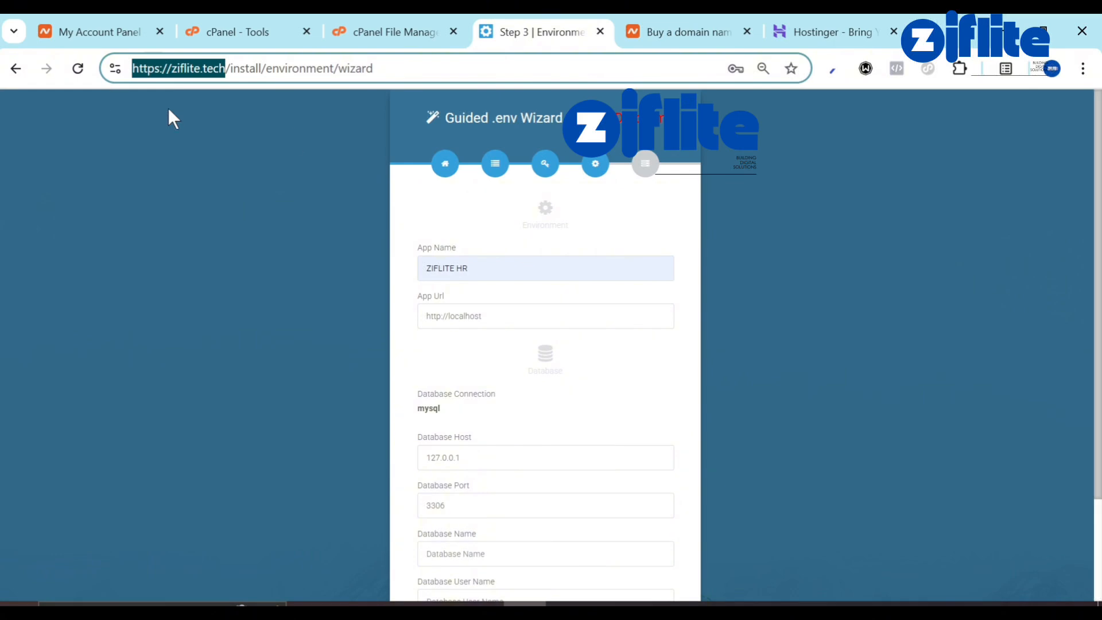
{"action": "left_click", "coordinate": [554, 311]}
{"action": "key", "text": "ctrl+a"}
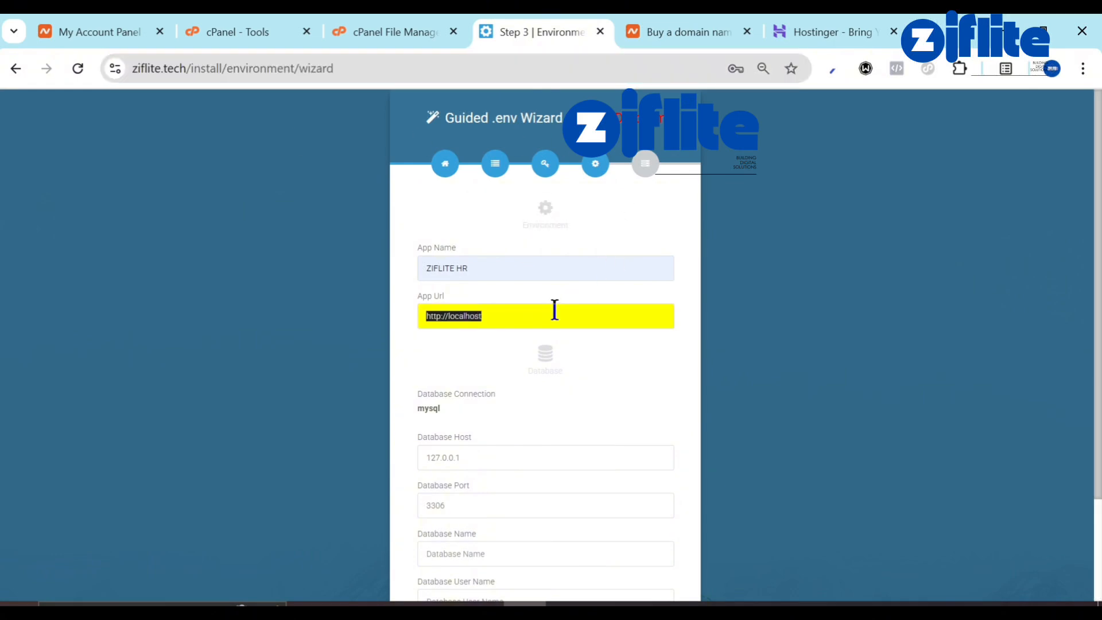
{"action": "key", "text": "ctrl+v"}
{"action": "type", "text": "/"}
{"action": "scroll", "coordinate": [523, 422], "scroll_direction": "down", "scroll_amount": 2}
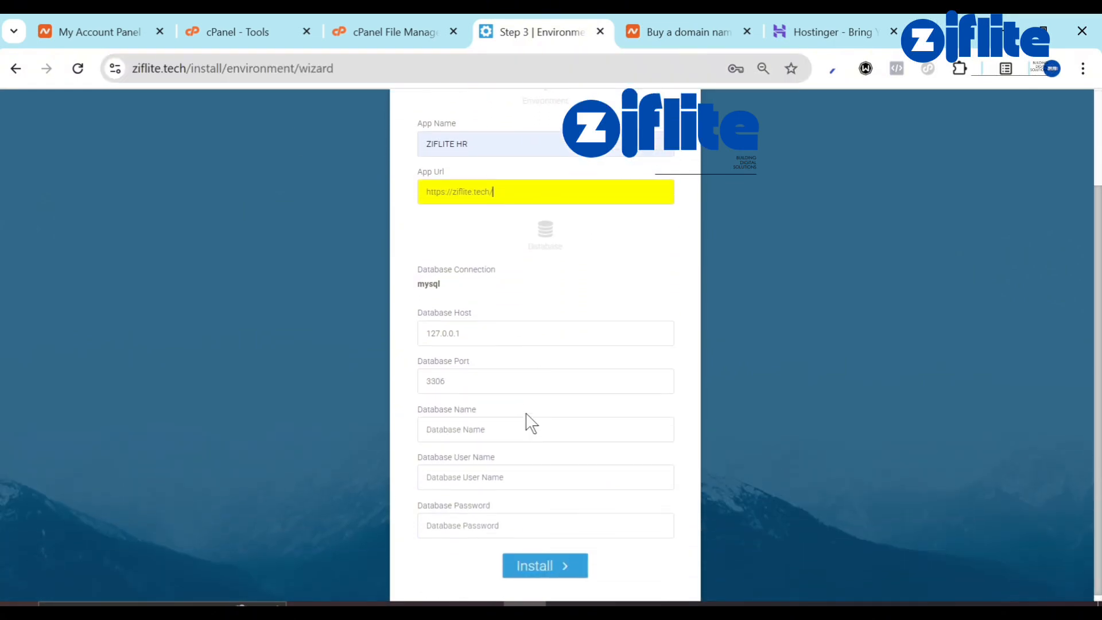
{"action": "left_click", "coordinate": [324, 25]}
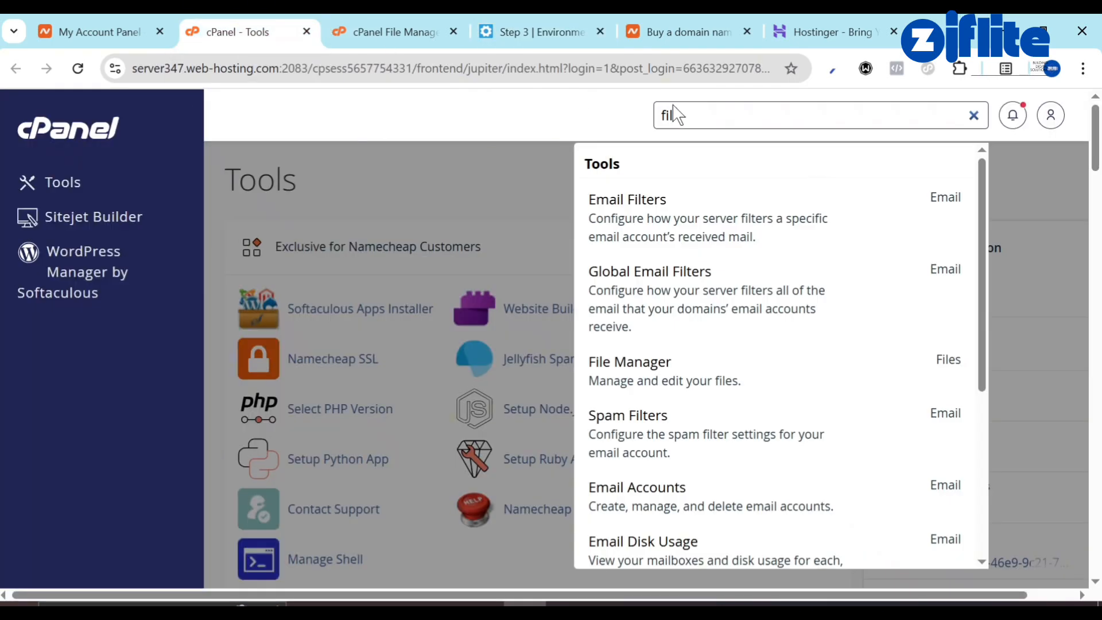
Search cPanel Tools for 'data' and create a database named test under Manage My Databases.
{"action": "double_click", "coordinate": [714, 118]}
{"action": "type", "text": "data"}
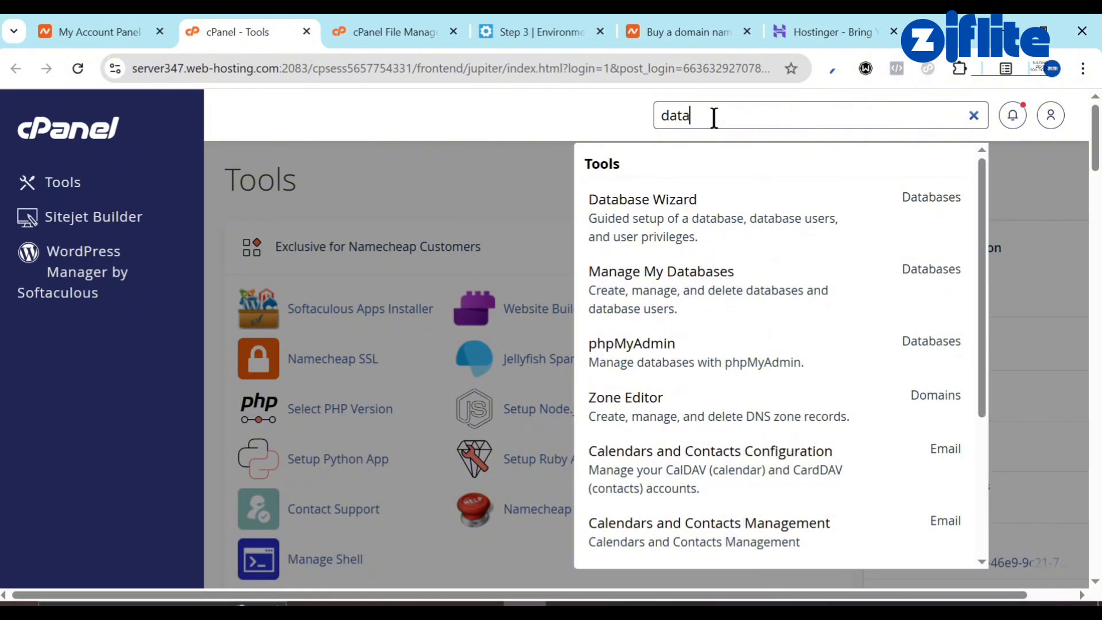
{"action": "left_click", "coordinate": [643, 288]}
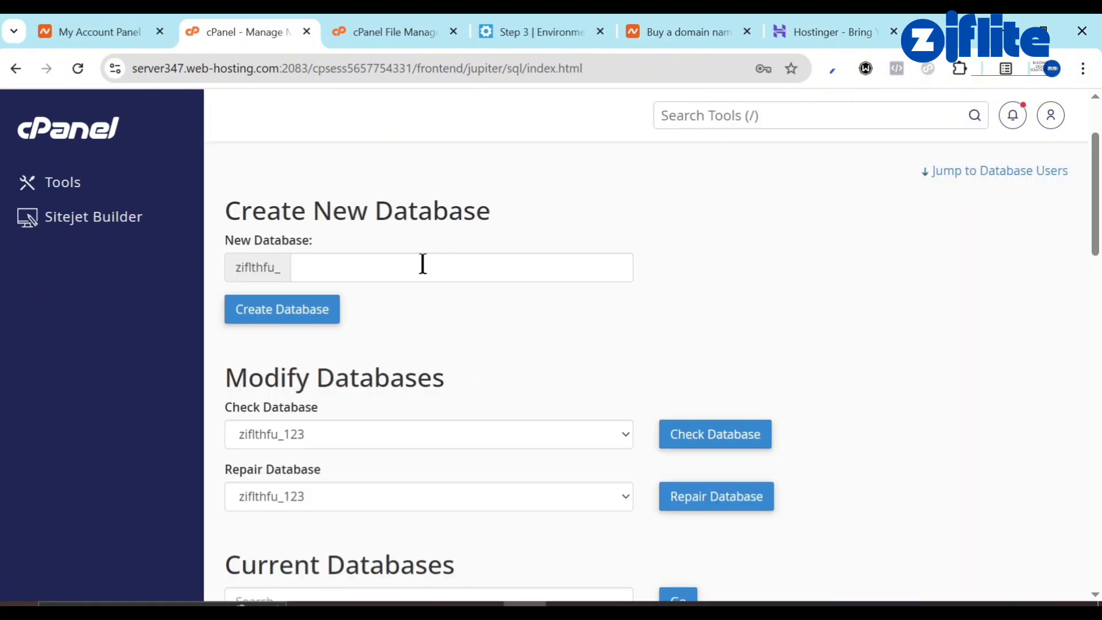
{"action": "left_click", "coordinate": [423, 264]}
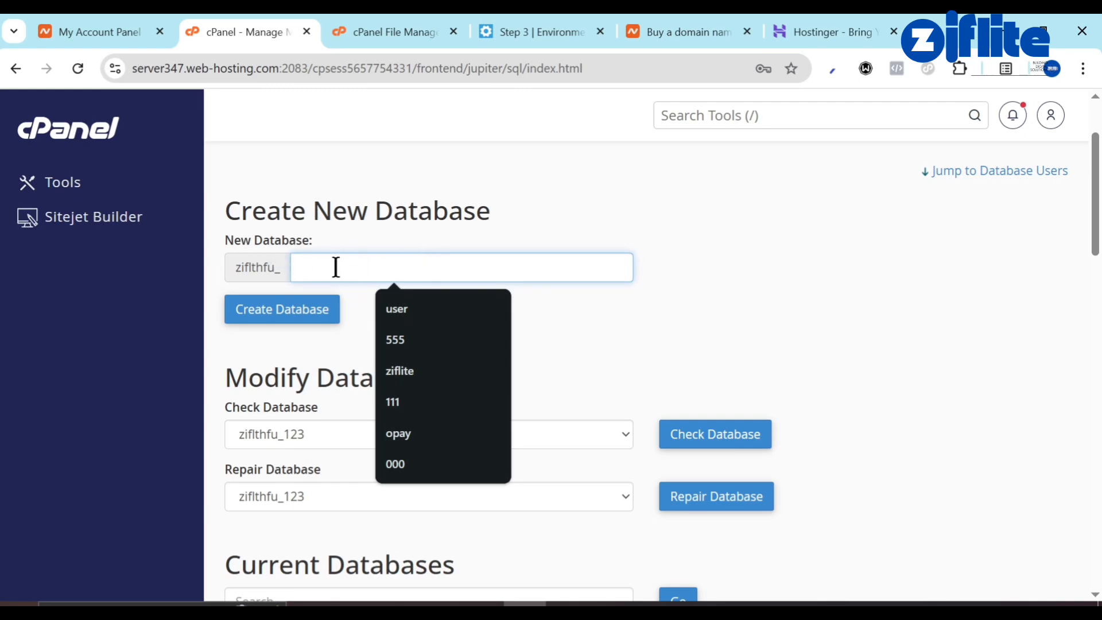
{"action": "type", "text": "test"}
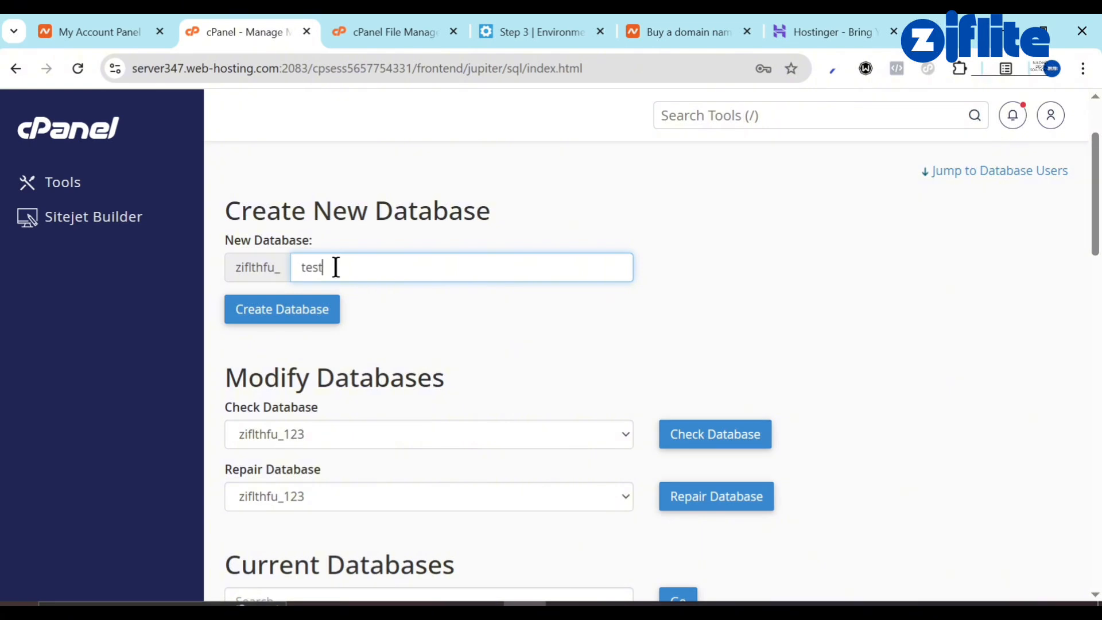
{"action": "double_click", "coordinate": [336, 266]}
{"action": "left_click", "coordinate": [277, 319]}
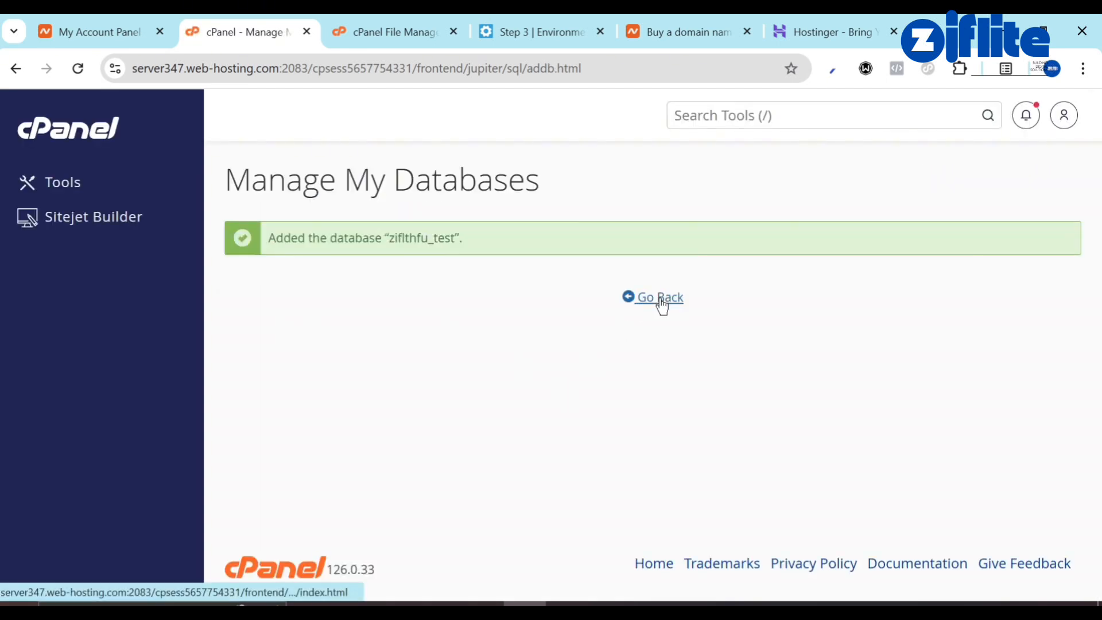
Create database user test with a generated strong password, keeping the password copied.
{"action": "left_click", "coordinate": [661, 297]}
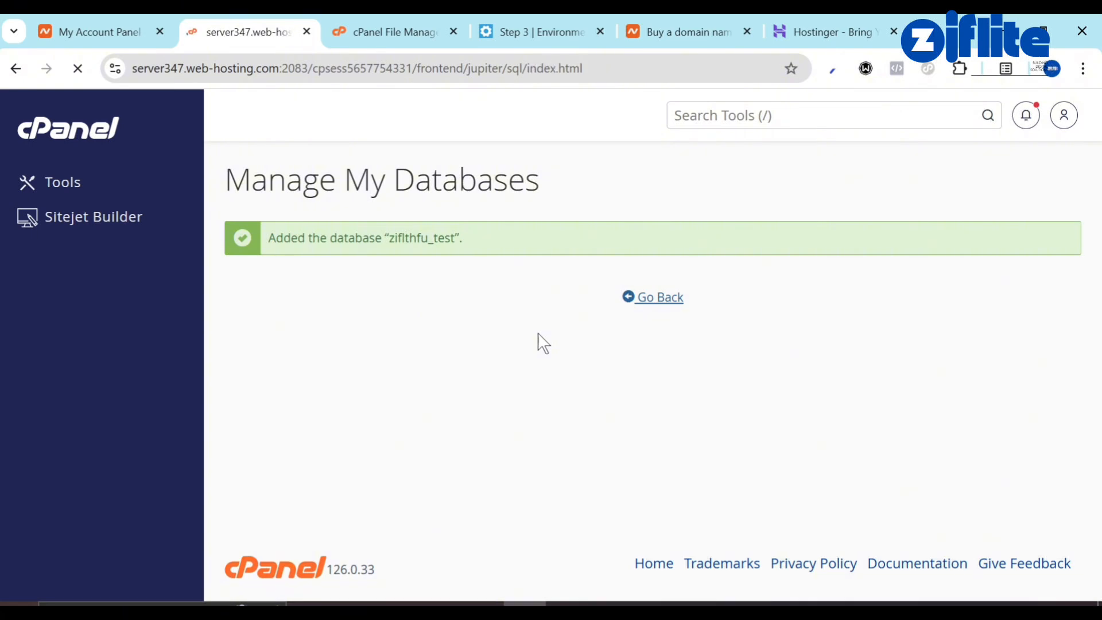
{"action": "scroll", "coordinate": [543, 343], "scroll_direction": "down", "scroll_amount": 12}
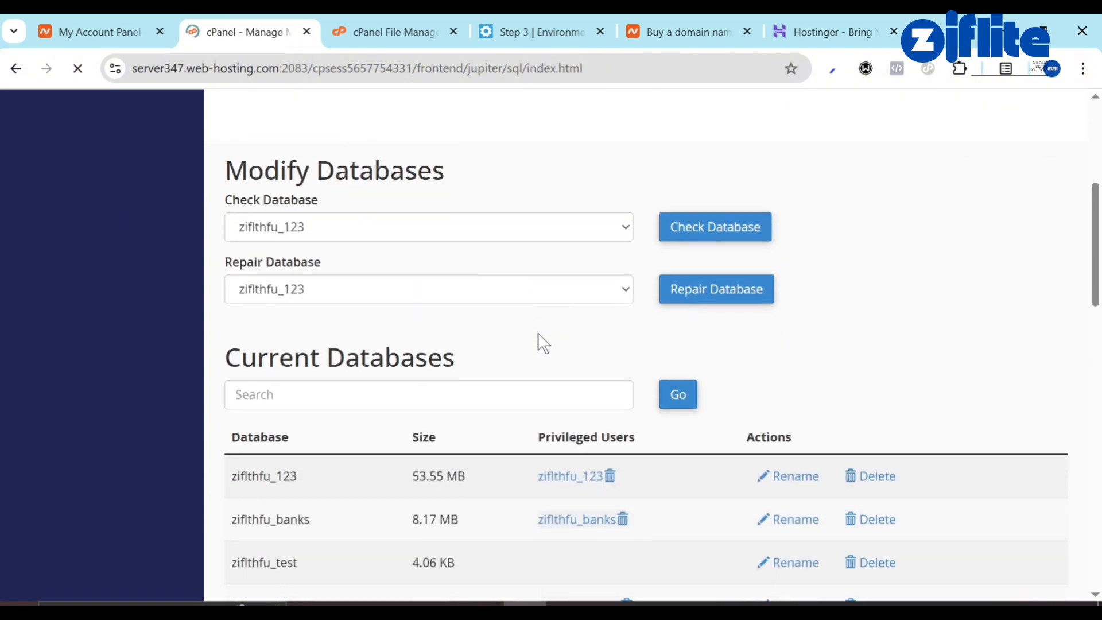
{"action": "scroll", "coordinate": [538, 338], "scroll_direction": "down", "scroll_amount": 4}
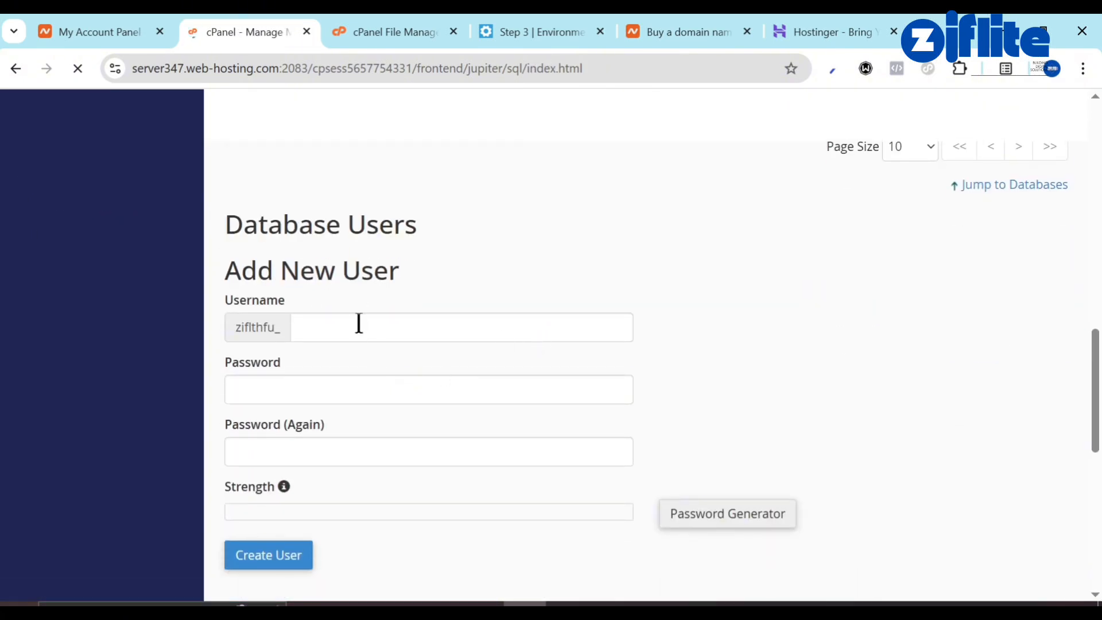
{"action": "left_click", "coordinate": [359, 324]}
{"action": "type", "text": "test"}
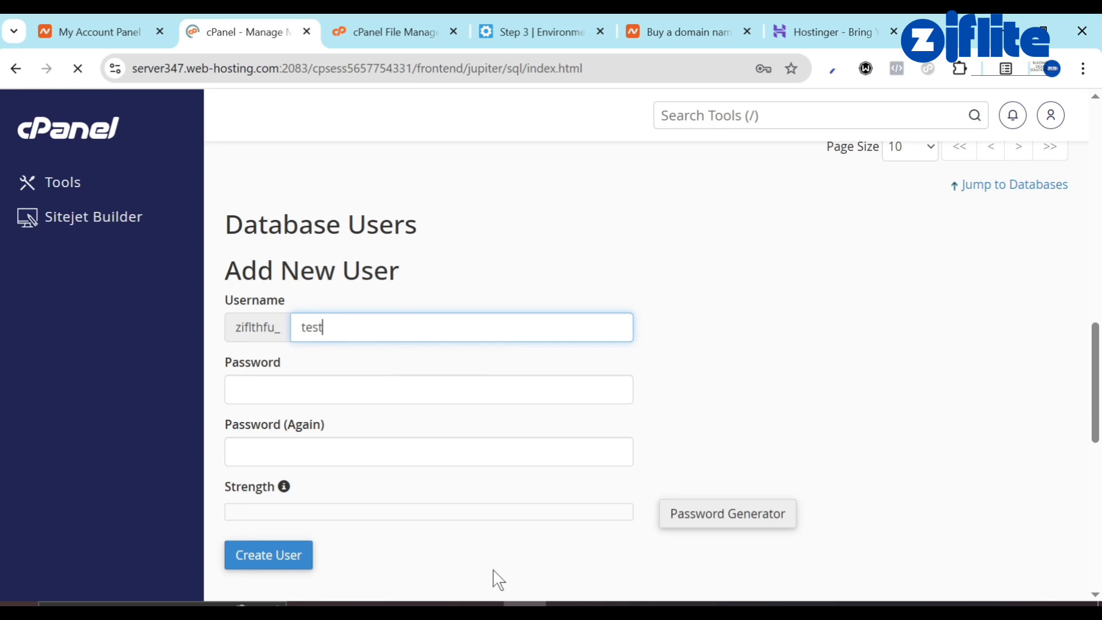
{"action": "left_click", "coordinate": [732, 508]}
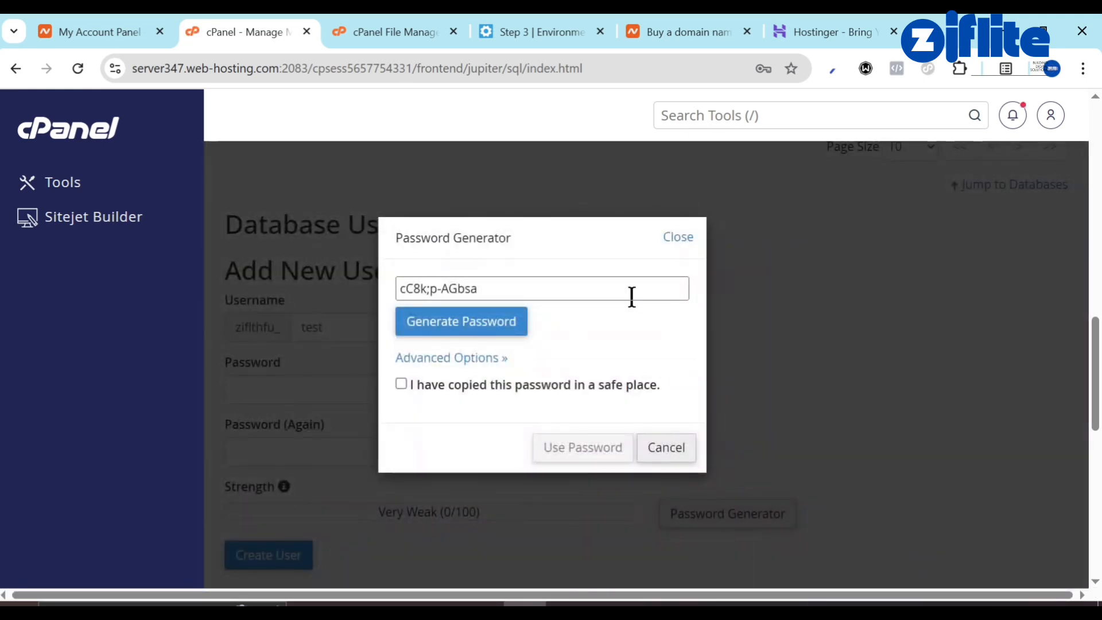
{"action": "triple_click", "coordinate": [554, 281]}
{"action": "key", "text": "ctrl+c"}
{"action": "key", "text": "BackSpace"}
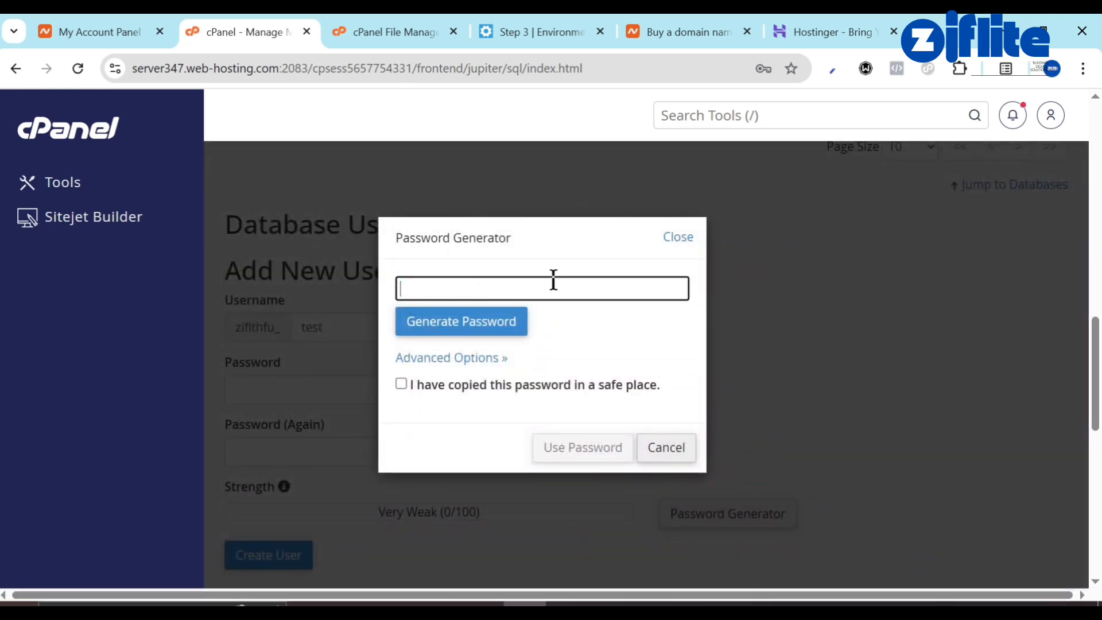
{"action": "key", "text": "ctrl+v"}
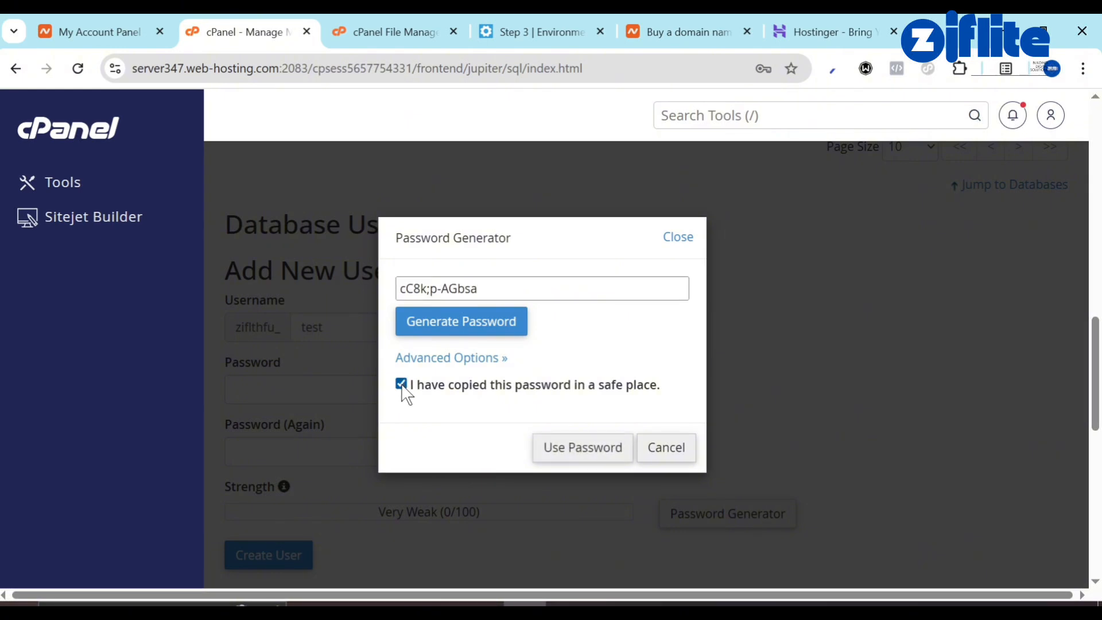
{"action": "left_click", "coordinate": [598, 446]}
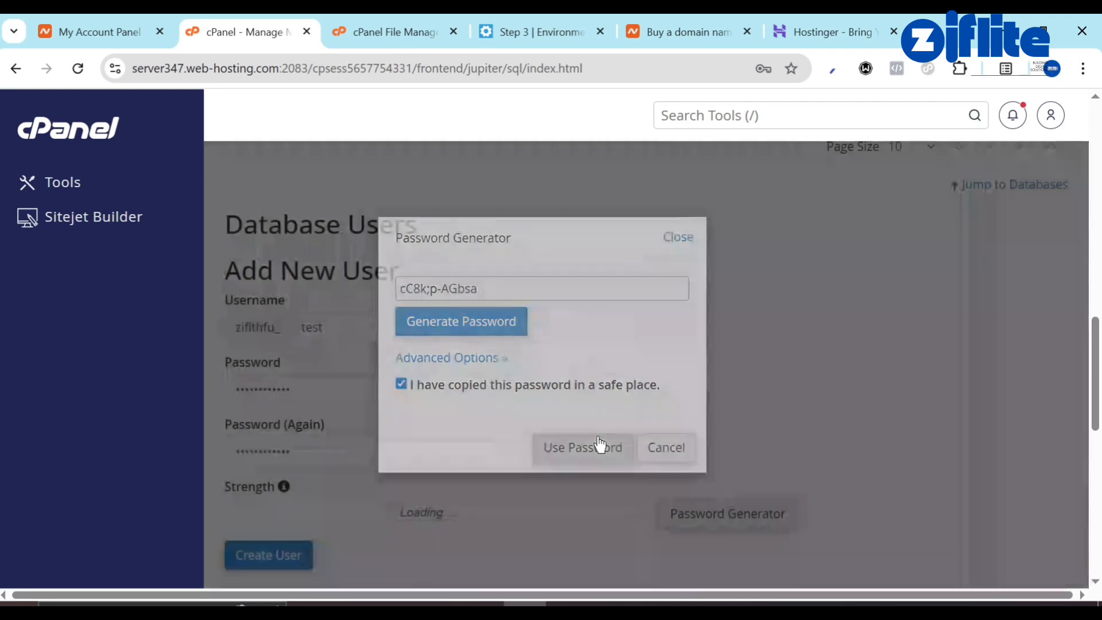
{"action": "scroll", "coordinate": [438, 418], "scroll_direction": "down", "scroll_amount": 3}
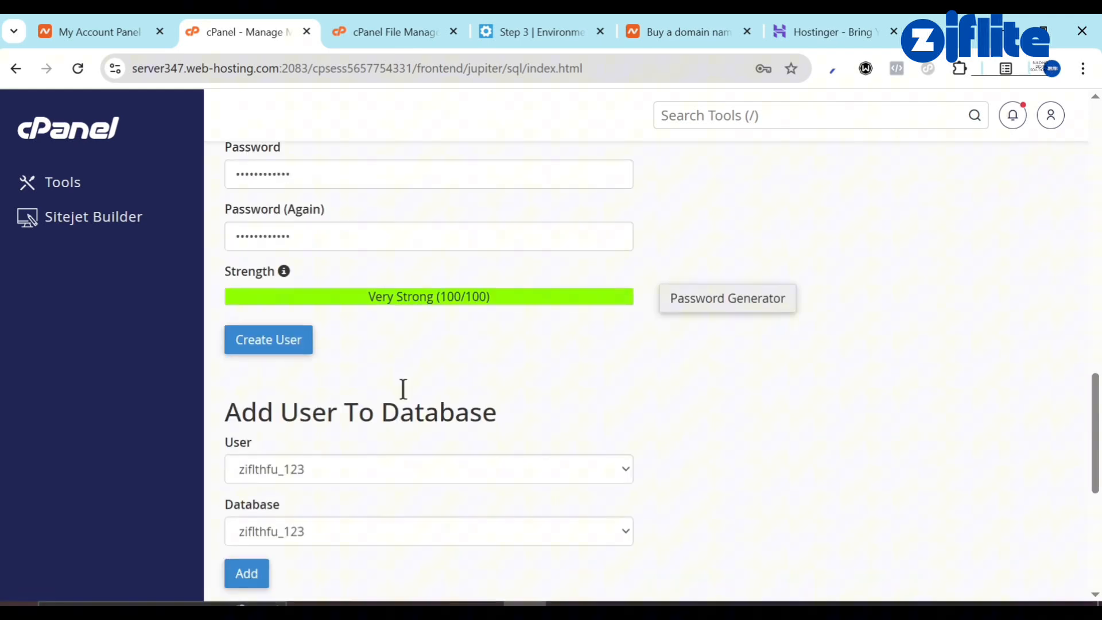
{"action": "left_click", "coordinate": [285, 347]}
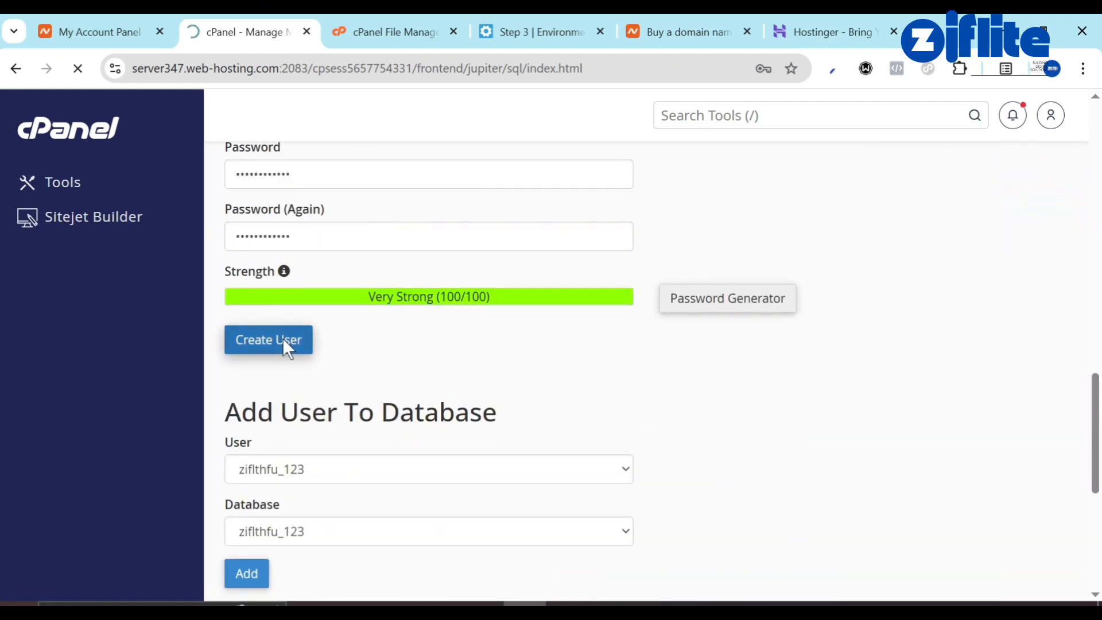
Paste the generated password into the installer's Database Password field.
{"action": "left_click", "coordinate": [539, 31]}
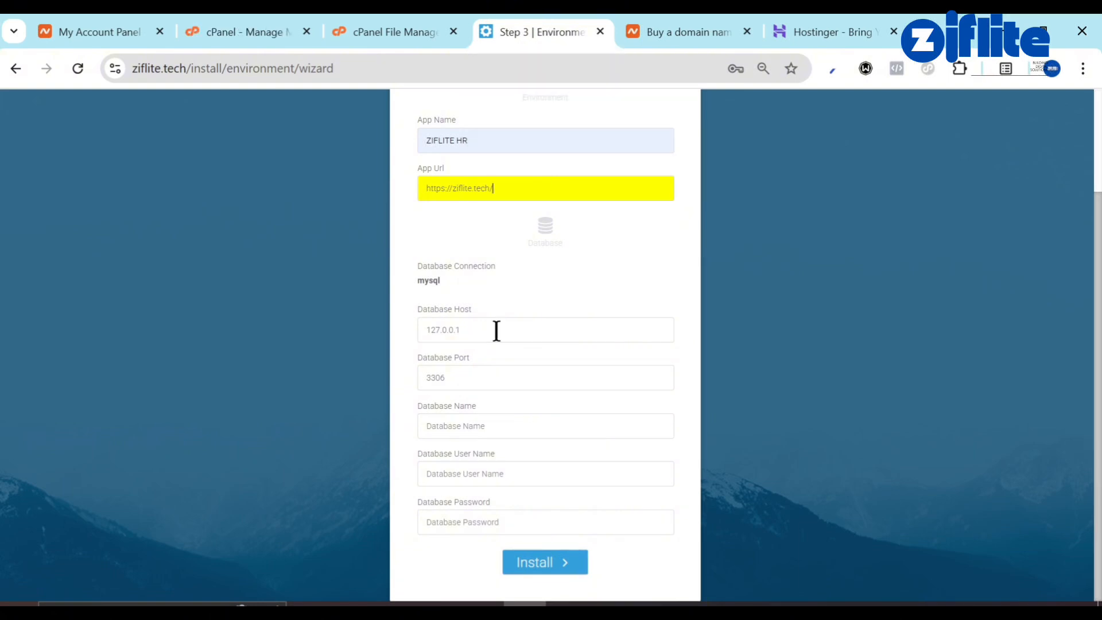
{"action": "left_click", "coordinate": [465, 518]}
{"action": "key", "text": "ctrl+v"}
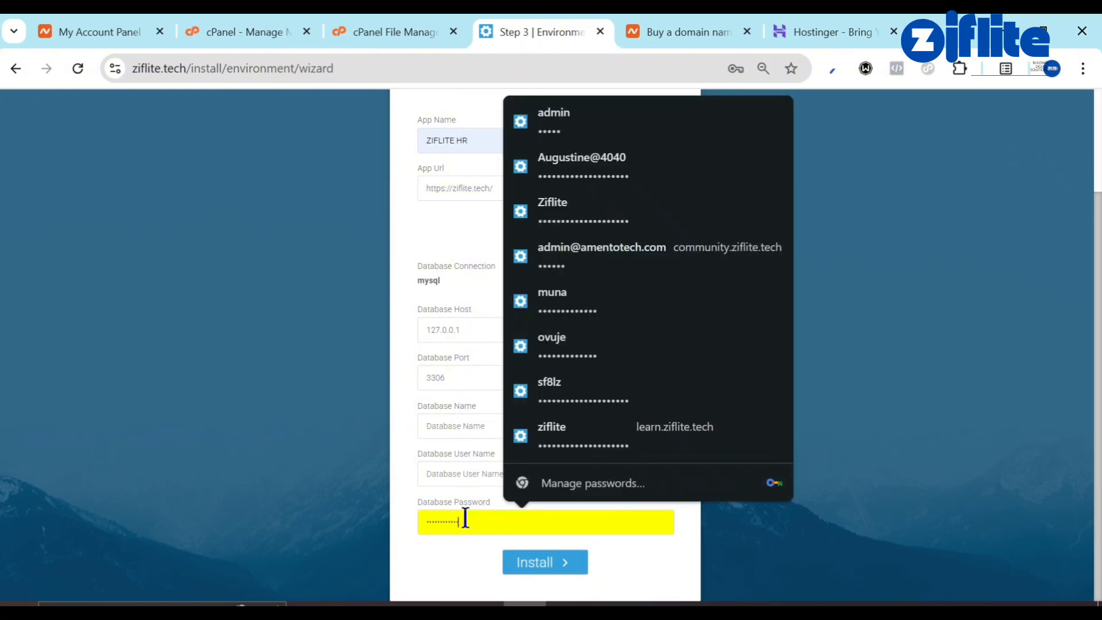
{"action": "left_click", "coordinate": [221, 26]}
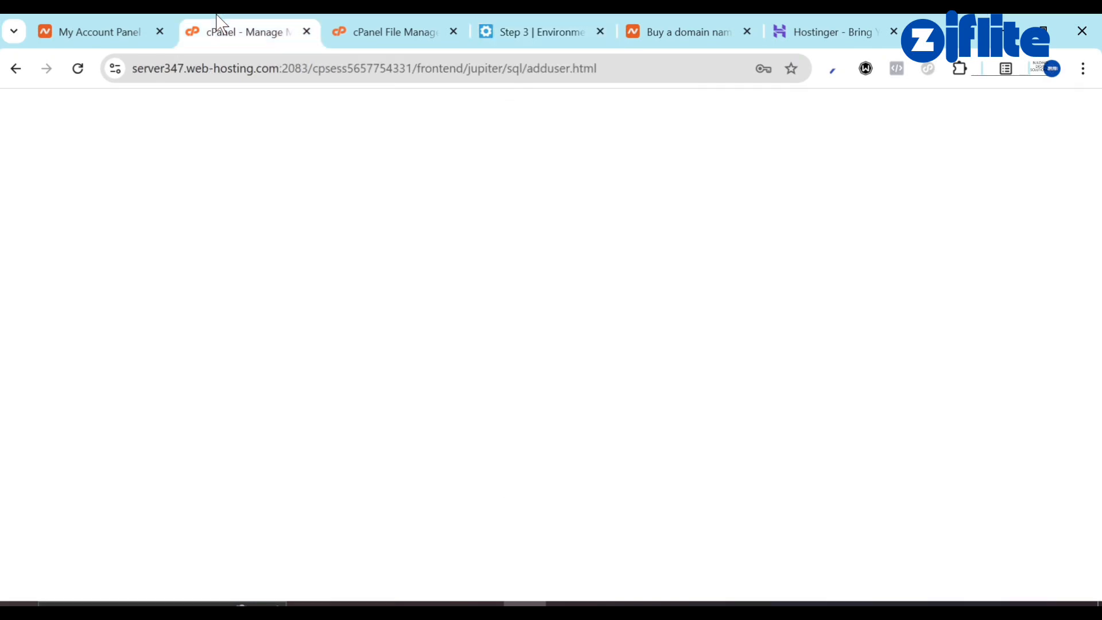
Add user ziflthfu_test to database ziflthfu_test under Add User To Database.
{"action": "left_click", "coordinate": [663, 296]}
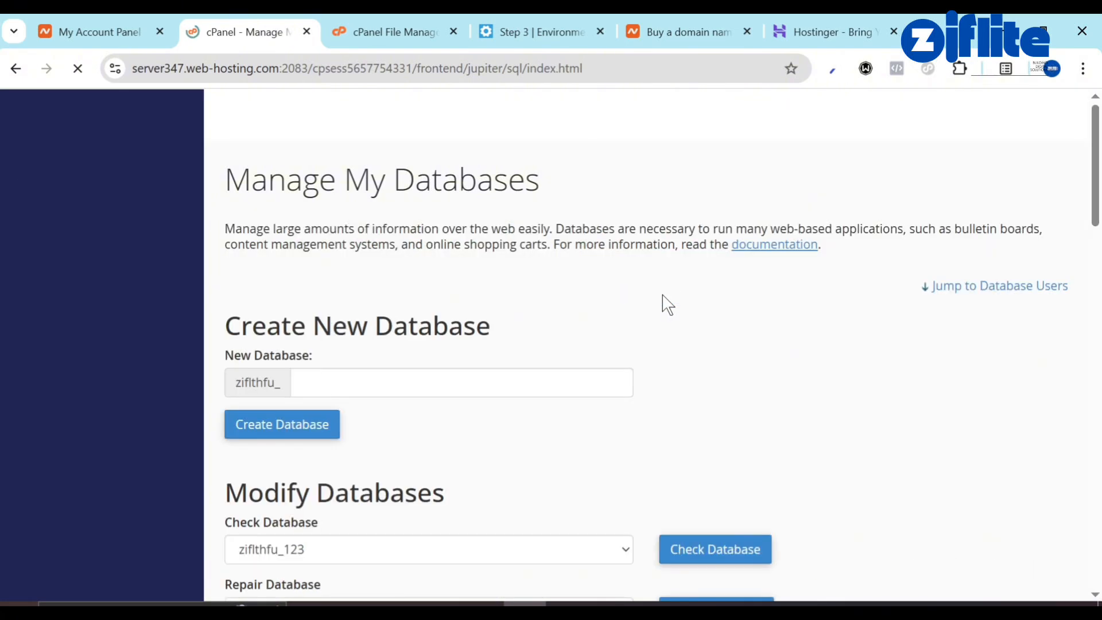
{"action": "scroll", "coordinate": [536, 347], "scroll_direction": "down", "scroll_amount": 4}
{"action": "scroll", "coordinate": [537, 351], "scroll_direction": "down", "scroll_amount": 8}
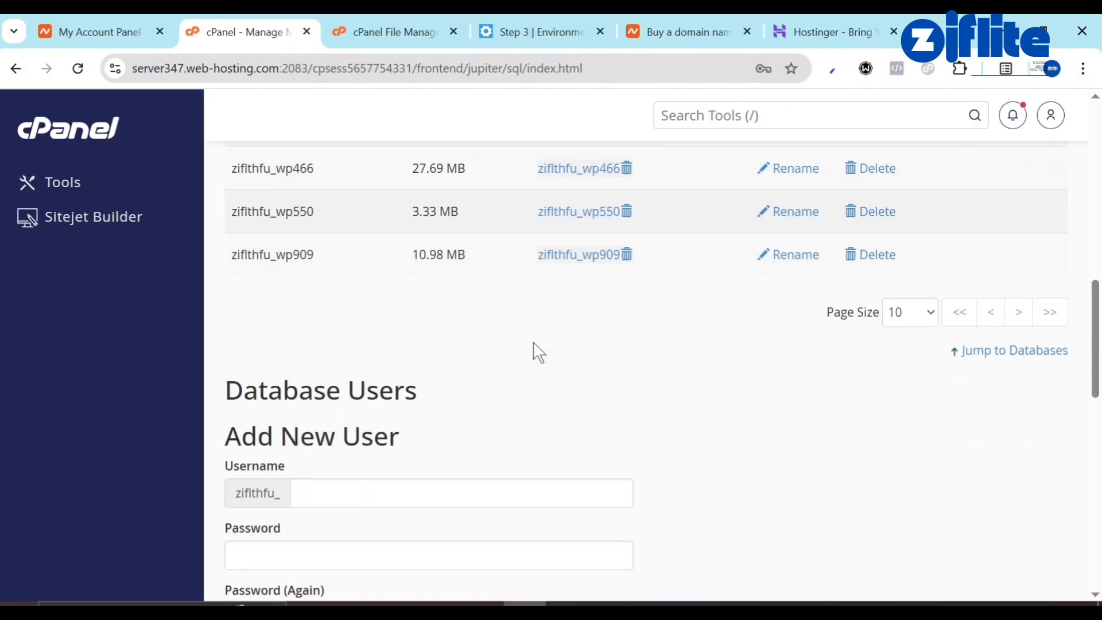
{"action": "scroll", "coordinate": [450, 298], "scroll_direction": "down", "scroll_amount": 10}
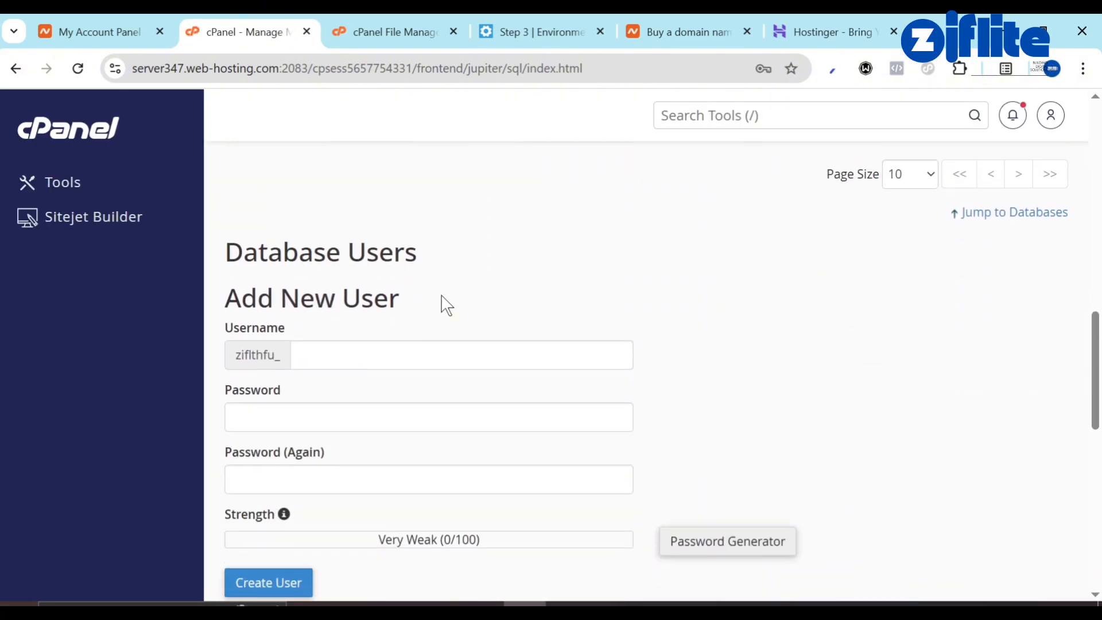
{"action": "scroll", "coordinate": [446, 304], "scroll_direction": "down", "scroll_amount": 2}
{"action": "scroll", "coordinate": [322, 172], "scroll_direction": "up", "scroll_amount": 1}
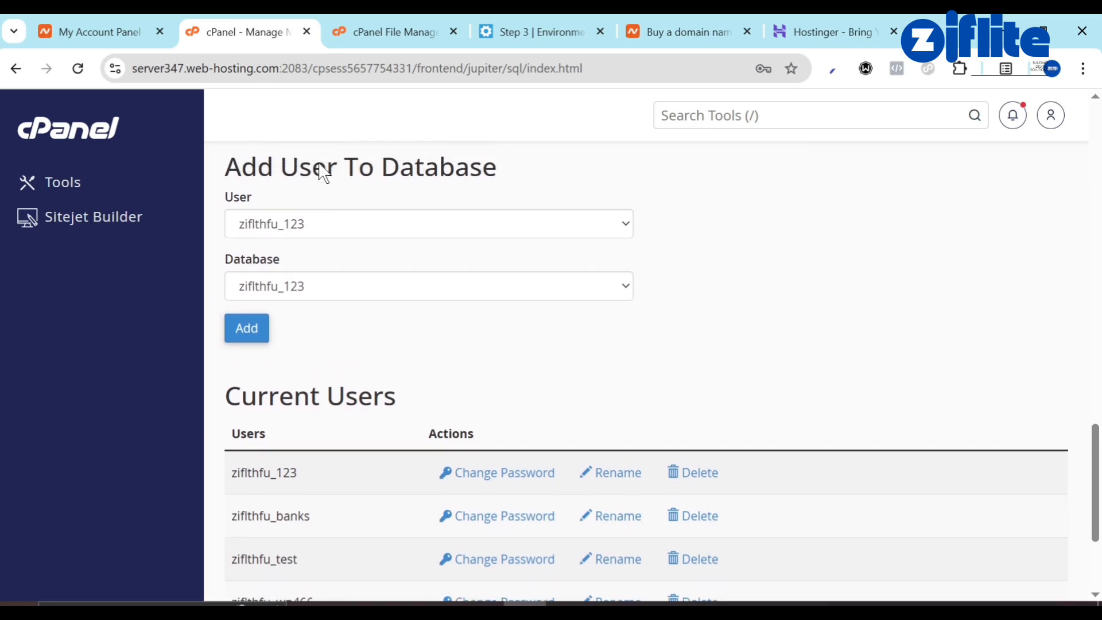
{"action": "left_click", "coordinate": [415, 253]}
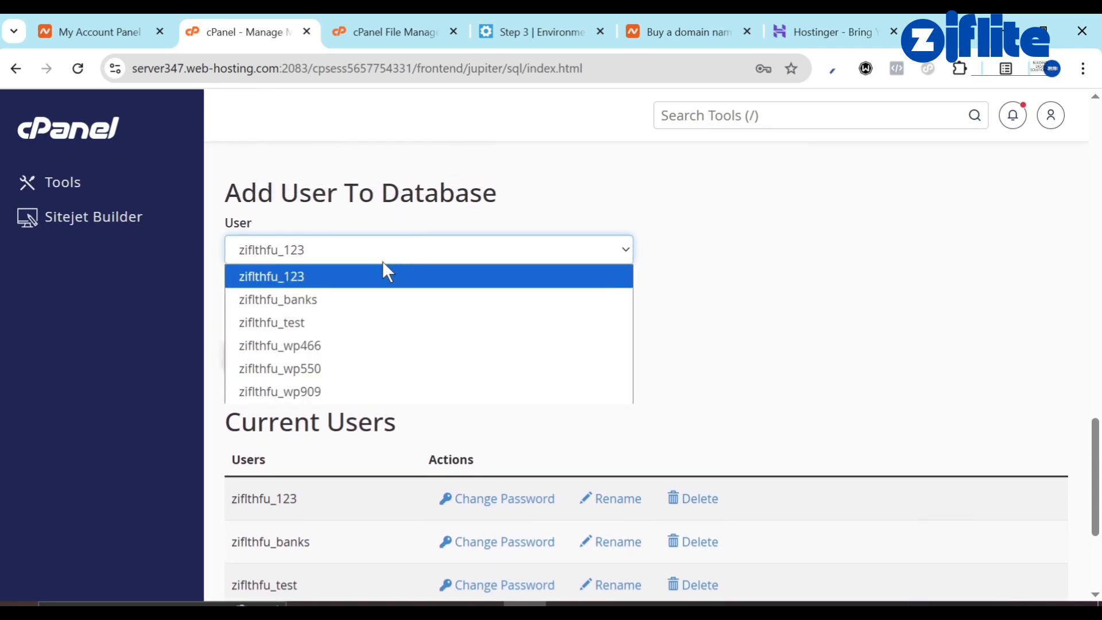
{"action": "left_click", "coordinate": [362, 321]}
{"action": "left_click", "coordinate": [362, 316]}
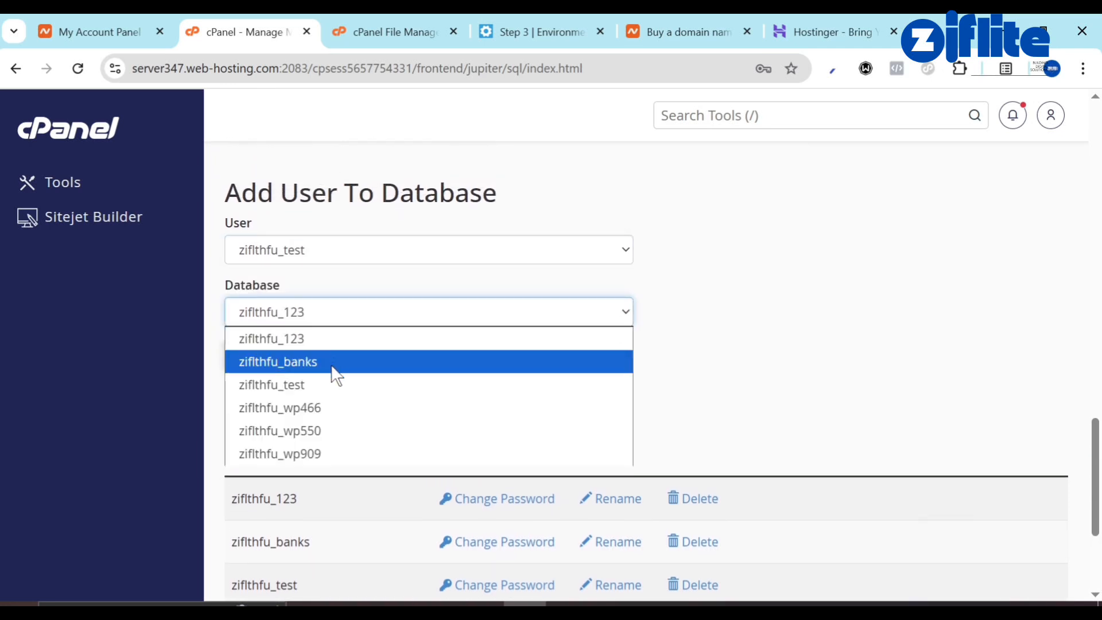
{"action": "left_click", "coordinate": [334, 385]}
{"action": "left_click", "coordinate": [255, 353]}
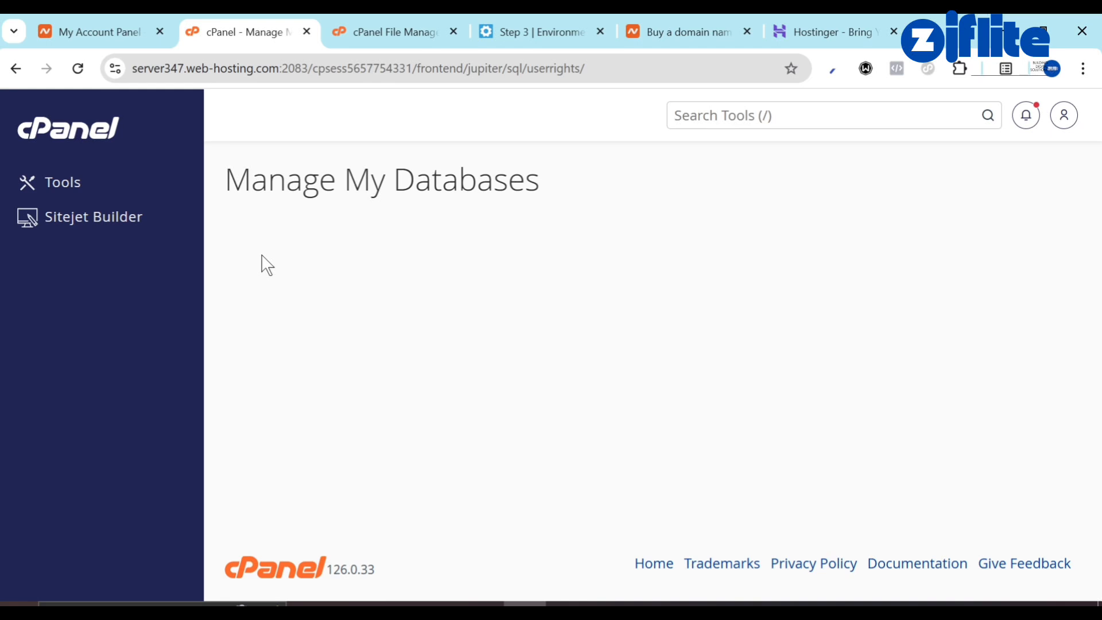
Grant ziflthfu_test ALL PRIVILEGES on its database and save the changes.
{"action": "scroll", "coordinate": [258, 253], "scroll_direction": "down", "scroll_amount": 1}
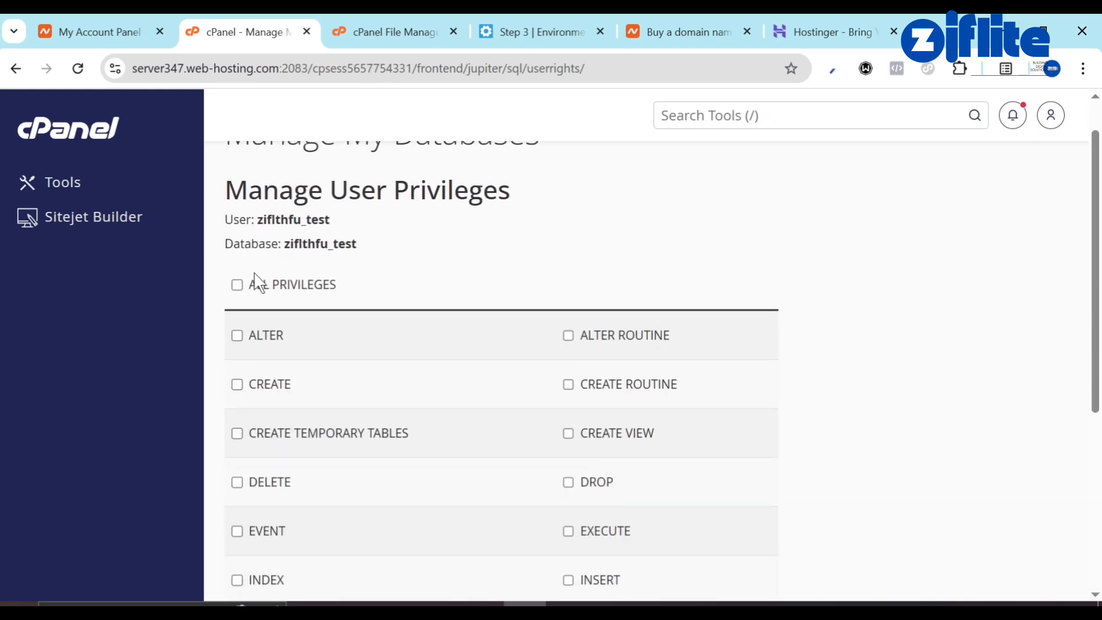
{"action": "left_click", "coordinate": [238, 286]}
{"action": "scroll", "coordinate": [292, 347], "scroll_direction": "down", "scroll_amount": 5}
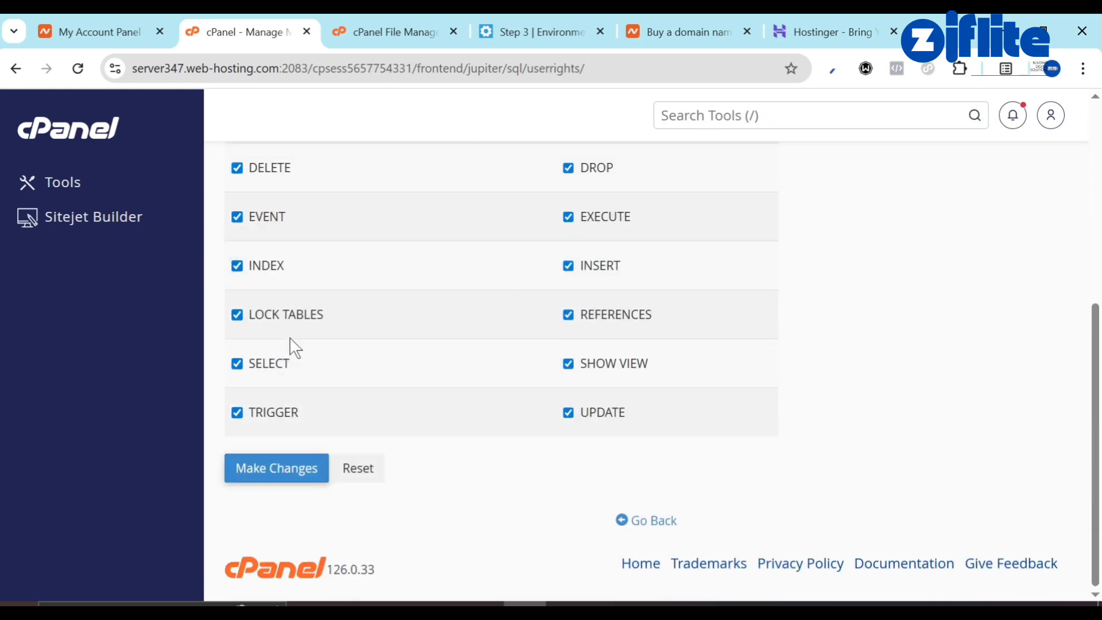
{"action": "left_click", "coordinate": [260, 468]}
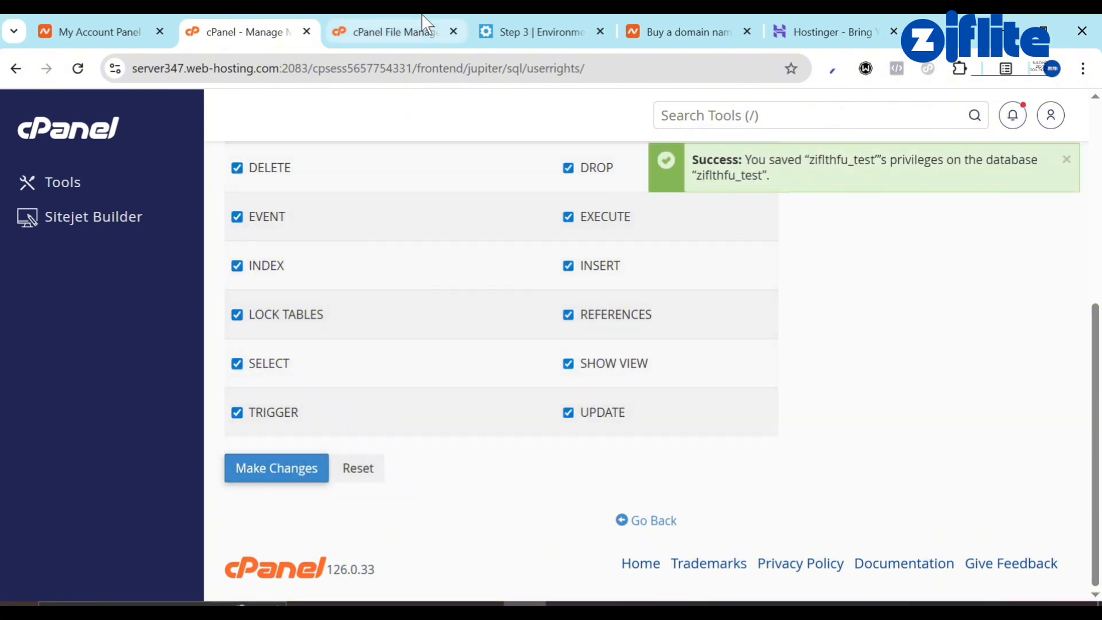
Copy the user name ziflthfu_test and return to the installer's database form.
{"action": "mouse_move", "coordinate": [422, 14]}
{"action": "scroll", "coordinate": [356, 224], "scroll_direction": "up", "scroll_amount": 6}
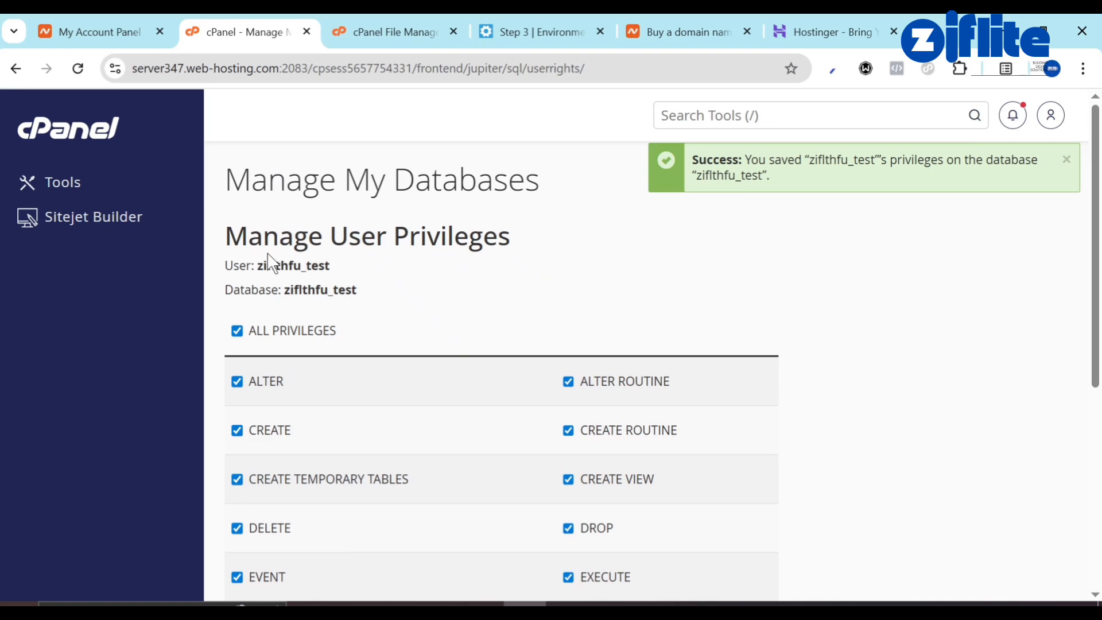
{"action": "left_click_drag", "start_coordinate": [255, 265], "coordinate": [351, 269]}
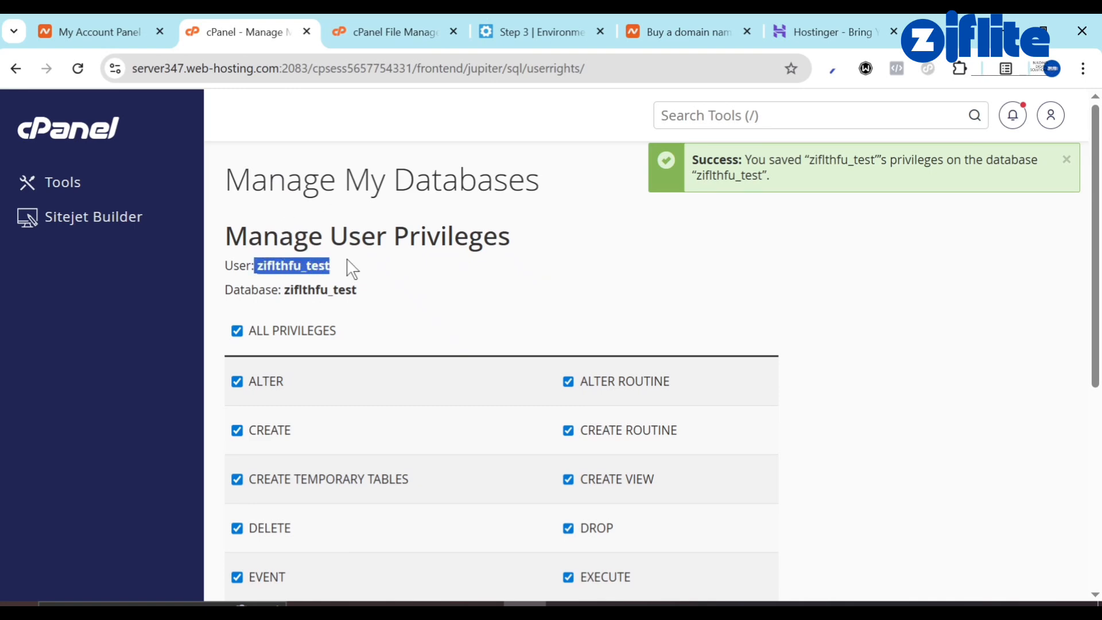
{"action": "left_click", "coordinate": [265, 273]}
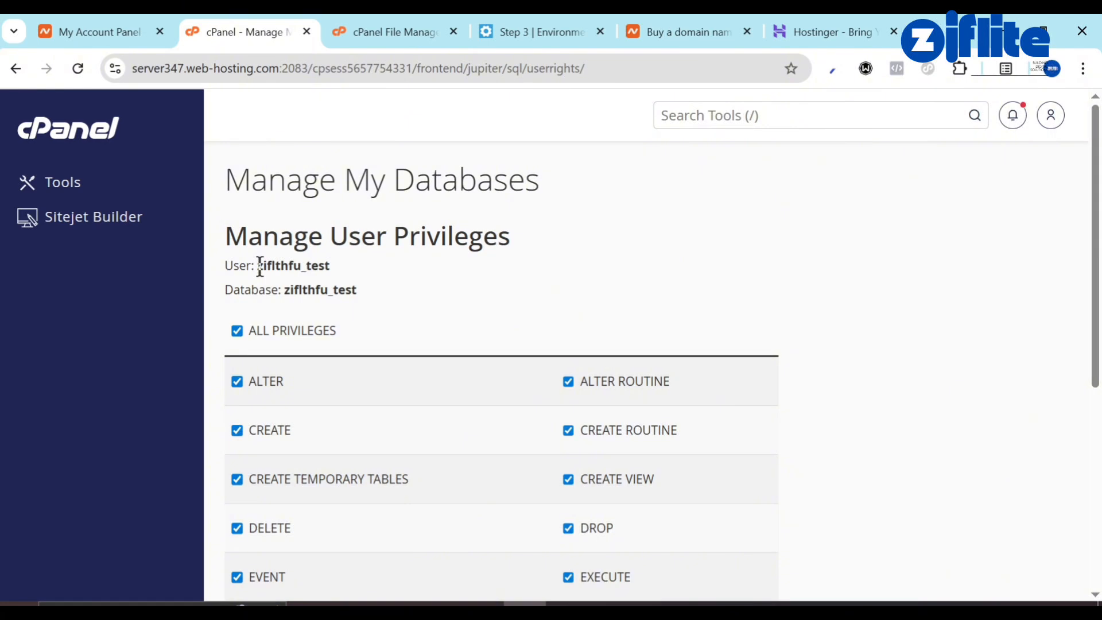
{"action": "left_click_drag", "start_coordinate": [257, 265], "coordinate": [357, 267]}
{"action": "key", "text": "ctrl+c"}
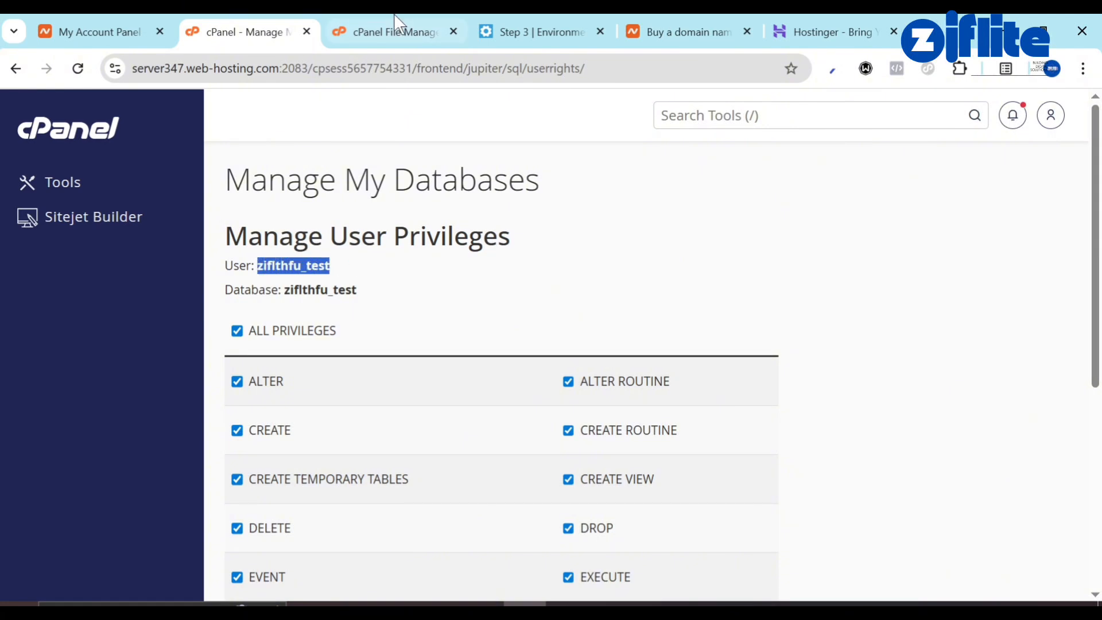
{"action": "left_click", "coordinate": [395, 30]}
{"action": "left_click", "coordinate": [518, 30]}
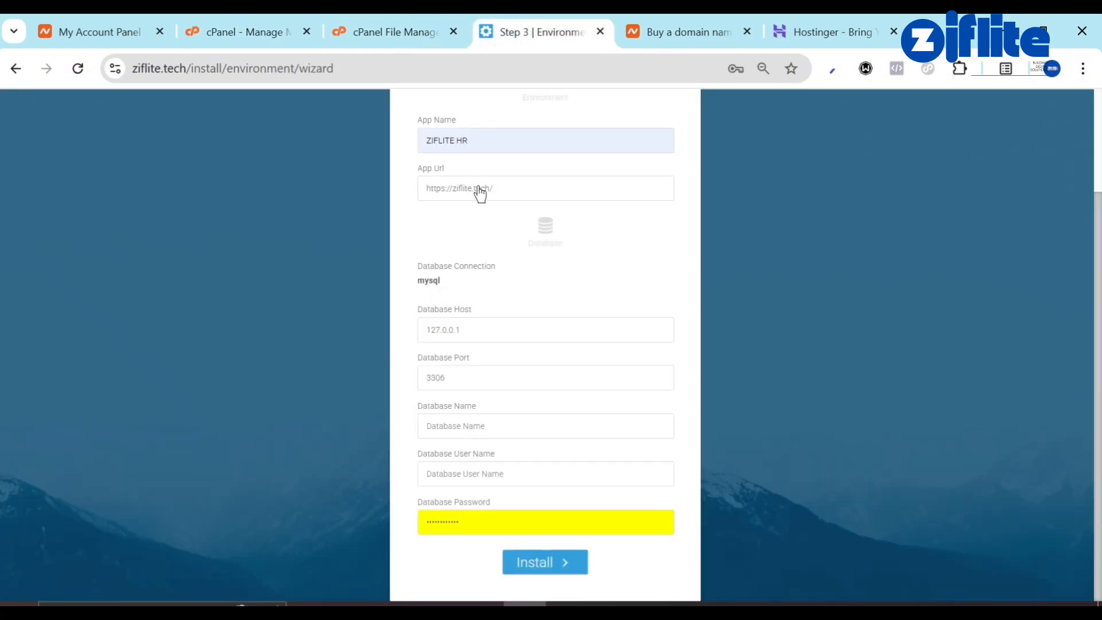
Enter ziflthfu_test as Database Name and Database User Name, then run the installation.
{"action": "left_click", "coordinate": [459, 434]}
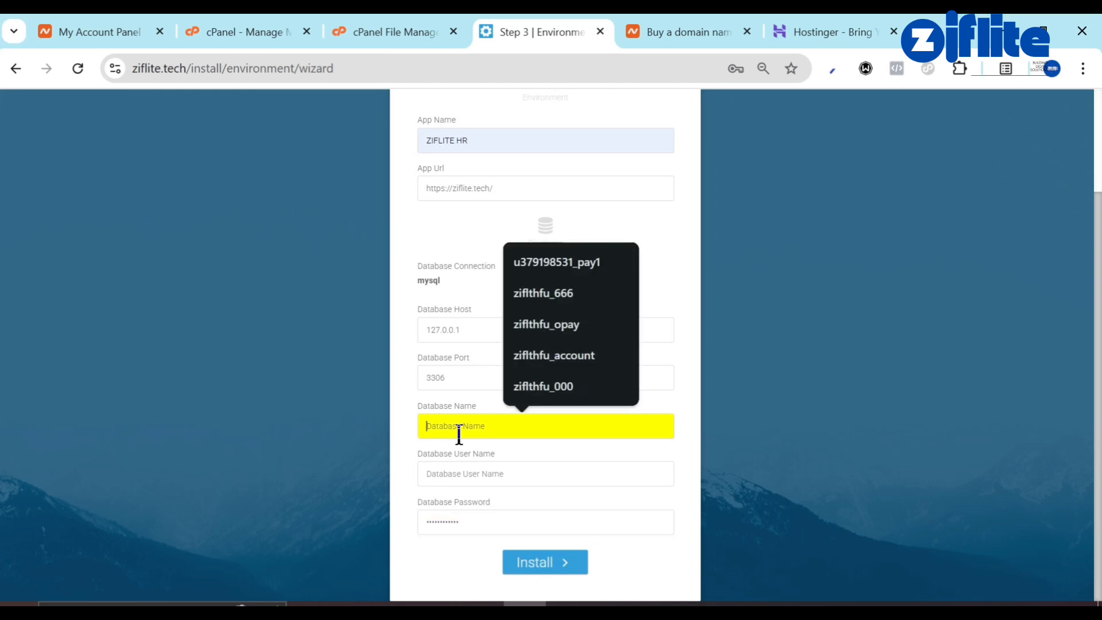
{"action": "key", "text": "ctrl+v"}
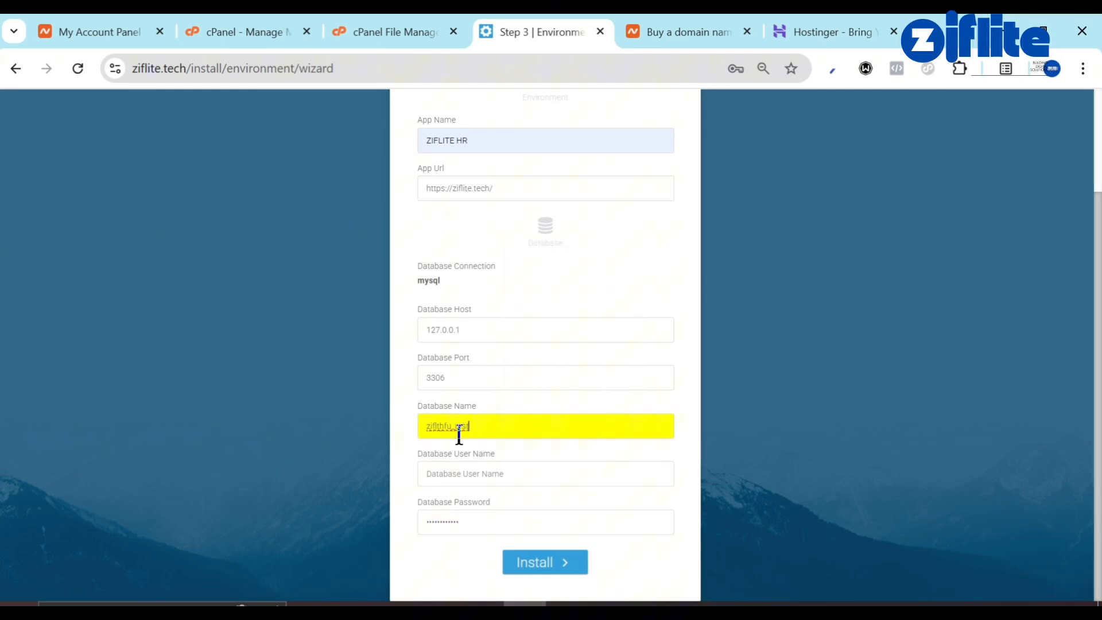
{"action": "left_click", "coordinate": [465, 482]}
{"action": "key", "text": "ctrl+v"}
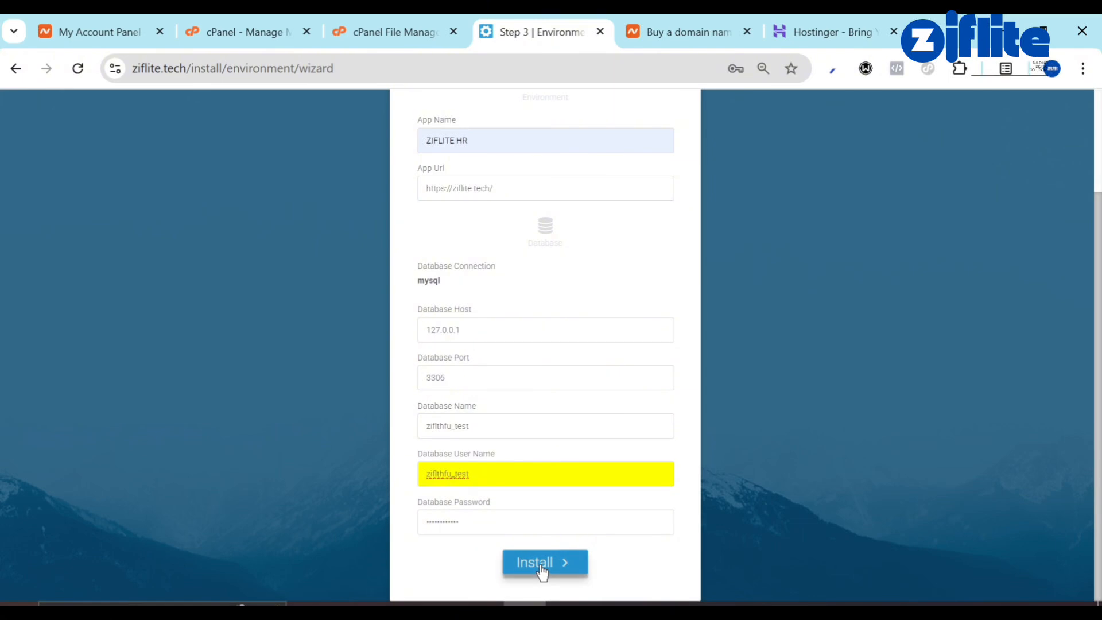
{"action": "left_click", "coordinate": [541, 569]}
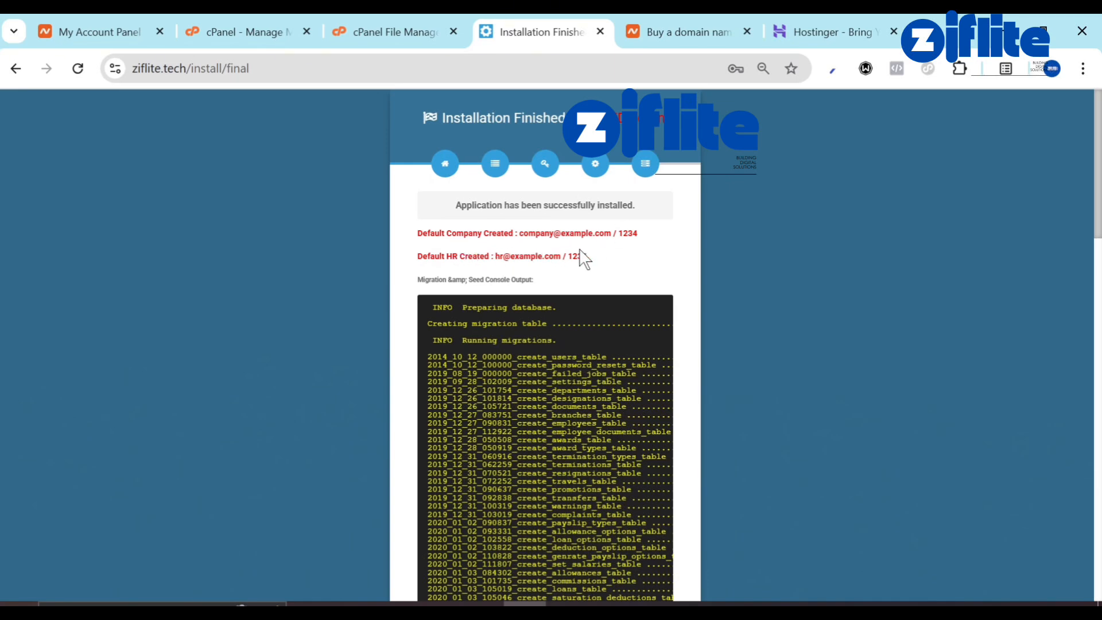
Review the Installation Finished output and final .env file, then exit the installer.
{"action": "scroll", "coordinate": [576, 256], "scroll_direction": "down", "scroll_amount": 10}
{"action": "scroll", "coordinate": [576, 258], "scroll_direction": "down", "scroll_amount": 8}
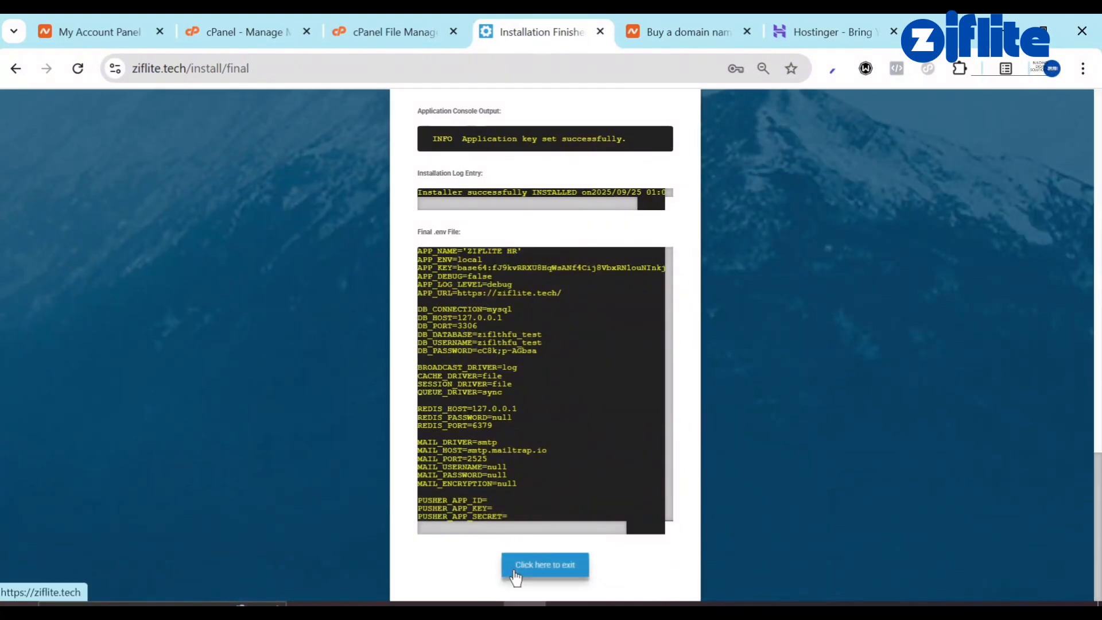
{"action": "left_click", "coordinate": [516, 576]}
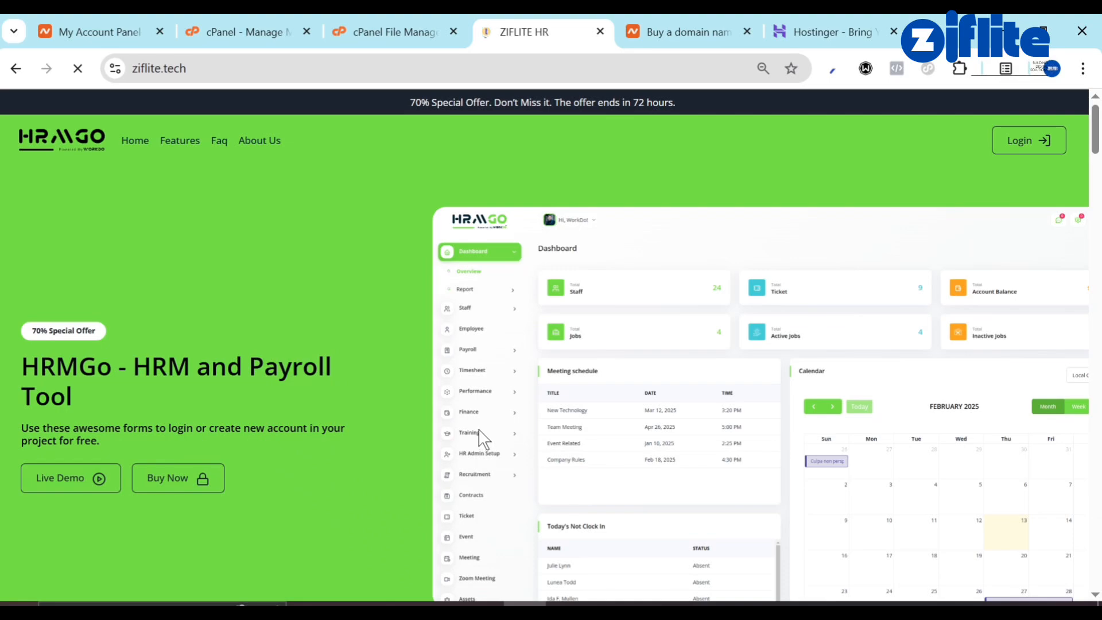
Browse the HRMGo landing page and try loading ziflite.tech/admin.
{"action": "scroll", "coordinate": [480, 433], "scroll_direction": "down", "scroll_amount": 9}
{"action": "scroll", "coordinate": [479, 430], "scroll_direction": "down", "scroll_amount": 12}
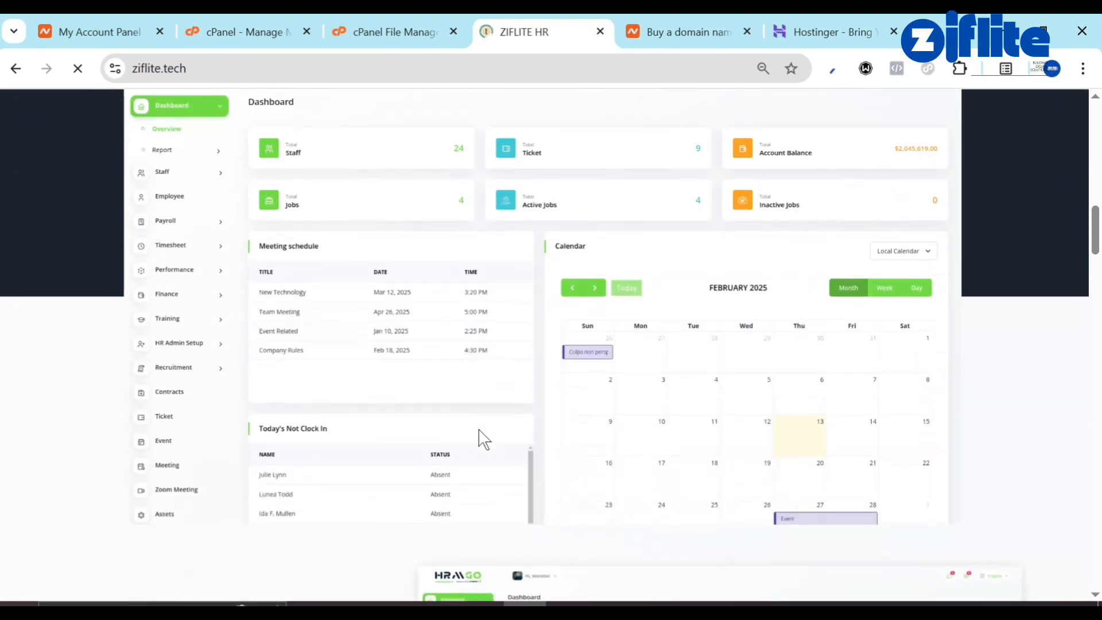
{"action": "scroll", "coordinate": [479, 430], "scroll_direction": "down", "scroll_amount": 15}
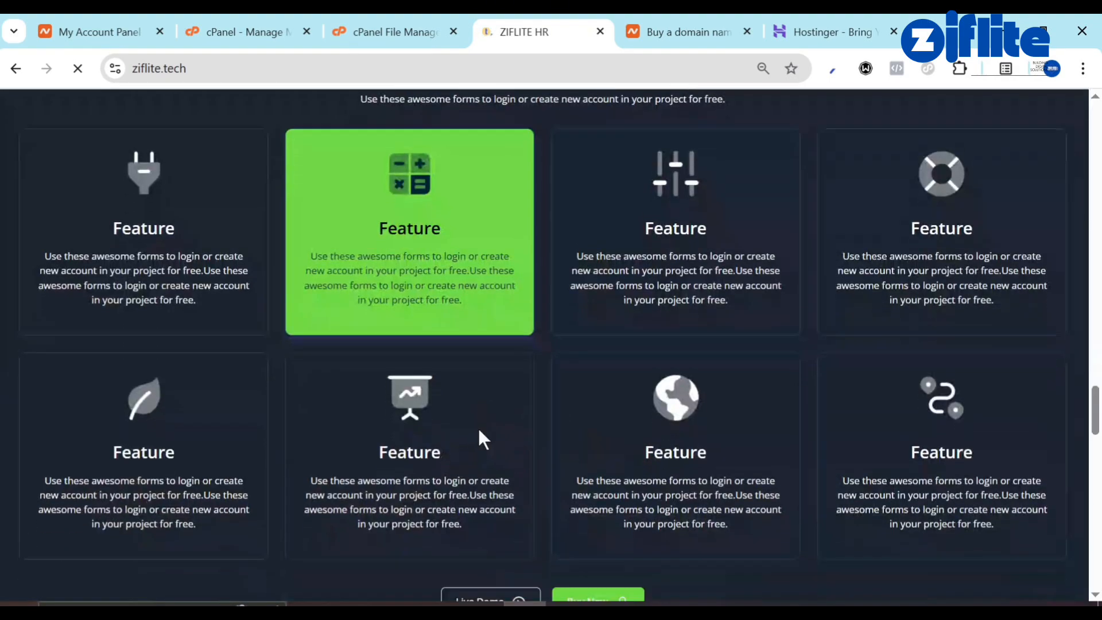
{"action": "scroll", "coordinate": [484, 439], "scroll_direction": "up", "scroll_amount": 20}
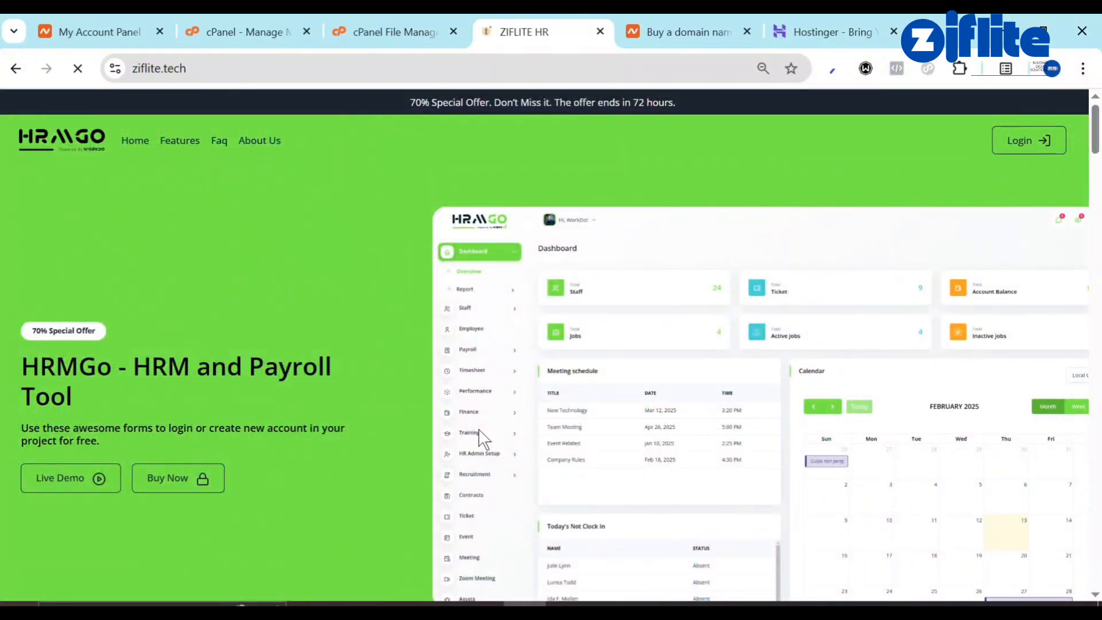
{"action": "left_click", "coordinate": [382, 77]}
{"action": "left_click", "coordinate": [382, 77]}
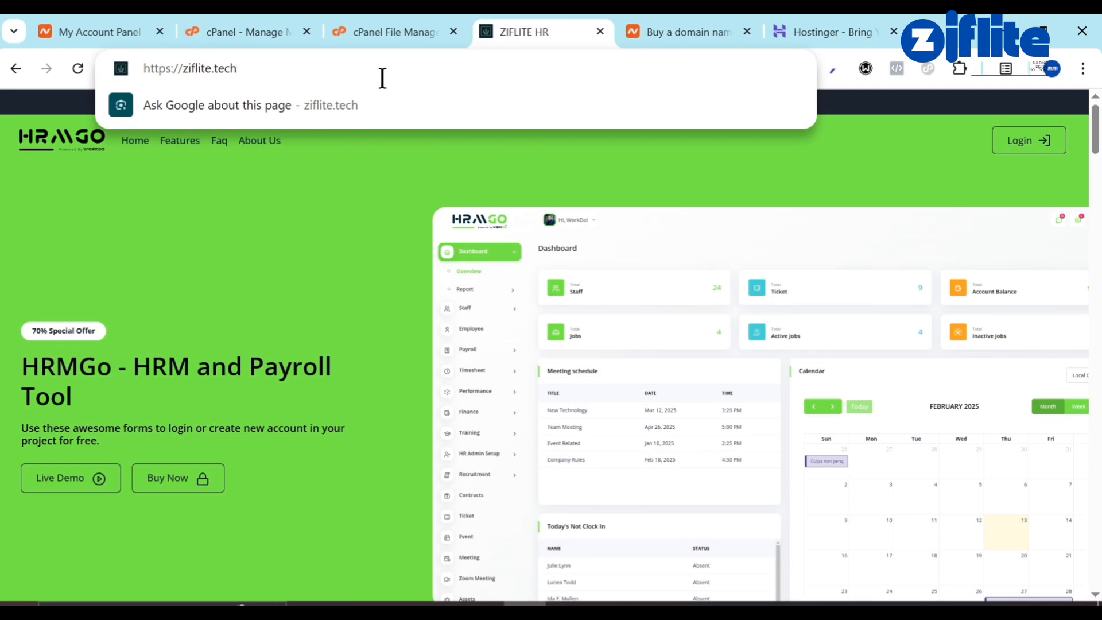
{"action": "type", "text": "/"}
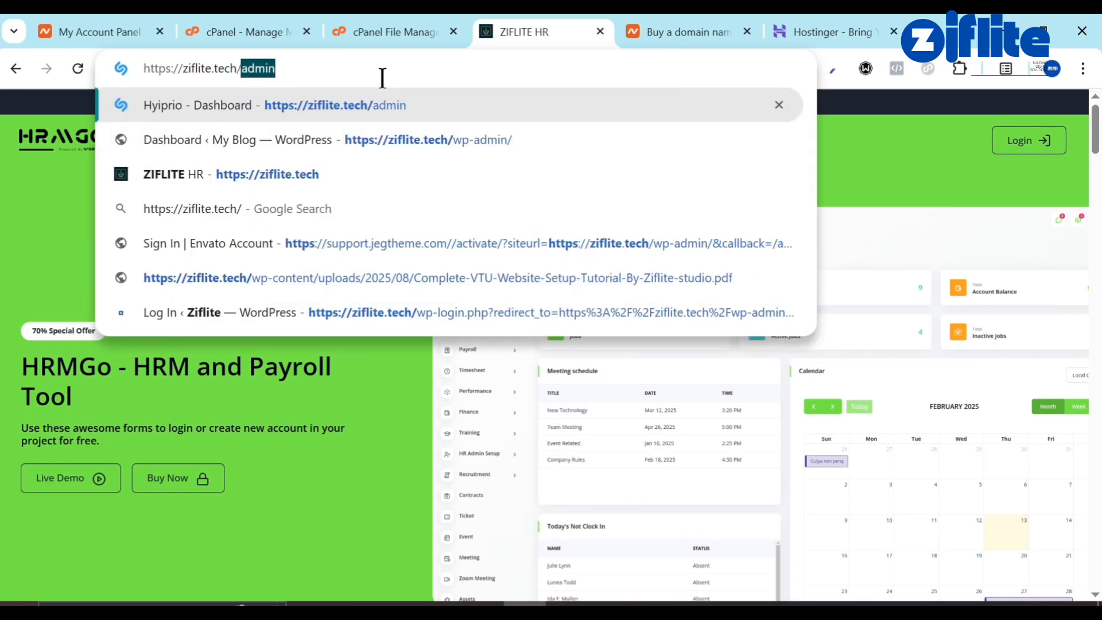
{"action": "key", "text": "Return"}
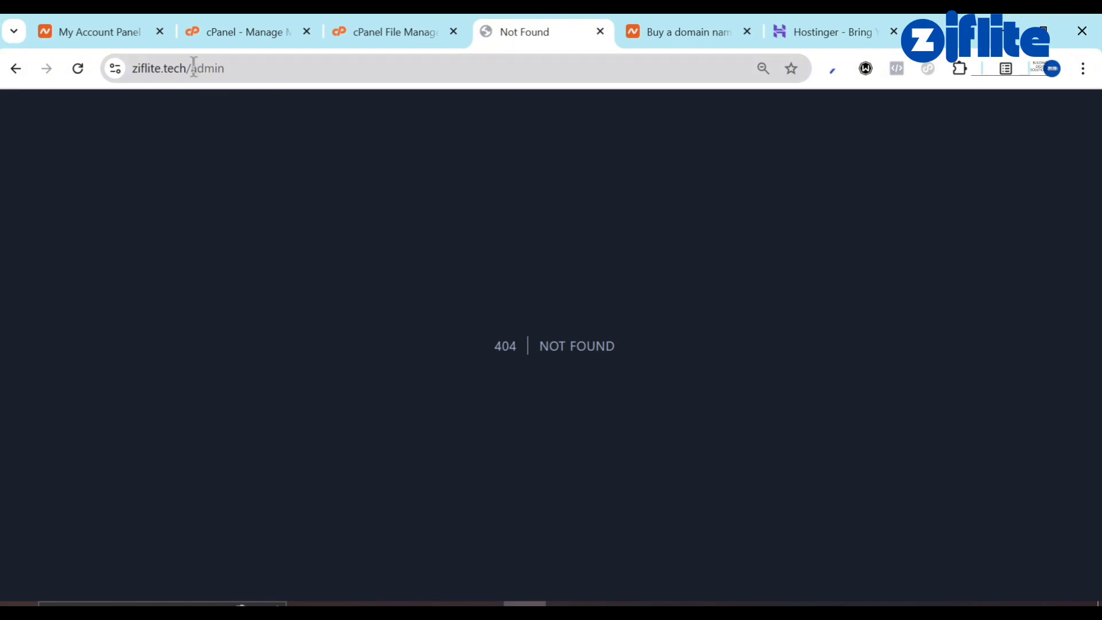
Remove 'admin' from the address to return to the site's home page.
{"action": "left_click_drag", "start_coordinate": [193, 66], "coordinate": [312, 67]}
{"action": "key", "text": "BackSpace"}
{"action": "key", "text": "Return"}
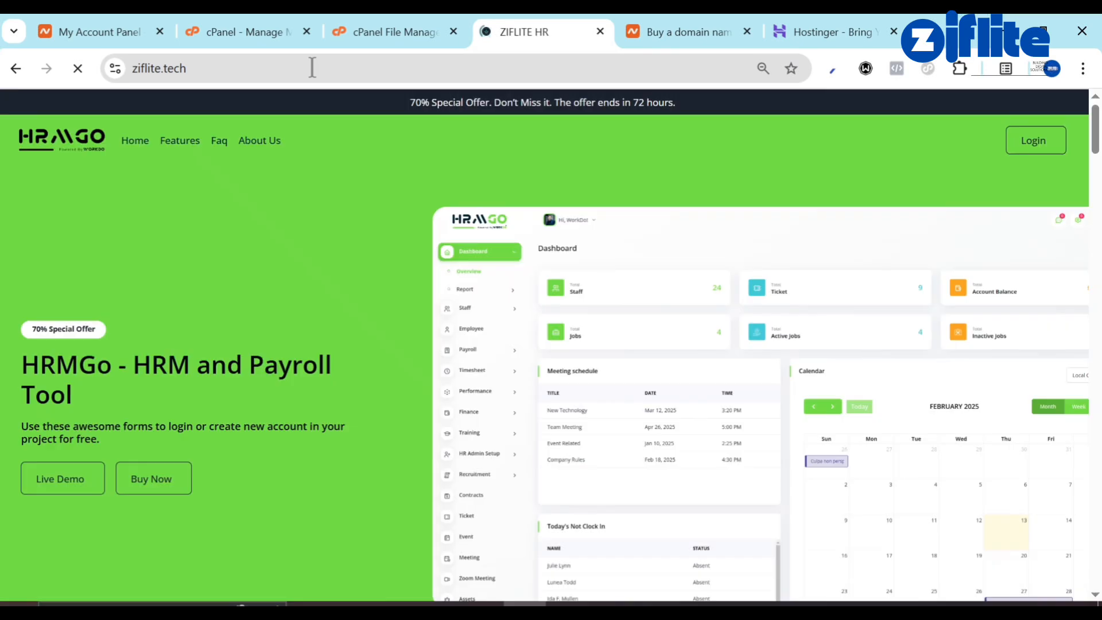
Log in with the saved company e-mail and password, then dismiss the saved-passwords warning.
{"action": "left_click", "coordinate": [1036, 148]}
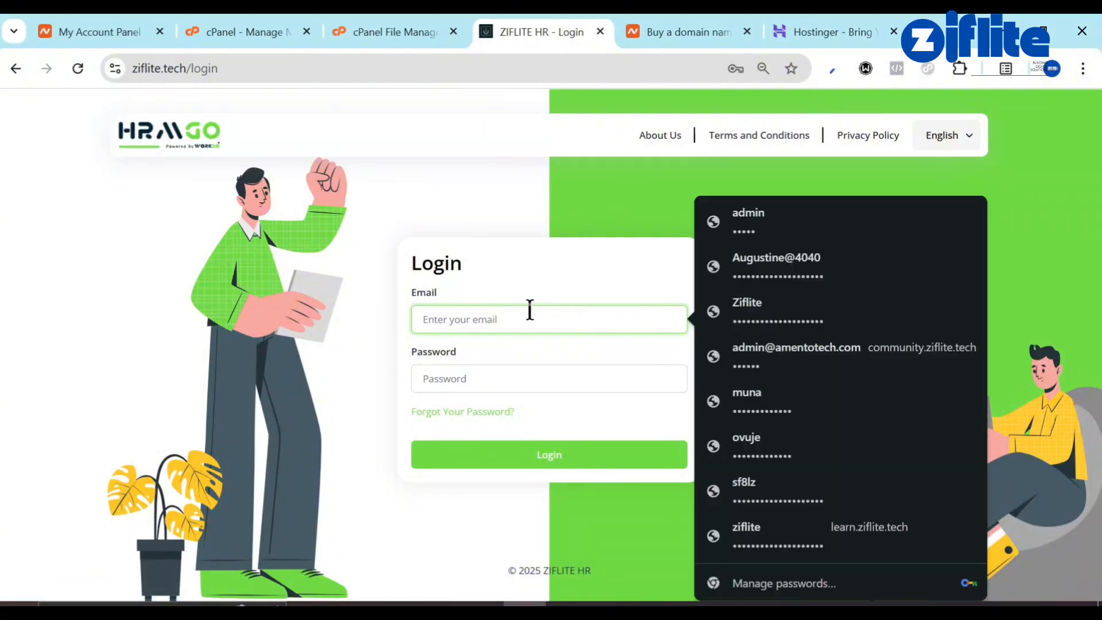
{"action": "type", "text": "c"}
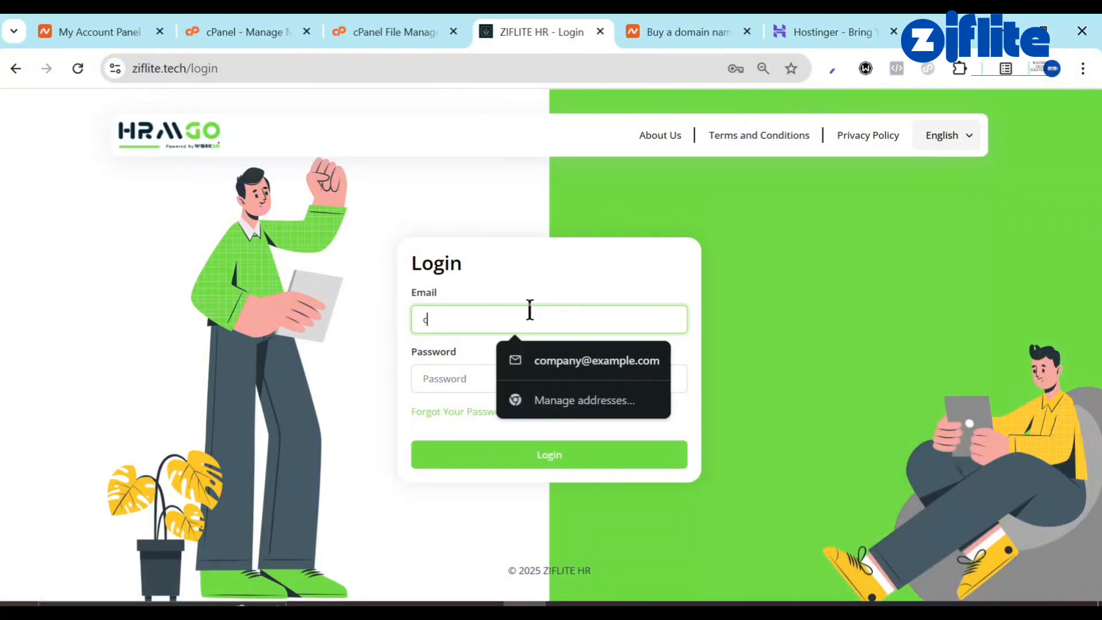
{"action": "left_click", "coordinate": [574, 365]}
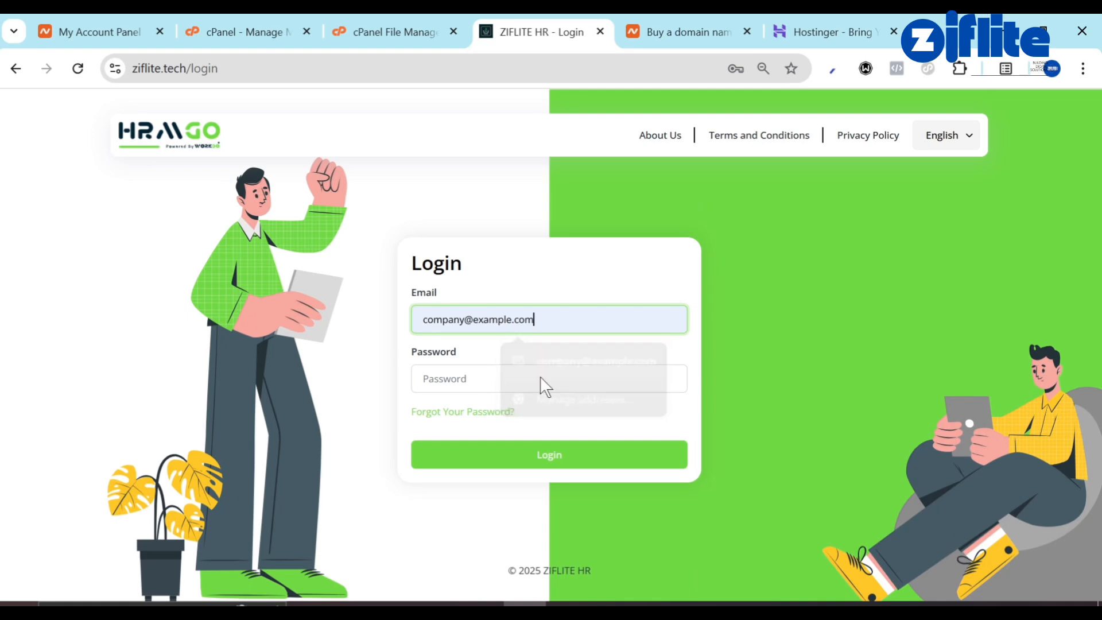
{"action": "left_click", "coordinate": [475, 381]}
{"action": "type", "text": "a"}
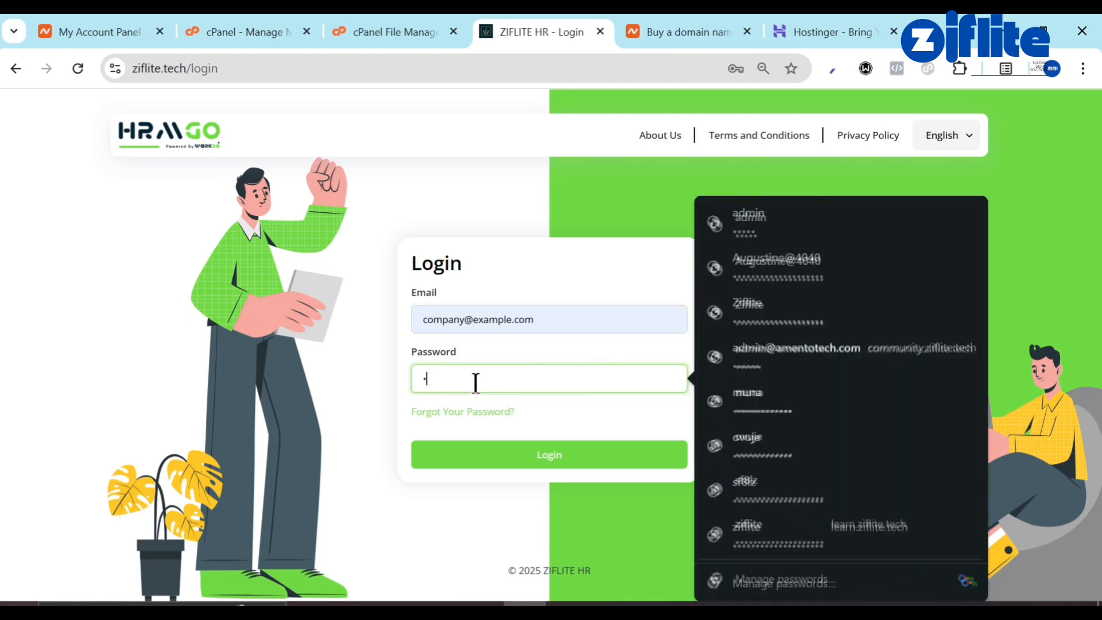
{"action": "type", "text": "dmin"}
{"action": "key", "text": "Return"}
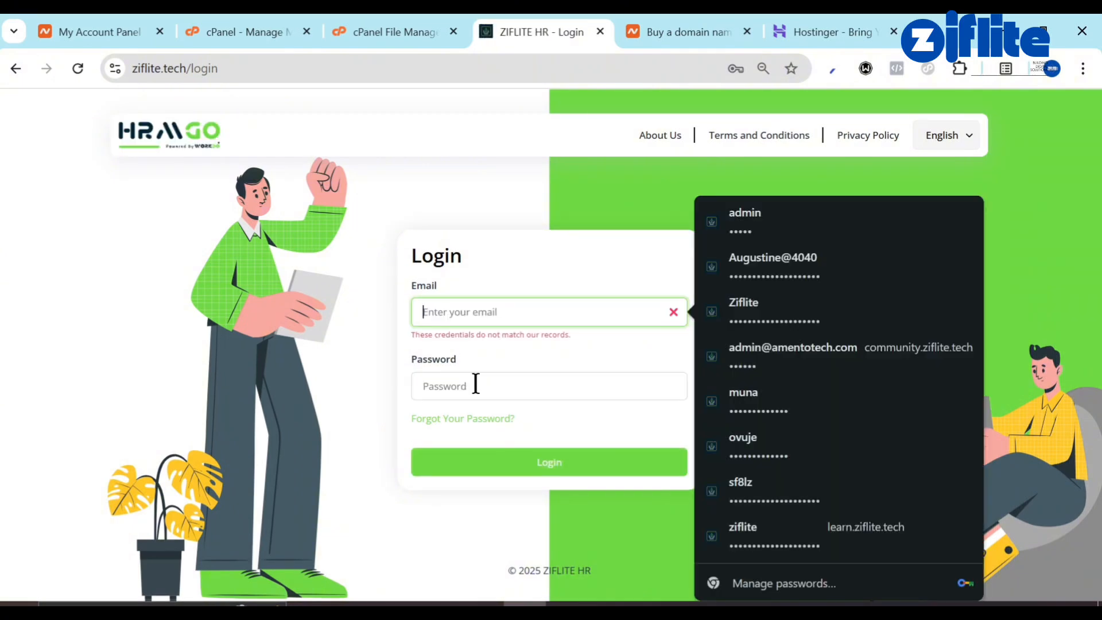
{"action": "left_click", "coordinate": [519, 462]}
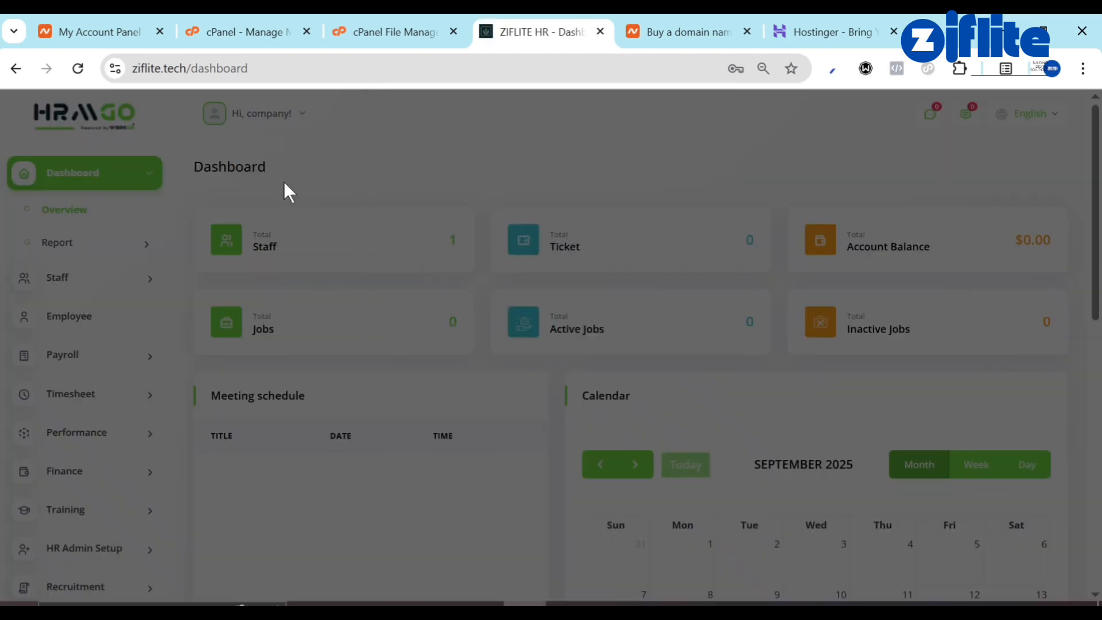
{"action": "left_click", "coordinate": [699, 332]}
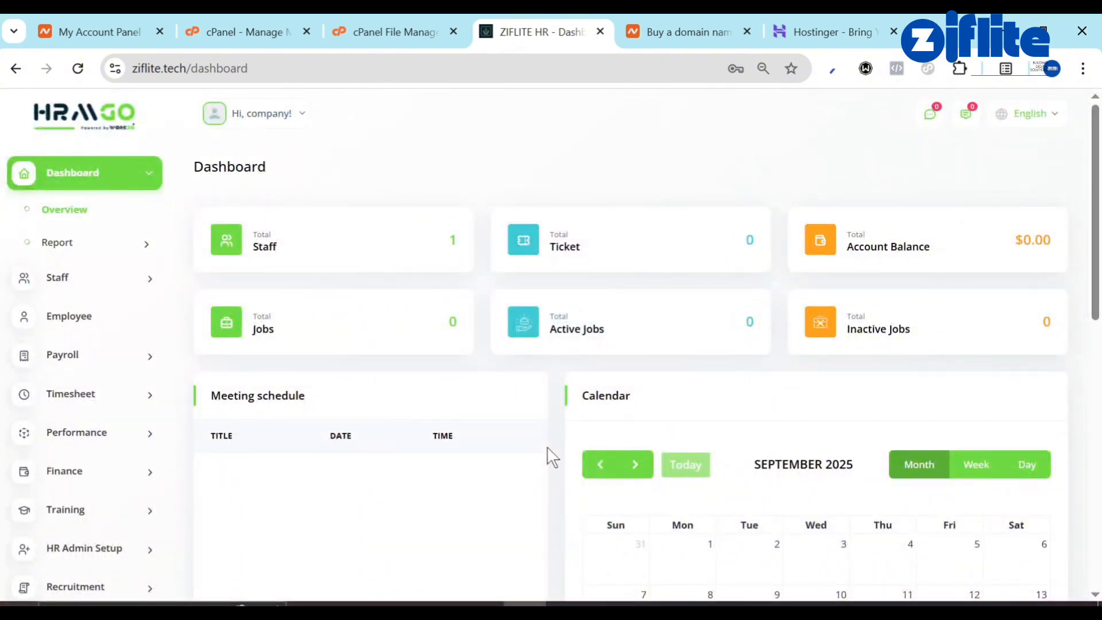
Open System Setting from the sidebar to reach Brand Settings.
{"action": "scroll", "coordinate": [517, 453], "scroll_direction": "down", "scroll_amount": 10}
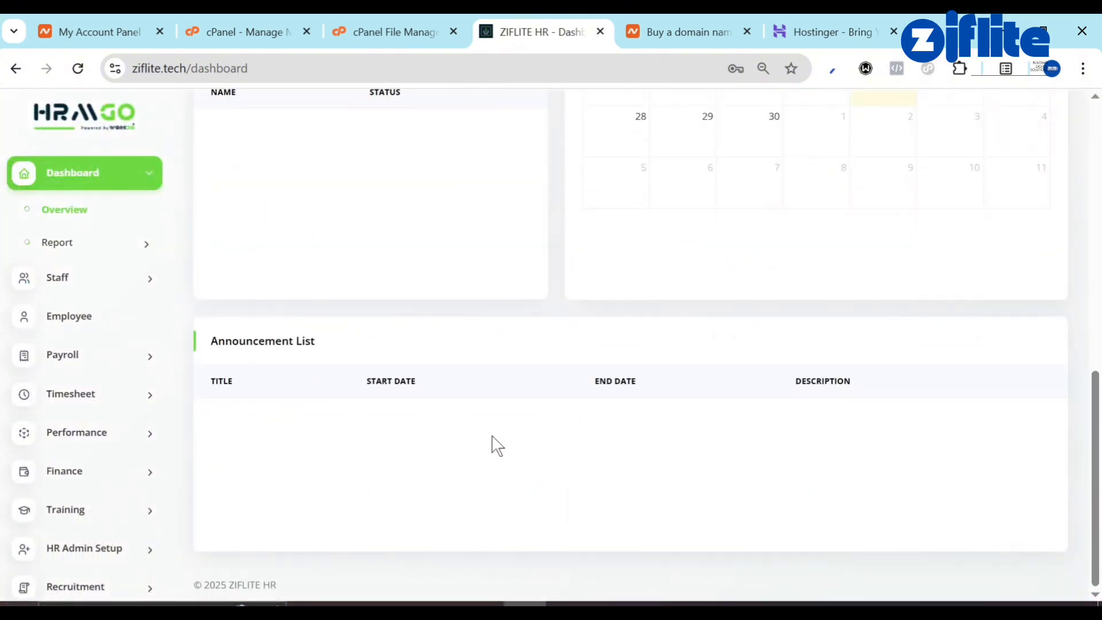
{"action": "scroll", "coordinate": [135, 551], "scroll_direction": "down", "scroll_amount": 6}
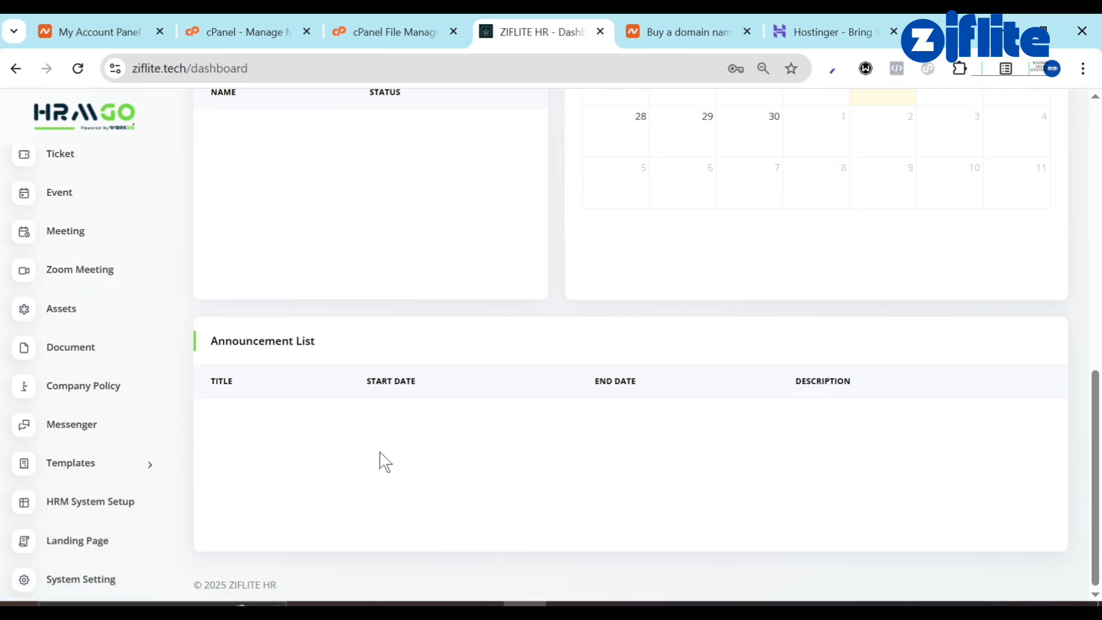
{"action": "scroll", "coordinate": [383, 461], "scroll_direction": "up", "scroll_amount": 10}
{"action": "scroll", "coordinate": [14, 462], "scroll_direction": "down", "scroll_amount": 8}
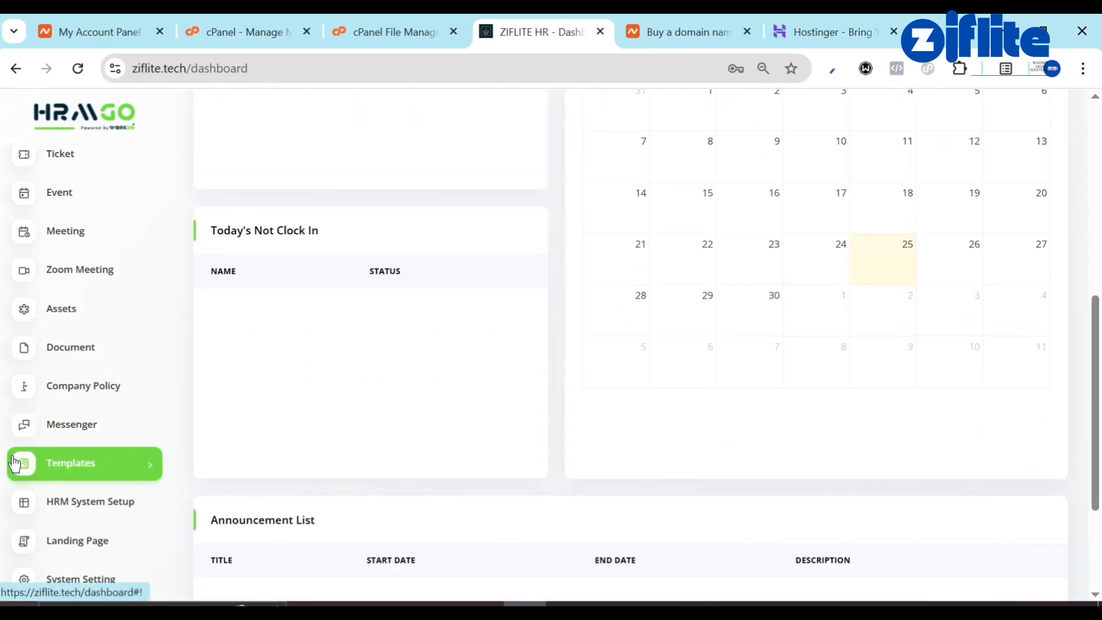
{"action": "scroll", "coordinate": [15, 463], "scroll_direction": "down", "scroll_amount": 3}
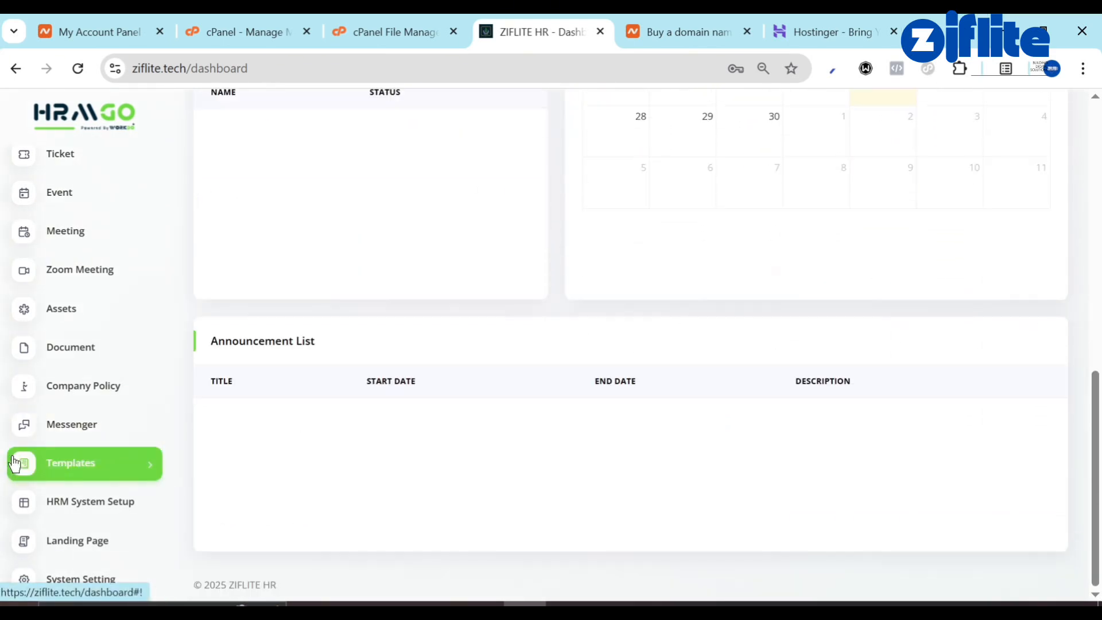
{"action": "left_click", "coordinate": [67, 584]}
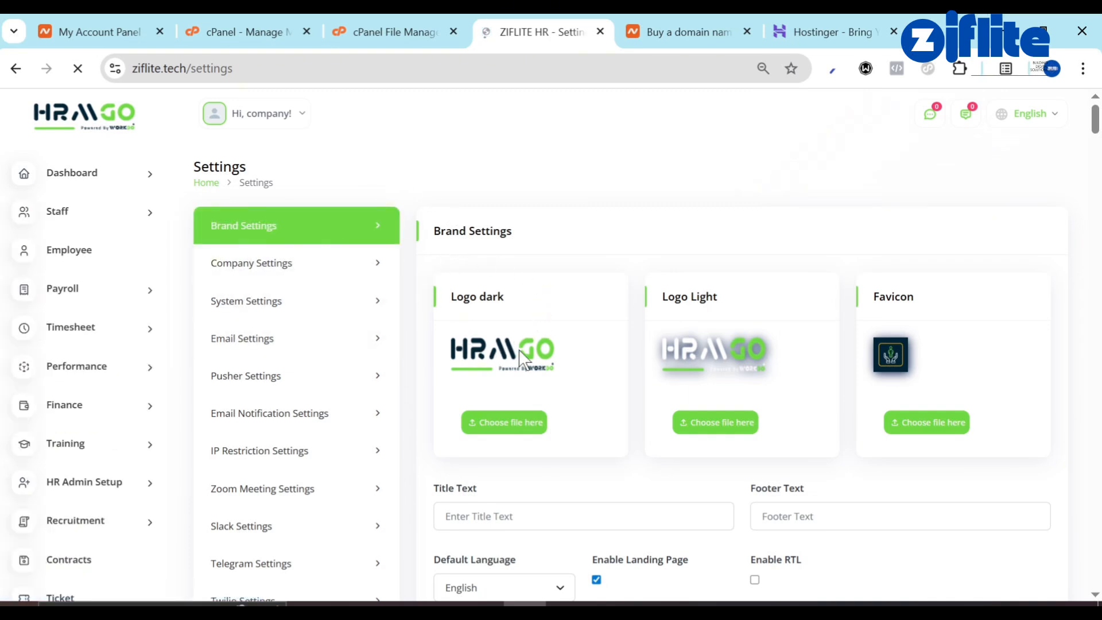
Replace the dark logo, light logo and favicon with the Ziflite logo images.
{"action": "left_click", "coordinate": [513, 425]}
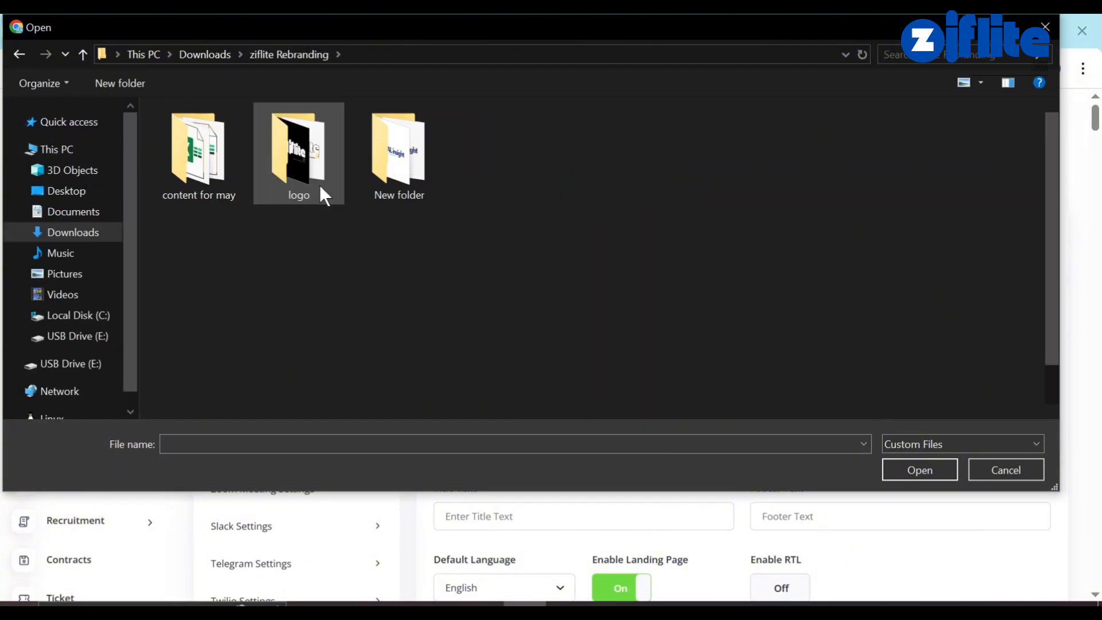
{"action": "double_click", "coordinate": [319, 184]}
{"action": "double_click", "coordinate": [469, 147]}
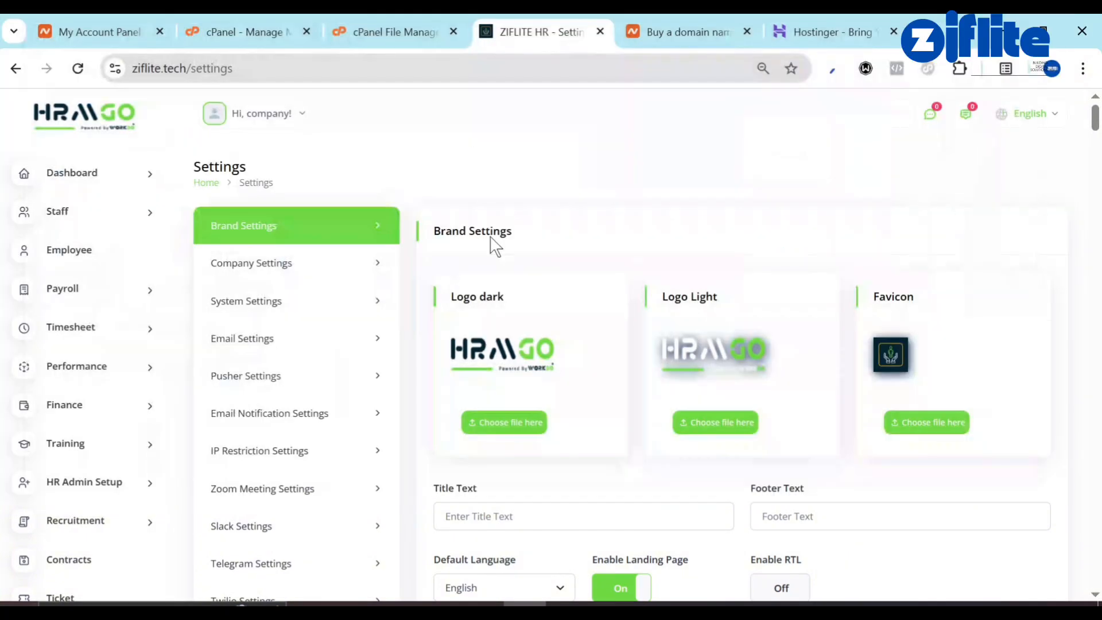
{"action": "left_click", "coordinate": [717, 424]}
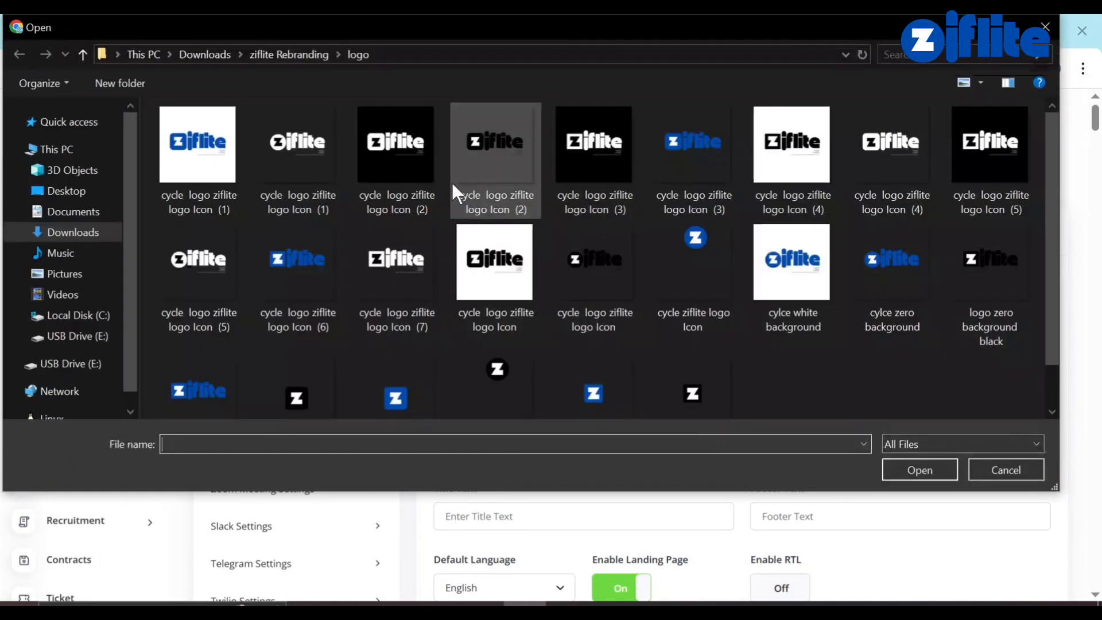
{"action": "double_click", "coordinate": [306, 158]}
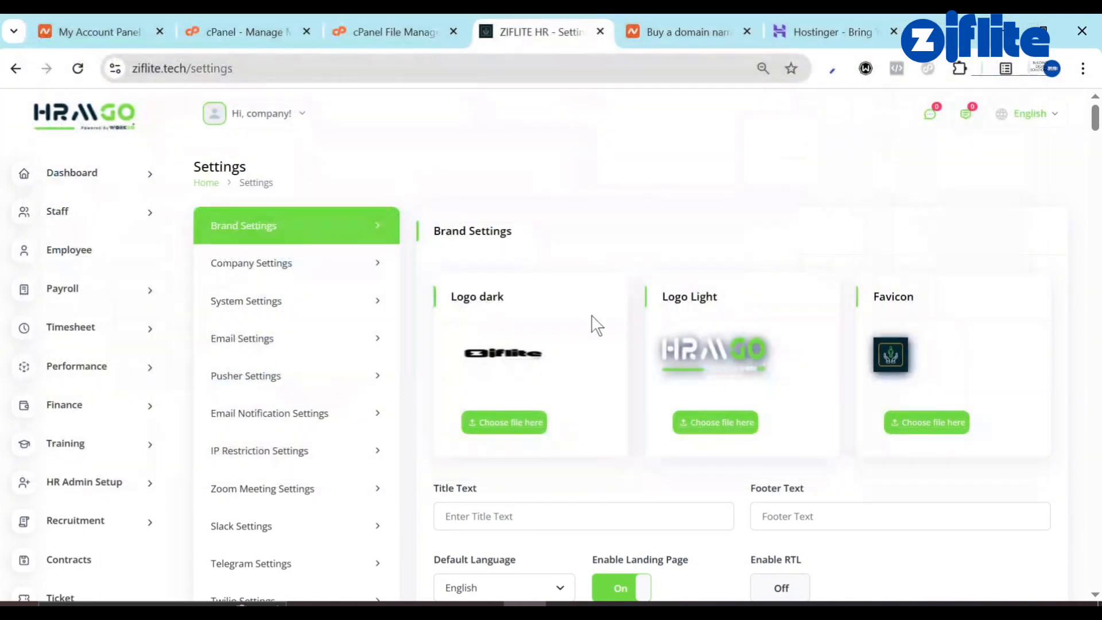
{"action": "left_click", "coordinate": [928, 422]}
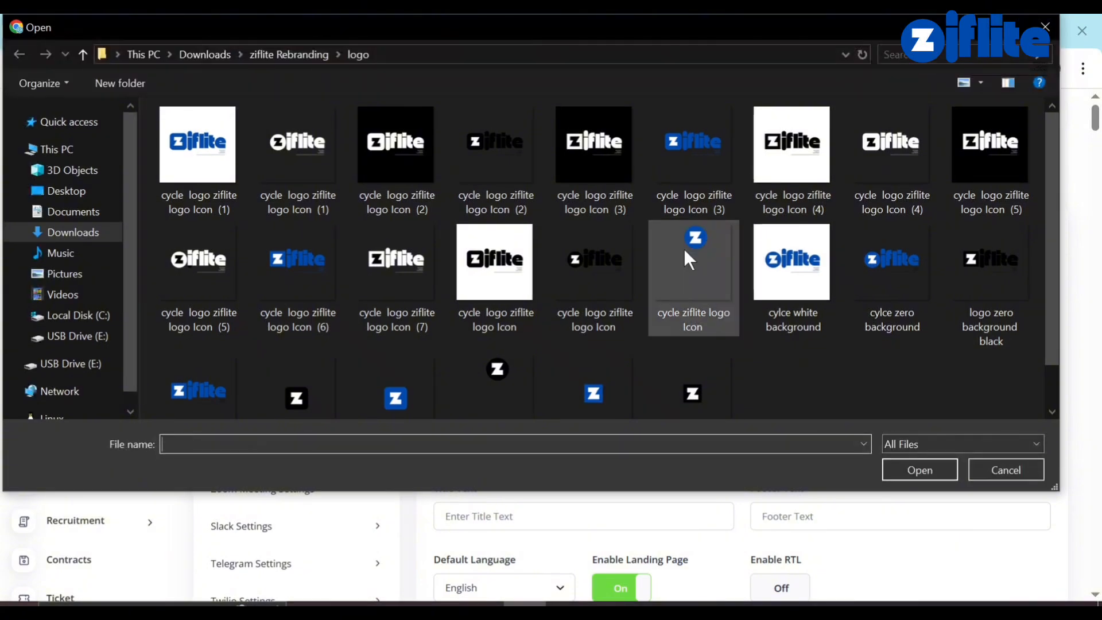
{"action": "double_click", "coordinate": [411, 409]}
Switch the theme colour to blue, turn on dark layout, and save the Brand Settings.
{"action": "scroll", "coordinate": [573, 459], "scroll_direction": "down", "scroll_amount": 3}
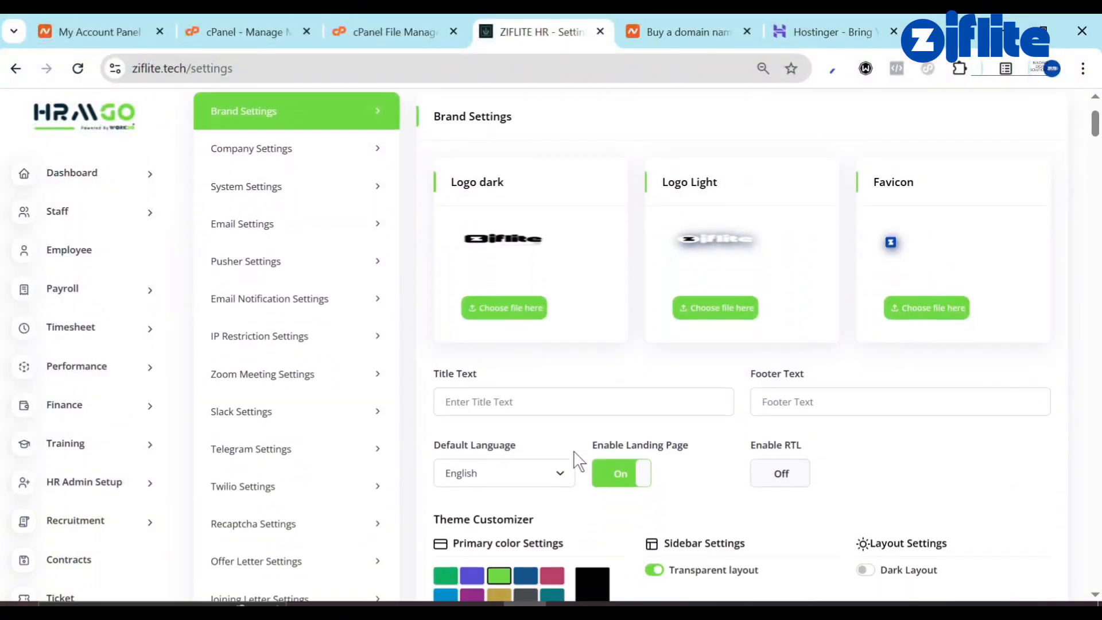
{"action": "scroll", "coordinate": [498, 459], "scroll_direction": "down", "scroll_amount": 4}
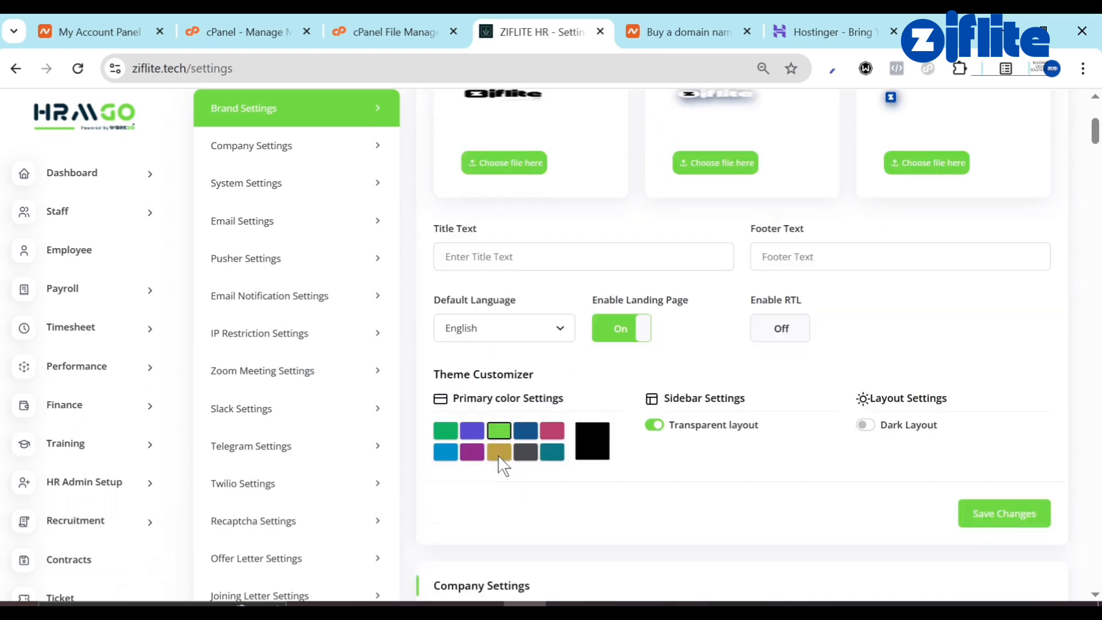
{"action": "left_click", "coordinate": [530, 330]}
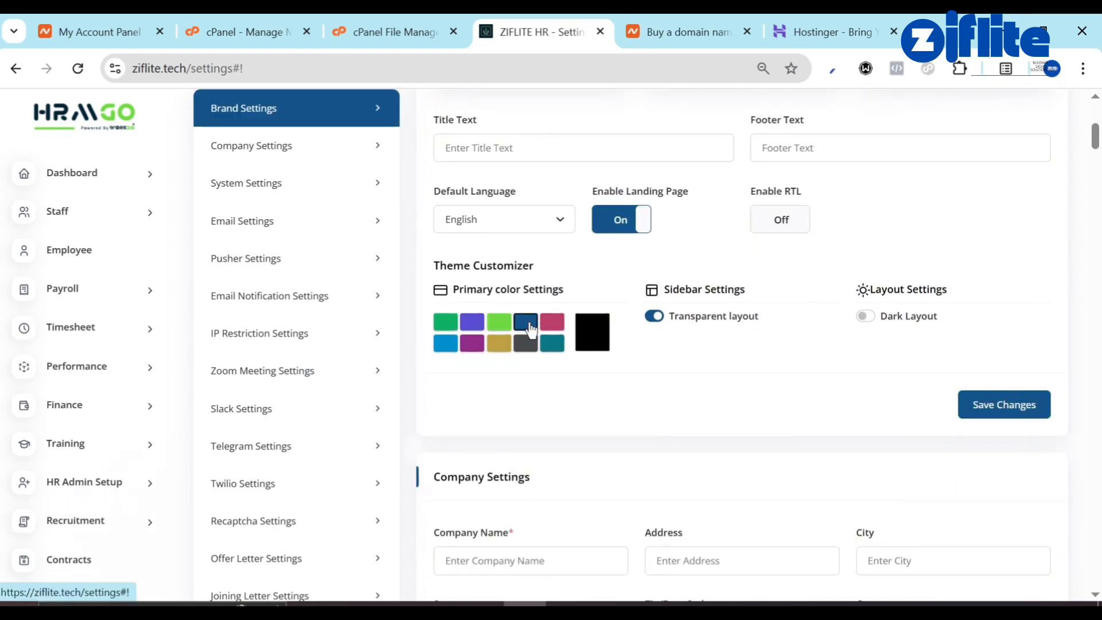
{"action": "scroll", "coordinate": [642, 299], "scroll_direction": "up", "scroll_amount": 4}
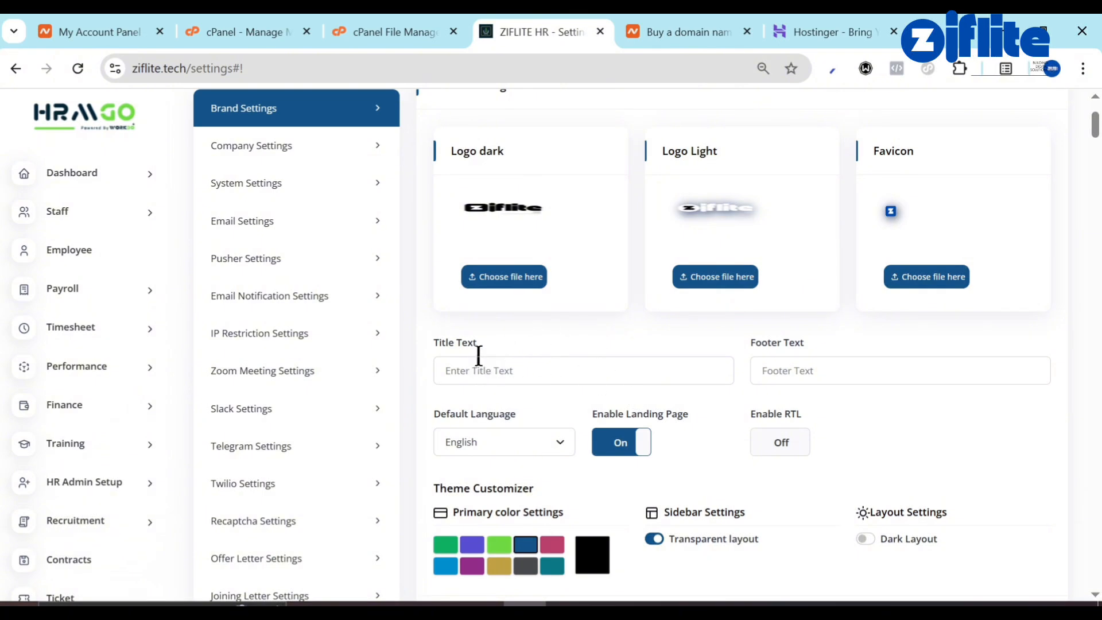
{"action": "scroll", "coordinate": [713, 472], "scroll_direction": "down", "scroll_amount": 3}
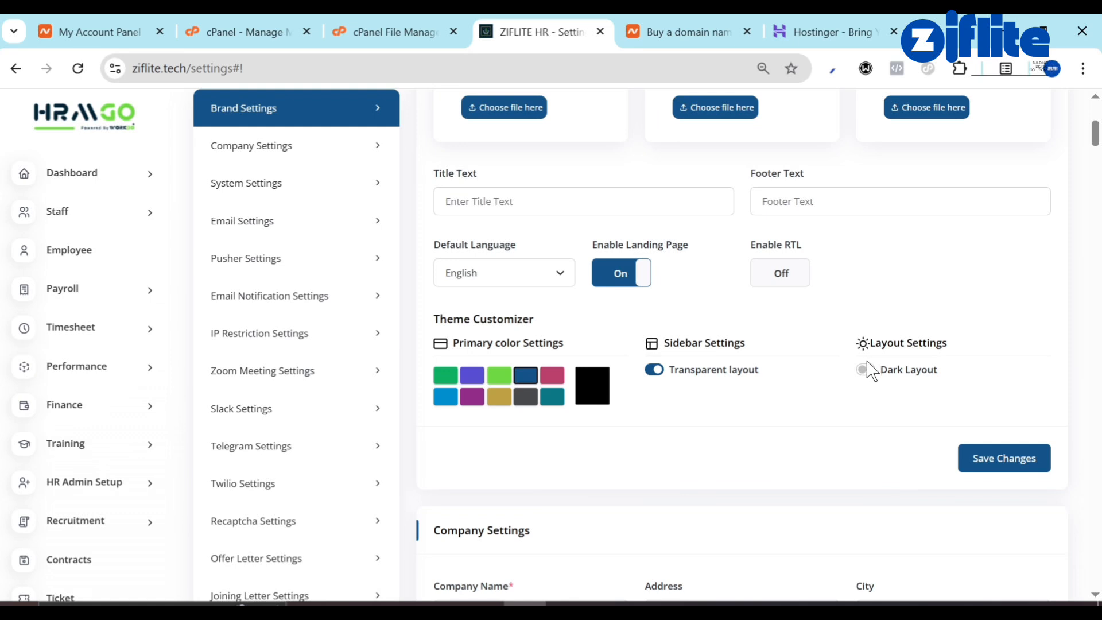
{"action": "left_click", "coordinate": [875, 379]}
{"action": "left_click", "coordinate": [1042, 466]}
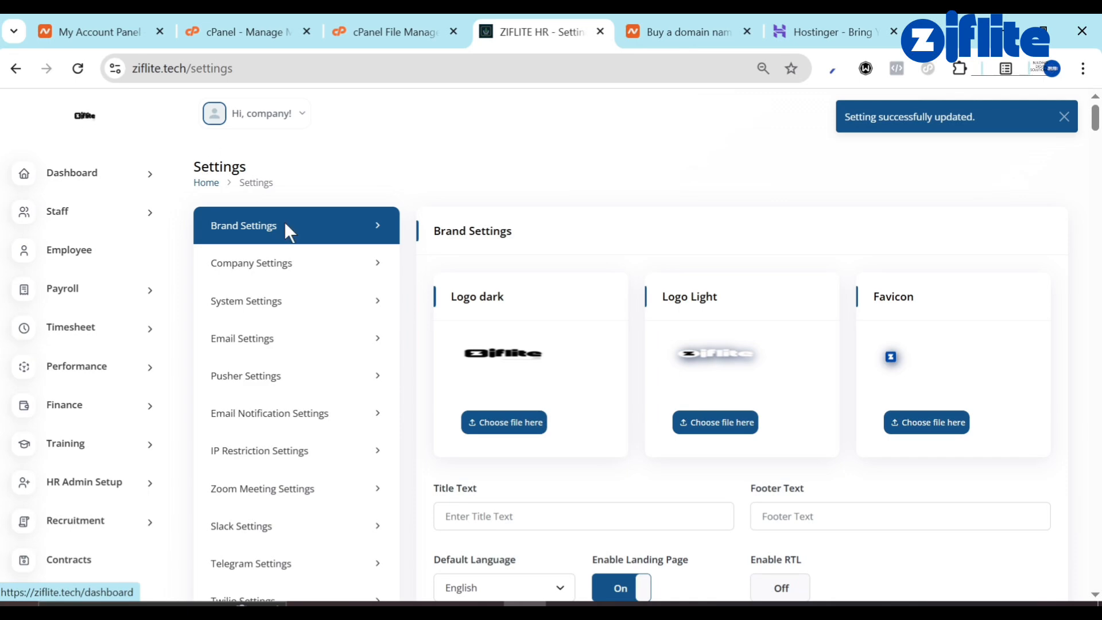
Enter company name Ziflite Hr and address 242 US districts in Company Settings.
{"action": "scroll", "coordinate": [435, 353], "scroll_direction": "down", "scroll_amount": 15}
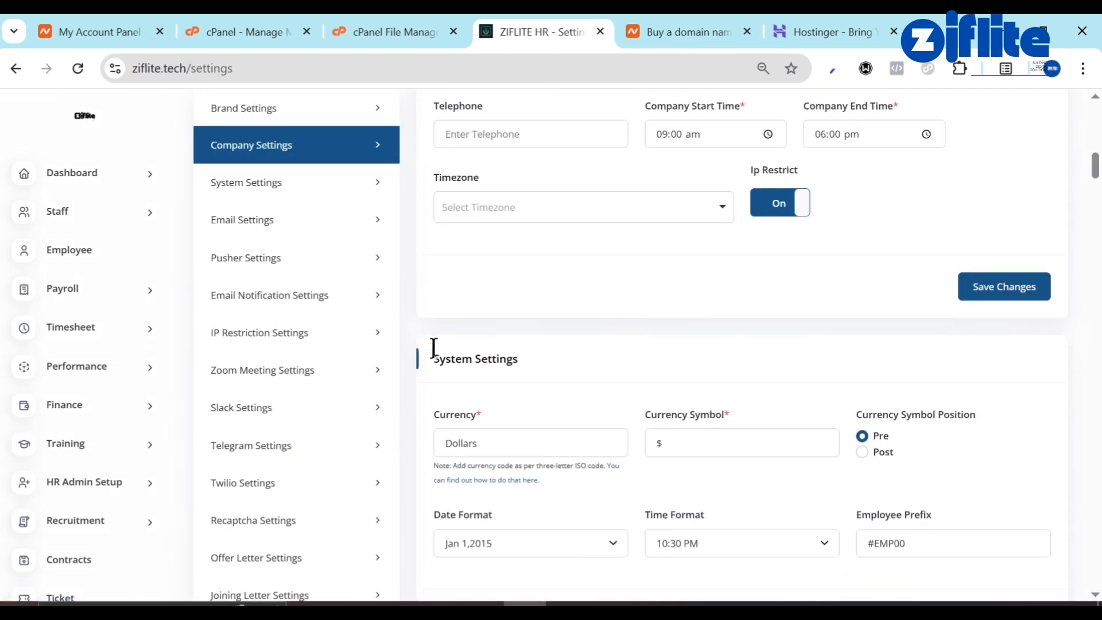
{"action": "scroll", "coordinate": [435, 353], "scroll_direction": "down", "scroll_amount": 1}
{"action": "scroll", "coordinate": [491, 291], "scroll_direction": "up", "scroll_amount": 4}
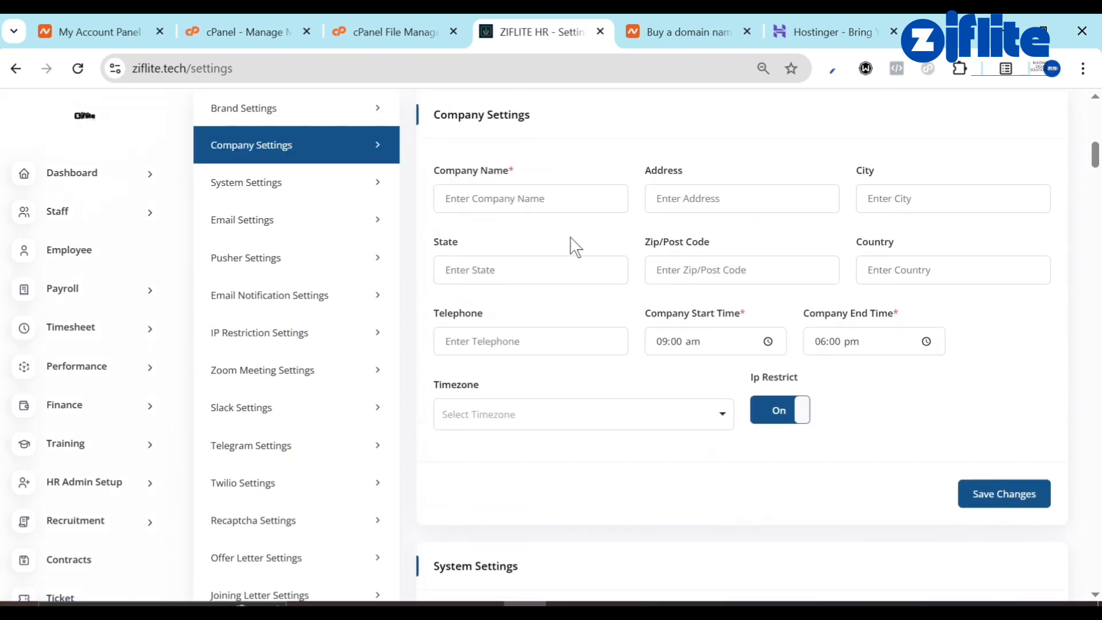
{"action": "scroll", "coordinate": [573, 245], "scroll_direction": "up", "scroll_amount": 7}
{"action": "scroll", "coordinate": [646, 177], "scroll_direction": "down", "scroll_amount": 5}
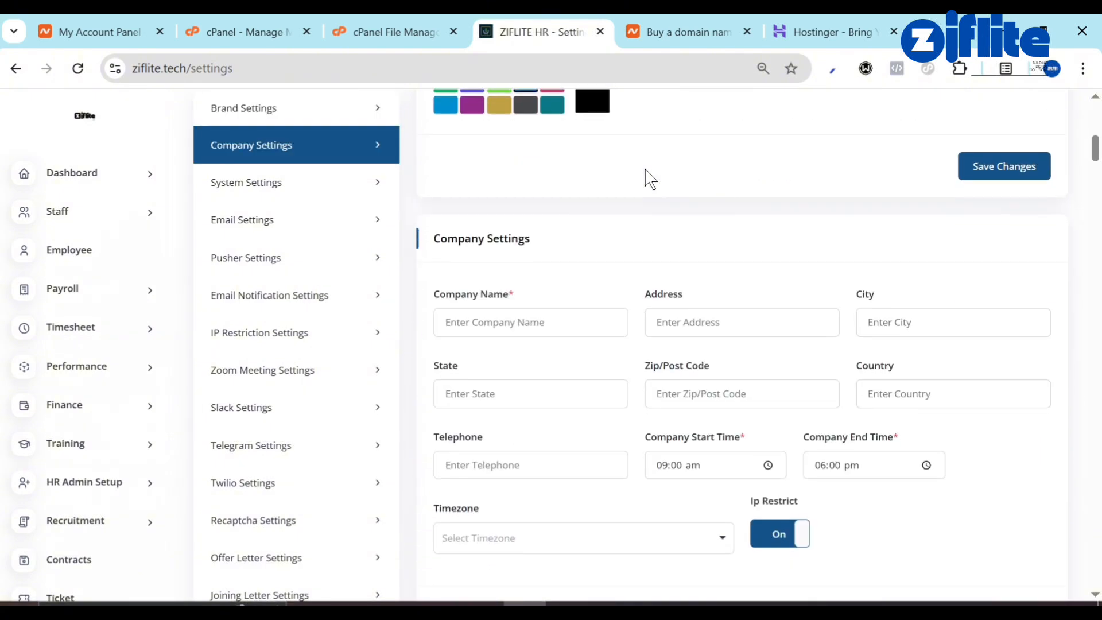
{"action": "left_click", "coordinate": [526, 315]}
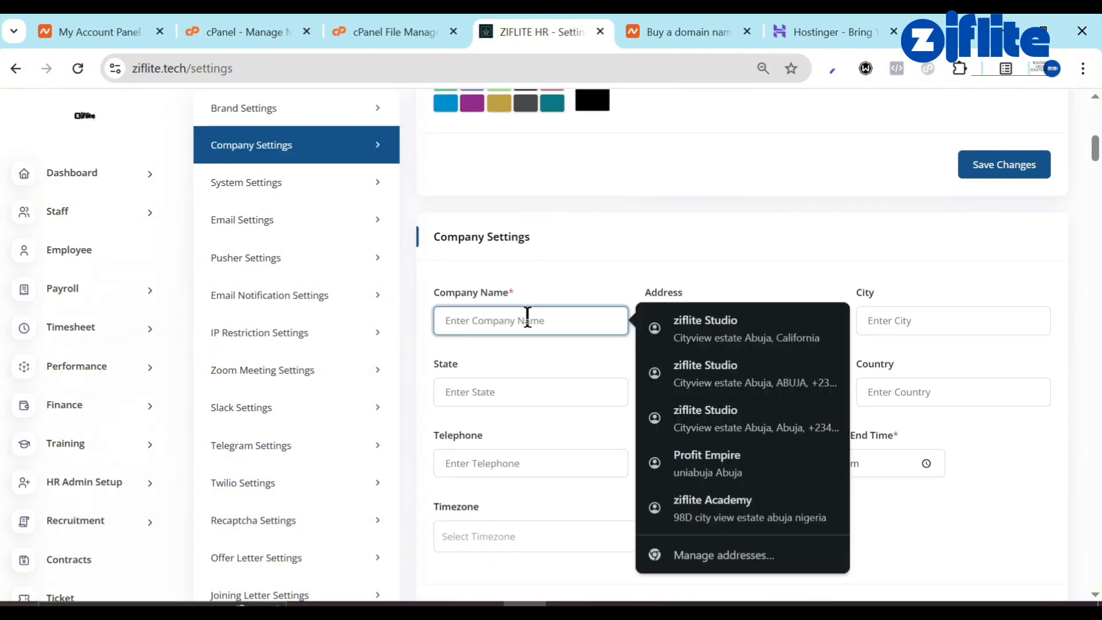
{"action": "type", "text": "z"}
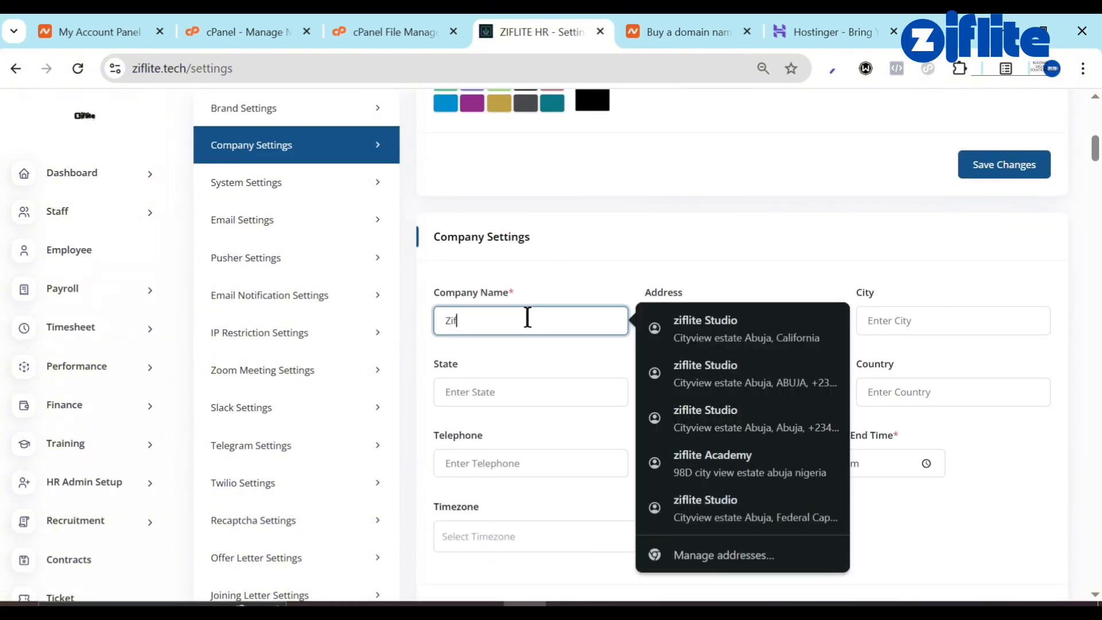
{"action": "type", "text": "iflite Hr"}
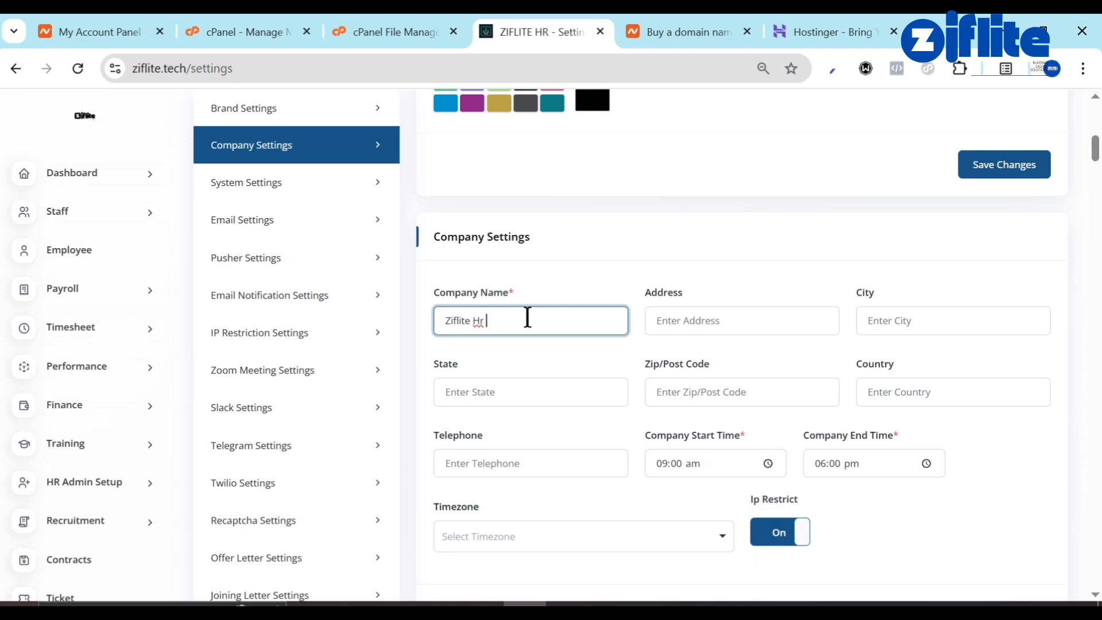
{"action": "left_click", "coordinate": [715, 320]}
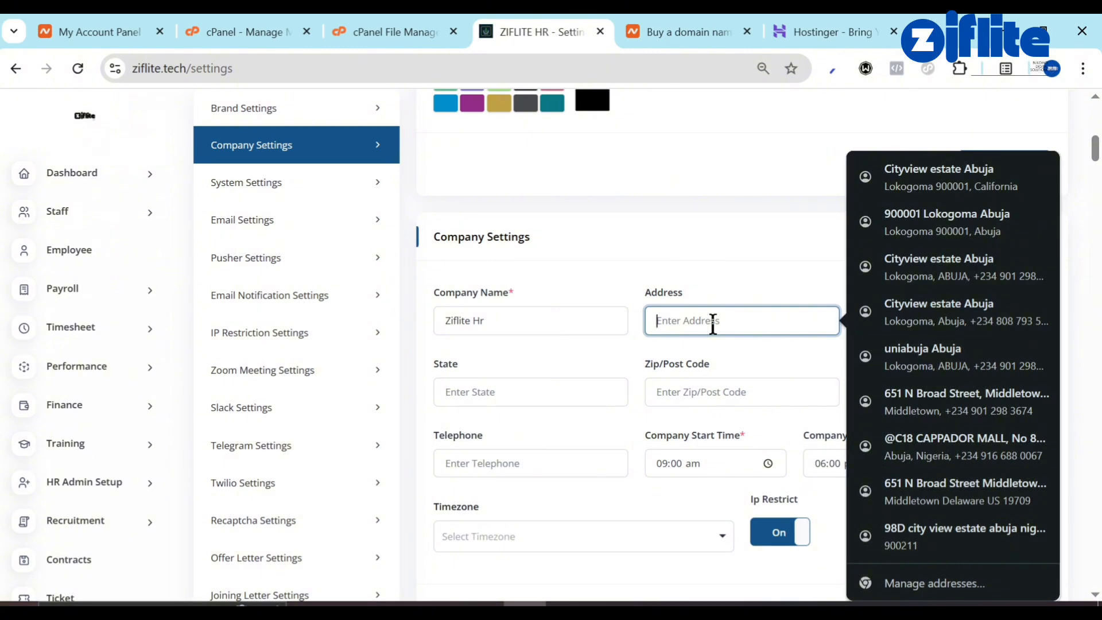
{"action": "type", "text": "234"}
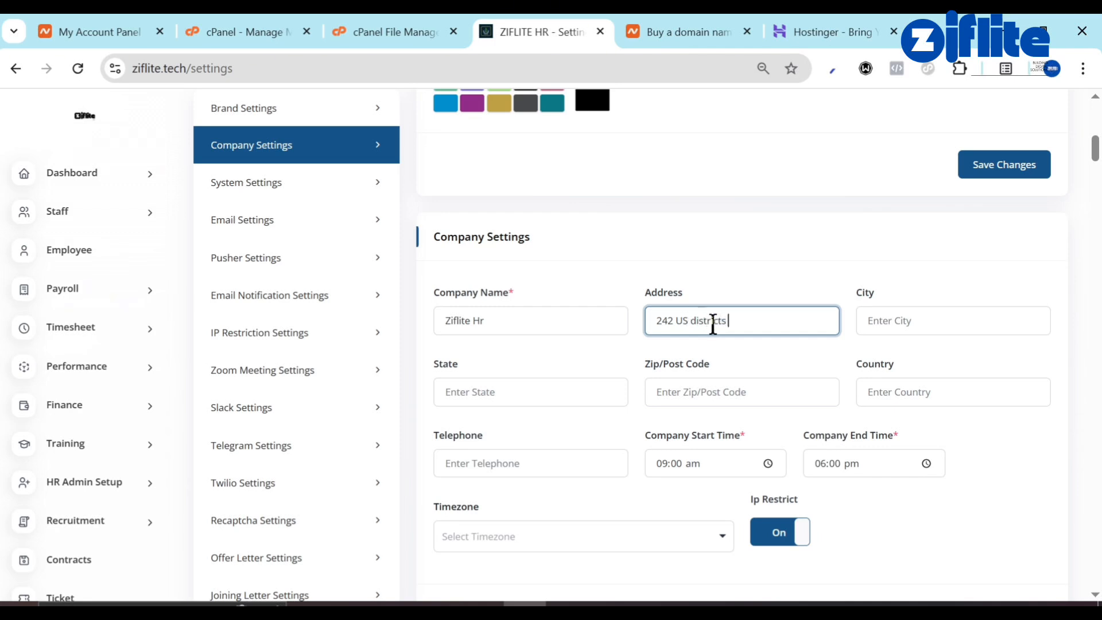
{"action": "key", "text": "ctrl+a"}
Fill city Abuja and state FTC, autofilling zip 900001, telephone and country Nigeria.
{"action": "left_click", "coordinate": [909, 332]}
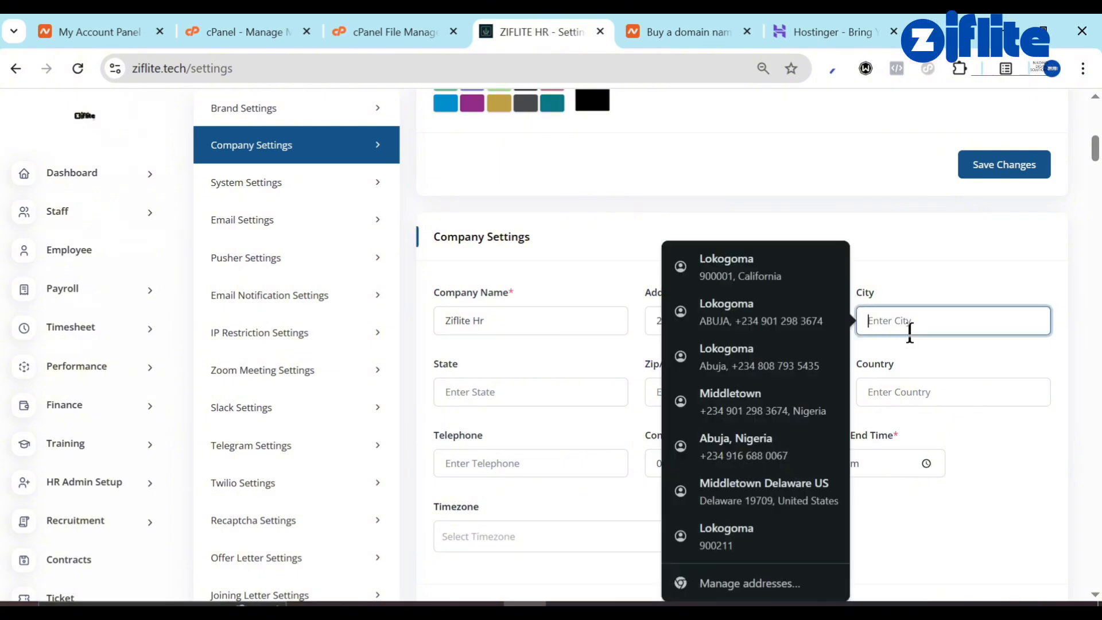
{"action": "type", "text": "Abuja"}
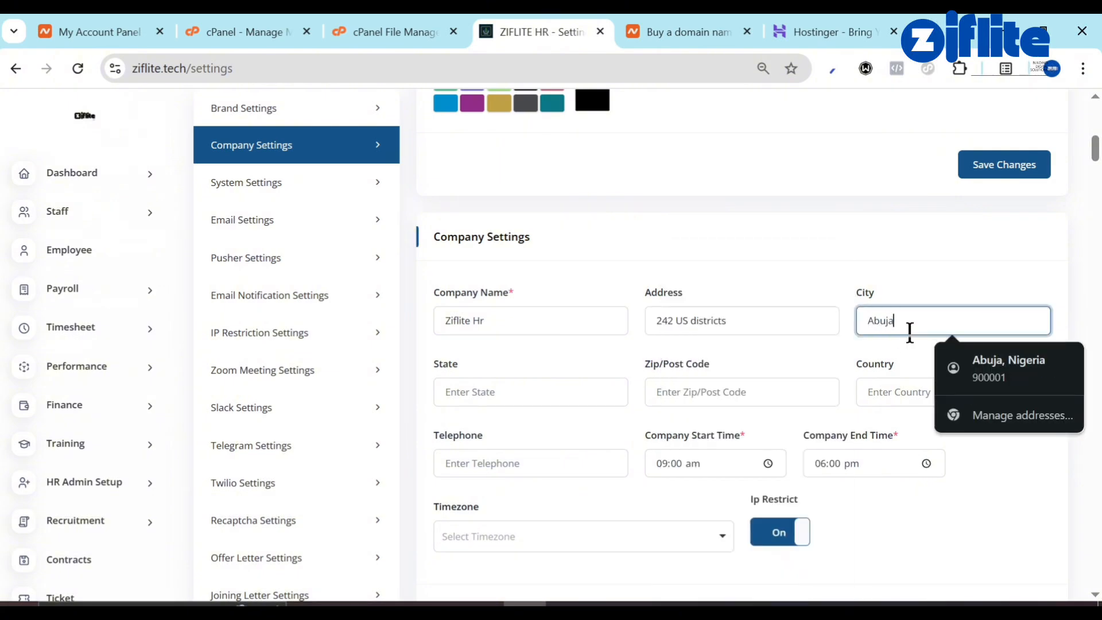
{"action": "left_click", "coordinate": [522, 387]}
{"action": "type", "text": "FTC"}
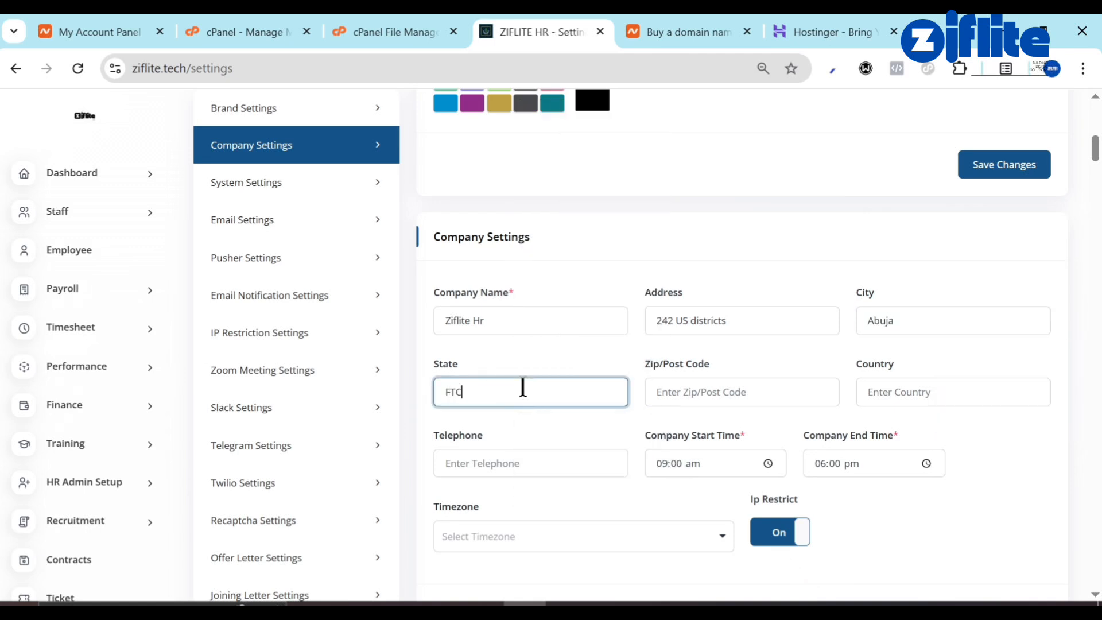
{"action": "left_click", "coordinate": [724, 393]}
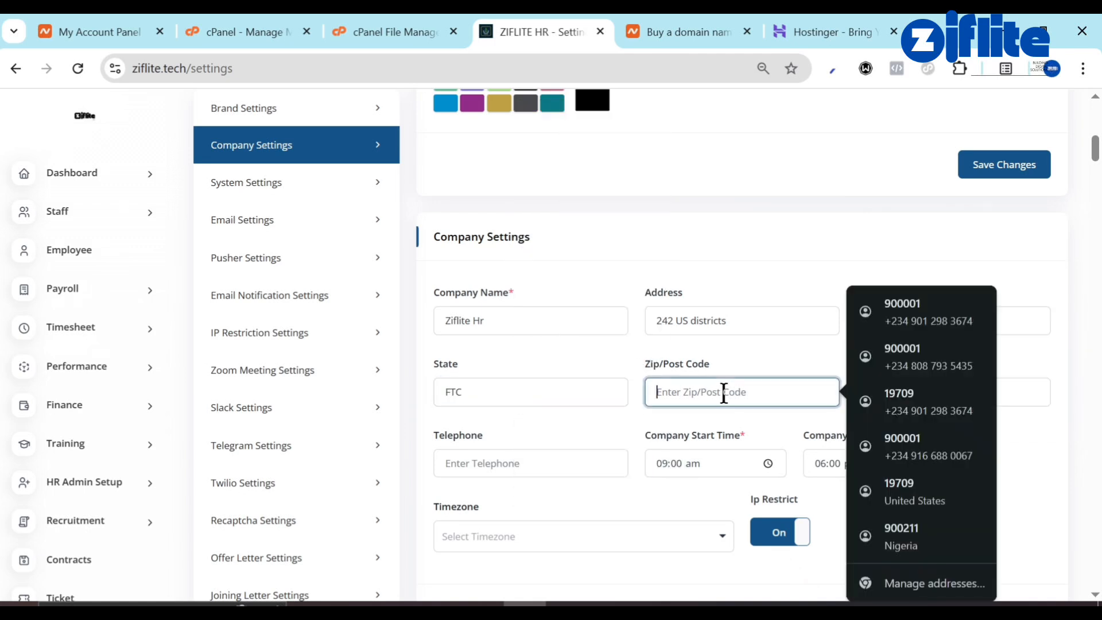
{"action": "left_click", "coordinate": [904, 305]}
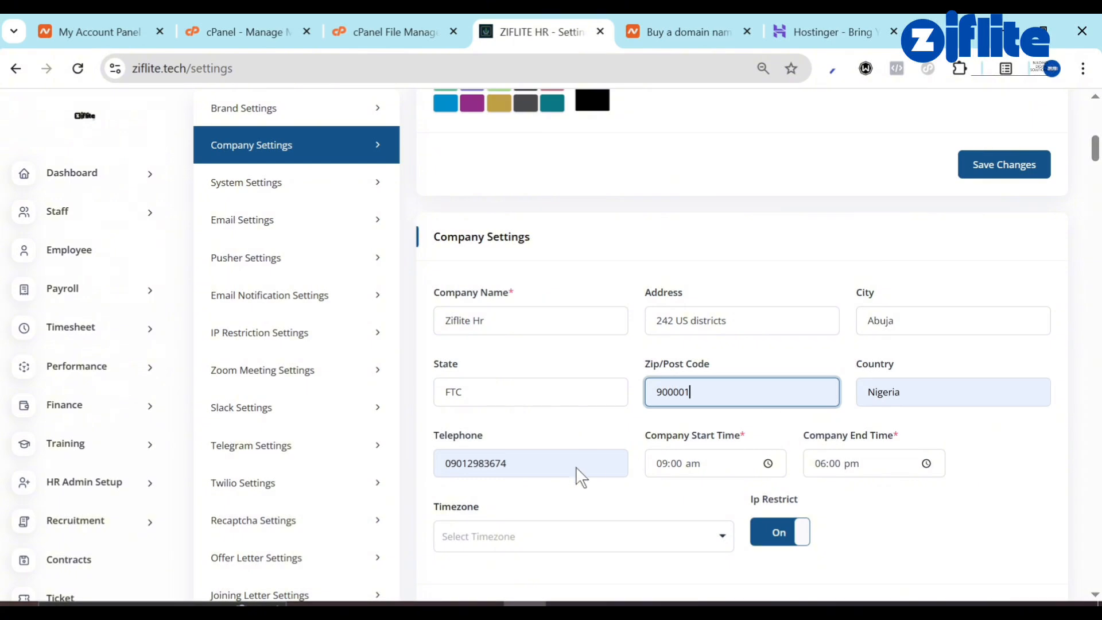
Check the 09:00 am–06:00 pm company hours and set the timezone to Africa/Lagos.
{"action": "scroll", "coordinate": [580, 475], "scroll_direction": "down", "scroll_amount": 2}
{"action": "left_click", "coordinate": [709, 331]}
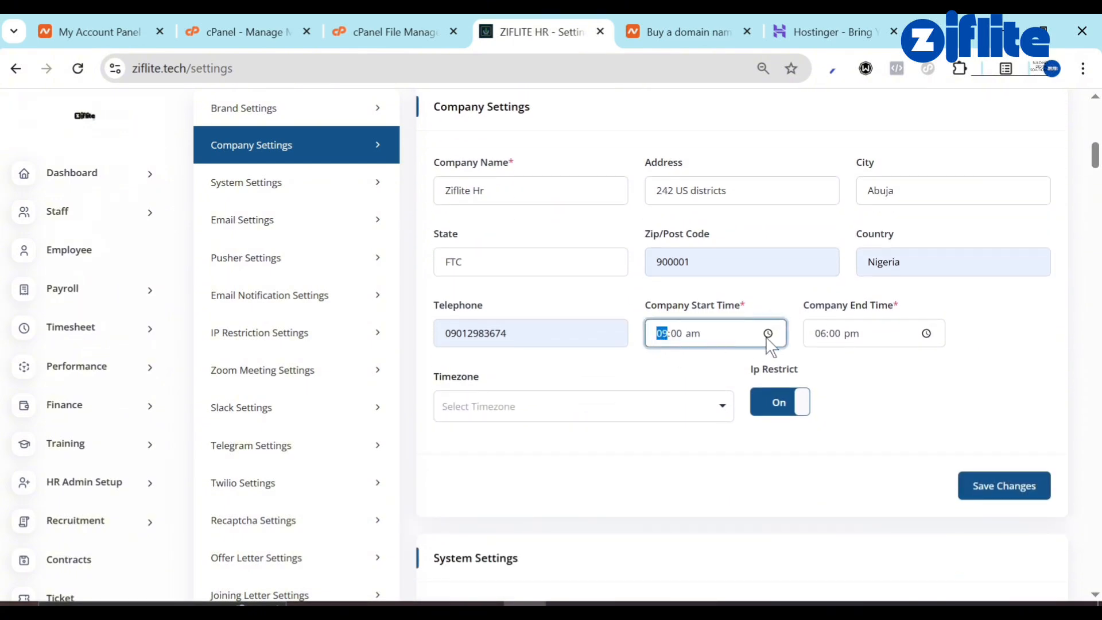
{"action": "left_click", "coordinate": [829, 334]}
{"action": "left_click", "coordinate": [817, 333]}
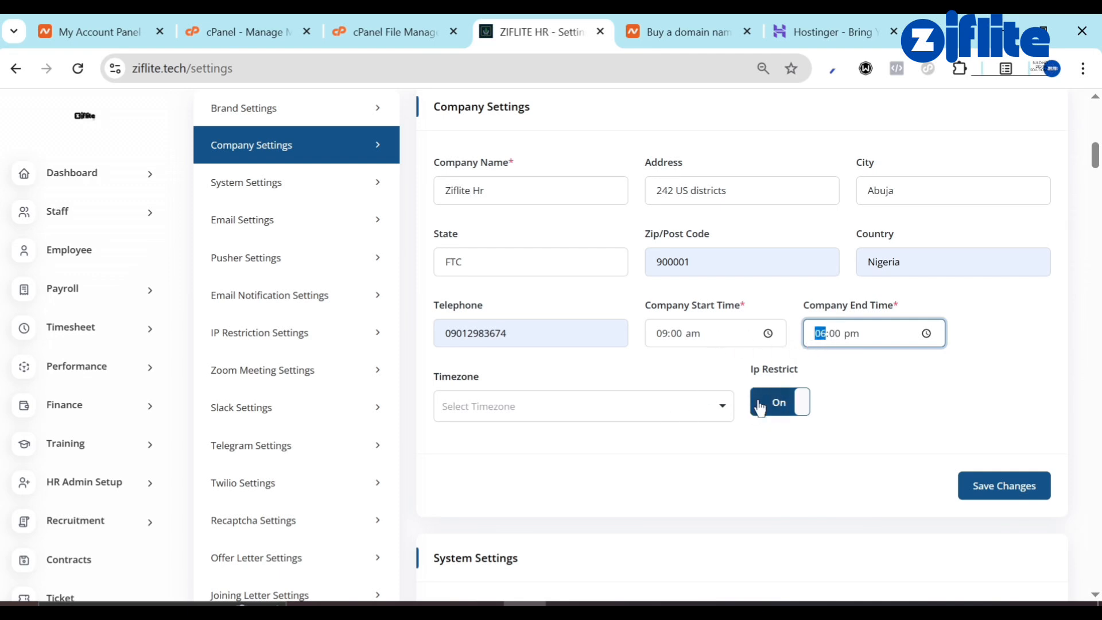
{"action": "left_click", "coordinate": [596, 418]}
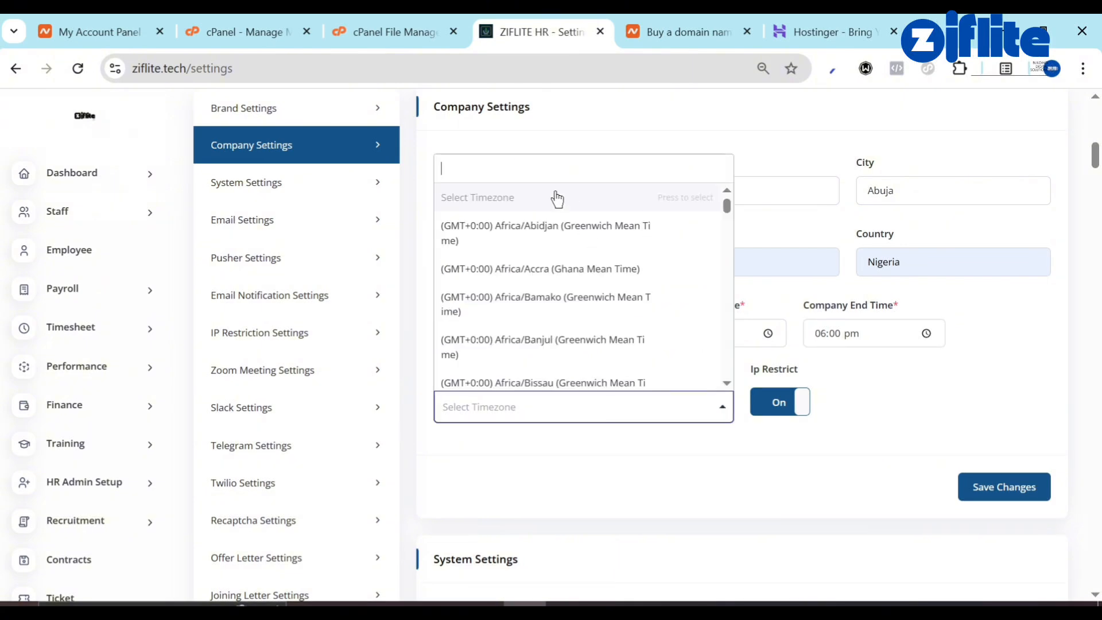
{"action": "type", "text": "lo"}
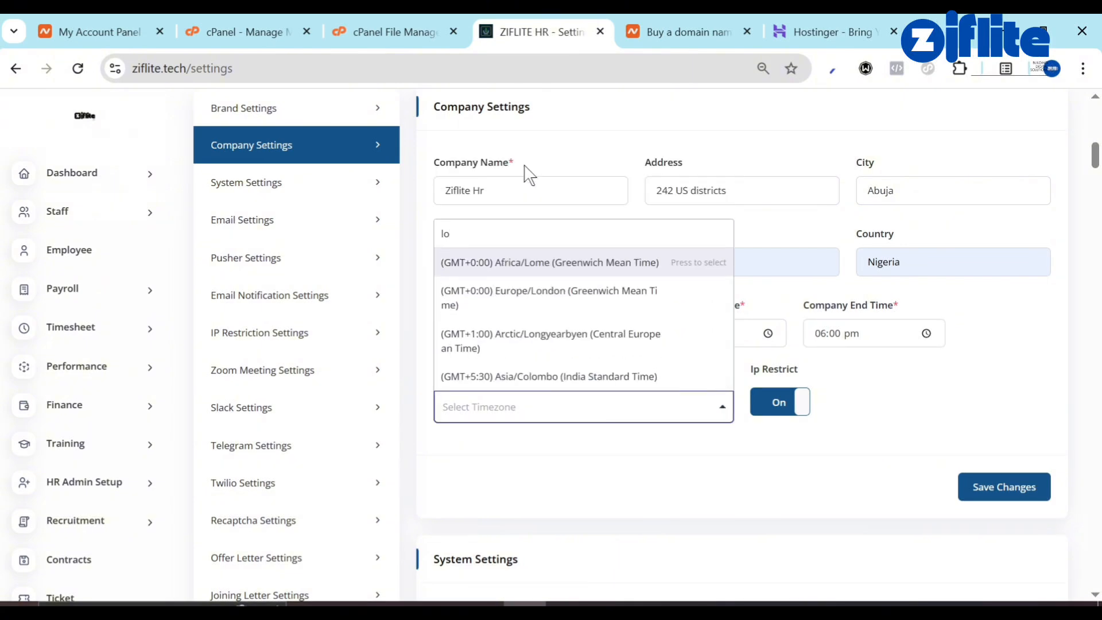
{"action": "key", "text": "BackSpace"}
{"action": "type", "text": "agos"}
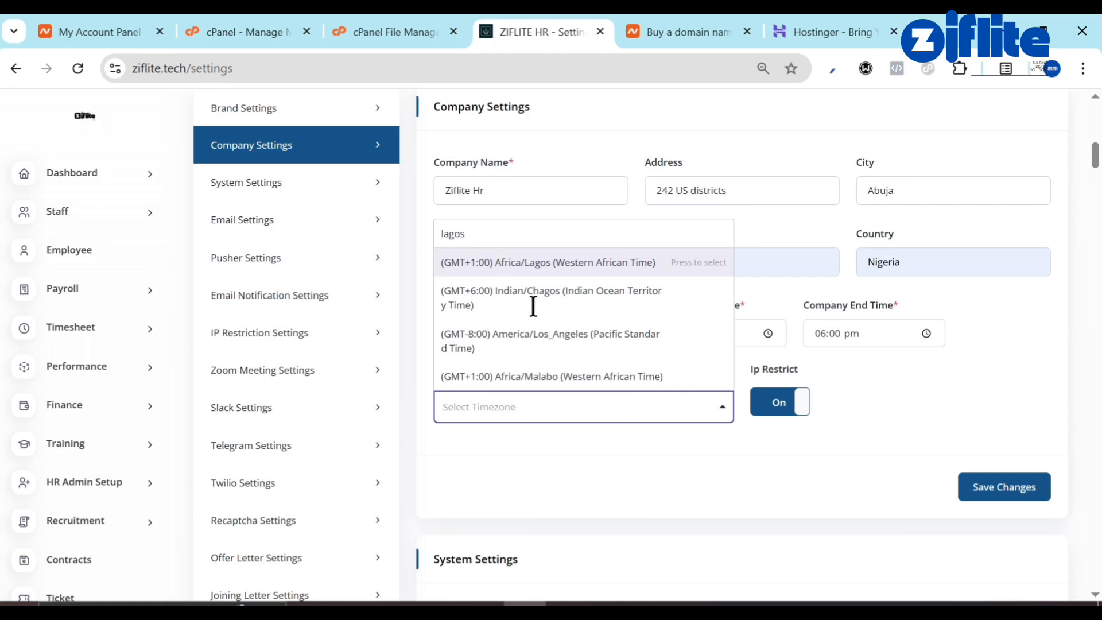
{"action": "left_click", "coordinate": [554, 264]}
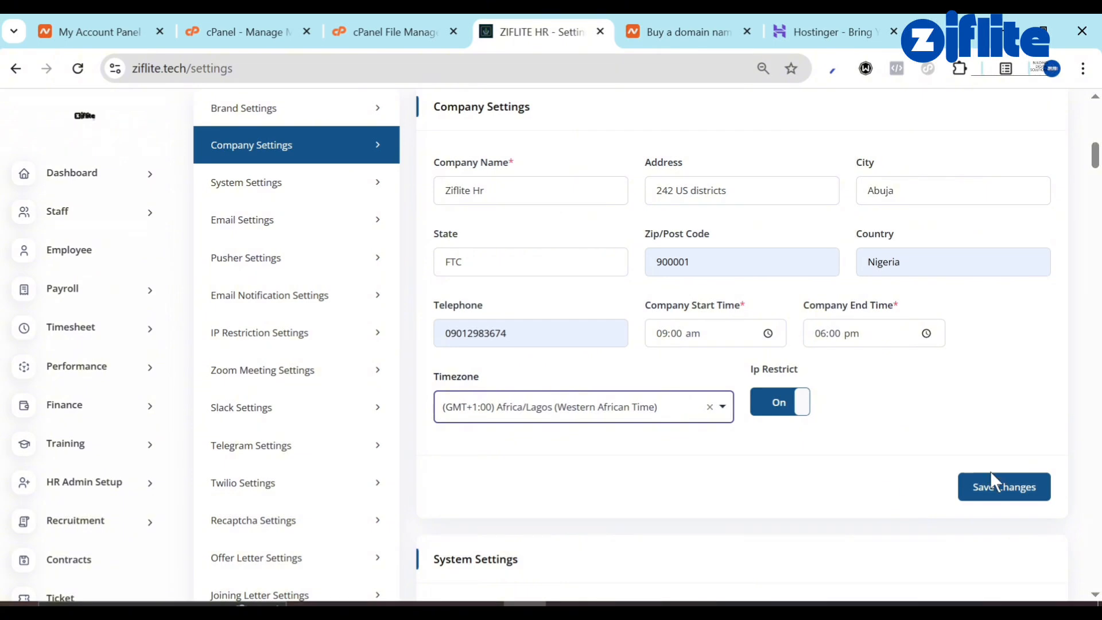
Save the company settings and dismiss Chrome's Save address prompt.
{"action": "left_click", "coordinate": [998, 489]}
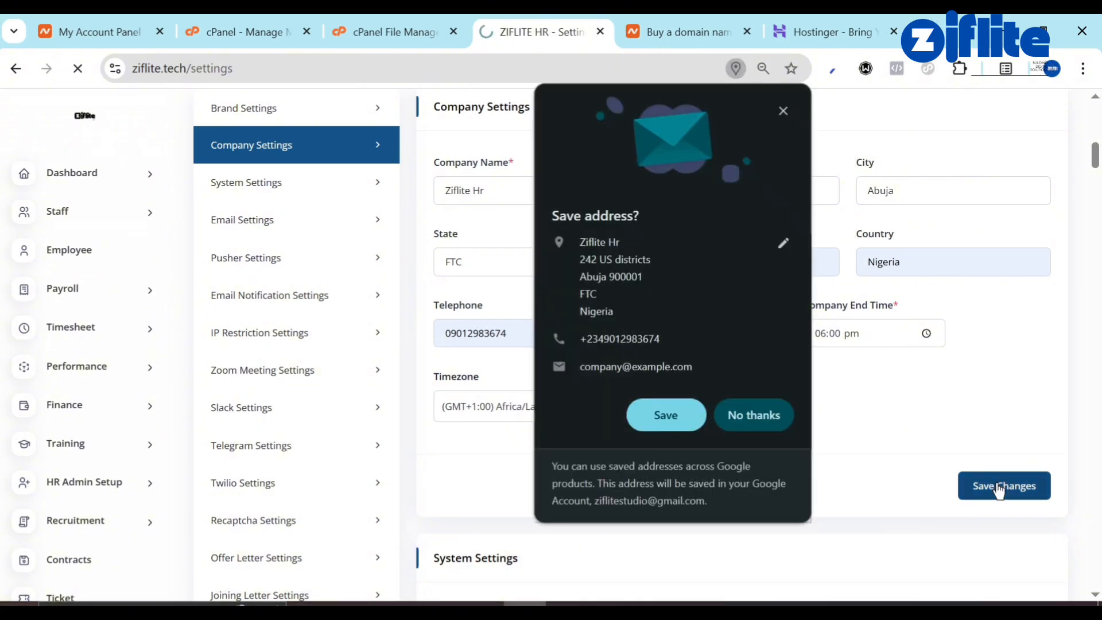
{"action": "left_click", "coordinate": [783, 111]}
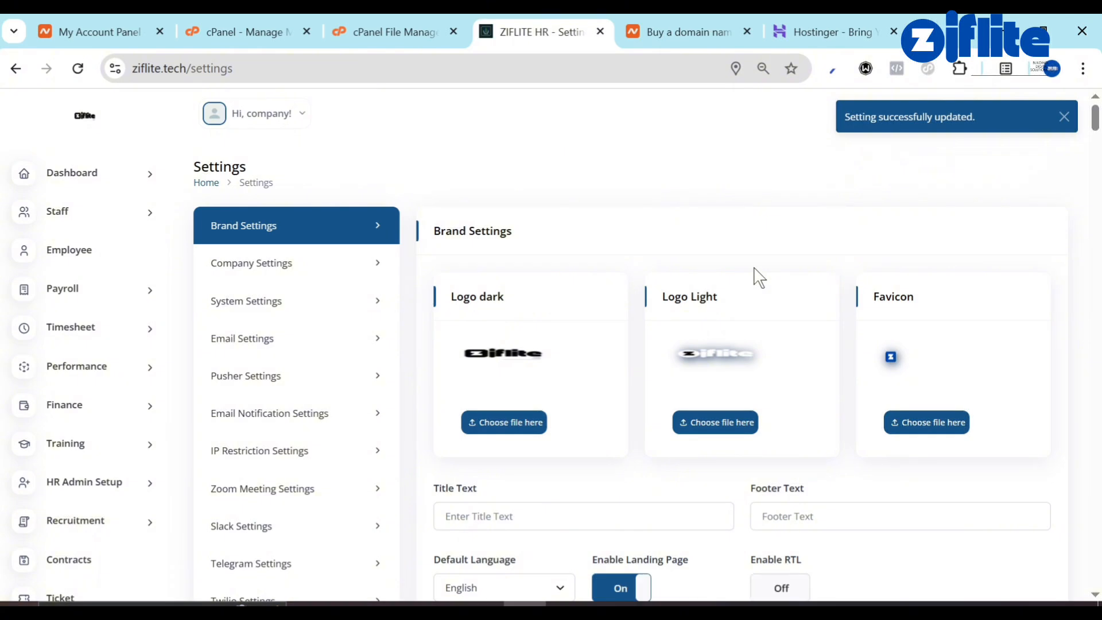
{"action": "scroll", "coordinate": [758, 277], "scroll_direction": "down", "scroll_amount": 9}
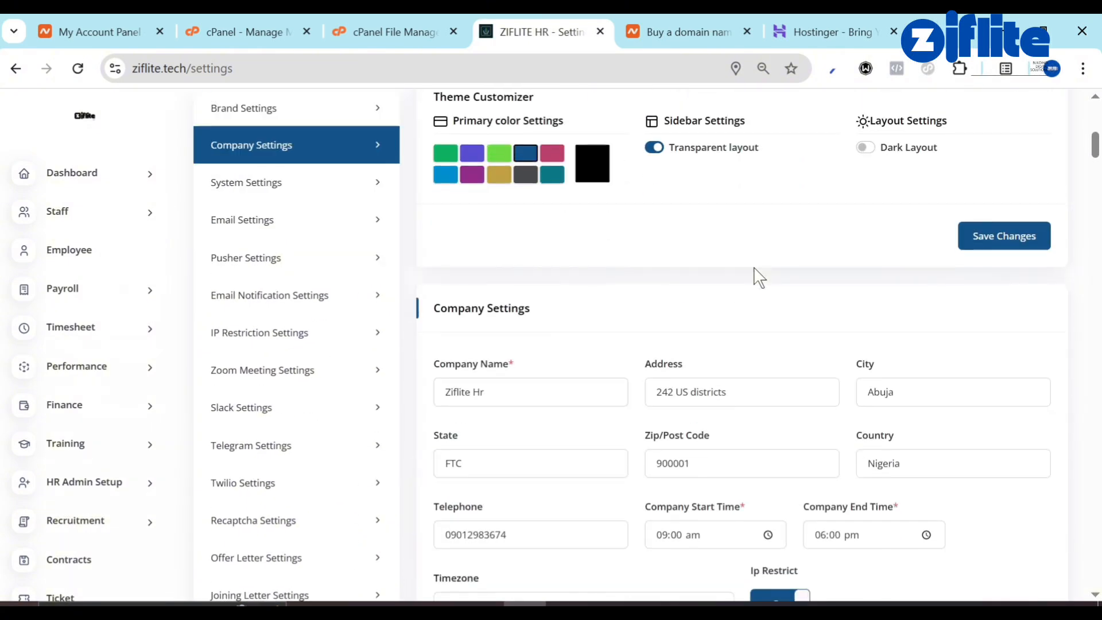
{"action": "scroll", "coordinate": [759, 277], "scroll_direction": "down", "scroll_amount": 8}
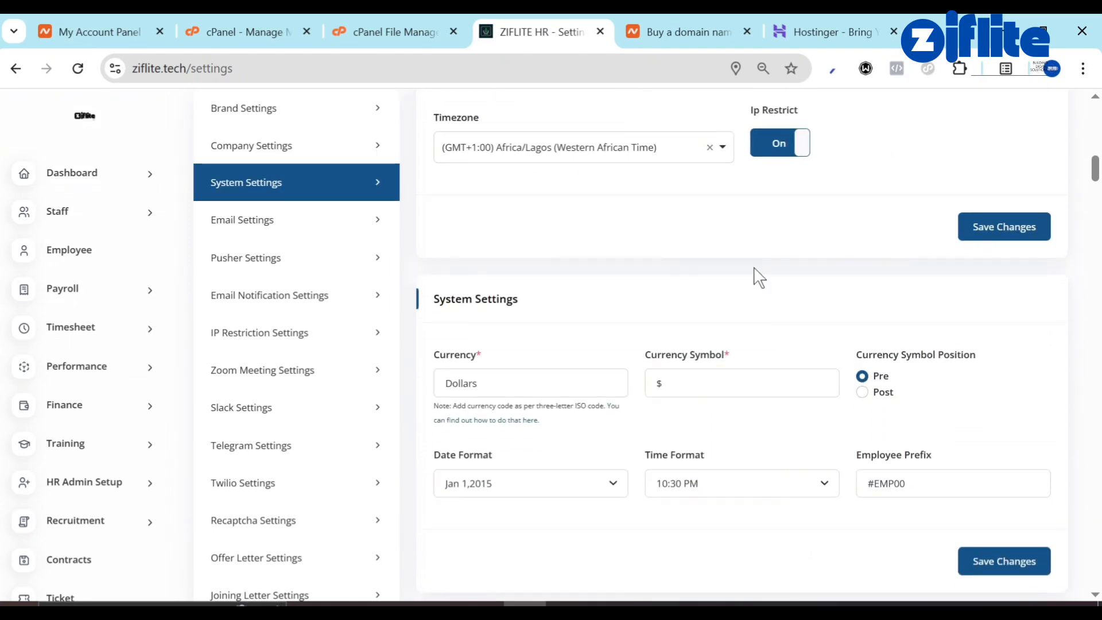
Keep currency Dollars with $ symbol, set employee prefix ZIF, and save System Settings.
{"action": "scroll", "coordinate": [758, 277], "scroll_direction": "down", "scroll_amount": 2}
{"action": "scroll", "coordinate": [758, 277], "scroll_direction": "up", "scroll_amount": 2}
{"action": "scroll", "coordinate": [758, 277], "scroll_direction": "down", "scroll_amount": 4}
{"action": "left_click", "coordinate": [558, 194]}
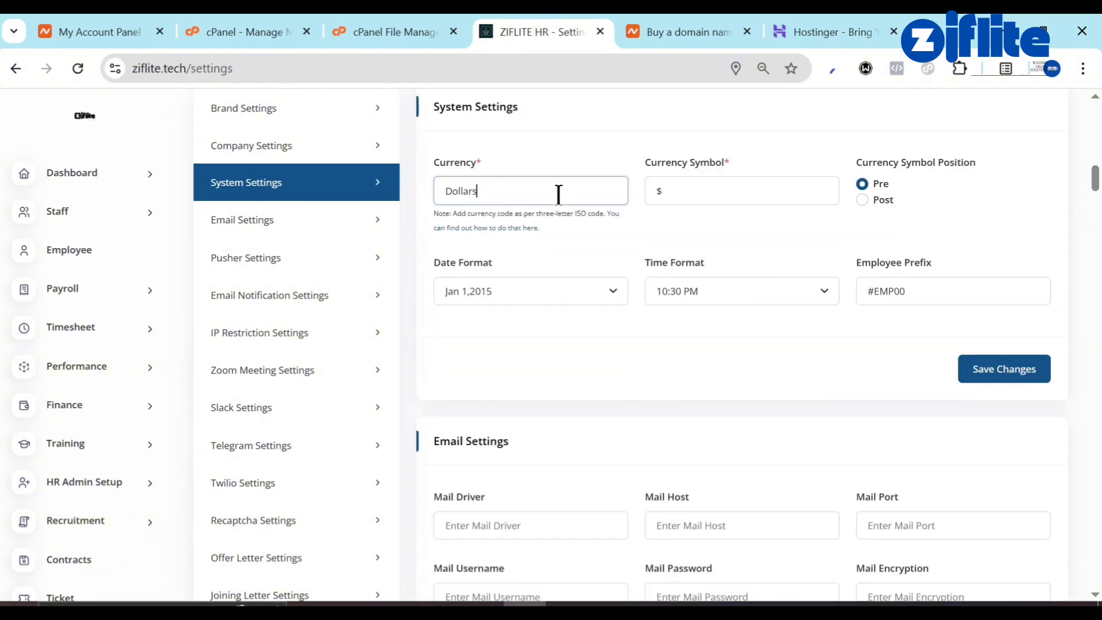
{"action": "left_click", "coordinate": [726, 192]}
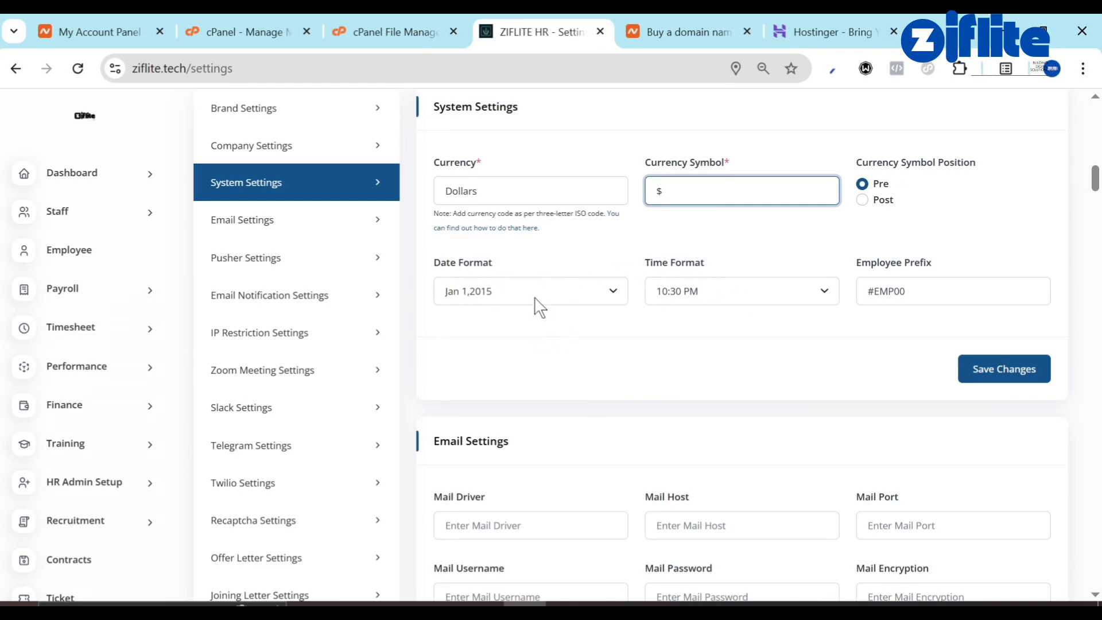
{"action": "left_click", "coordinate": [929, 290]}
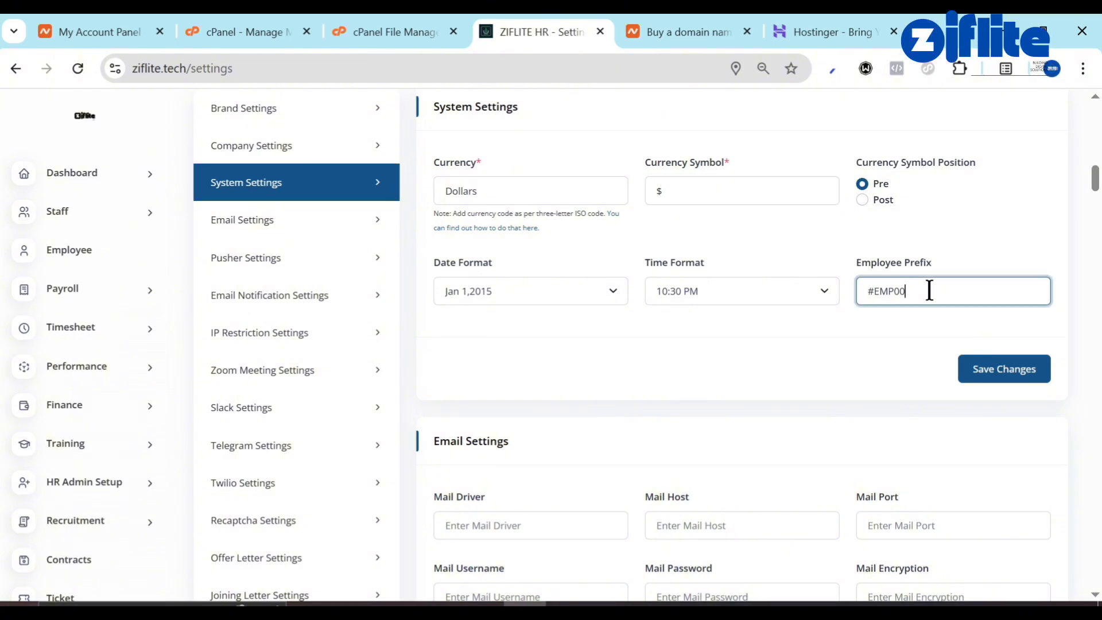
{"action": "key", "text": "ctrl+a"}
{"action": "type", "text": "Z"}
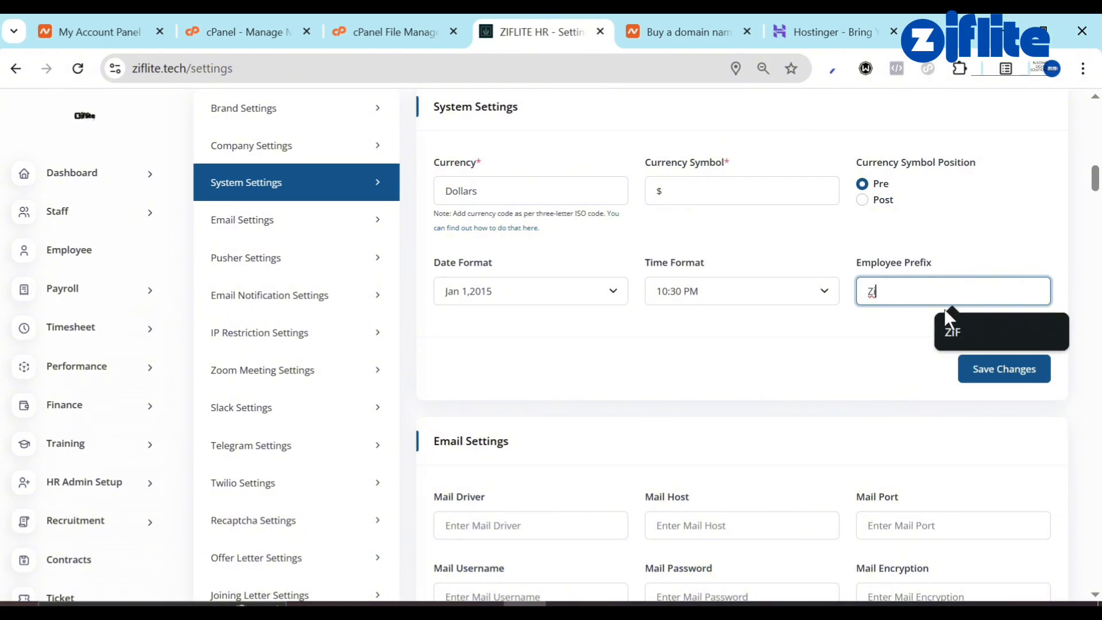
{"action": "type", "text": "i"}
{"action": "left_click", "coordinate": [959, 337]}
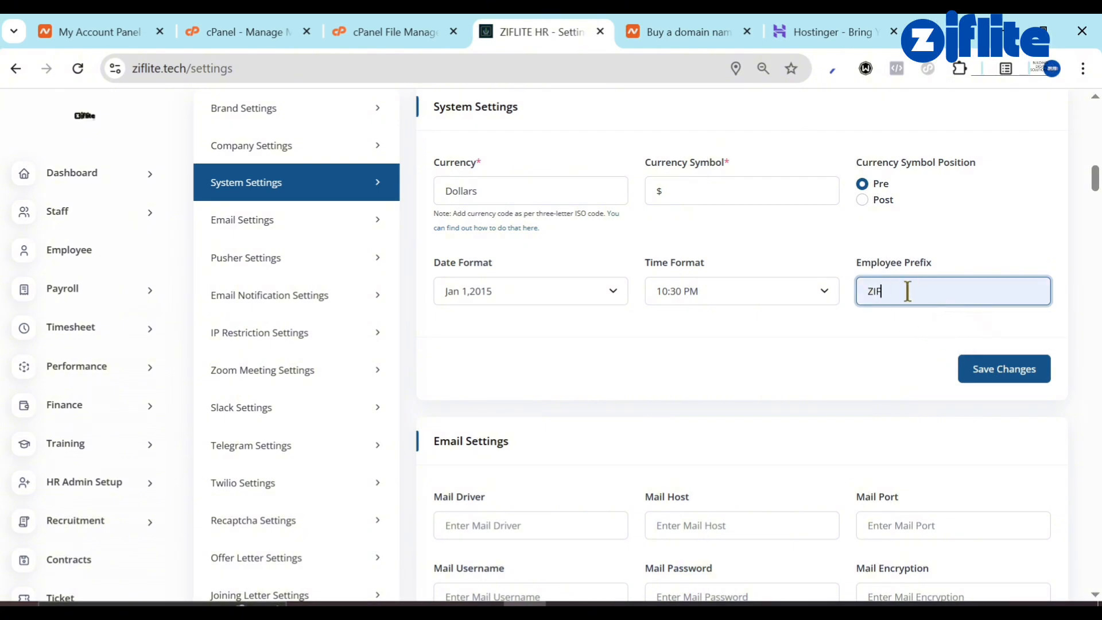
{"action": "left_click", "coordinate": [1000, 381]}
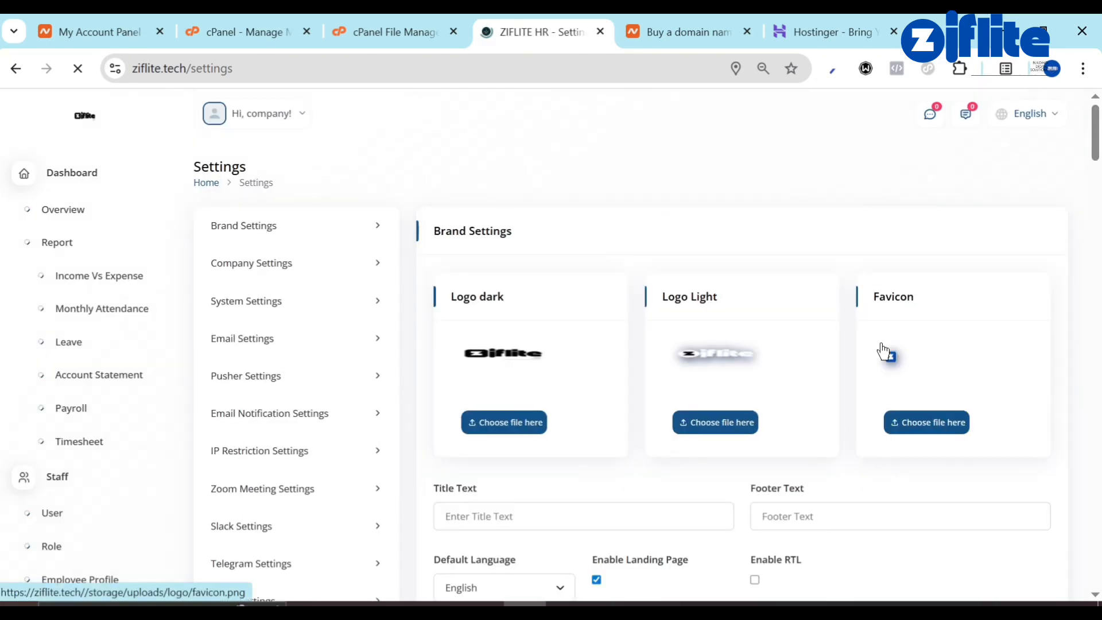
Scroll down to the empty Email Settings form.
{"action": "scroll", "coordinate": [884, 347], "scroll_direction": "down", "scroll_amount": 5}
{"action": "scroll", "coordinate": [880, 343], "scroll_direction": "up", "scroll_amount": 5}
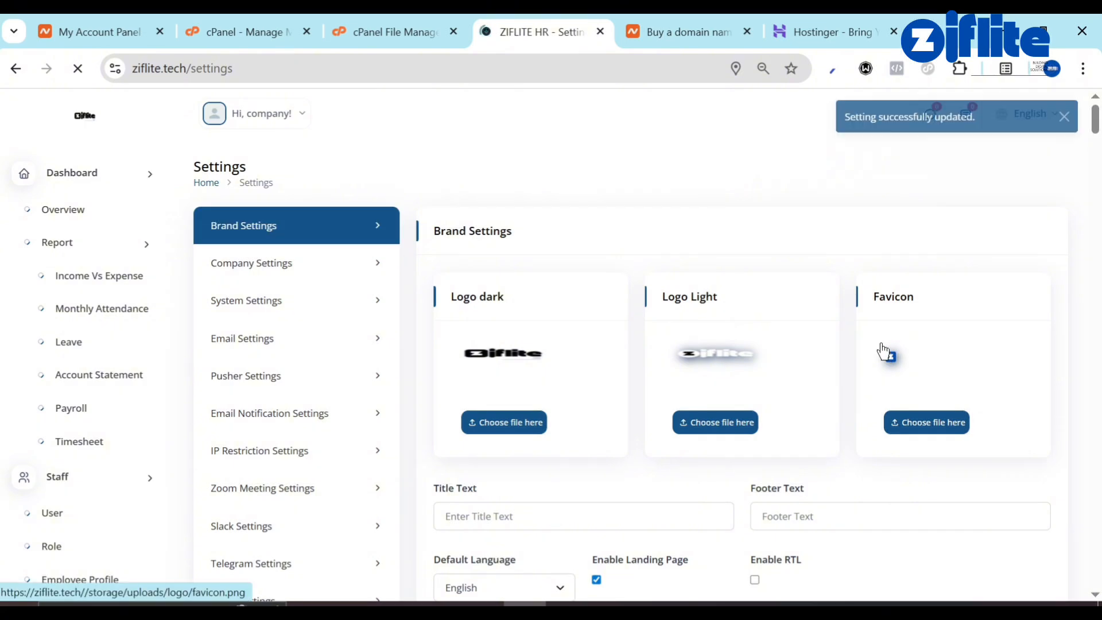
{"action": "scroll", "coordinate": [882, 344], "scroll_direction": "down", "scroll_amount": 5}
{"action": "scroll", "coordinate": [872, 347], "scroll_direction": "down", "scroll_amount": 5}
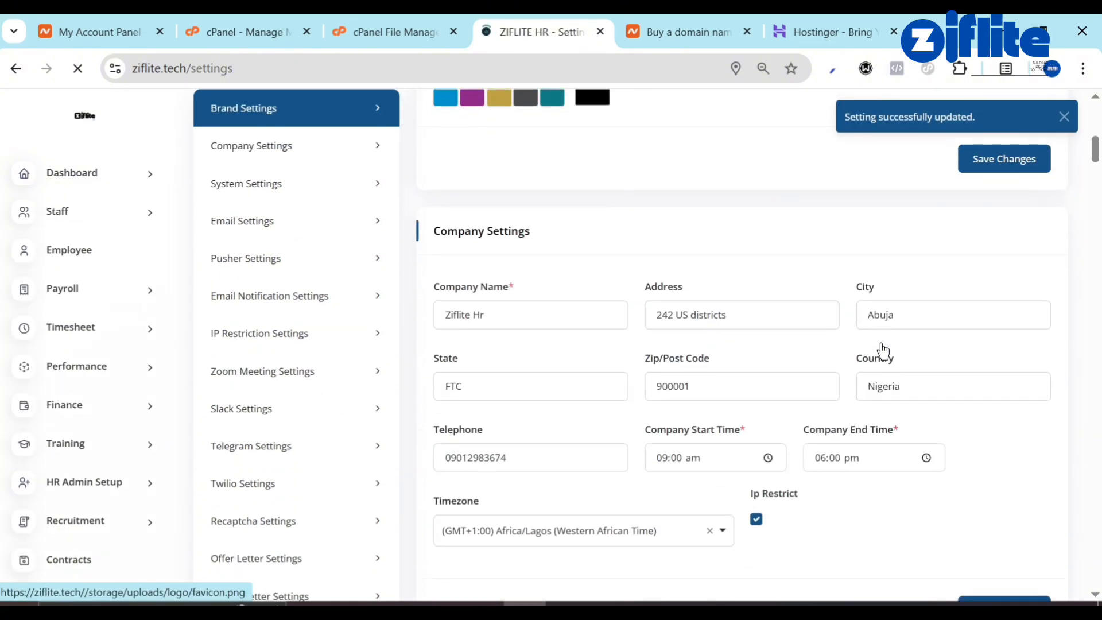
{"action": "scroll", "coordinate": [710, 323], "scroll_direction": "down", "scroll_amount": 5}
{"action": "scroll", "coordinate": [711, 327], "scroll_direction": "down", "scroll_amount": 3}
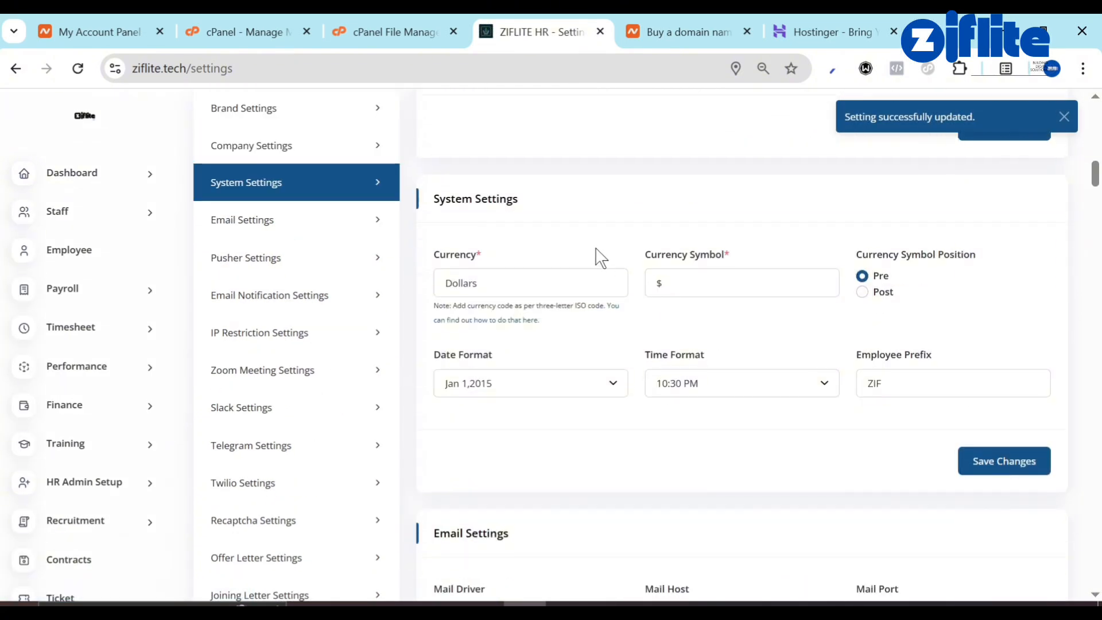
{"action": "scroll", "coordinate": [515, 365], "scroll_direction": "down", "scroll_amount": 5}
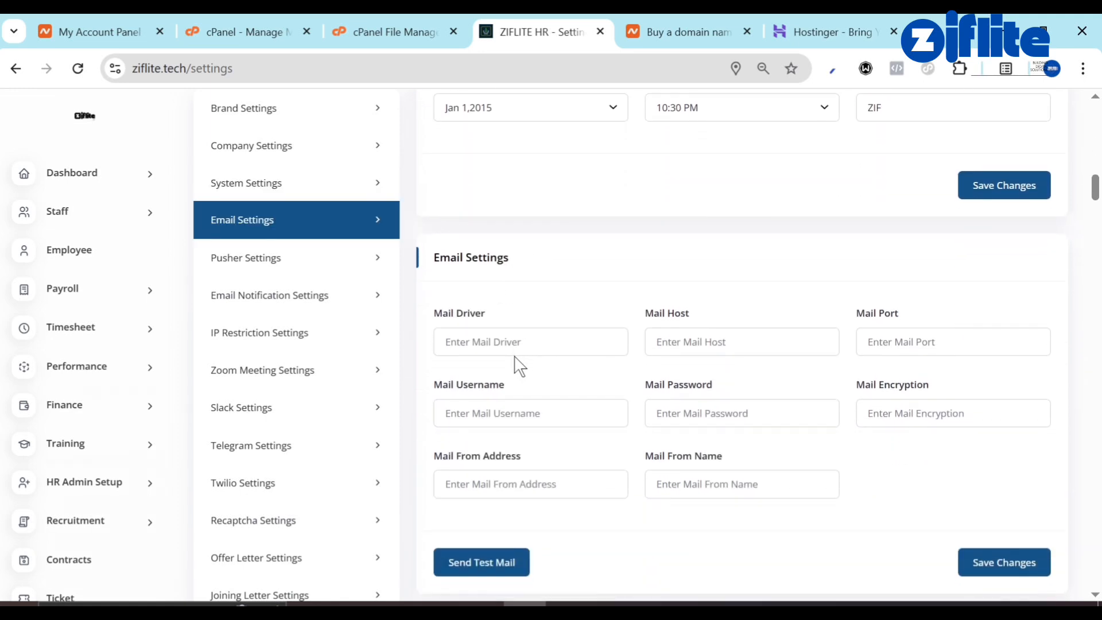
Switch to the cPanel tab and open Email Accounts by searching tools for 'email'.
{"action": "left_click", "coordinate": [383, 17]}
{"action": "left_click", "coordinate": [287, 17]}
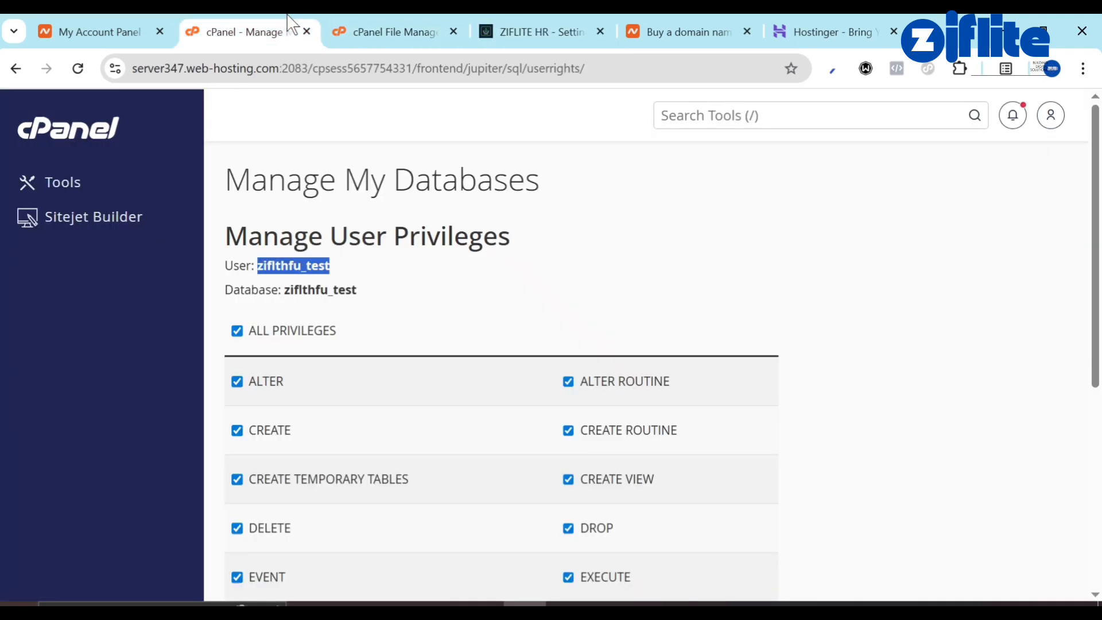
{"action": "left_click_drag", "start_coordinate": [289, 21], "coordinate": [372, 25]}
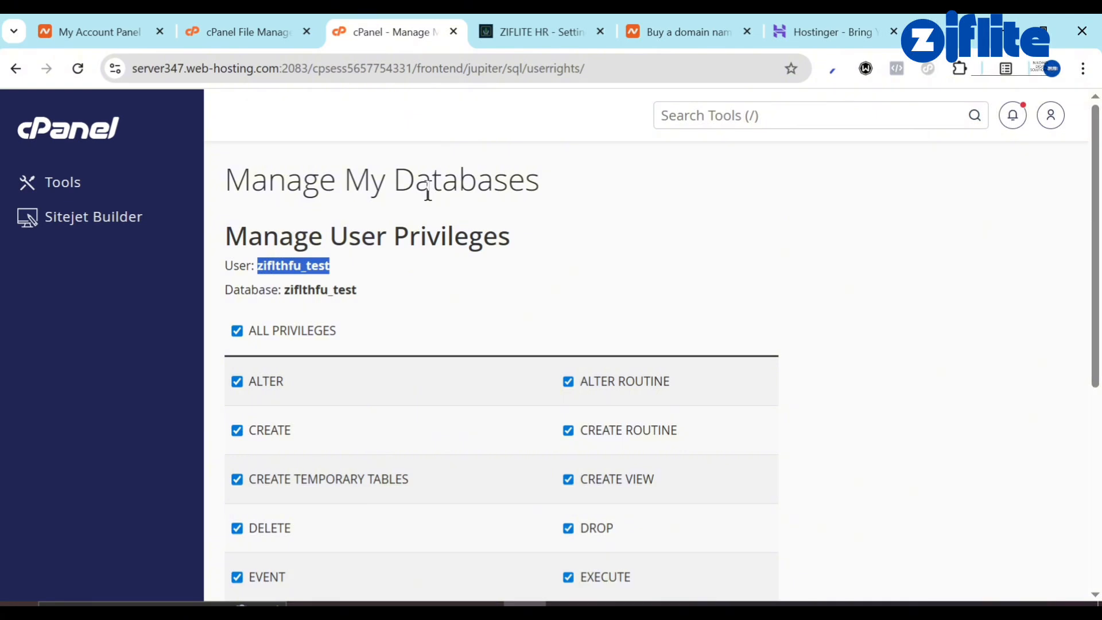
{"action": "left_click", "coordinate": [754, 123]}
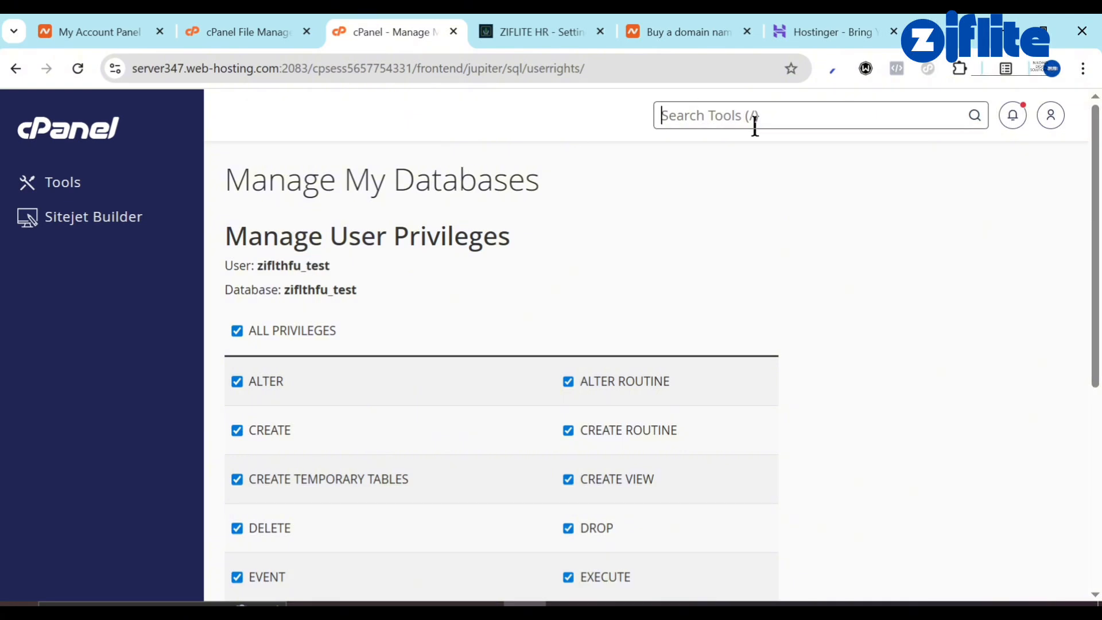
{"action": "type", "text": "email"}
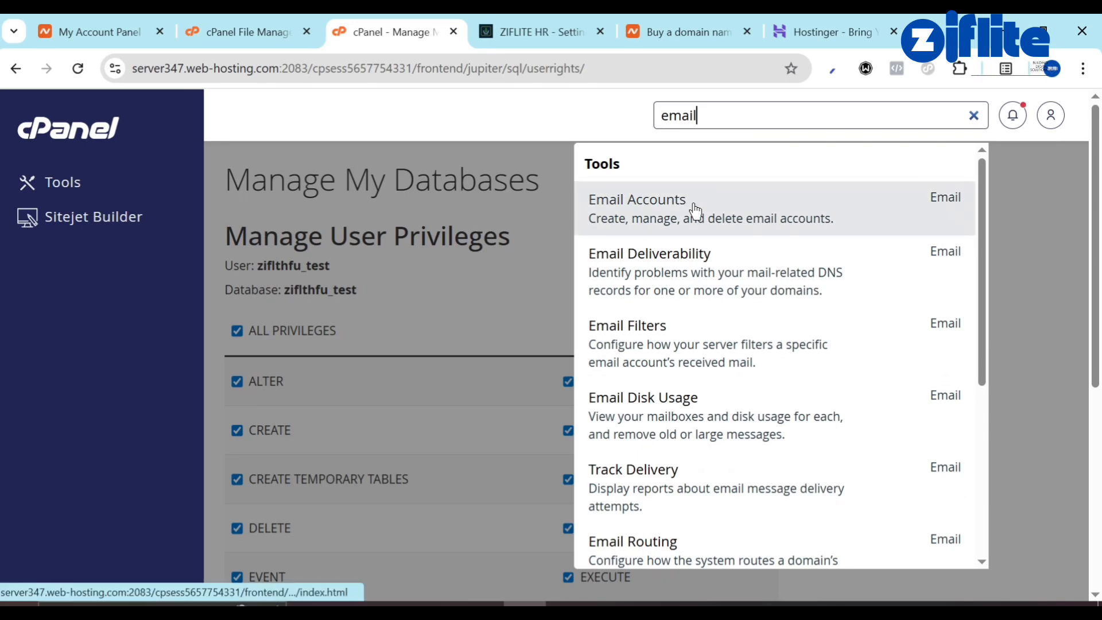
{"action": "left_click", "coordinate": [694, 210]}
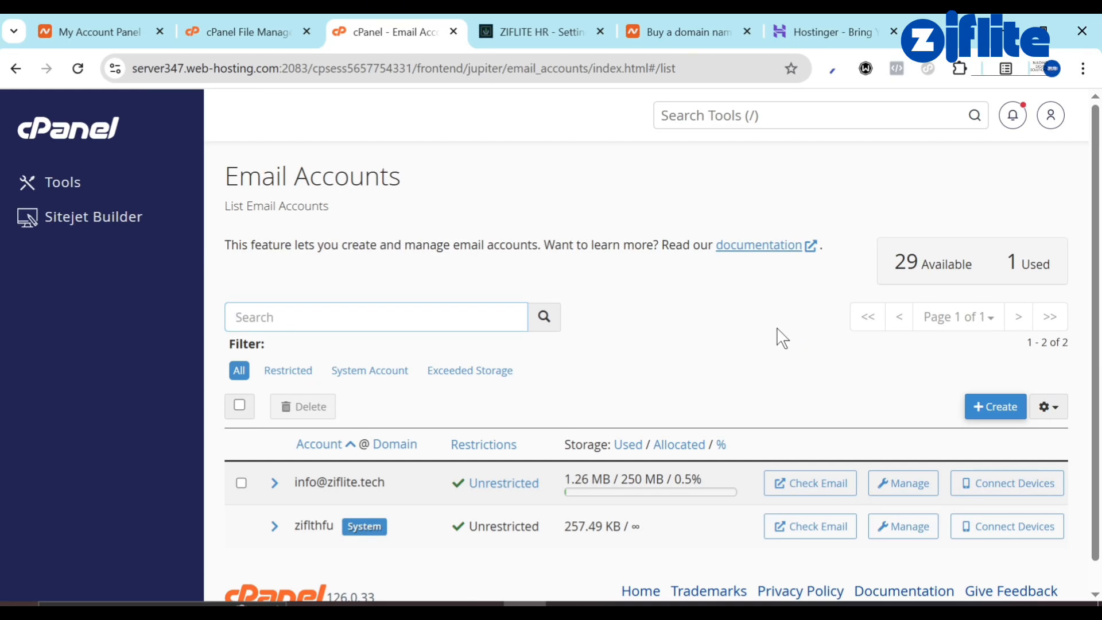
{"action": "left_click", "coordinate": [979, 411]}
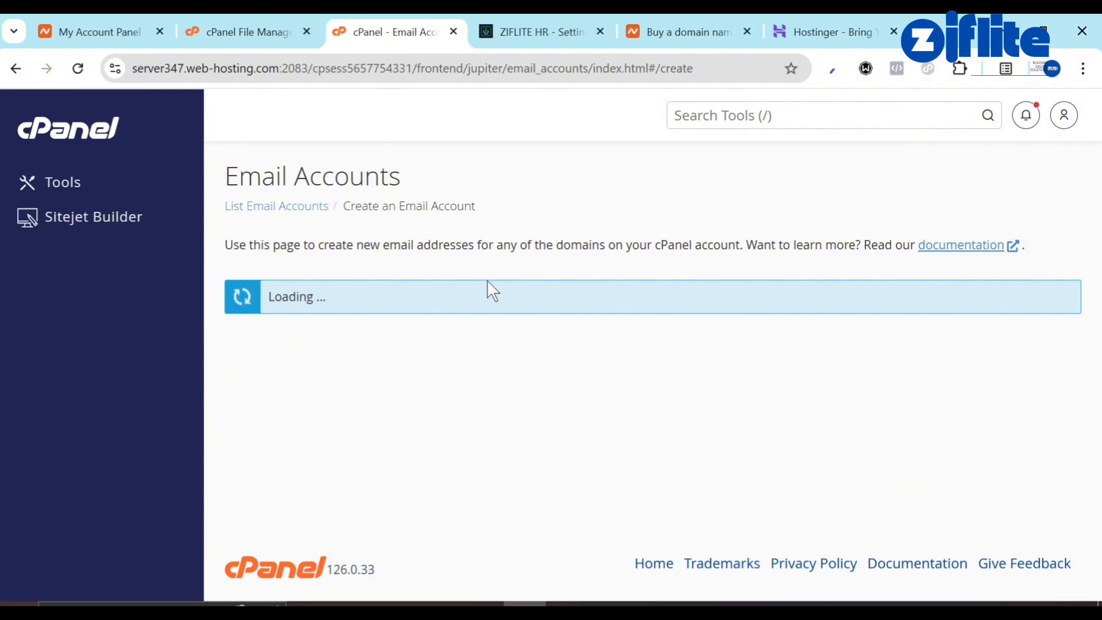
{"action": "left_click", "coordinate": [359, 463]}
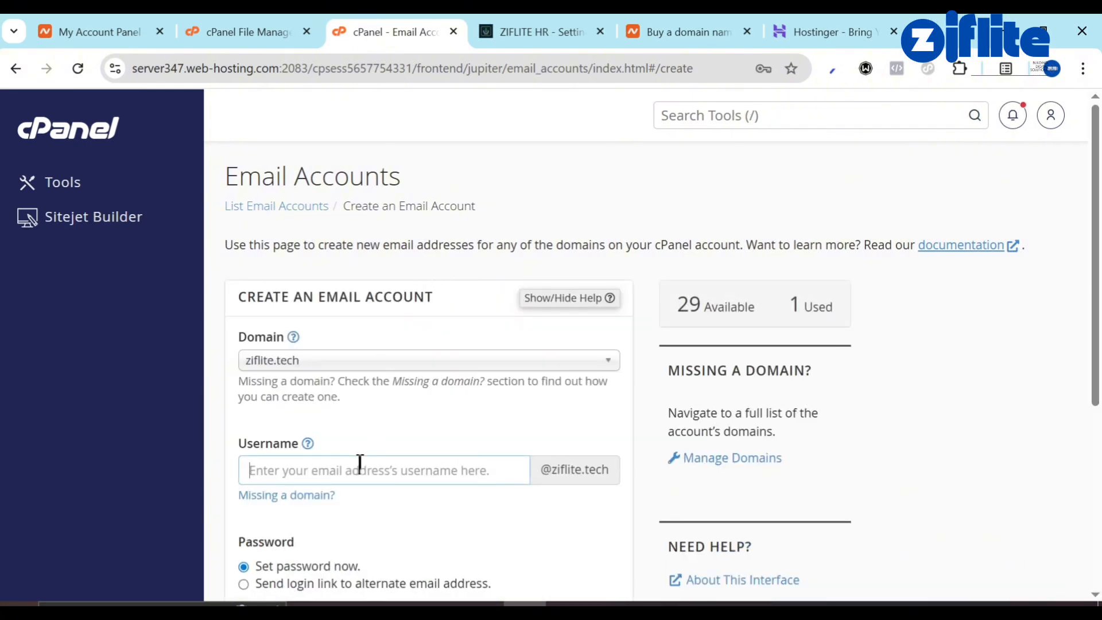
{"action": "type", "text": "test"}
{"action": "scroll", "coordinate": [453, 499], "scroll_direction": "down", "scroll_amount": 3}
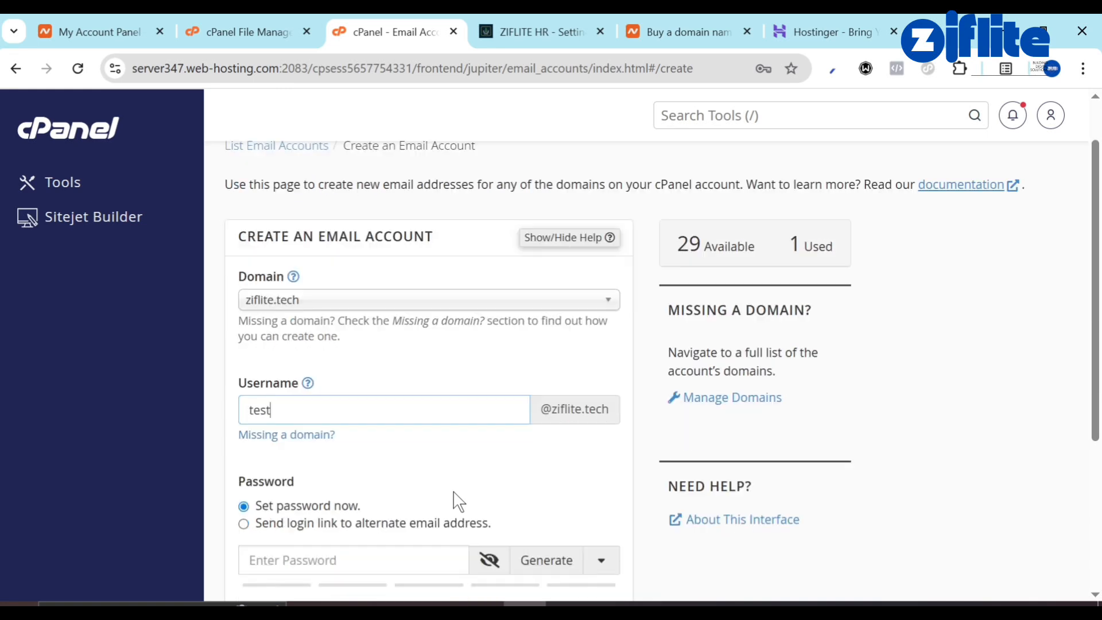
{"action": "scroll", "coordinate": [574, 353], "scroll_direction": "down", "scroll_amount": 1}
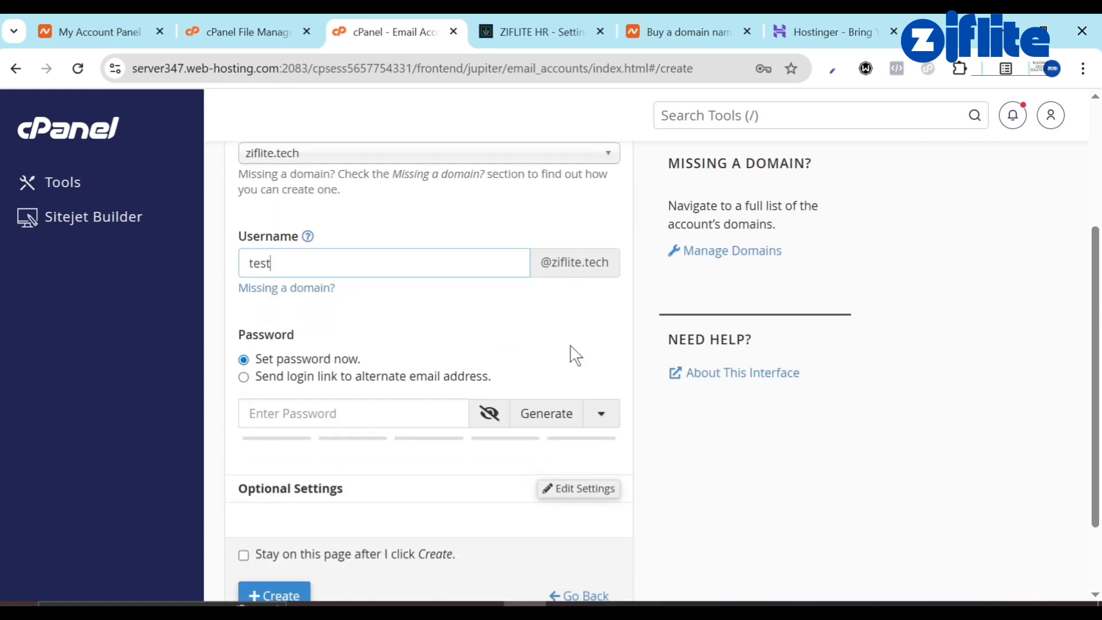
{"action": "left_click", "coordinate": [525, 415]}
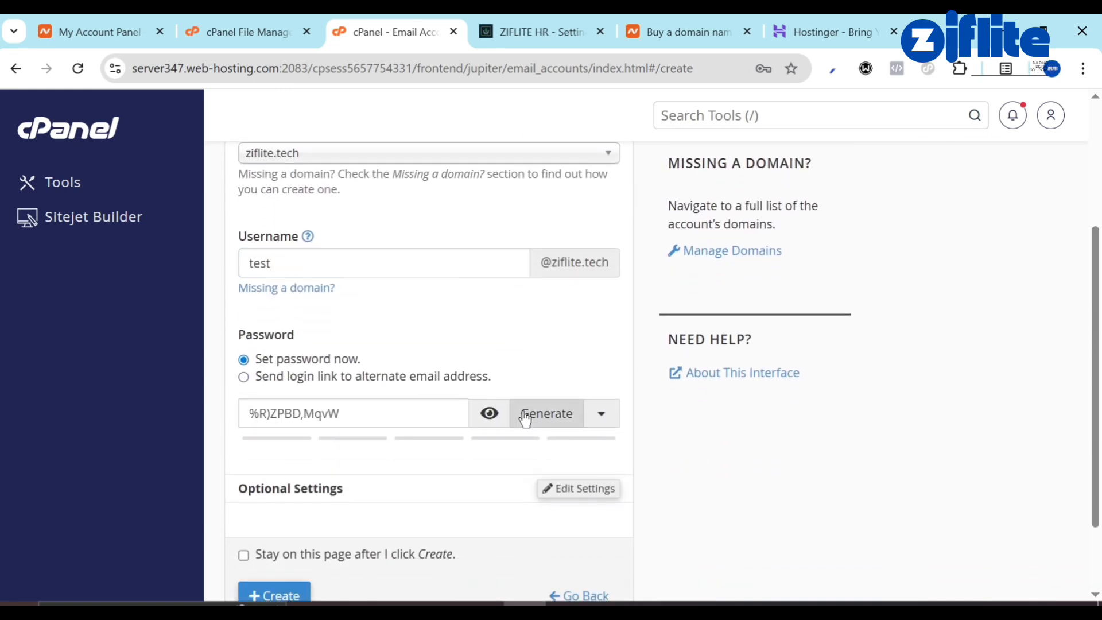
{"action": "left_click", "coordinate": [414, 406]}
{"action": "key", "text": "ctrl+a"}
{"action": "key", "text": "ctrl+x"}
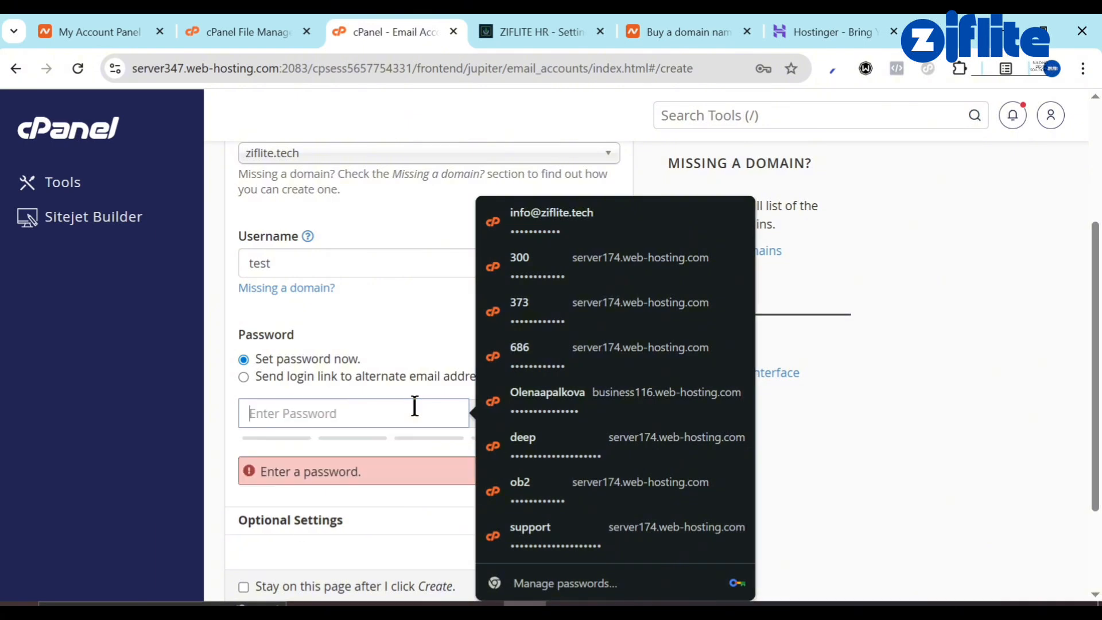
{"action": "key", "text": "ctrl+v"}
{"action": "scroll", "coordinate": [329, 457], "scroll_direction": "down", "scroll_amount": 2}
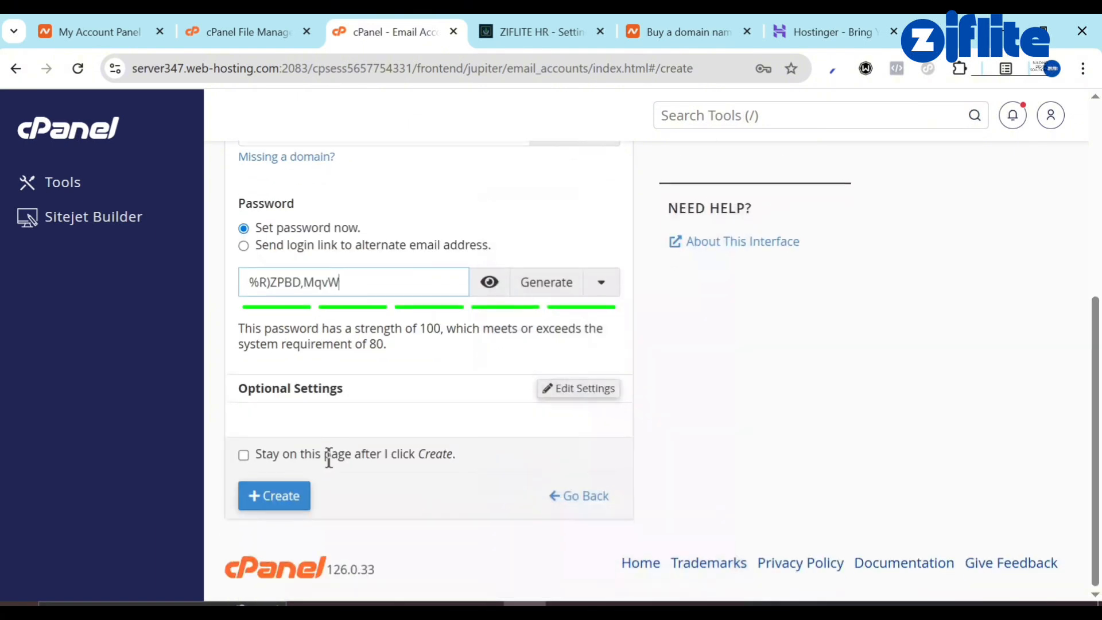
{"action": "left_click", "coordinate": [281, 492]}
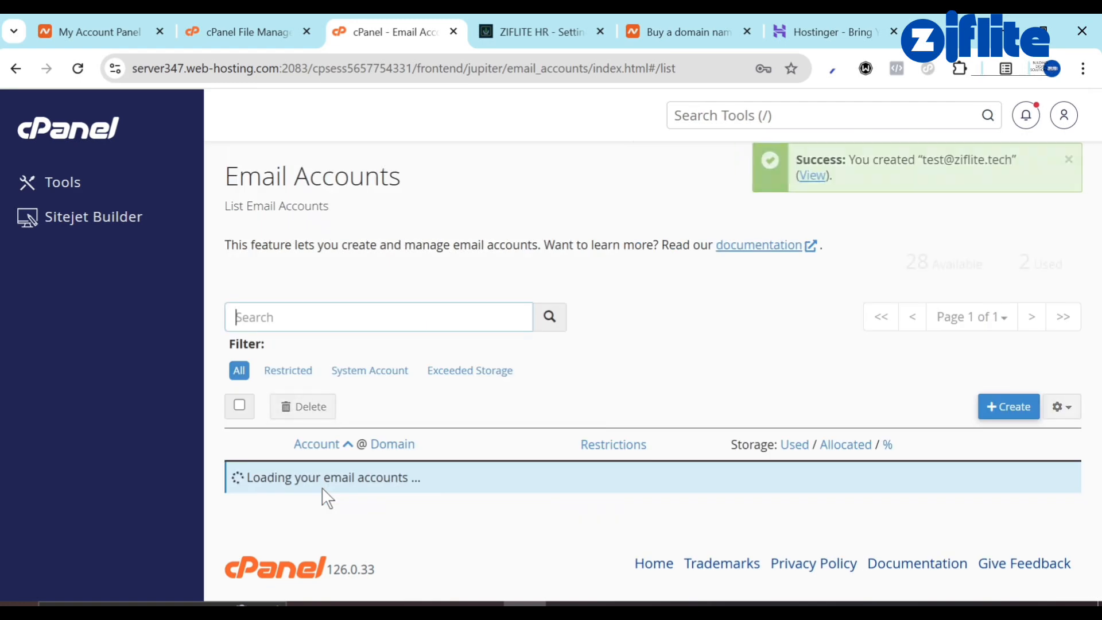
Paste the generated password into Ziflite HR's Mail Password field, then return to cPanel.
{"action": "left_click", "coordinate": [539, 23]}
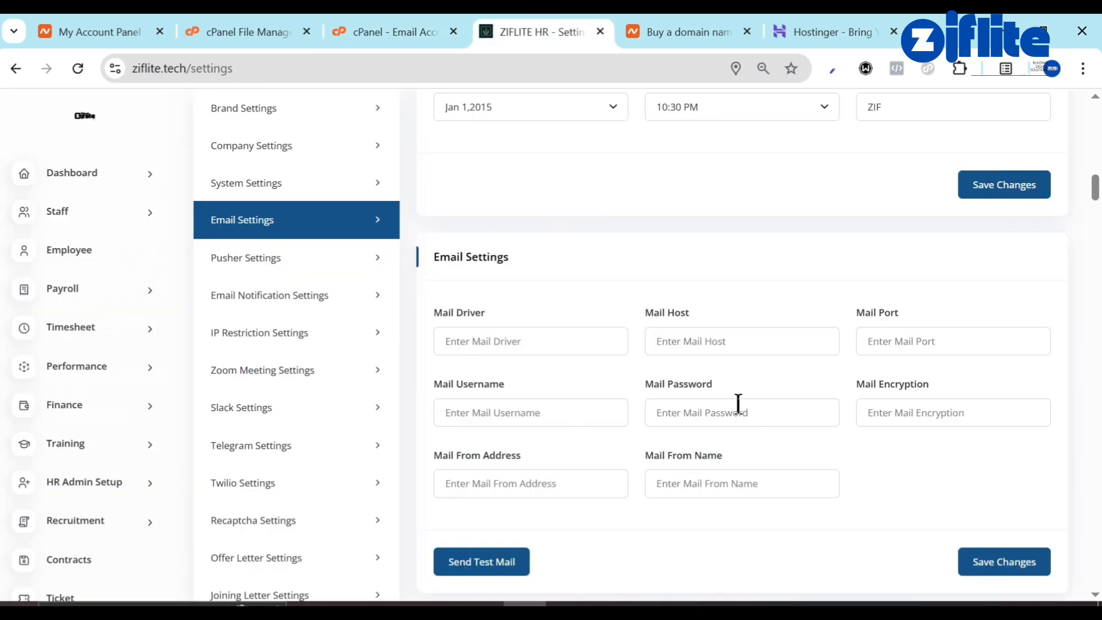
{"action": "left_click", "coordinate": [696, 416]}
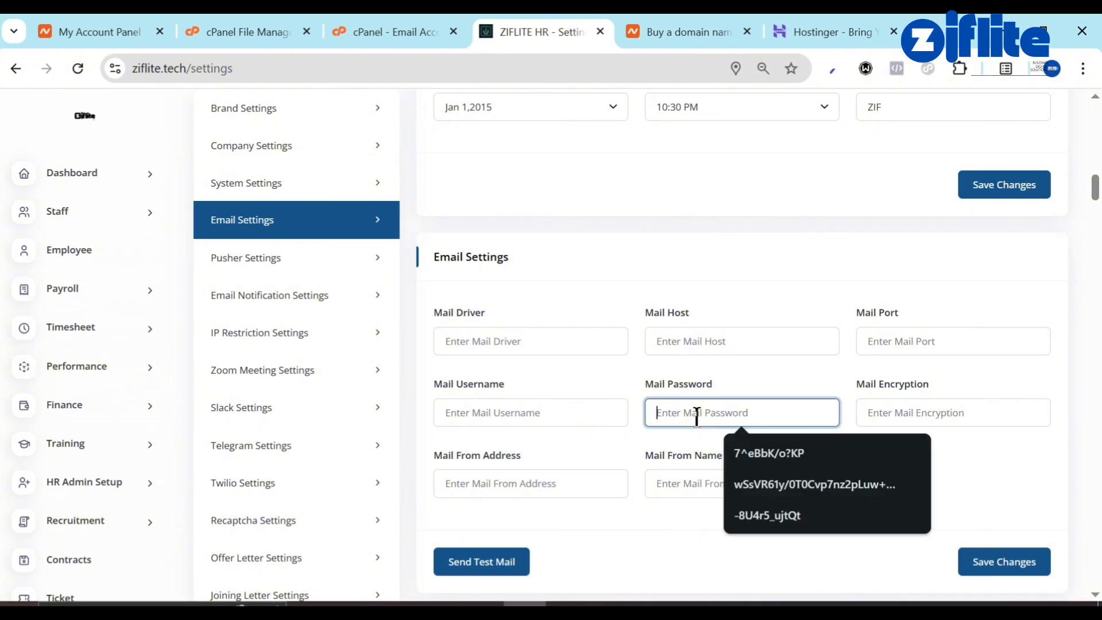
{"action": "key", "text": "ctrl+v"}
{"action": "left_click", "coordinate": [394, 14]}
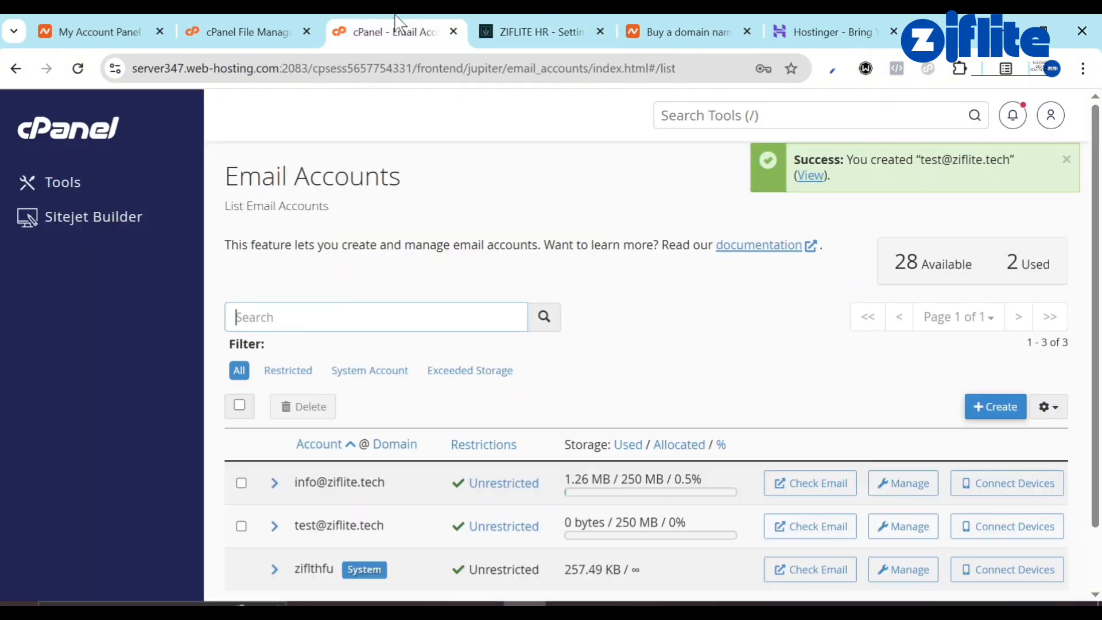
{"action": "scroll", "coordinate": [423, 327], "scroll_direction": "down", "scroll_amount": 2}
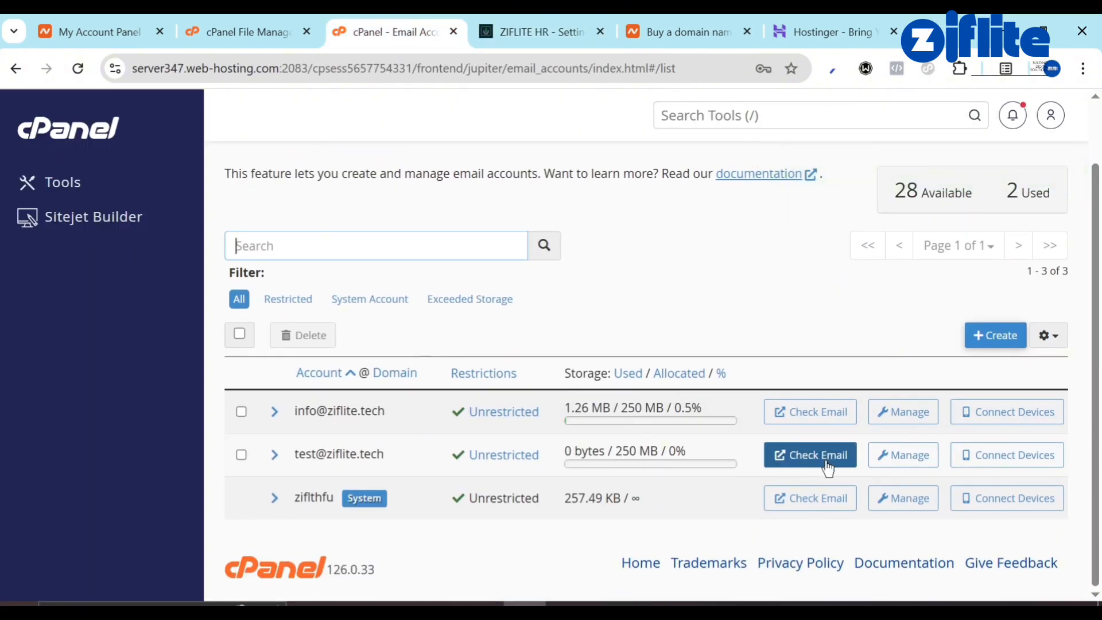
{"action": "left_click", "coordinate": [851, 467]}
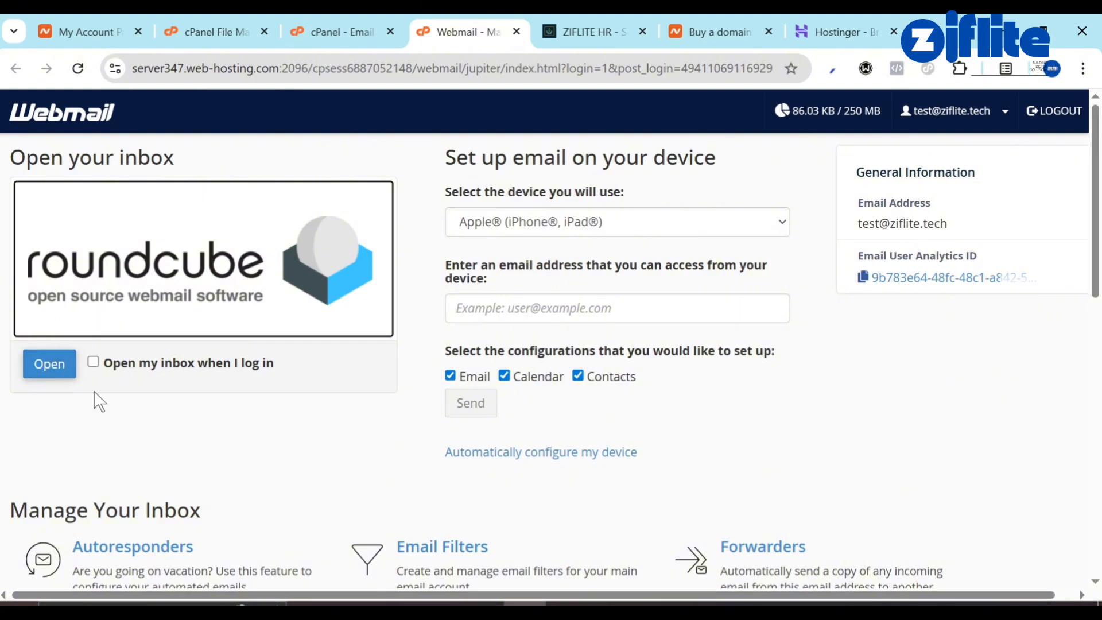
{"action": "scroll", "coordinate": [109, 436], "scroll_direction": "down", "scroll_amount": 10}
{"action": "scroll", "coordinate": [118, 456], "scroll_direction": "down", "scroll_amount": 3}
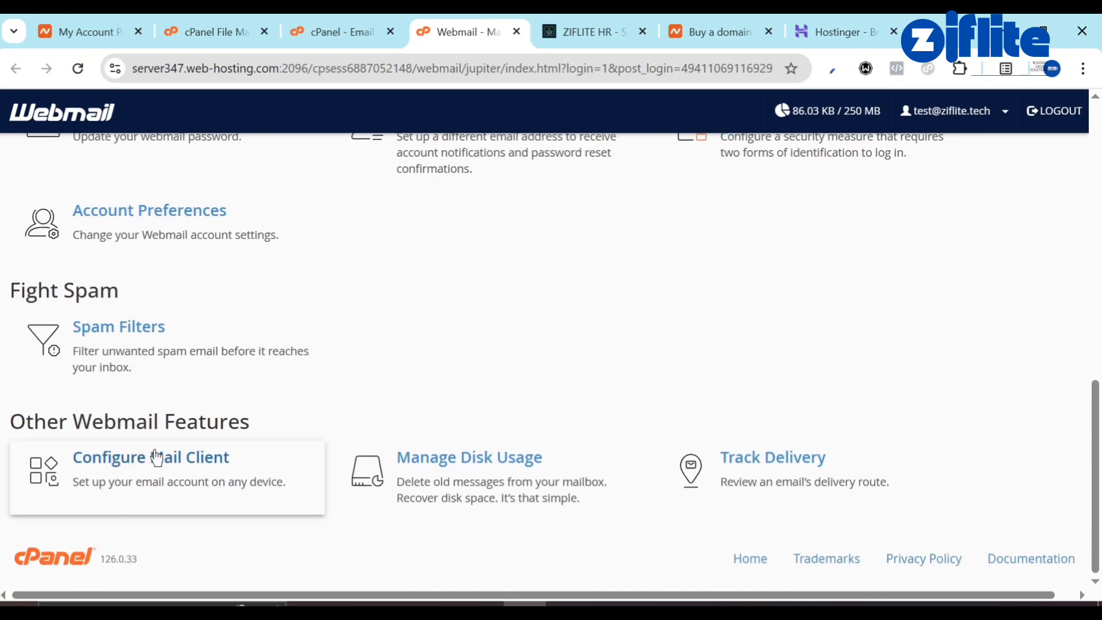
{"action": "left_click", "coordinate": [133, 469]}
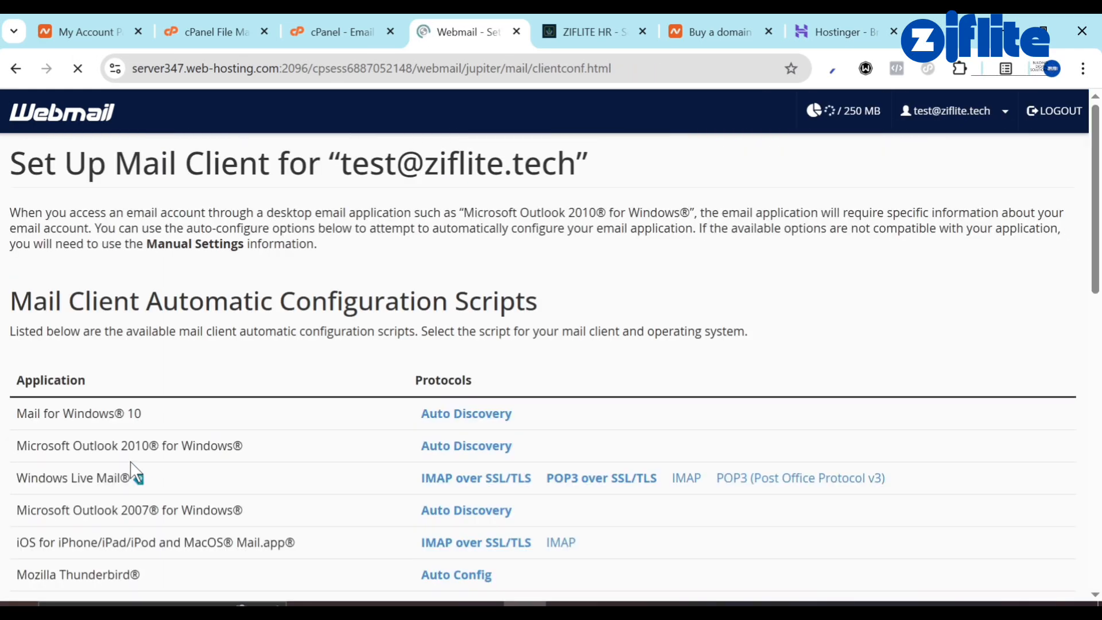
{"action": "scroll", "coordinate": [167, 399], "scroll_direction": "down", "scroll_amount": 10}
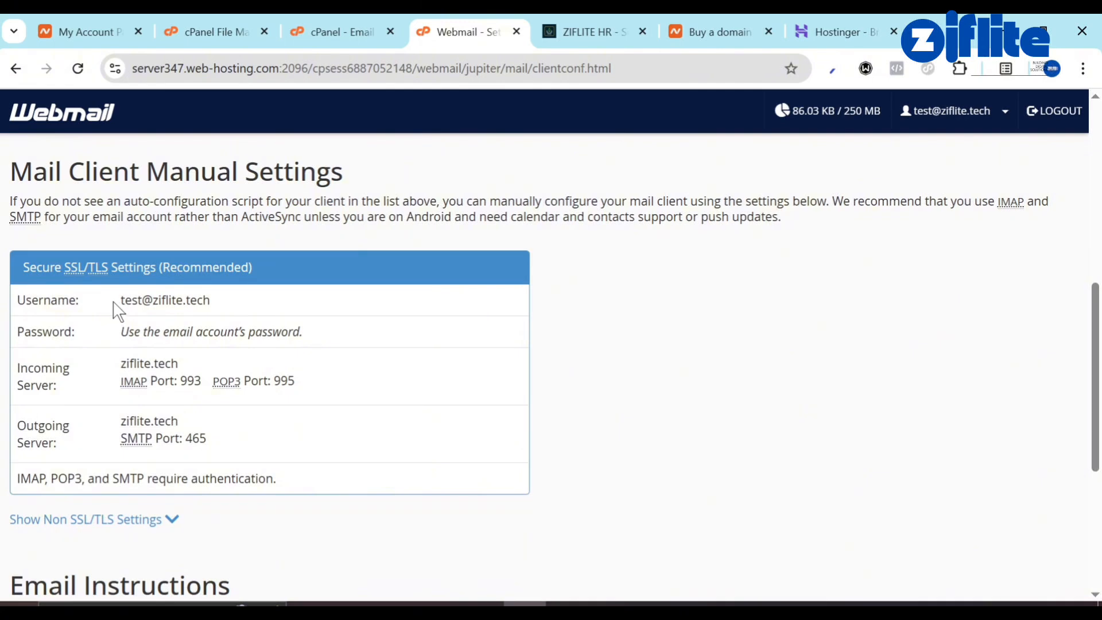
{"action": "left_click_drag", "start_coordinate": [121, 301], "coordinate": [212, 302]}
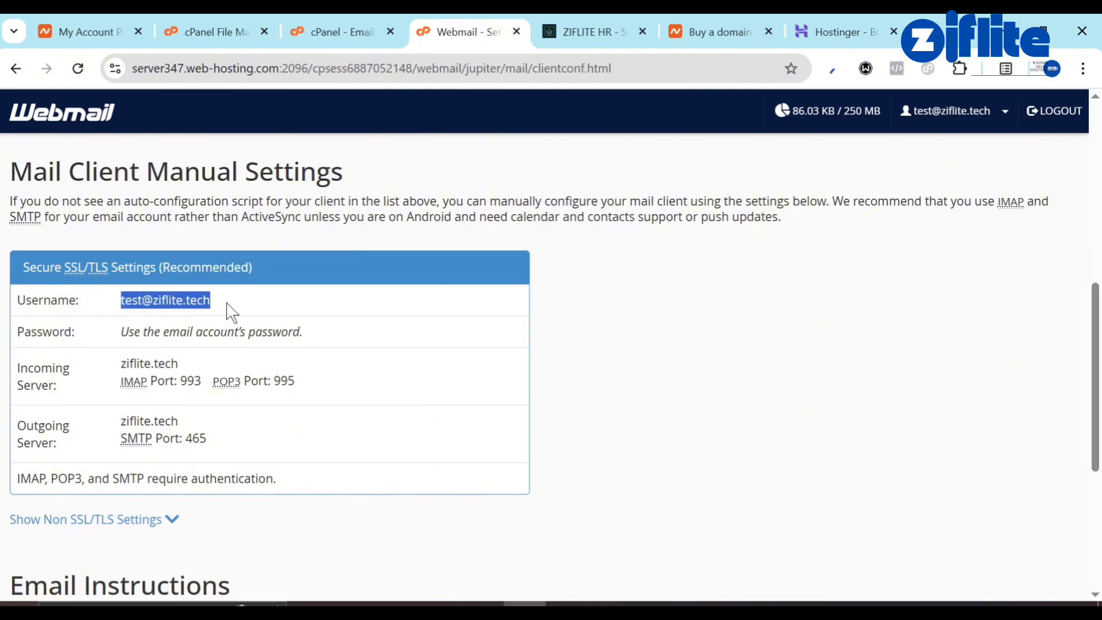
{"action": "left_click", "coordinate": [613, 23]}
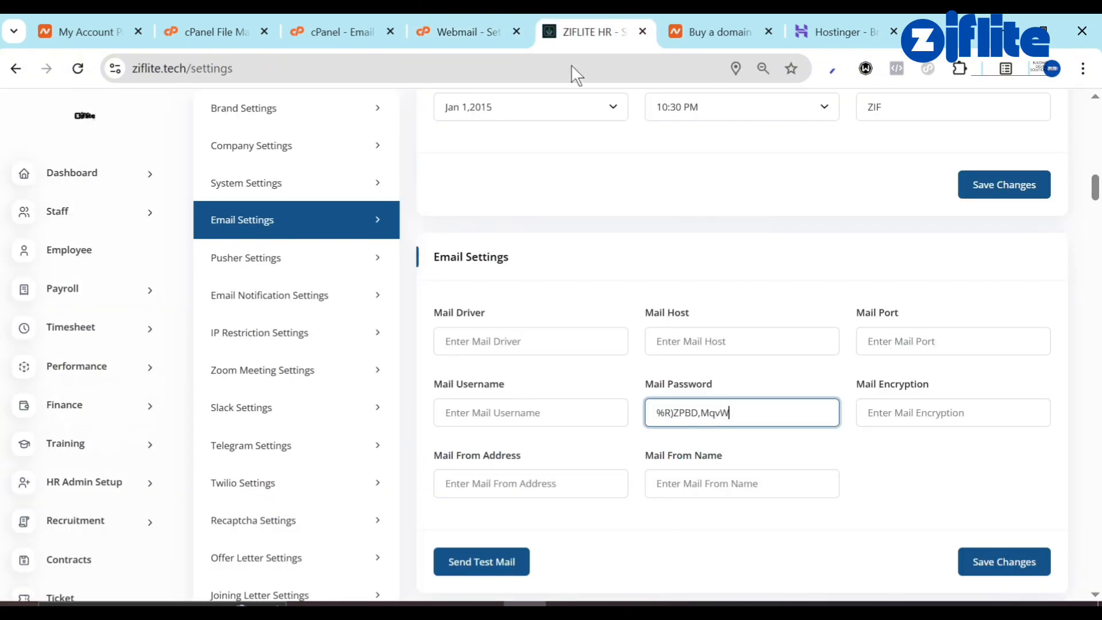
{"action": "left_click", "coordinate": [513, 409]}
{"action": "key", "text": "ctrl+v"}
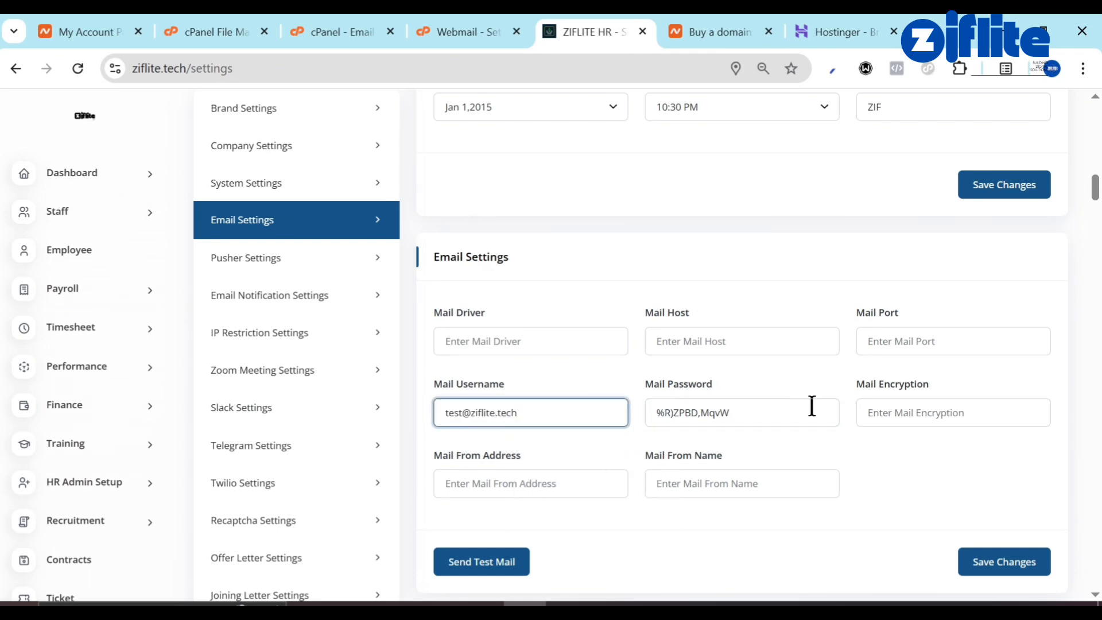
{"action": "left_click", "coordinate": [736, 338]}
{"action": "key", "text": "ctrl+v"}
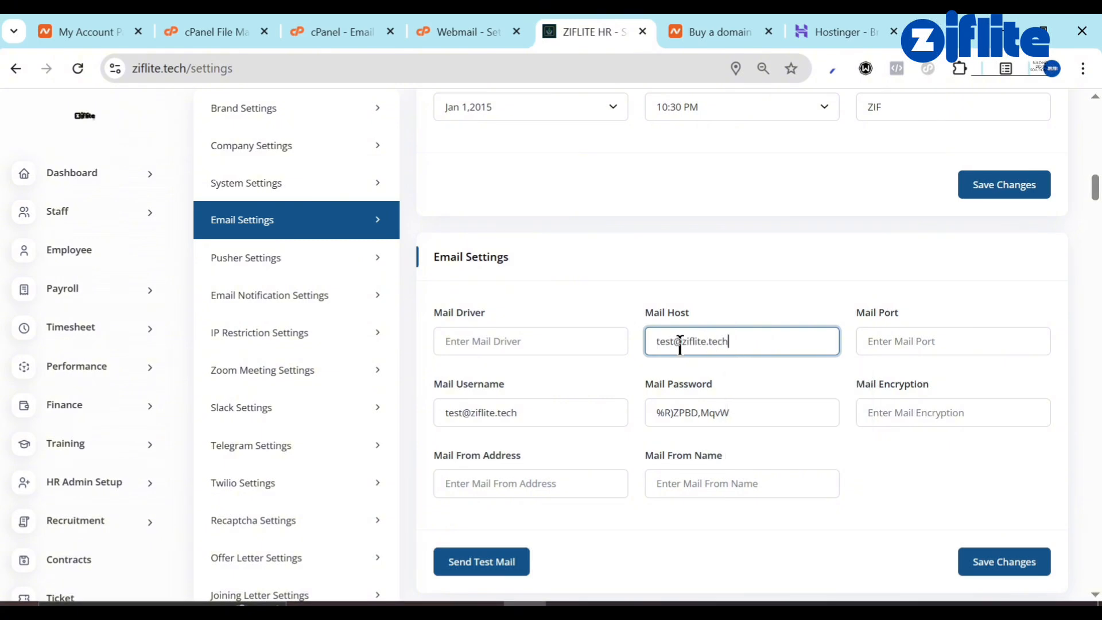
{"action": "left_click_drag", "start_coordinate": [681, 344], "coordinate": [650, 340]}
{"action": "key", "text": "BackSpace"}
{"action": "left_click", "coordinate": [532, 334]}
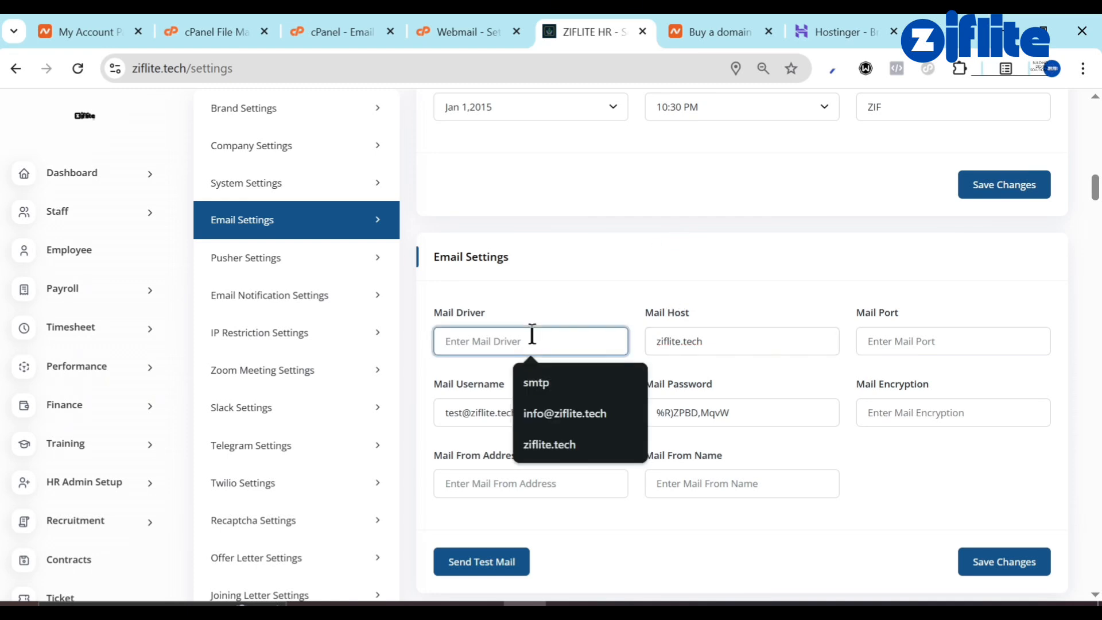
{"action": "type", "text": "smtp"}
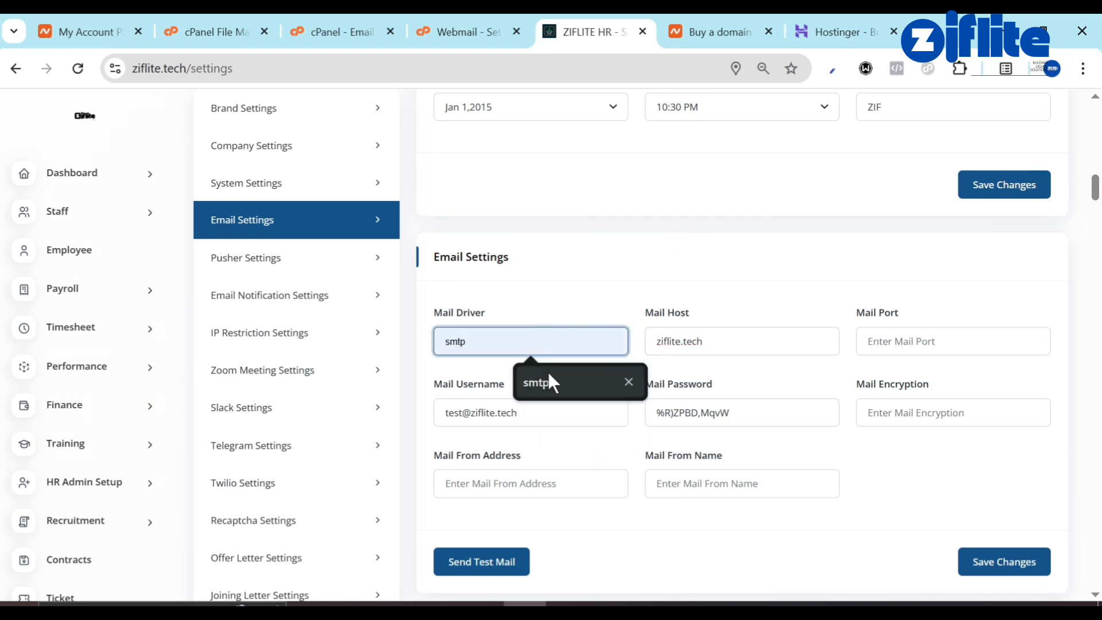
{"action": "left_click", "coordinate": [549, 382]}
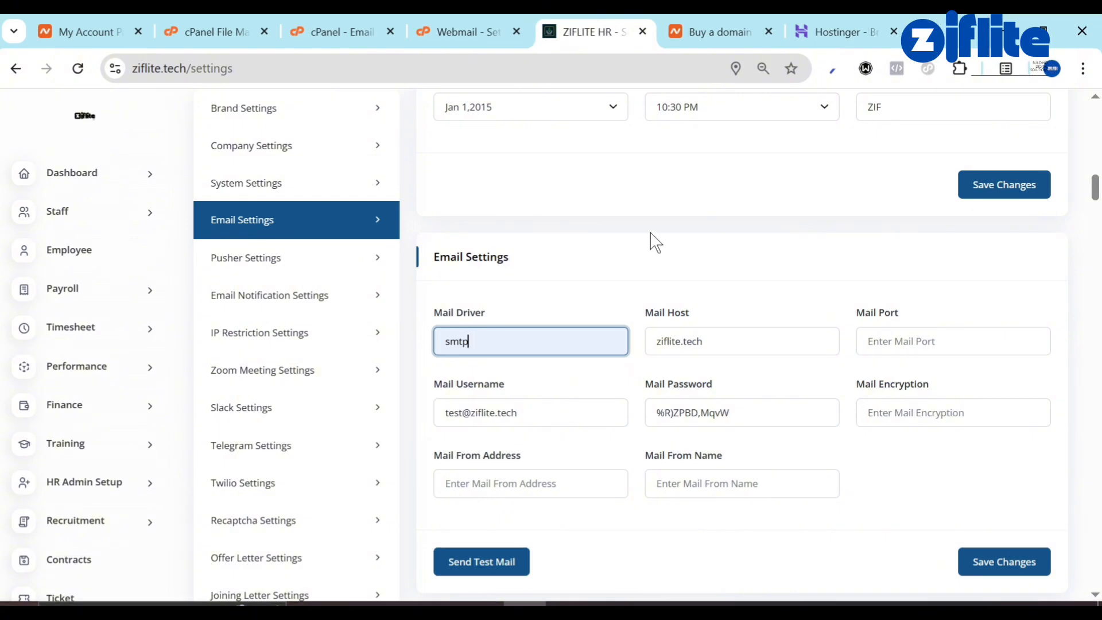
Set mail encryption to ssl and port 465, taken from Webmail's SMTP settings.
{"action": "left_click", "coordinate": [462, 29]}
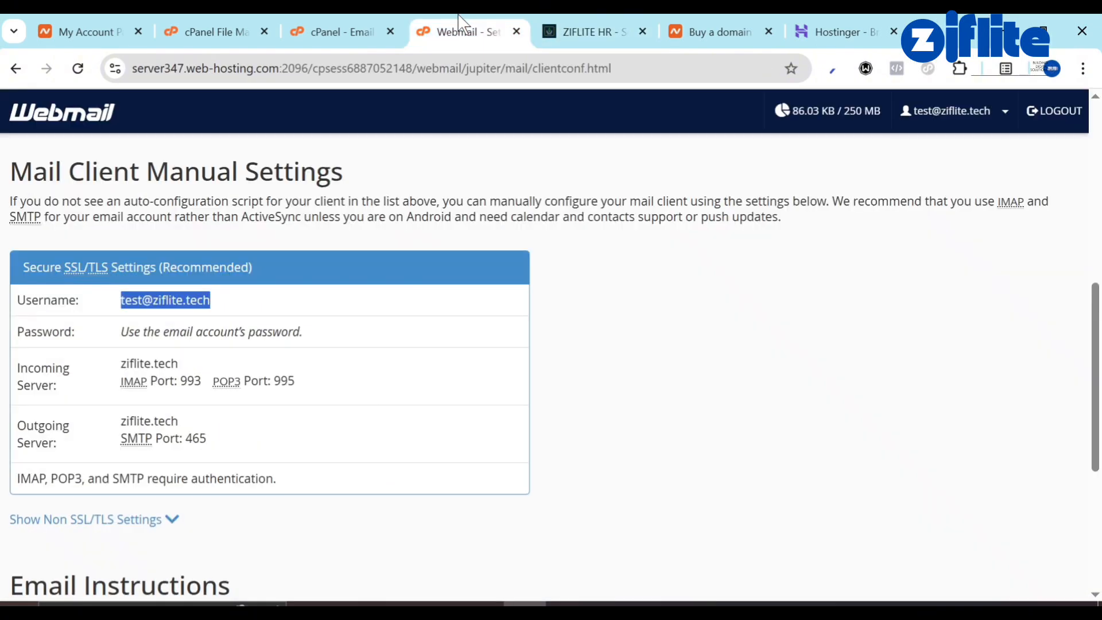
{"action": "double_click", "coordinate": [187, 440]}
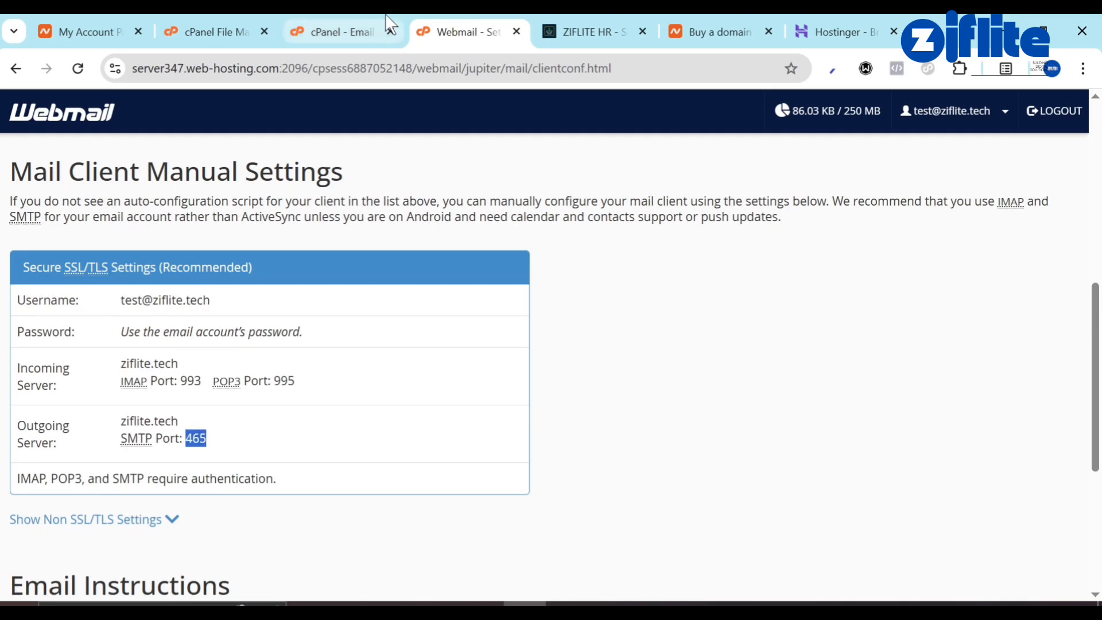
{"action": "left_click", "coordinate": [598, 20]}
{"action": "left_click", "coordinate": [885, 420]}
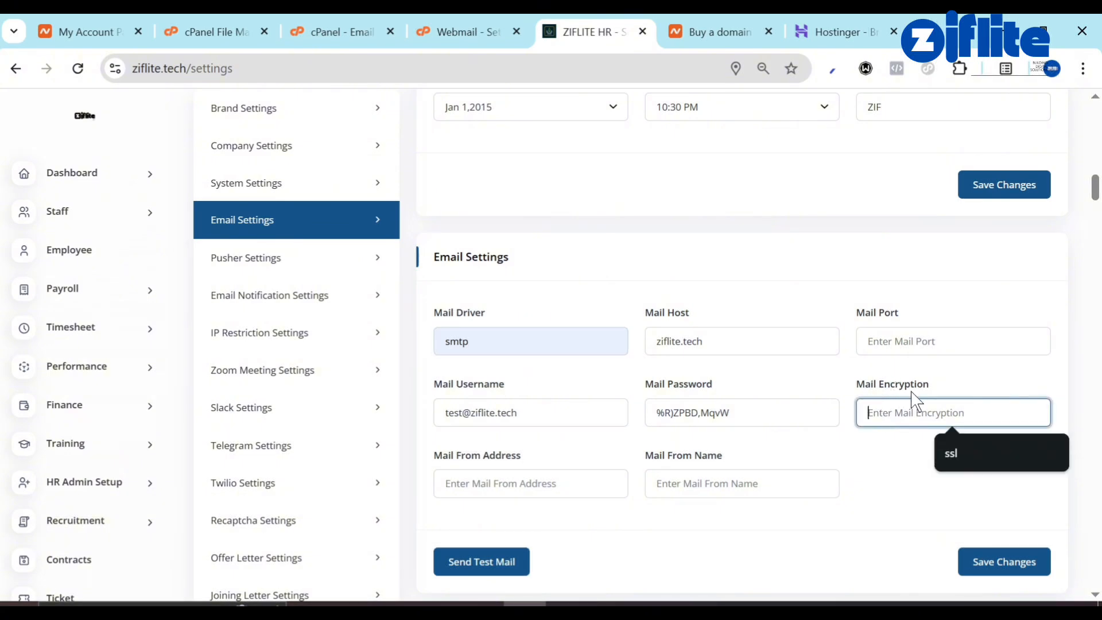
{"action": "left_click", "coordinate": [947, 444]}
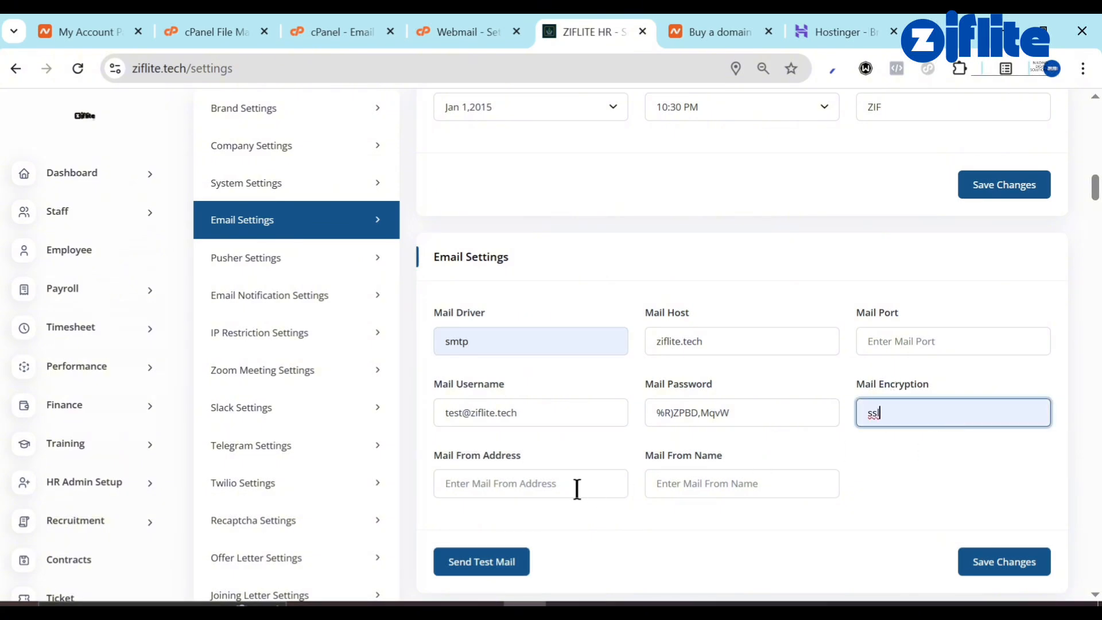
{"action": "left_click", "coordinate": [891, 333]}
{"action": "type", "text": "465"}
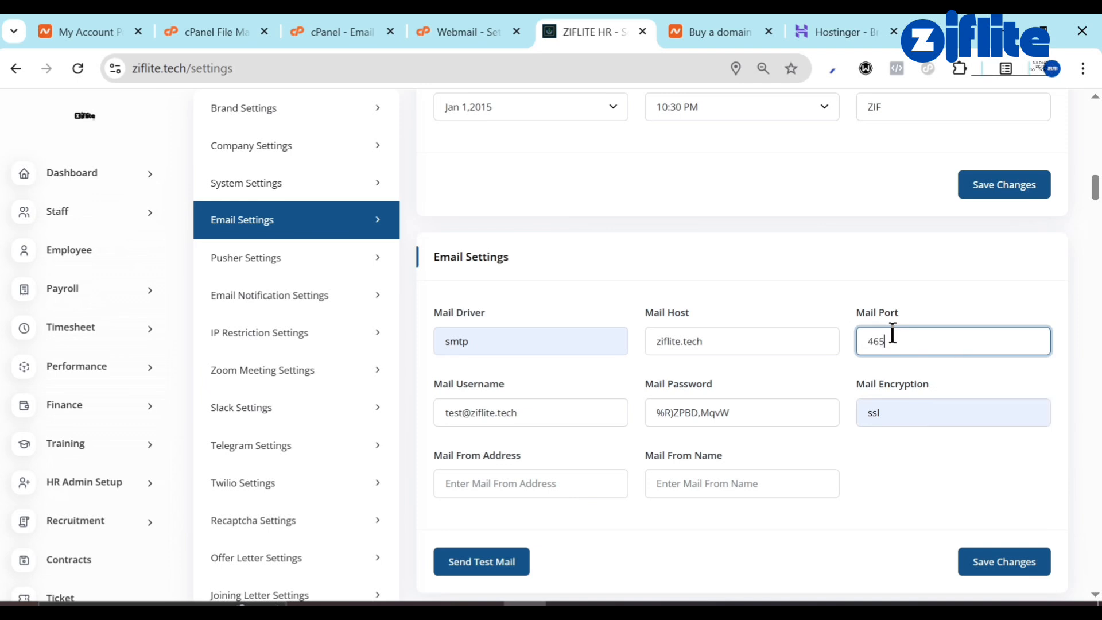
Use the mail account as From Address and Ziflite HR as From Name, then save.
{"action": "left_click", "coordinate": [505, 478]}
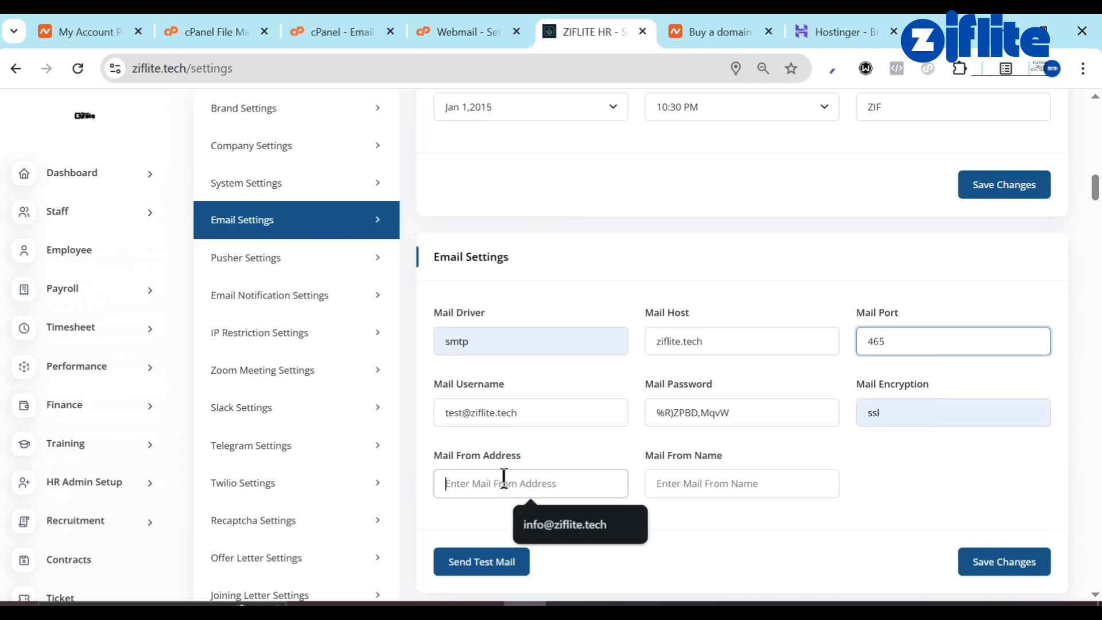
{"action": "triple_click", "coordinate": [532, 410]}
{"action": "key", "text": "ctrl+c"}
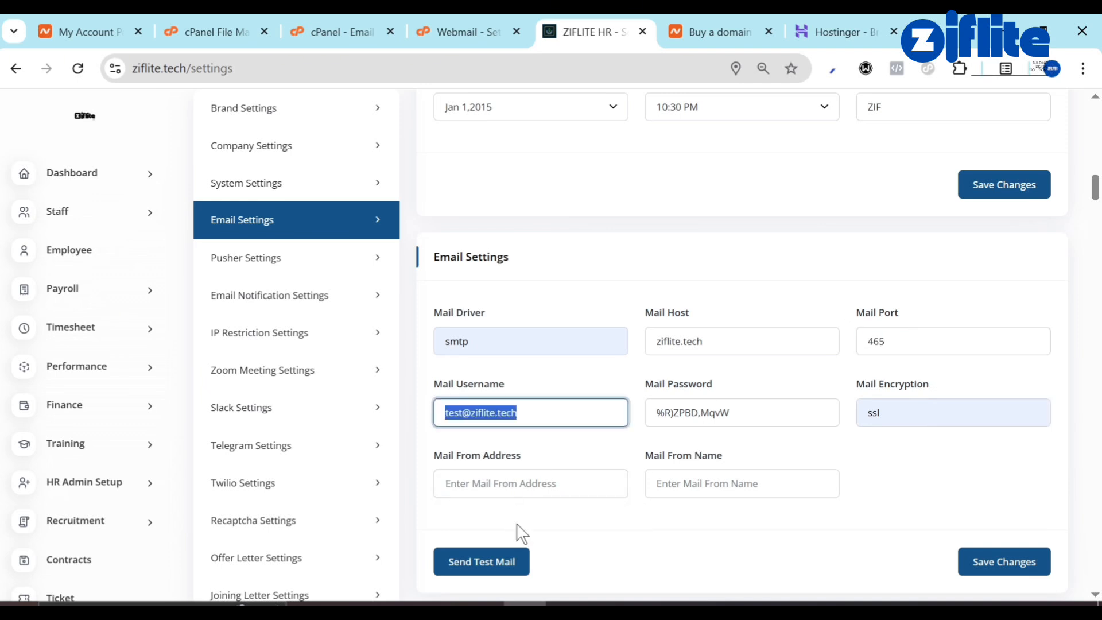
{"action": "left_click", "coordinate": [507, 479]}
{"action": "key", "text": "ctrl+v"}
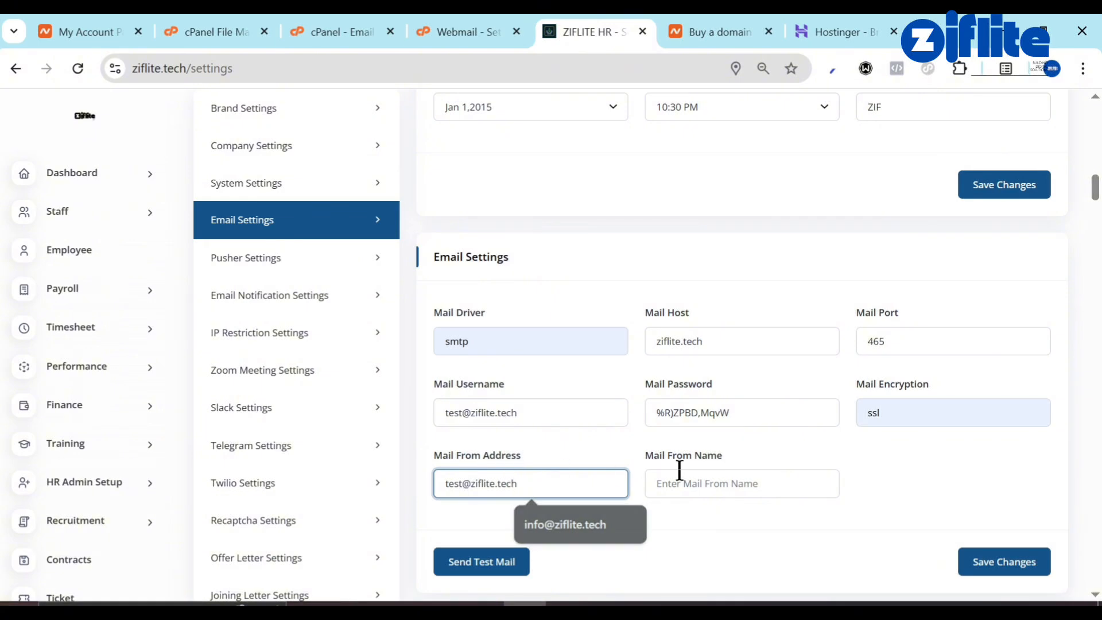
{"action": "left_click", "coordinate": [691, 484]}
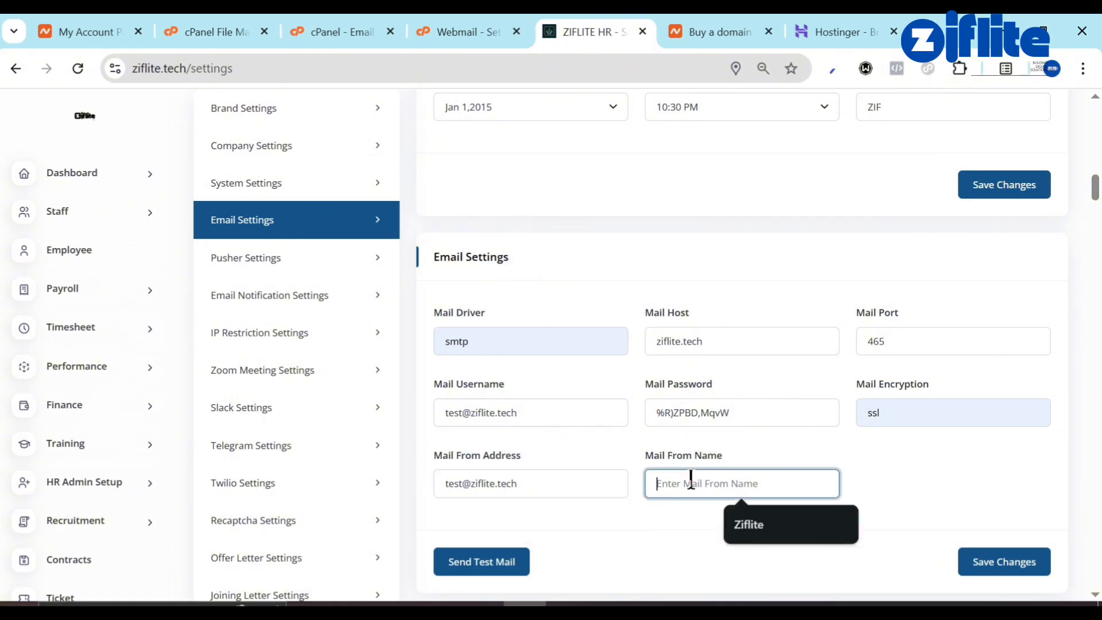
{"action": "left_click", "coordinate": [755, 545]}
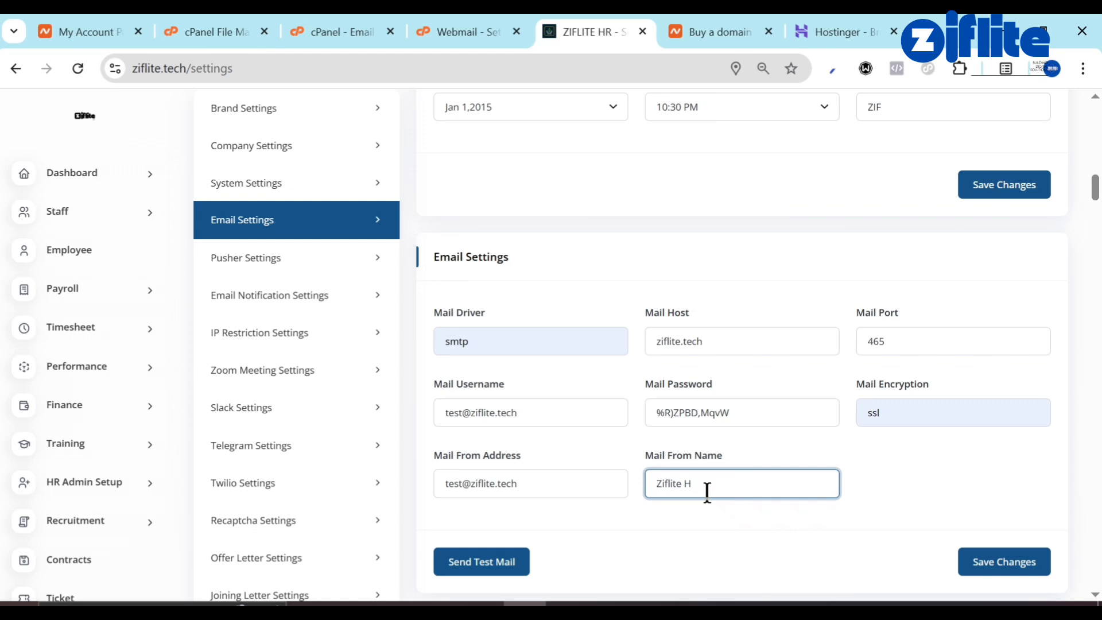
{"action": "scroll", "coordinate": [869, 500], "scroll_direction": "down", "scroll_amount": 3}
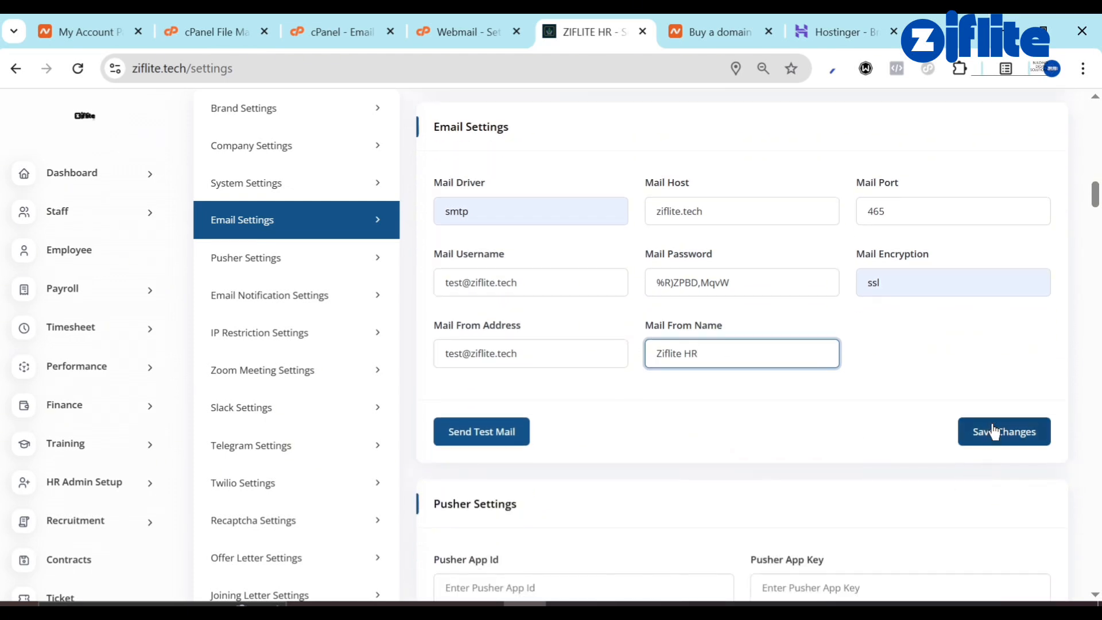
{"action": "left_click", "coordinate": [995, 431]}
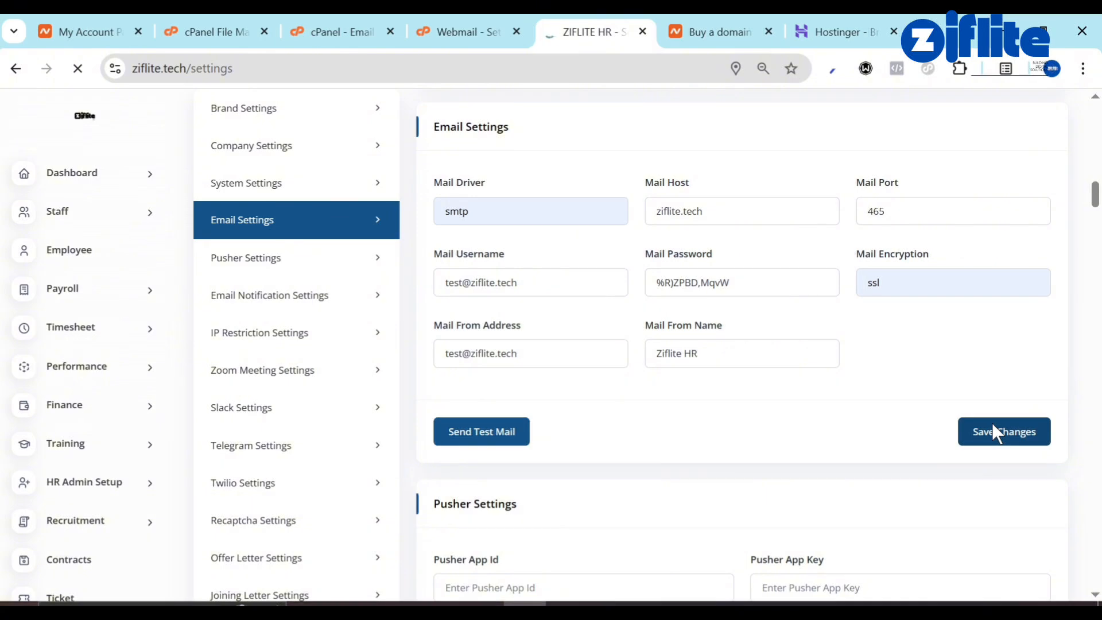
Open a blank tab beside the Ziflite HR tab, then return to the HR Email Settings.
{"action": "left_click", "coordinate": [924, 28]}
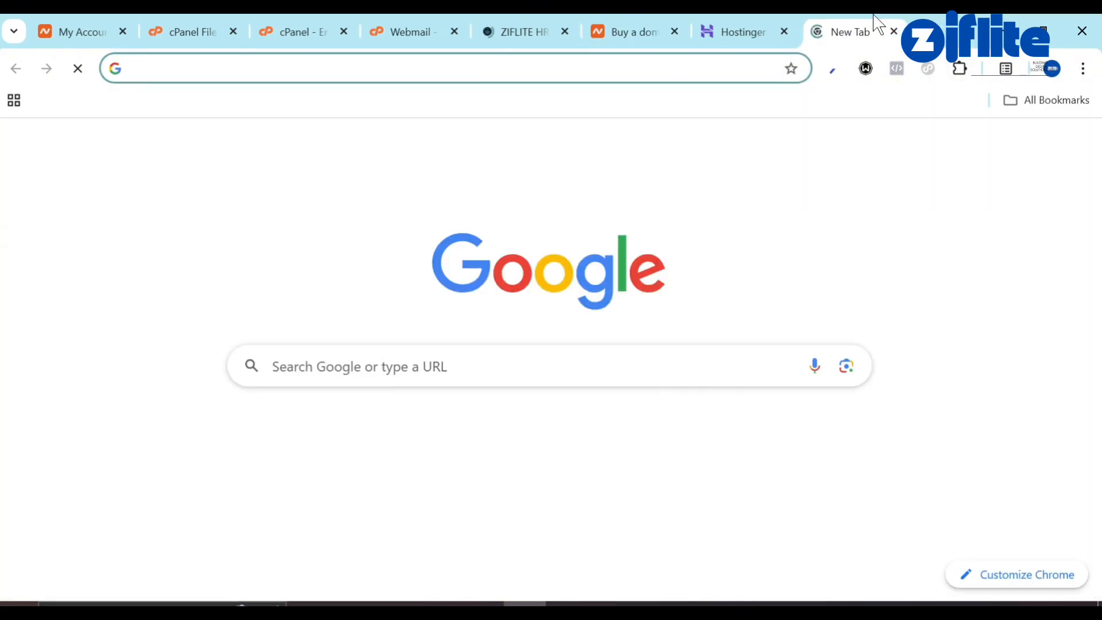
{"action": "left_click_drag", "start_coordinate": [878, 24], "coordinate": [627, 27]}
{"action": "left_click", "coordinate": [535, 31]}
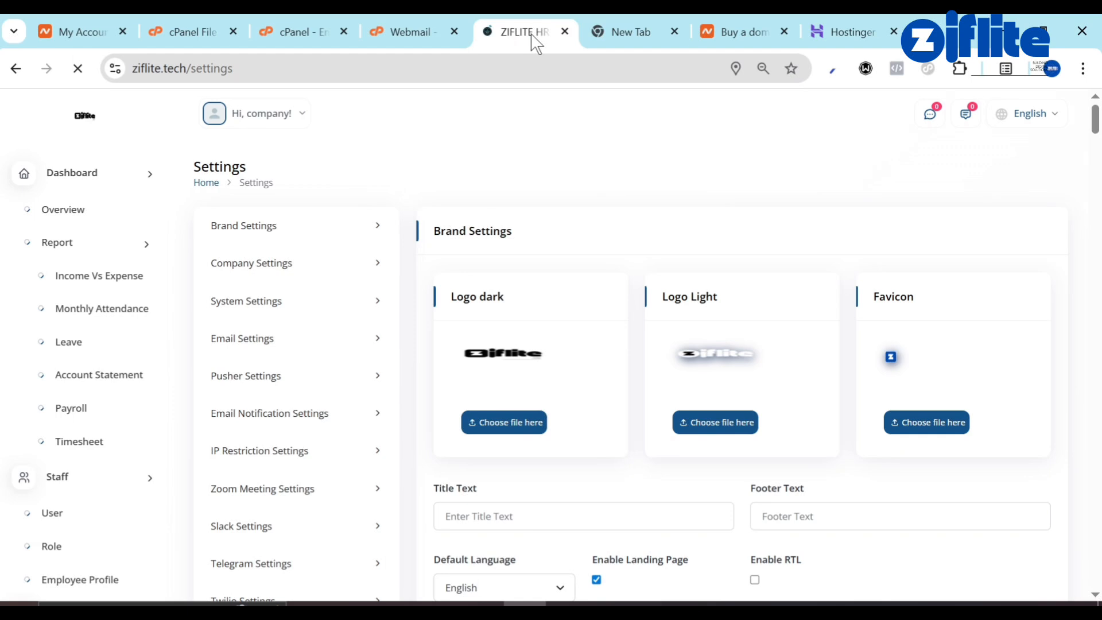
{"action": "scroll", "coordinate": [572, 390], "scroll_direction": "down", "scroll_amount": 15}
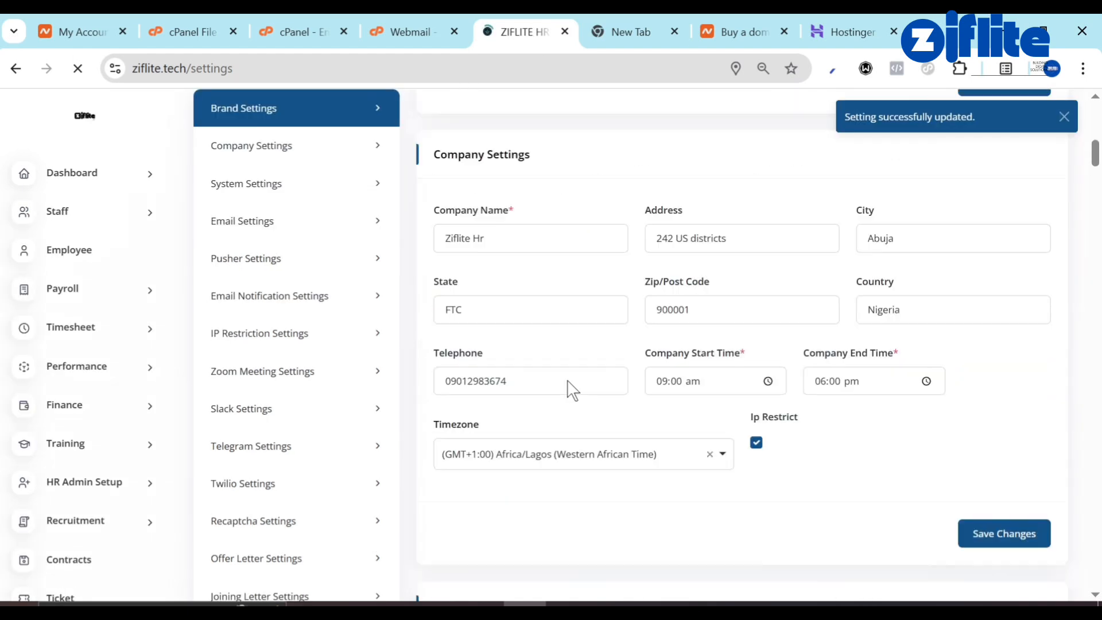
{"action": "scroll", "coordinate": [568, 385], "scroll_direction": "down", "scroll_amount": 6}
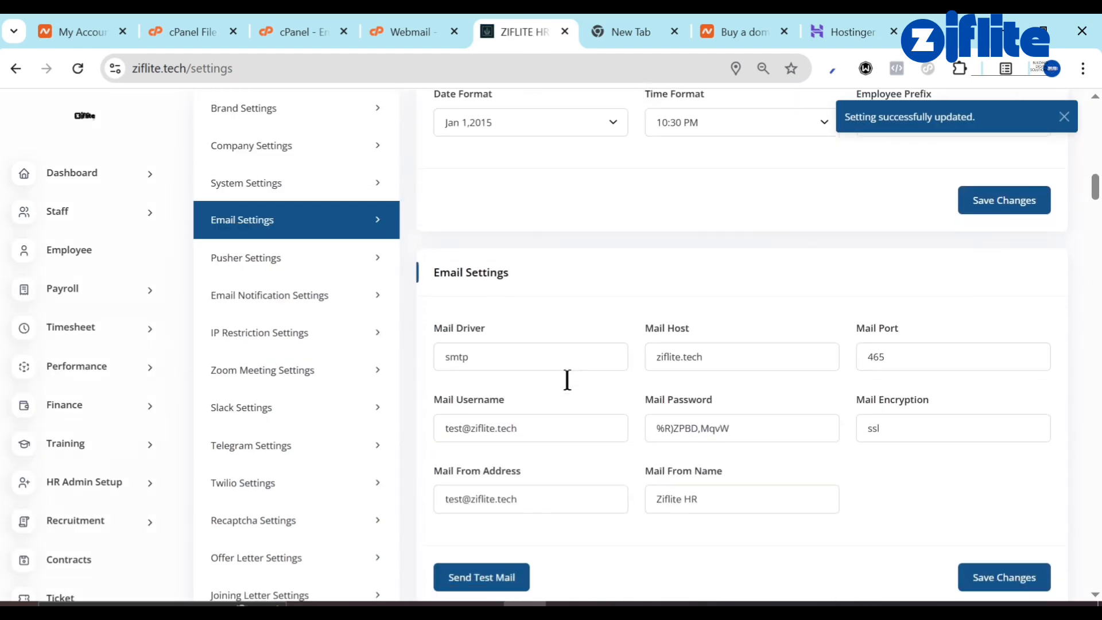
{"action": "scroll", "coordinate": [521, 412], "scroll_direction": "down", "scroll_amount": 2}
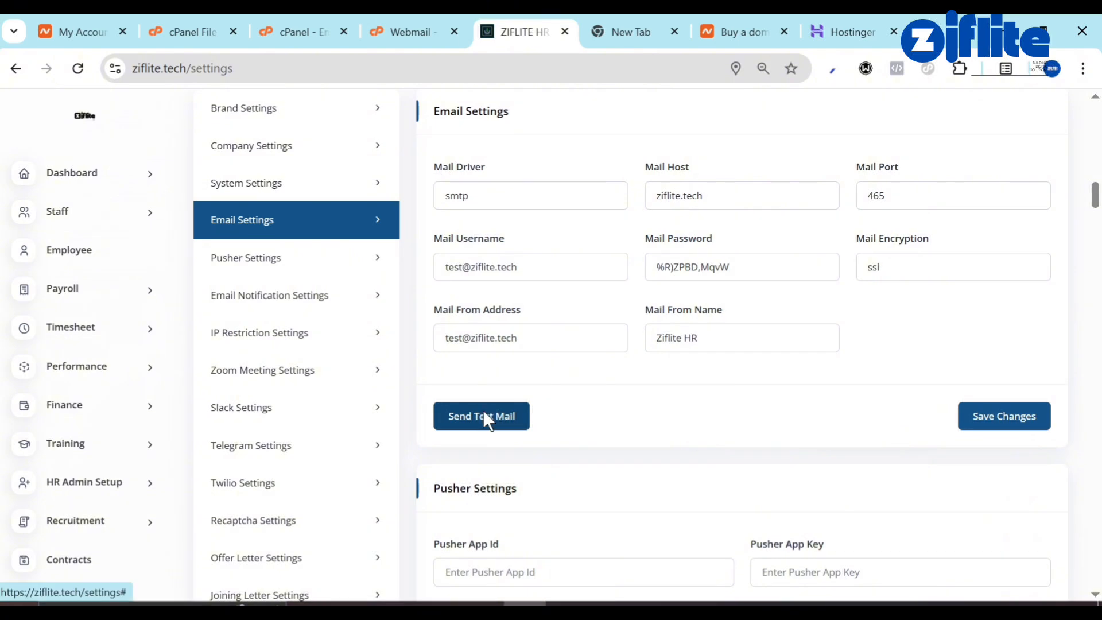
Send a test mail to the suggested recipient; it fails with 'The mail driver field is required.'.
{"action": "left_click", "coordinate": [484, 413]}
{"action": "left_click", "coordinate": [504, 199]}
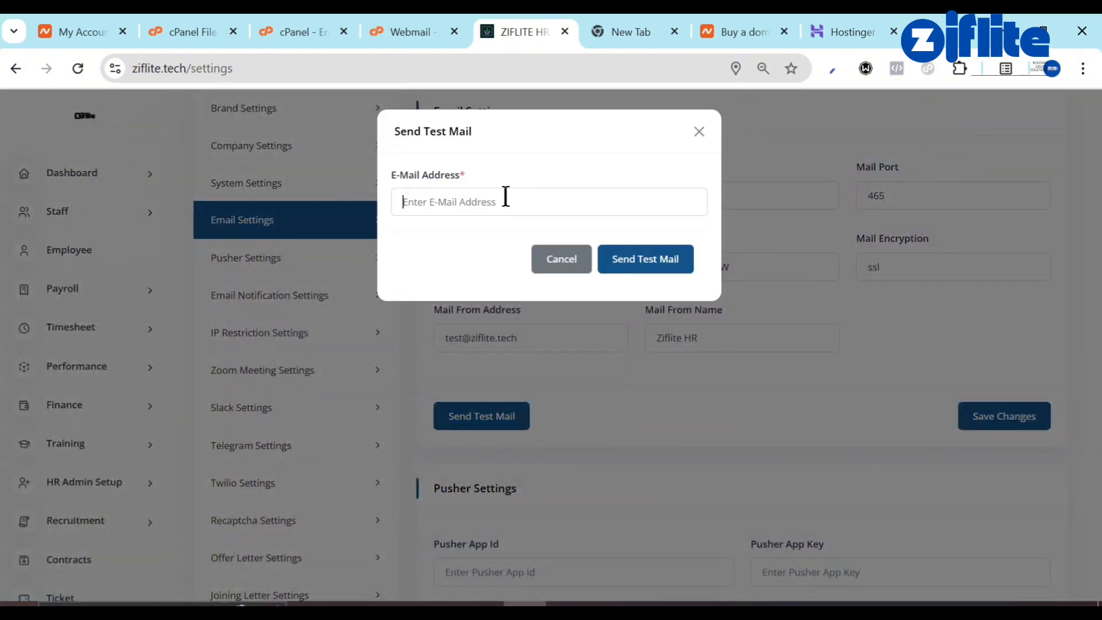
{"action": "left_click", "coordinate": [553, 235]}
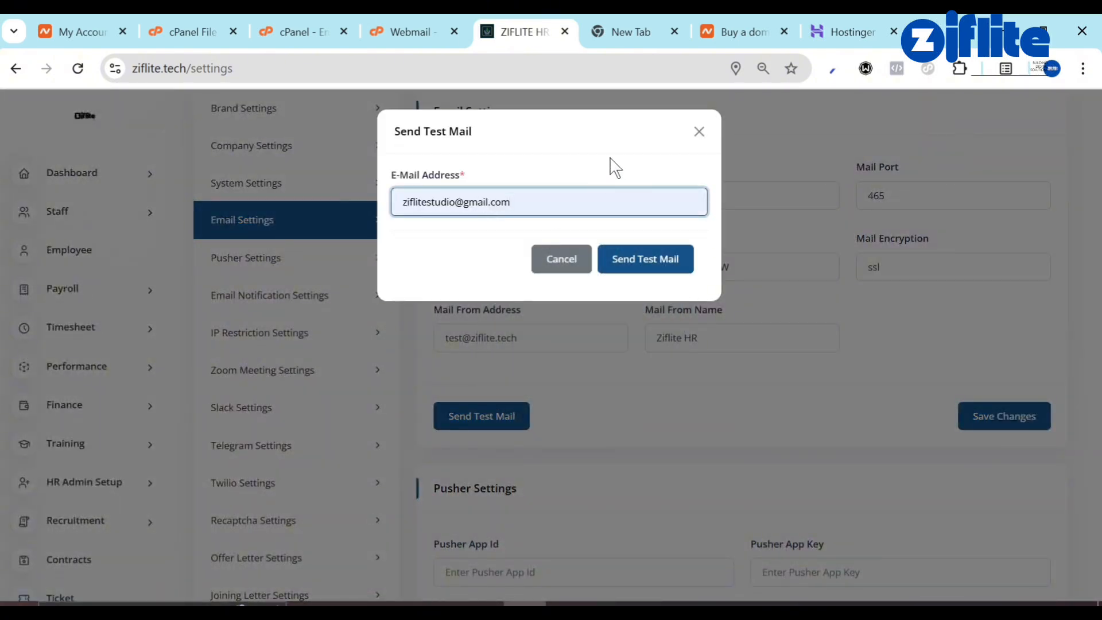
{"action": "left_click", "coordinate": [678, 260]}
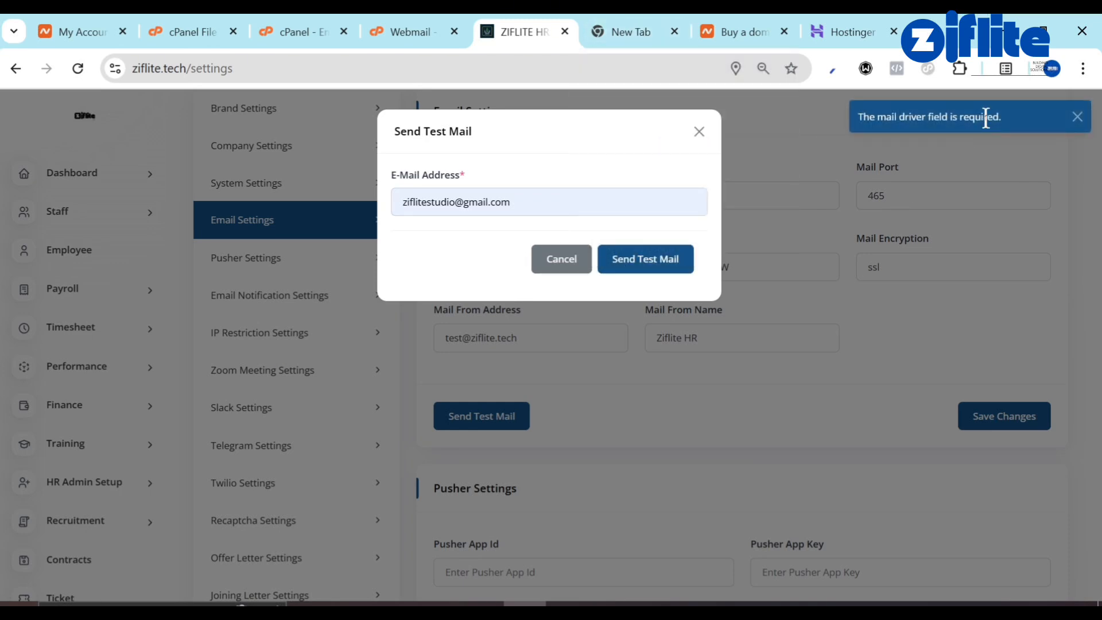
{"action": "left_click", "coordinate": [699, 134]}
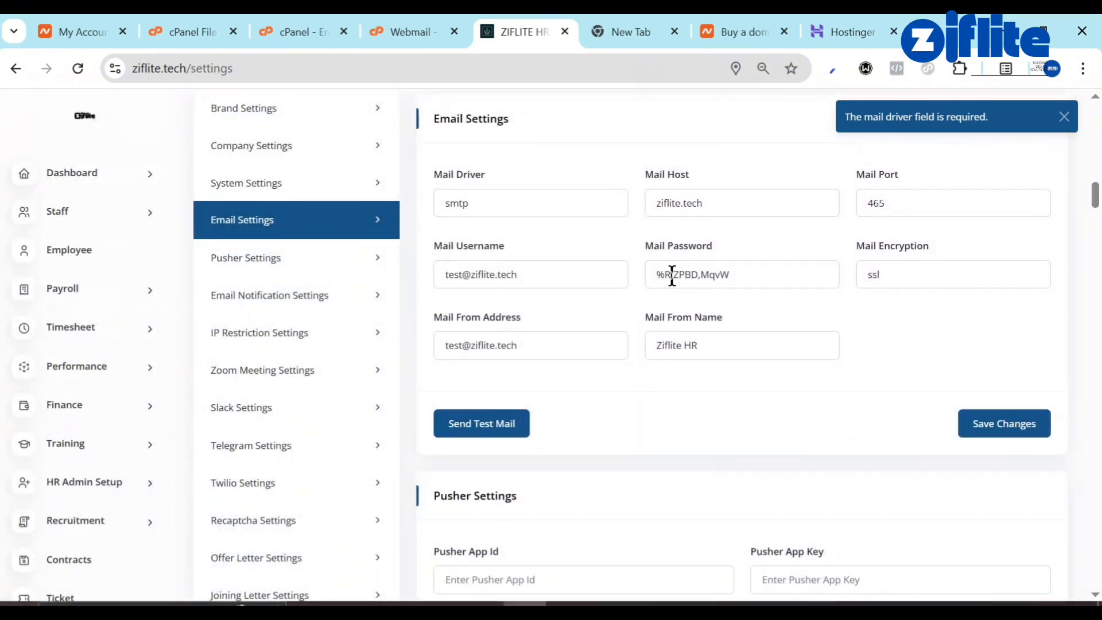
Recheck the smtp Mail Driver value and save the email settings again.
{"action": "scroll", "coordinate": [832, 158], "scroll_direction": "up", "scroll_amount": 1}
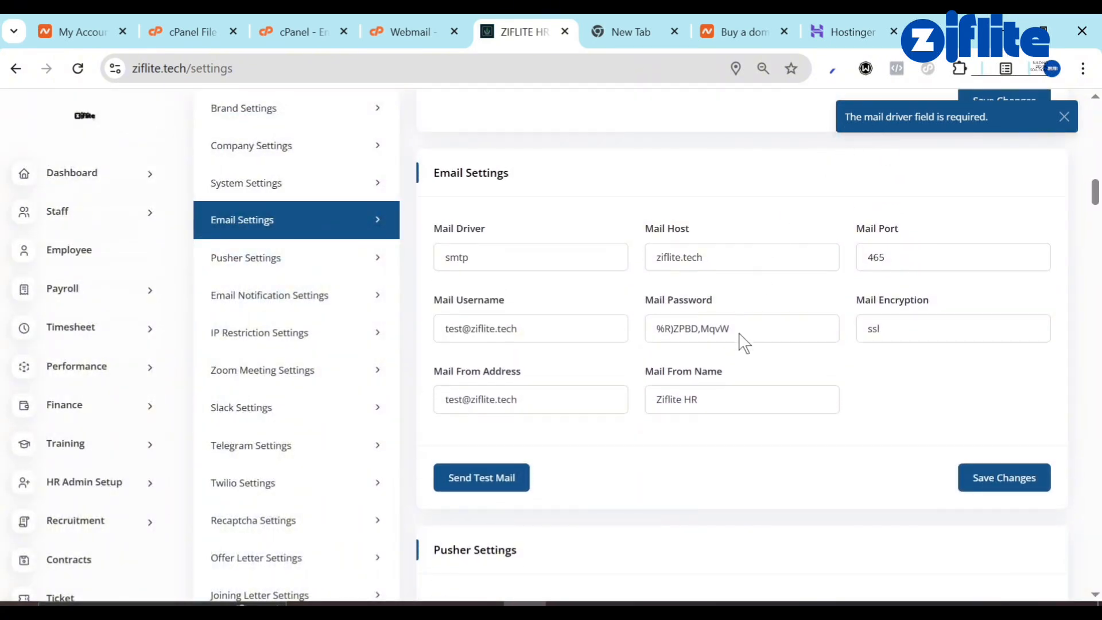
{"action": "left_click", "coordinate": [531, 257]}
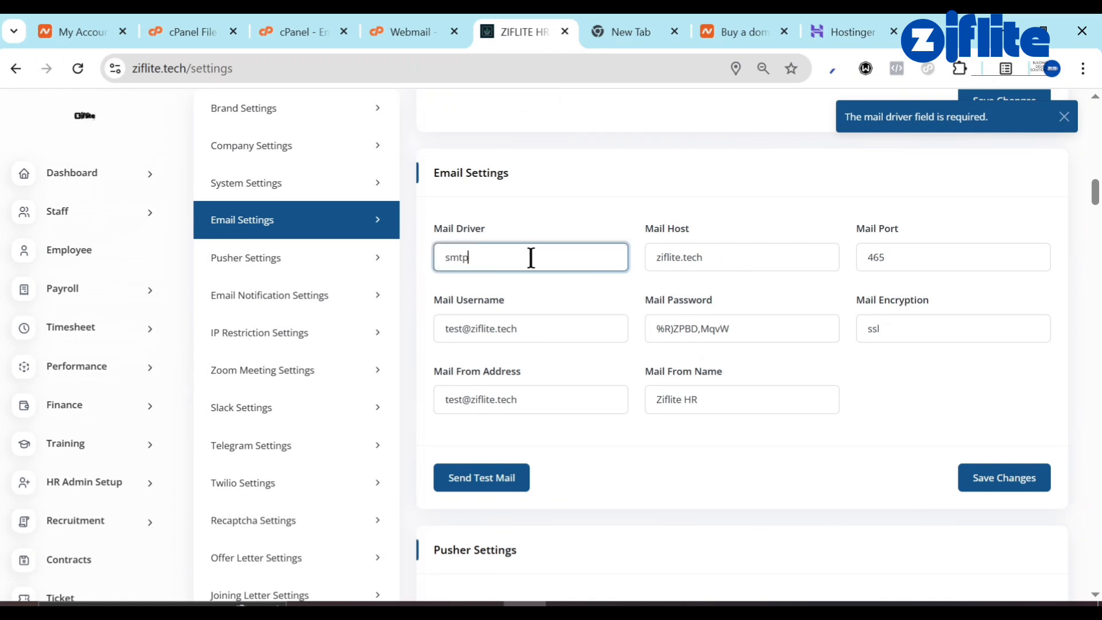
{"action": "left_click", "coordinate": [989, 477]}
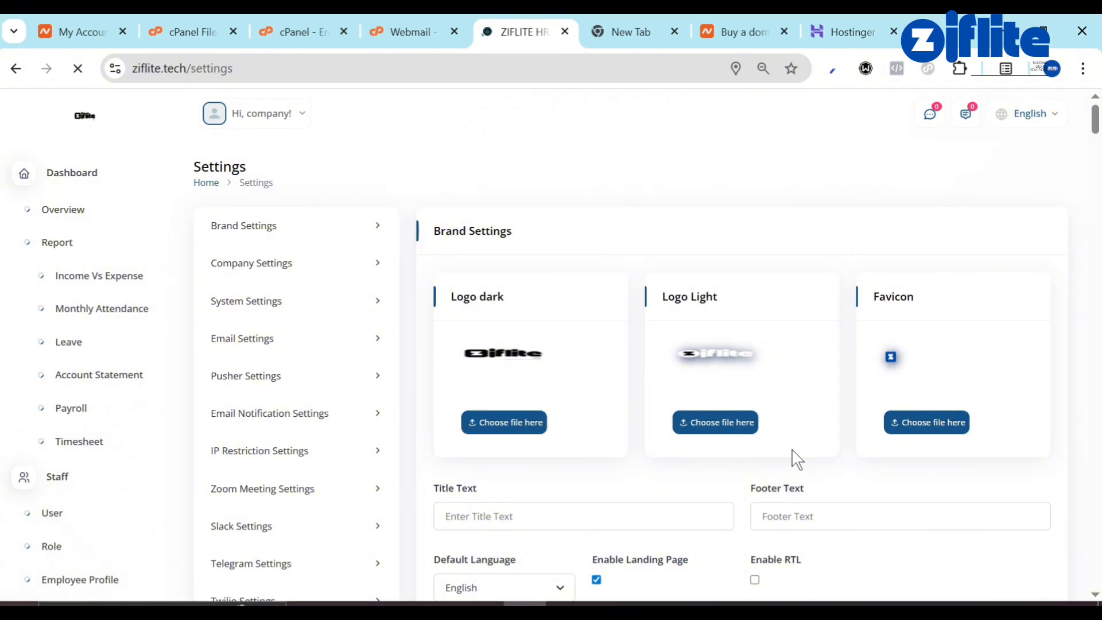
{"action": "scroll", "coordinate": [796, 459], "scroll_direction": "down", "scroll_amount": 3}
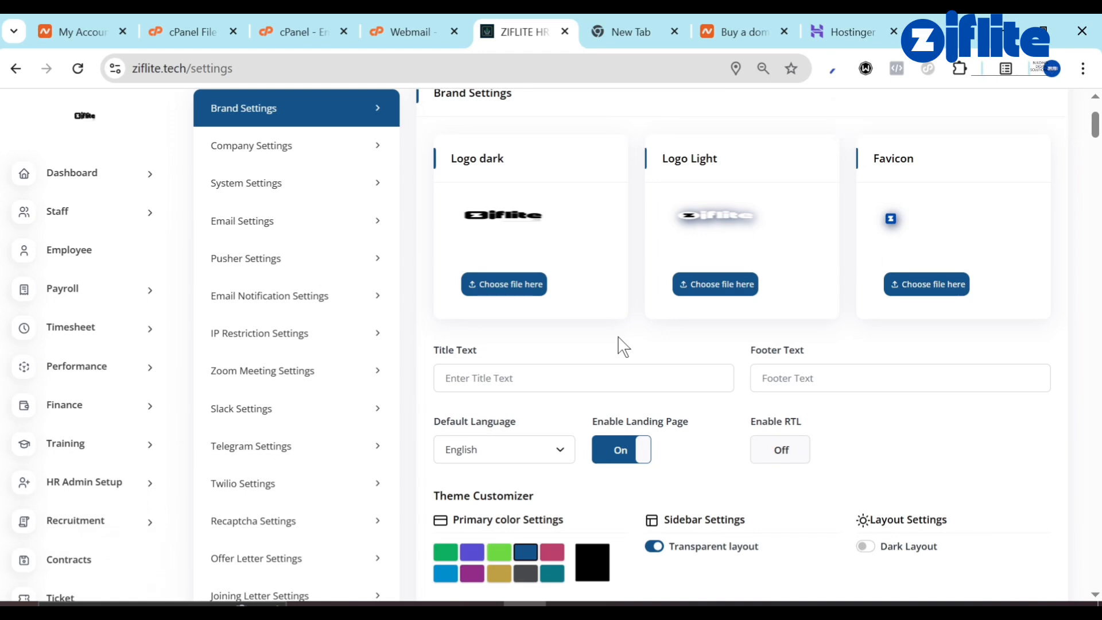
{"action": "key", "text": "F5"}
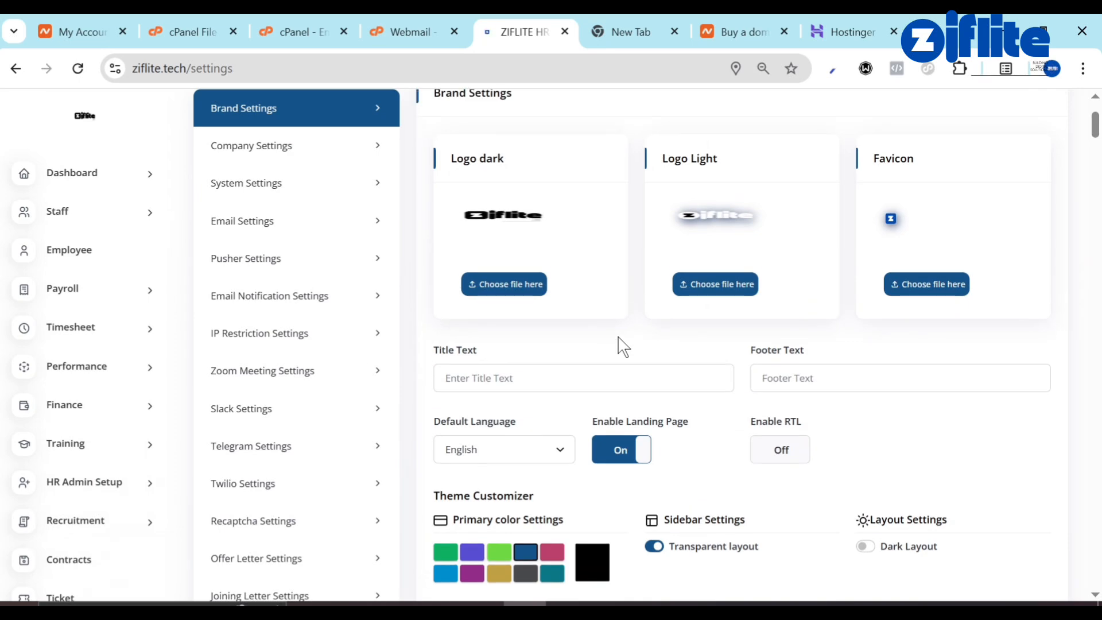
Scroll down to Email Settings and open the Send Test Mail dialog.
{"action": "scroll", "coordinate": [682, 353], "scroll_direction": "down", "scroll_amount": 12}
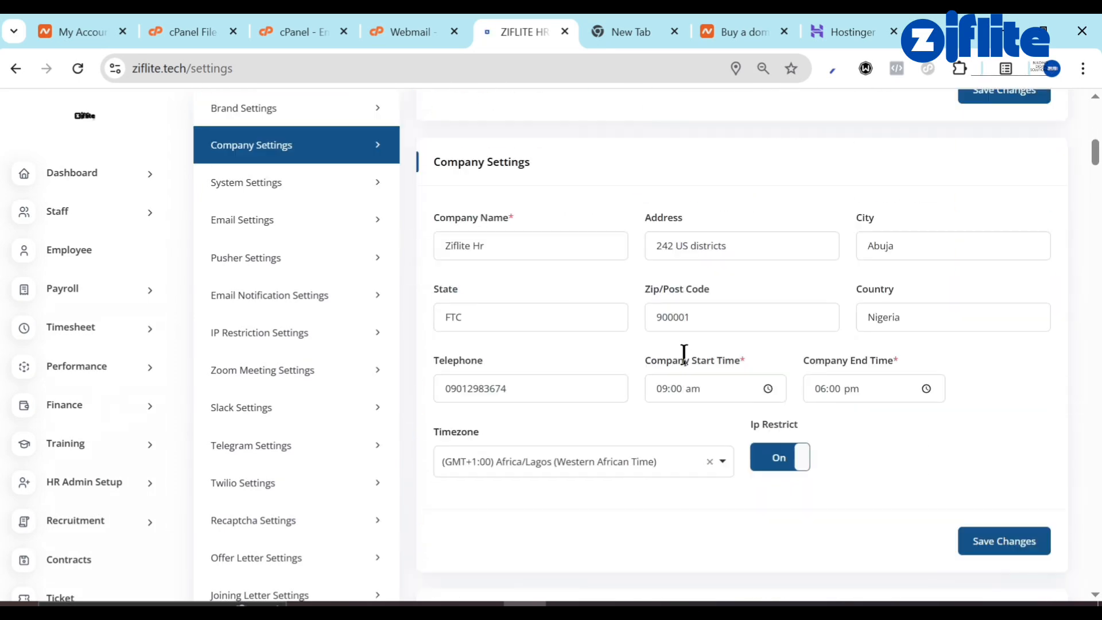
{"action": "scroll", "coordinate": [683, 353], "scroll_direction": "down", "scroll_amount": 10}
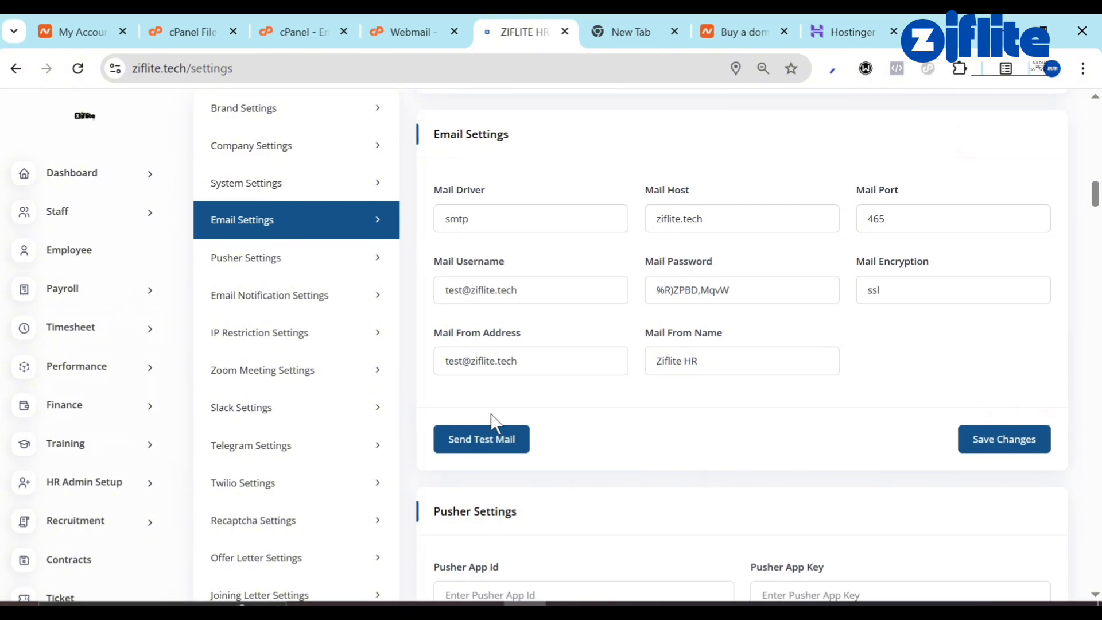
{"action": "left_click", "coordinate": [491, 439]}
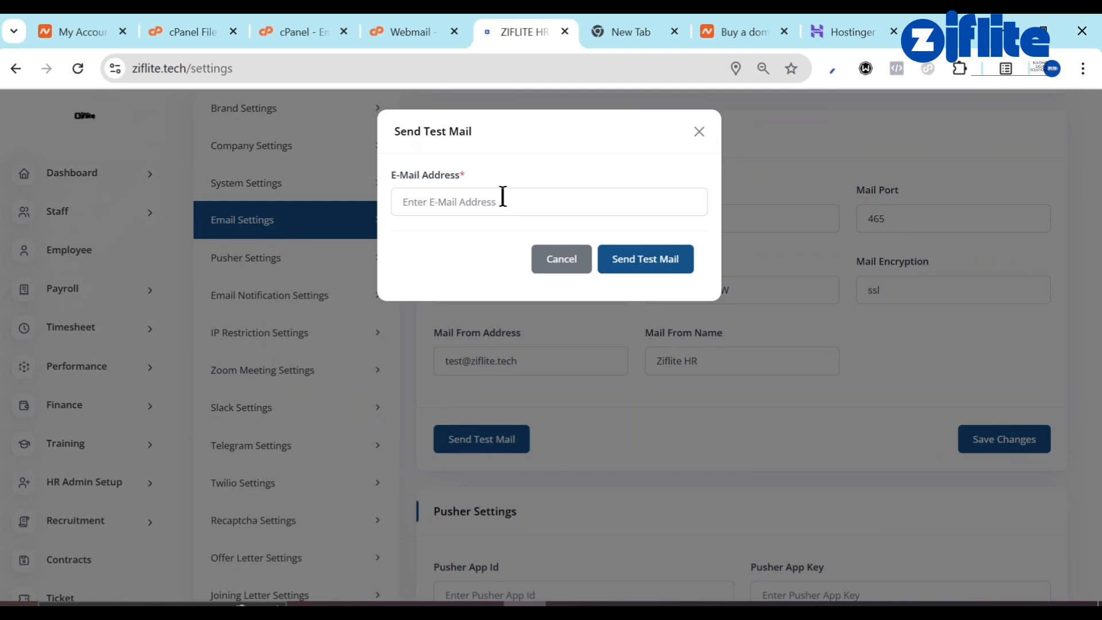
Send a test mail to the saved recipient address.
{"action": "left_click", "coordinate": [502, 197]}
{"action": "left_click", "coordinate": [546, 234]}
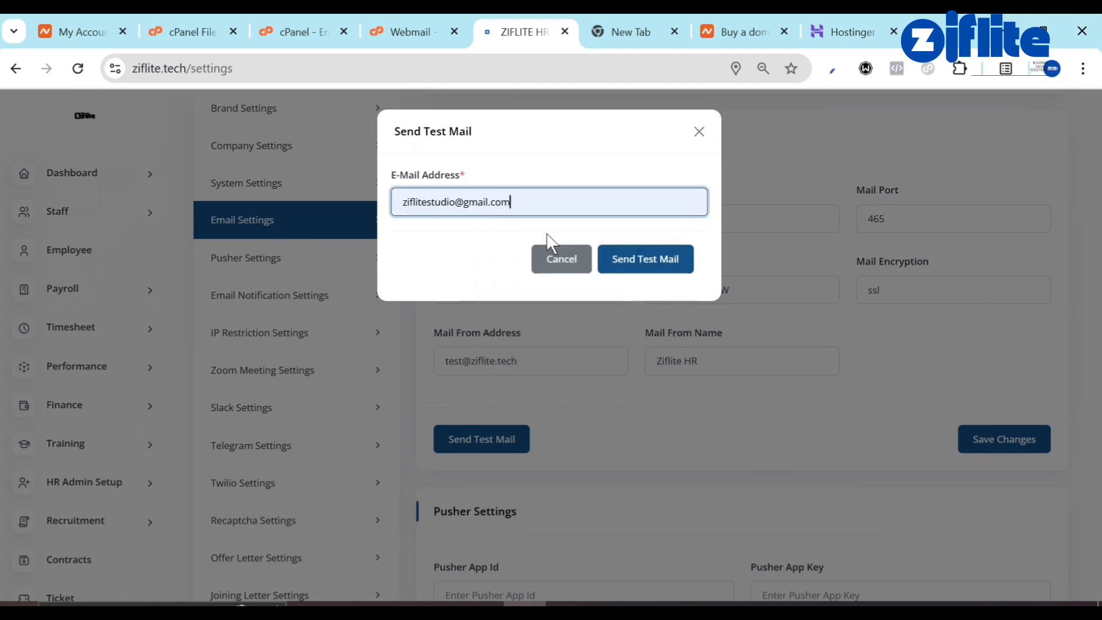
{"action": "left_click", "coordinate": [645, 247]}
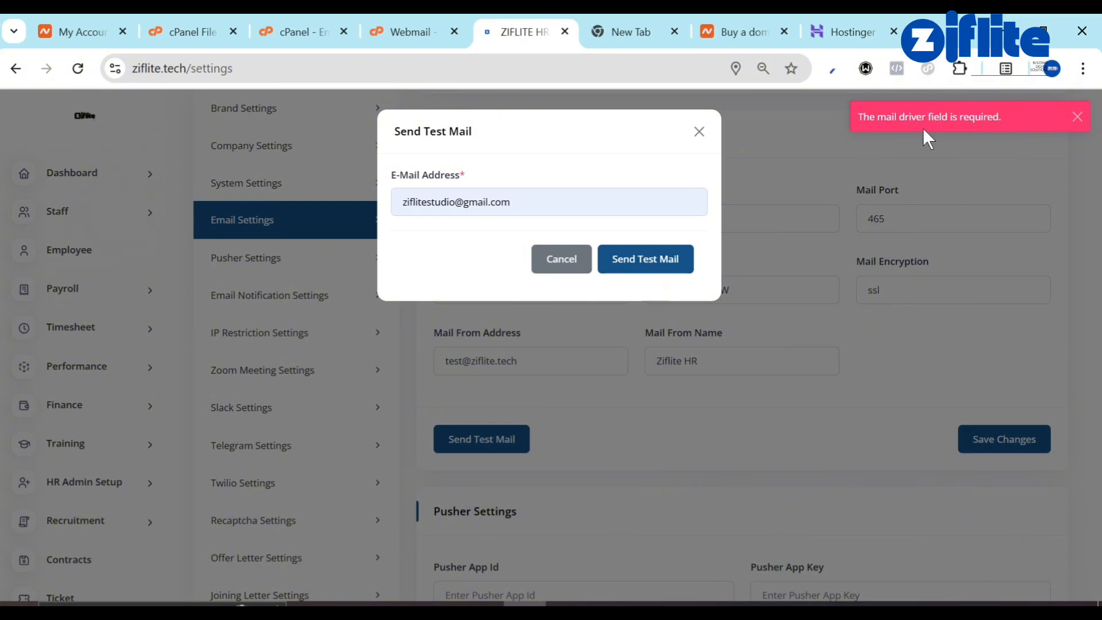
Close the test mail dialog and copy the word 'Pusher' from Pusher Settings.
{"action": "left_click", "coordinate": [699, 132]}
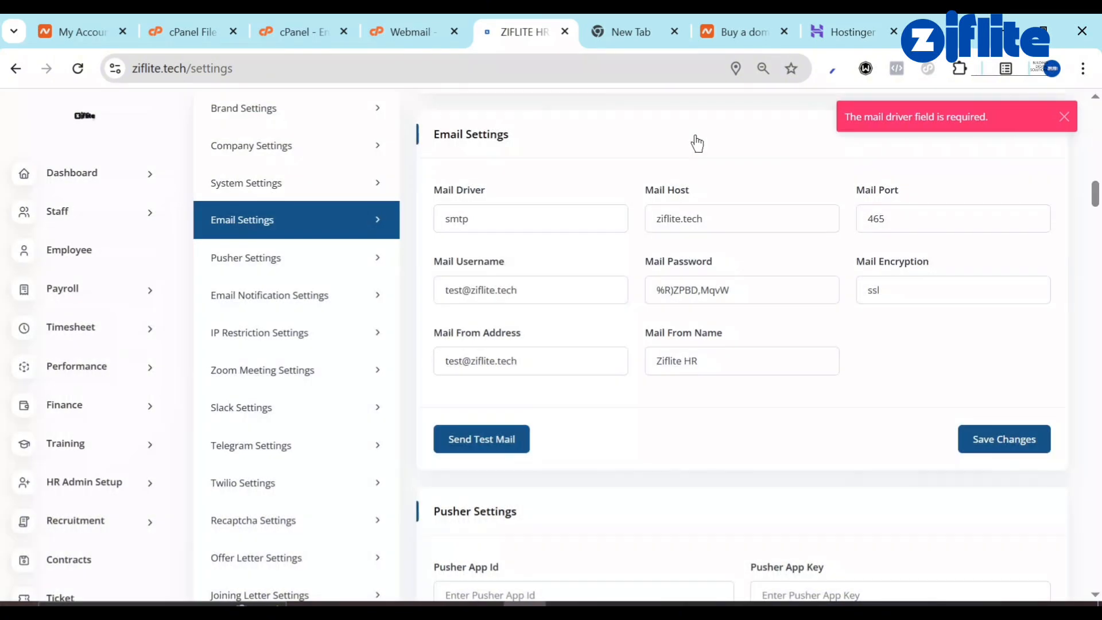
{"action": "scroll", "coordinate": [626, 362], "scroll_direction": "down", "scroll_amount": 3}
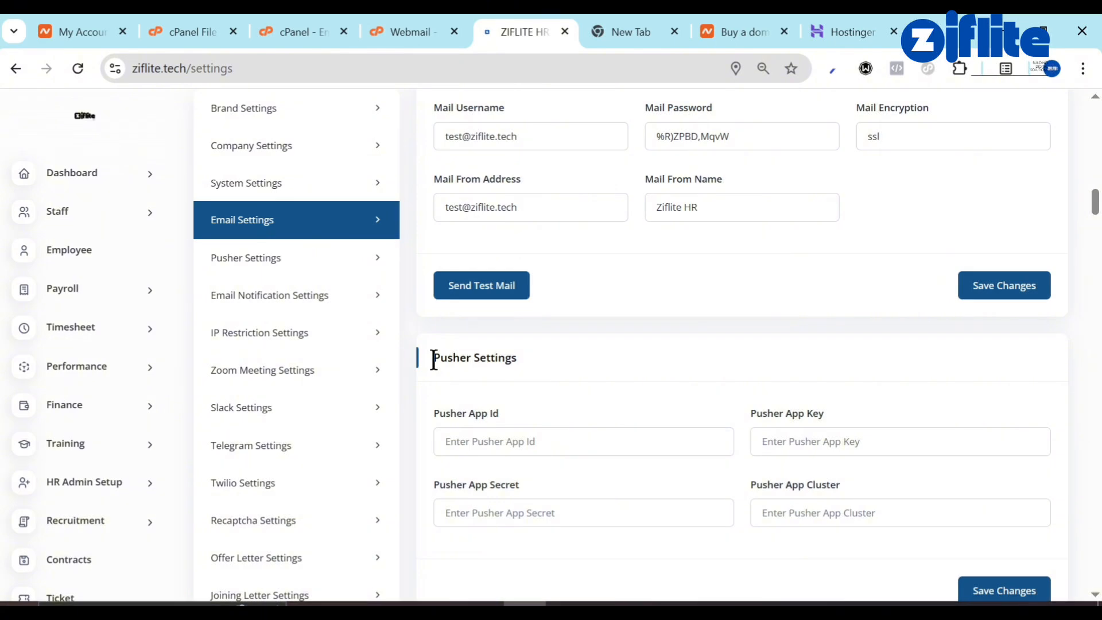
{"action": "left_click_drag", "start_coordinate": [434, 360], "coordinate": [473, 365]}
{"action": "key", "text": "ctrl+c"}
Search Google for the copied word 'Pusher' in the blank tab and open pusher.com.
{"action": "left_click", "coordinate": [591, 26]}
{"action": "left_click", "coordinate": [548, 66]}
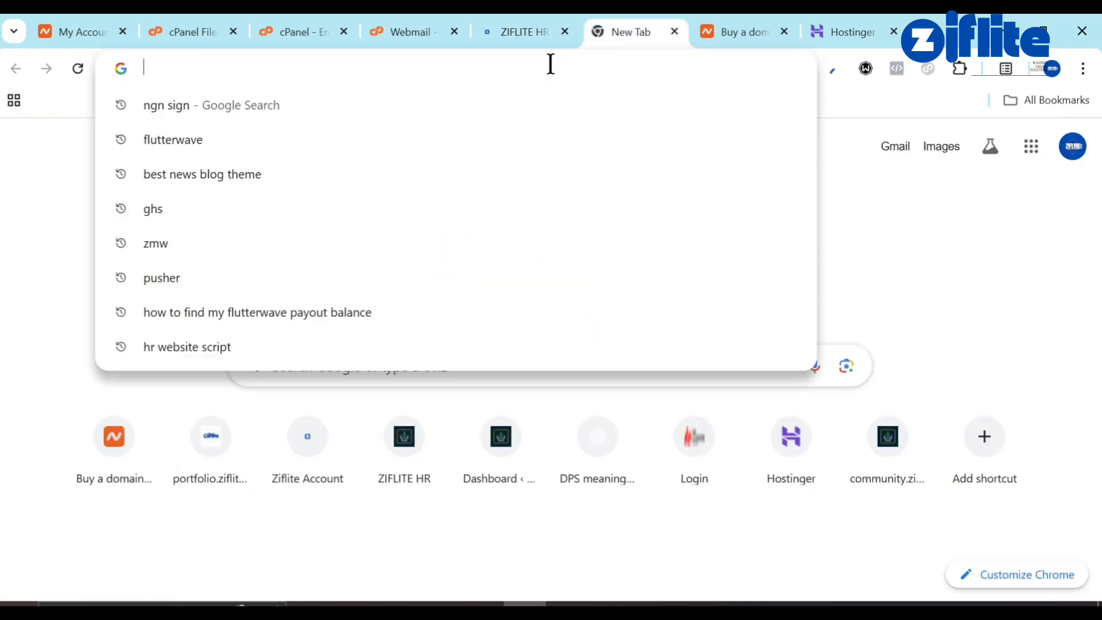
{"action": "key", "text": "ctrl+v"}
{"action": "key", "text": "Return"}
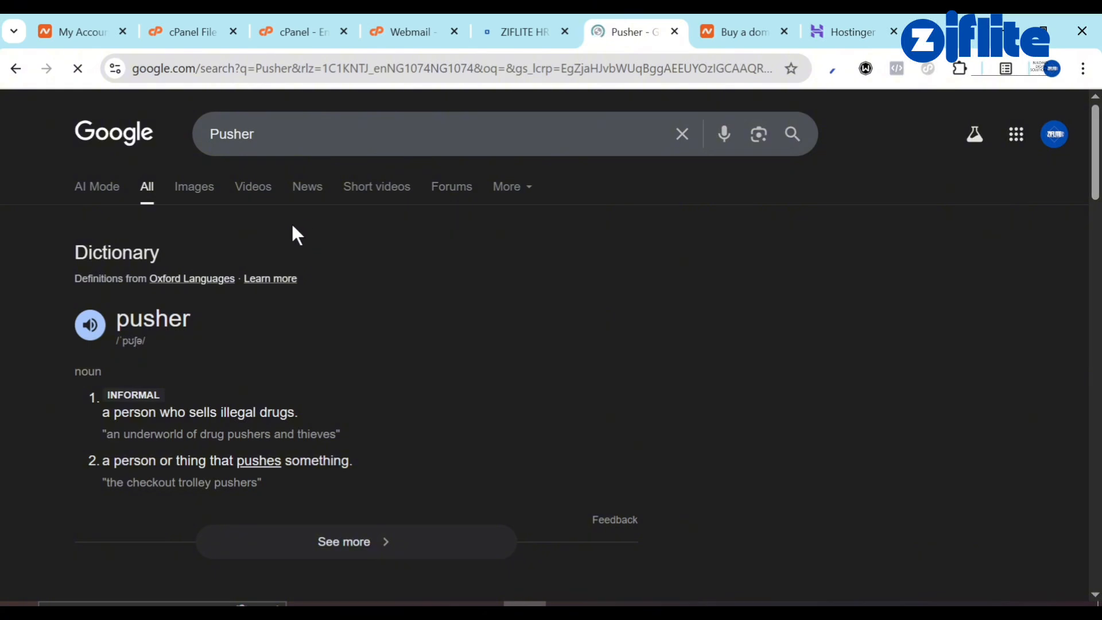
{"action": "scroll", "coordinate": [273, 350], "scroll_direction": "down", "scroll_amount": 6}
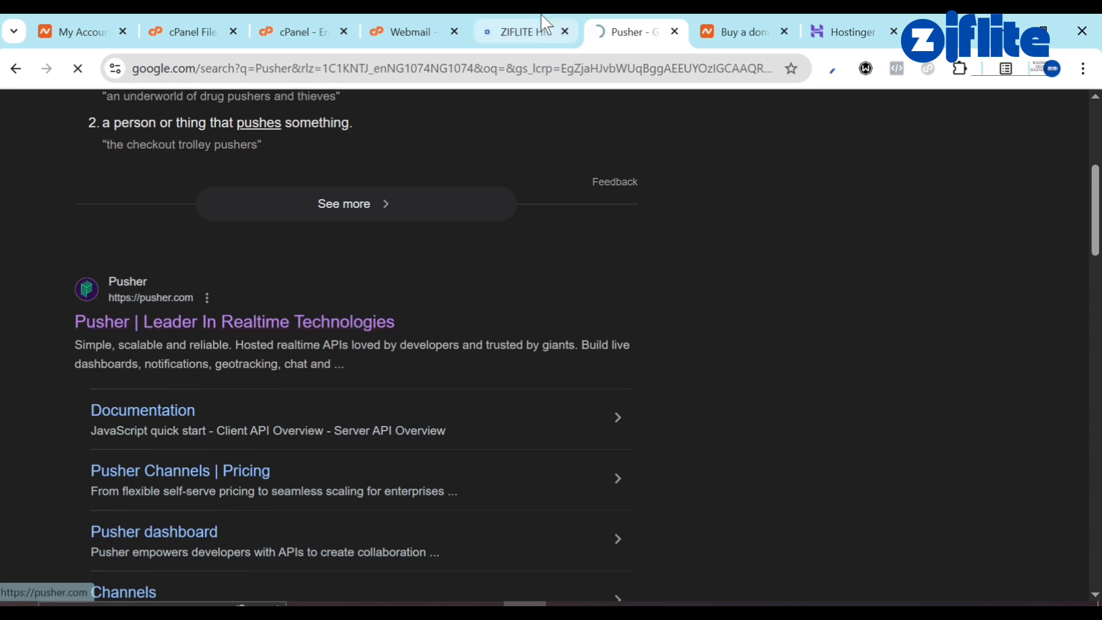
{"action": "mouse_move", "coordinate": [540, 13]}
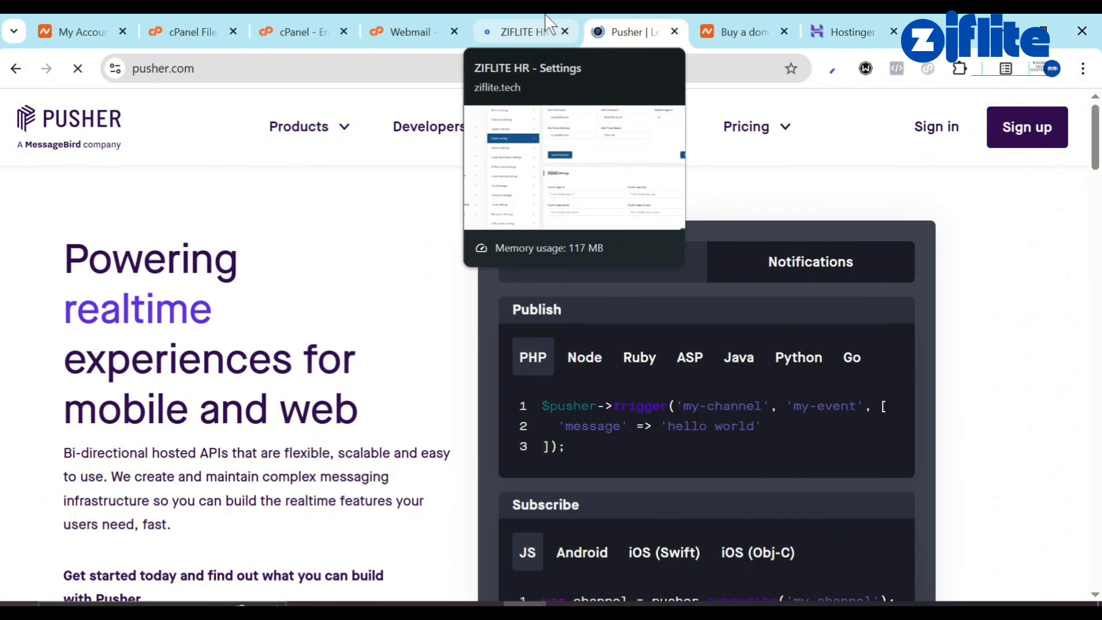
Attempt the Pusher account sign-up, which fails with a CSRF error.
{"action": "left_click", "coordinate": [1011, 137]}
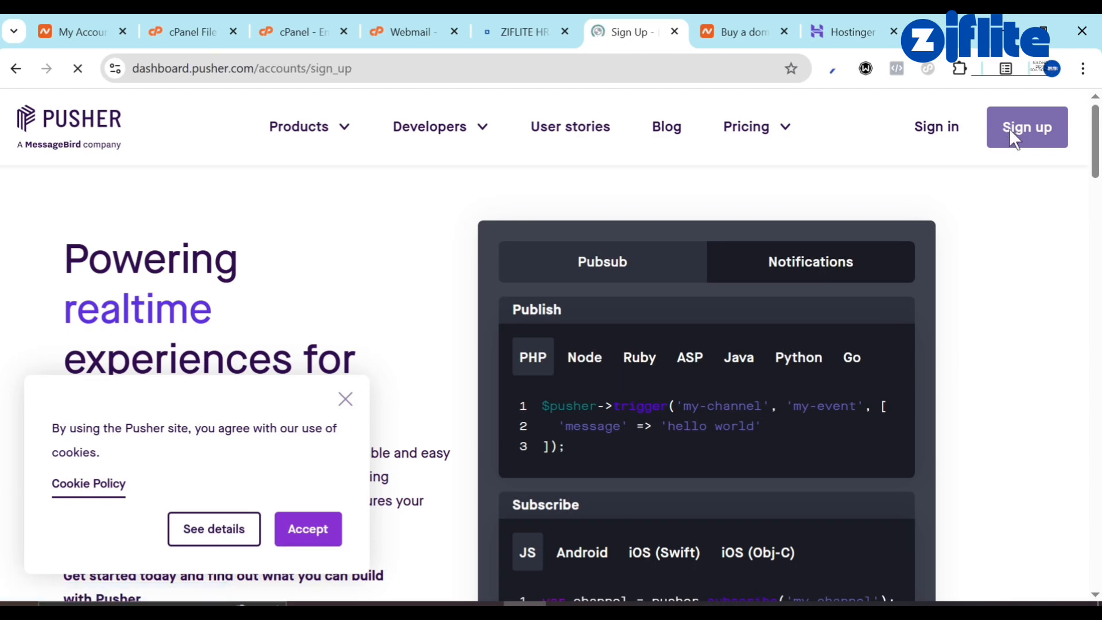
{"action": "scroll", "coordinate": [829, 342], "scroll_direction": "down", "scroll_amount": 5}
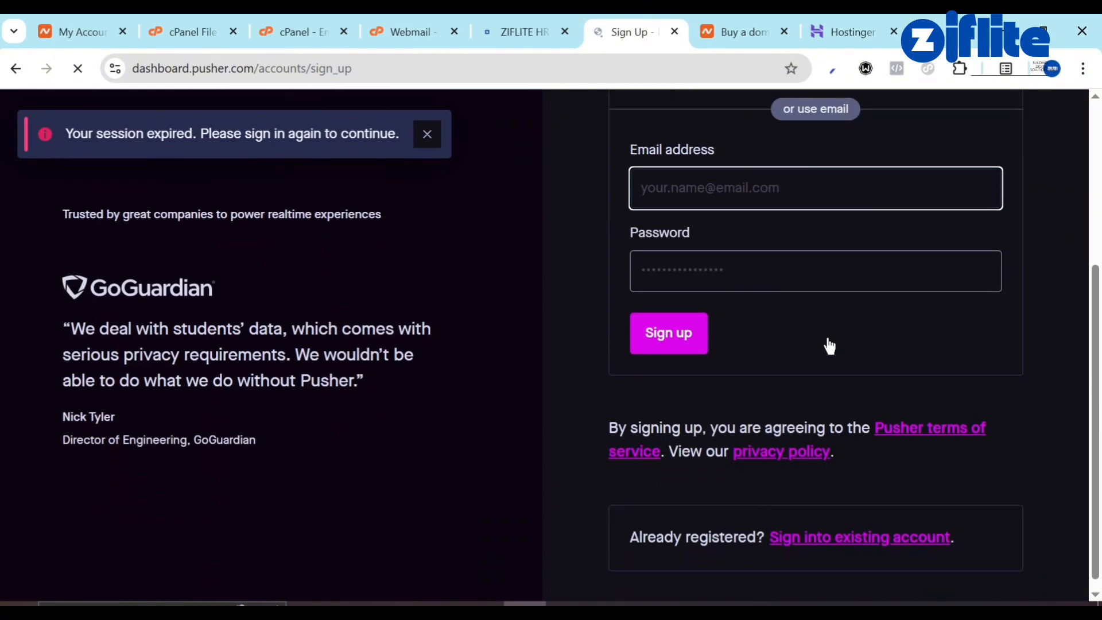
{"action": "scroll", "coordinate": [805, 254], "scroll_direction": "up", "scroll_amount": 2}
{"action": "scroll", "coordinate": [805, 254], "scroll_direction": "up", "scroll_amount": 1}
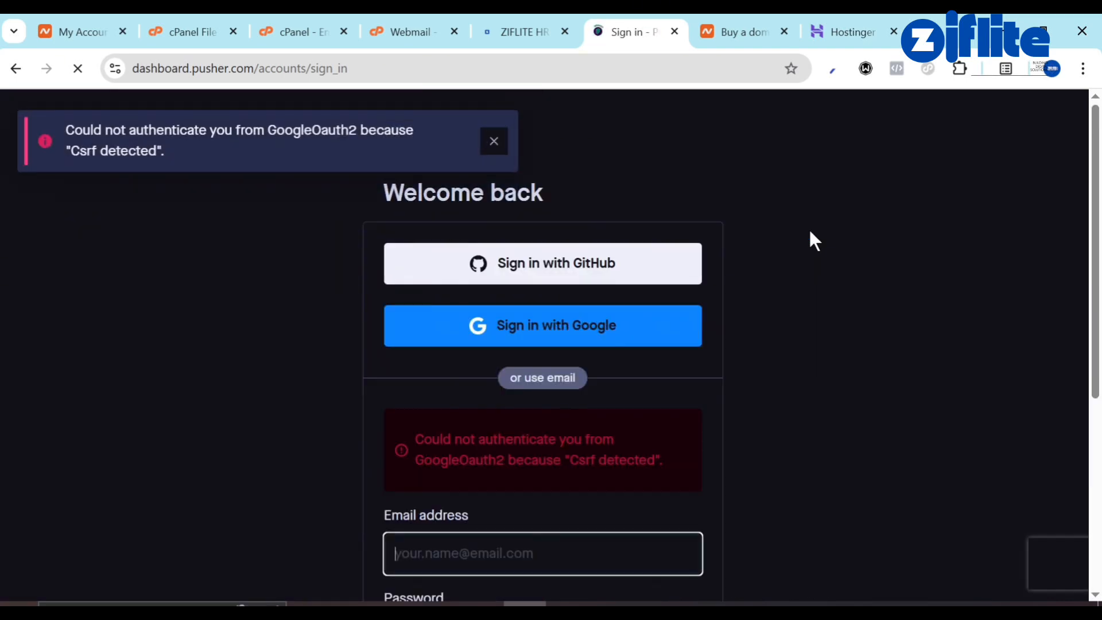
{"action": "scroll", "coordinate": [695, 371], "scroll_direction": "down", "scroll_amount": 5}
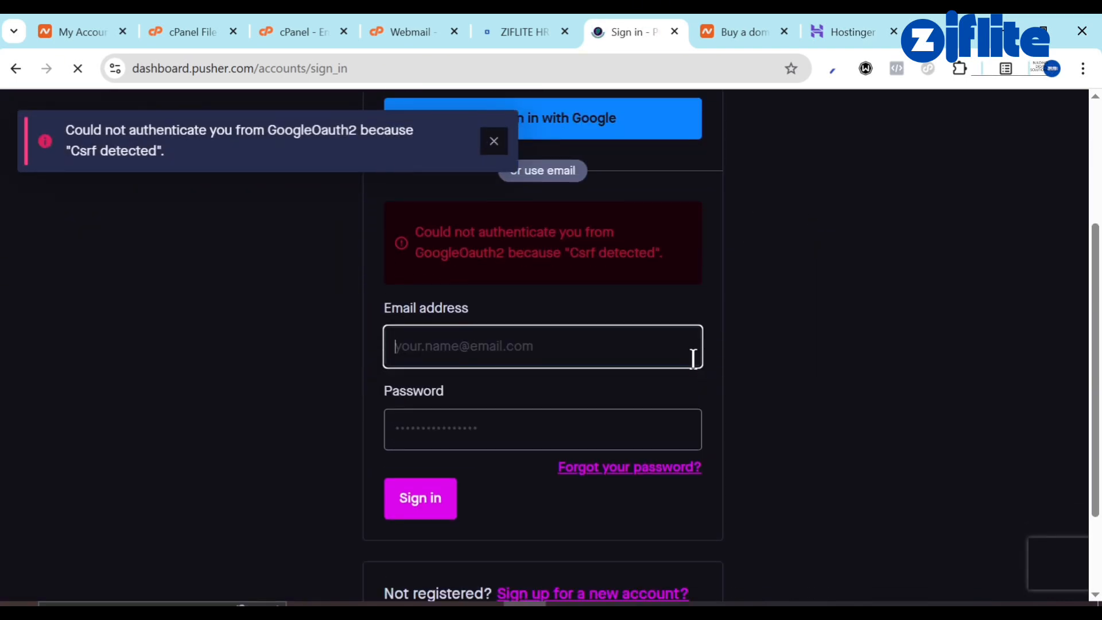
{"action": "scroll", "coordinate": [693, 358], "scroll_direction": "up", "scroll_amount": 5}
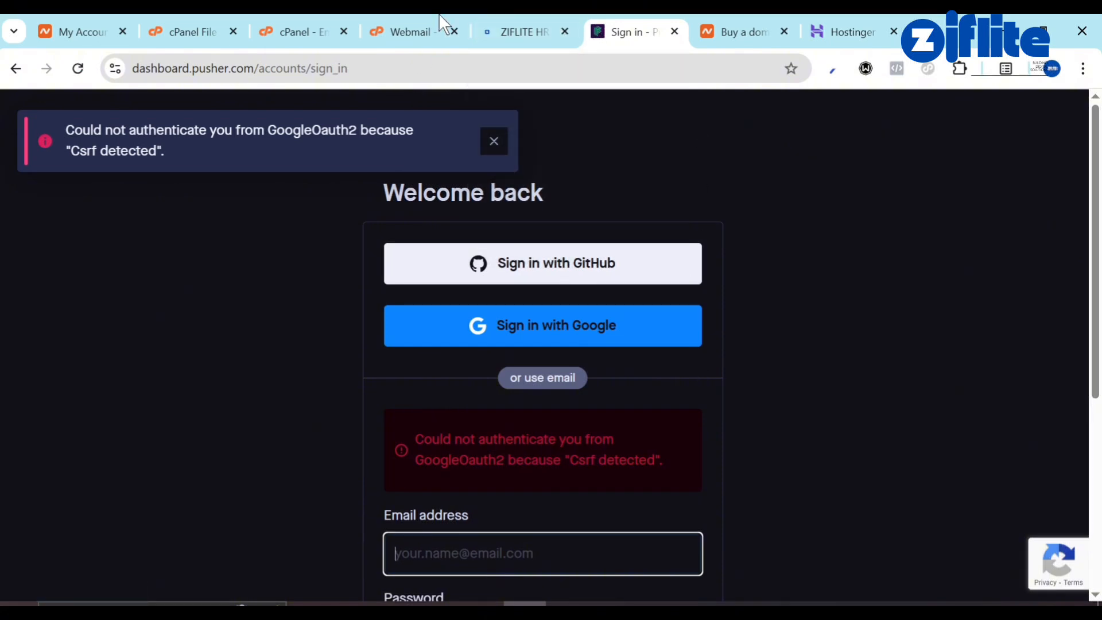
Go back and load dashboard.pusher.com to reach the Pusher sign-in page.
{"action": "left_click", "coordinate": [15, 68]}
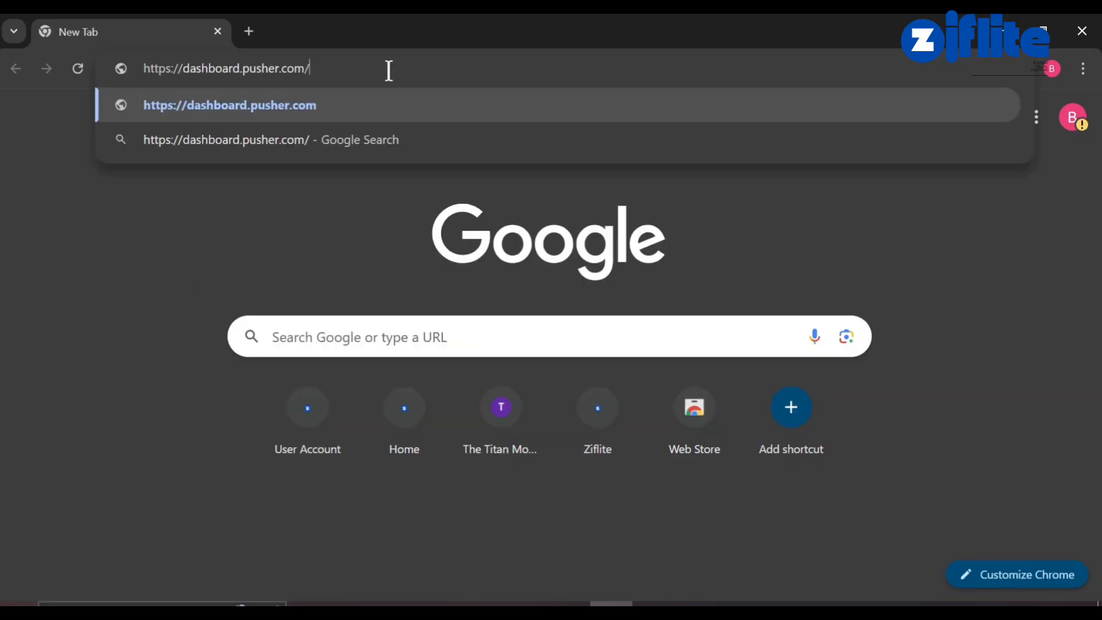
{"action": "key", "text": "Return"}
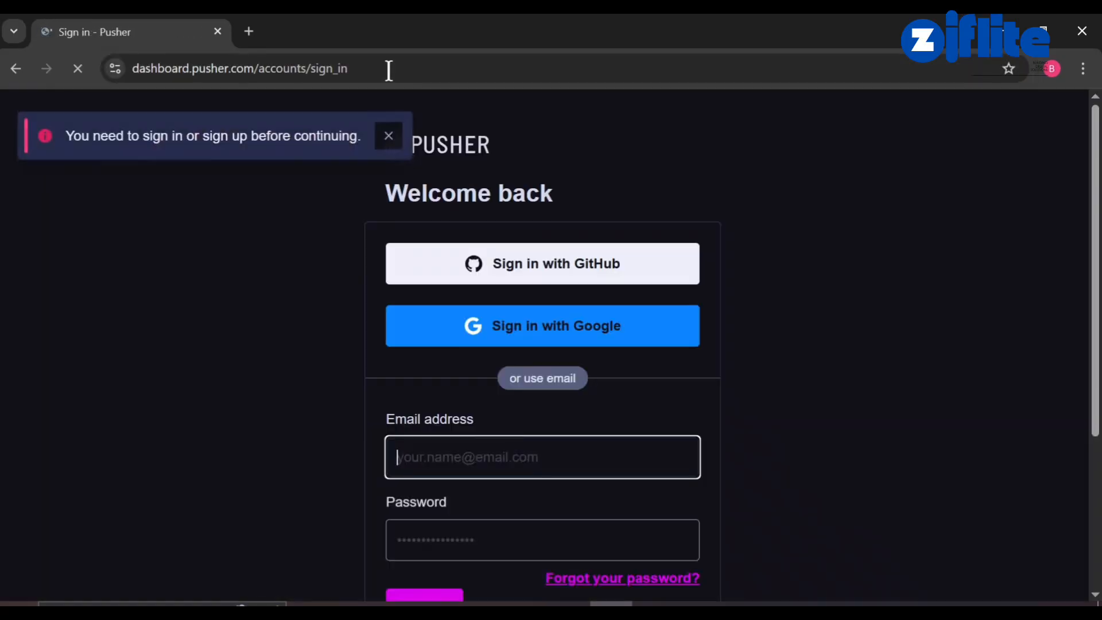
{"action": "scroll", "coordinate": [436, 394], "scroll_direction": "down", "scroll_amount": 4}
{"action": "scroll", "coordinate": [518, 205], "scroll_direction": "up", "scroll_amount": 4}
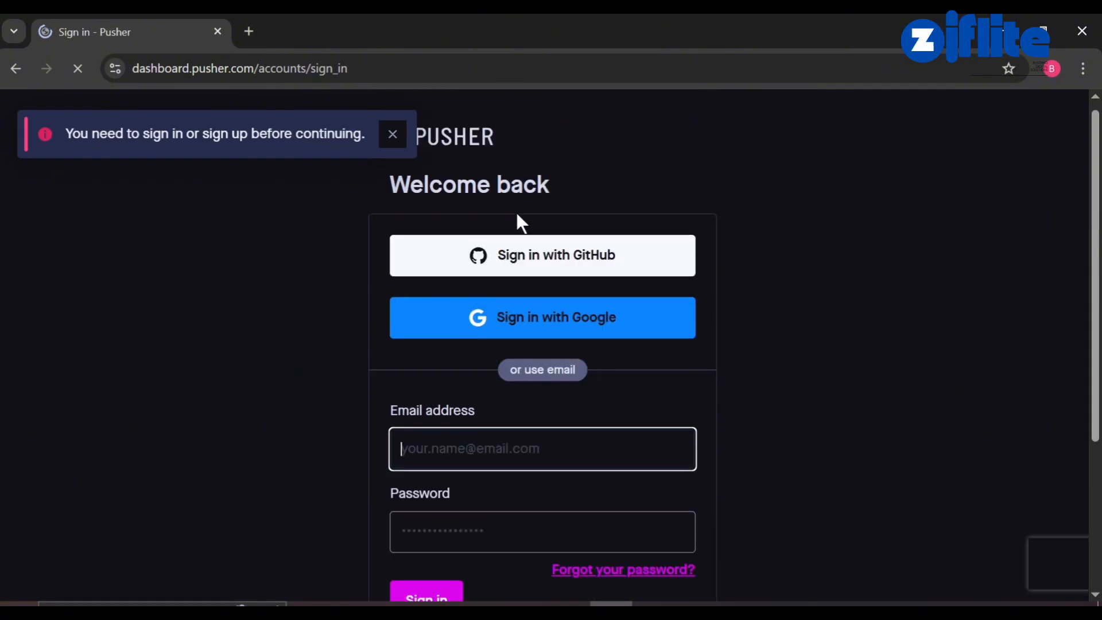
Sign in to Pusher with the Google account and allow access, reaching the Welcome dashboard.
{"action": "left_click", "coordinate": [557, 330]}
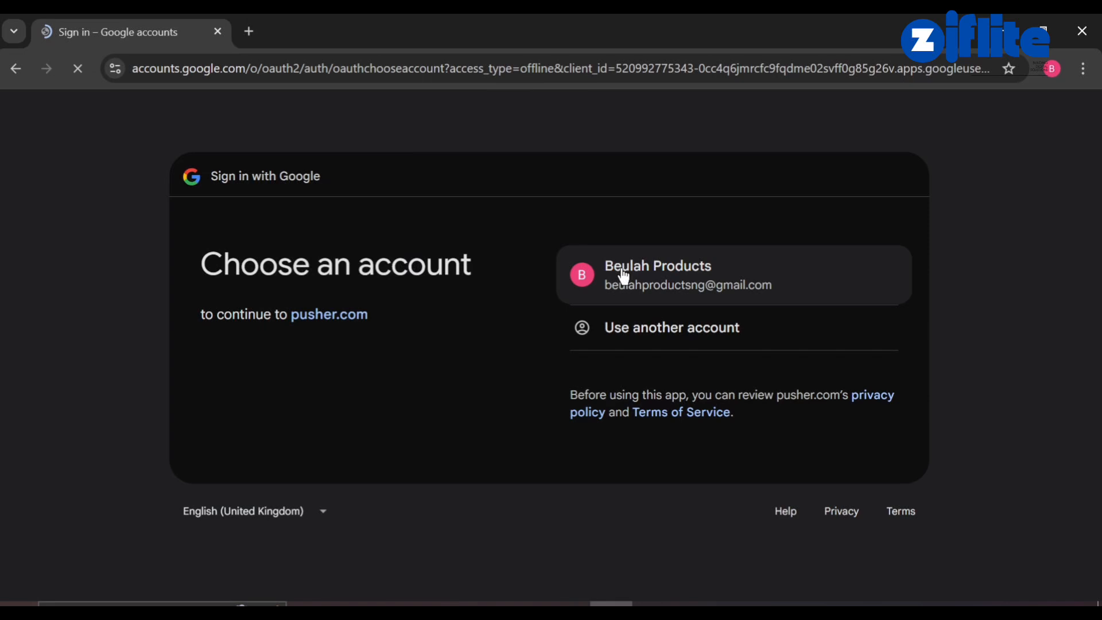
{"action": "double_click", "coordinate": [623, 276]}
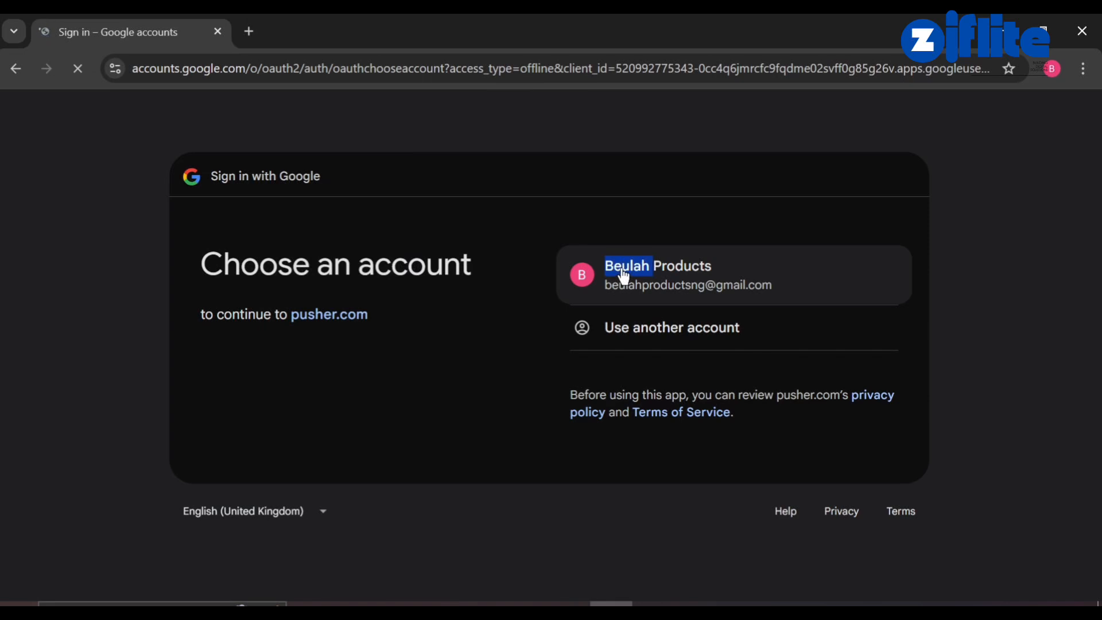
{"action": "left_click", "coordinate": [654, 257]}
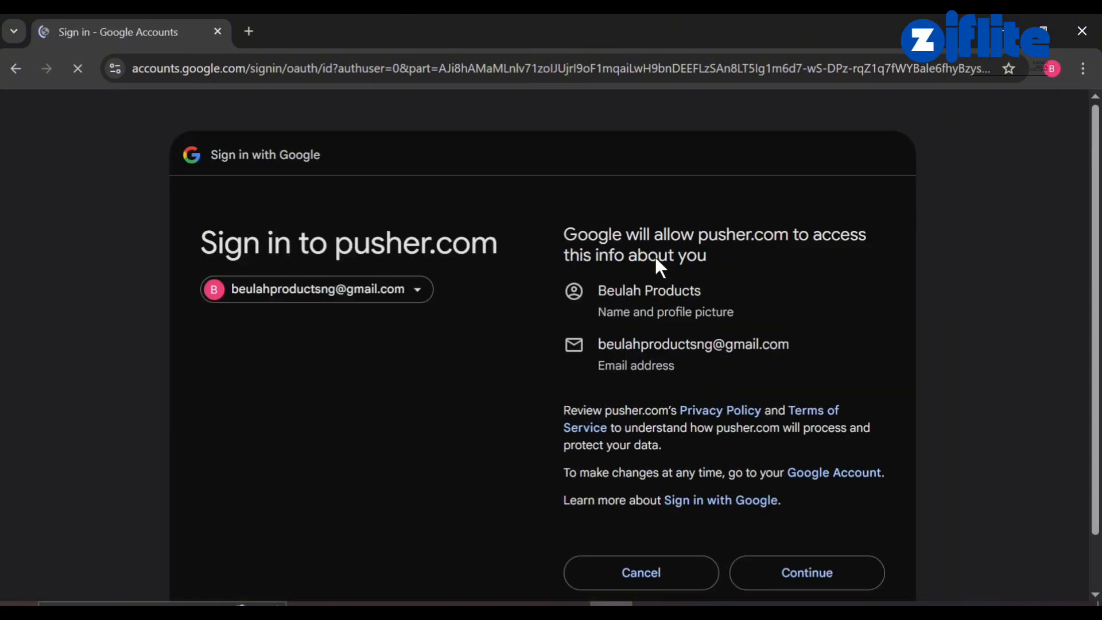
{"action": "left_click", "coordinate": [806, 586]}
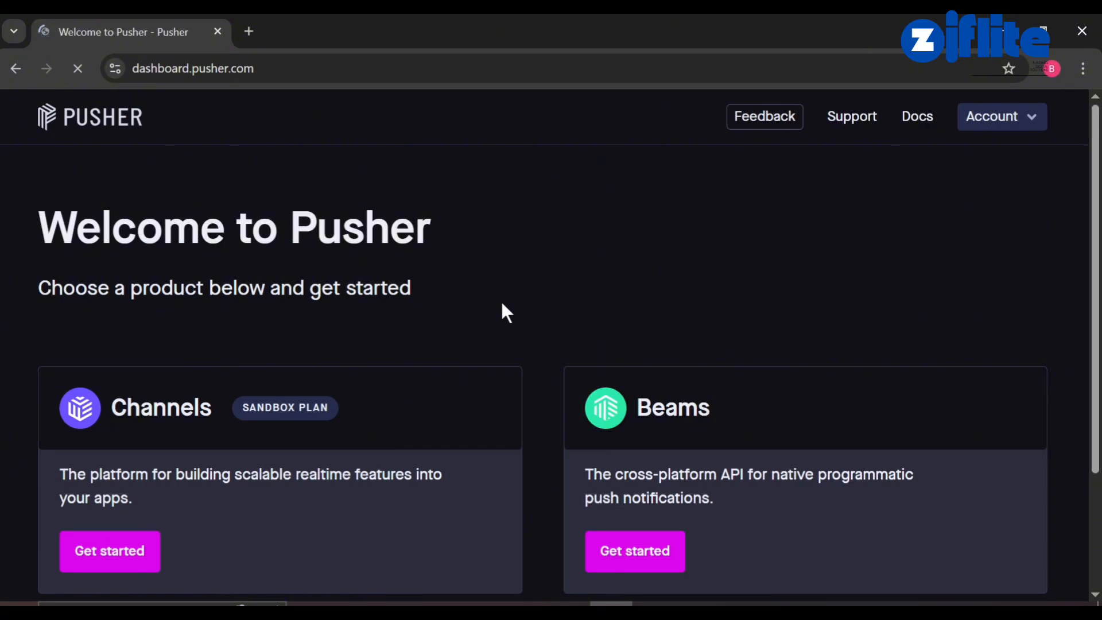
{"action": "scroll", "coordinate": [503, 310], "scroll_direction": "down", "scroll_amount": 3}
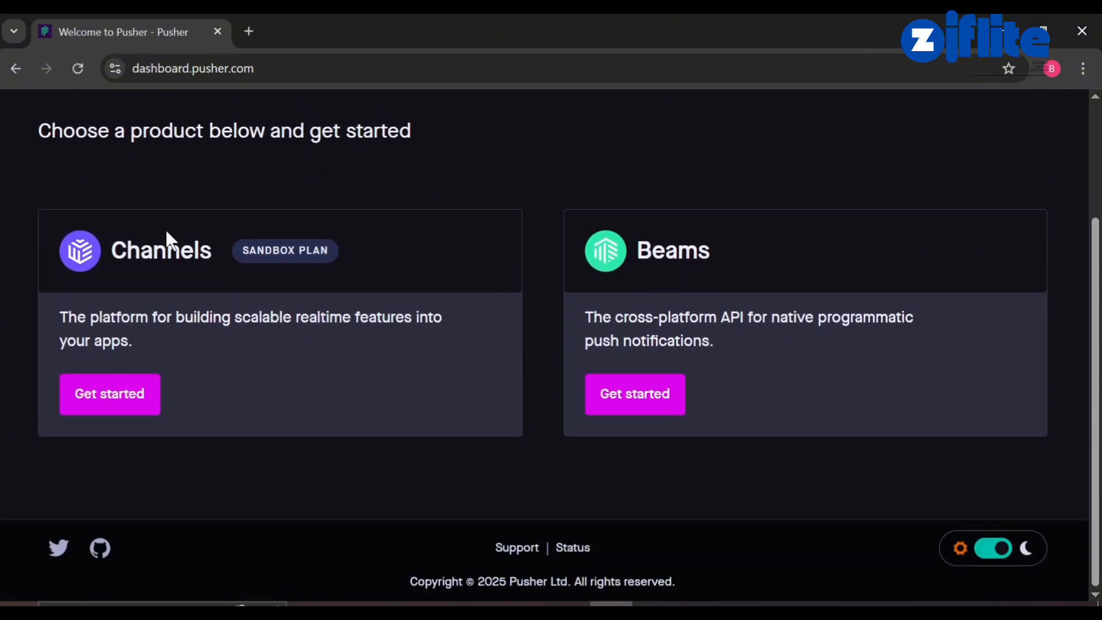
Create the Channels app honest-nature-574 on the eu (Ireland) cluster.
{"action": "left_click", "coordinate": [130, 410]}
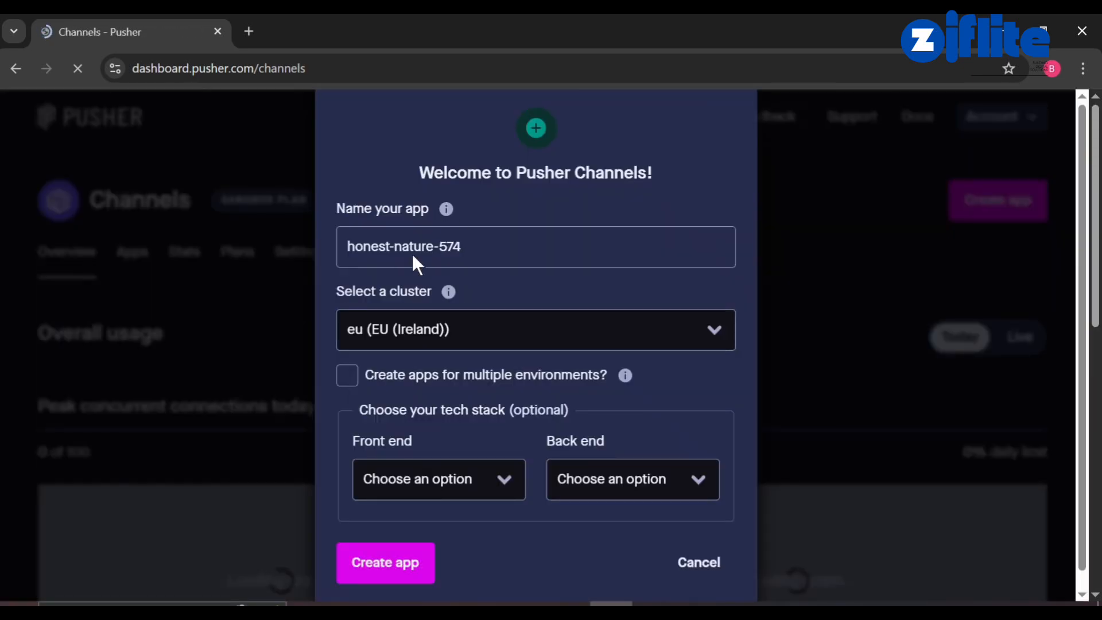
{"action": "mouse_move", "coordinate": [448, 292]}
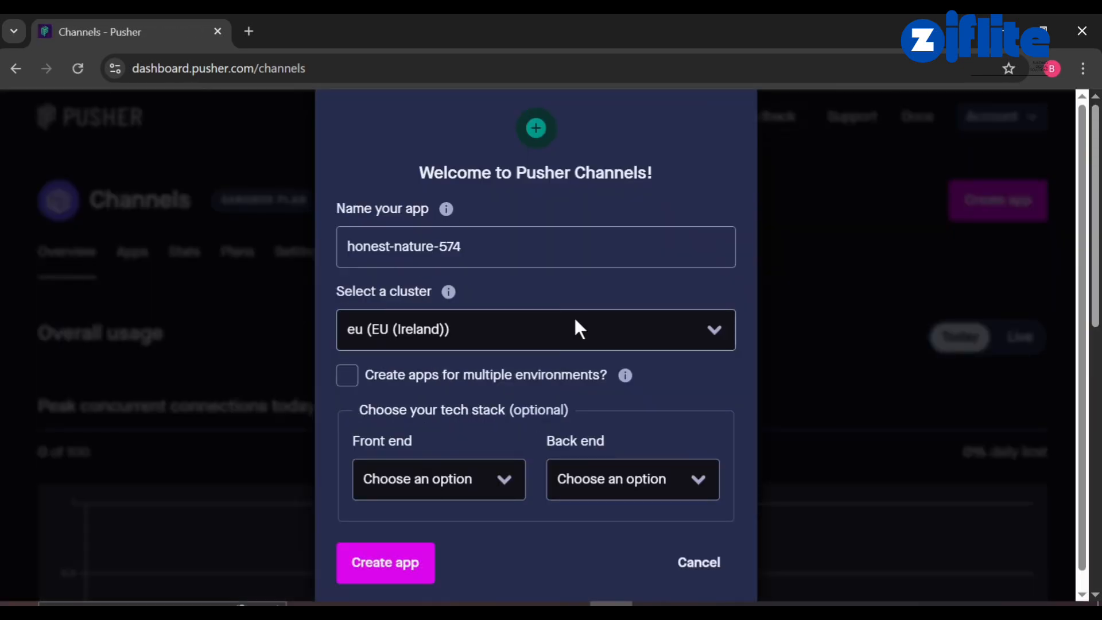
{"action": "left_click", "coordinate": [620, 331]}
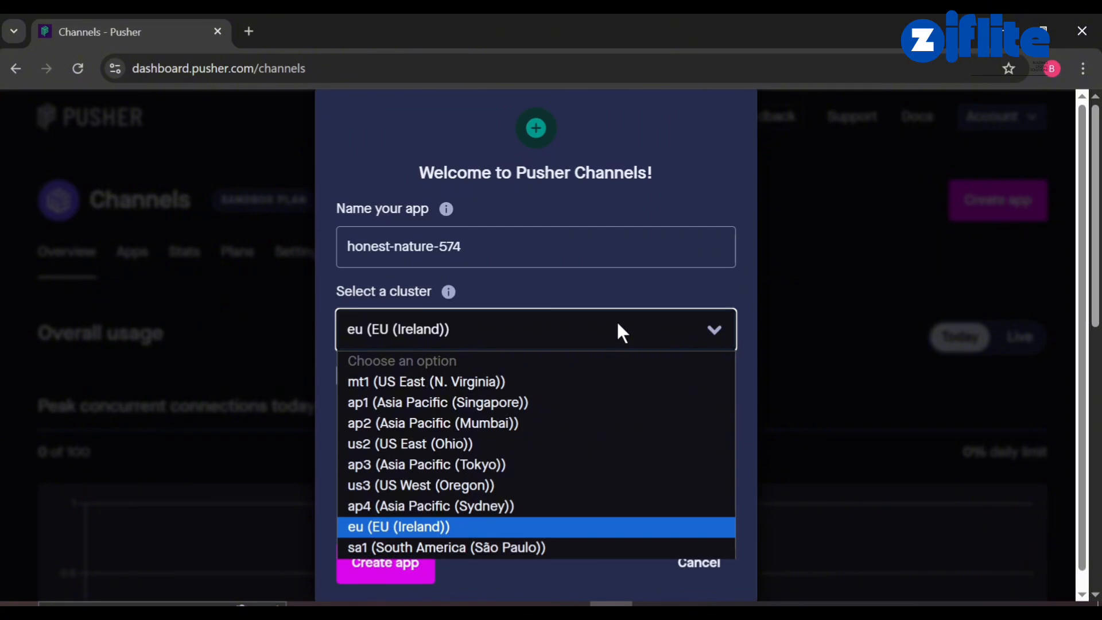
{"action": "left_click", "coordinate": [618, 325]}
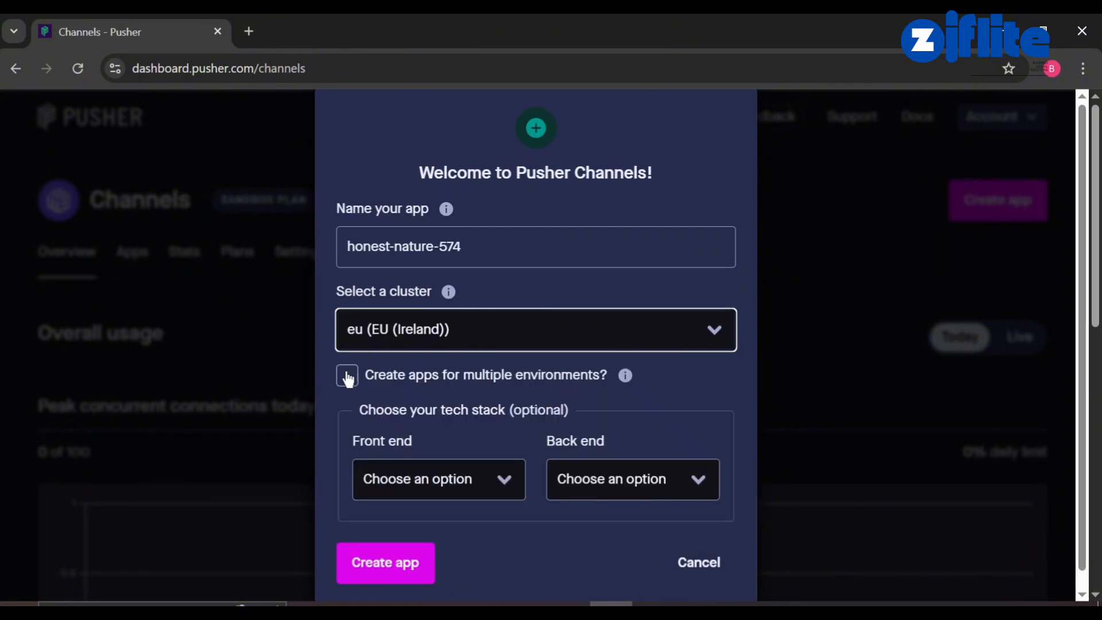
{"action": "scroll", "coordinate": [348, 378], "scroll_direction": "down", "scroll_amount": 1}
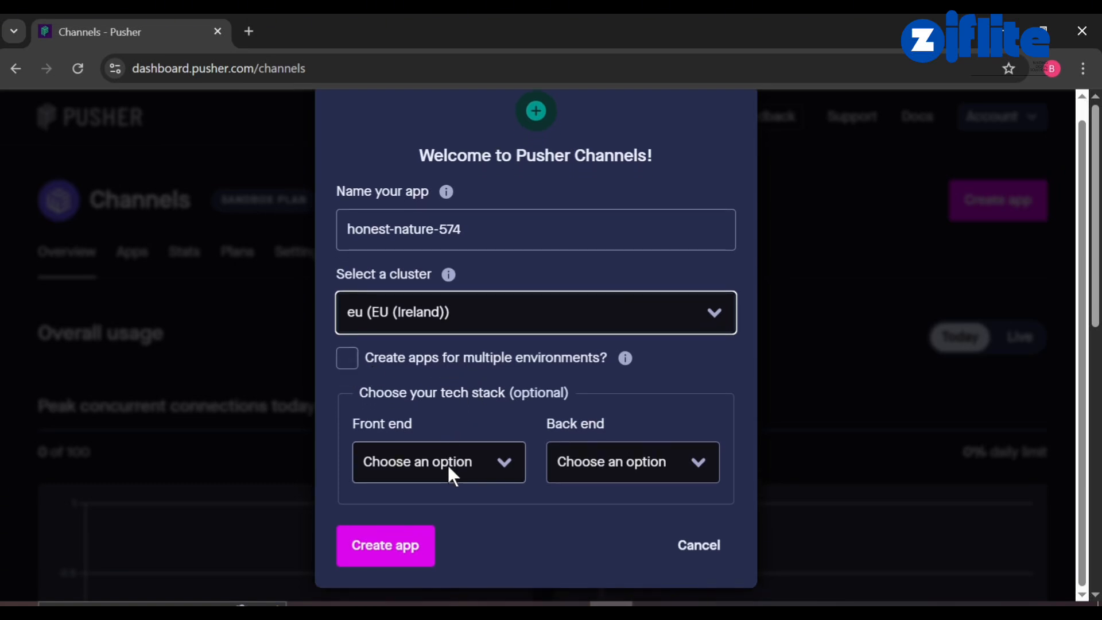
{"action": "left_click", "coordinate": [395, 543]}
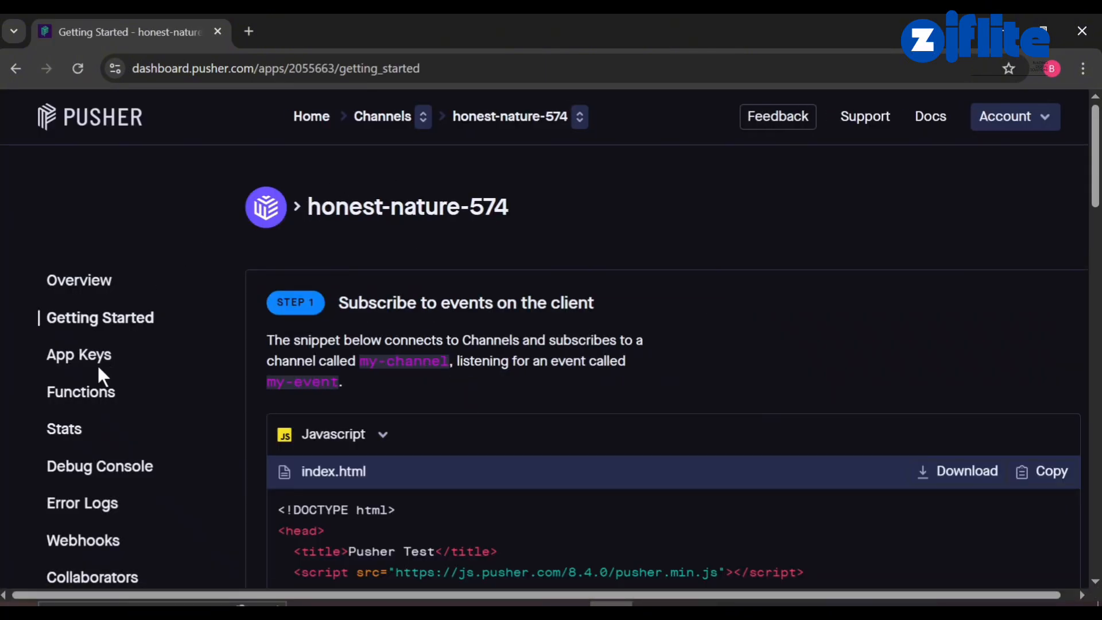
Copy the Pusher app_id and key into Ziflite HR's Pusher App Id and App Key fields.
{"action": "left_click", "coordinate": [83, 356]}
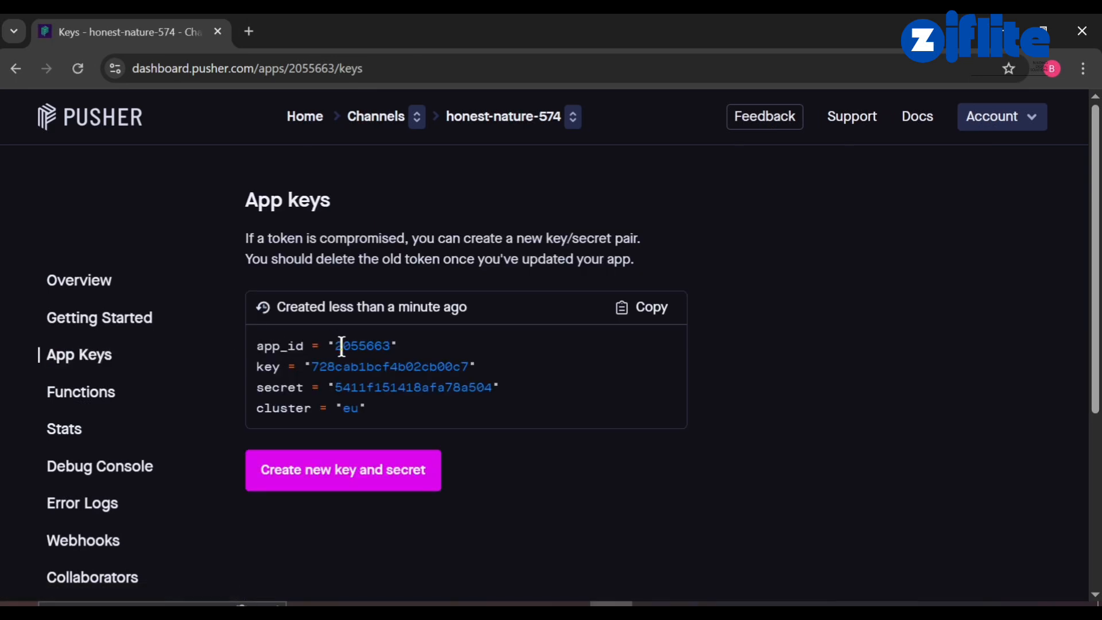
{"action": "left_click_drag", "start_coordinate": [336, 345], "coordinate": [385, 340]}
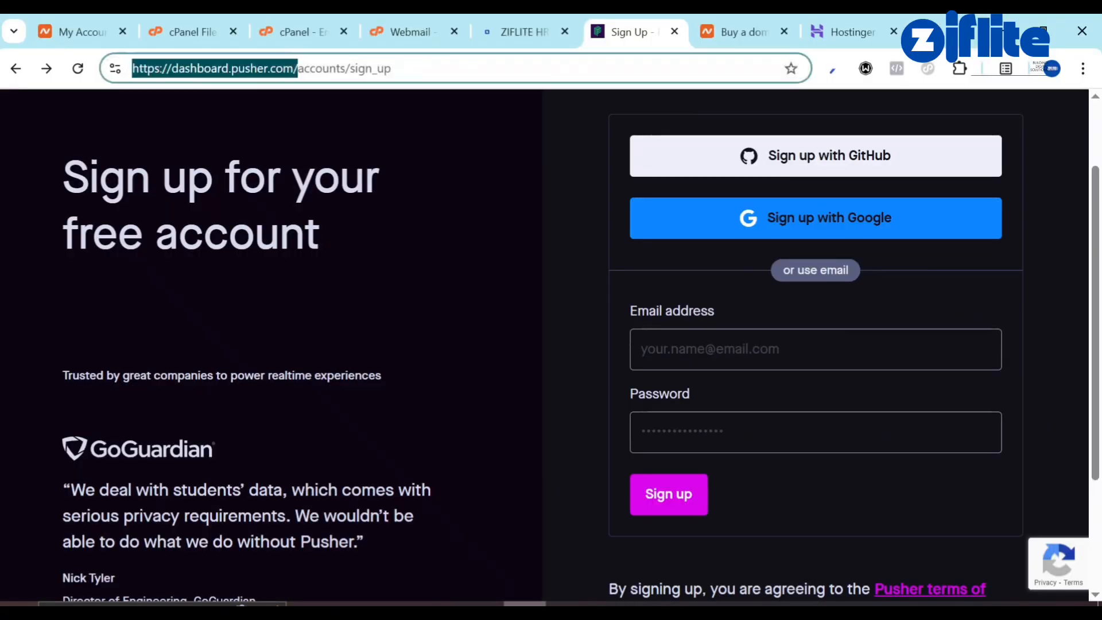
{"action": "left_click", "coordinate": [518, 24]}
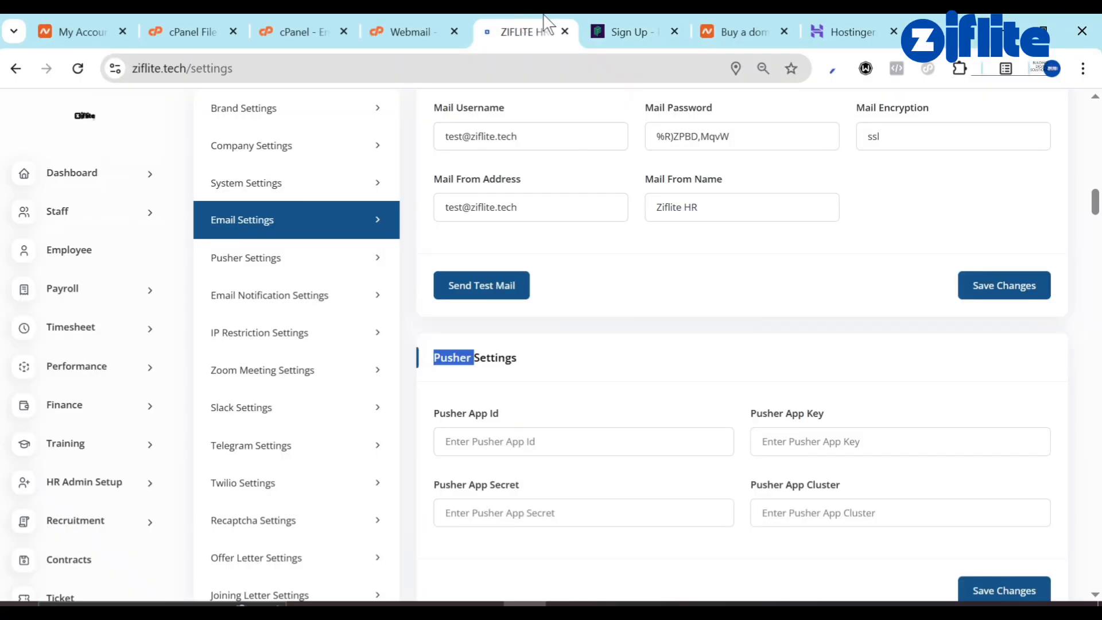
{"action": "scroll", "coordinate": [502, 401], "scroll_direction": "down", "scroll_amount": 3}
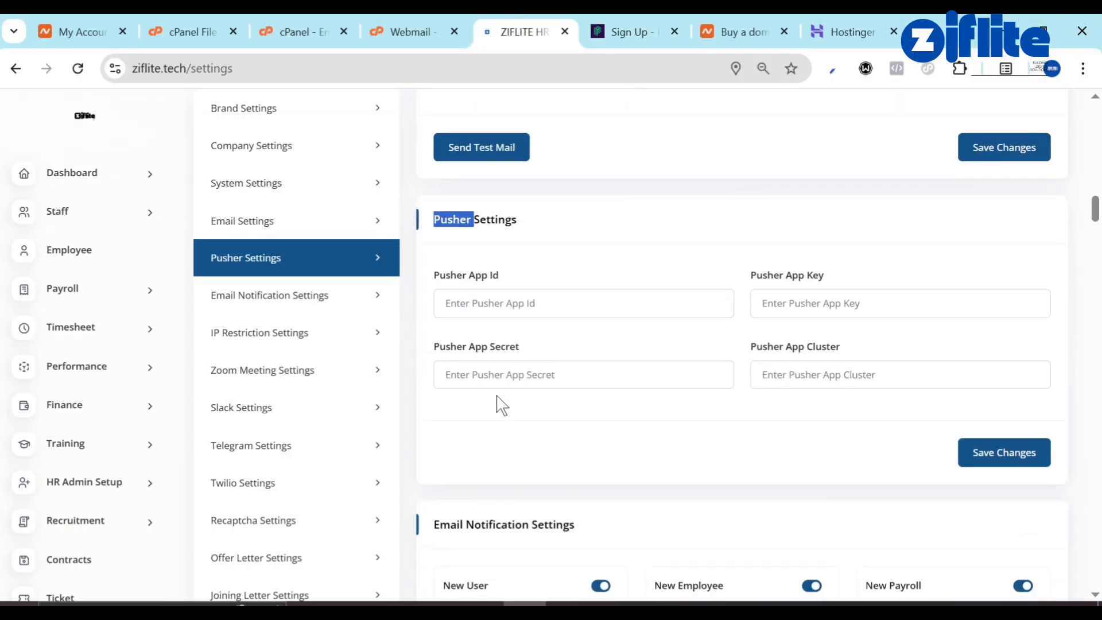
{"action": "left_click", "coordinate": [475, 313]}
{"action": "type", "text": "2055663"}
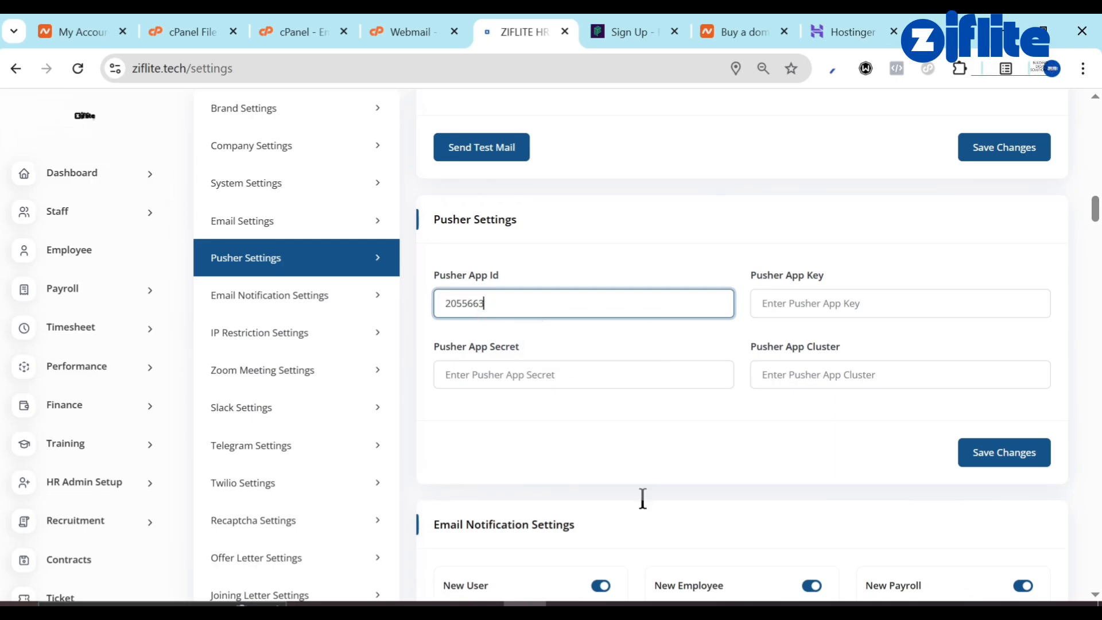
{"action": "key", "text": "alt+Tab"}
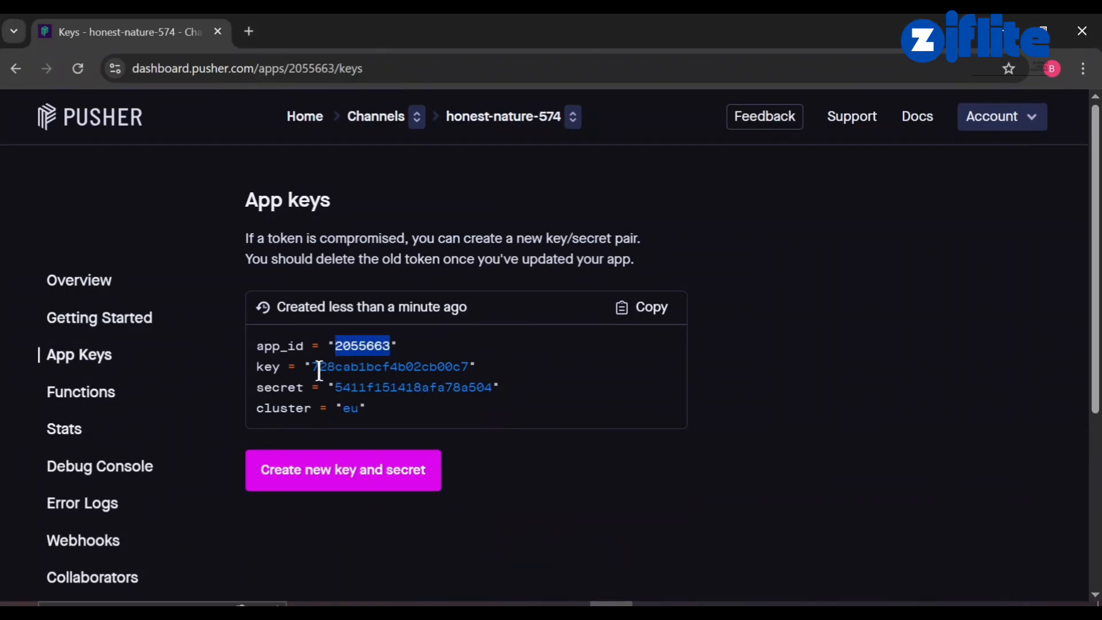
{"action": "left_click_drag", "start_coordinate": [312, 366], "coordinate": [469, 364]}
{"action": "key", "text": "ctrl+c"}
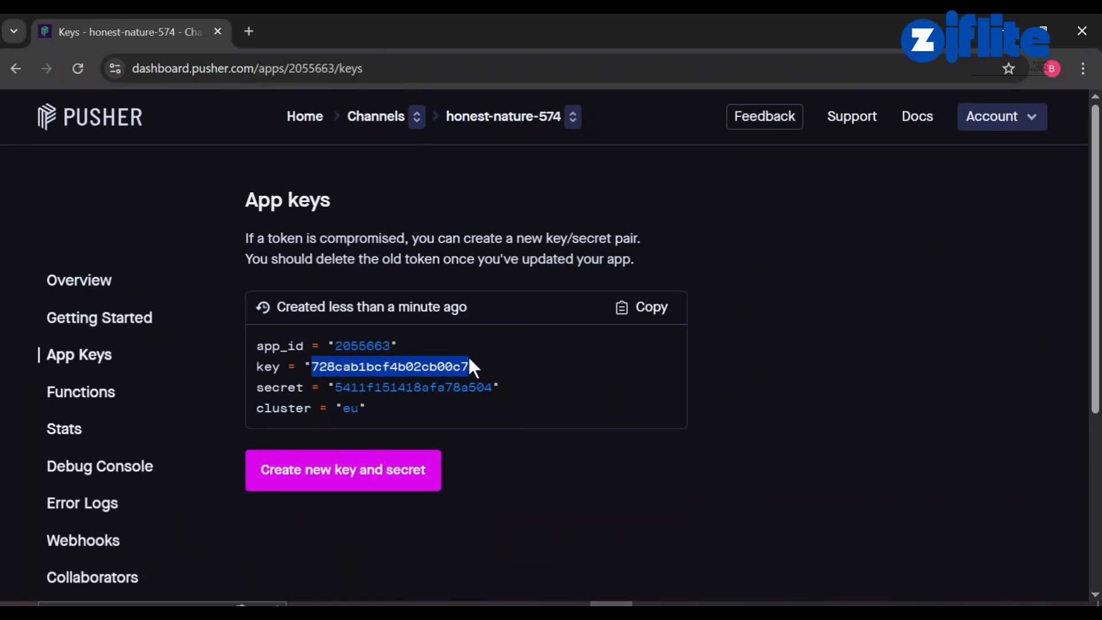
{"action": "key", "text": "alt+Tab"}
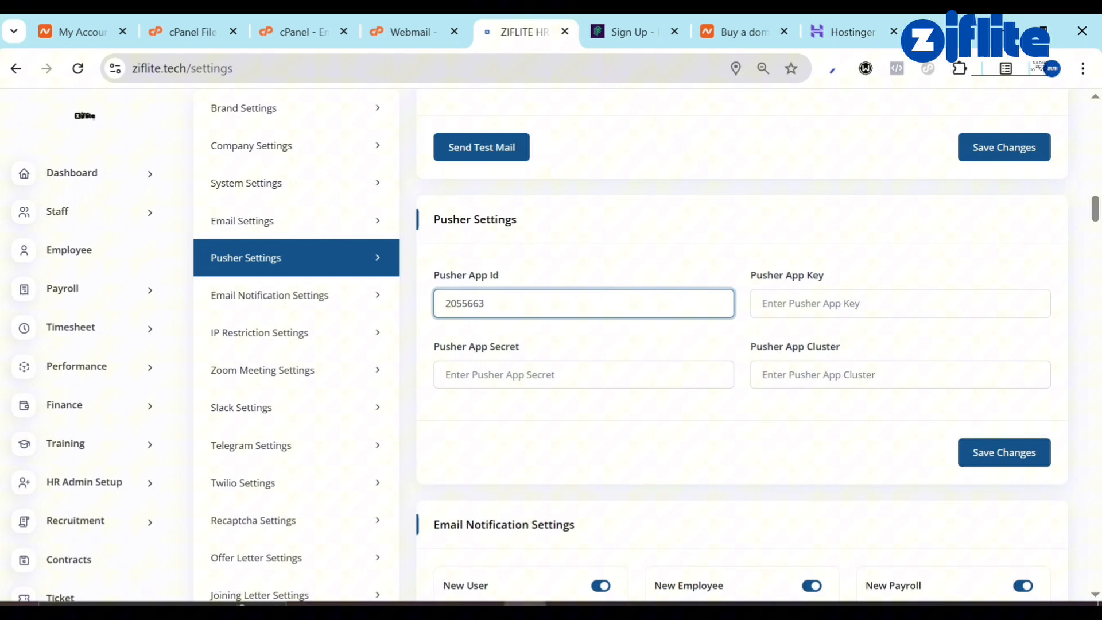
{"action": "left_click", "coordinate": [797, 301]}
{"action": "key", "text": "ctrl+v"}
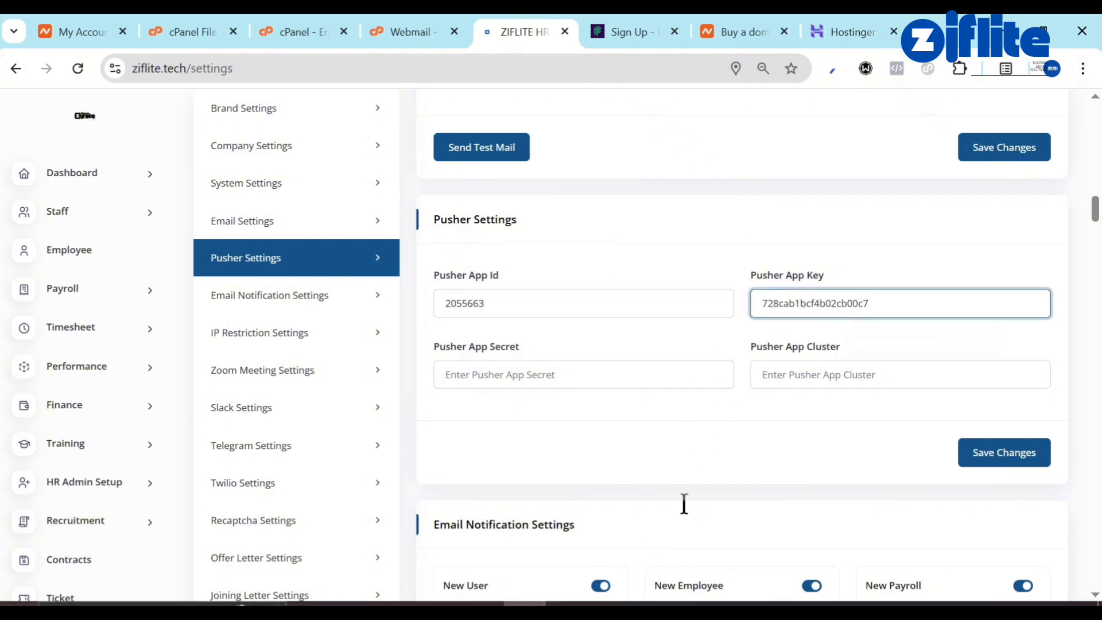
Copy the app secret and eu cluster into Pusher Settings and save the changes.
{"action": "key", "text": "alt+Tab"}
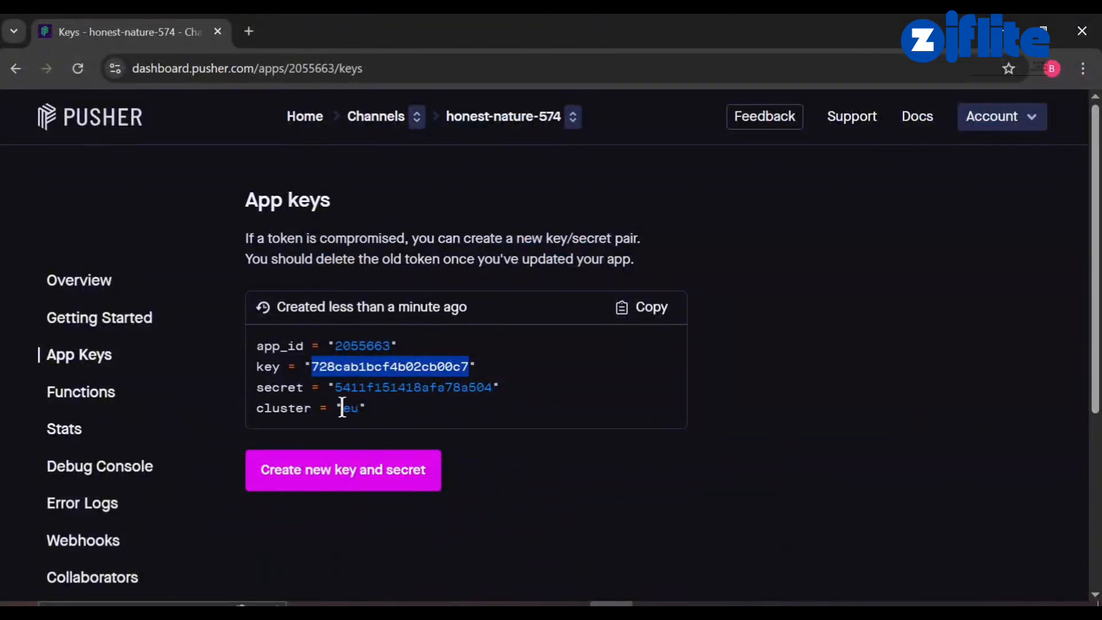
{"action": "left_click_drag", "start_coordinate": [334, 387], "coordinate": [491, 390]}
{"action": "key", "text": "ctrl+c"}
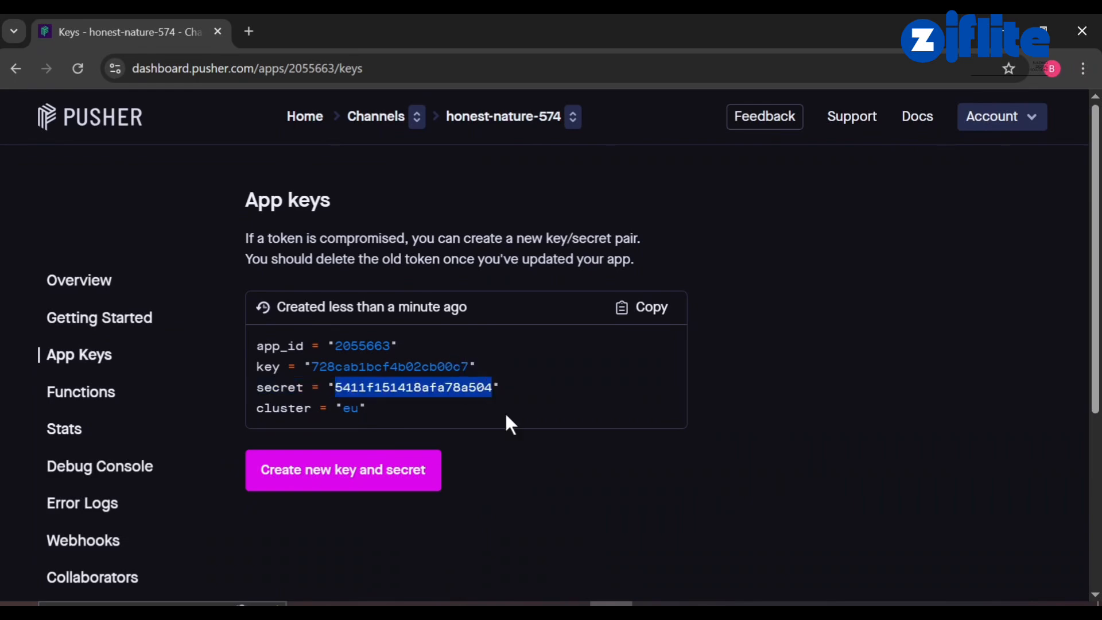
{"action": "key", "text": "alt+Tab"}
{"action": "left_click", "coordinate": [582, 379]}
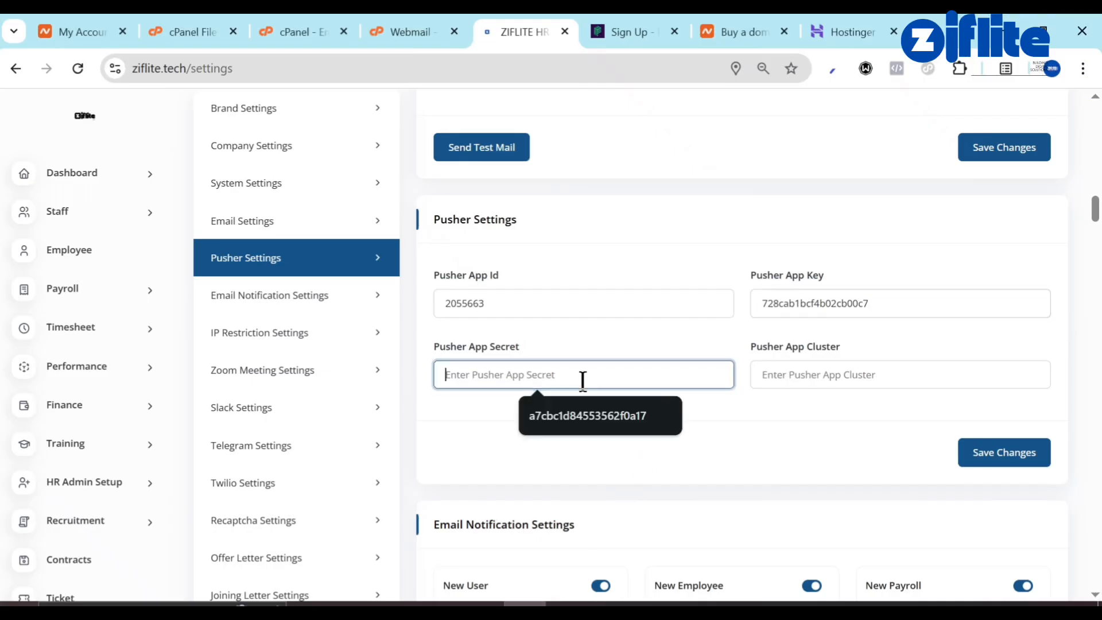
{"action": "key", "text": "ctrl+v"}
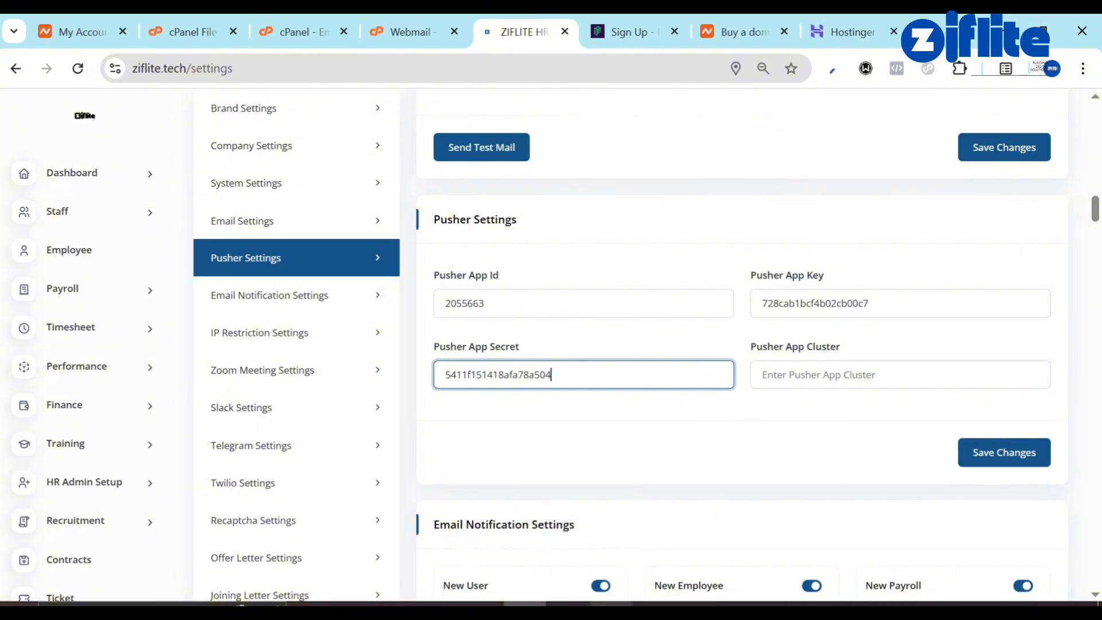
{"action": "key", "text": "alt+Tab"}
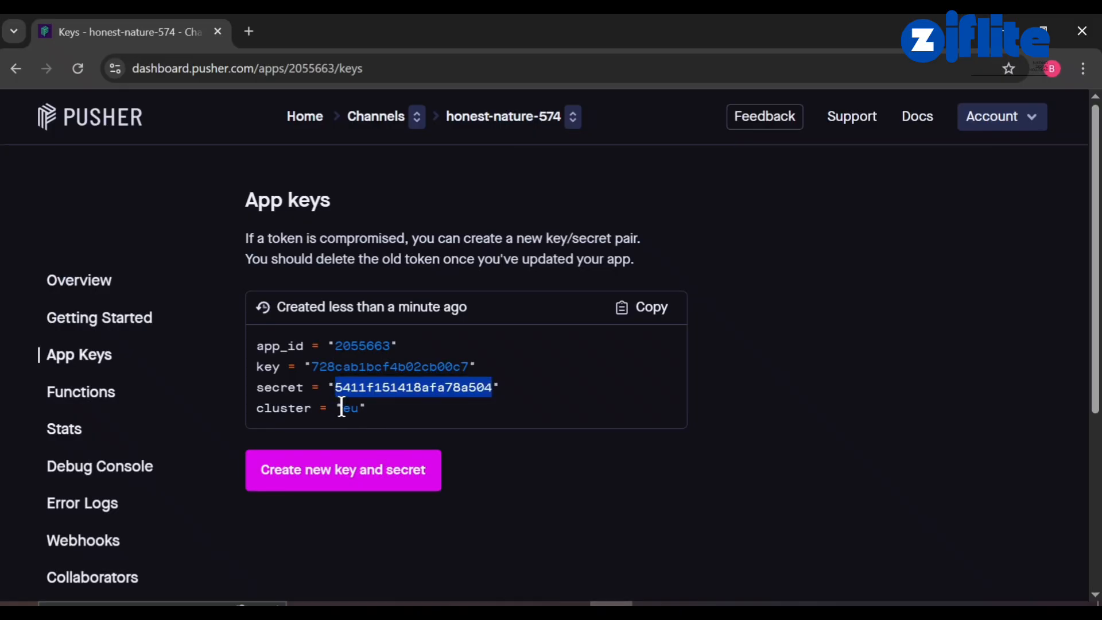
{"action": "left_click_drag", "start_coordinate": [342, 409], "coordinate": [353, 407]}
{"action": "key", "text": "ctrl+c"}
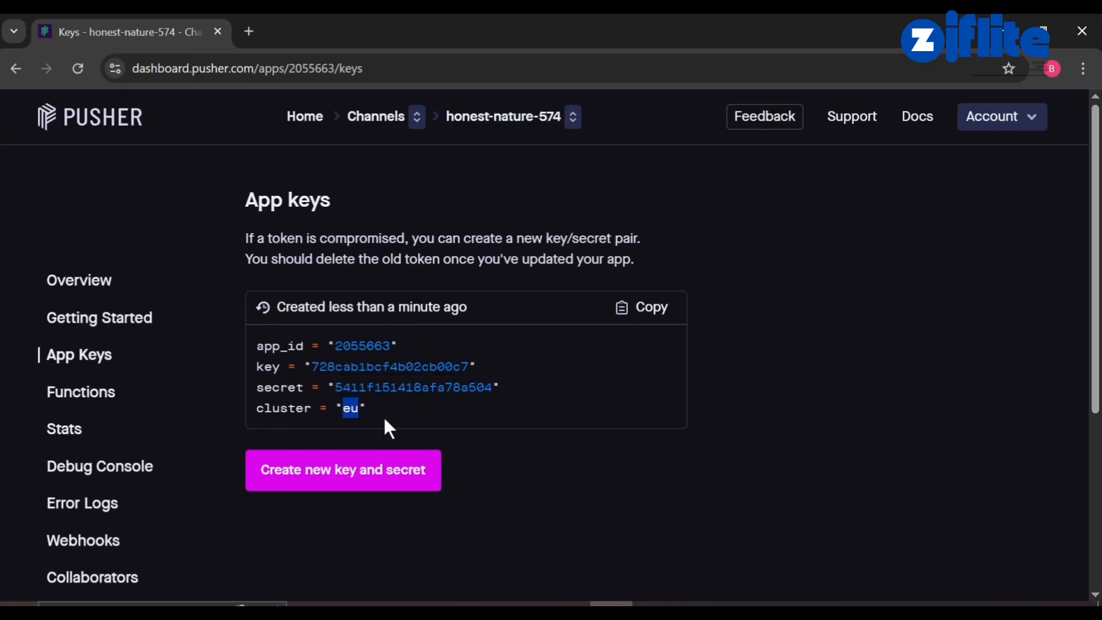
{"action": "key", "text": "alt+Tab"}
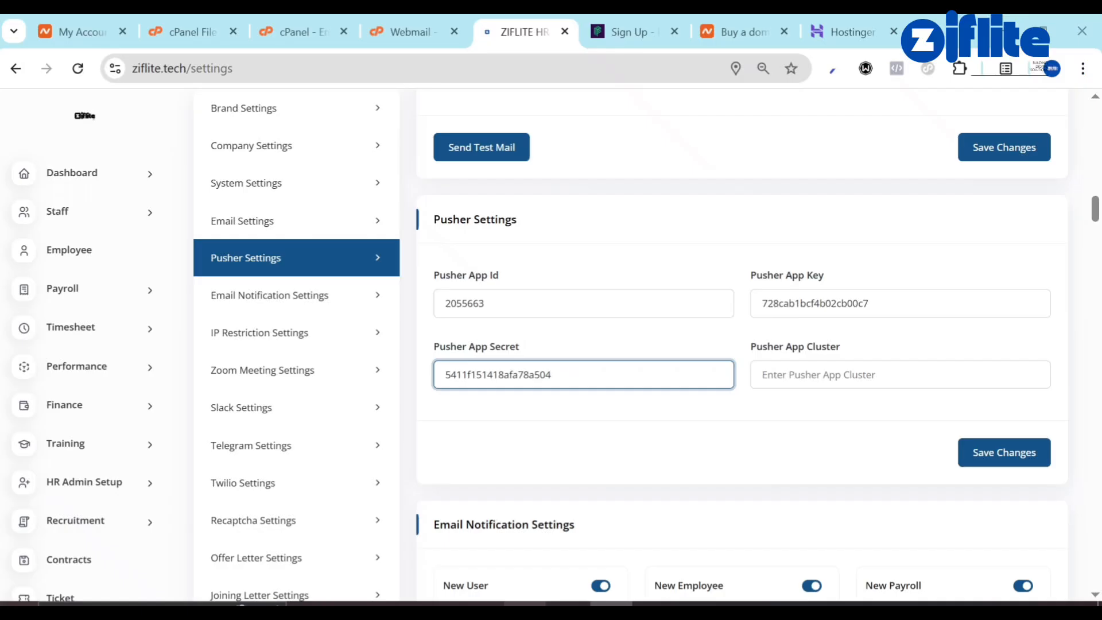
{"action": "left_click", "coordinate": [818, 385]}
{"action": "key", "text": "ctrl+v"}
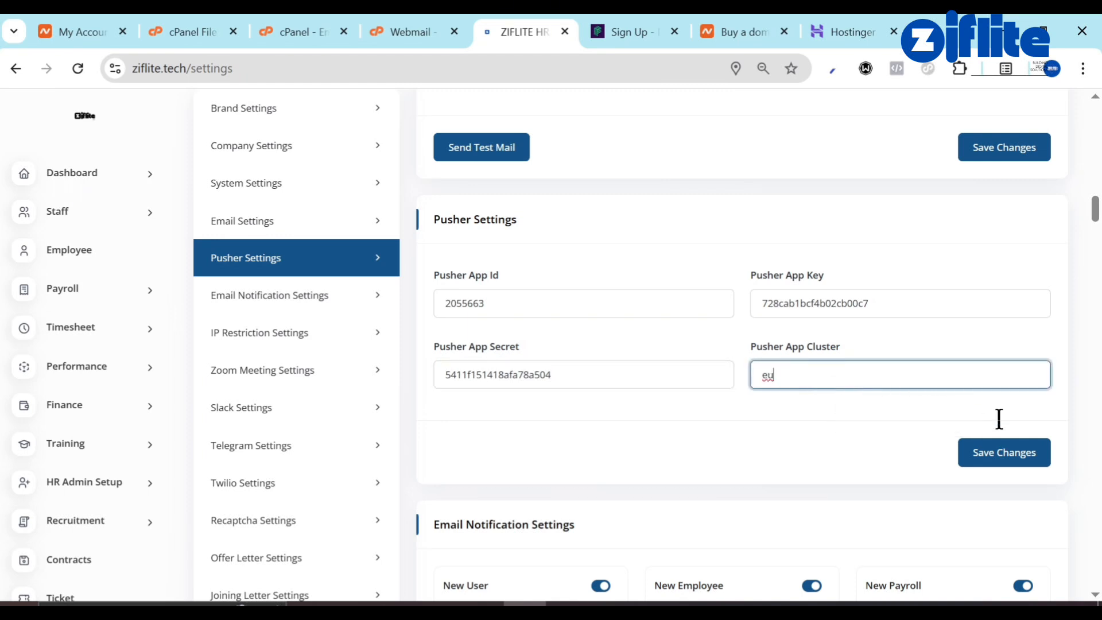
{"action": "left_click", "coordinate": [1012, 454]}
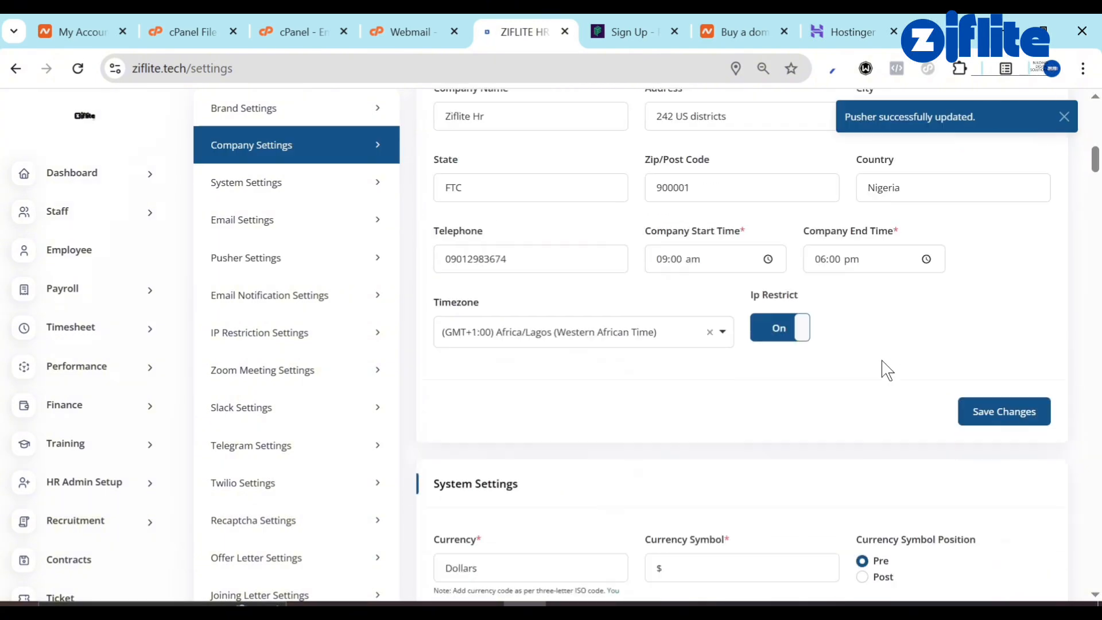
{"action": "scroll", "coordinate": [884, 369], "scroll_direction": "down", "scroll_amount": 15}
{"action": "scroll", "coordinate": [882, 361], "scroll_direction": "up", "scroll_amount": 1}
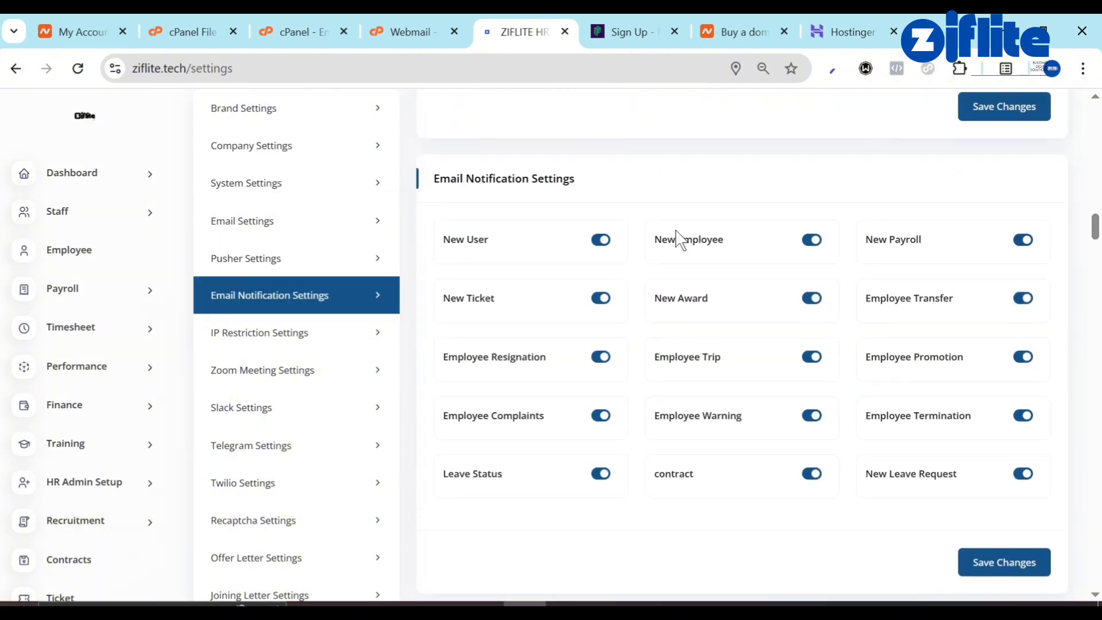
{"action": "scroll", "coordinate": [644, 463], "scroll_direction": "down", "scroll_amount": 10}
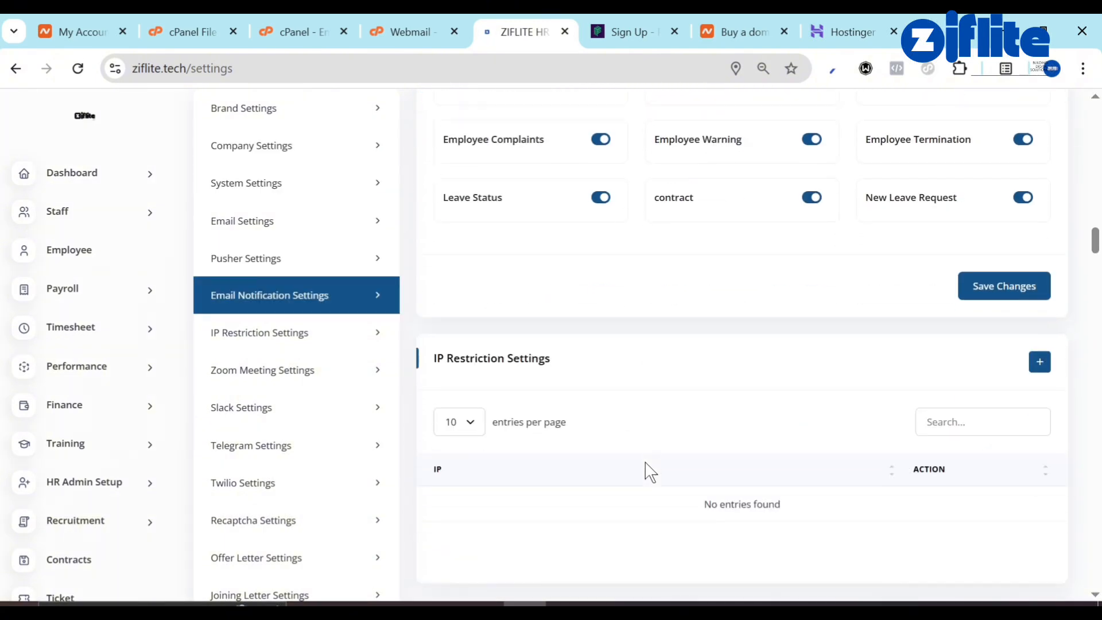
{"action": "scroll", "coordinate": [645, 462], "scroll_direction": "down", "scroll_amount": 3}
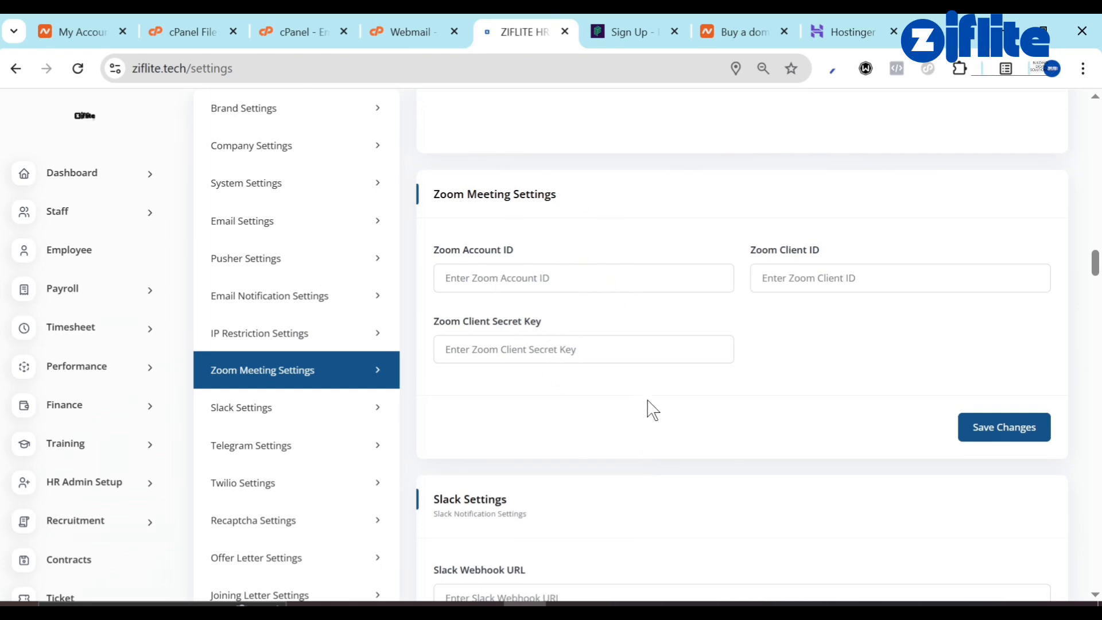
{"action": "scroll", "coordinate": [647, 405], "scroll_direction": "down", "scroll_amount": 5}
{"action": "scroll", "coordinate": [592, 441], "scroll_direction": "down", "scroll_amount": 5}
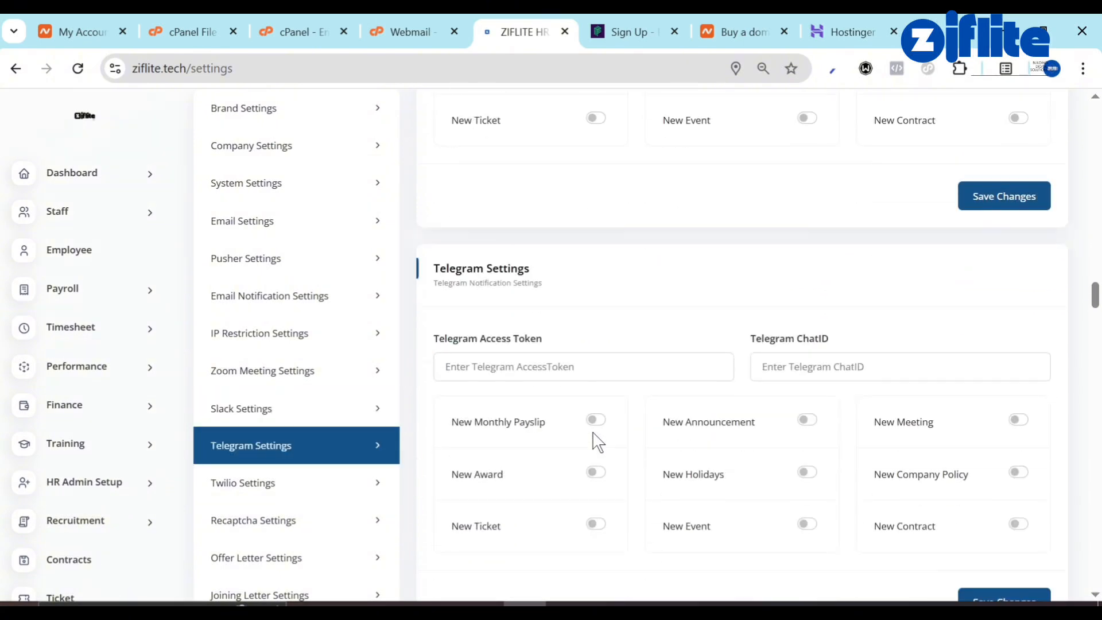
{"action": "scroll", "coordinate": [527, 365], "scroll_direction": "down", "scroll_amount": 7}
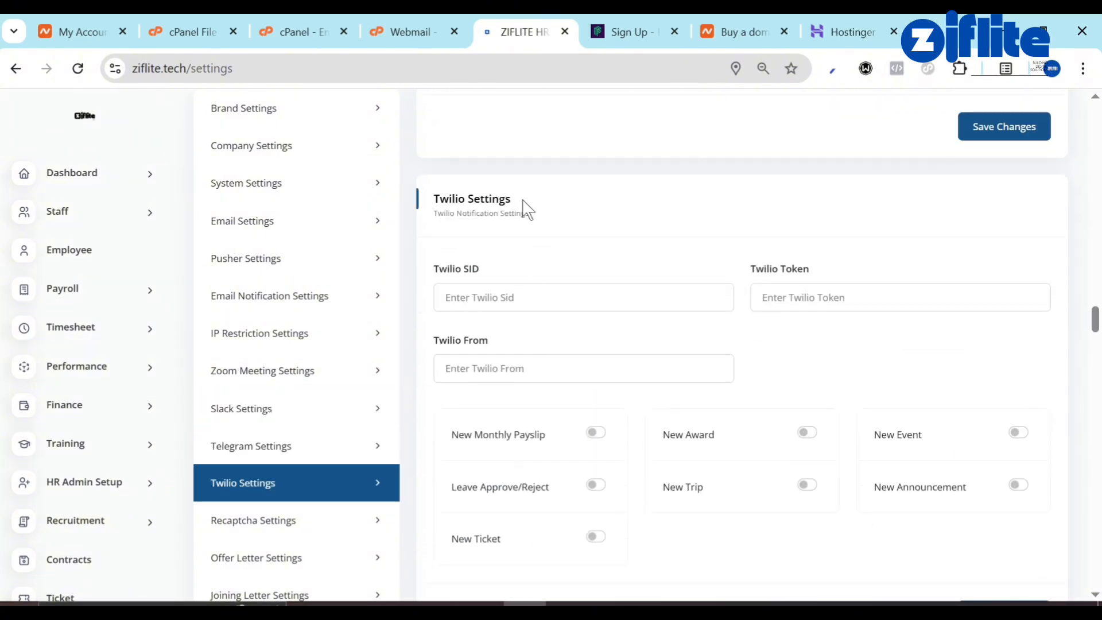
{"action": "scroll", "coordinate": [506, 346], "scroll_direction": "down", "scroll_amount": 5}
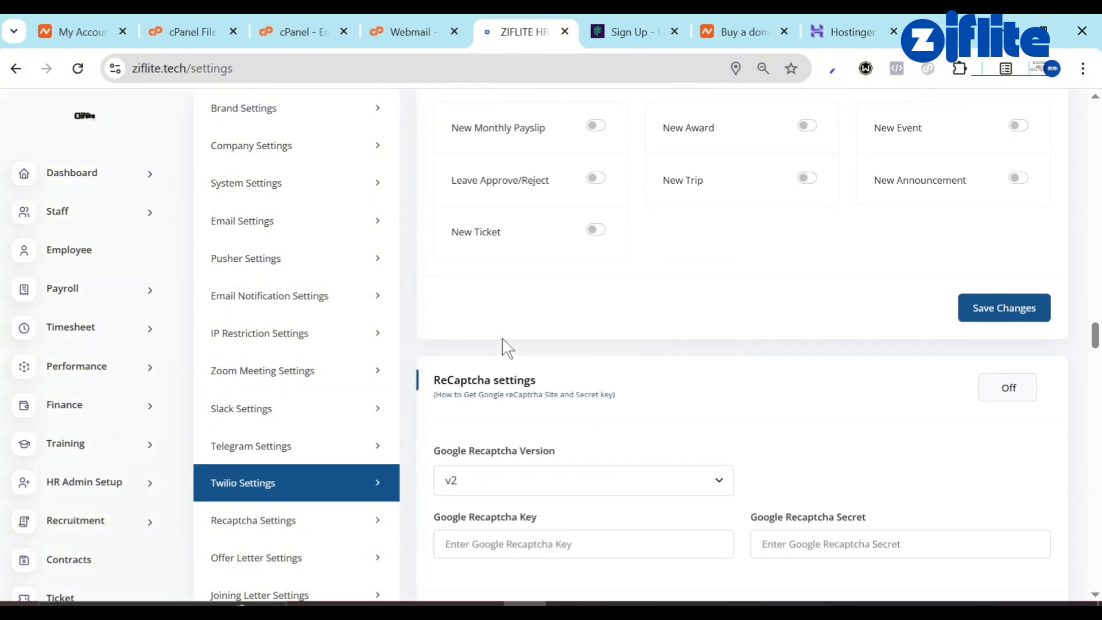
{"action": "scroll", "coordinate": [505, 344], "scroll_direction": "up", "scroll_amount": 4}
{"action": "scroll", "coordinate": [504, 339], "scroll_direction": "down", "scroll_amount": 8}
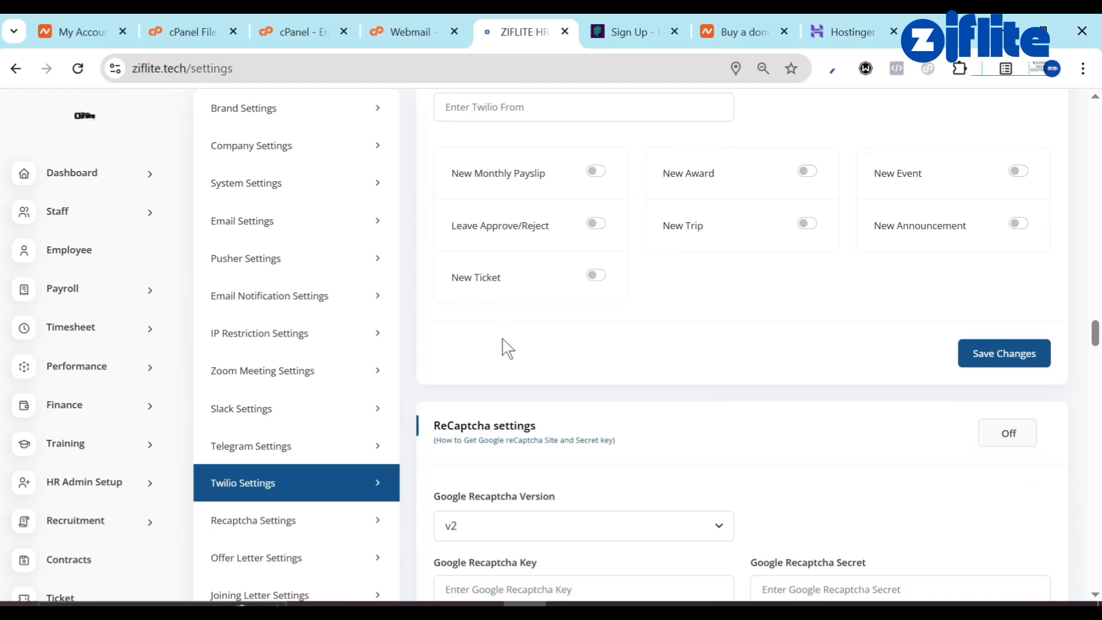
{"action": "scroll", "coordinate": [533, 450], "scroll_direction": "down", "scroll_amount": 15}
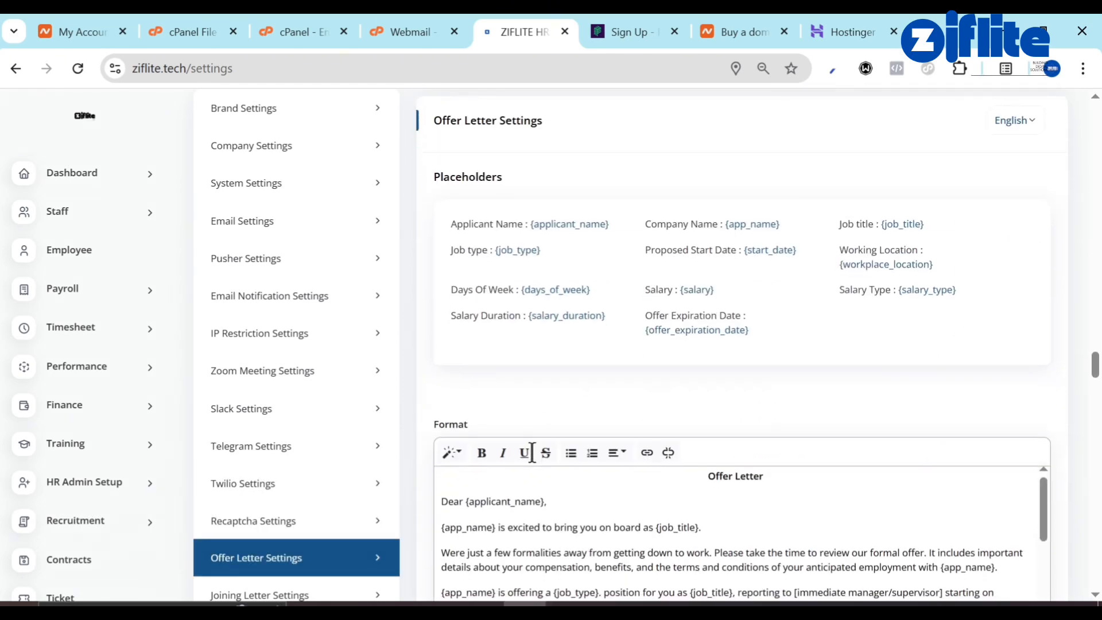
{"action": "scroll", "coordinate": [538, 430], "scroll_direction": "down", "scroll_amount": 15}
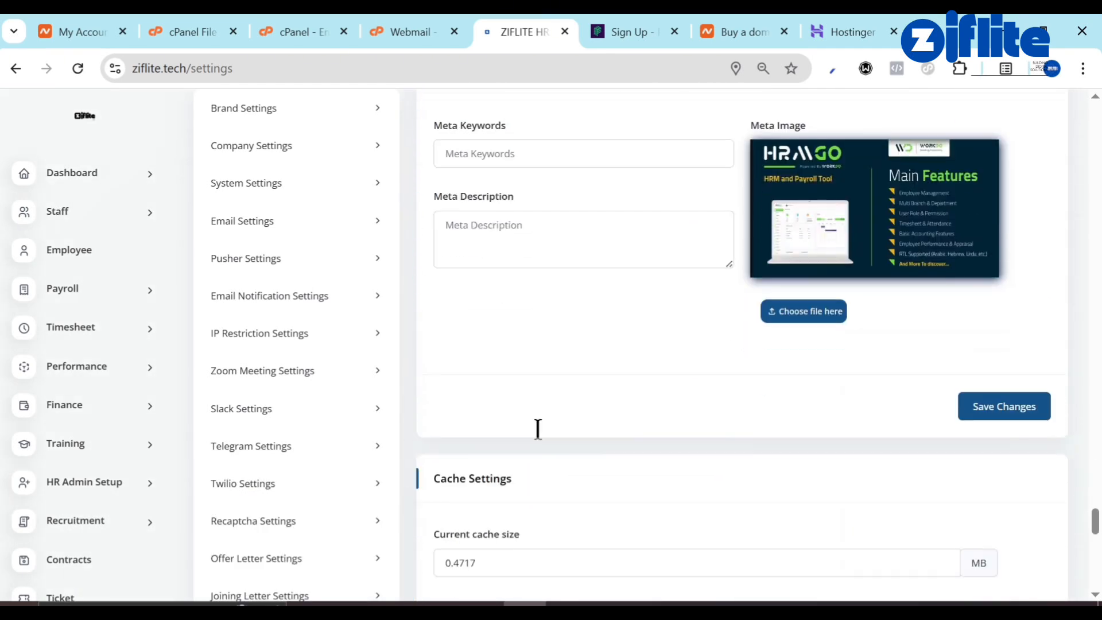
{"action": "scroll", "coordinate": [542, 439], "scroll_direction": "down", "scroll_amount": 15}
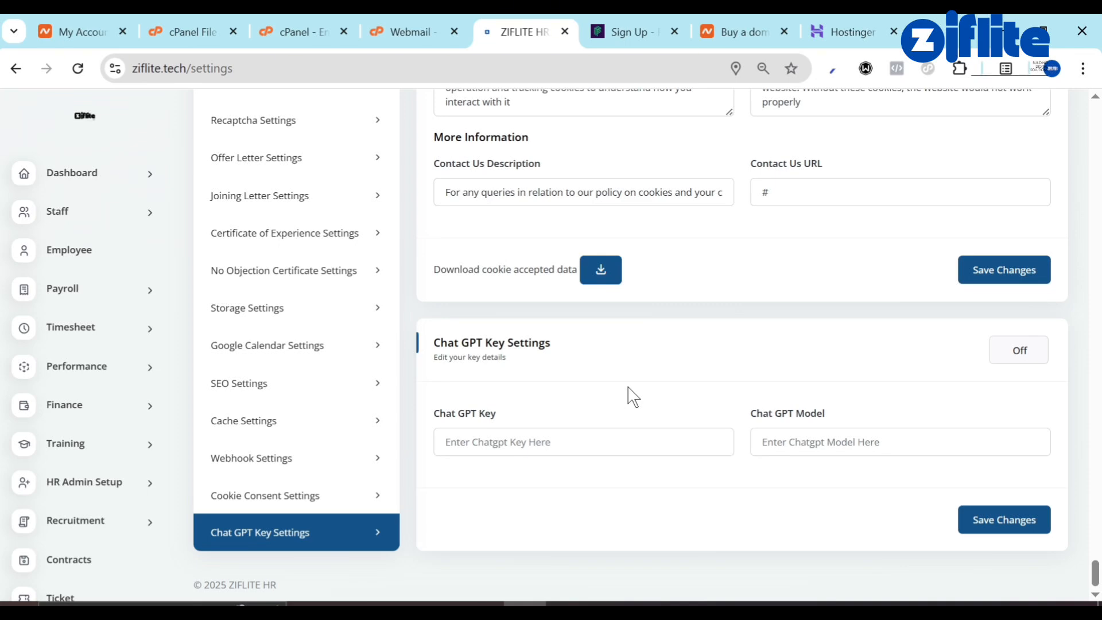
{"action": "scroll", "coordinate": [750, 325], "scroll_direction": "up", "scroll_amount": 6}
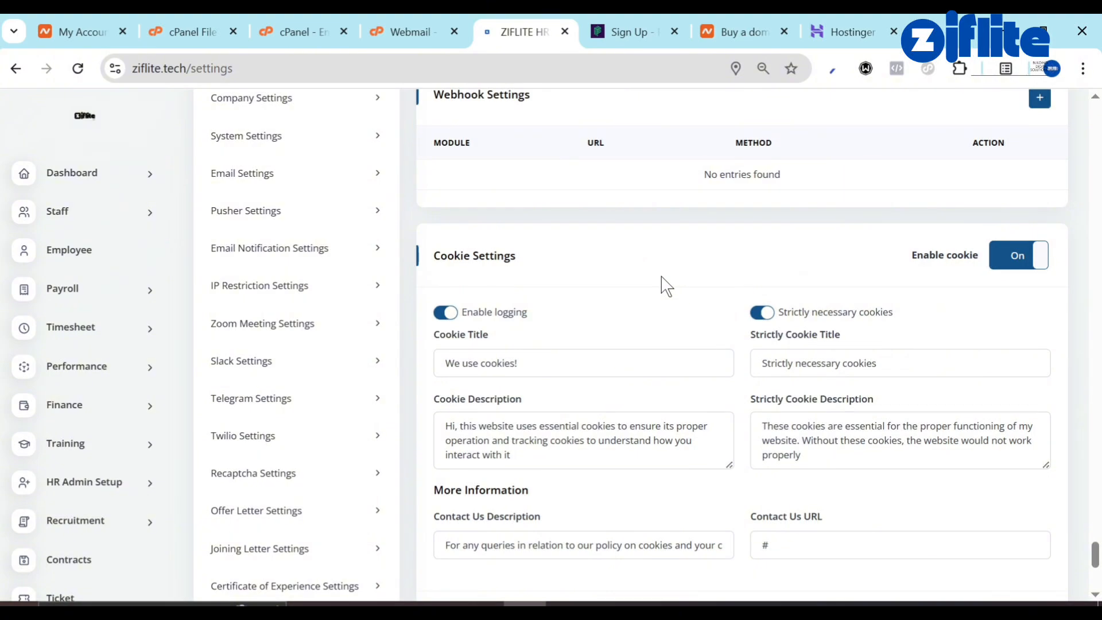
{"action": "scroll", "coordinate": [661, 282], "scroll_direction": "up", "scroll_amount": 15}
{"action": "scroll", "coordinate": [369, 327], "scroll_direction": "up", "scroll_amount": 10}
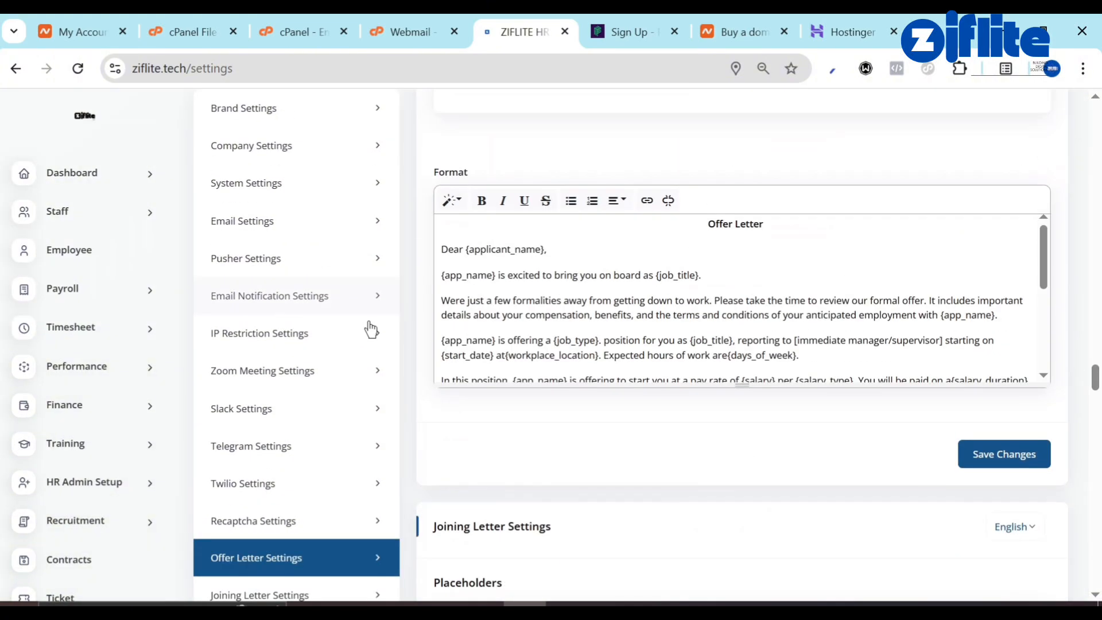
{"action": "scroll", "coordinate": [241, 283], "scroll_direction": "up", "scroll_amount": 12}
{"action": "scroll", "coordinate": [216, 162], "scroll_direction": "up", "scroll_amount": 3}
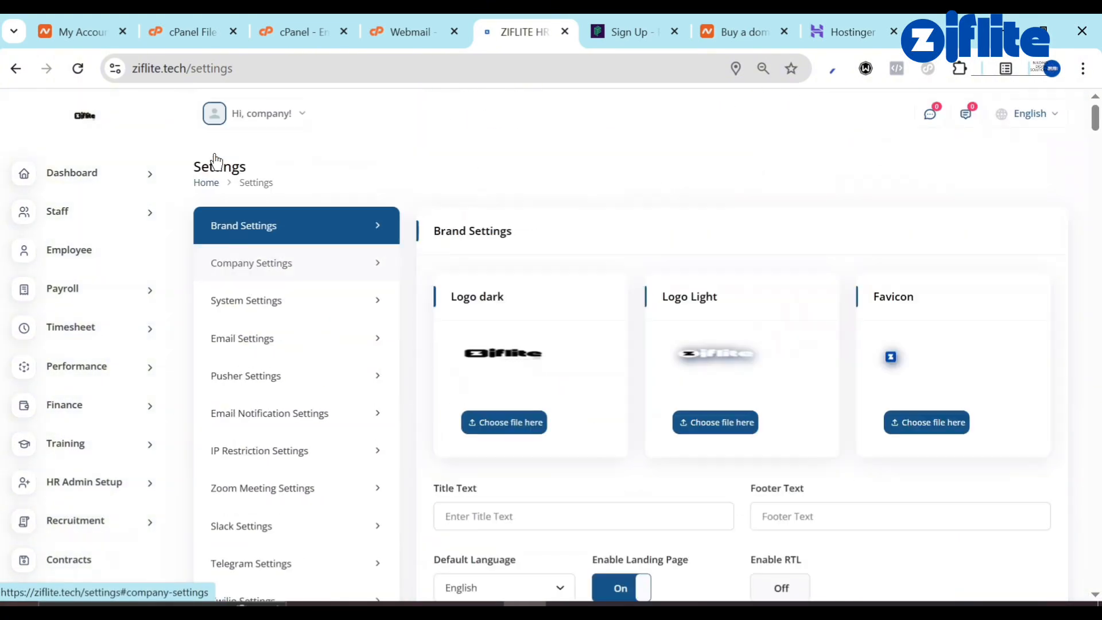
{"action": "scroll", "coordinate": [20, 401], "scroll_direction": "down", "scroll_amount": 8}
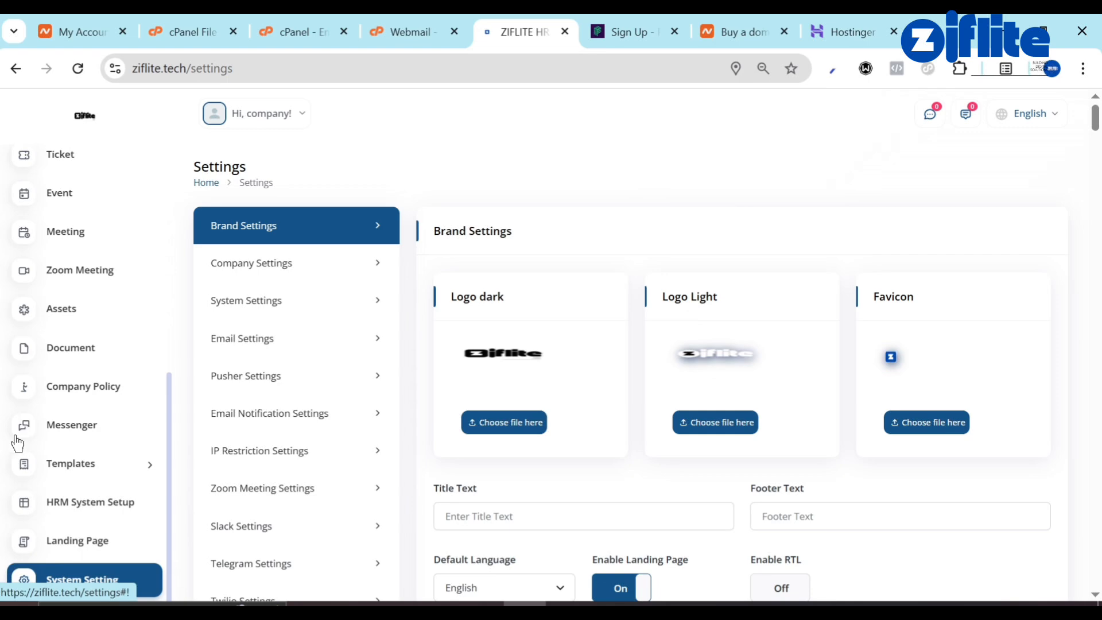
{"action": "scroll", "coordinate": [69, 545], "scroll_direction": "down", "scroll_amount": 5}
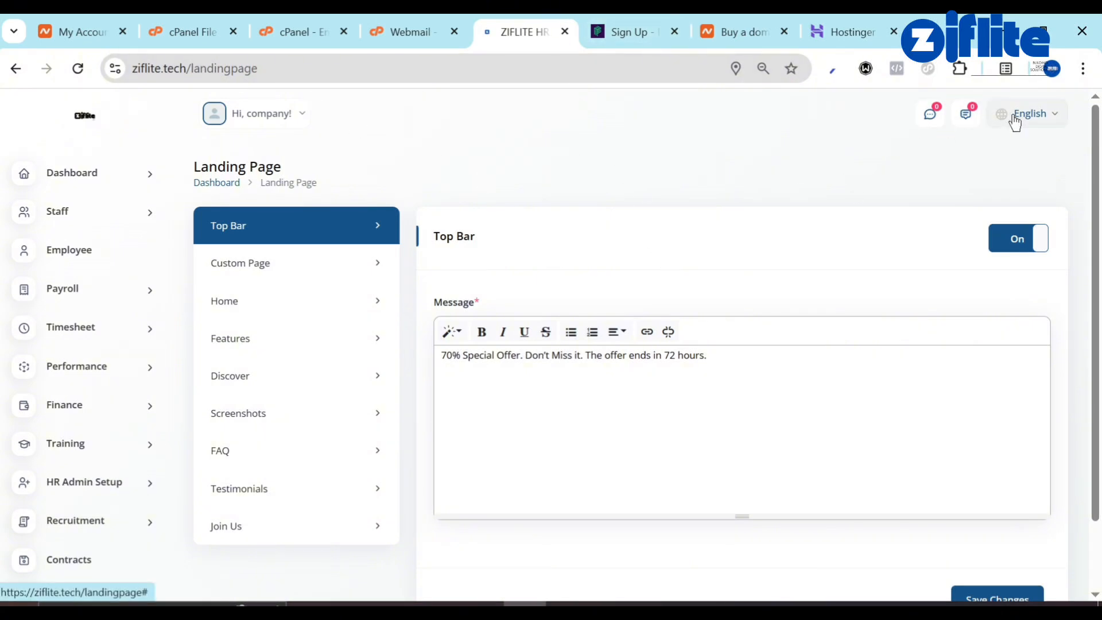
Load ziflite.tech in the former Pusher sign-up tab, then bring the other browser window forward.
{"action": "left_click", "coordinate": [594, 22]}
{"action": "left_click", "coordinate": [555, 59]}
{"action": "key", "text": "ctrl+a"}
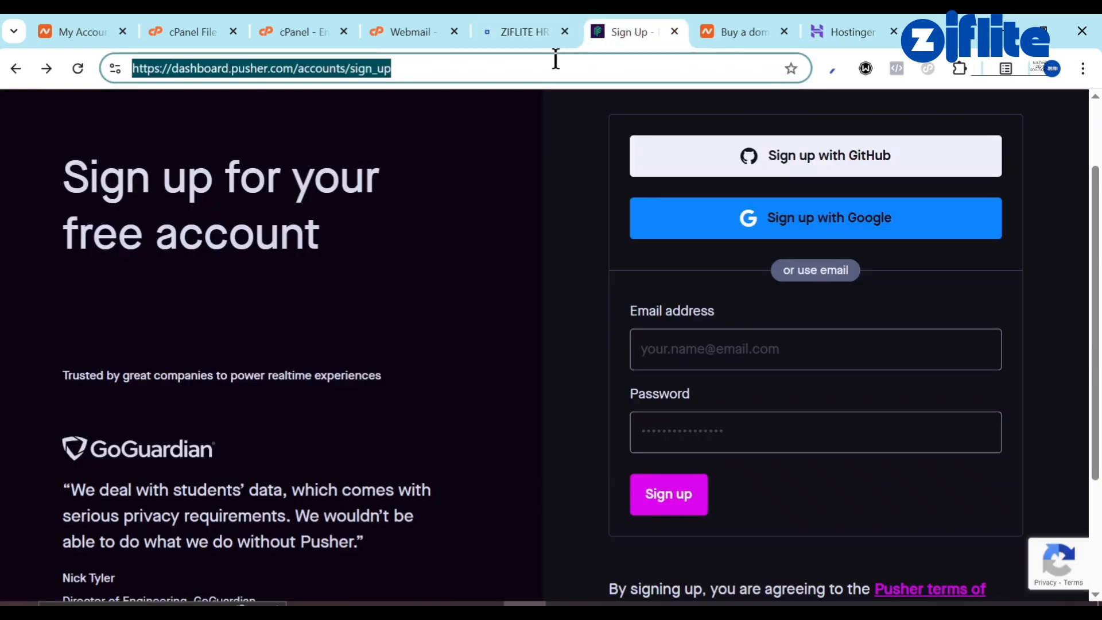
{"action": "type", "text": "z"}
{"action": "key", "text": "Return"}
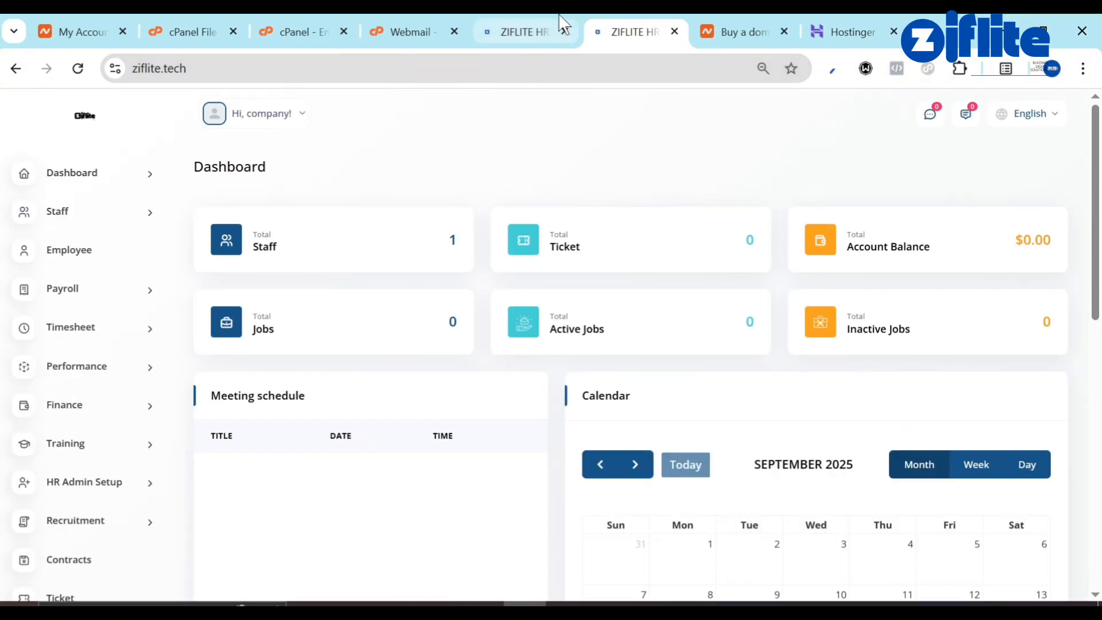
{"action": "mouse_move", "coordinate": [558, 23]}
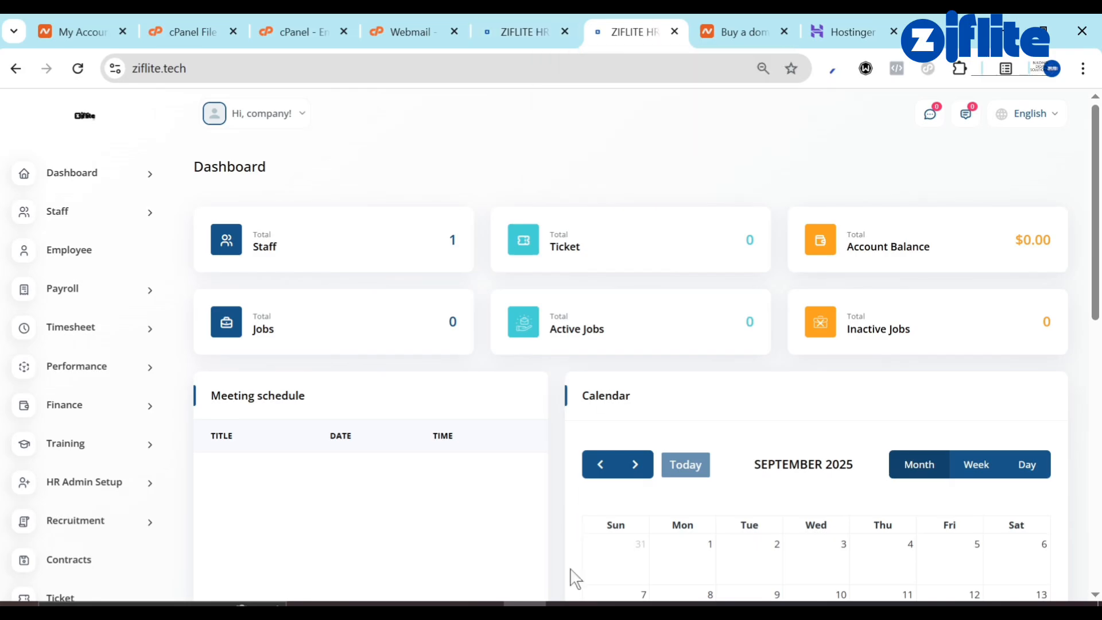
{"action": "left_click", "coordinate": [605, 604]}
Open the public ziflite.tech site and scroll through it, checking the 70% Special Offer top bar.
{"action": "left_click", "coordinate": [413, 63]}
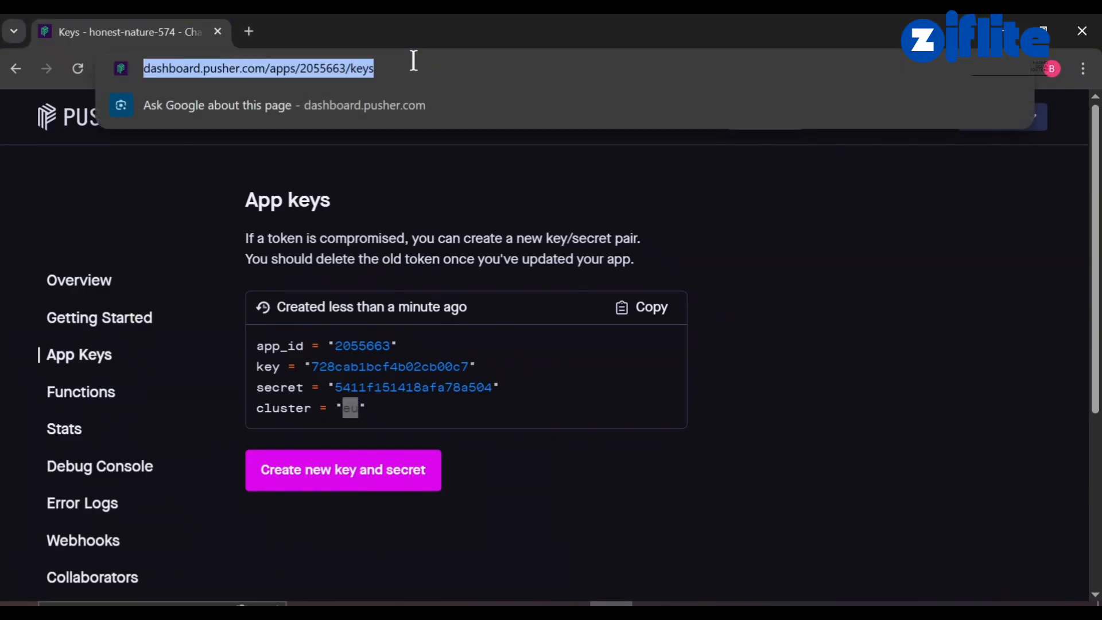
{"action": "type", "text": "ziflite.tech"}
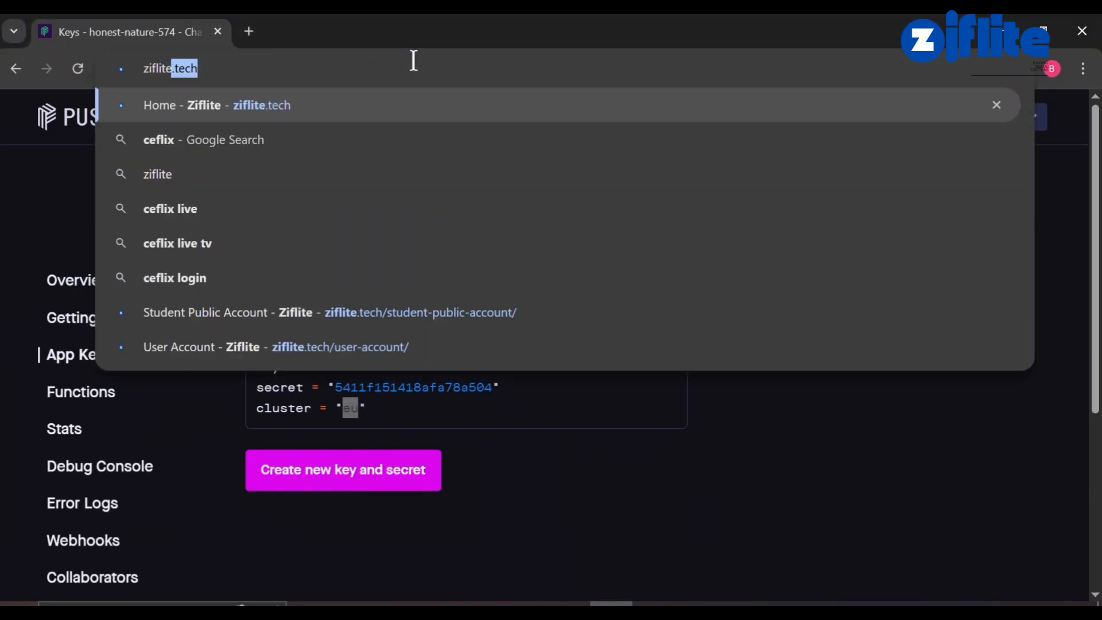
{"action": "key", "text": "Return"}
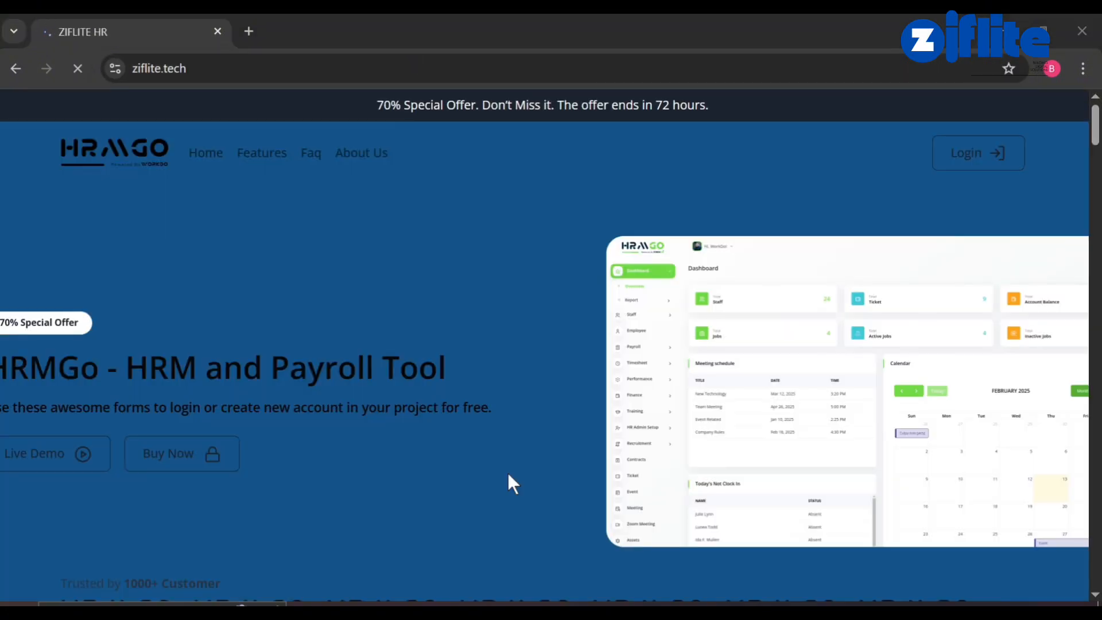
{"action": "scroll", "coordinate": [509, 475], "scroll_direction": "down", "scroll_amount": 10}
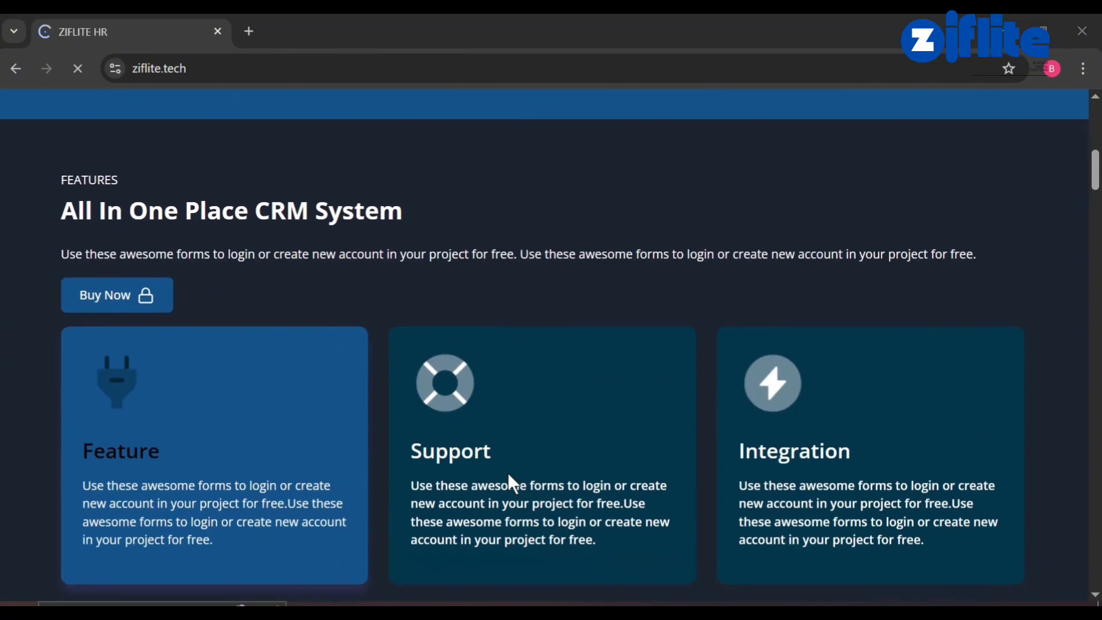
{"action": "scroll", "coordinate": [508, 475], "scroll_direction": "down", "scroll_amount": 15}
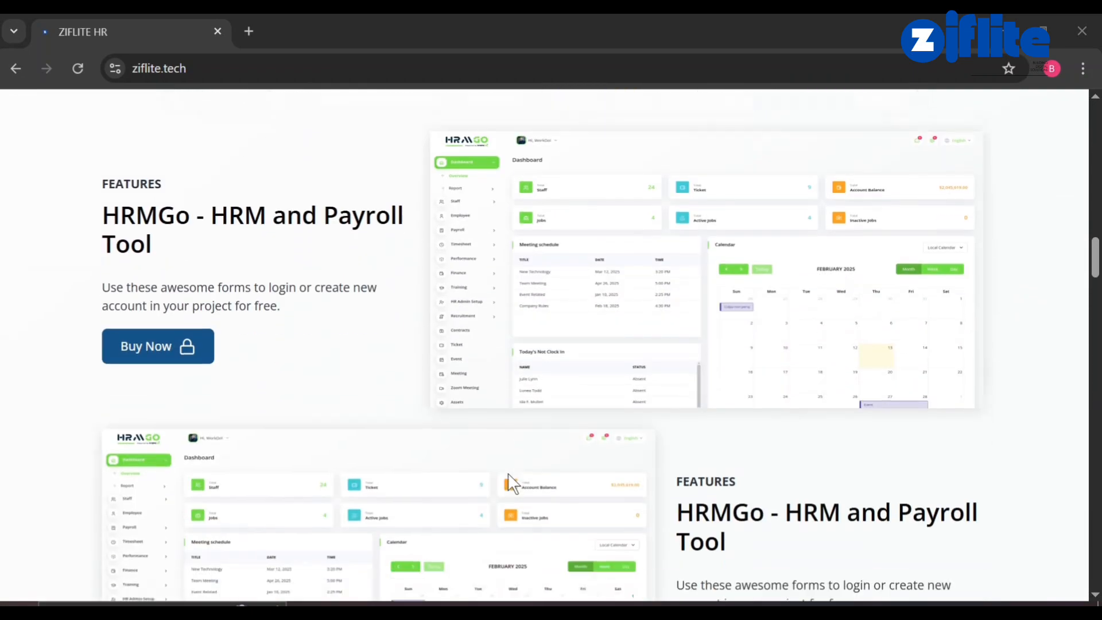
{"action": "scroll", "coordinate": [507, 473], "scroll_direction": "down", "scroll_amount": 15}
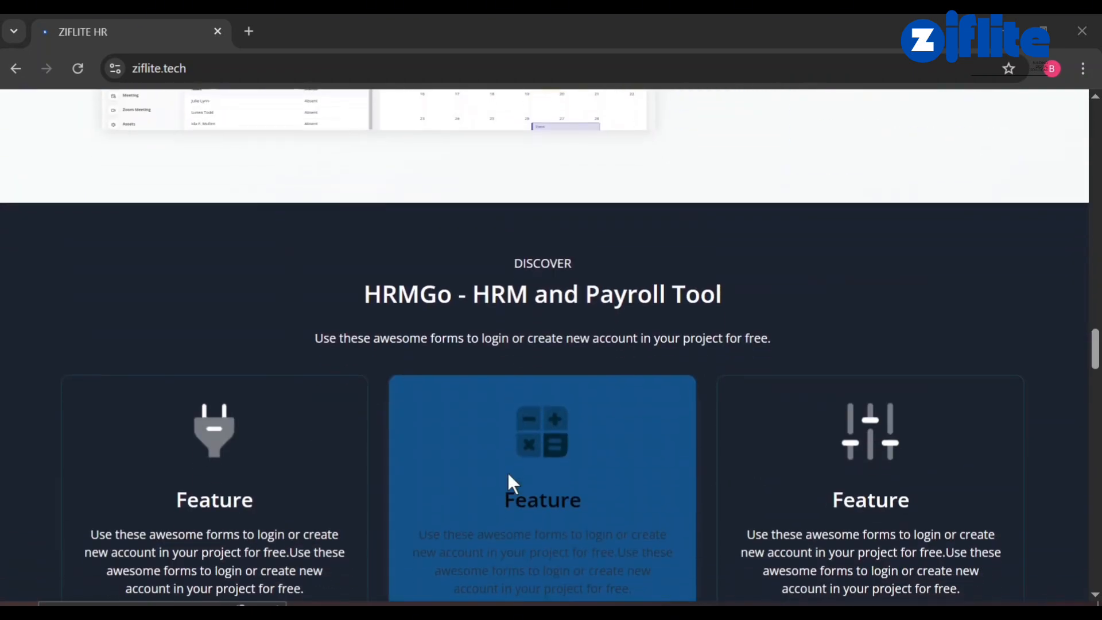
{"action": "scroll", "coordinate": [509, 475], "scroll_direction": "down", "scroll_amount": 10}
{"action": "scroll", "coordinate": [508, 475], "scroll_direction": "up", "scroll_amount": 4}
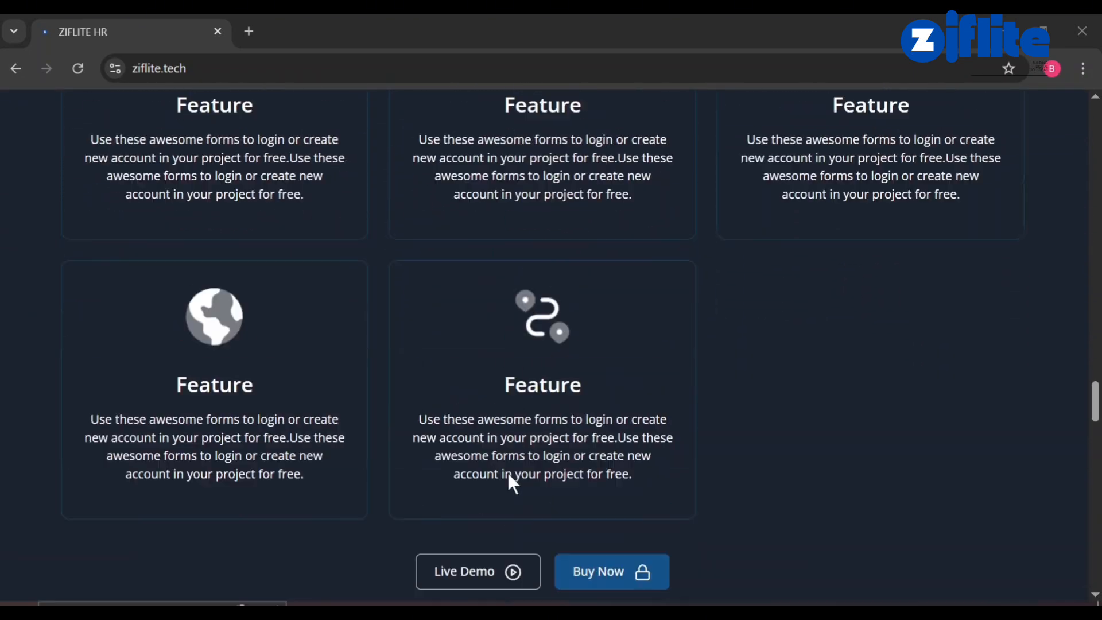
{"action": "scroll", "coordinate": [507, 473], "scroll_direction": "up", "scroll_amount": 10}
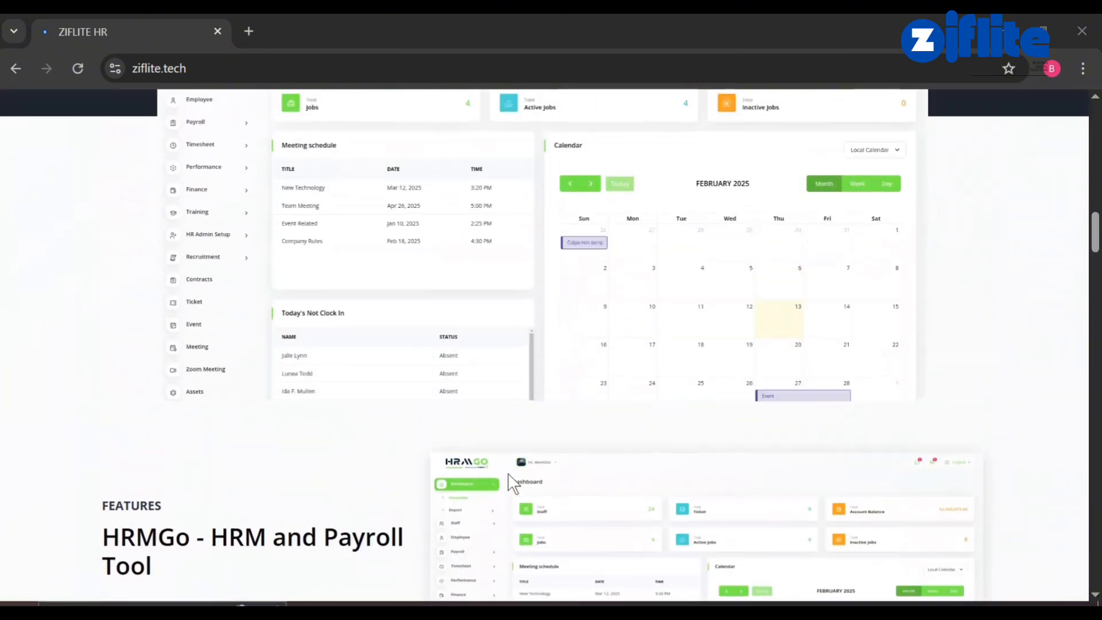
{"action": "scroll", "coordinate": [508, 474], "scroll_direction": "up", "scroll_amount": 15}
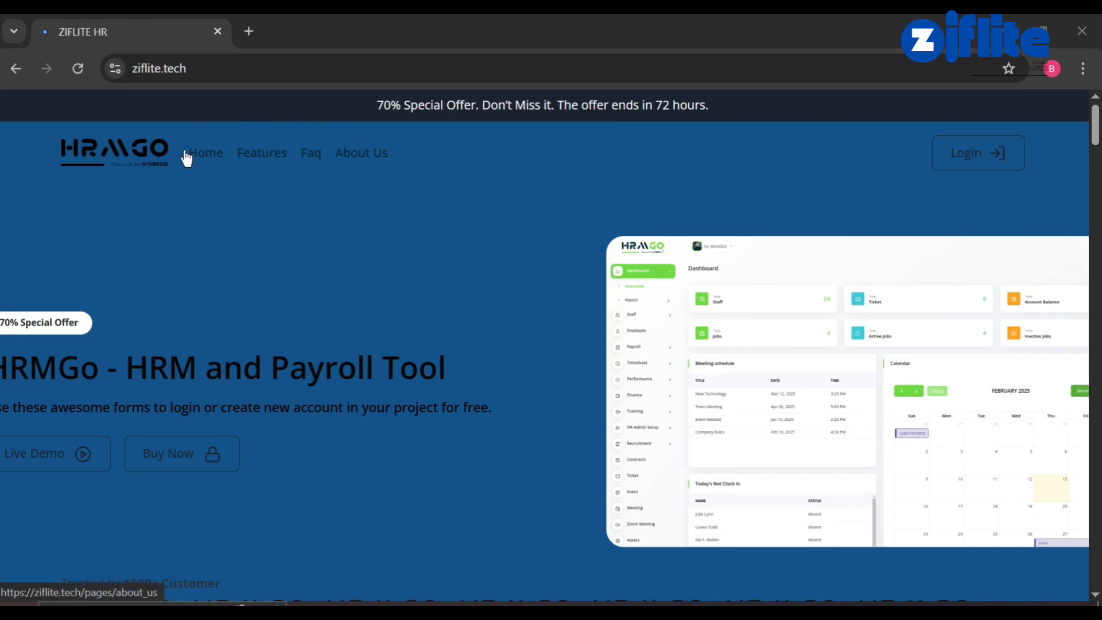
{"action": "scroll", "coordinate": [222, 424], "scroll_direction": "down", "scroll_amount": 8}
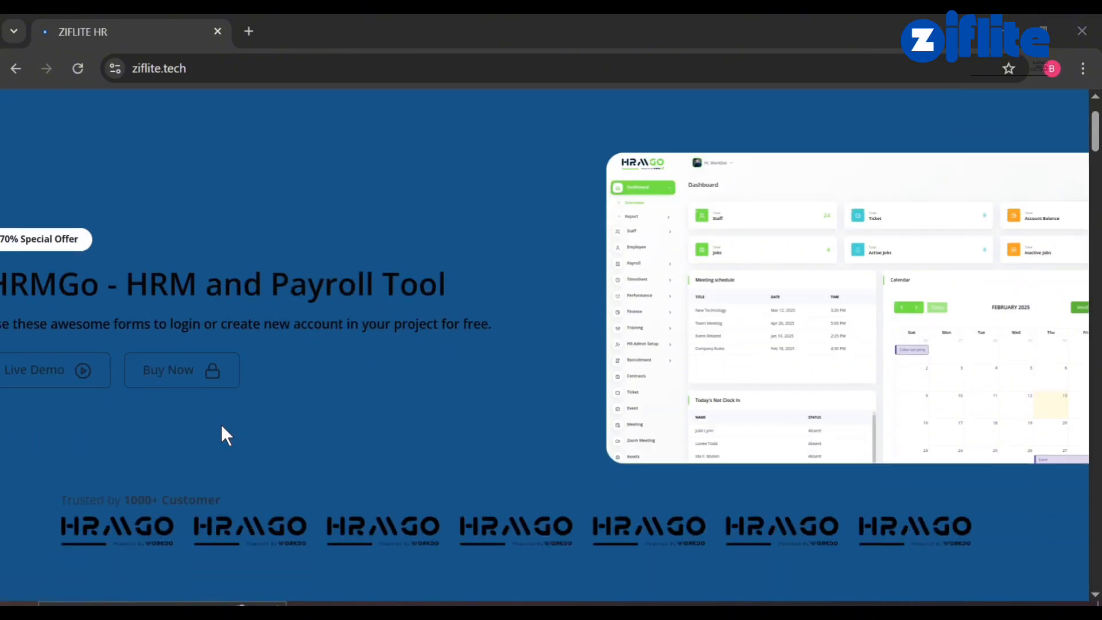
{"action": "scroll", "coordinate": [221, 424], "scroll_direction": "up", "scroll_amount": 8}
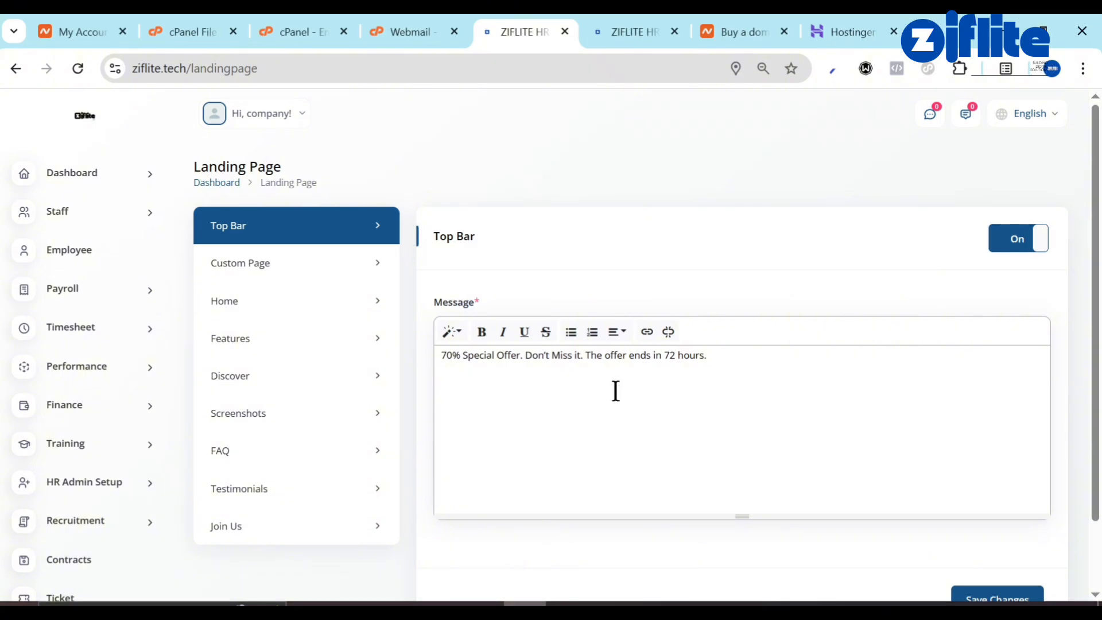
Clear the Top Bar message text, save it, and reload to confirm the change.
{"action": "key", "text": "ctrl+a"}
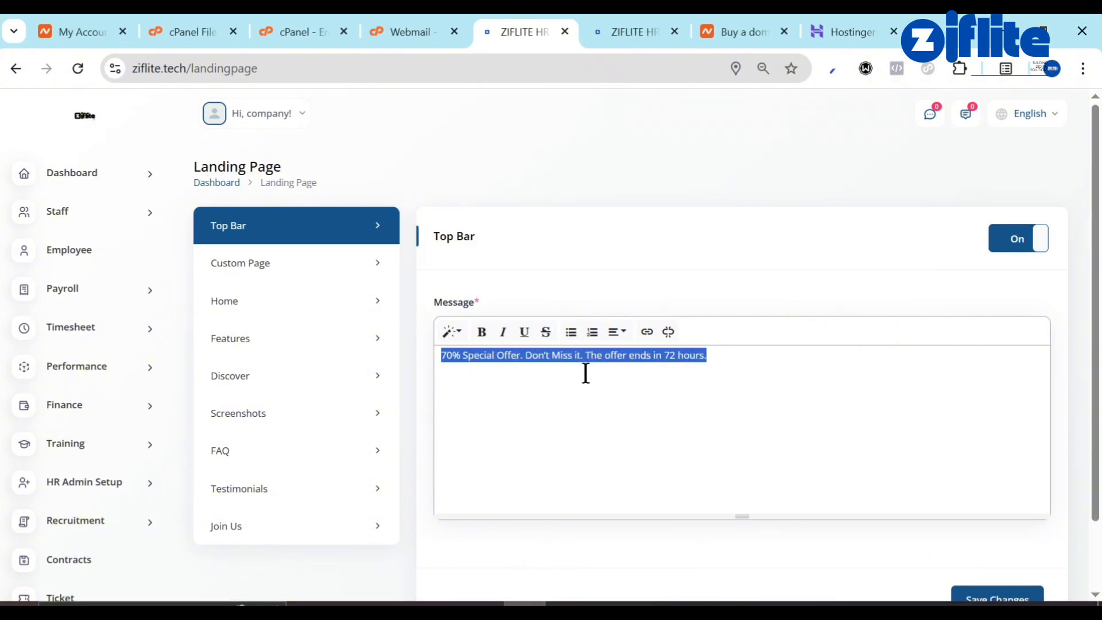
{"action": "key", "text": "BackSpace"}
{"action": "scroll", "coordinate": [802, 404], "scroll_direction": "down", "scroll_amount": 2}
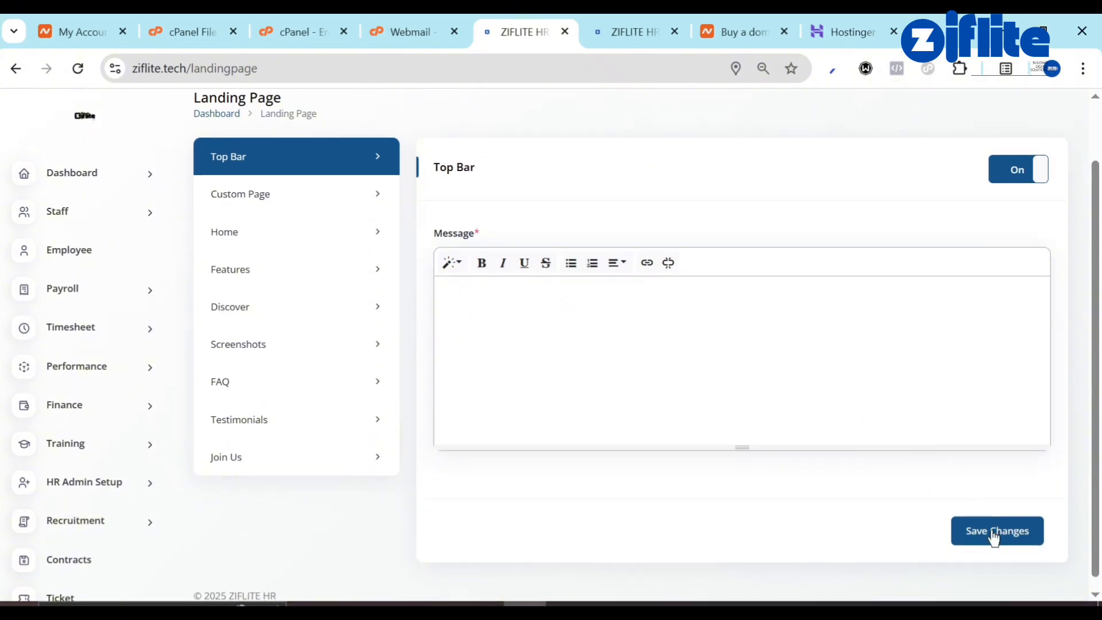
{"action": "left_click", "coordinate": [994, 536]}
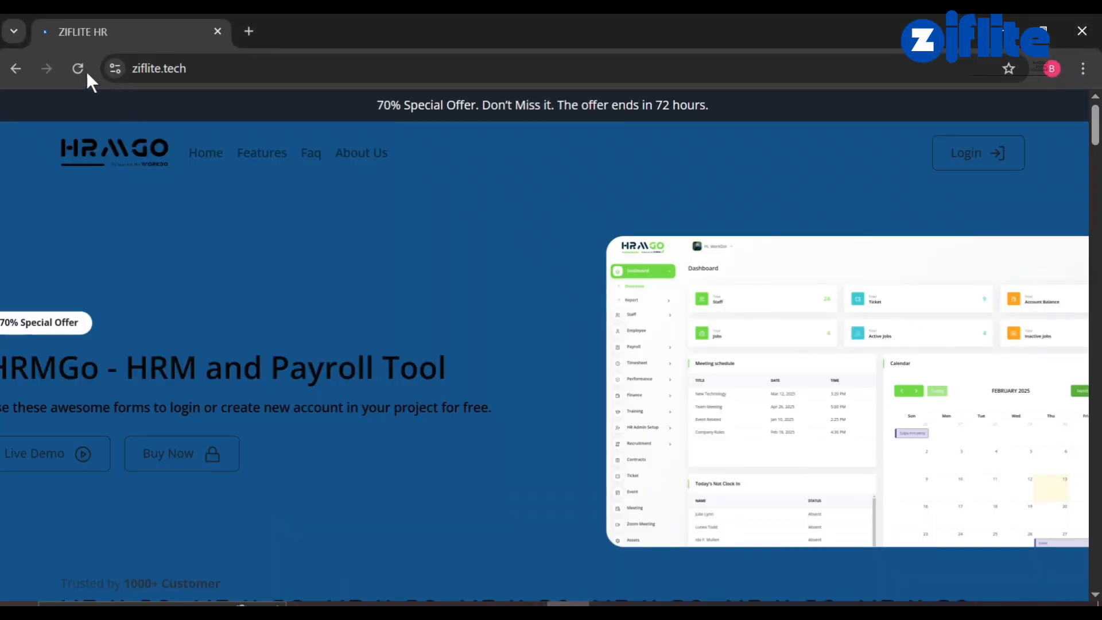
{"action": "left_click", "coordinate": [84, 70]}
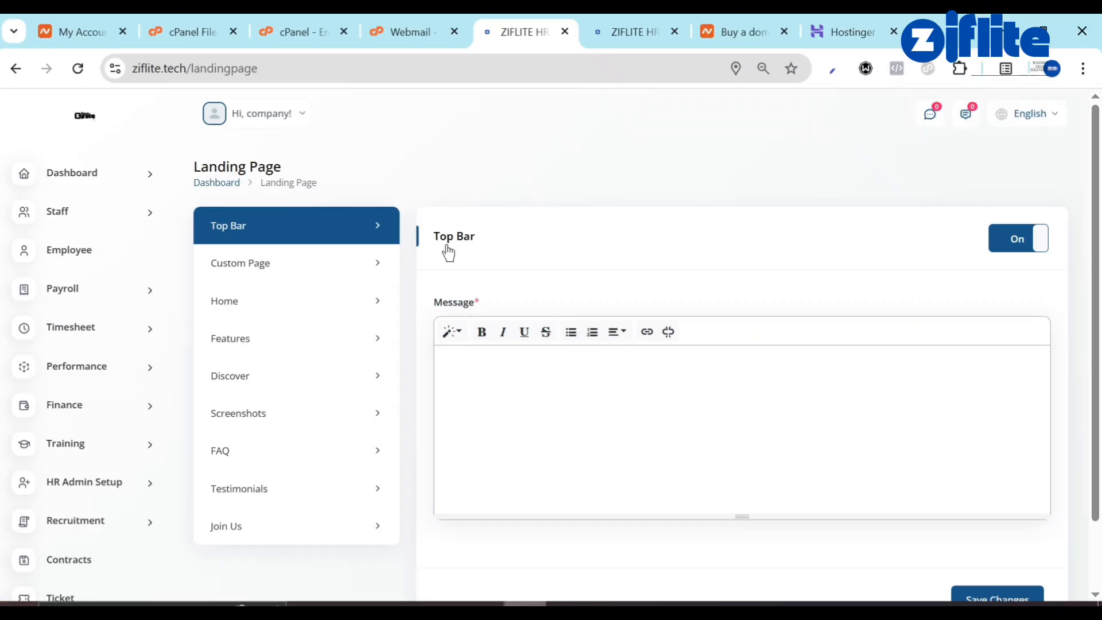
Replace the Custom Page site logo with the Ziflite logo image file and save the setting.
{"action": "left_click", "coordinate": [323, 278]}
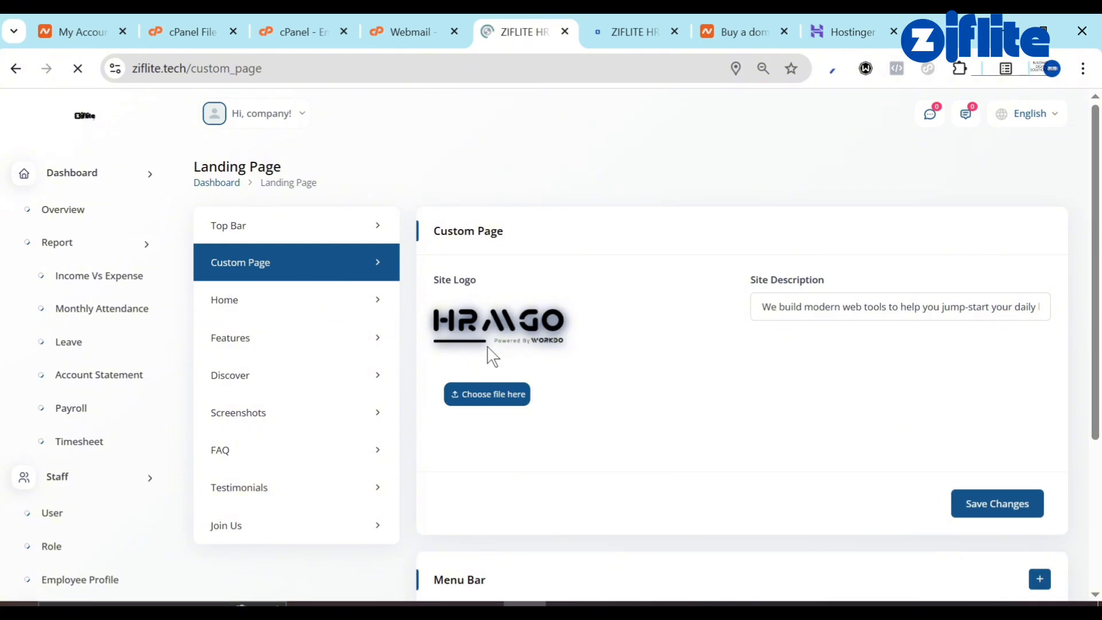
{"action": "left_click", "coordinate": [496, 399]}
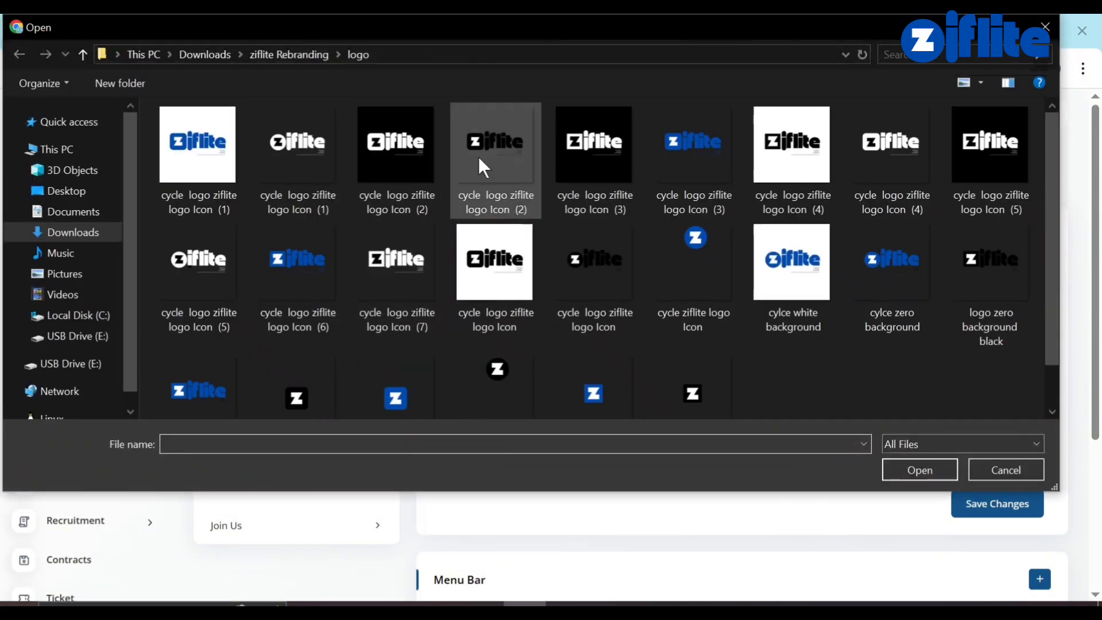
{"action": "double_click", "coordinate": [477, 157]}
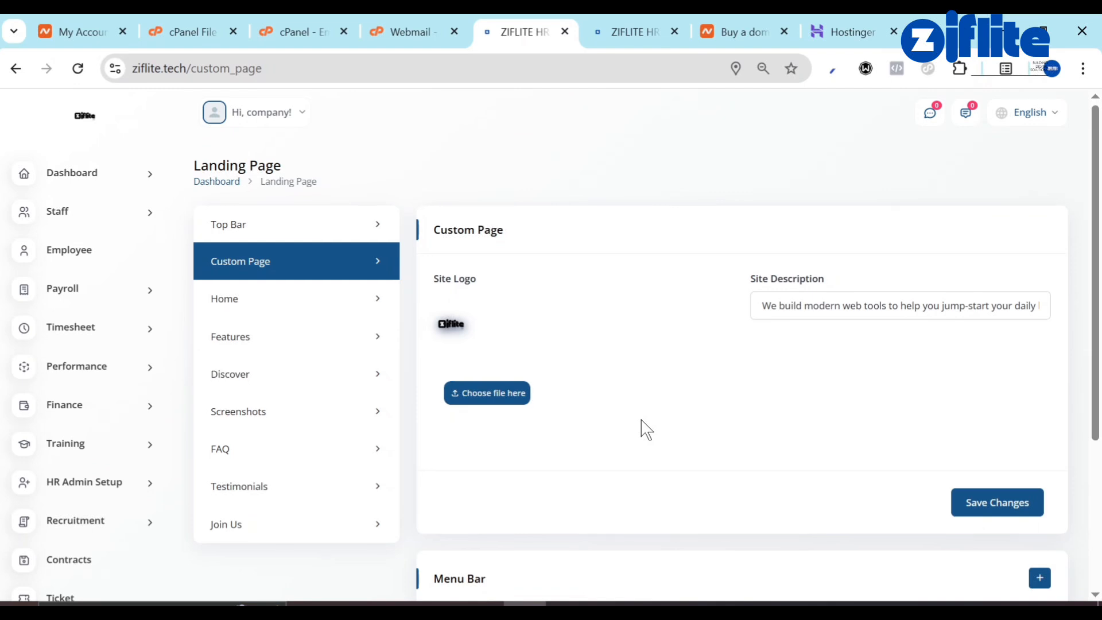
{"action": "scroll", "coordinate": [642, 419], "scroll_direction": "down", "scroll_amount": 2}
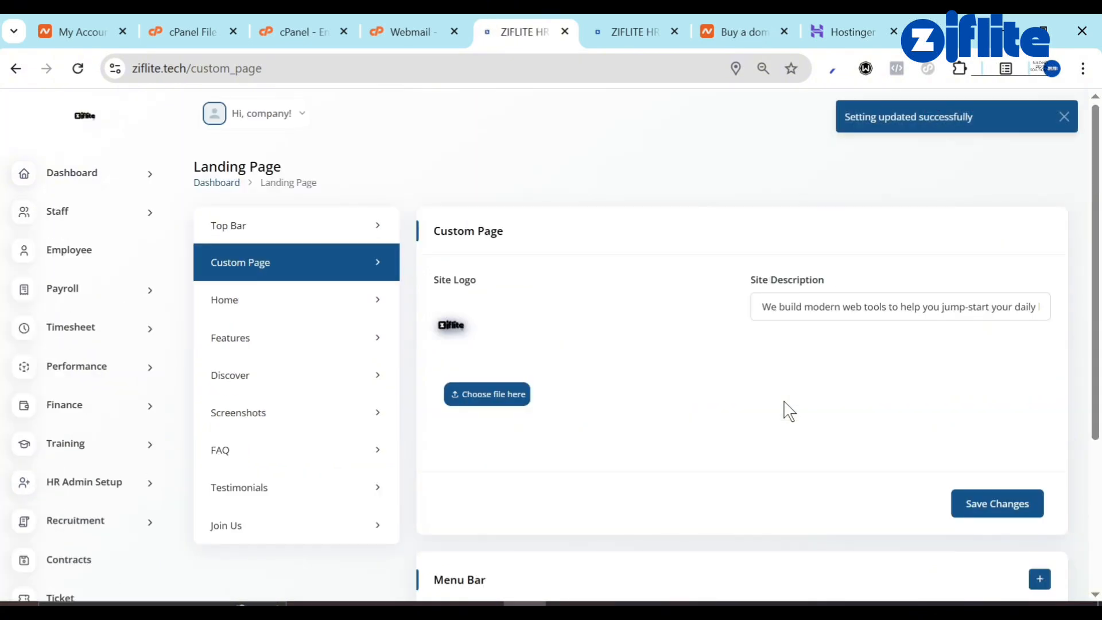
{"action": "scroll", "coordinate": [787, 411], "scroll_direction": "down", "scroll_amount": 4}
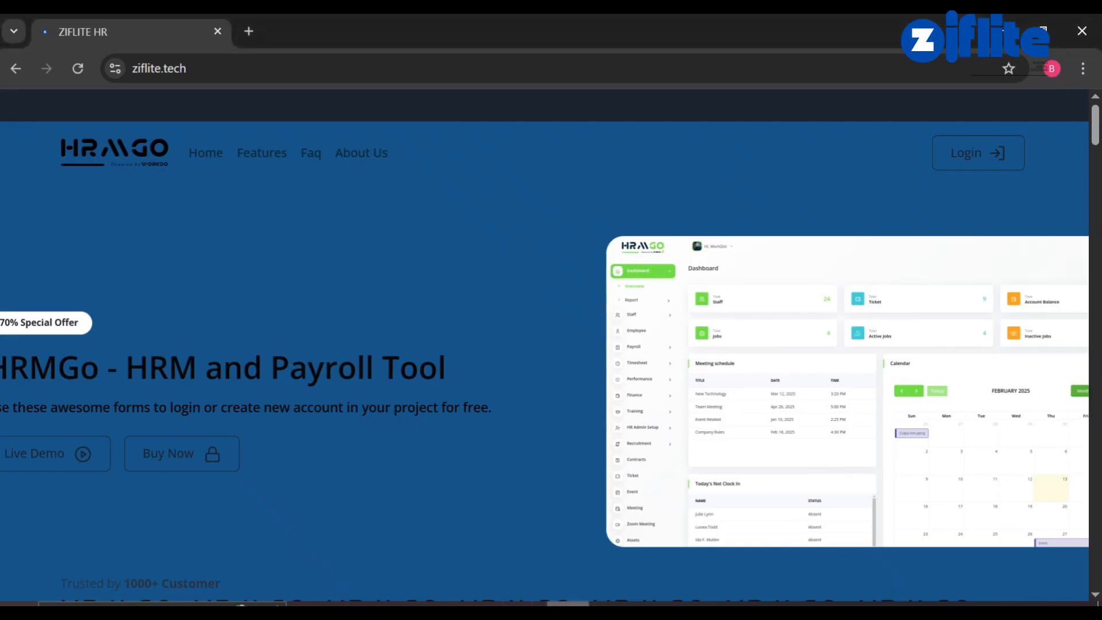
Scroll through the live home page and open its About Us page from the footer.
{"action": "scroll", "coordinate": [560, 427], "scroll_direction": "down", "scroll_amount": 10}
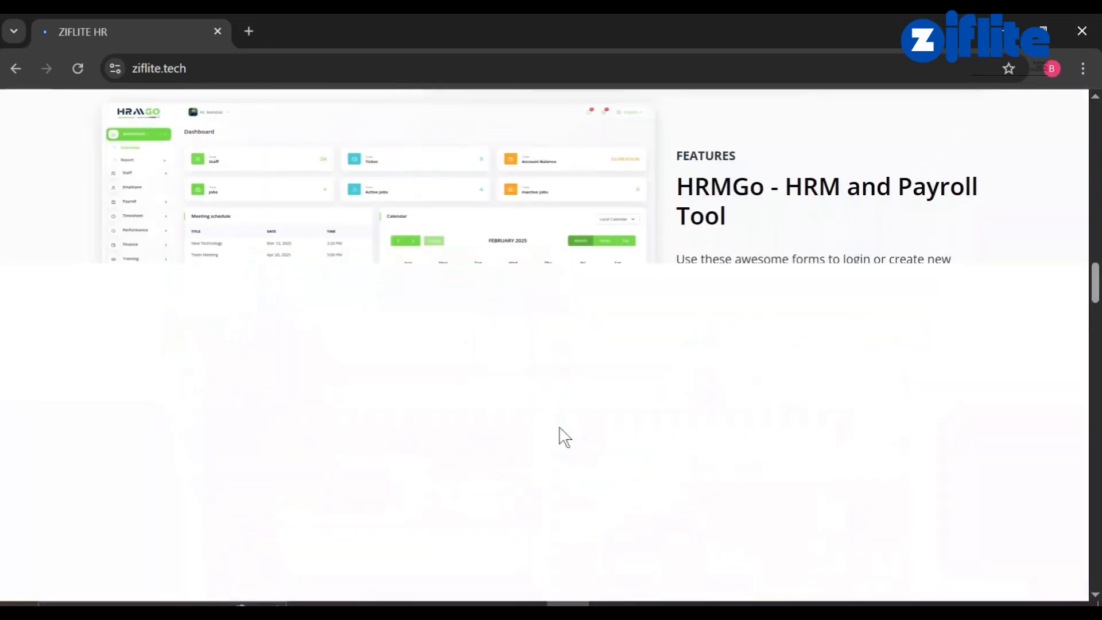
{"action": "scroll", "coordinate": [565, 437], "scroll_direction": "down", "scroll_amount": 5}
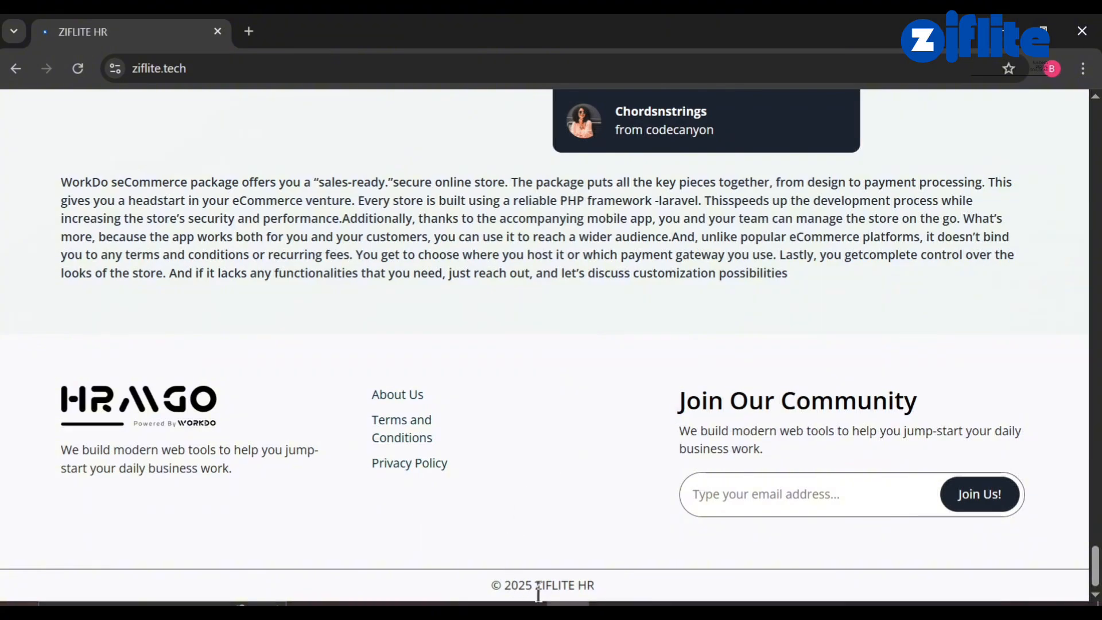
{"action": "scroll", "coordinate": [576, 390], "scroll_direction": "up", "scroll_amount": 10}
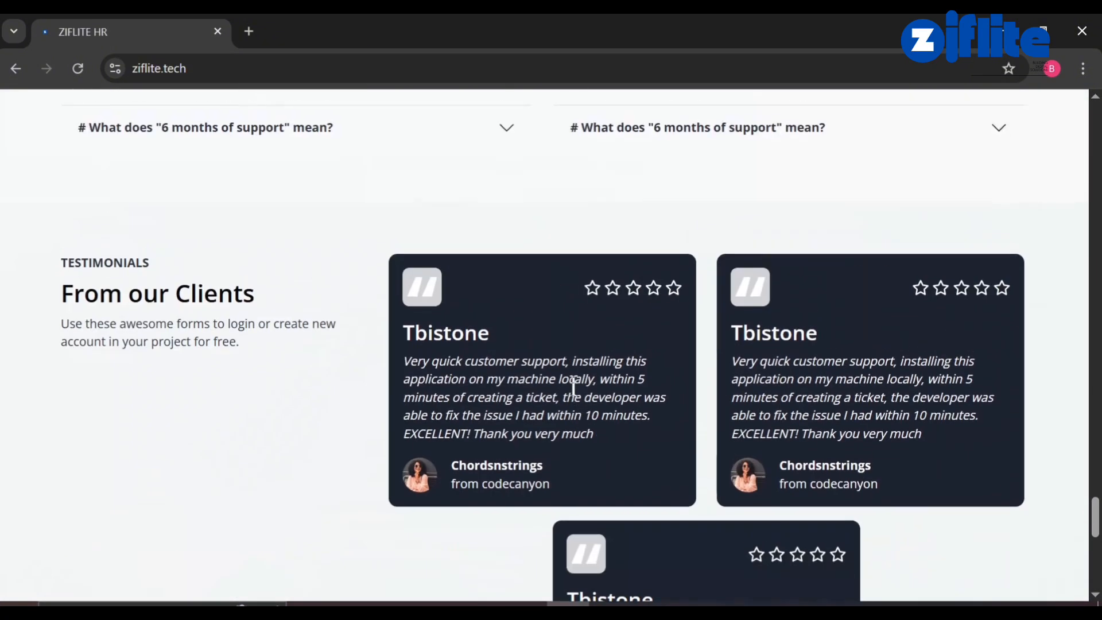
{"action": "scroll", "coordinate": [573, 386], "scroll_direction": "down", "scroll_amount": 10}
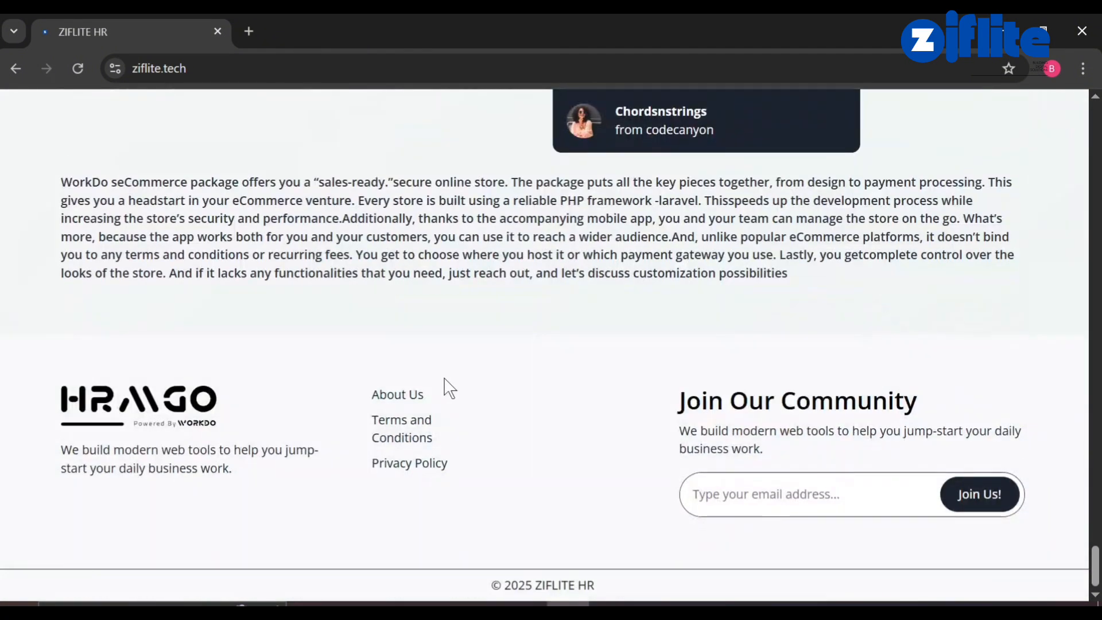
{"action": "left_click", "coordinate": [398, 395]}
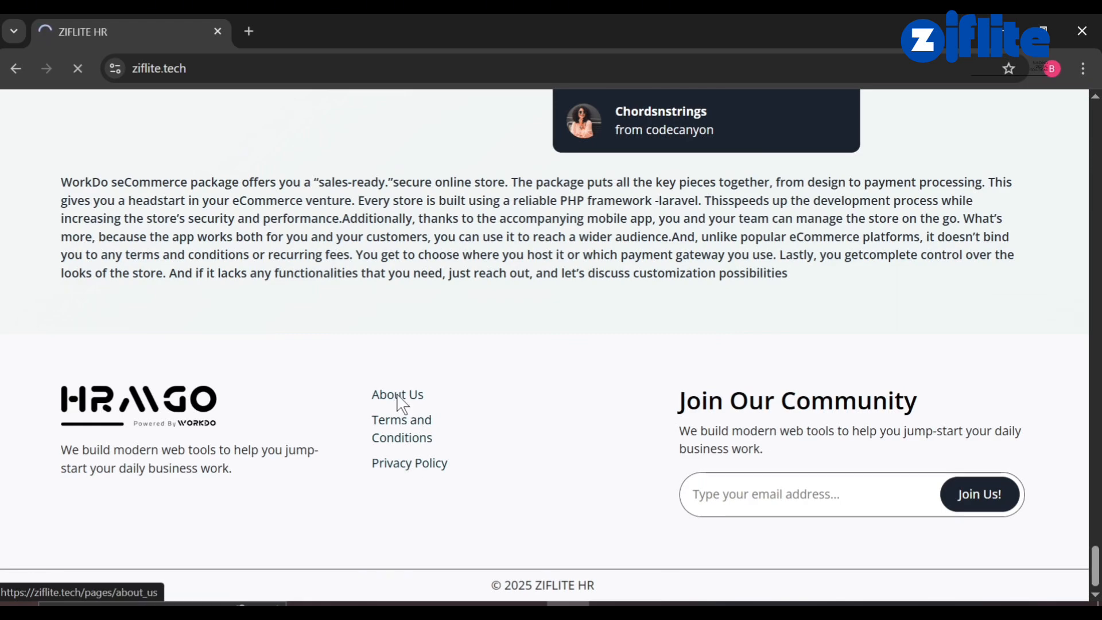
Review the About Us page, then return to the admin Custom Page settings.
{"action": "scroll", "coordinate": [397, 394], "scroll_direction": "down", "scroll_amount": 10}
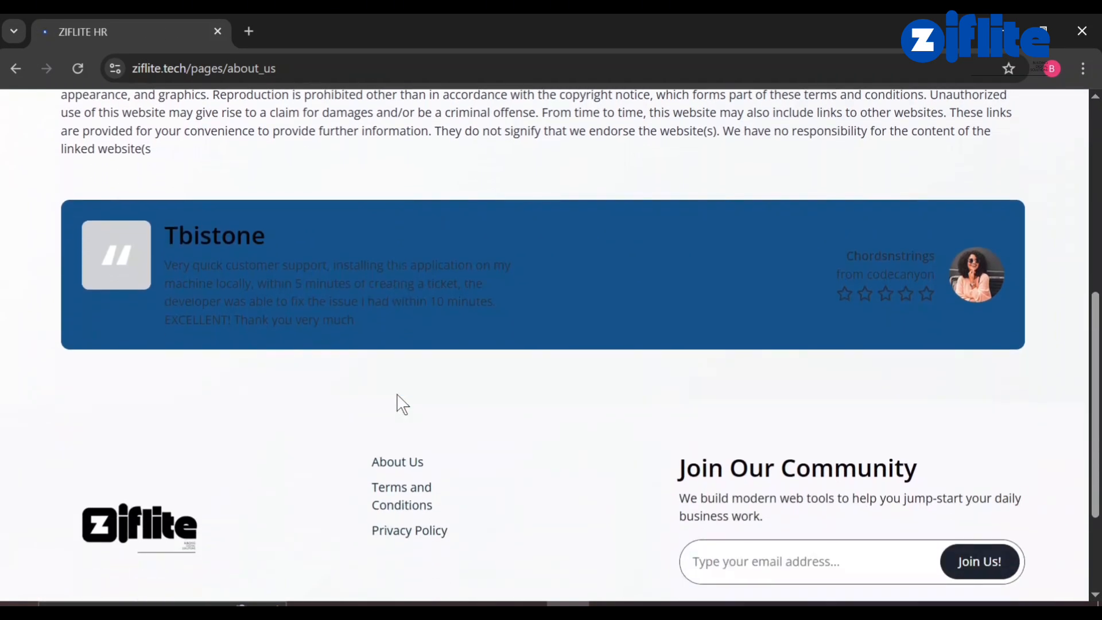
{"action": "scroll", "coordinate": [399, 400], "scroll_direction": "up", "scroll_amount": 8}
{"action": "scroll", "coordinate": [401, 402], "scroll_direction": "up", "scroll_amount": 3}
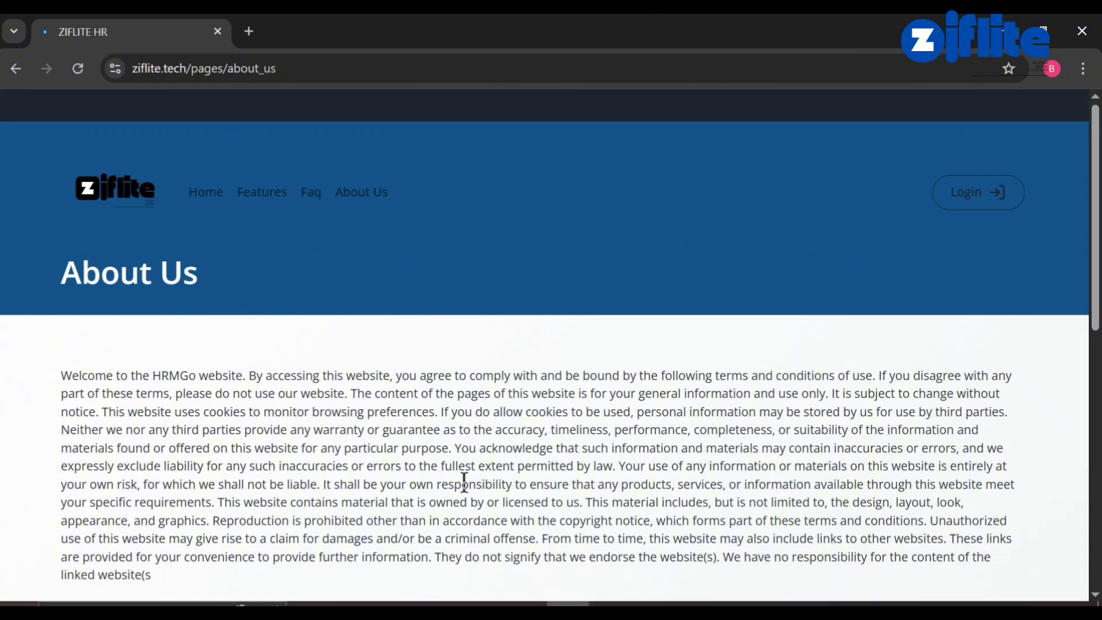
{"action": "left_click", "coordinate": [524, 604]}
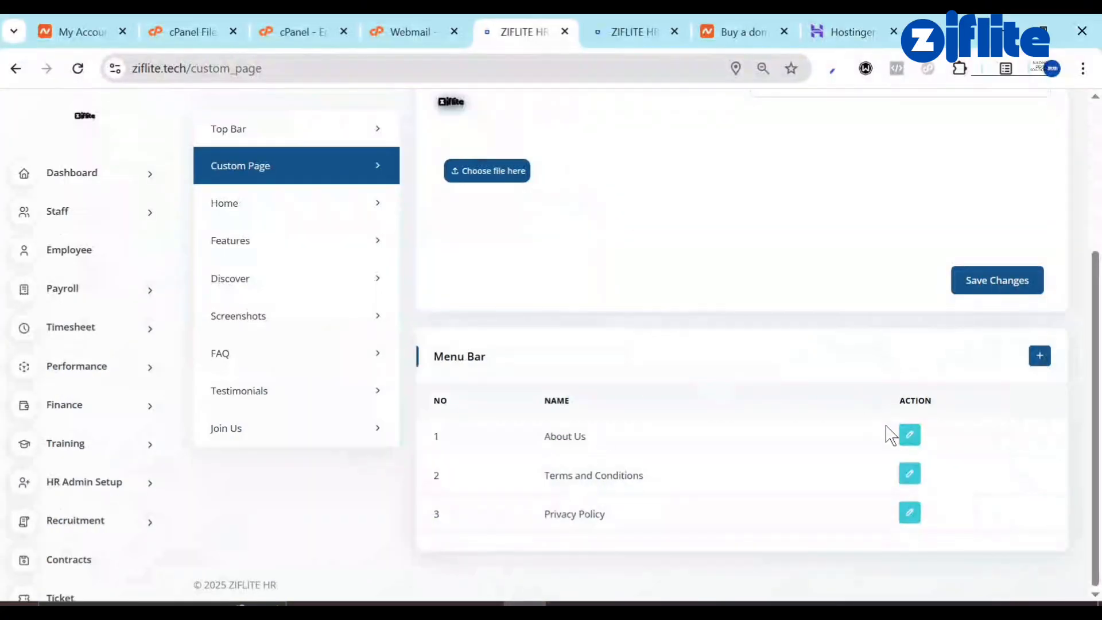
{"action": "left_click", "coordinate": [909, 434]}
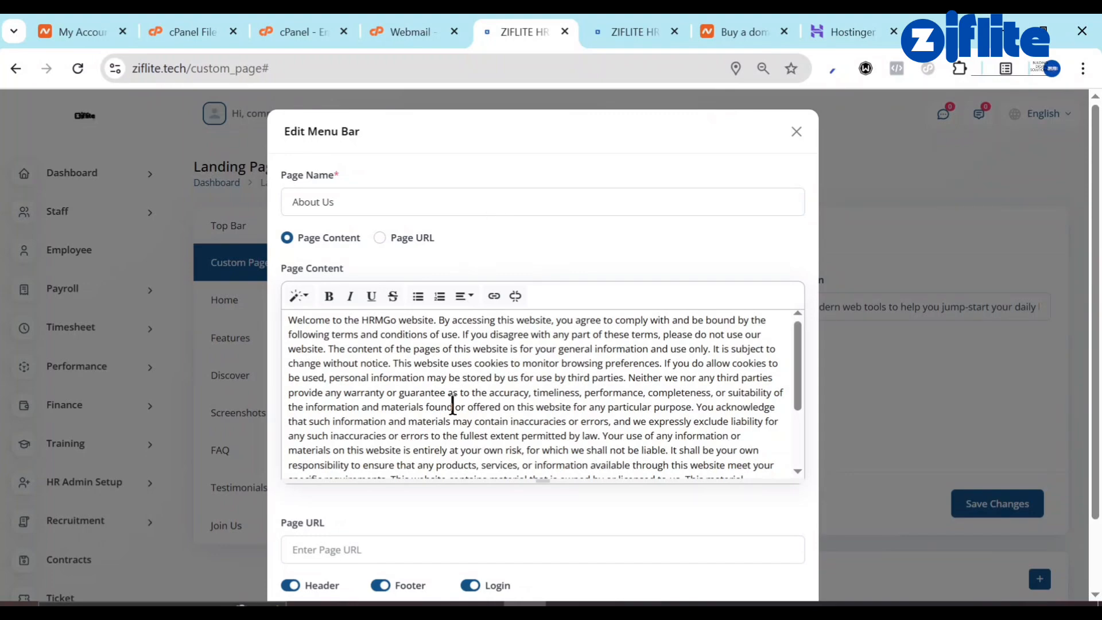
{"action": "scroll", "coordinate": [453, 405], "scroll_direction": "down", "scroll_amount": 3}
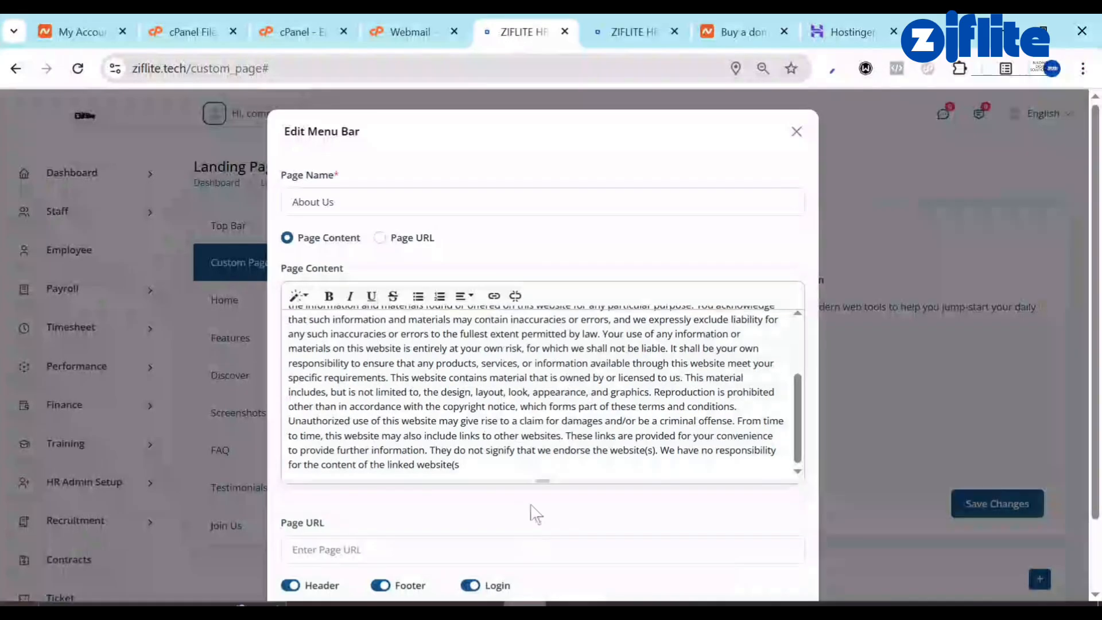
{"action": "scroll", "coordinate": [512, 364], "scroll_direction": "down", "scroll_amount": 3}
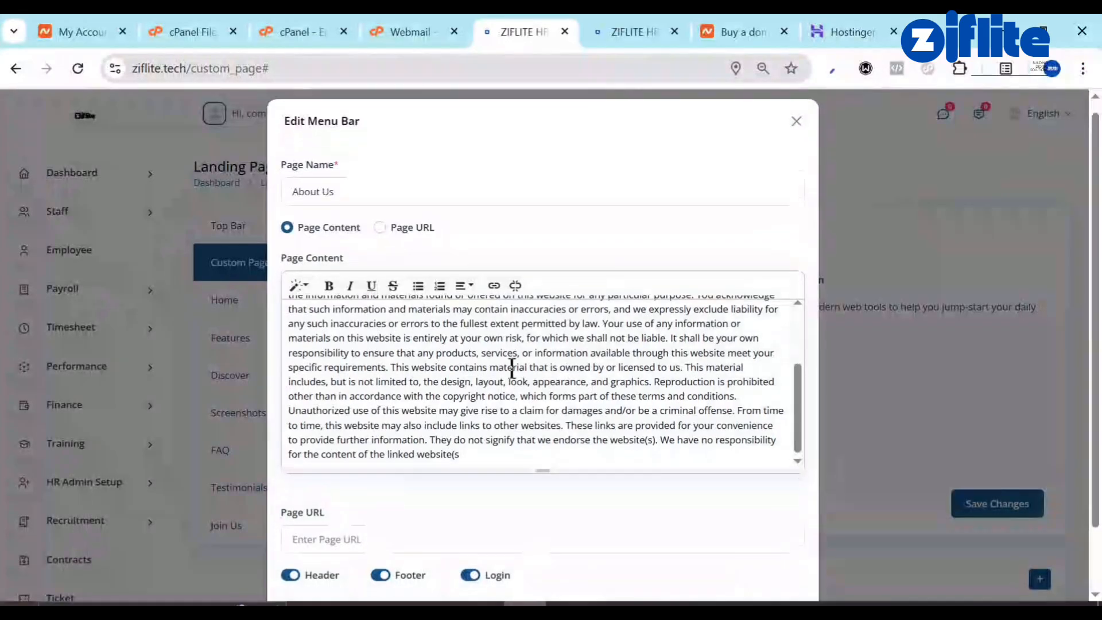
{"action": "left_click", "coordinate": [425, 468]}
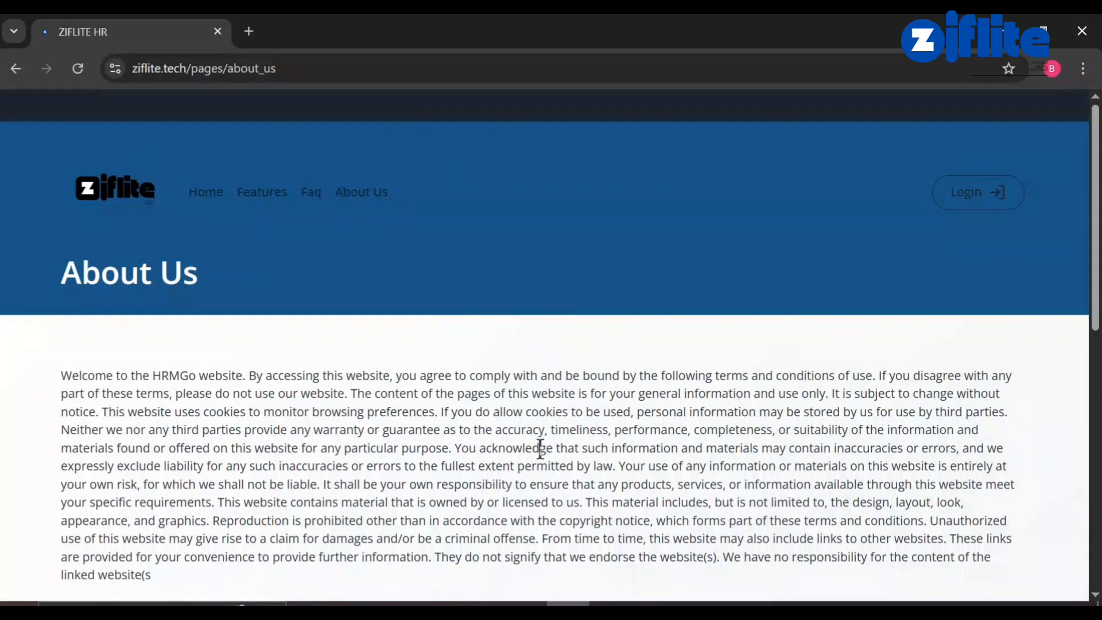
{"action": "scroll", "coordinate": [540, 449], "scroll_direction": "down", "scroll_amount": 10}
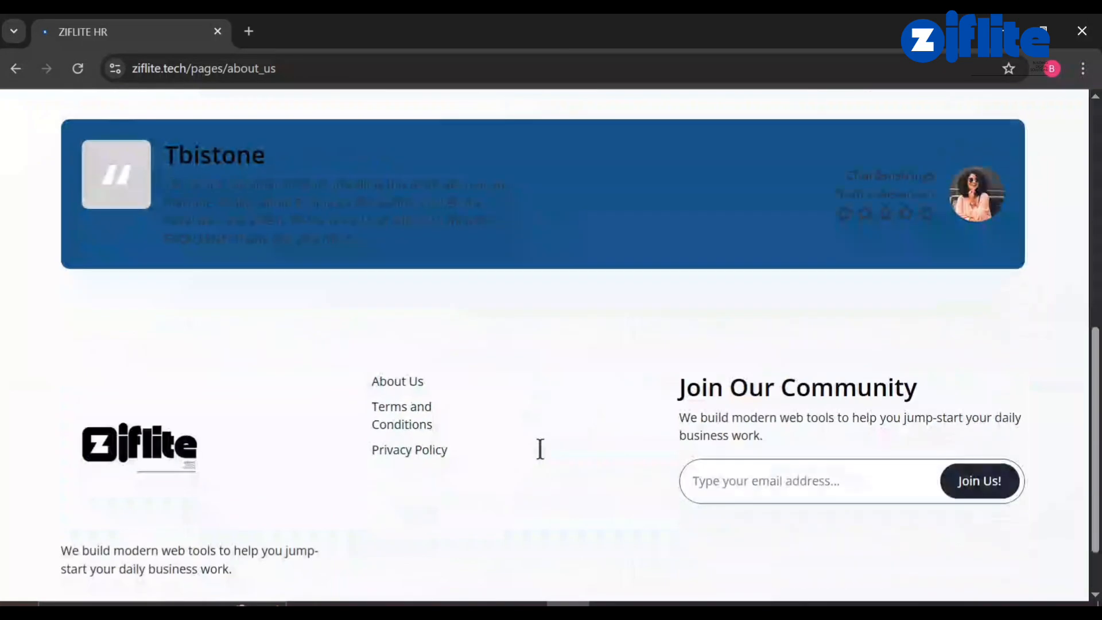
{"action": "scroll", "coordinate": [539, 449], "scroll_direction": "up", "scroll_amount": 5}
{"action": "scroll", "coordinate": [477, 406], "scroll_direction": "down", "scroll_amount": 5}
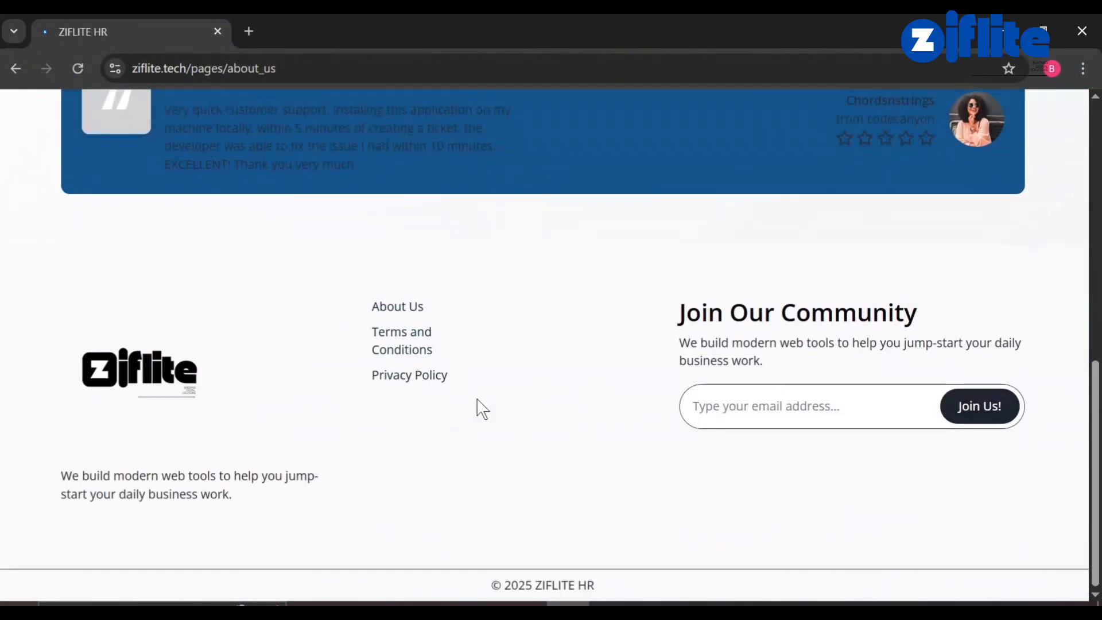
{"action": "left_click", "coordinate": [525, 604]}
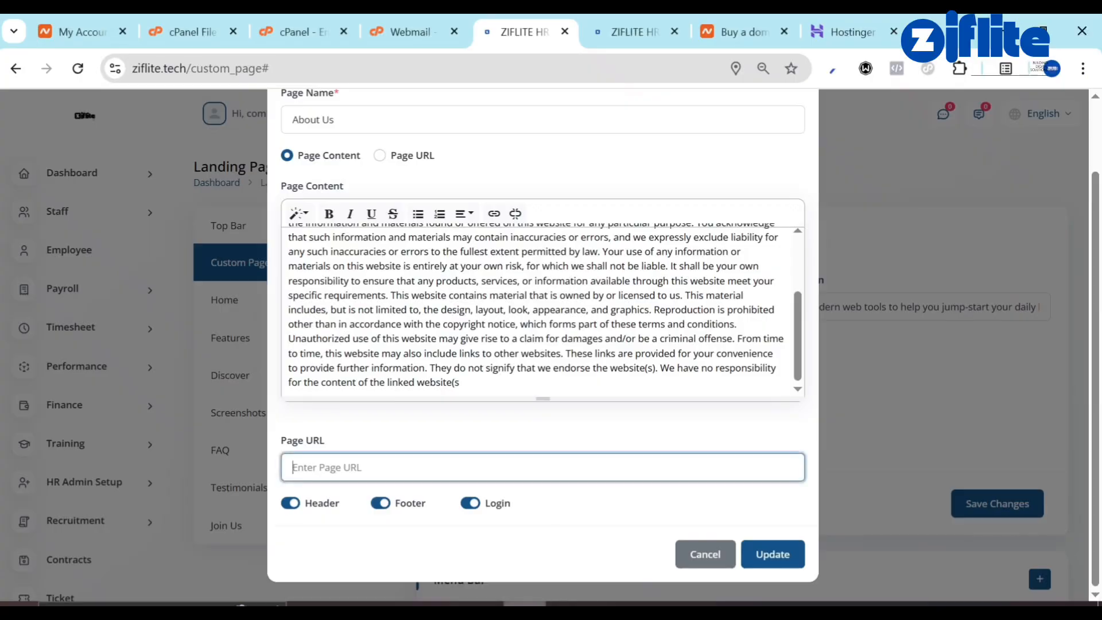
{"action": "scroll", "coordinate": [472, 323], "scroll_direction": "up", "scroll_amount": 3}
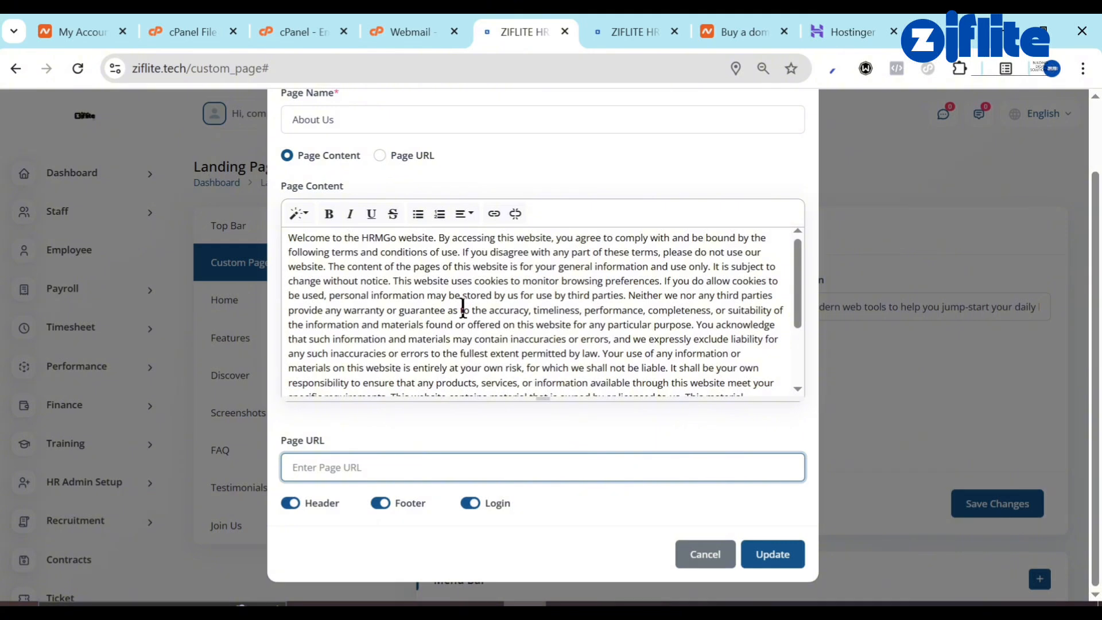
{"action": "scroll", "coordinate": [463, 307], "scroll_direction": "up", "scroll_amount": 2}
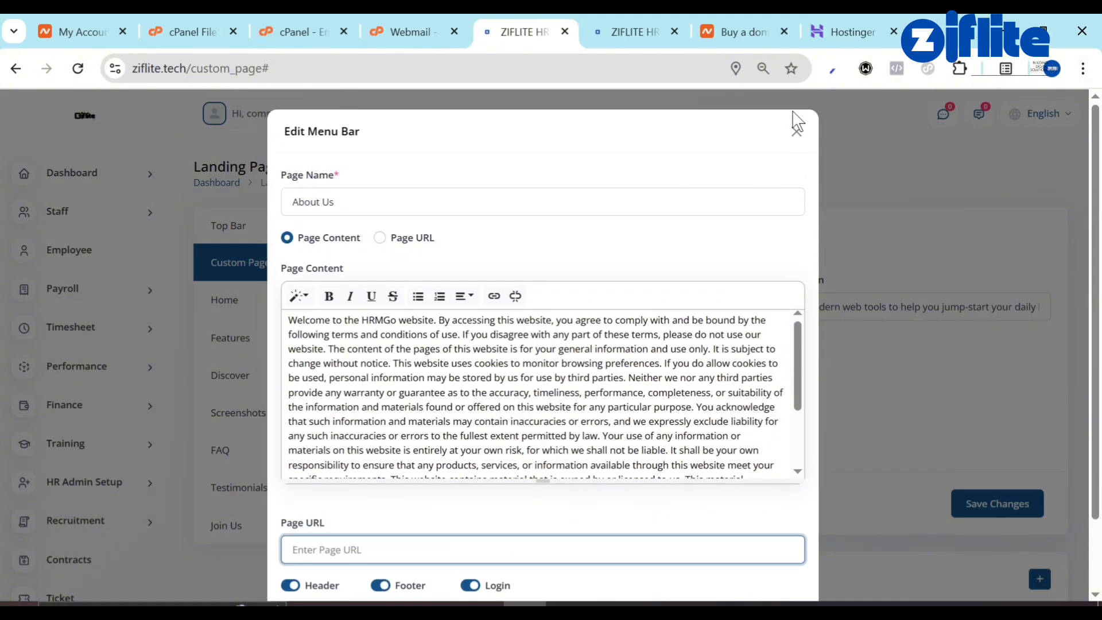
{"action": "left_click", "coordinate": [796, 131]}
{"action": "scroll", "coordinate": [720, 369], "scroll_direction": "down", "scroll_amount": 3}
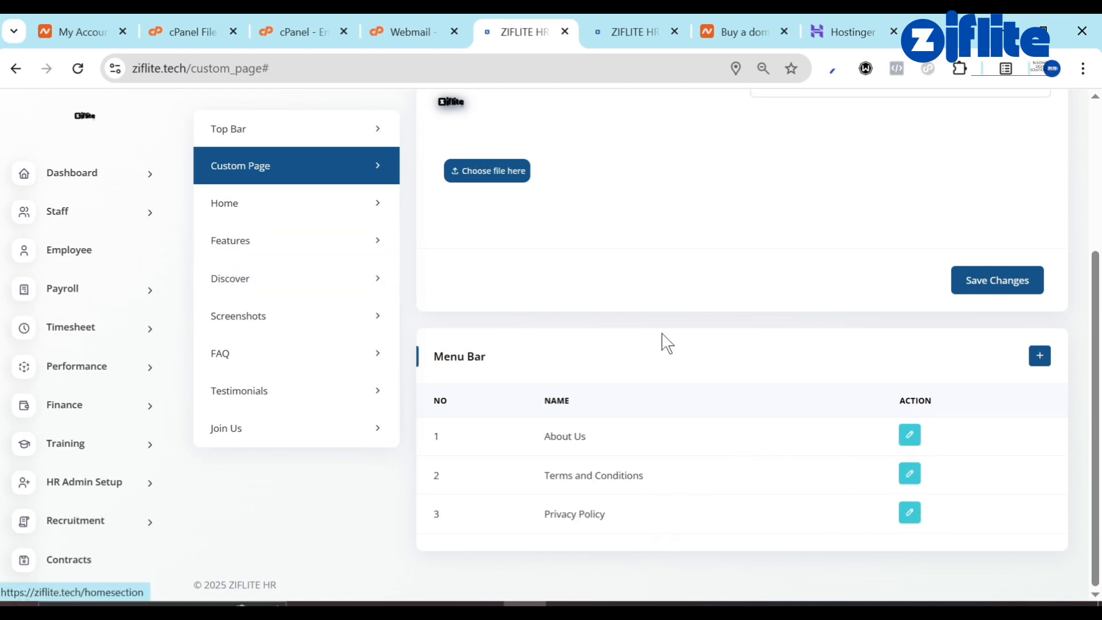
{"action": "scroll", "coordinate": [669, 381], "scroll_direction": "up", "scroll_amount": 4}
{"action": "scroll", "coordinate": [810, 545], "scroll_direction": "down", "scroll_amount": 2}
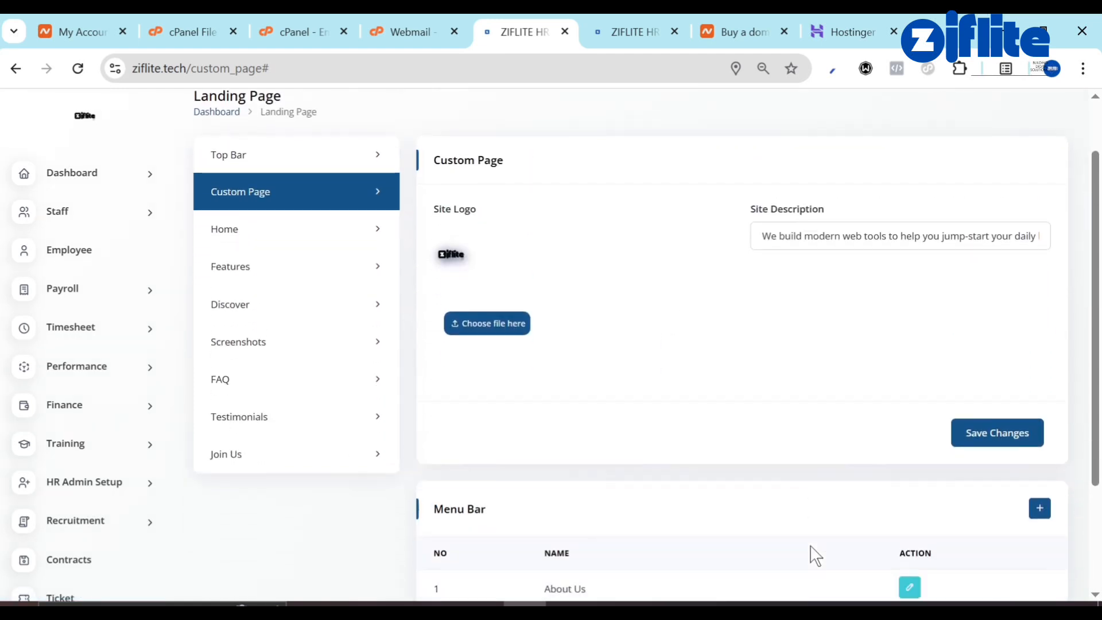
{"action": "left_click", "coordinate": [914, 552]}
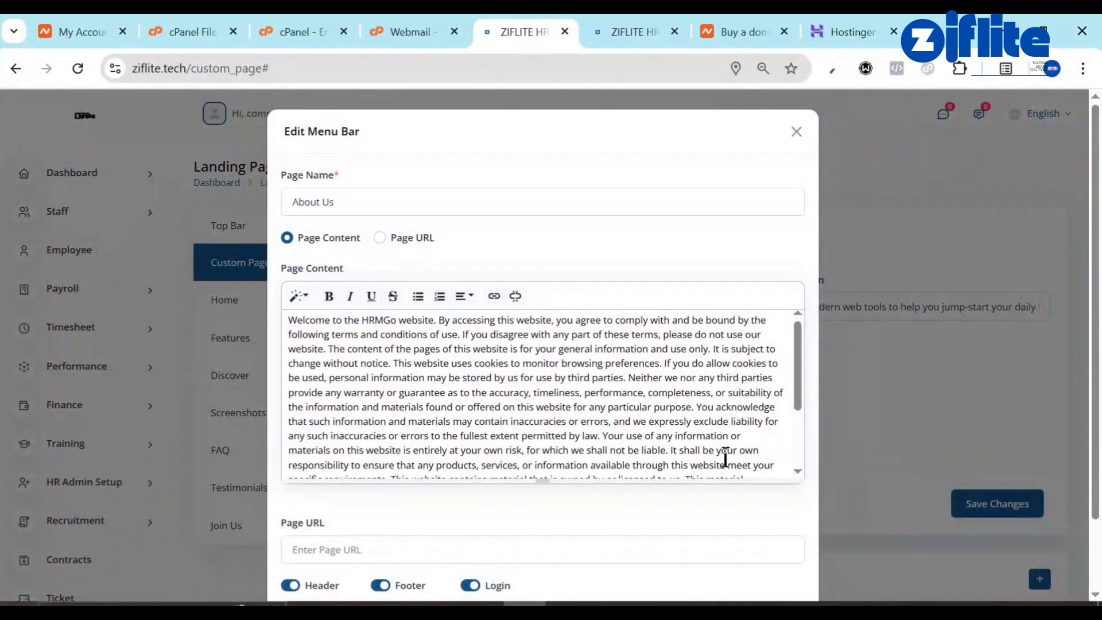
{"action": "scroll", "coordinate": [725, 457], "scroll_direction": "down", "scroll_amount": 2}
{"action": "scroll", "coordinate": [733, 515], "scroll_direction": "down", "scroll_amount": 2}
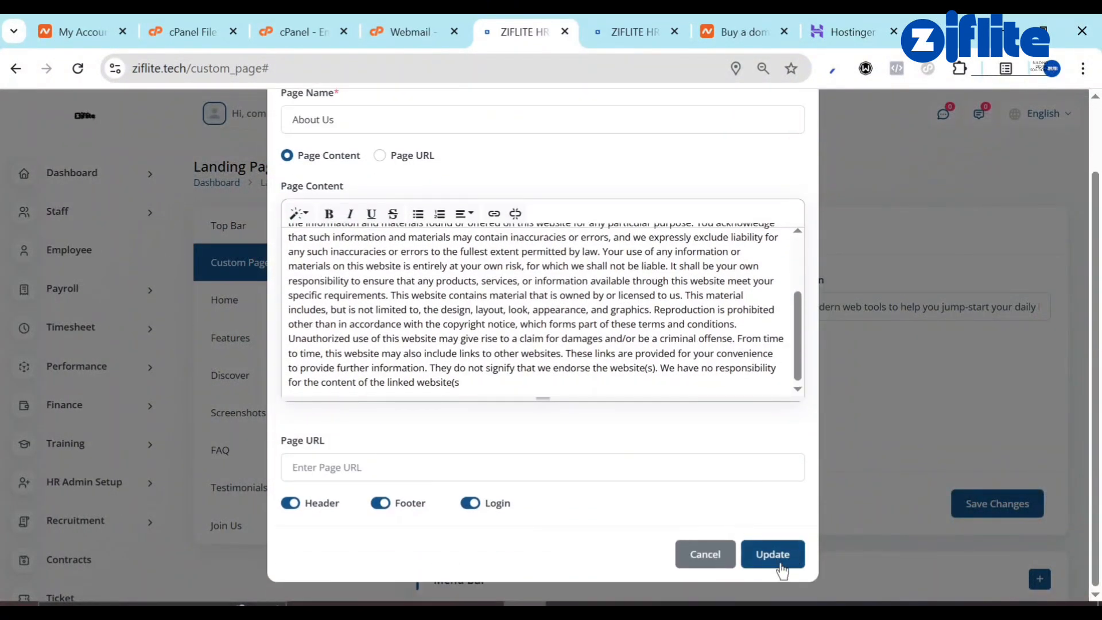
{"action": "scroll", "coordinate": [787, 167], "scroll_direction": "up", "scroll_amount": 2}
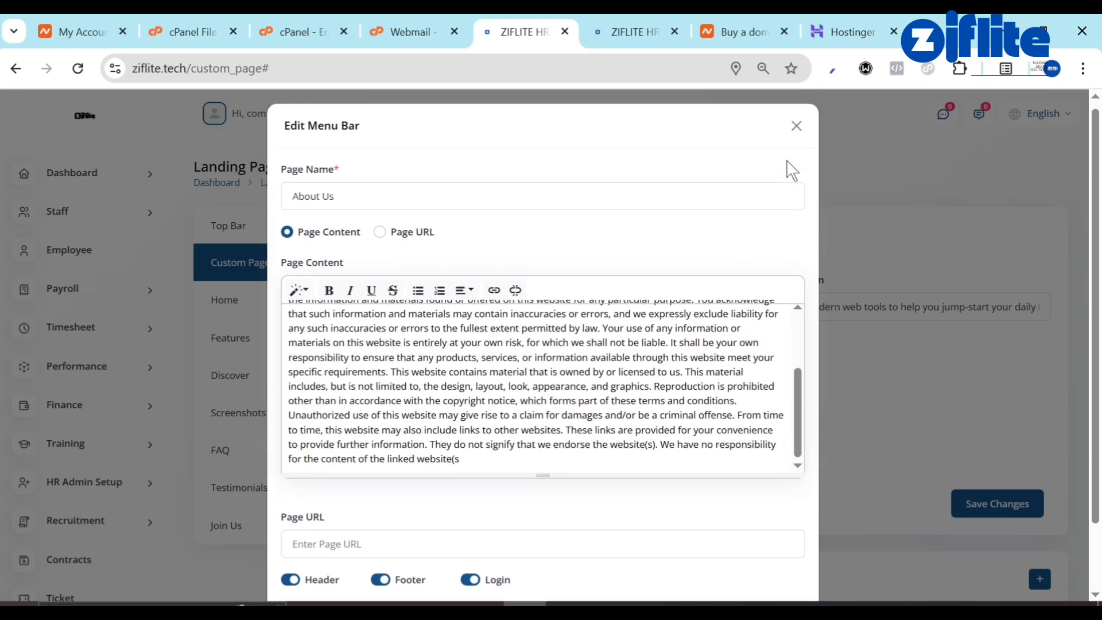
{"action": "left_click", "coordinate": [794, 132]}
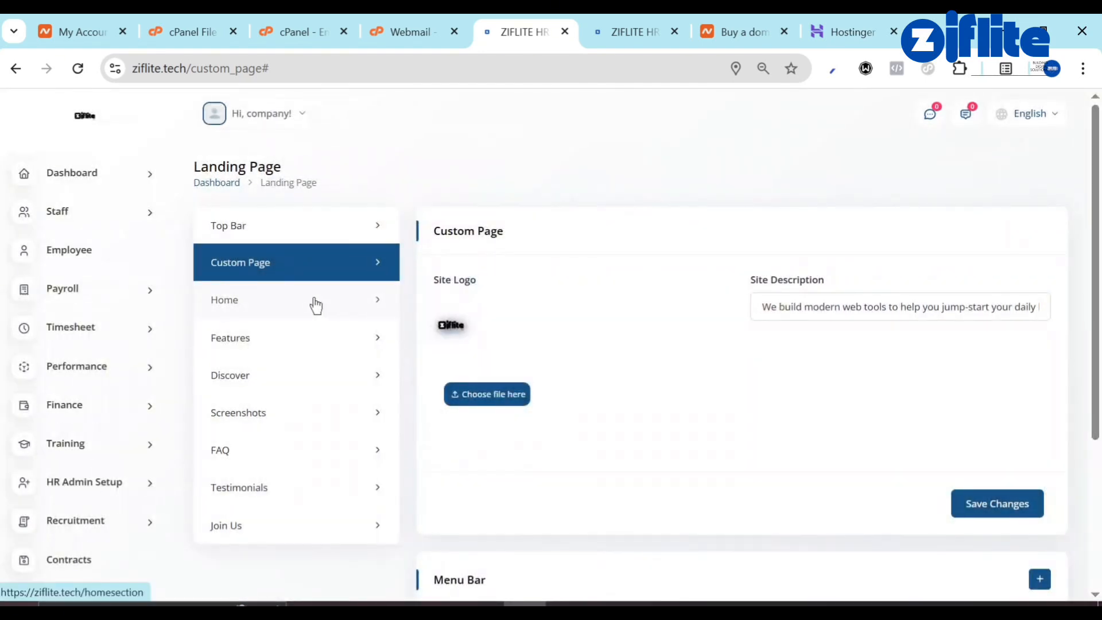
{"action": "left_click", "coordinate": [317, 306]}
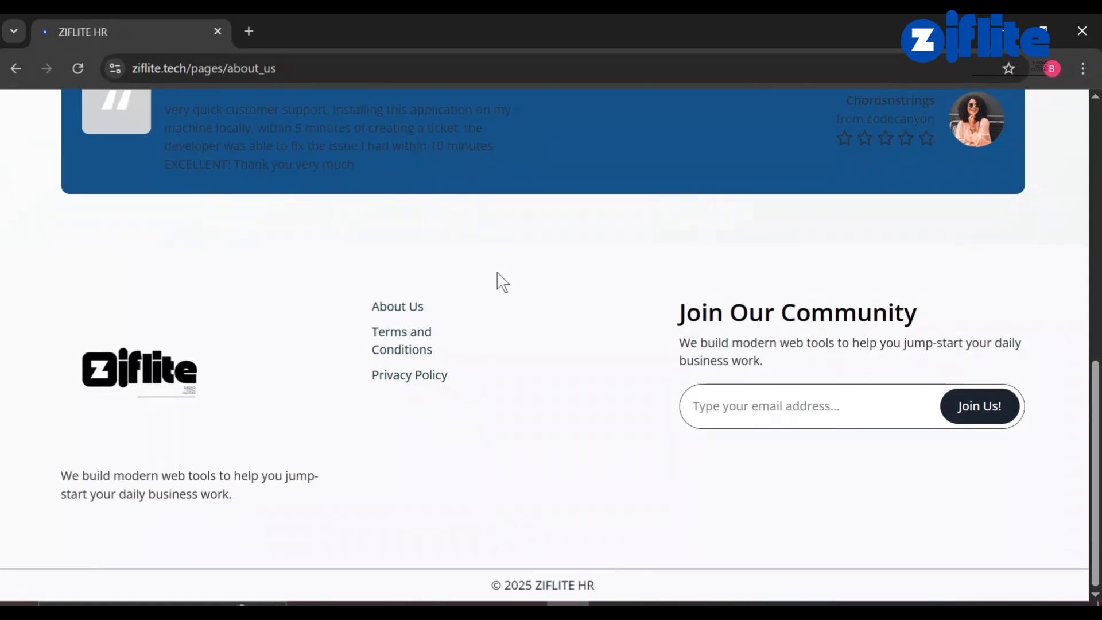
Set the Chrome page zoom to 90% to view the full Home Section settings.
{"action": "scroll", "coordinate": [498, 281], "scroll_direction": "up", "scroll_amount": 10}
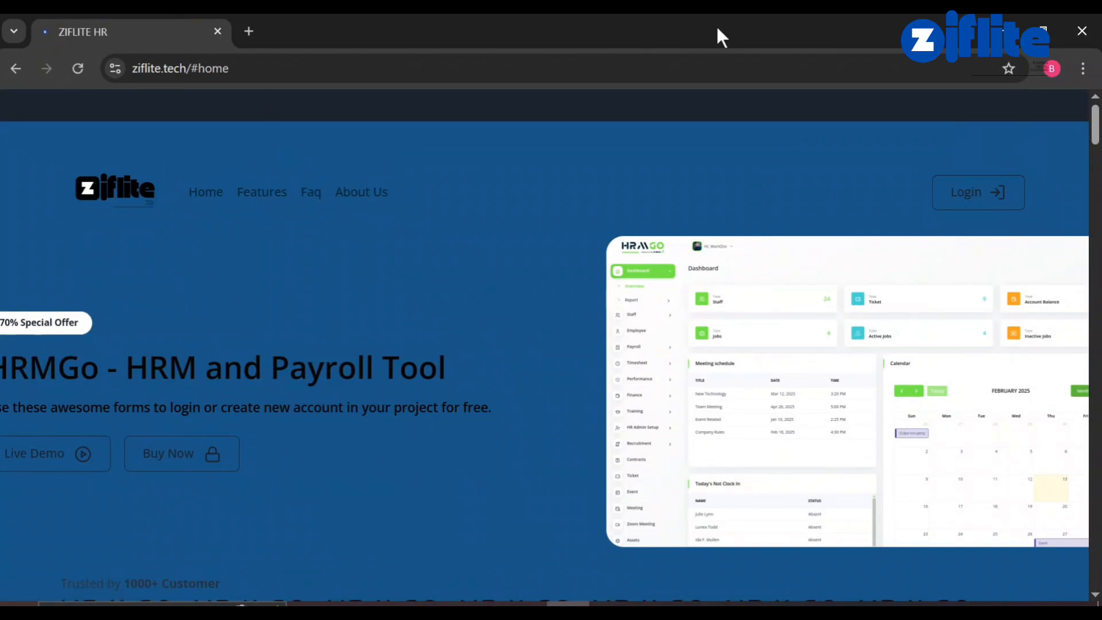
{"action": "left_click", "coordinate": [1079, 72]}
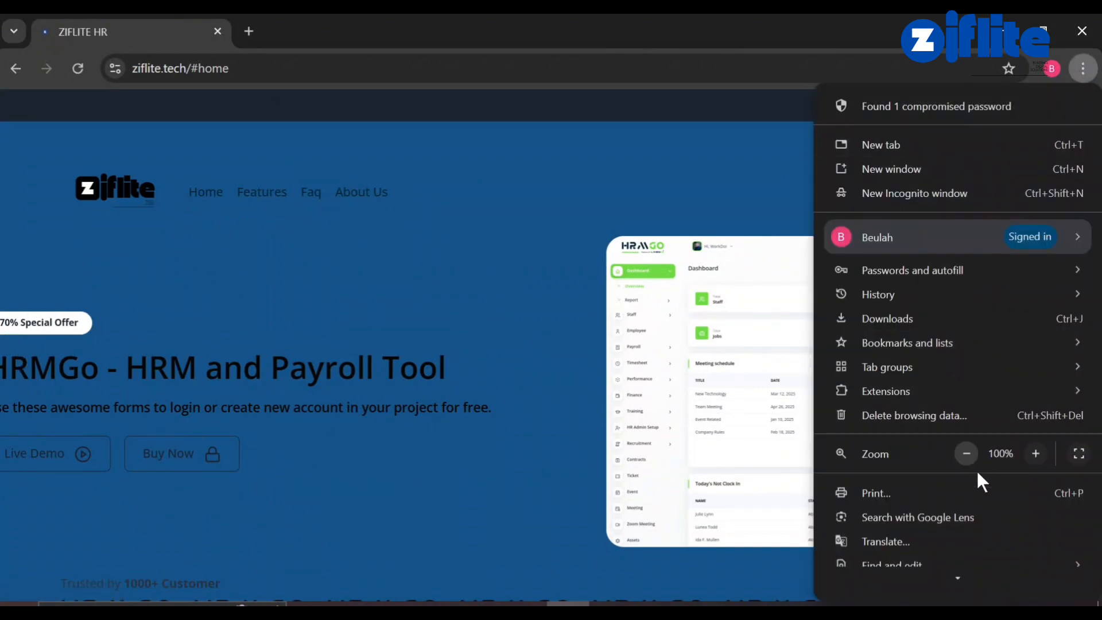
{"action": "left_click", "coordinate": [966, 453]}
{"action": "left_click", "coordinate": [425, 279]}
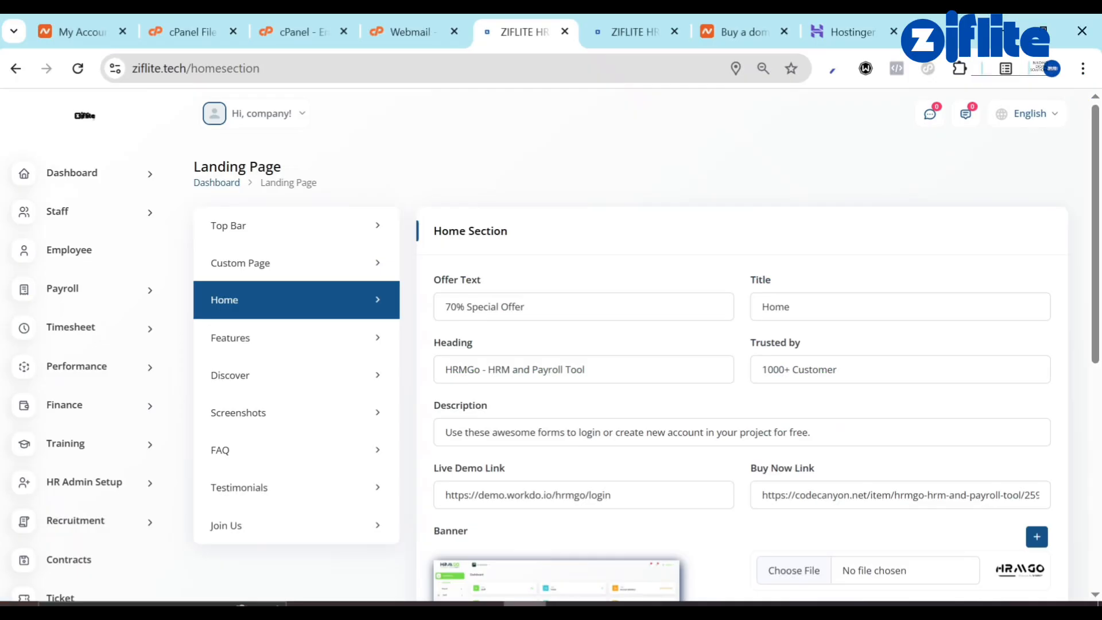
Replace the '70% Special Offer' Offer Text with 'Welcome TO'.
{"action": "left_click", "coordinate": [556, 310]}
{"action": "key", "text": "ctrl+a"}
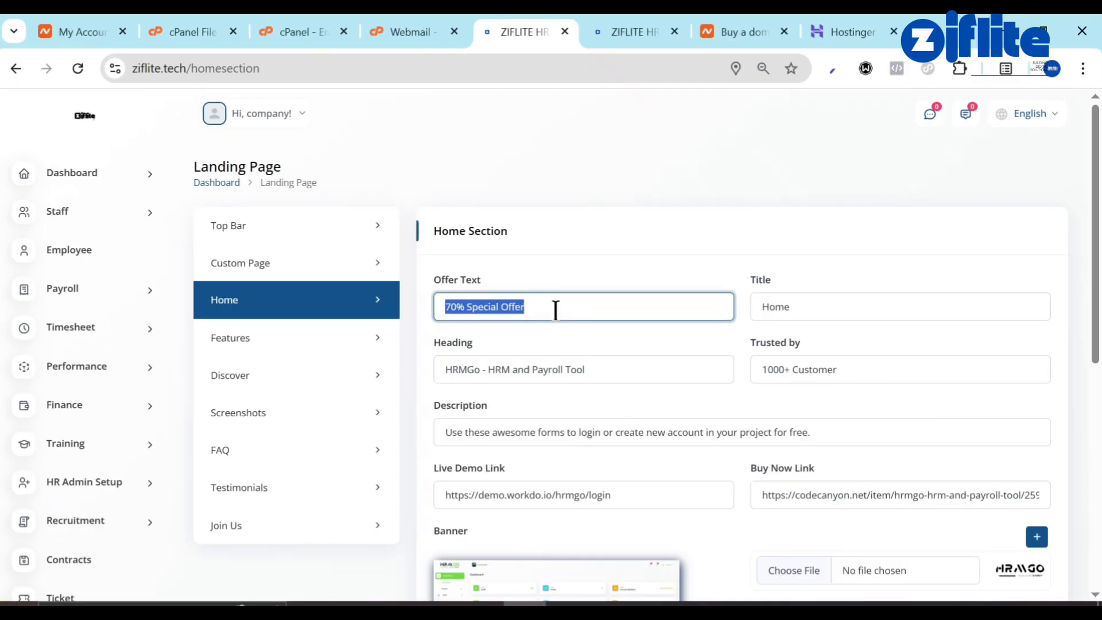
{"action": "type", "text": "Welcome TO"}
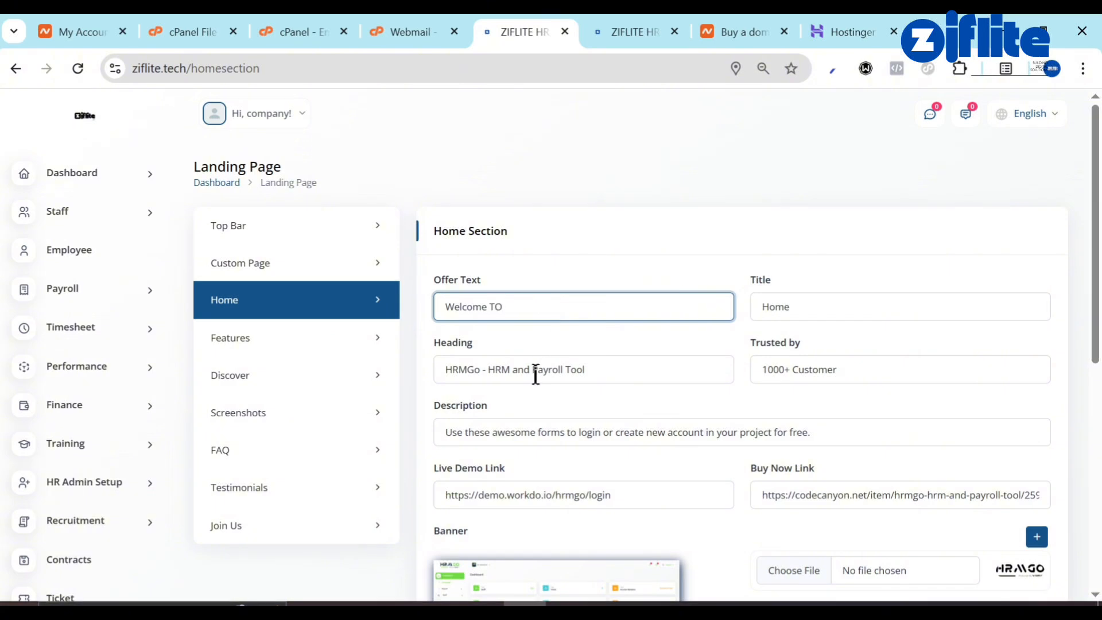
Replace 'HRMGo - HRM' in the Heading with 'Ziflite Studio HR'.
{"action": "left_click", "coordinate": [535, 374]}
{"action": "key", "text": "ctrl+a"}
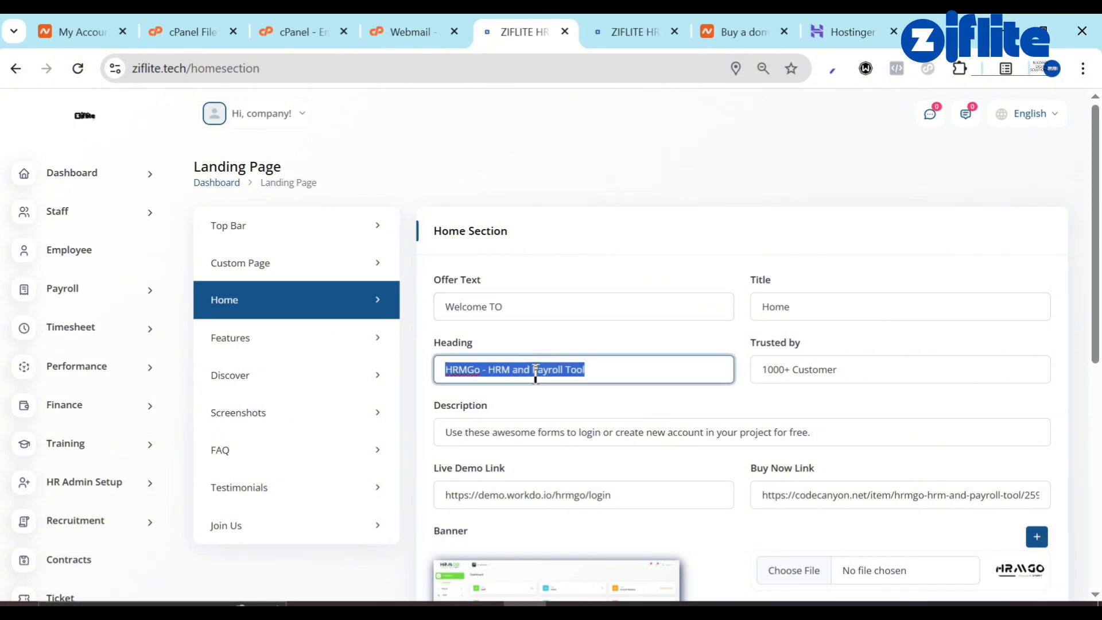
{"action": "left_click", "coordinate": [491, 376]}
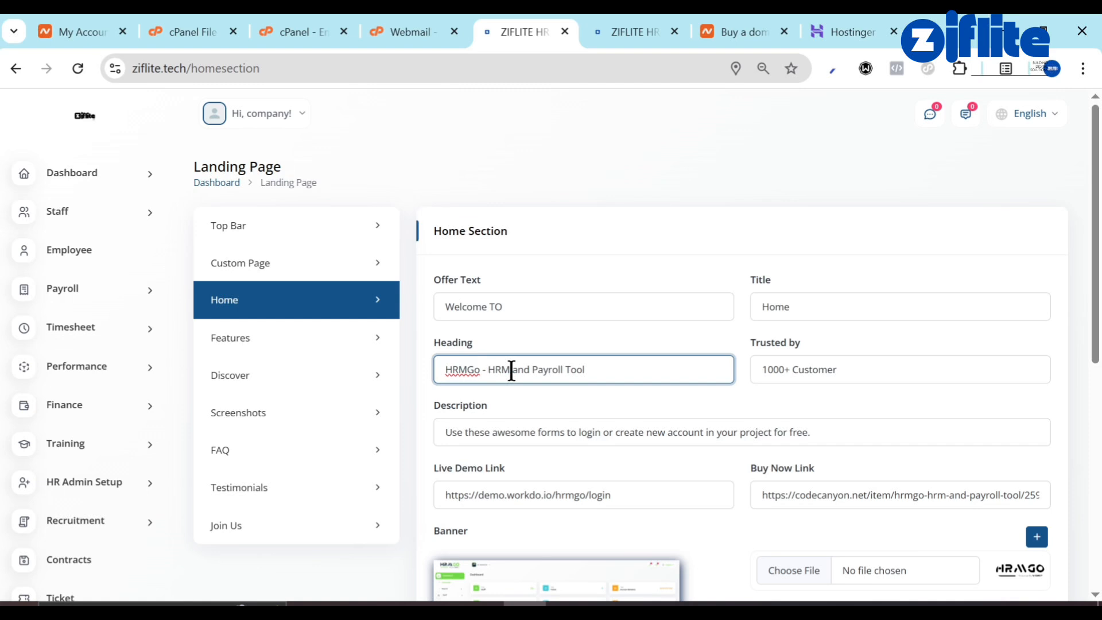
{"action": "left_click_drag", "start_coordinate": [511, 369], "coordinate": [425, 392]}
{"action": "type", "text": "Z"}
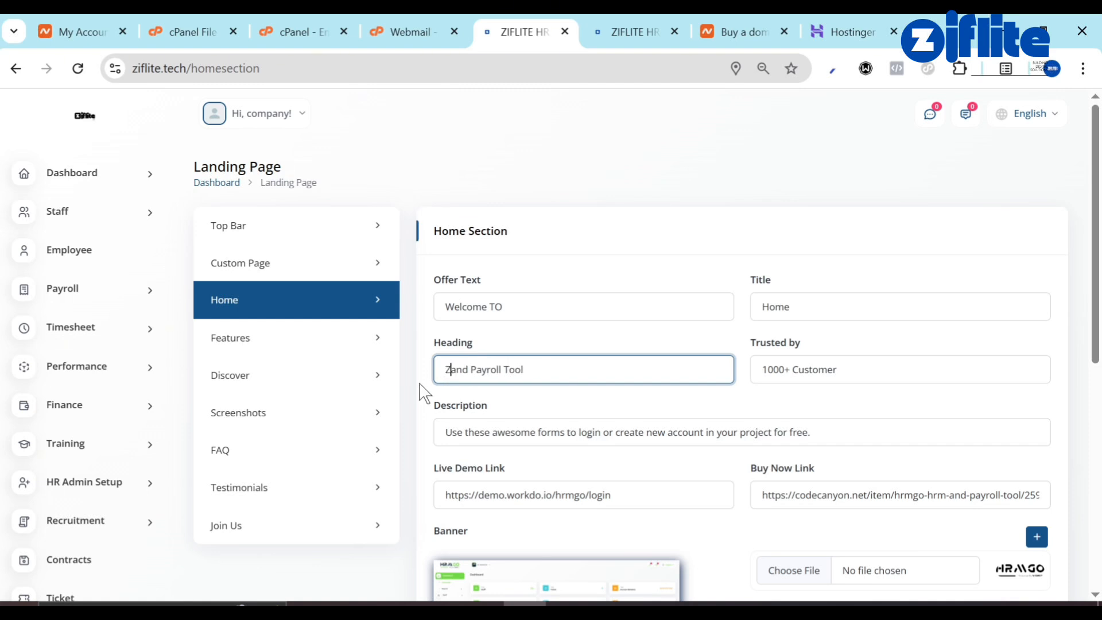
{"action": "type", "text": "iflite St"}
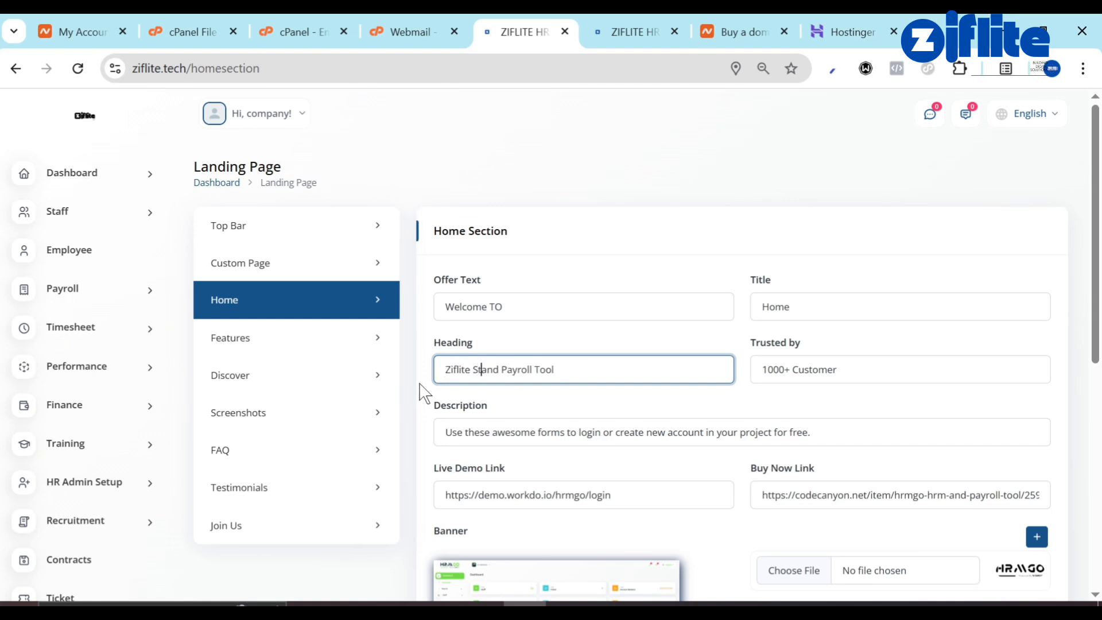
{"action": "type", "text": "udio H"}
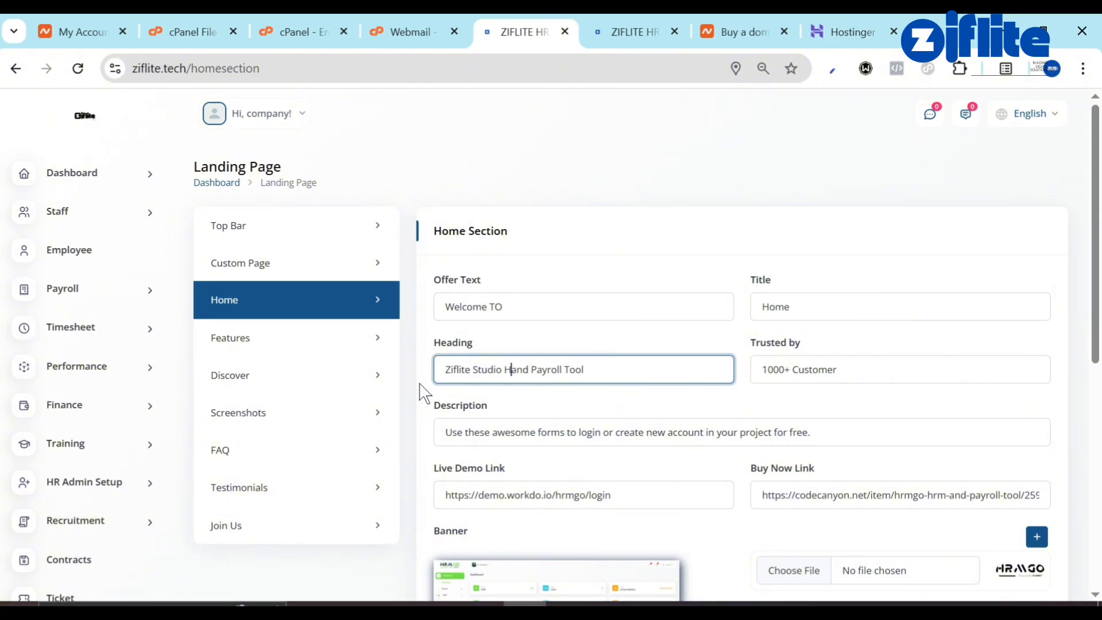
{"action": "type", "text": "R"}
Delete the five extra HRMGO logo images from the Home Section banner list.
{"action": "scroll", "coordinate": [714, 459], "scroll_direction": "down", "scroll_amount": 2}
{"action": "scroll", "coordinate": [553, 443], "scroll_direction": "down", "scroll_amount": 3}
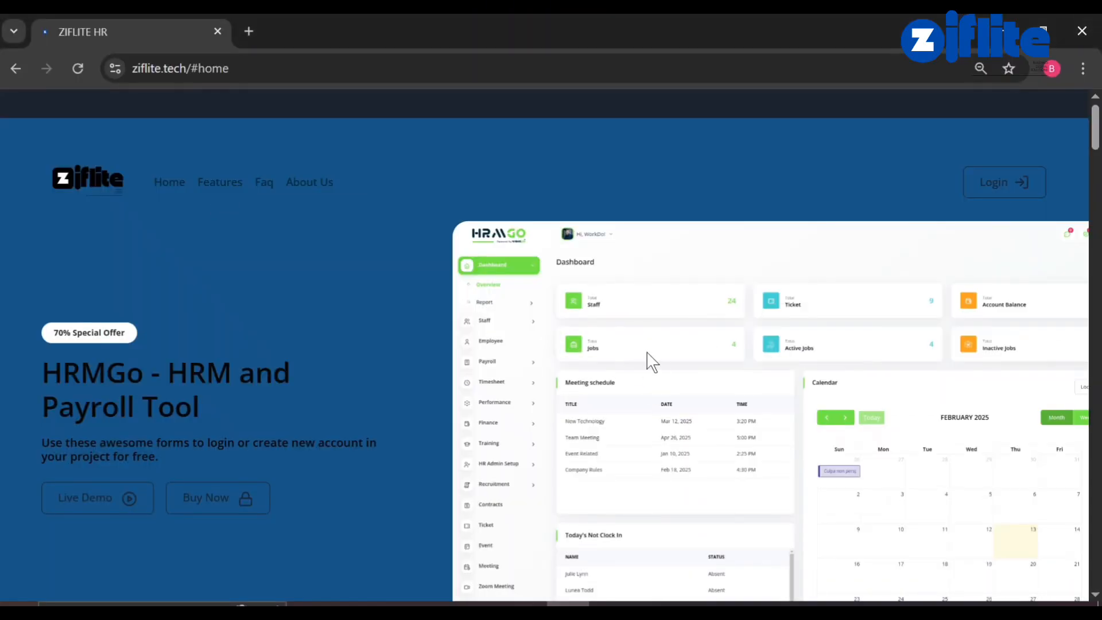
{"action": "scroll", "coordinate": [646, 361], "scroll_direction": "down", "scroll_amount": 3}
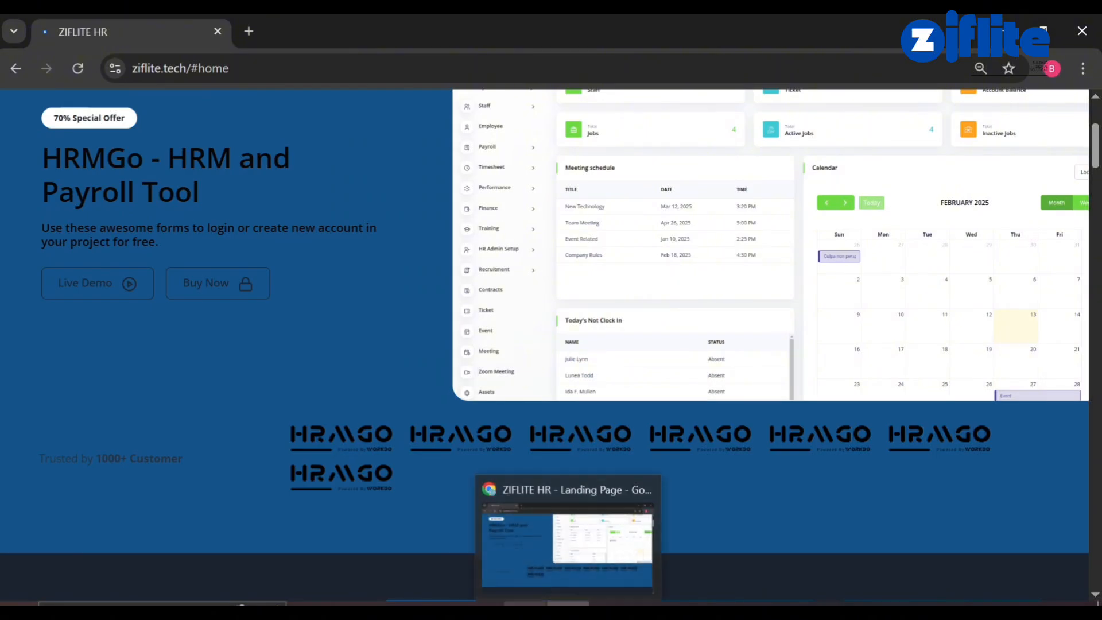
{"action": "left_click", "coordinate": [570, 539]}
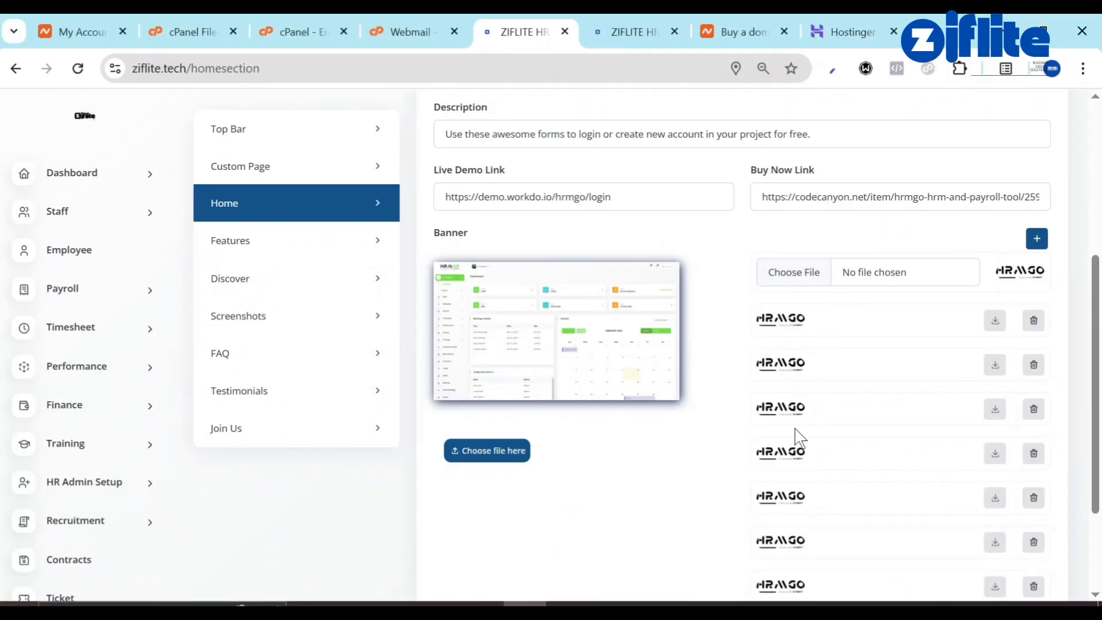
{"action": "scroll", "coordinate": [799, 512], "scroll_direction": "down", "scroll_amount": 3}
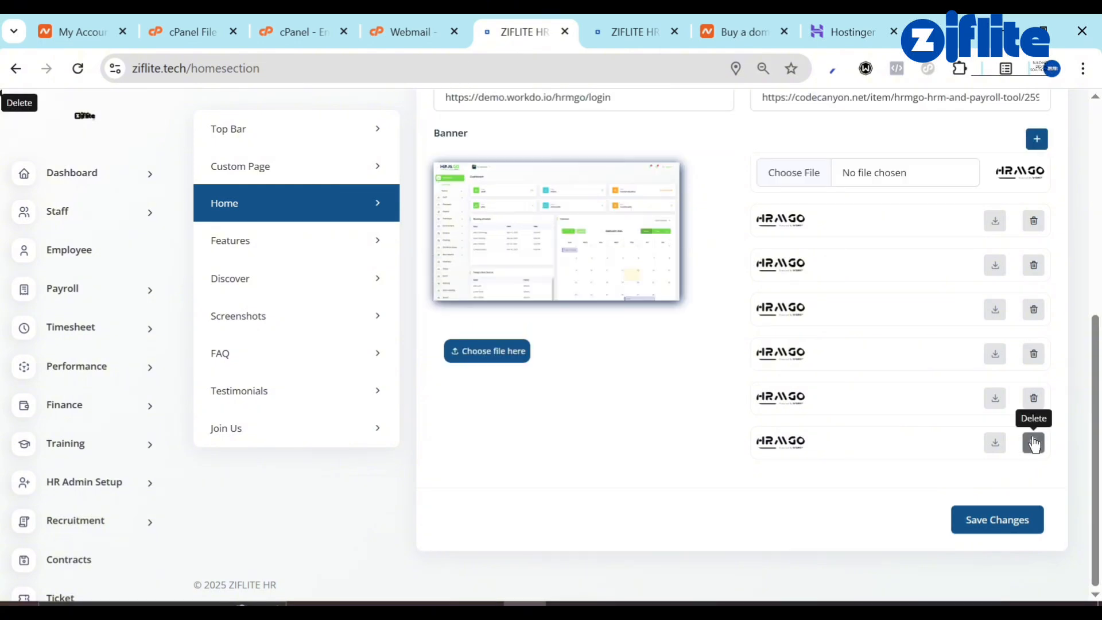
{"action": "left_click", "coordinate": [1033, 398]}
{"action": "left_click", "coordinate": [1034, 347]}
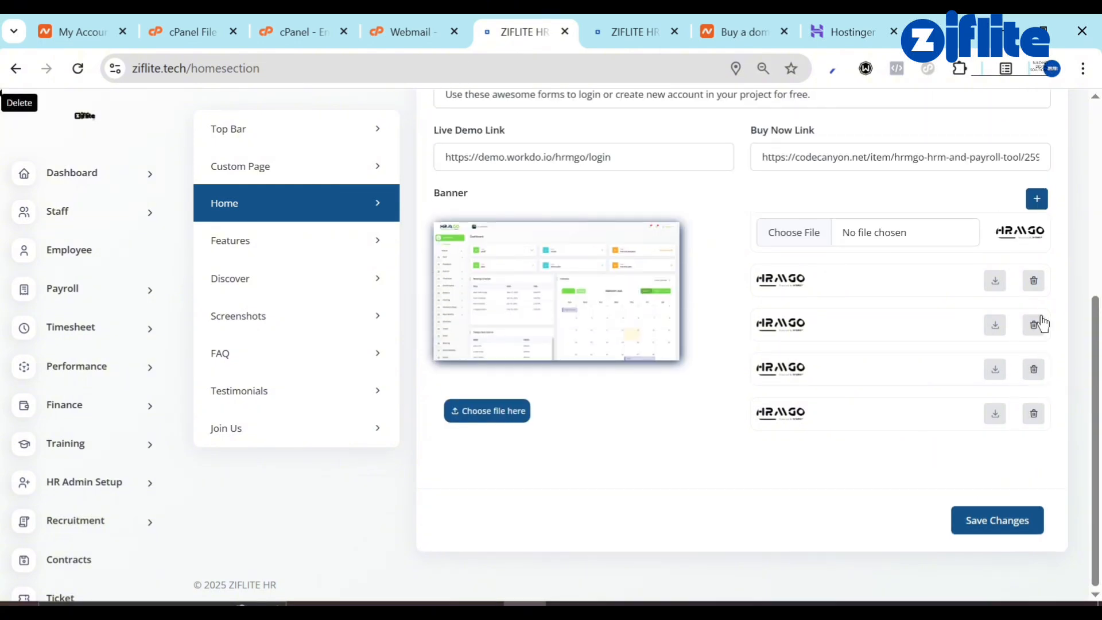
{"action": "left_click", "coordinate": [1033, 284]}
{"action": "left_click", "coordinate": [1033, 284]}
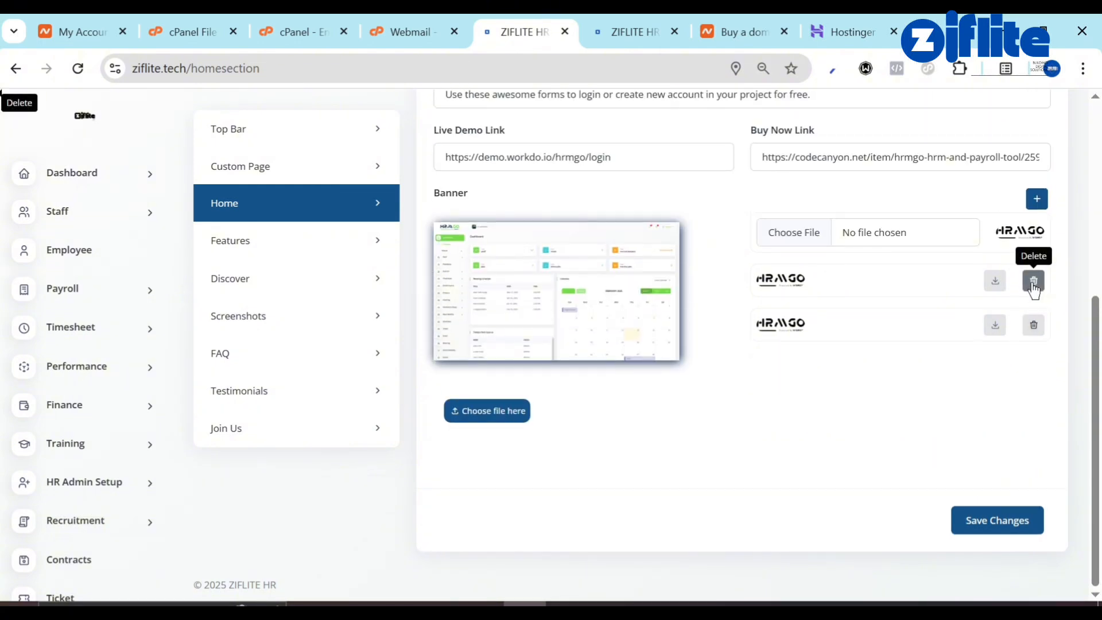
{"action": "left_click", "coordinate": [1034, 281]}
{"action": "left_click", "coordinate": [1033, 281]}
{"action": "left_click", "coordinate": [995, 516]}
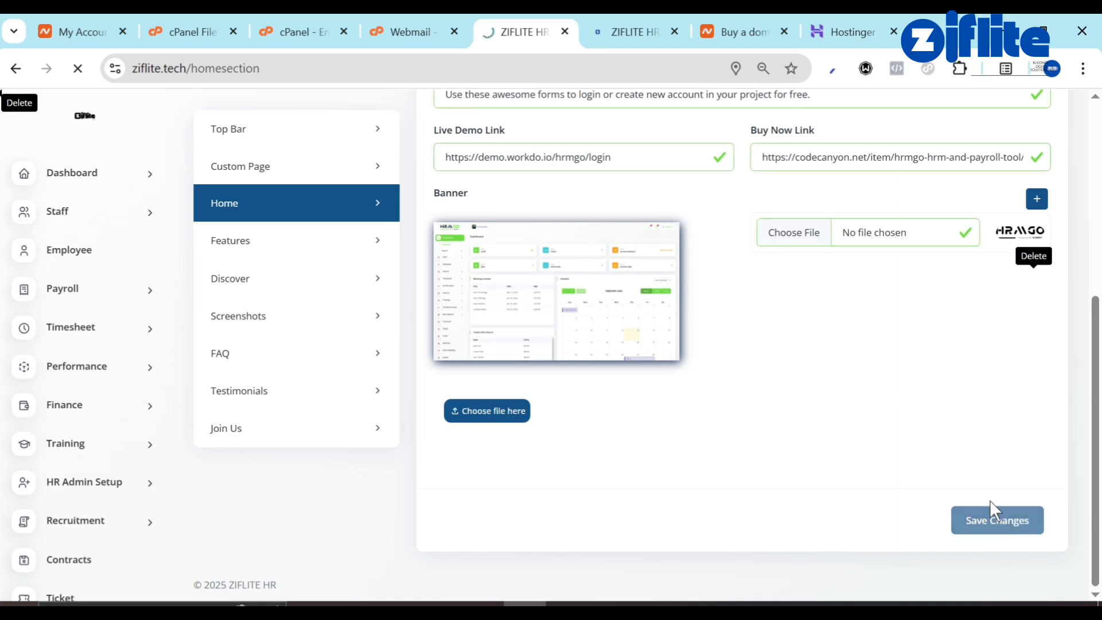
{"action": "scroll", "coordinate": [886, 386], "scroll_direction": "up", "scroll_amount": 5}
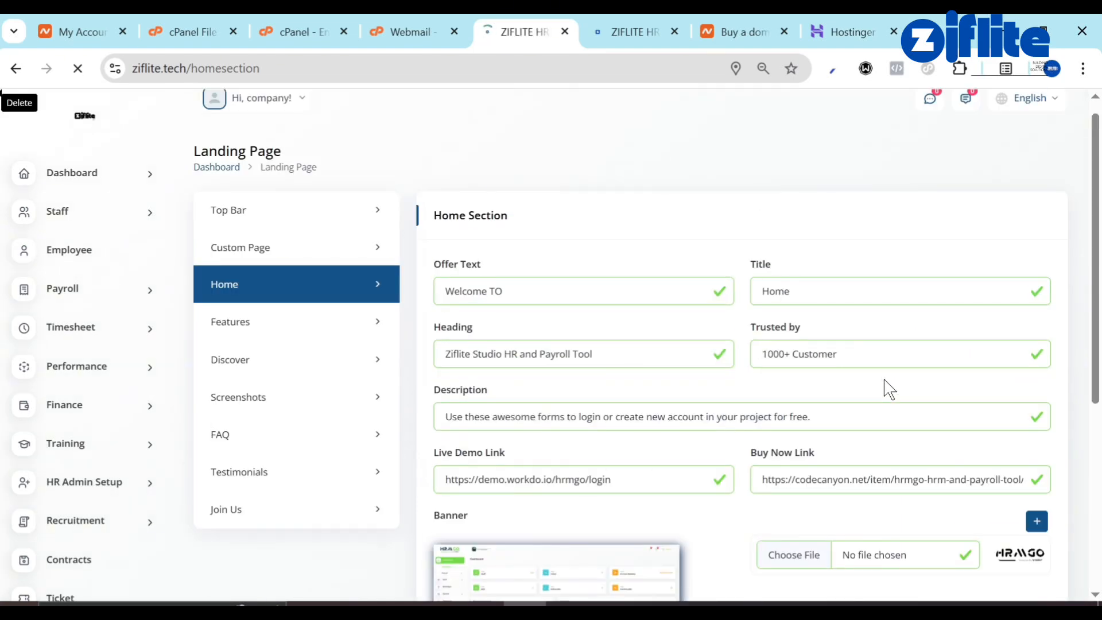
{"action": "scroll", "coordinate": [706, 345], "scroll_direction": "down", "scroll_amount": 4}
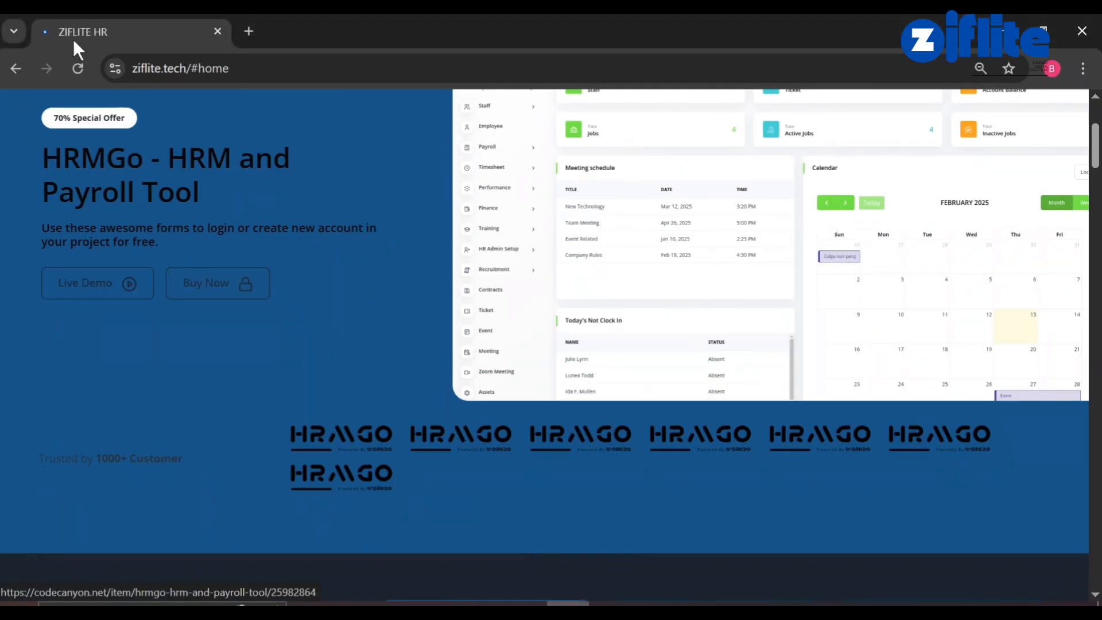
{"action": "left_click", "coordinate": [79, 69]}
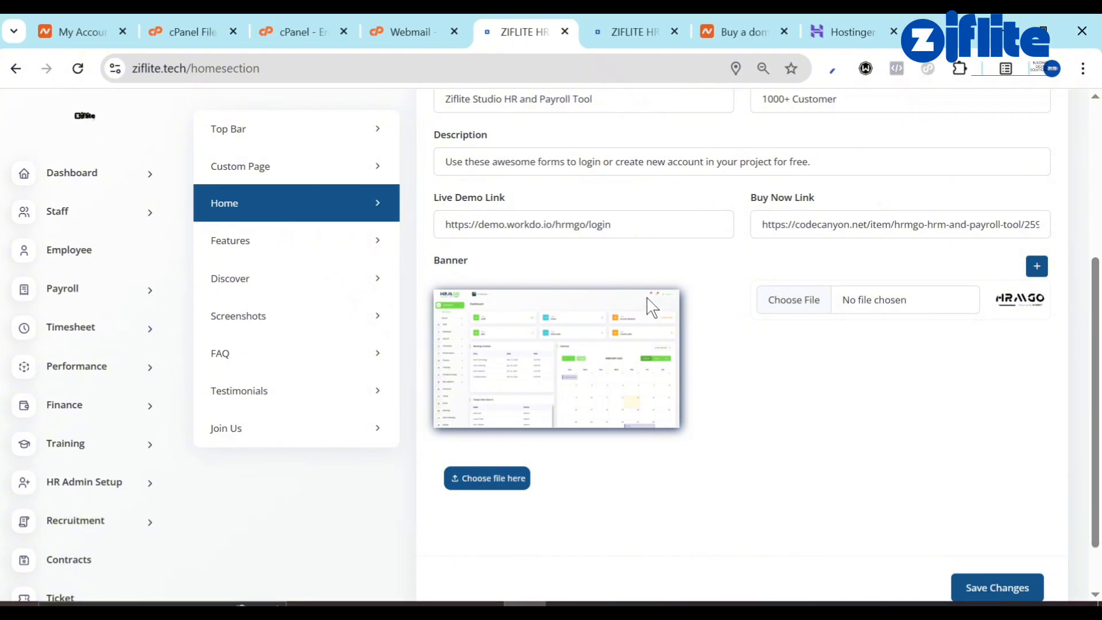
{"action": "scroll", "coordinate": [646, 303], "scroll_direction": "up", "scroll_amount": 4}
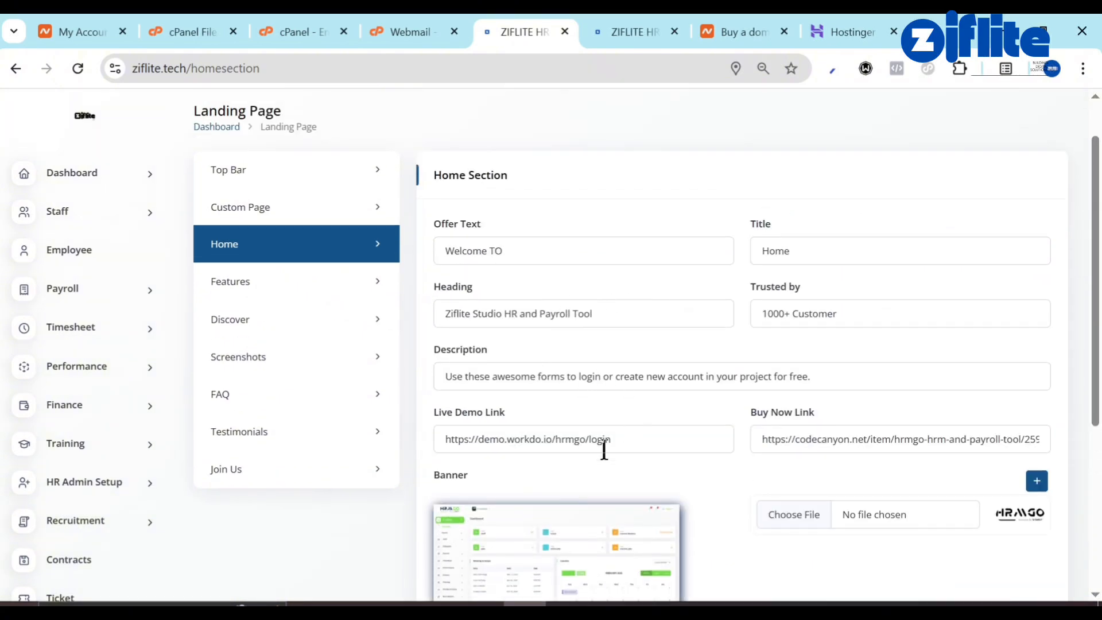
Clear the old URLs from the Live Demo Link and Buy Now Link fields.
{"action": "left_click", "coordinate": [630, 440]}
{"action": "key", "text": "ctrl+a"}
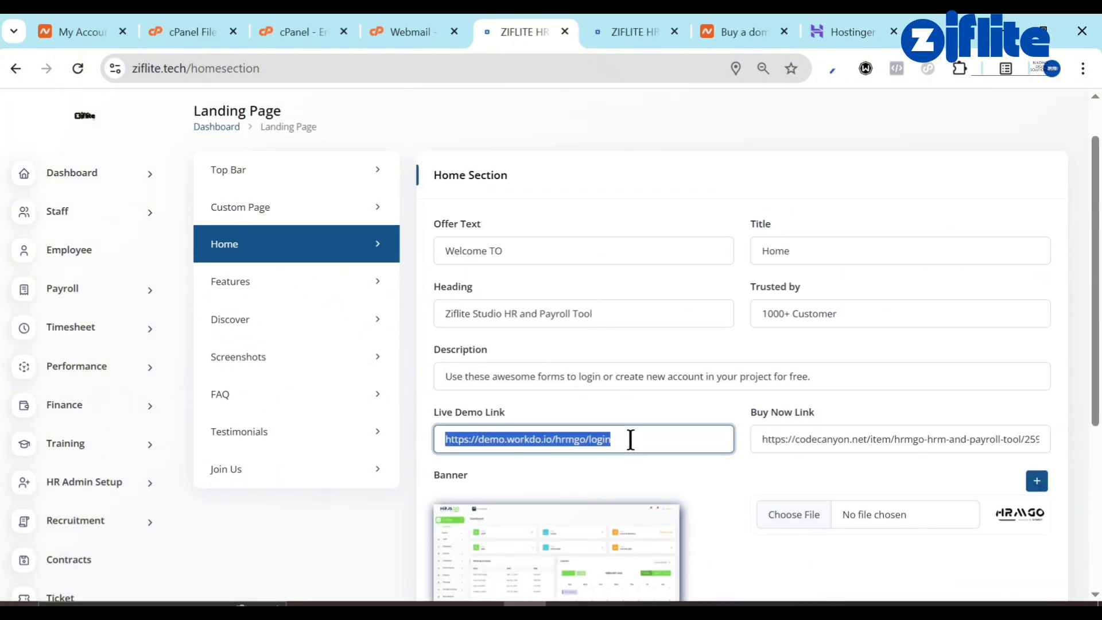
{"action": "key", "text": "BackSpace"}
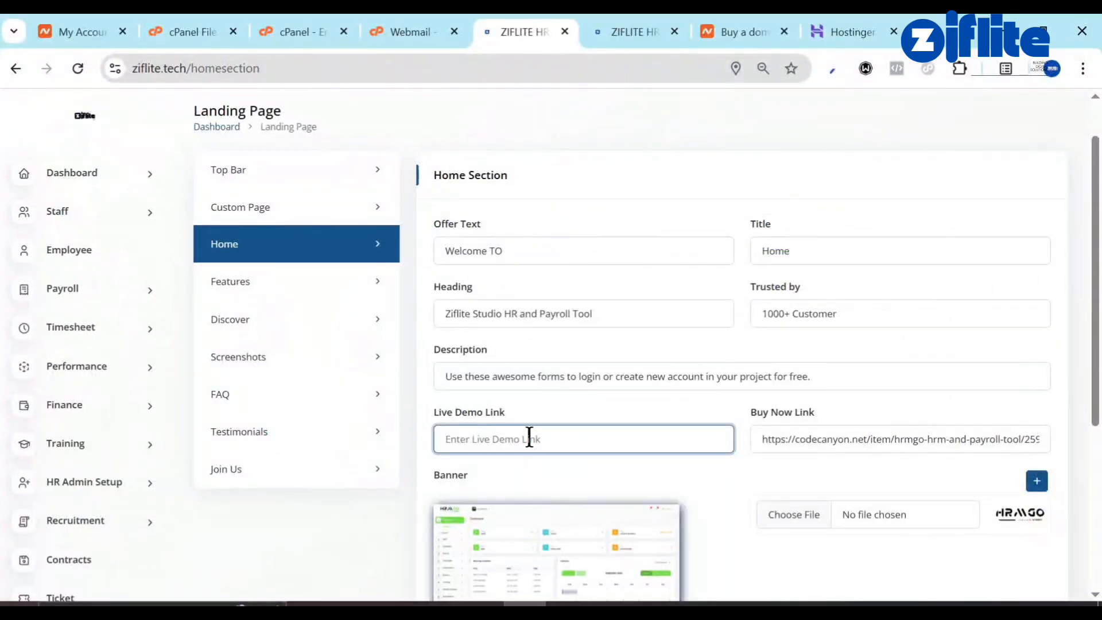
{"action": "left_click", "coordinate": [857, 438]}
{"action": "key", "text": "ctrl+a"}
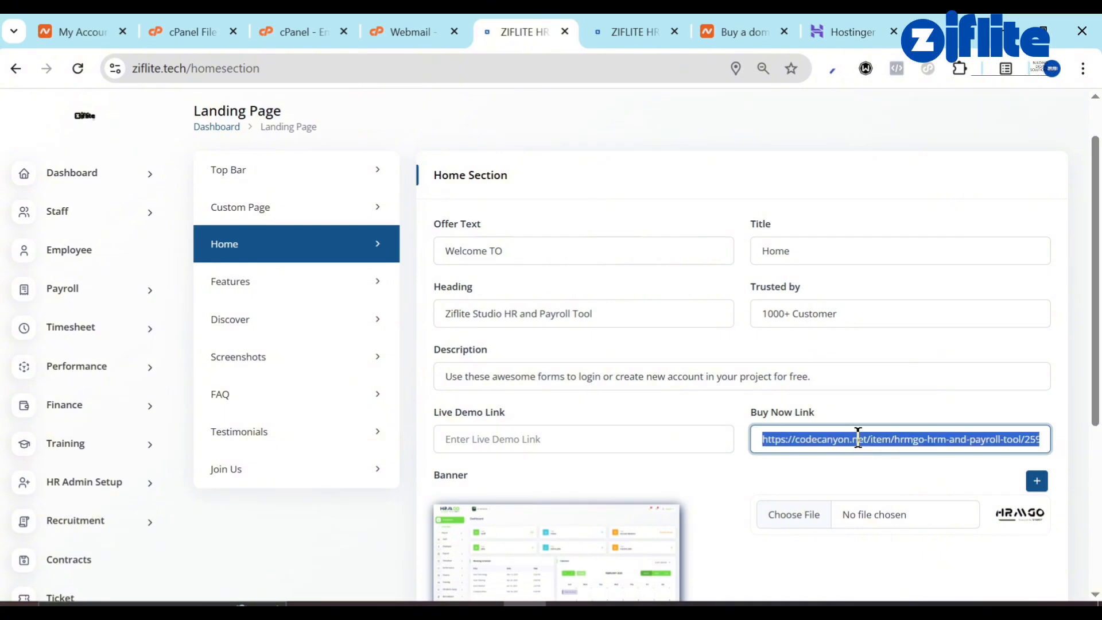
{"action": "key", "text": "BackSpace"}
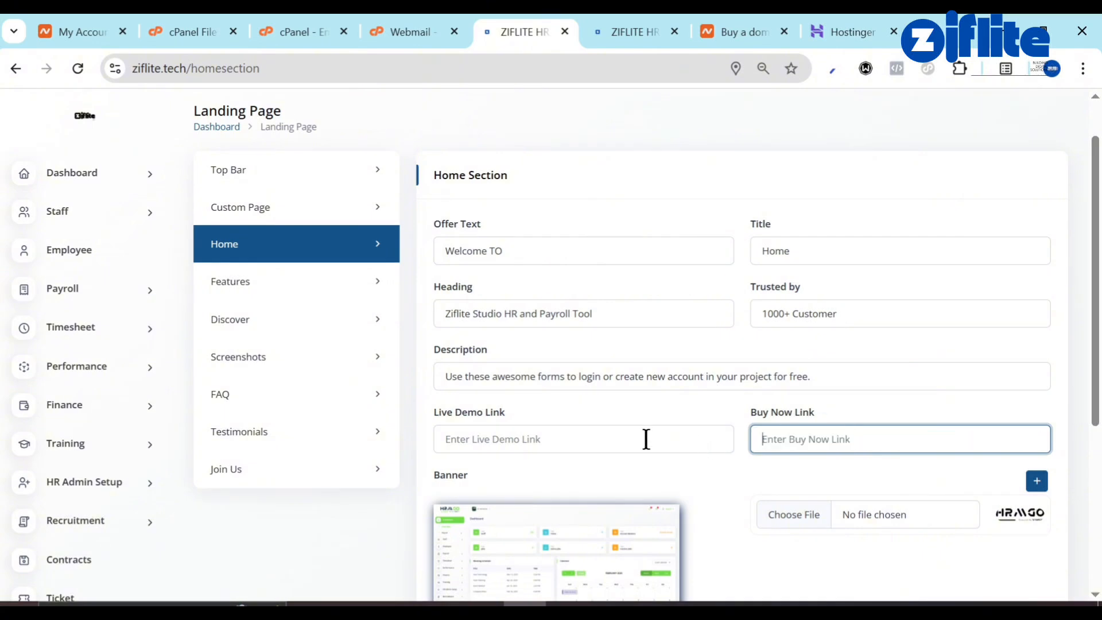
{"action": "left_click", "coordinate": [554, 436]}
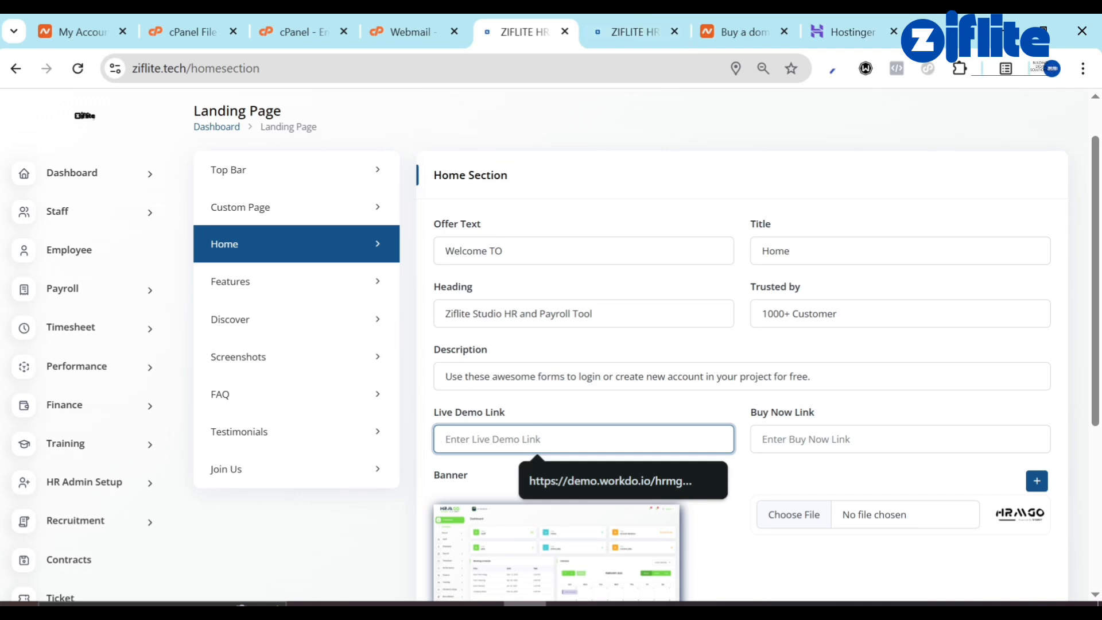
Copy the public site's Login page address and return to the Home Section settings.
{"action": "left_click", "coordinate": [614, 17]}
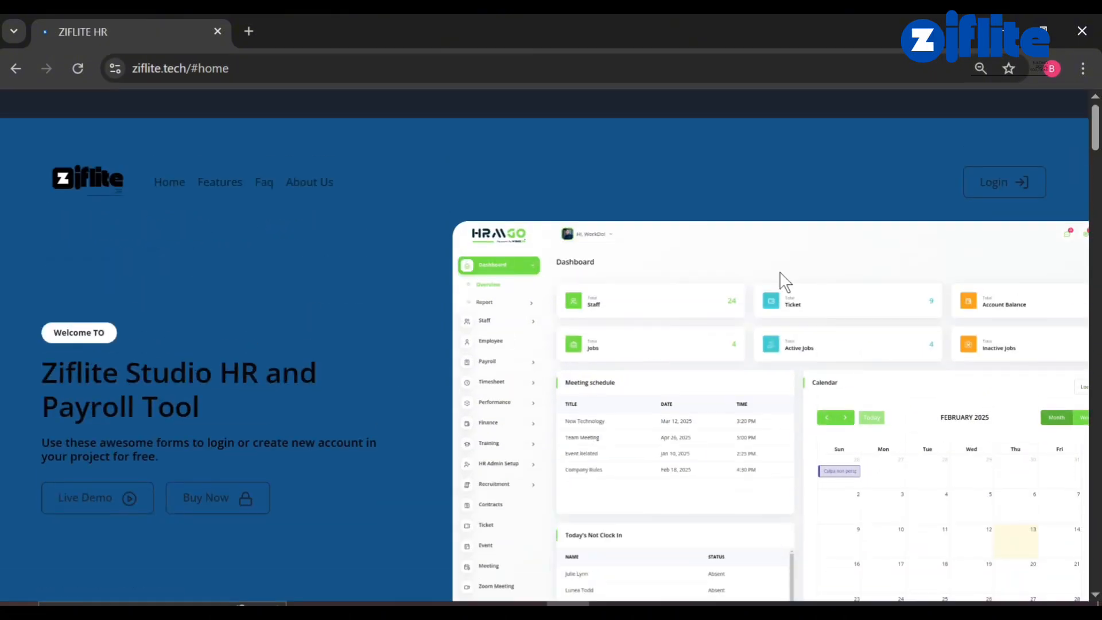
{"action": "left_click", "coordinate": [998, 196]}
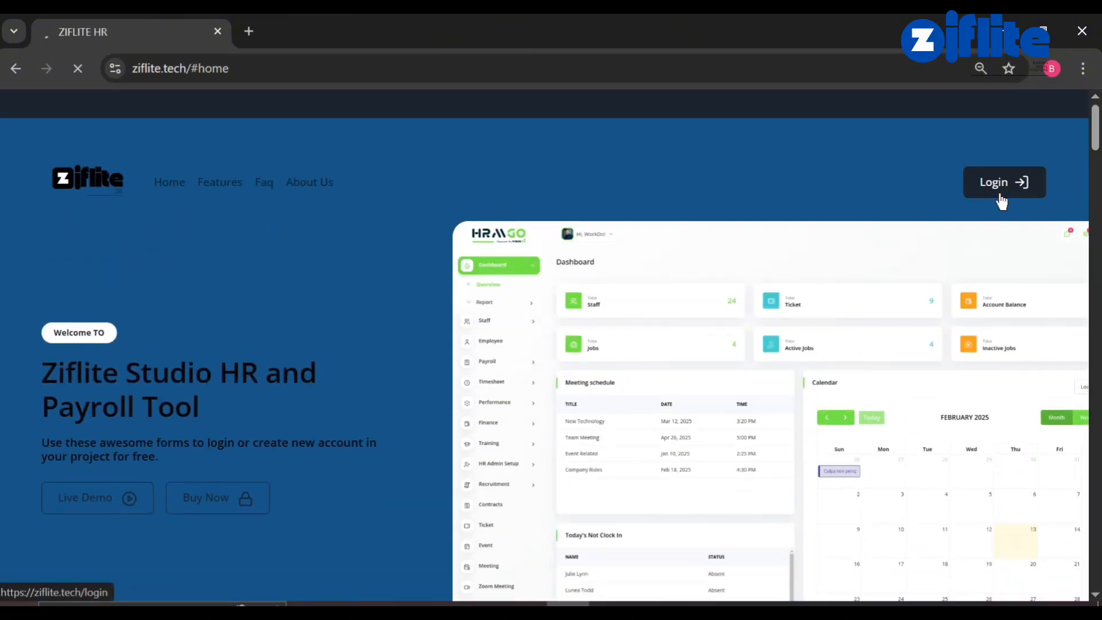
{"action": "left_click", "coordinate": [466, 64]}
{"action": "key", "text": "ctrl+c"}
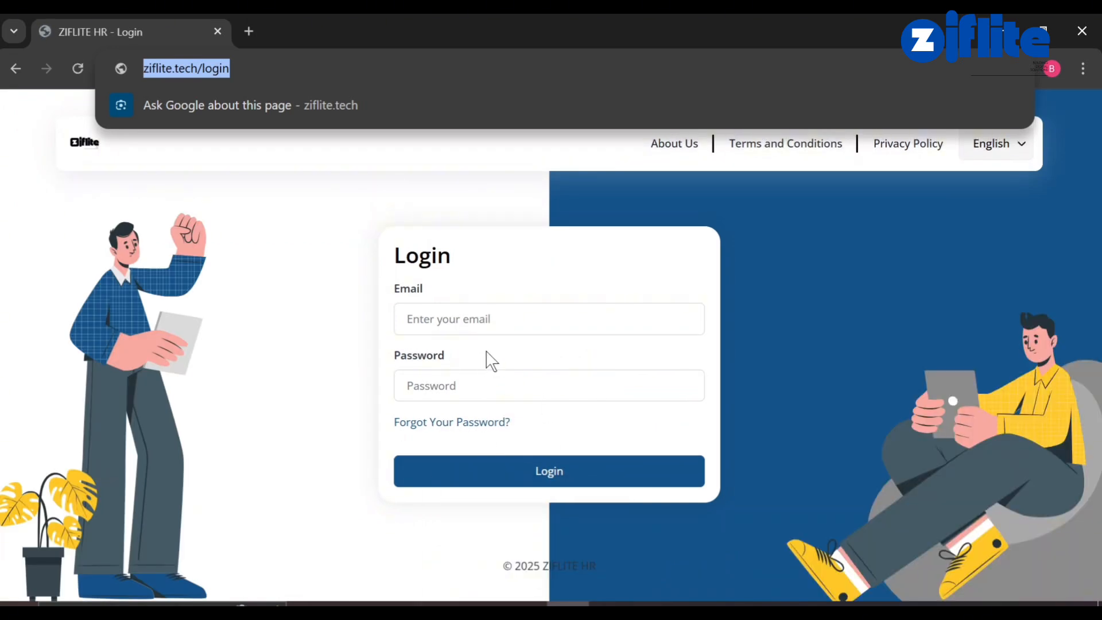
{"action": "left_click", "coordinate": [524, 604]}
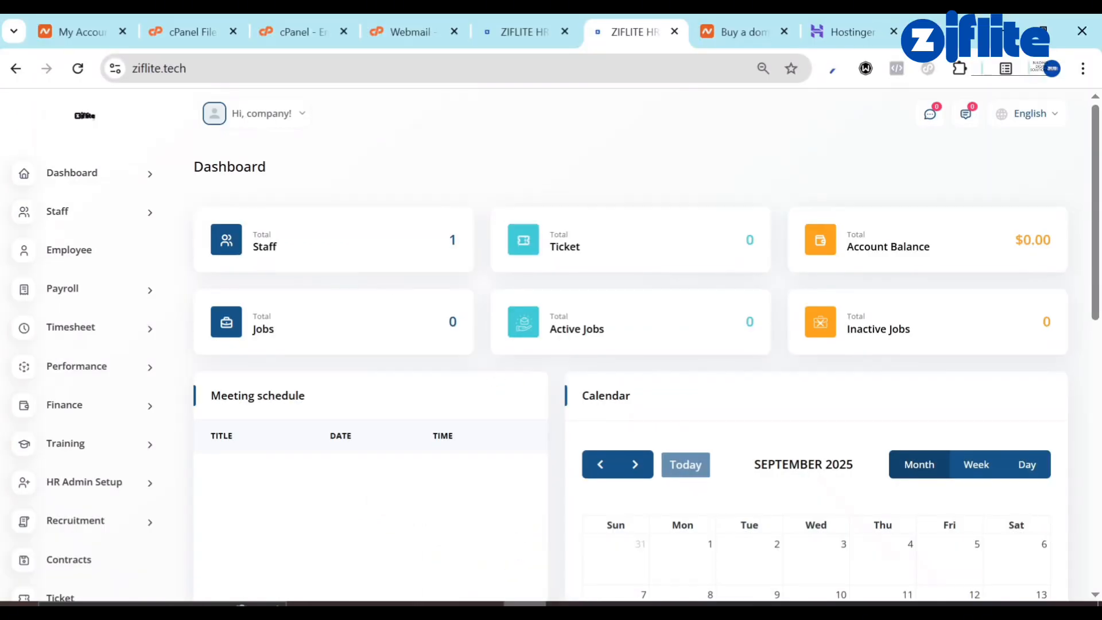
{"action": "left_click", "coordinate": [533, 25]}
{"action": "left_click", "coordinate": [516, 439]}
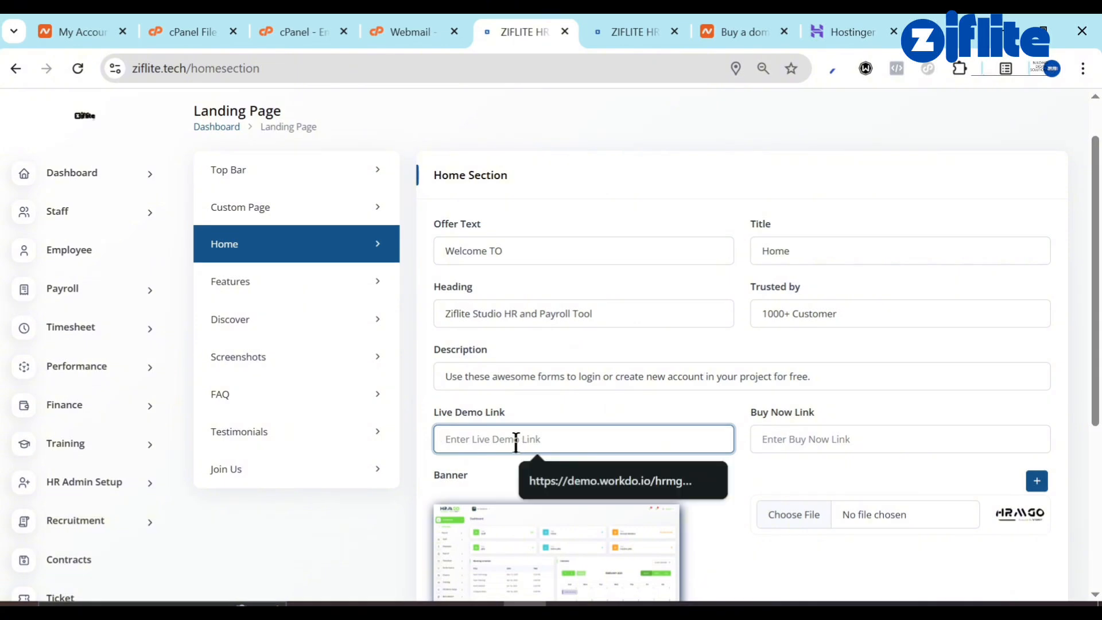
{"action": "key", "text": "ctrl+v"}
{"action": "left_click", "coordinate": [796, 439]}
{"action": "key", "text": "ctrl+v"}
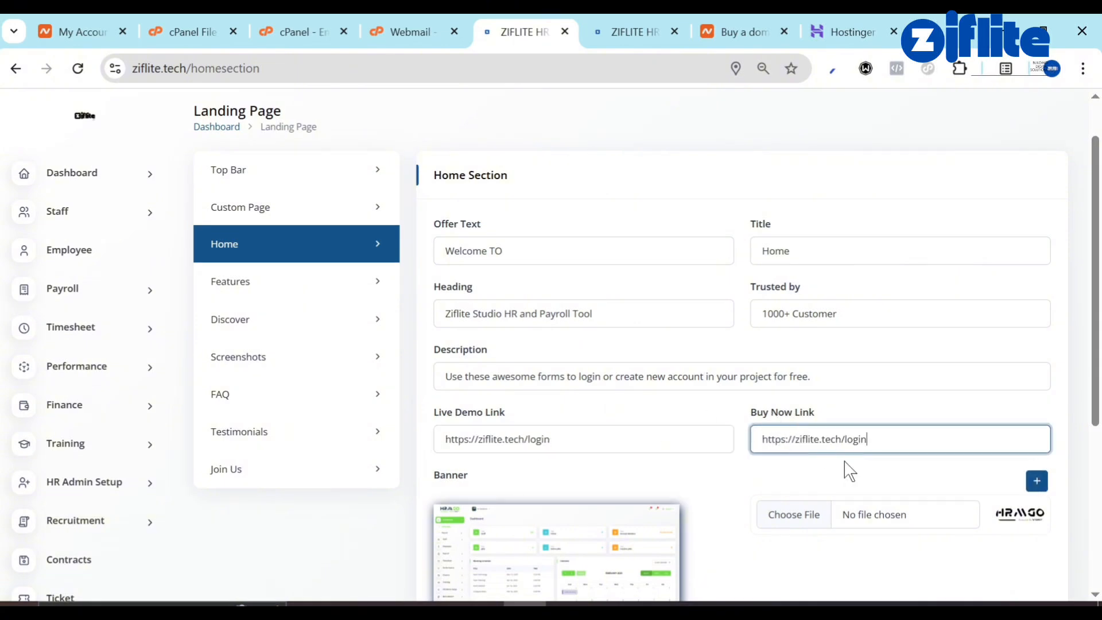
{"action": "scroll", "coordinate": [811, 559], "scroll_direction": "down", "scroll_amount": 5}
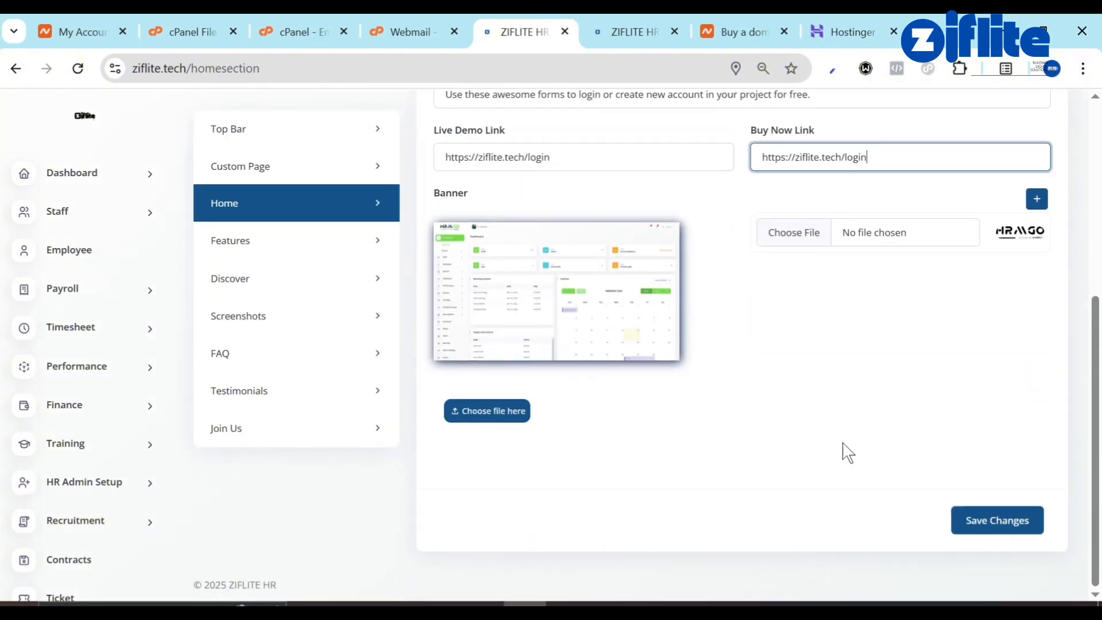
Upload the logo image to the Home banner and save the Home section changes.
{"action": "left_click", "coordinate": [812, 231]}
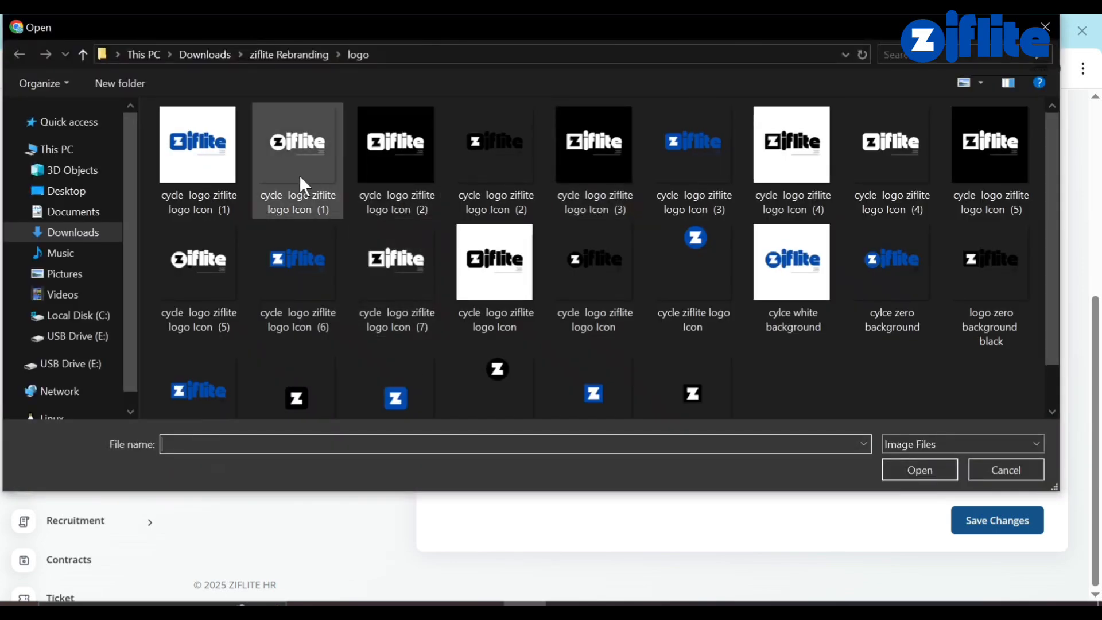
{"action": "double_click", "coordinate": [455, 173]}
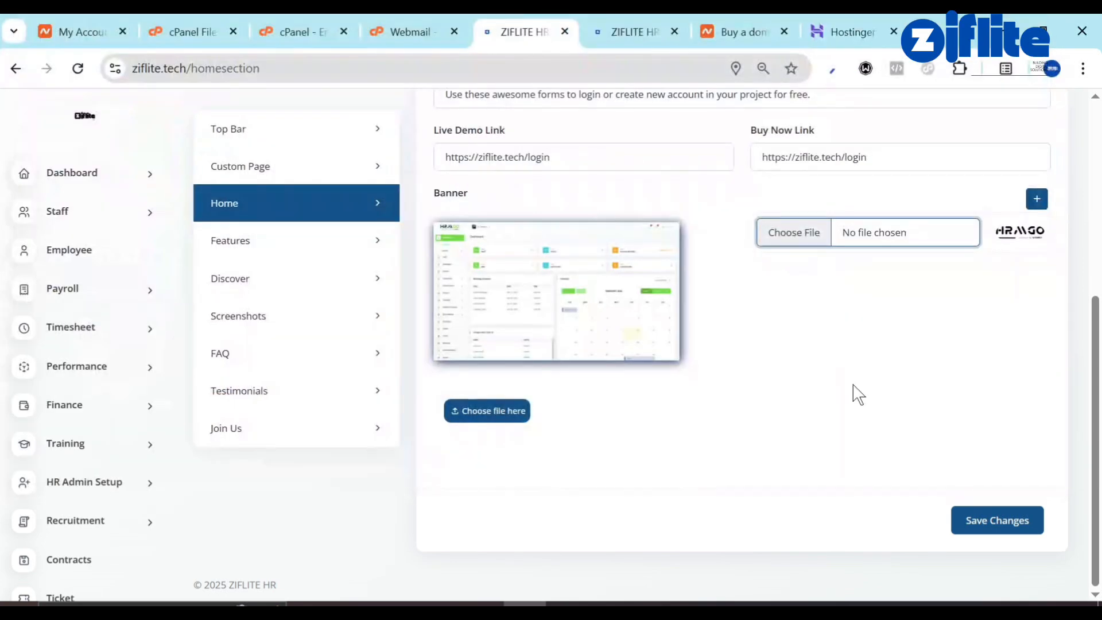
{"action": "left_click", "coordinate": [1001, 516]}
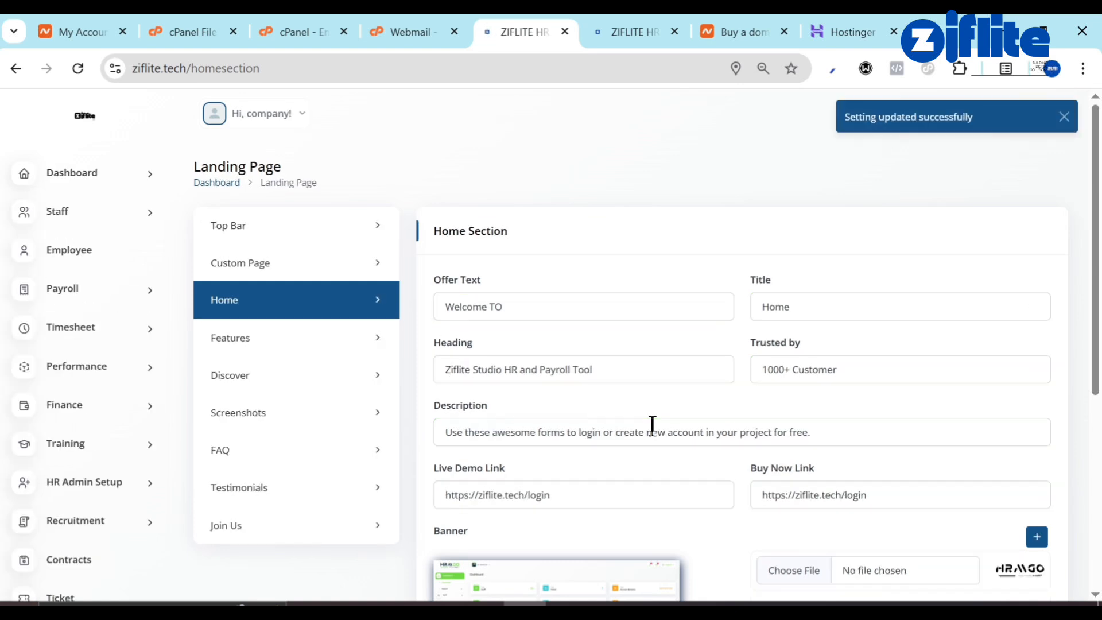
{"action": "left_click", "coordinate": [684, 18]}
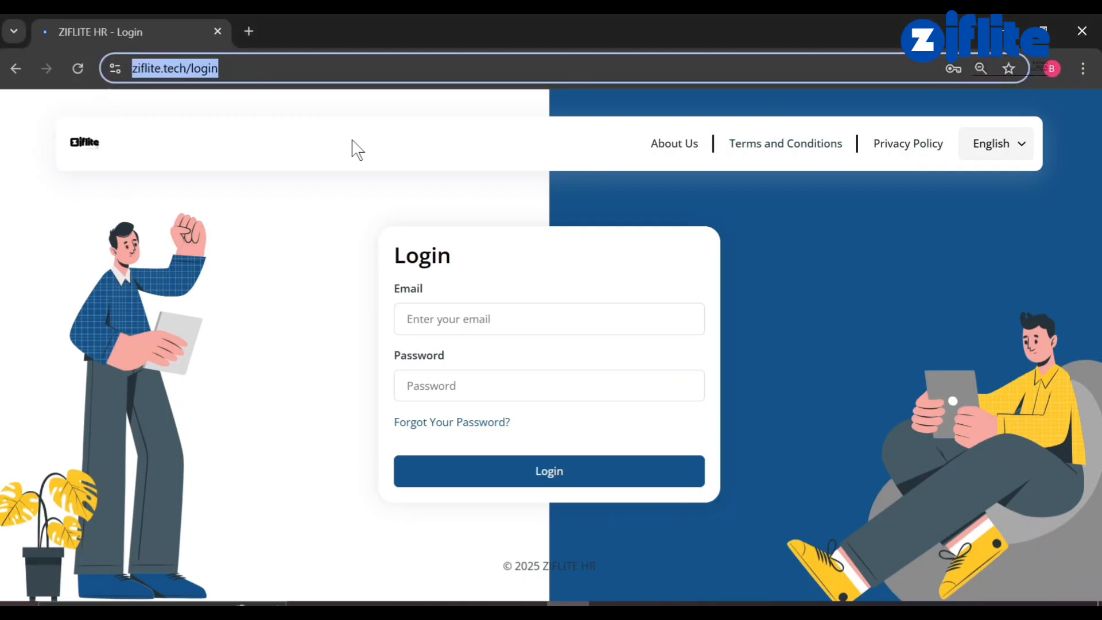
Test the public home page's Live Demo link, which first leads to a not-found page.
{"action": "left_click", "coordinate": [14, 74]}
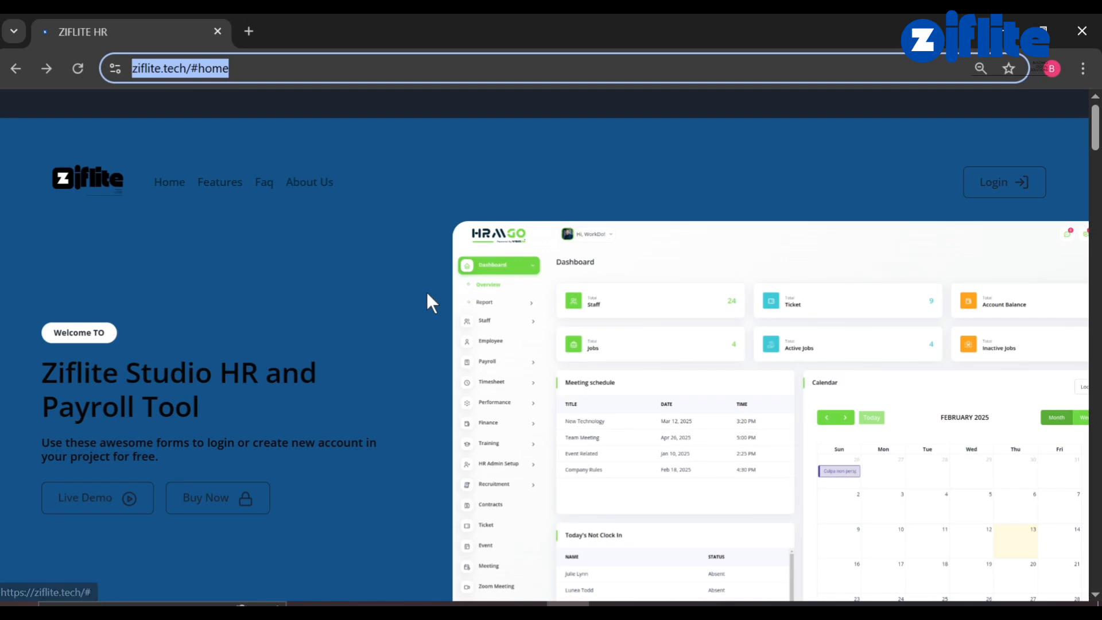
{"action": "scroll", "coordinate": [370, 442], "scroll_direction": "down", "scroll_amount": 4}
{"action": "left_click", "coordinate": [103, 269]}
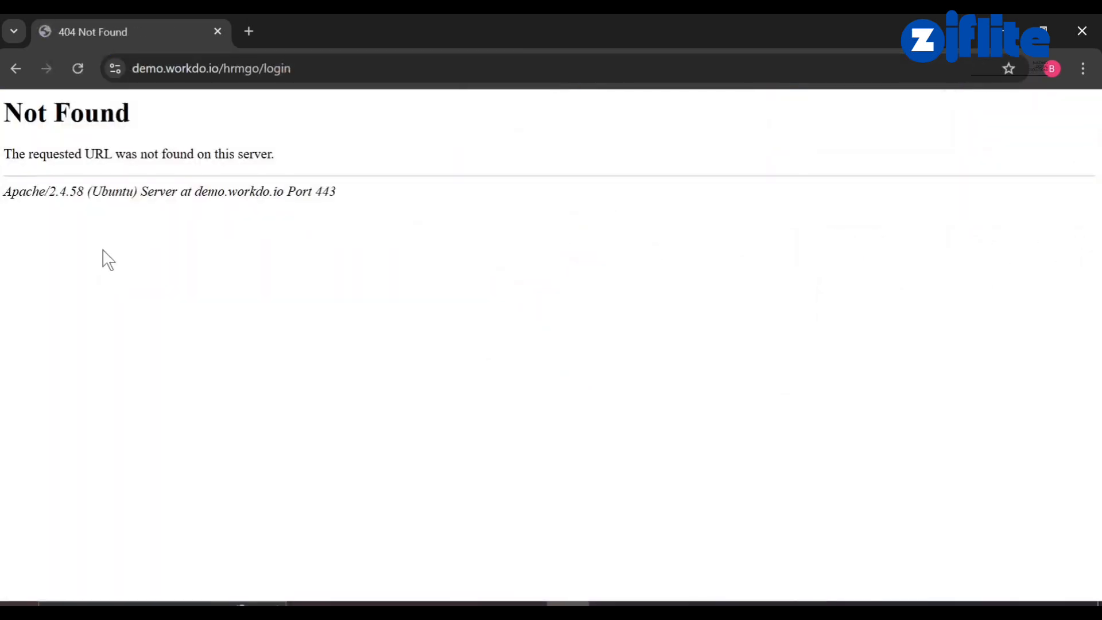
{"action": "left_click", "coordinate": [5, 74]}
{"action": "left_click", "coordinate": [5, 74]}
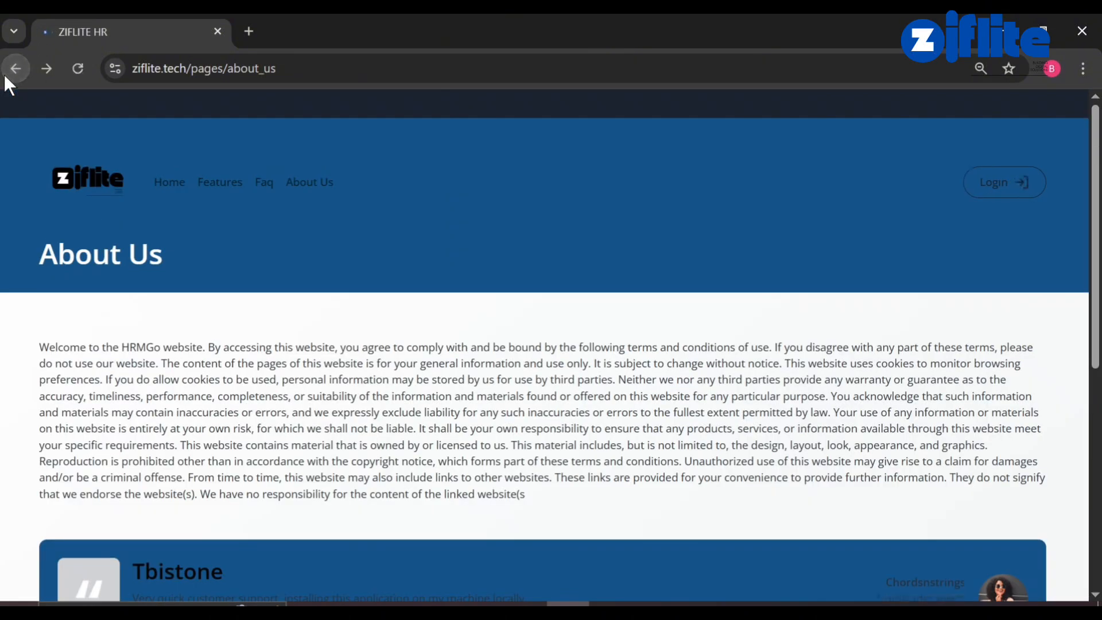
{"action": "left_click", "coordinate": [167, 188]}
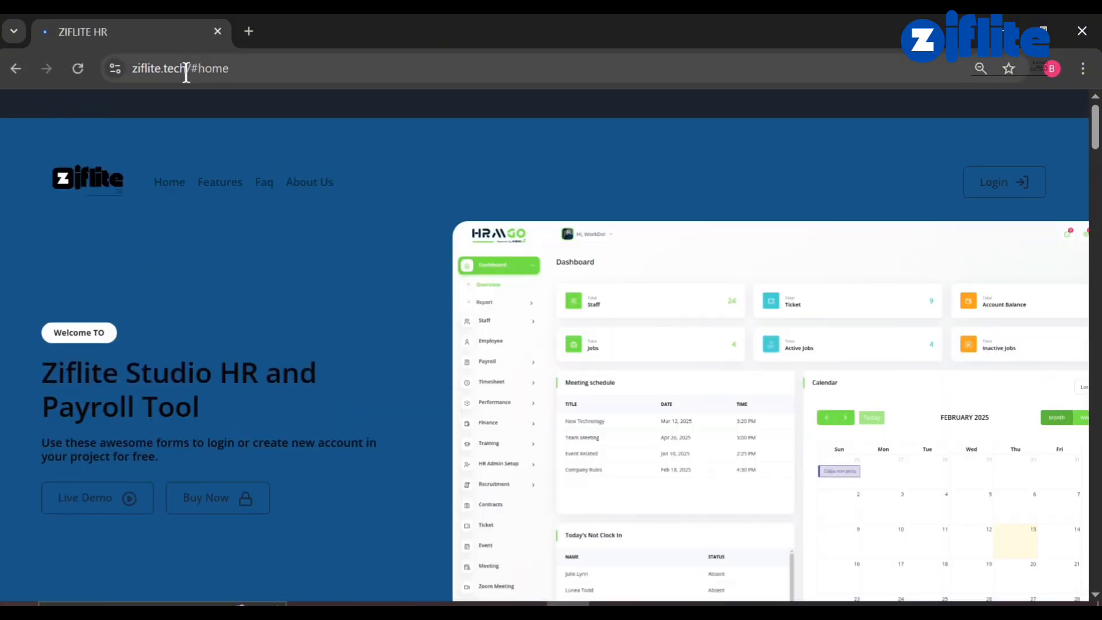
Reload the bare ziflite.tech address and confirm Live Demo now opens the login page.
{"action": "left_click_drag", "start_coordinate": [186, 74], "coordinate": [373, 84]}
{"action": "key", "text": "BackSpace"}
{"action": "key", "text": "Return"}
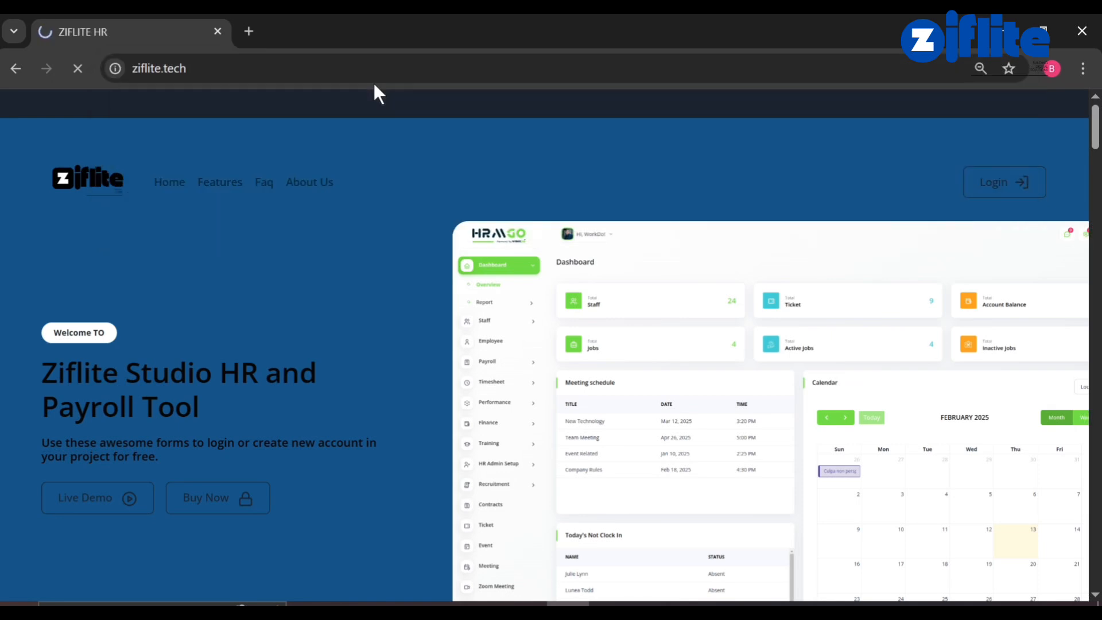
{"action": "left_click", "coordinate": [84, 500]}
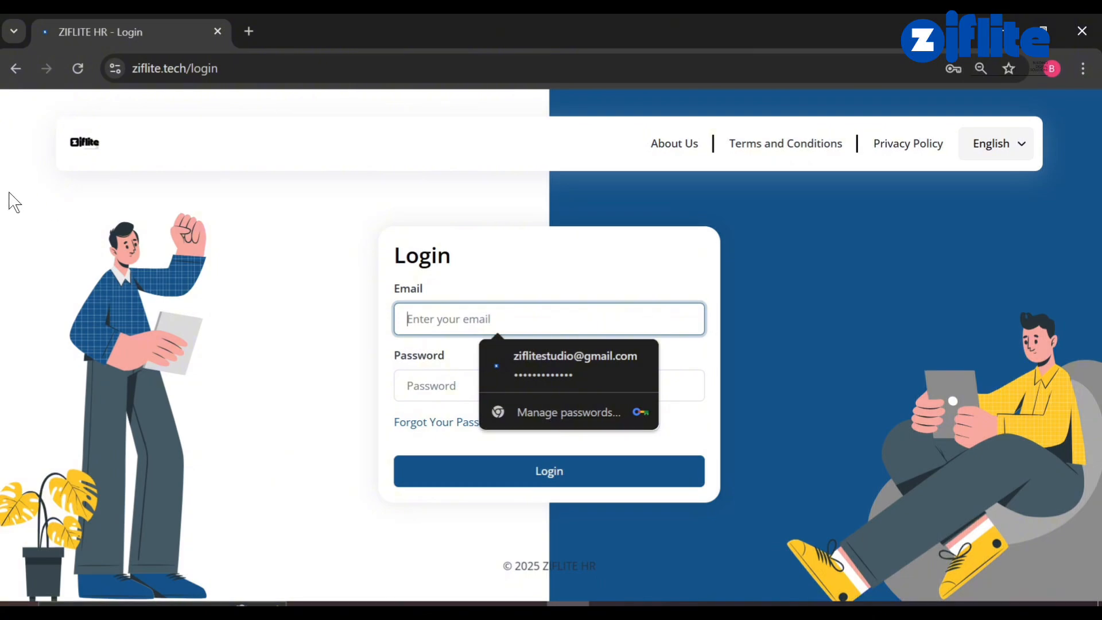
{"action": "left_click", "coordinate": [16, 68]}
{"action": "scroll", "coordinate": [253, 401], "scroll_direction": "down", "scroll_amount": 10}
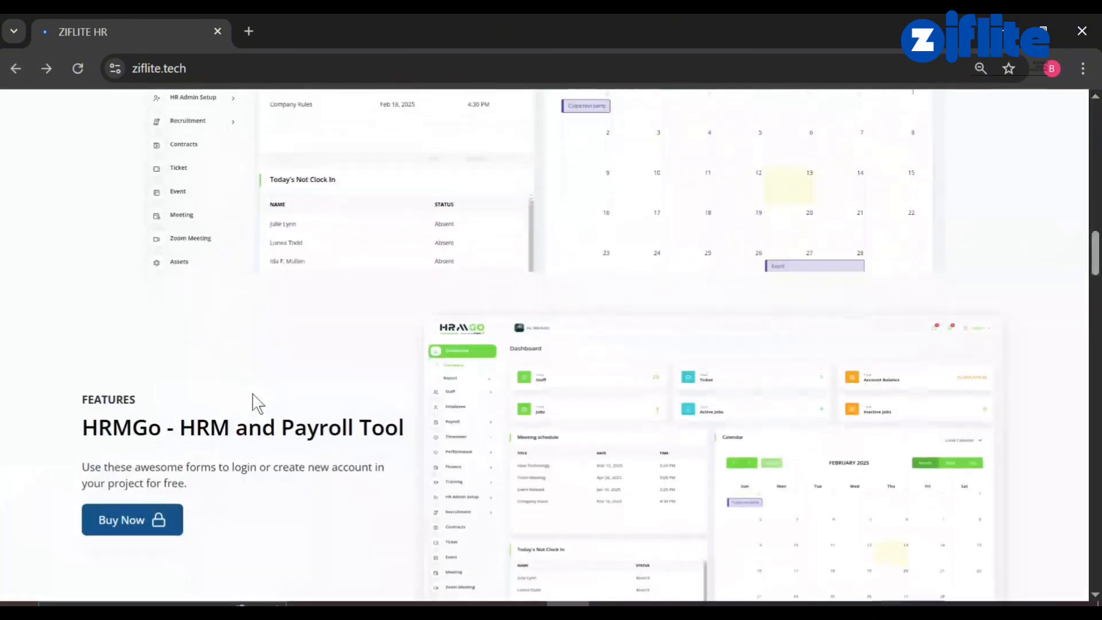
{"action": "scroll", "coordinate": [253, 393], "scroll_direction": "up", "scroll_amount": 15}
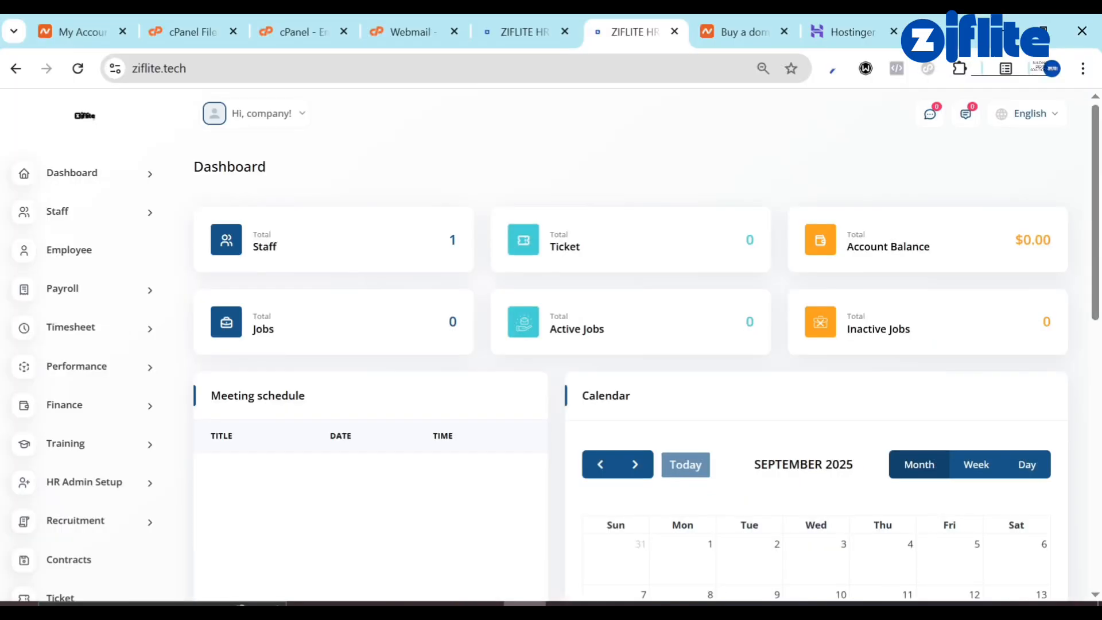
Review the landing page Features and Discover settings sections.
{"action": "left_click", "coordinate": [521, 29]}
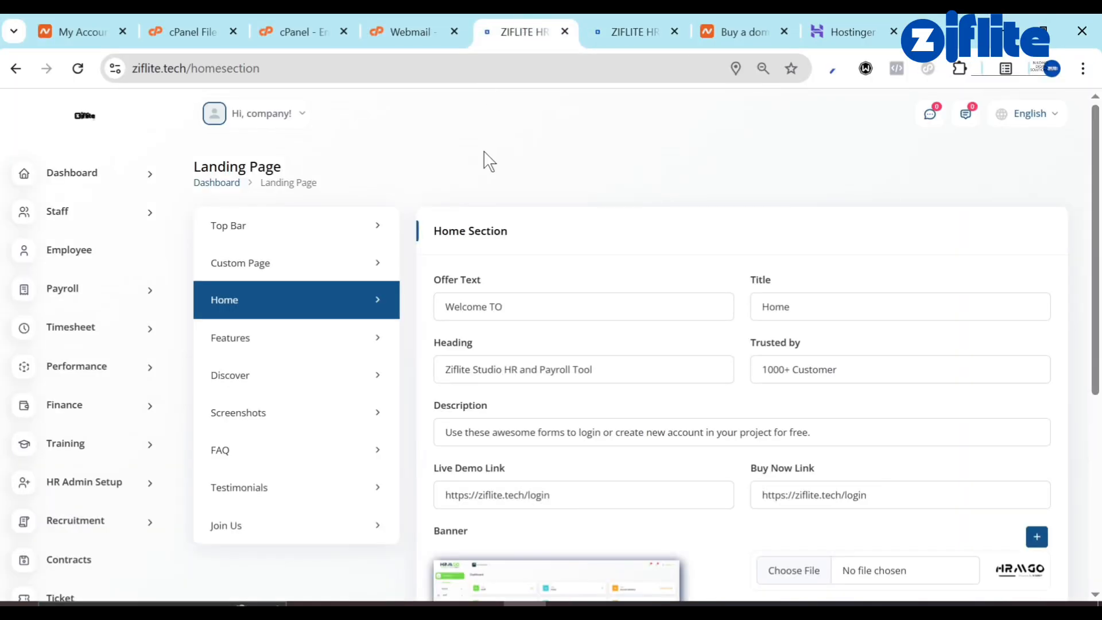
{"action": "left_click", "coordinate": [328, 348]}
{"action": "scroll", "coordinate": [632, 467], "scroll_direction": "down", "scroll_amount": 15}
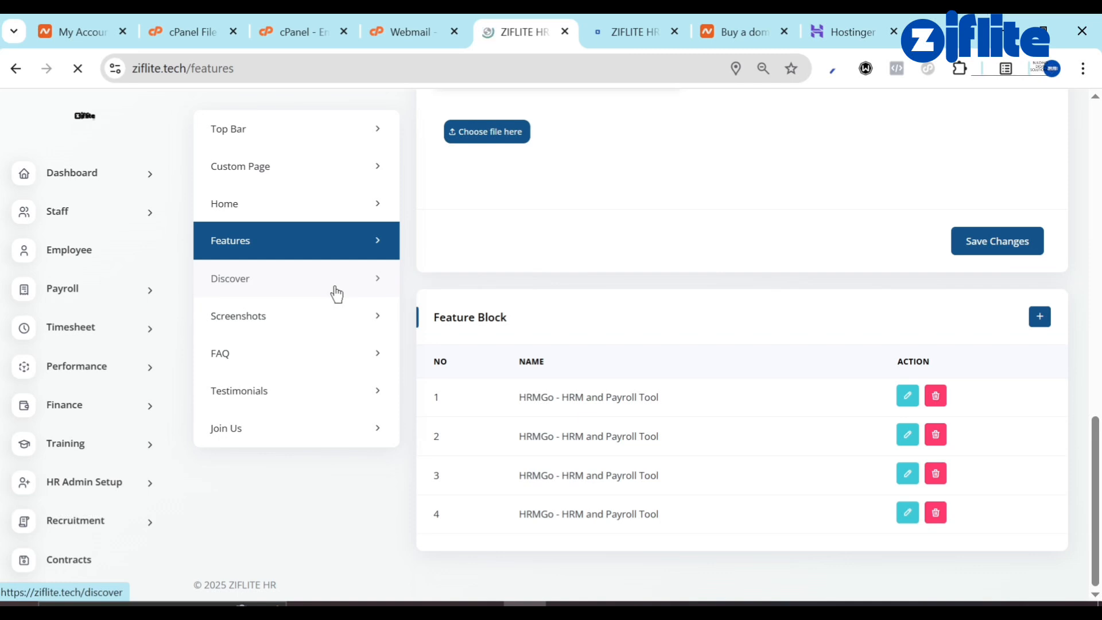
{"action": "left_click", "coordinate": [336, 292]}
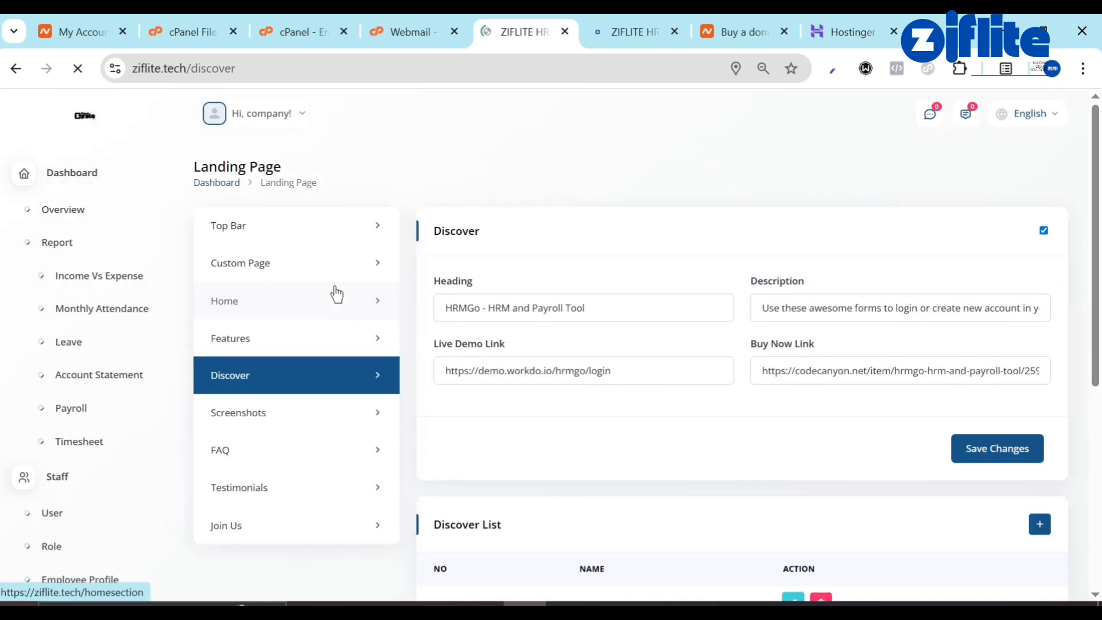
{"action": "scroll", "coordinate": [533, 474], "scroll_direction": "down", "scroll_amount": 5}
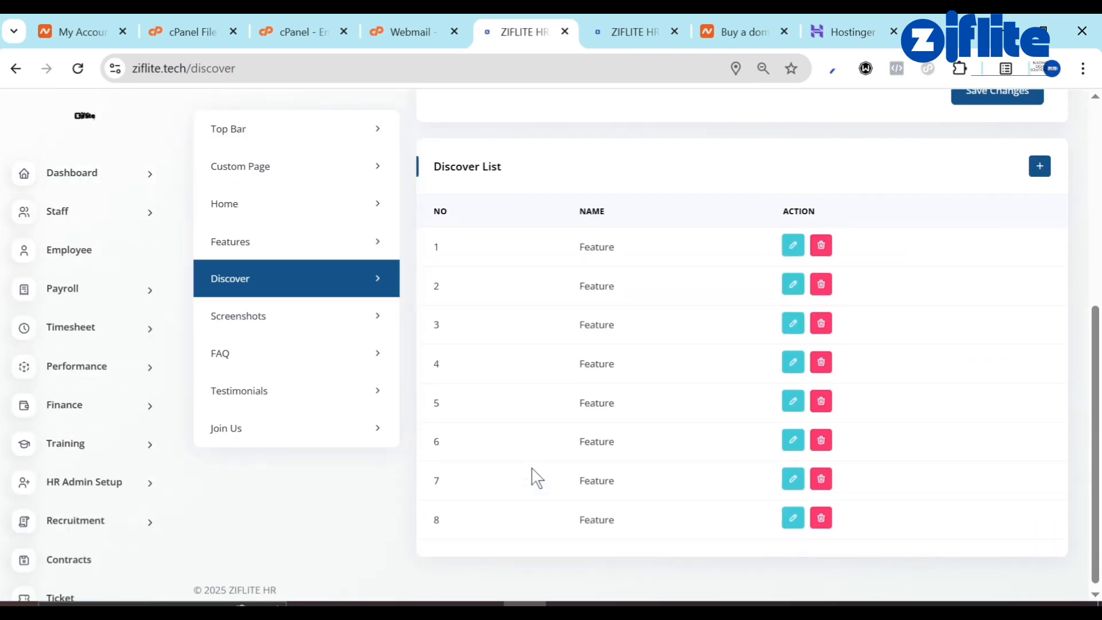
{"action": "scroll", "coordinate": [610, 439], "scroll_direction": "up", "scroll_amount": 5}
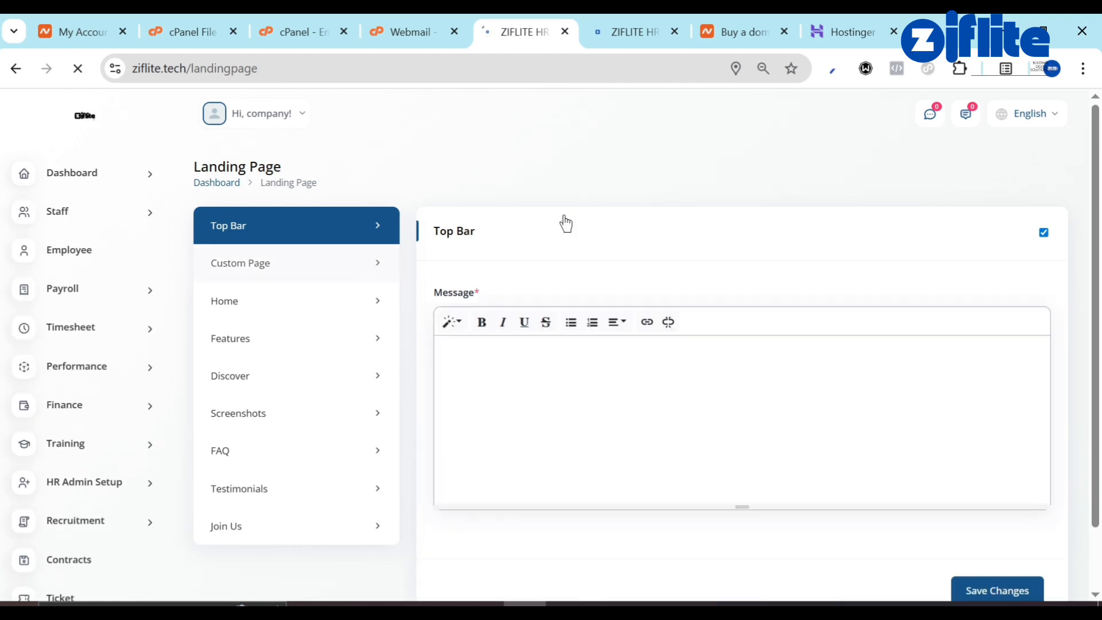
Switch the landing page Top Bar off and save the setting.
{"action": "left_click", "coordinate": [1012, 244]}
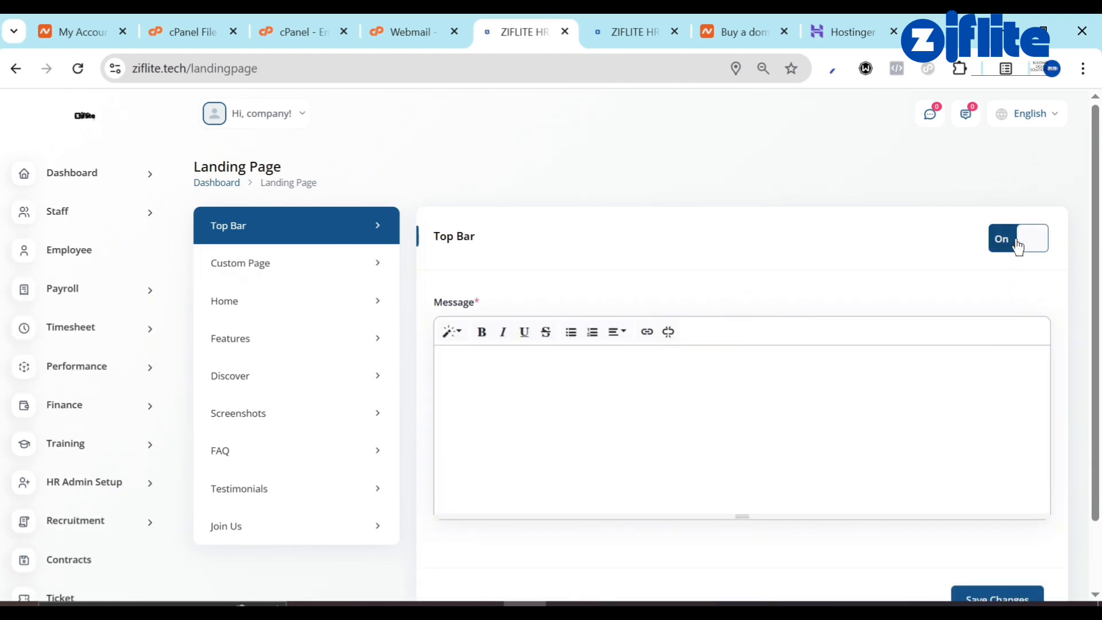
{"action": "scroll", "coordinate": [976, 349], "scroll_direction": "down", "scroll_amount": 2}
{"action": "left_click", "coordinate": [1008, 512]}
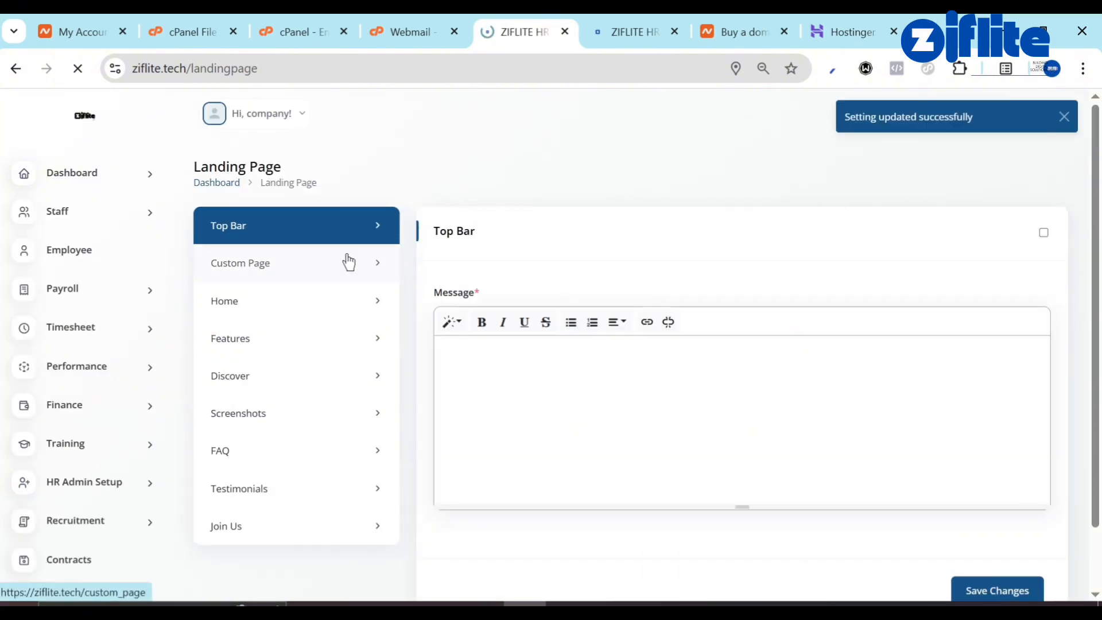
Review the Custom Page Menu Bar list, then the Home section's banner logos.
{"action": "left_click", "coordinate": [348, 262]}
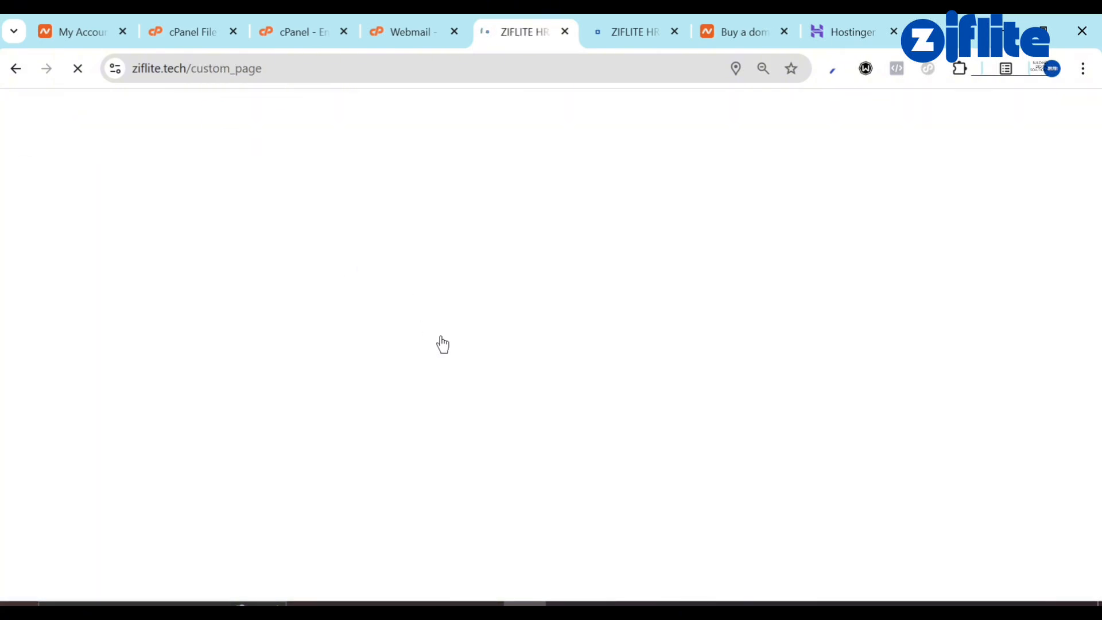
{"action": "scroll", "coordinate": [560, 400], "scroll_direction": "down", "scroll_amount": 1}
{"action": "scroll", "coordinate": [560, 400], "scroll_direction": "down", "scroll_amount": 2}
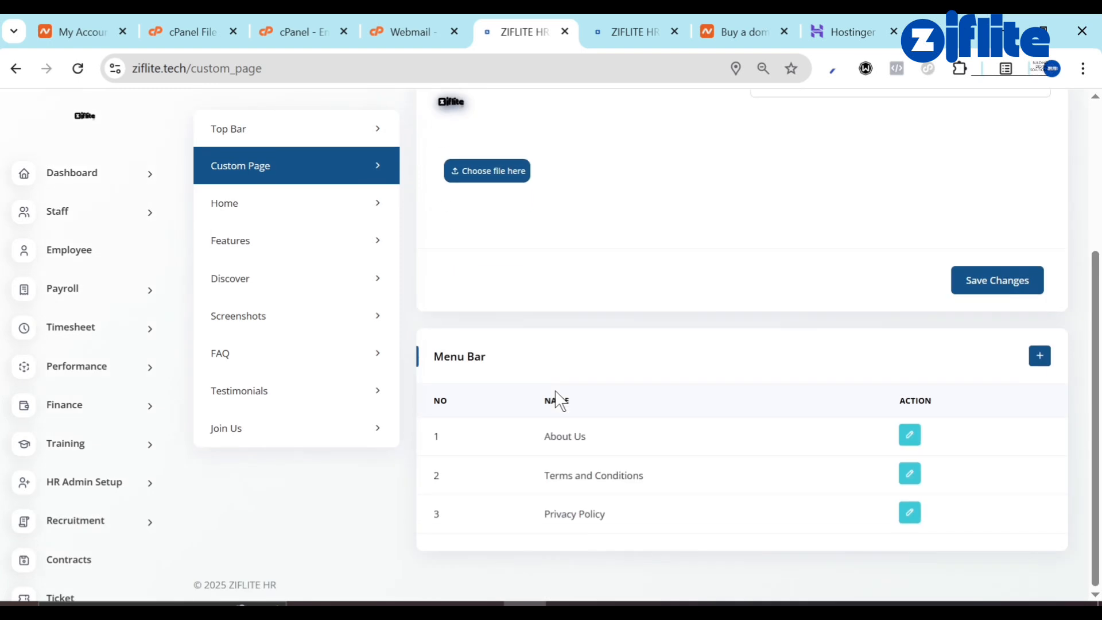
{"action": "scroll", "coordinate": [555, 400], "scroll_direction": "up", "scroll_amount": 3}
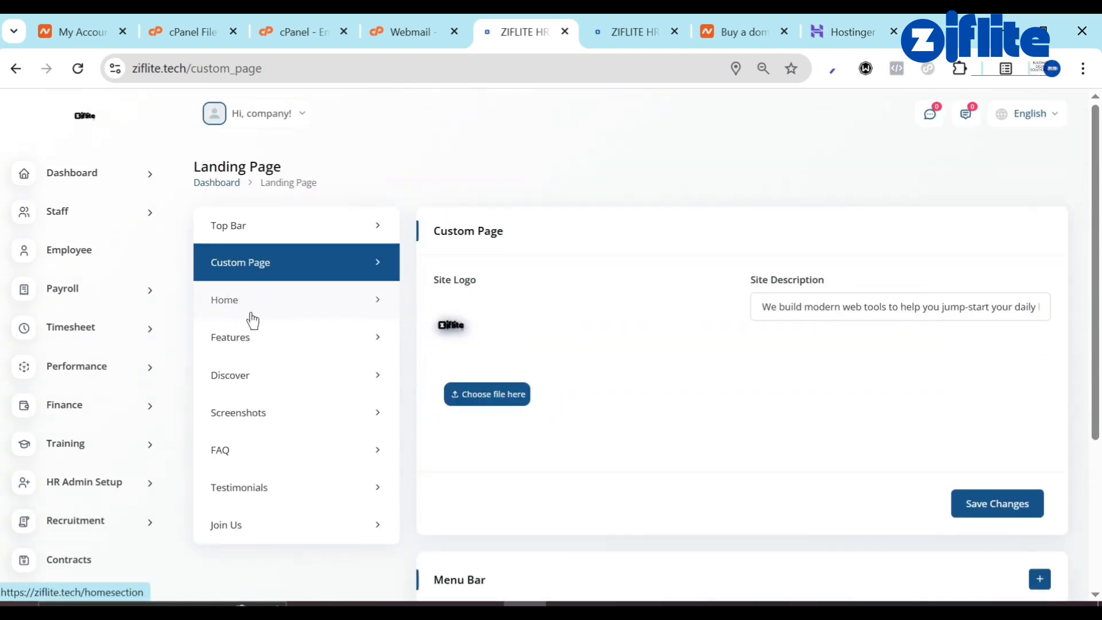
{"action": "left_click", "coordinate": [251, 315]}
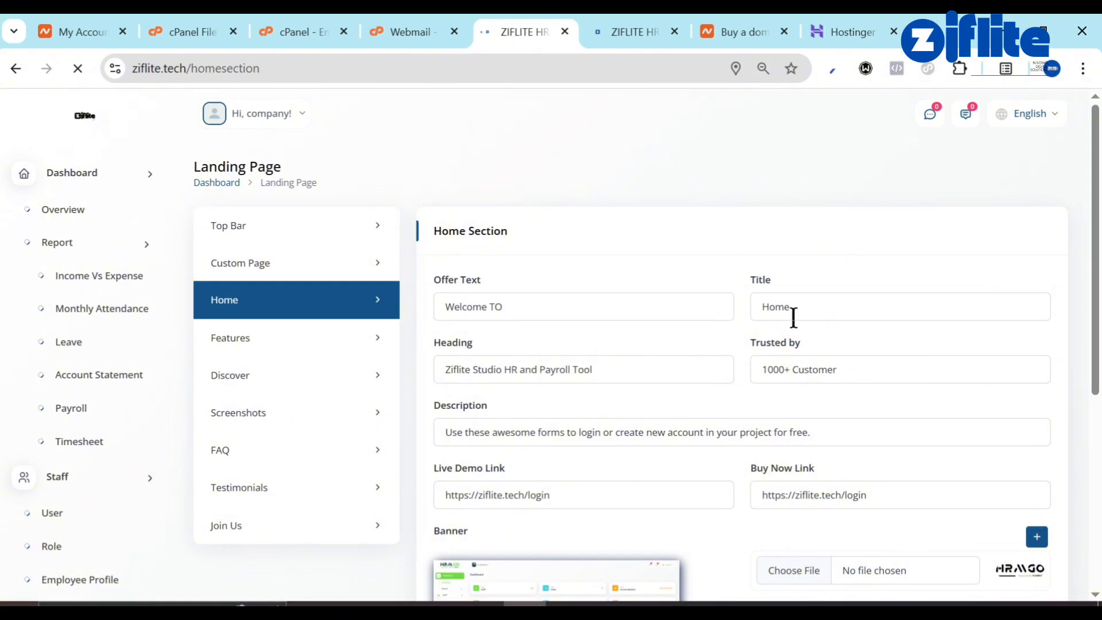
{"action": "scroll", "coordinate": [792, 370], "scroll_direction": "down", "scroll_amount": 6}
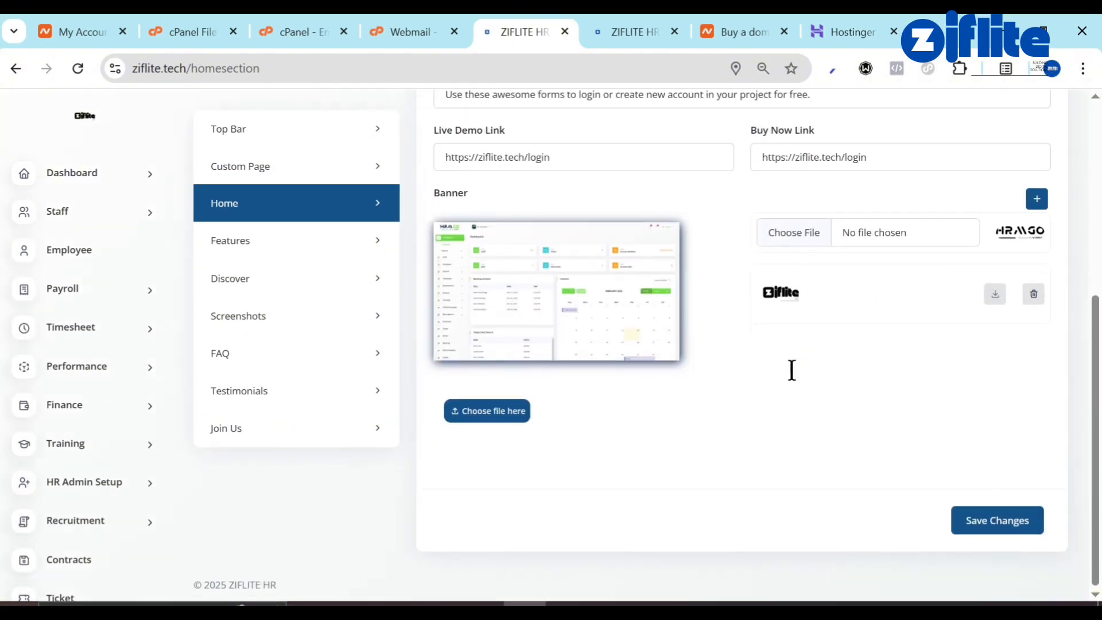
Switch off the landing page Features section and save the change.
{"action": "left_click", "coordinate": [275, 243]}
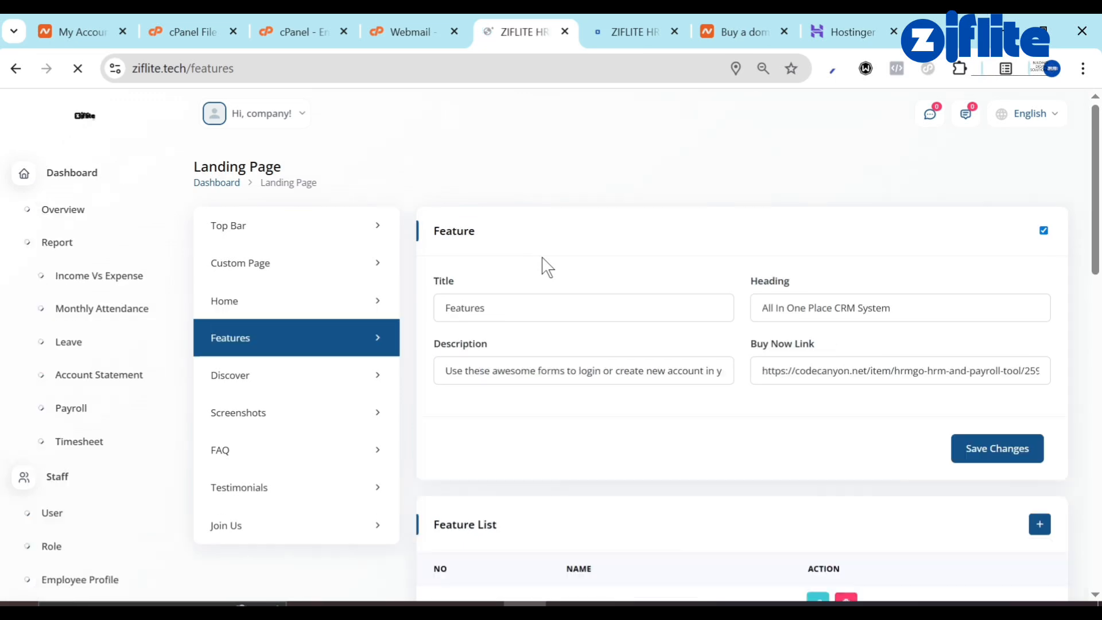
{"action": "left_click", "coordinate": [1007, 240]}
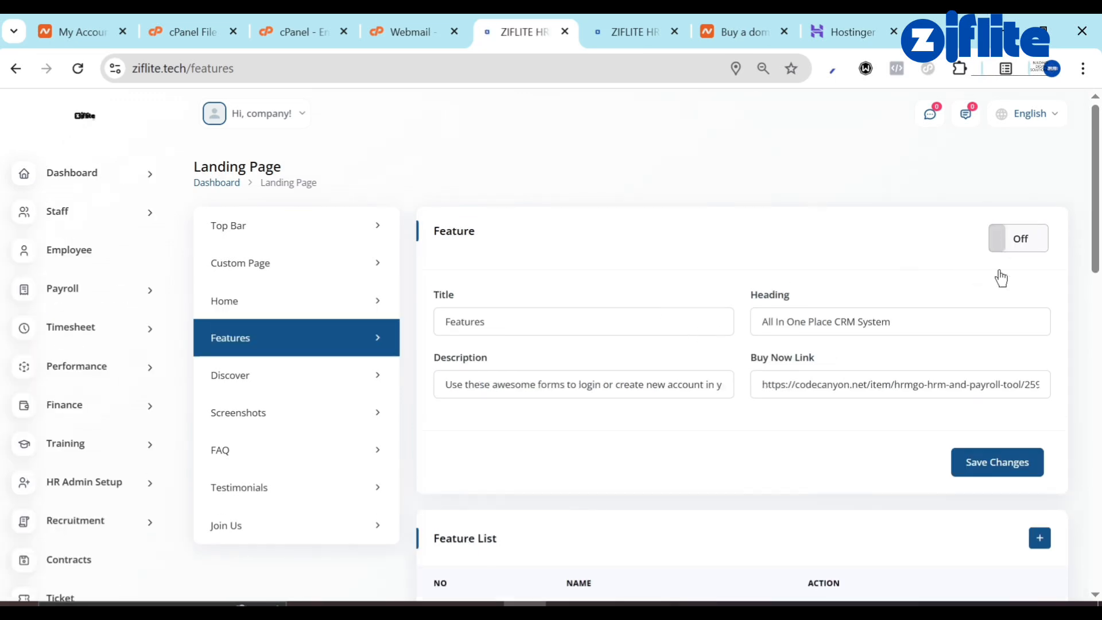
{"action": "scroll", "coordinate": [966, 418], "scroll_direction": "down", "scroll_amount": 15}
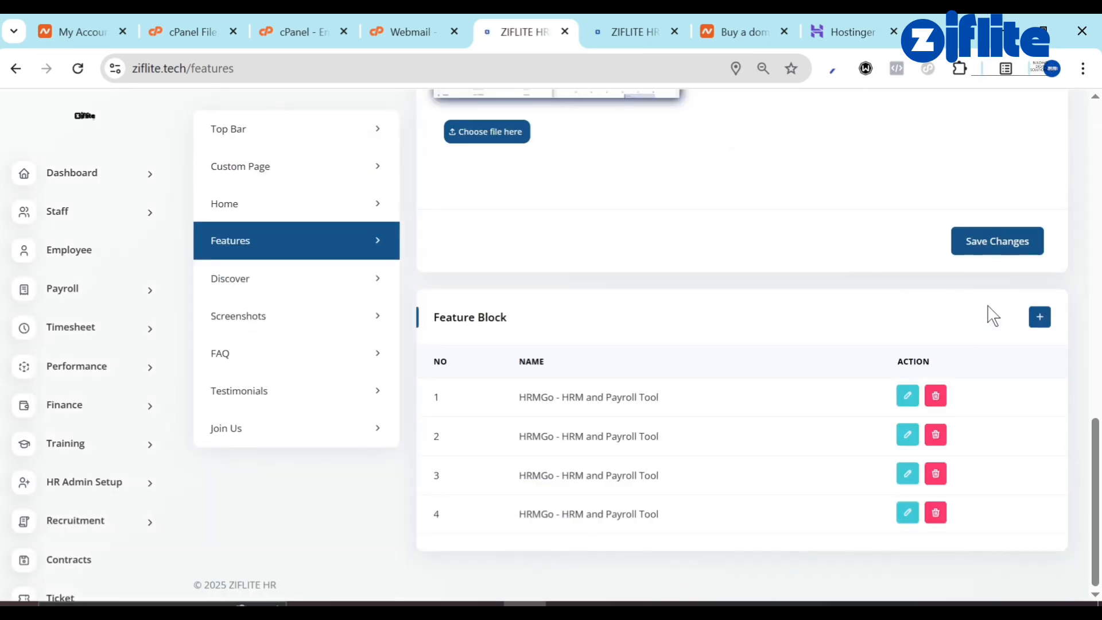
{"action": "scroll", "coordinate": [992, 316], "scroll_direction": "up", "scroll_amount": 10}
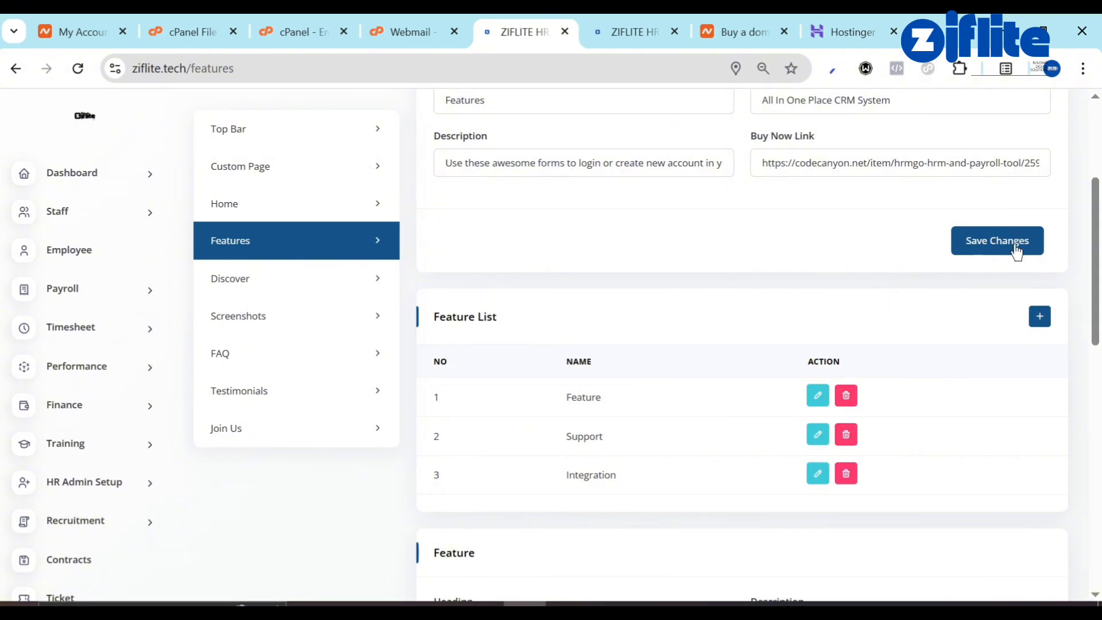
{"action": "left_click", "coordinate": [1014, 243]}
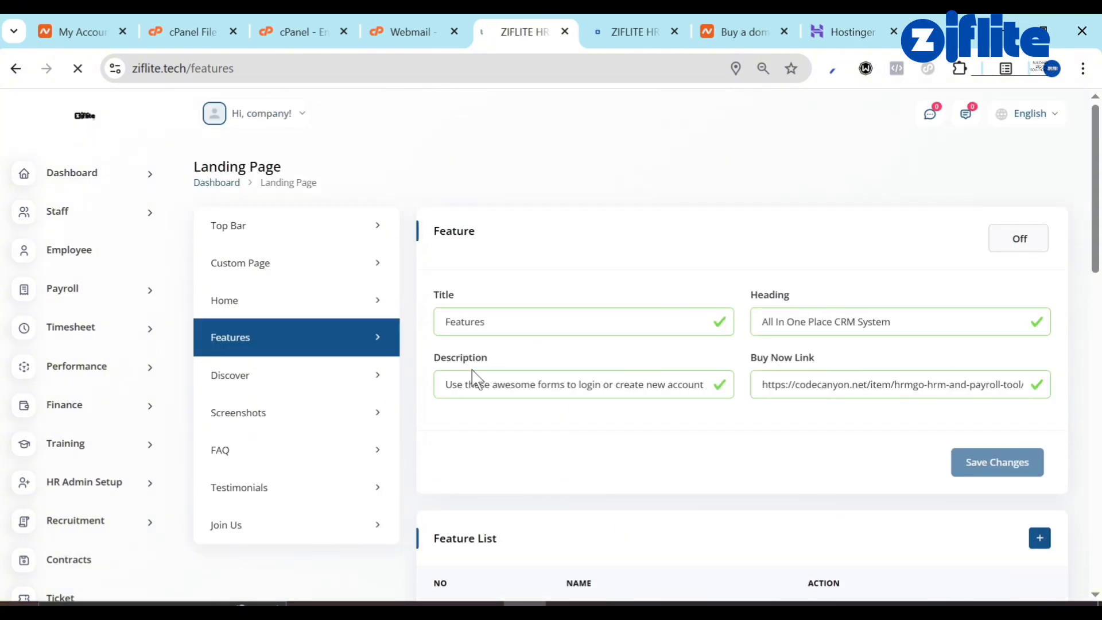
Switch the landing page Discover section to Off and save it.
{"action": "left_click", "coordinate": [287, 389]}
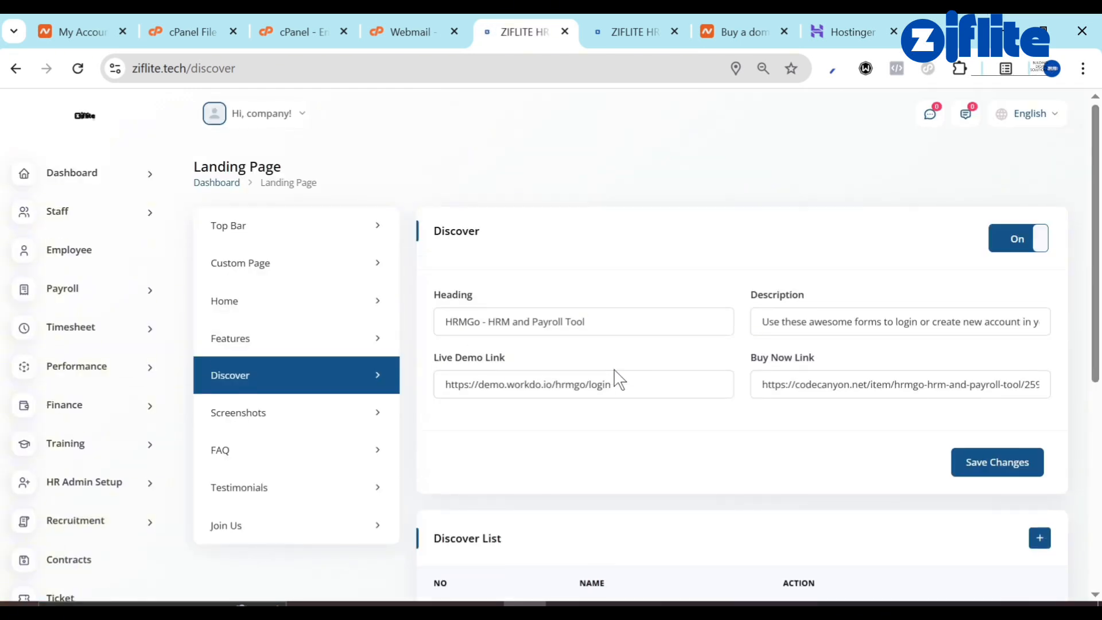
{"action": "left_click", "coordinate": [1018, 238]}
{"action": "left_click", "coordinate": [1010, 460]}
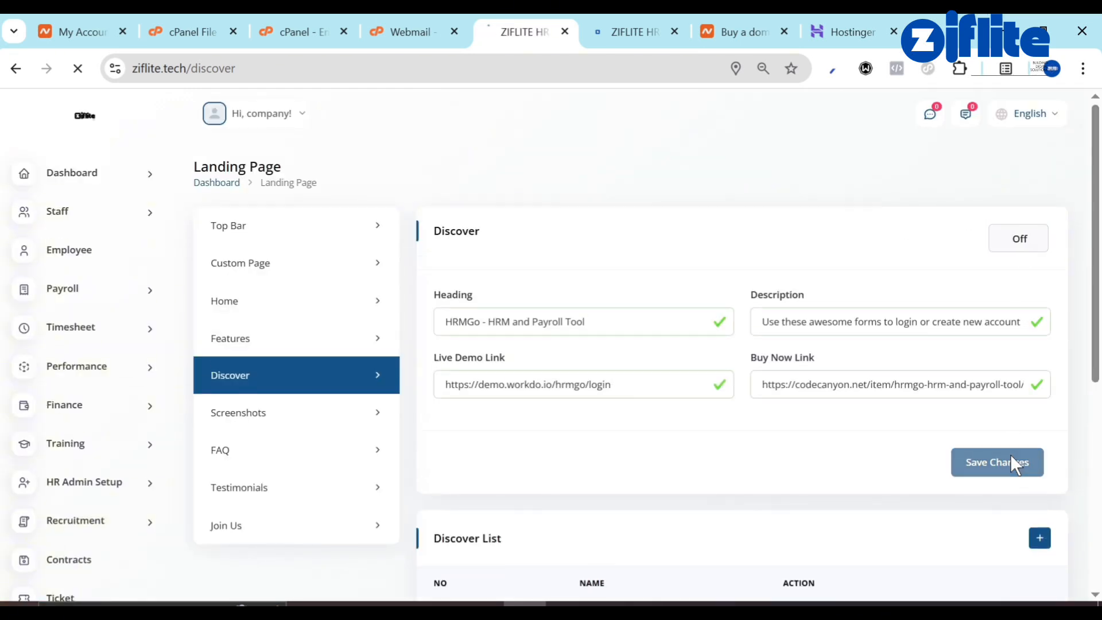
{"action": "scroll", "coordinate": [725, 455], "scroll_direction": "down", "scroll_amount": 6}
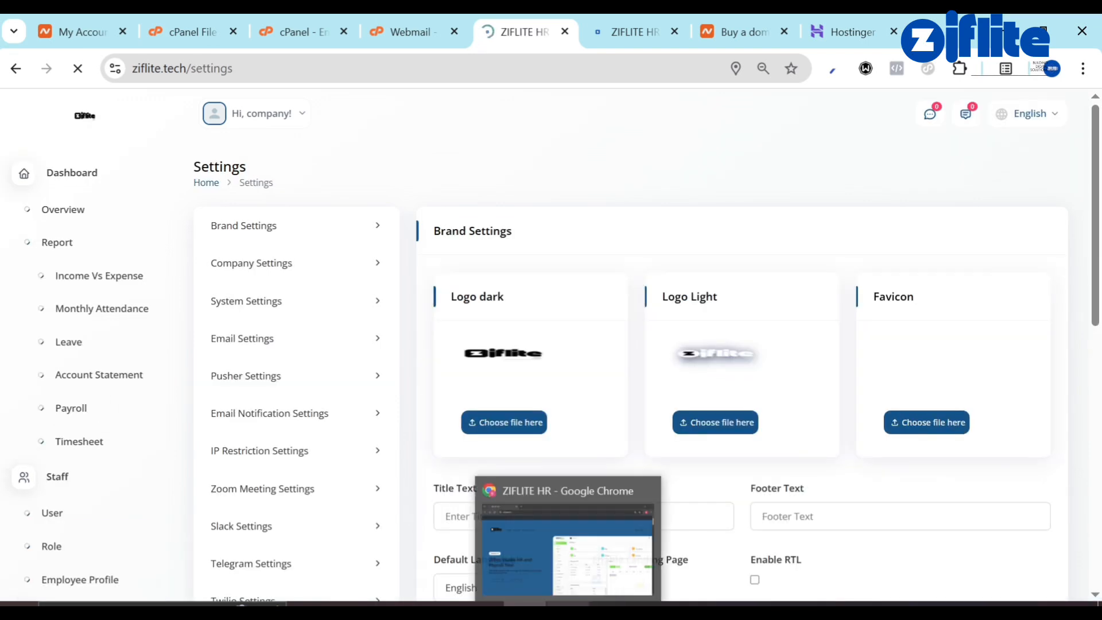
Turn Enable Landing Page off in Brand Settings and save the changes.
{"action": "left_click", "coordinate": [603, 553]}
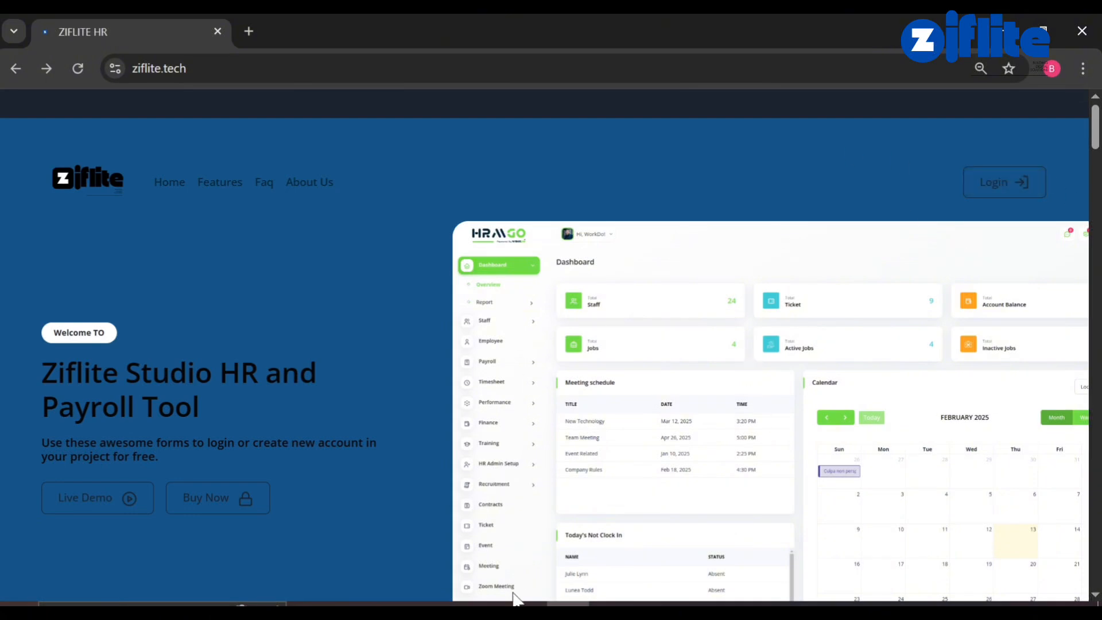
{"action": "left_click", "coordinate": [524, 610]}
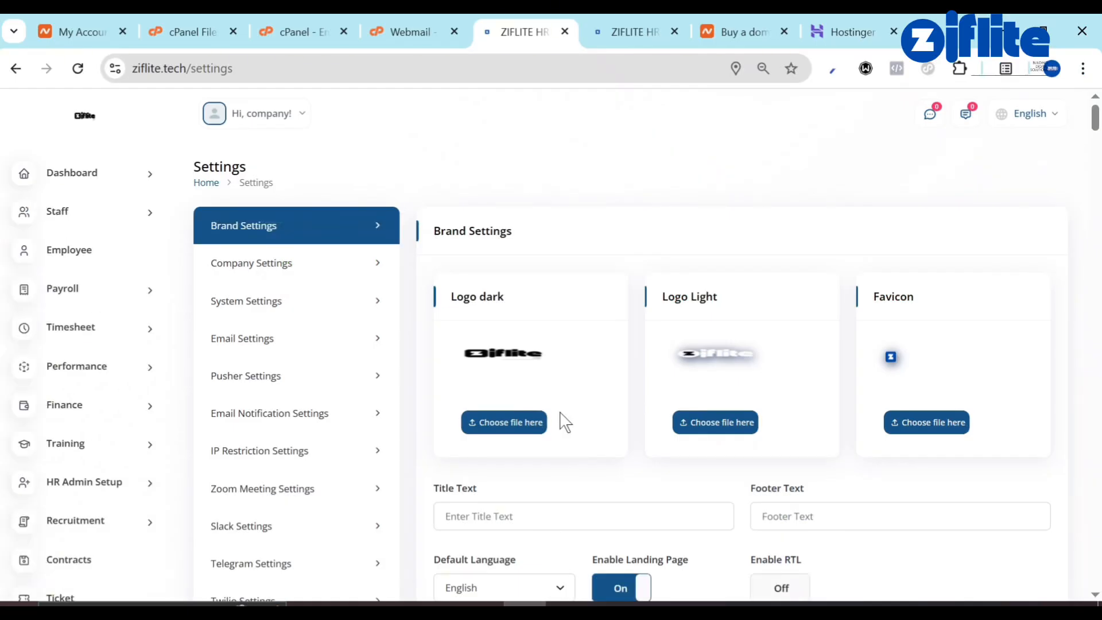
{"action": "scroll", "coordinate": [565, 422], "scroll_direction": "down", "scroll_amount": 3}
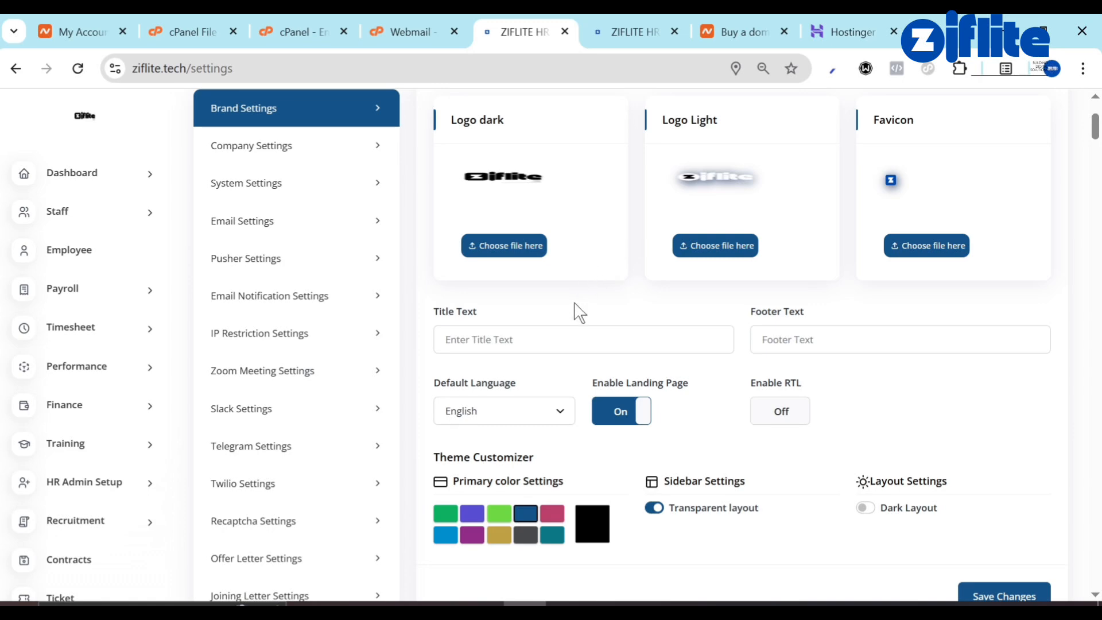
{"action": "scroll", "coordinate": [635, 316], "scroll_direction": "up", "scroll_amount": 3}
{"action": "scroll", "coordinate": [433, 413], "scroll_direction": "down", "scroll_amount": 3}
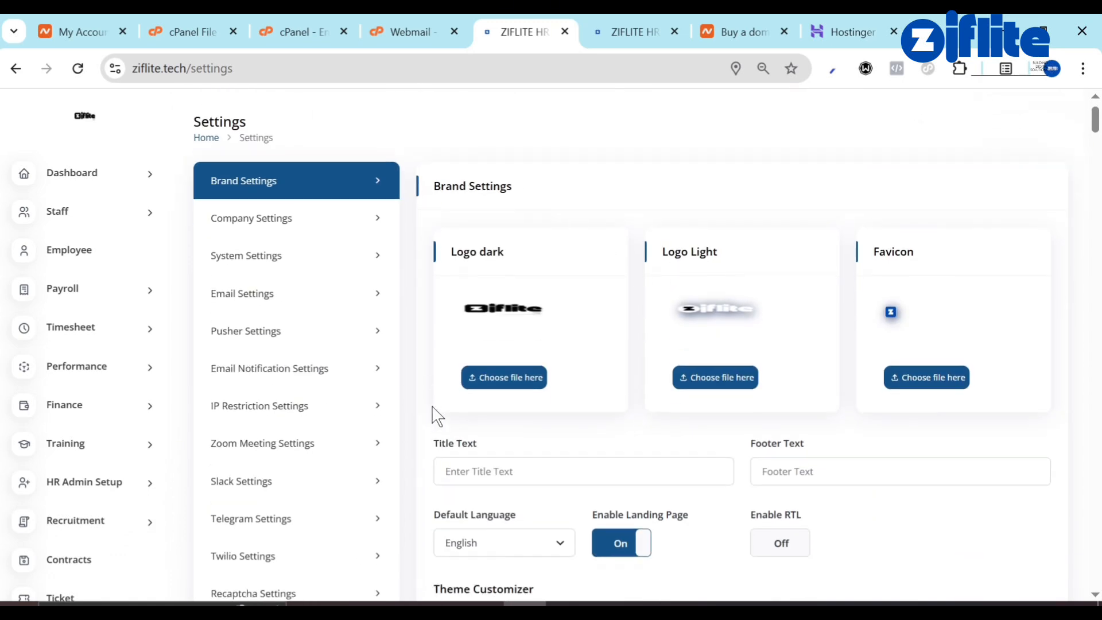
{"action": "scroll", "coordinate": [2, 495], "scroll_direction": "down", "scroll_amount": 6}
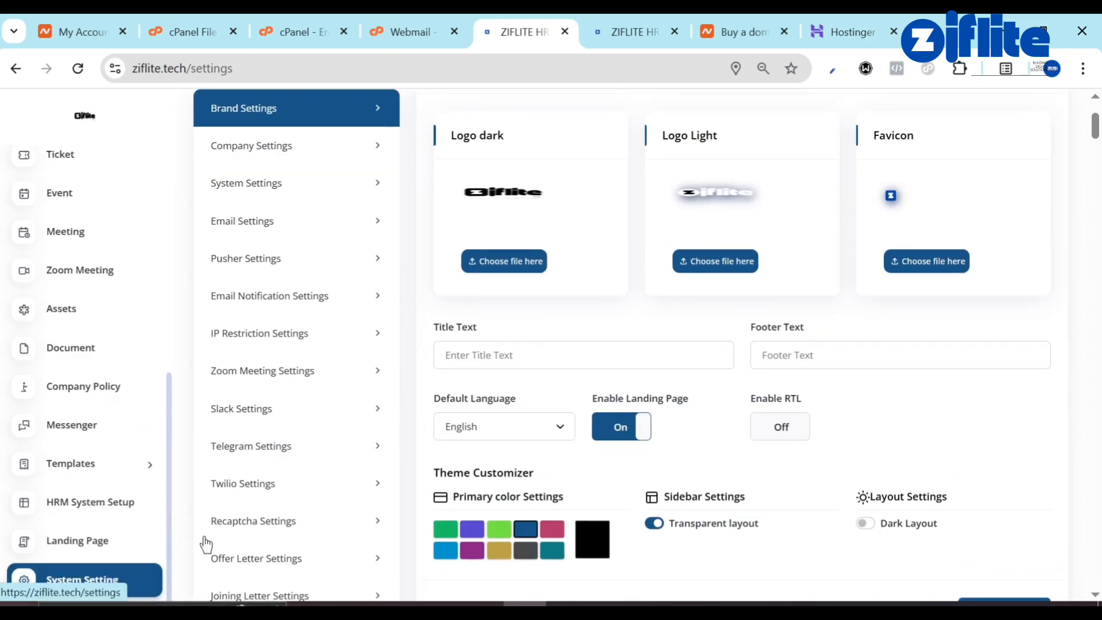
{"action": "scroll", "coordinate": [617, 290], "scroll_direction": "up", "scroll_amount": 1}
{"action": "left_click", "coordinate": [626, 464]}
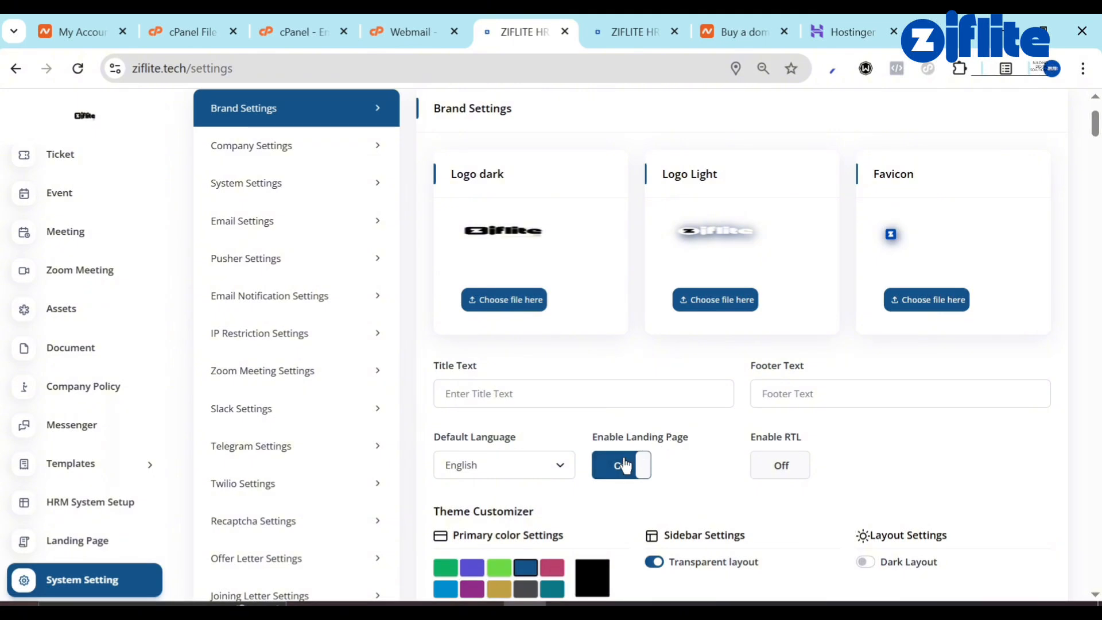
{"action": "scroll", "coordinate": [725, 462], "scroll_direction": "down", "scroll_amount": 5}
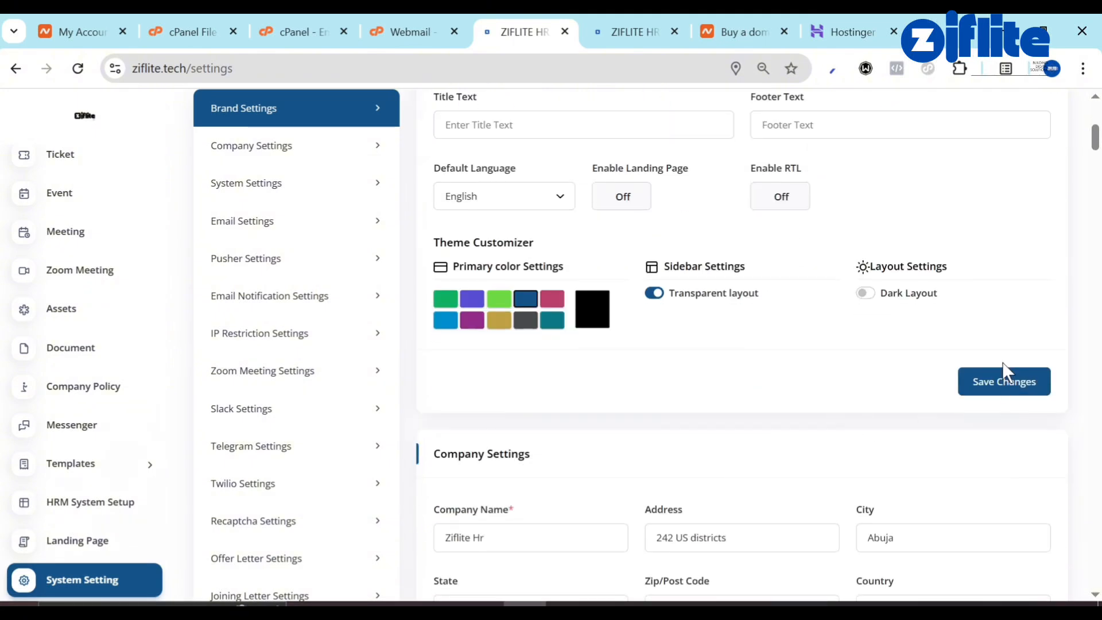
{"action": "left_click", "coordinate": [1004, 382]}
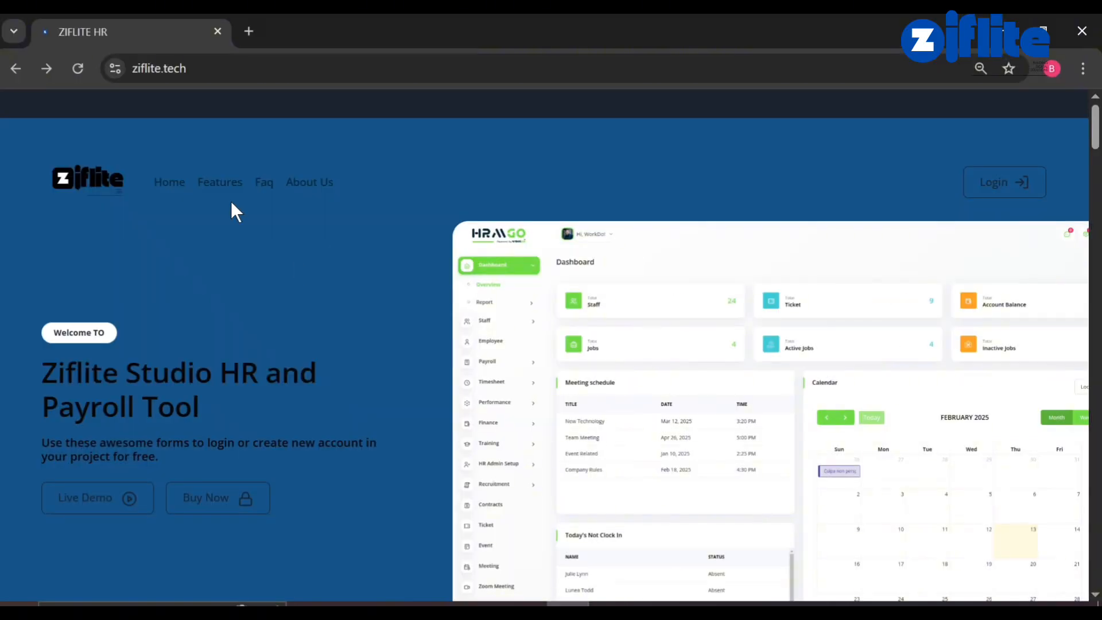
Reload the live site to confirm the landing page is disabled.
{"action": "left_click", "coordinate": [83, 75]}
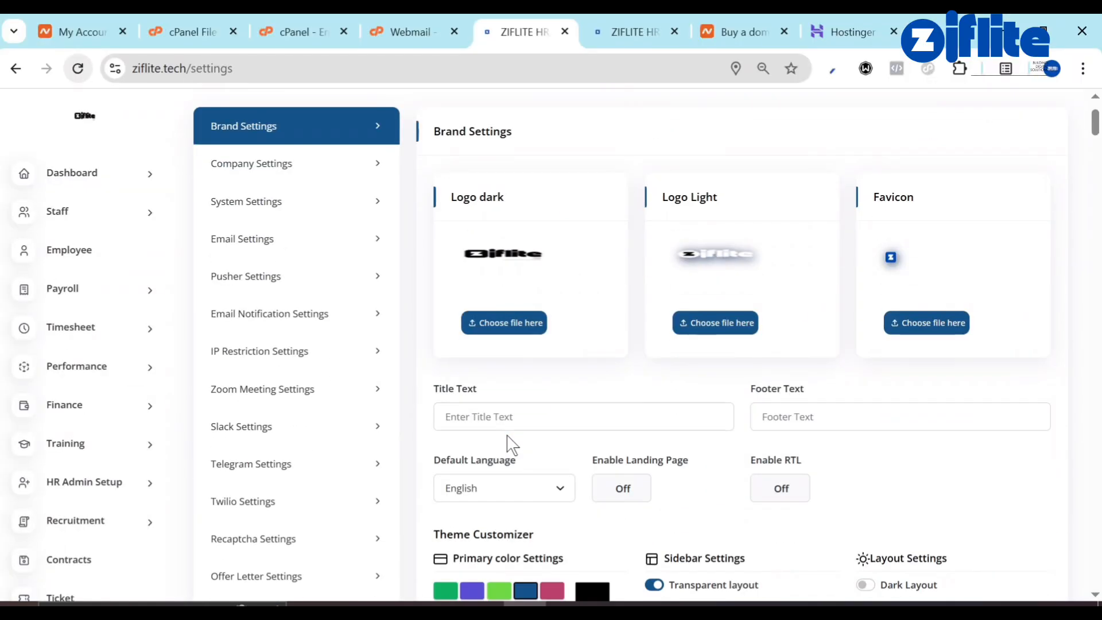
{"action": "scroll", "coordinate": [224, 402], "scroll_direction": "down", "scroll_amount": 20}
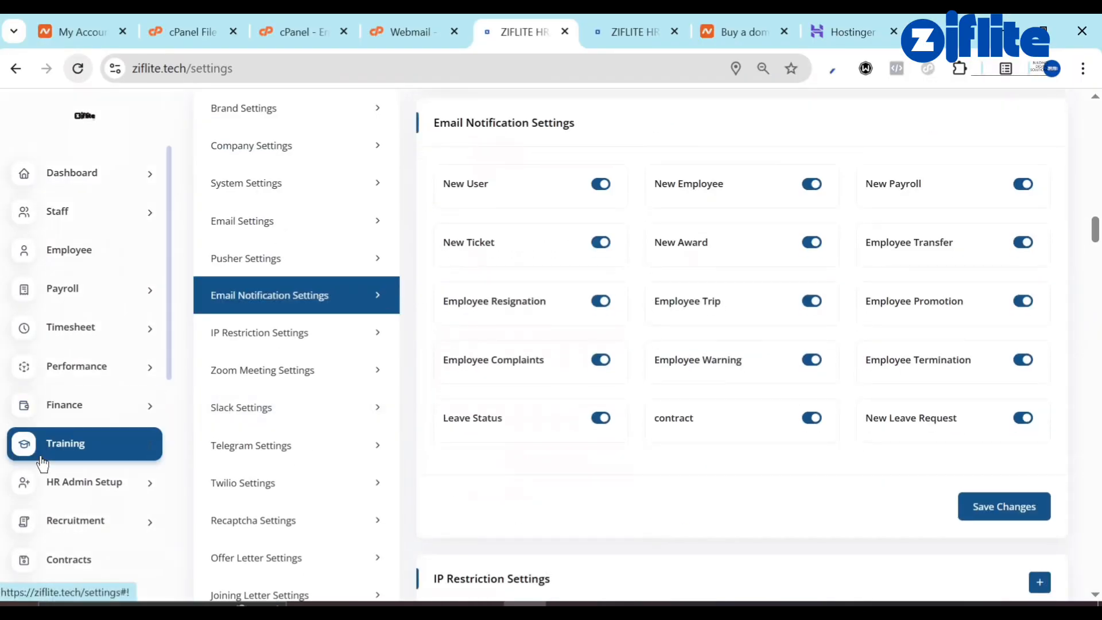
{"action": "scroll", "coordinate": [58, 516], "scroll_direction": "down", "scroll_amount": 8}
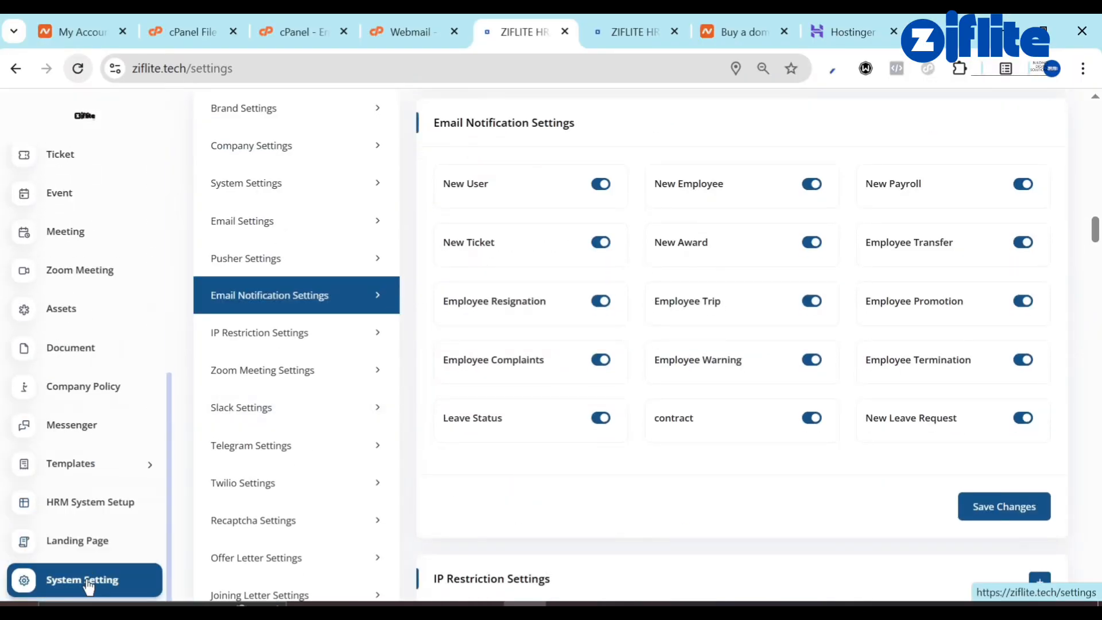
Go to the Custom Page section of the landing page settings.
{"action": "left_click", "coordinate": [92, 539]}
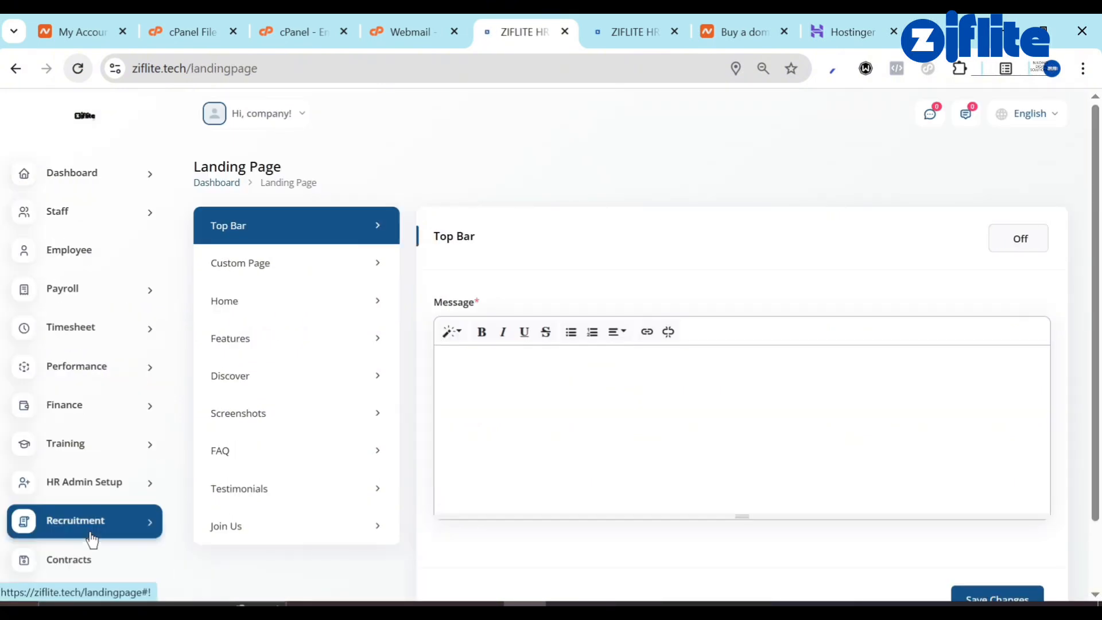
{"action": "scroll", "coordinate": [487, 598], "scroll_direction": "down", "scroll_amount": 2}
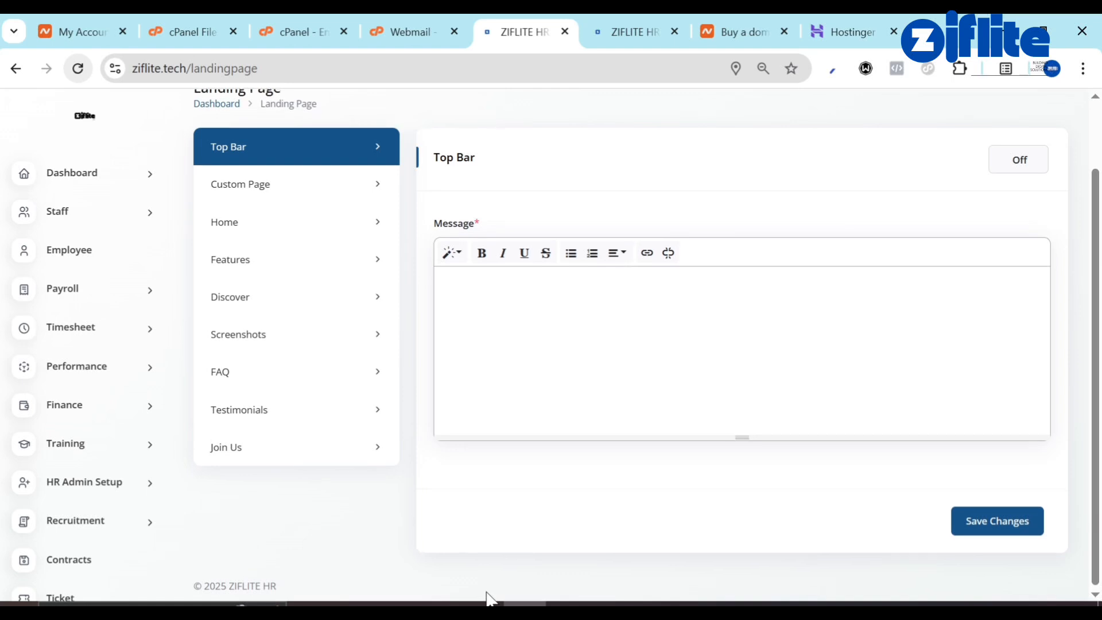
{"action": "scroll", "coordinate": [454, 551], "scroll_direction": "up", "scroll_amount": 1}
{"action": "left_click", "coordinate": [272, 241]}
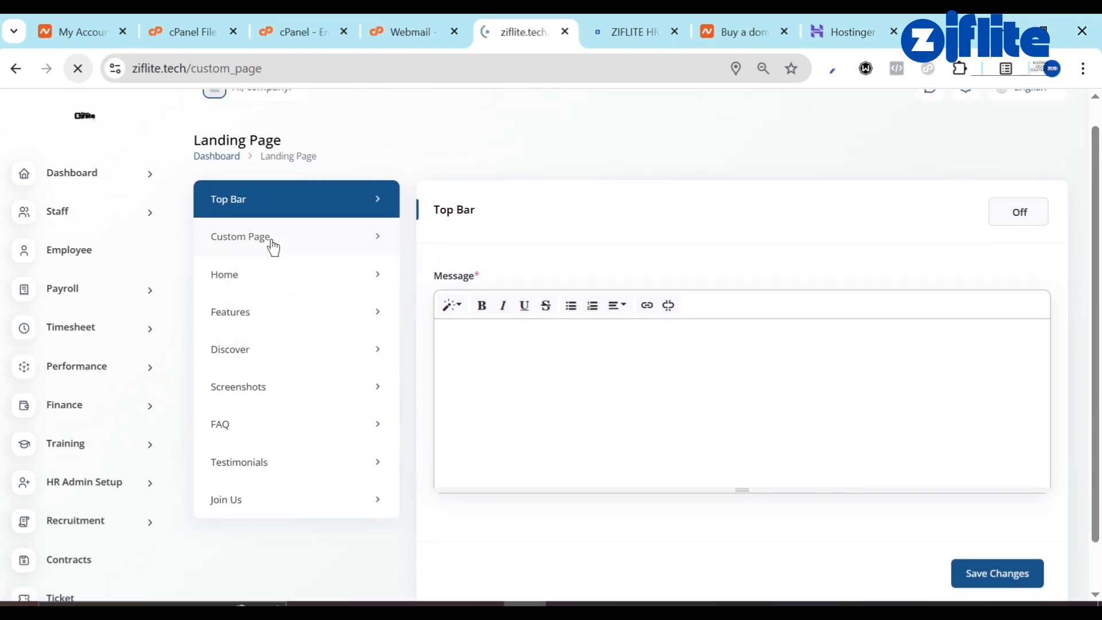
{"action": "scroll", "coordinate": [477, 404], "scroll_direction": "down", "scroll_amount": 5}
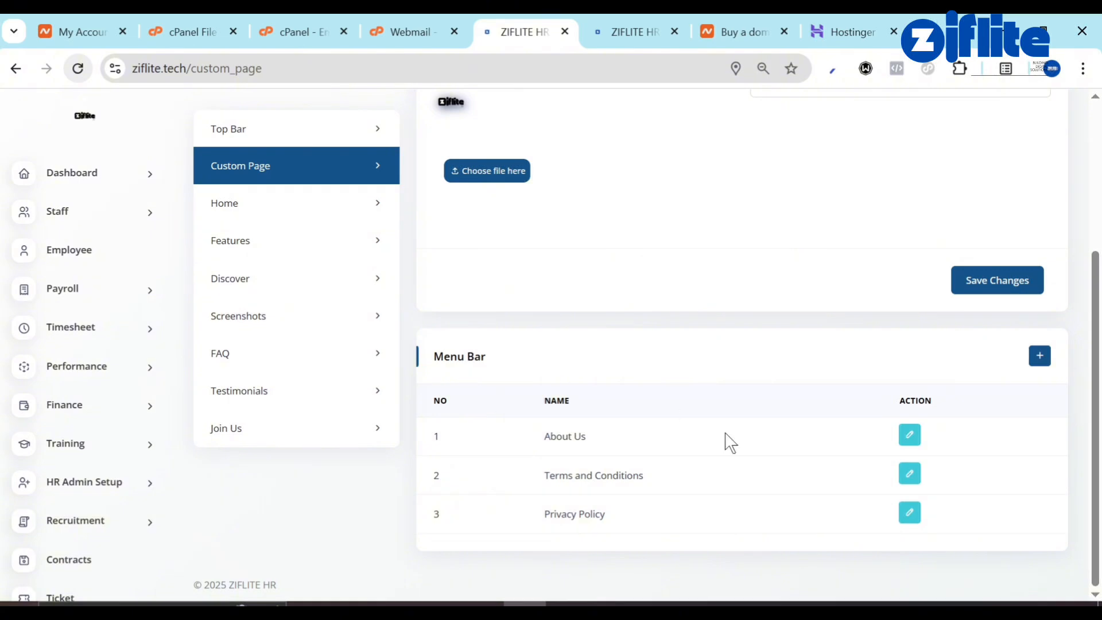
Edit About Us to hide it from the footer and header, then update it.
{"action": "left_click", "coordinate": [908, 436]}
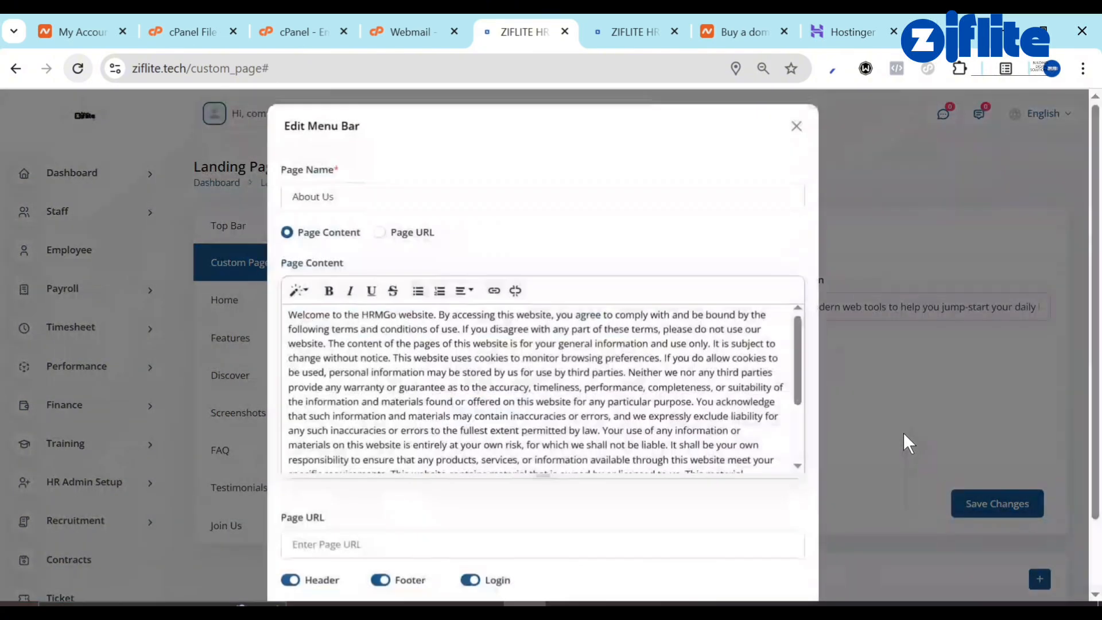
{"action": "scroll", "coordinate": [651, 373], "scroll_direction": "down", "scroll_amount": 5}
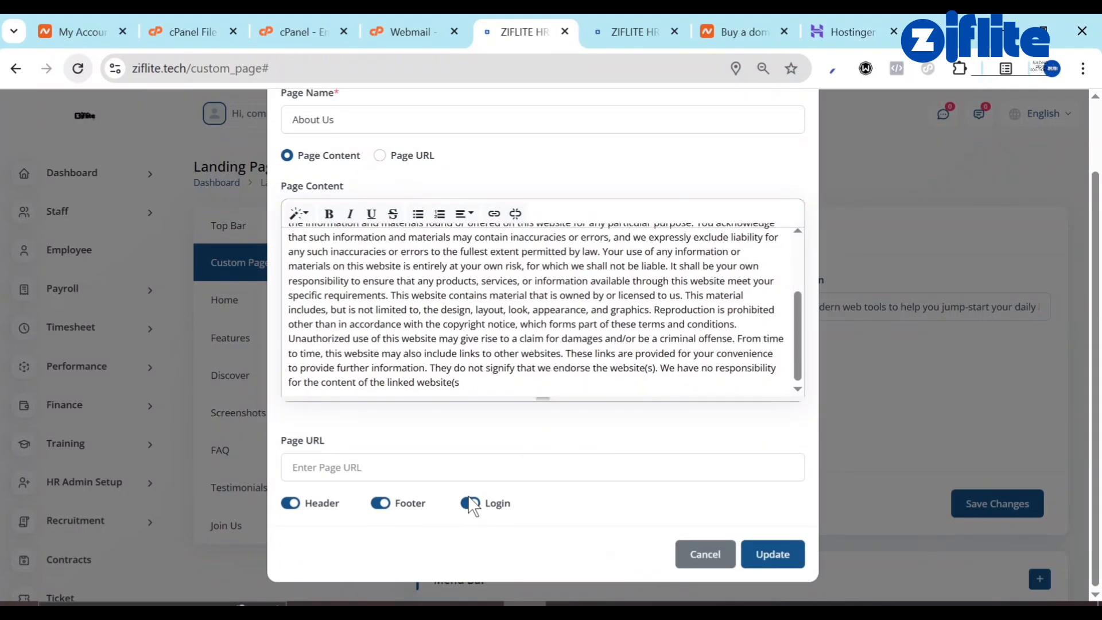
{"action": "left_click", "coordinate": [385, 505]}
{"action": "left_click", "coordinate": [295, 506]}
{"action": "scroll", "coordinate": [298, 517], "scroll_direction": "up", "scroll_amount": 2}
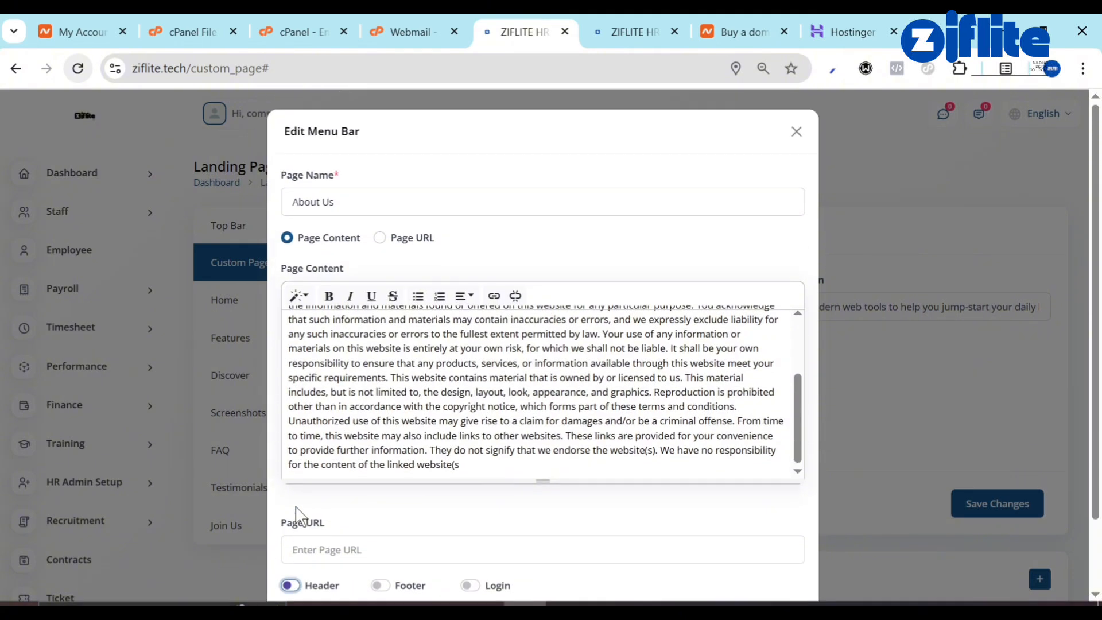
{"action": "scroll", "coordinate": [576, 505], "scroll_direction": "down", "scroll_amount": 2}
{"action": "left_click", "coordinate": [775, 553]}
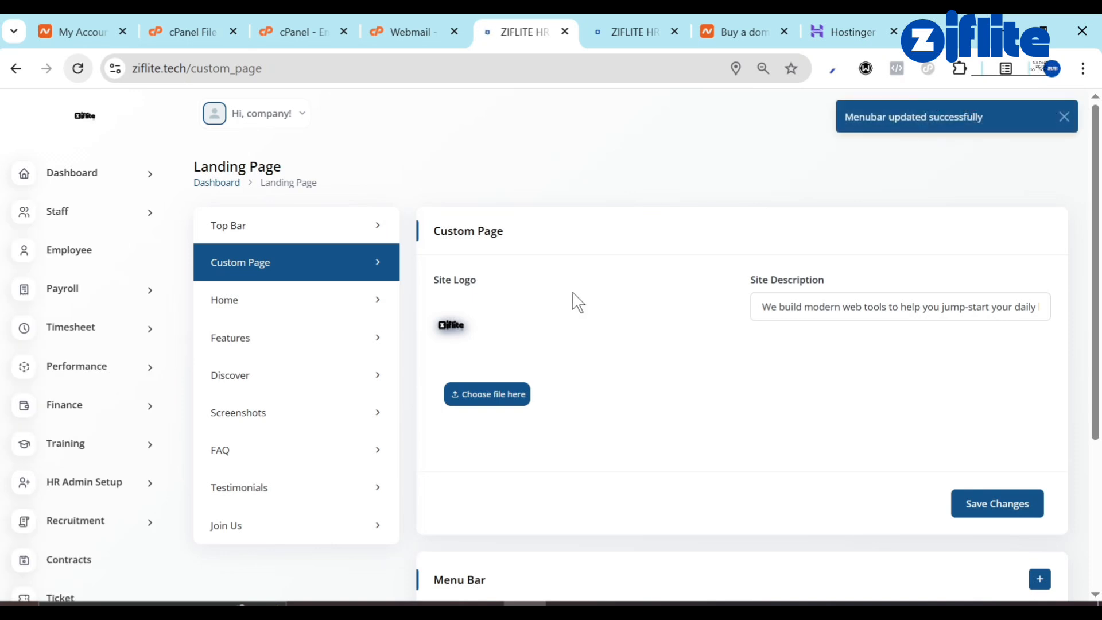
{"action": "scroll", "coordinate": [529, 368], "scroll_direction": "down", "scroll_amount": 4}
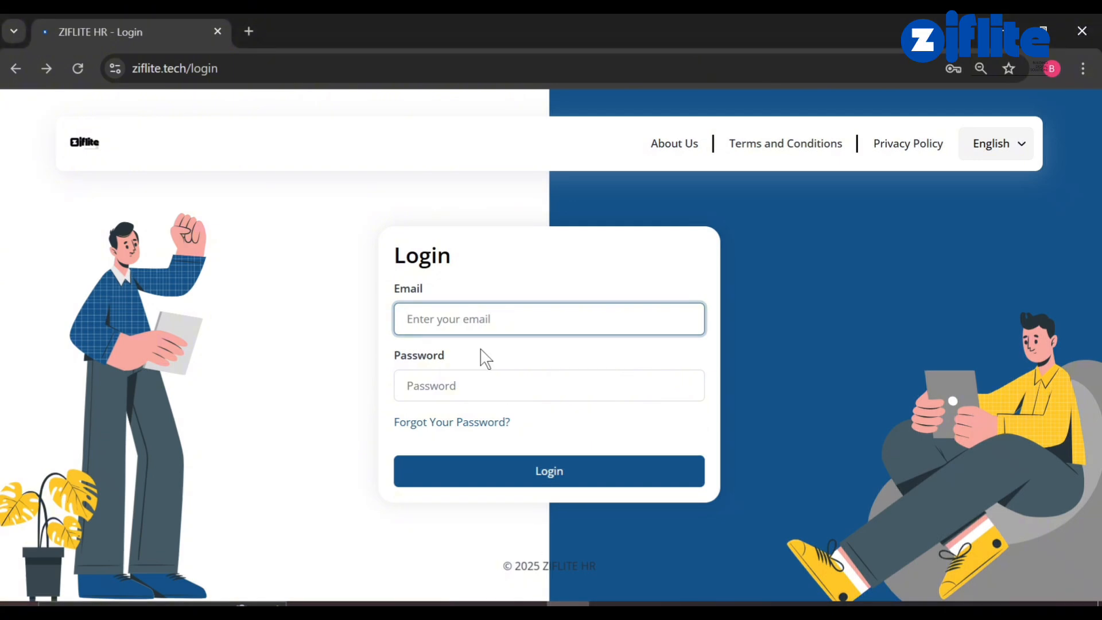
{"action": "left_click", "coordinate": [75, 81]}
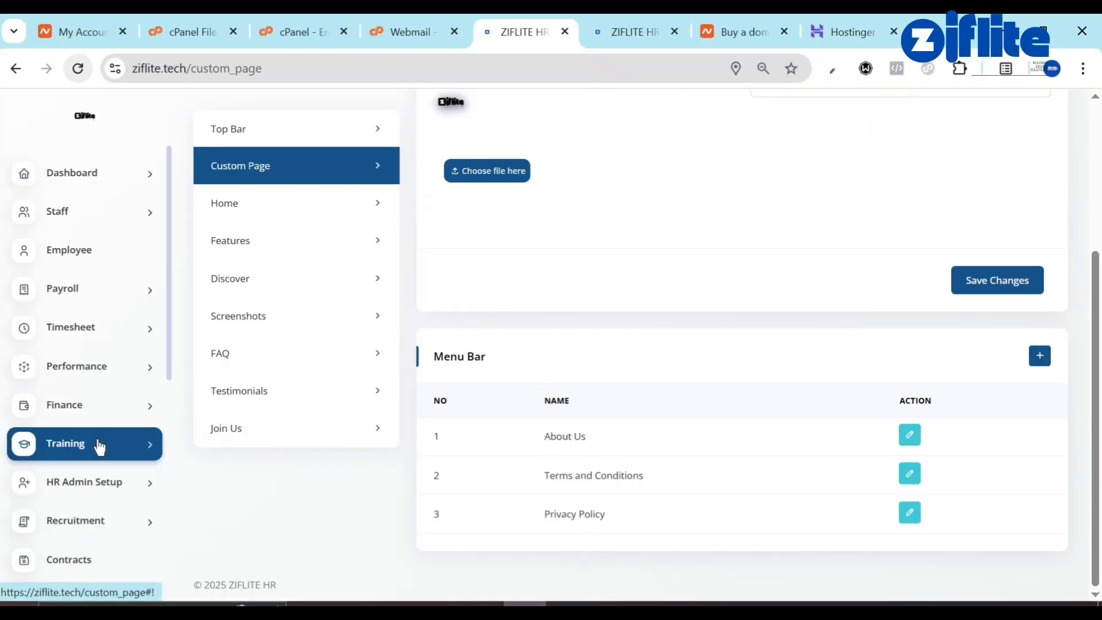
{"action": "scroll", "coordinate": [98, 445], "scroll_direction": "down", "scroll_amount": 8}
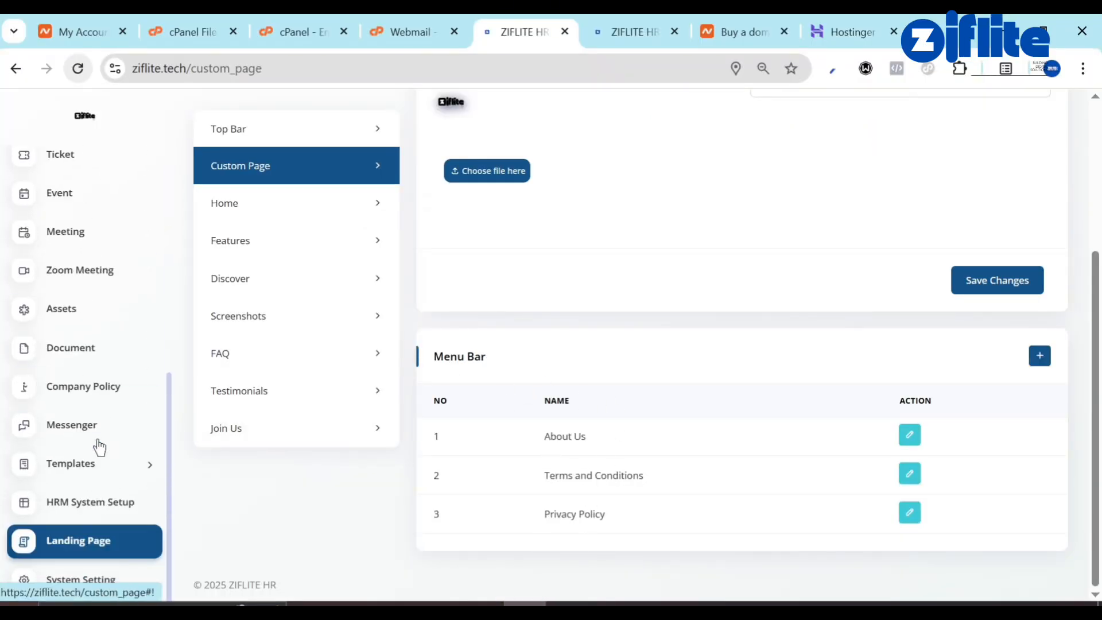
Create a new branch named ABUJA NIGERIA in HRM System Setup.
{"action": "left_click", "coordinate": [132, 511]}
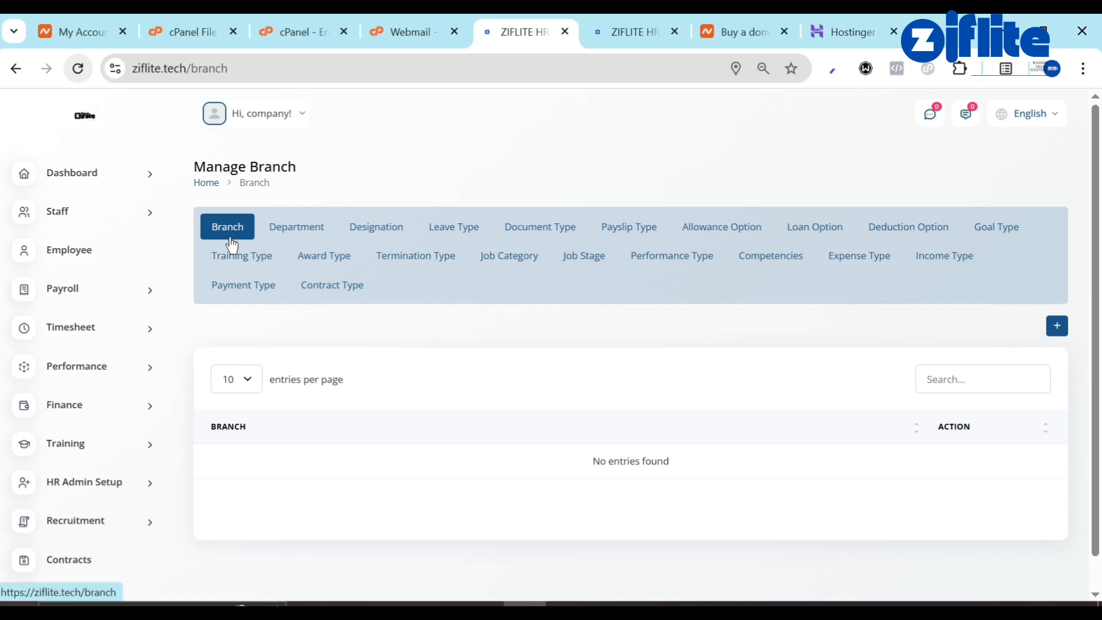
{"action": "left_click", "coordinate": [1058, 326]}
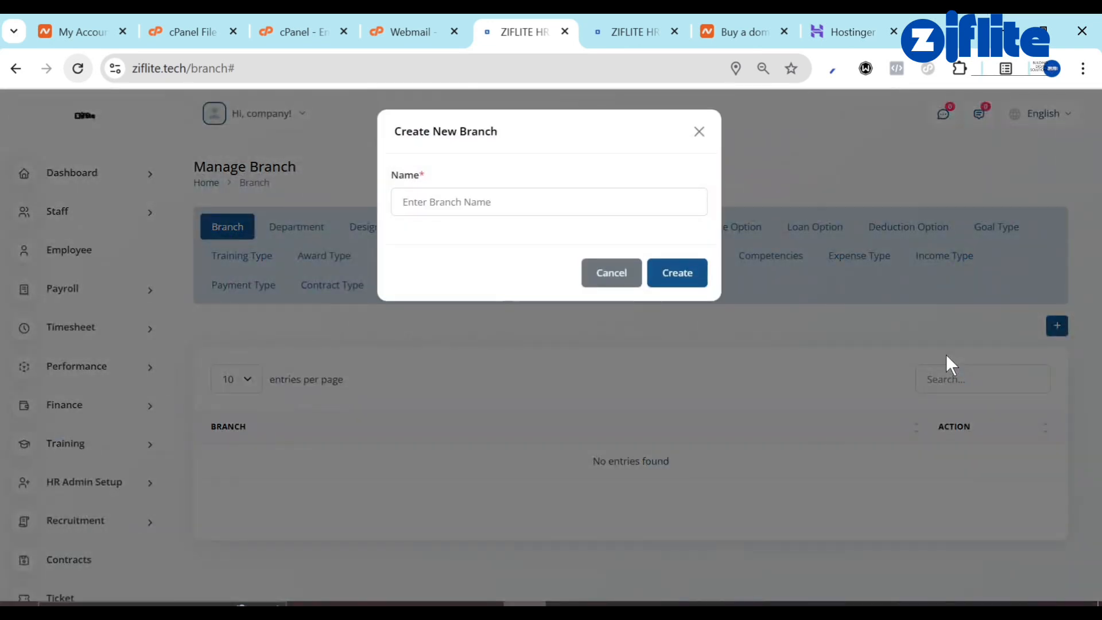
{"action": "left_click", "coordinate": [590, 208]}
{"action": "type", "text": "Abuja"}
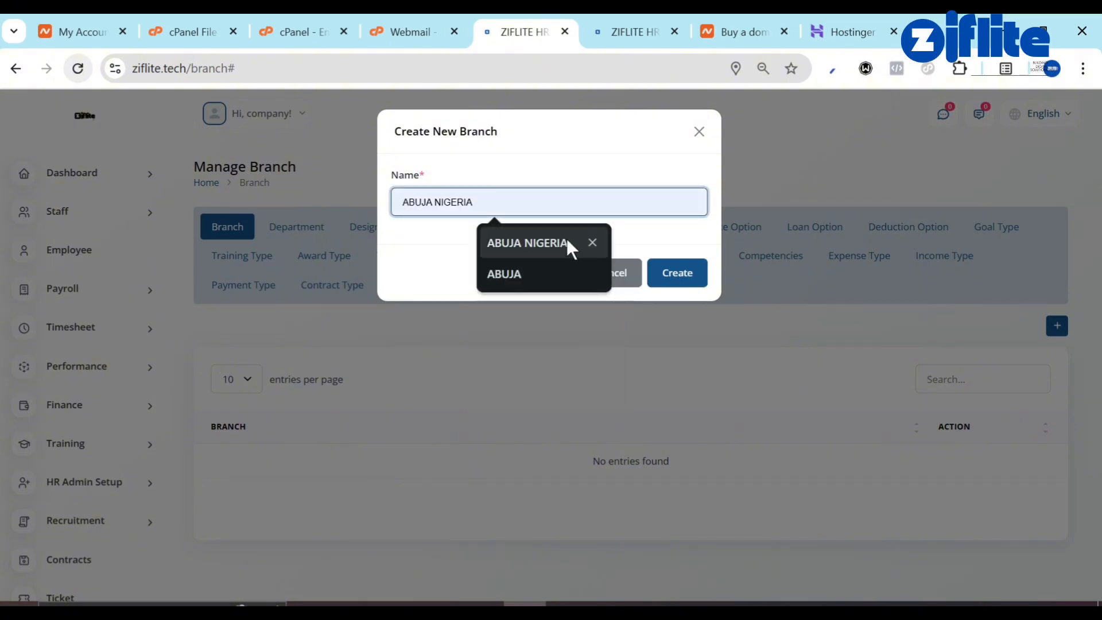
{"action": "left_click", "coordinate": [566, 241]}
{"action": "left_click", "coordinate": [700, 283]}
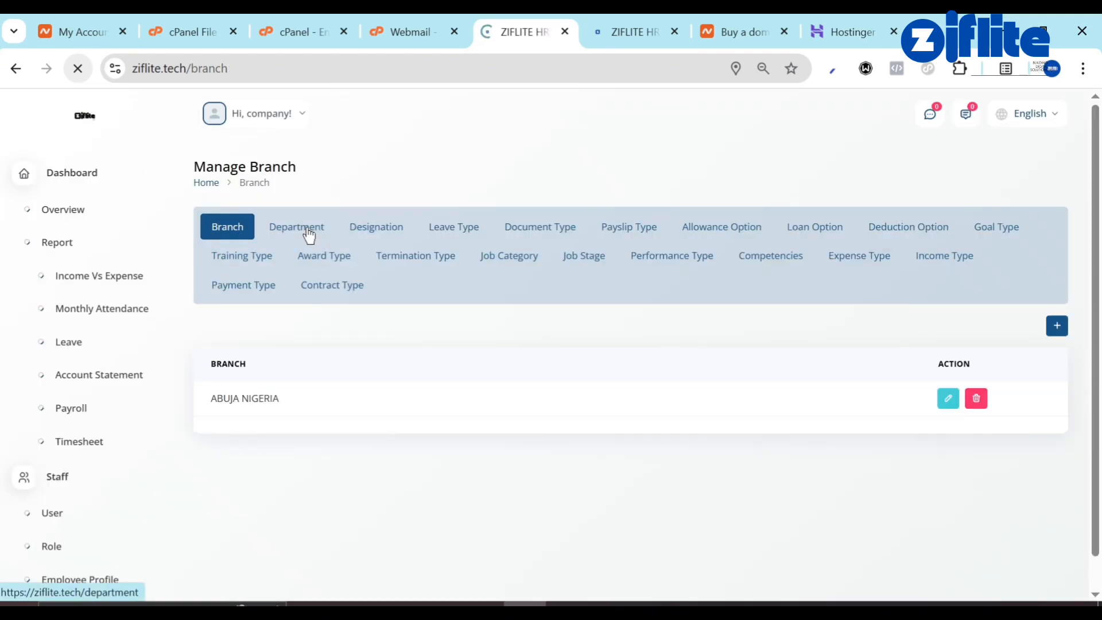
Add an IT AND TECH department assigned to the ABUJA NIGERIA branch.
{"action": "left_click", "coordinate": [309, 234]}
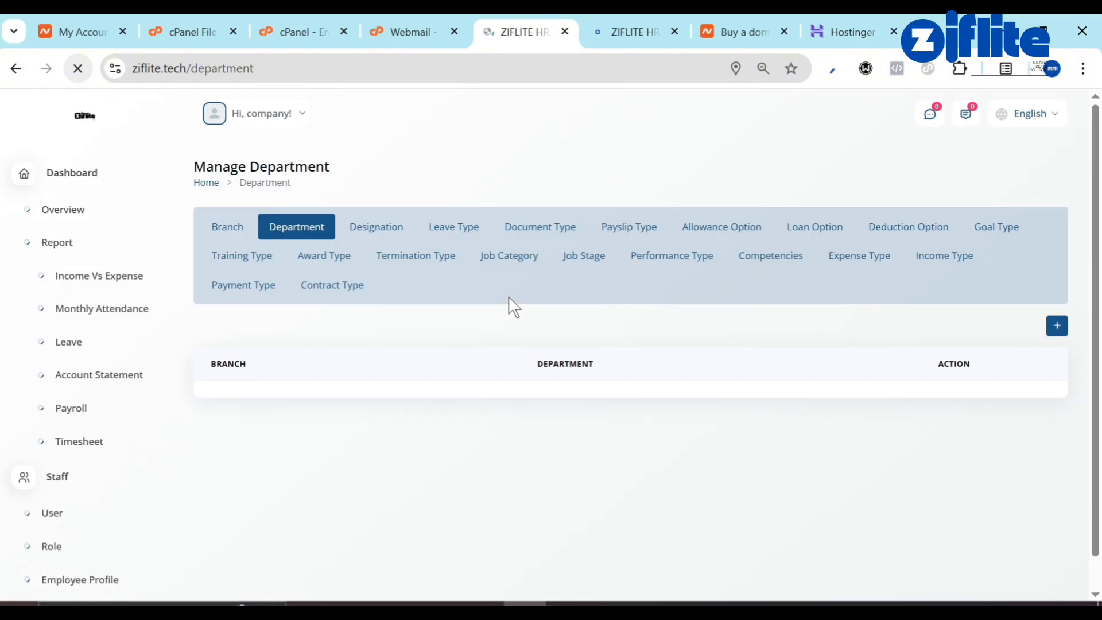
{"action": "left_click", "coordinate": [1059, 326]}
{"action": "left_click", "coordinate": [522, 212]}
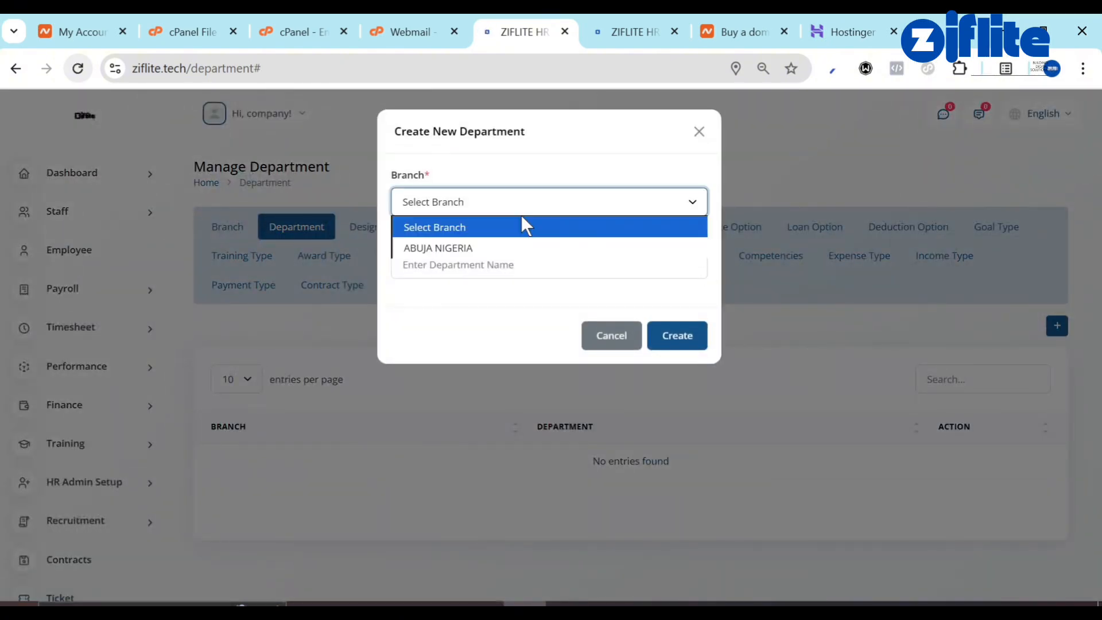
{"action": "left_click", "coordinate": [514, 247]}
{"action": "left_click", "coordinate": [434, 264]}
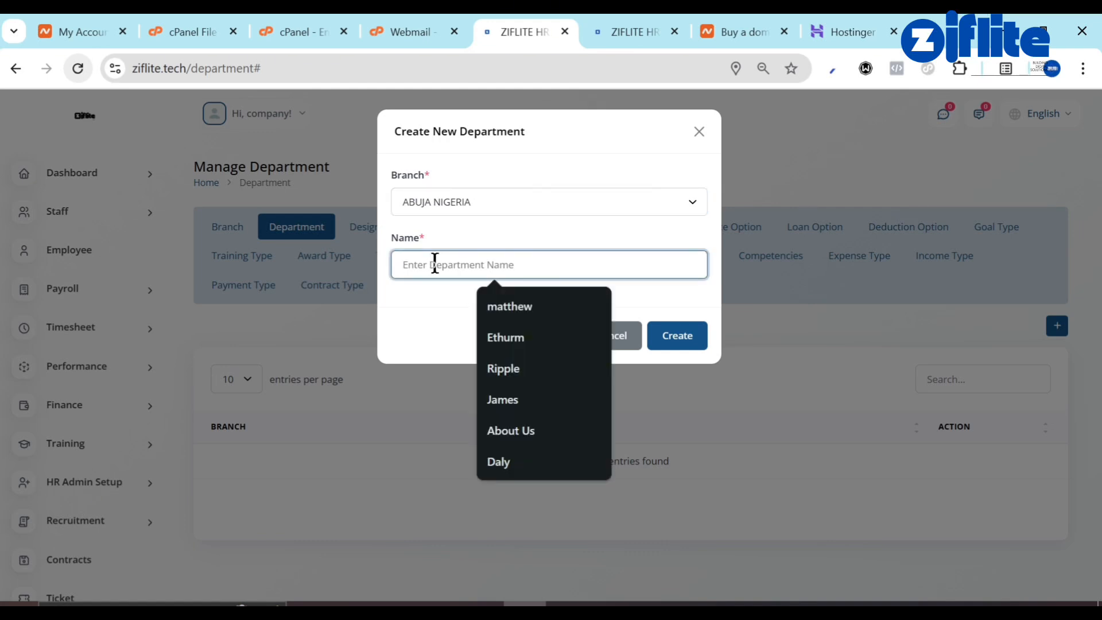
{"action": "type", "text": "IT AND TECH"}
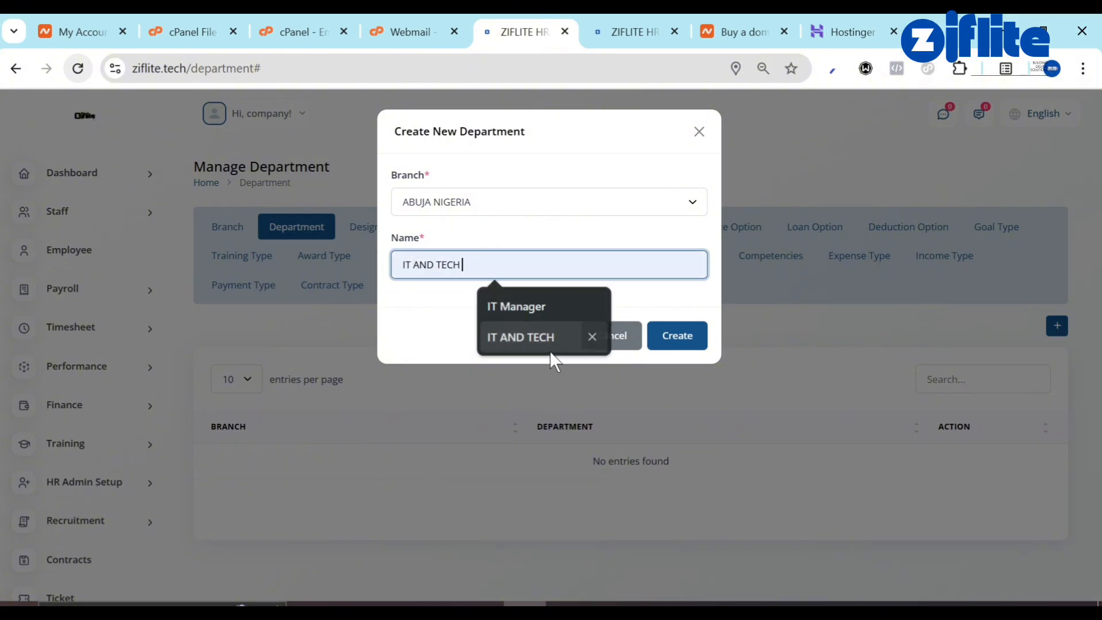
{"action": "left_click", "coordinate": [550, 347]}
{"action": "left_click", "coordinate": [683, 335]}
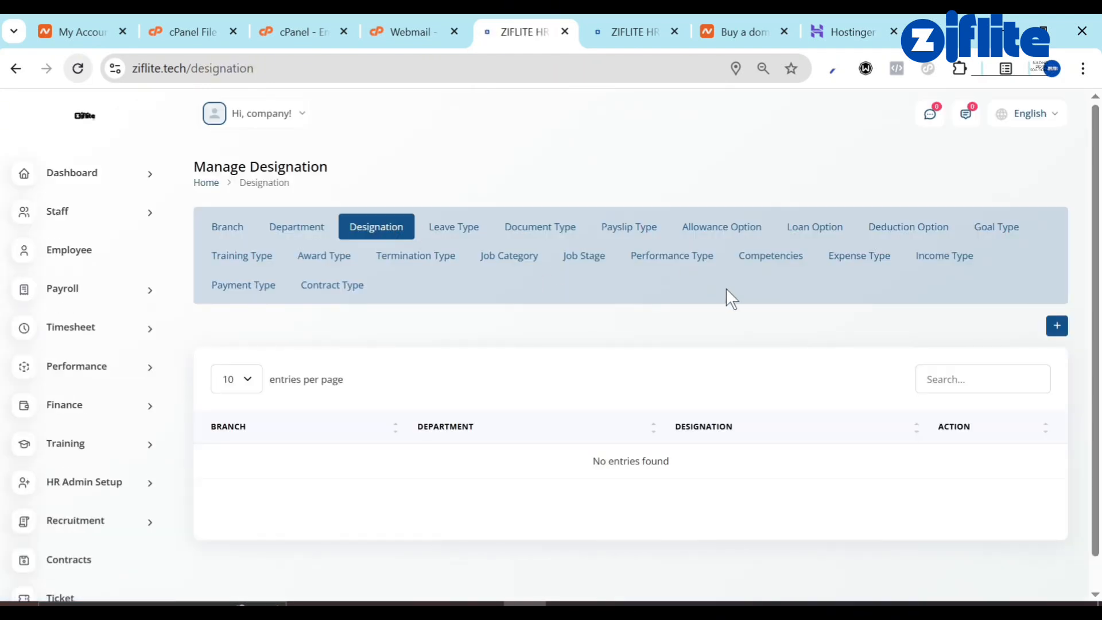
Create an IT Manager designation for branch ABUJA NIGERIA and department IT AND TECH.
{"action": "left_click", "coordinate": [1058, 326]}
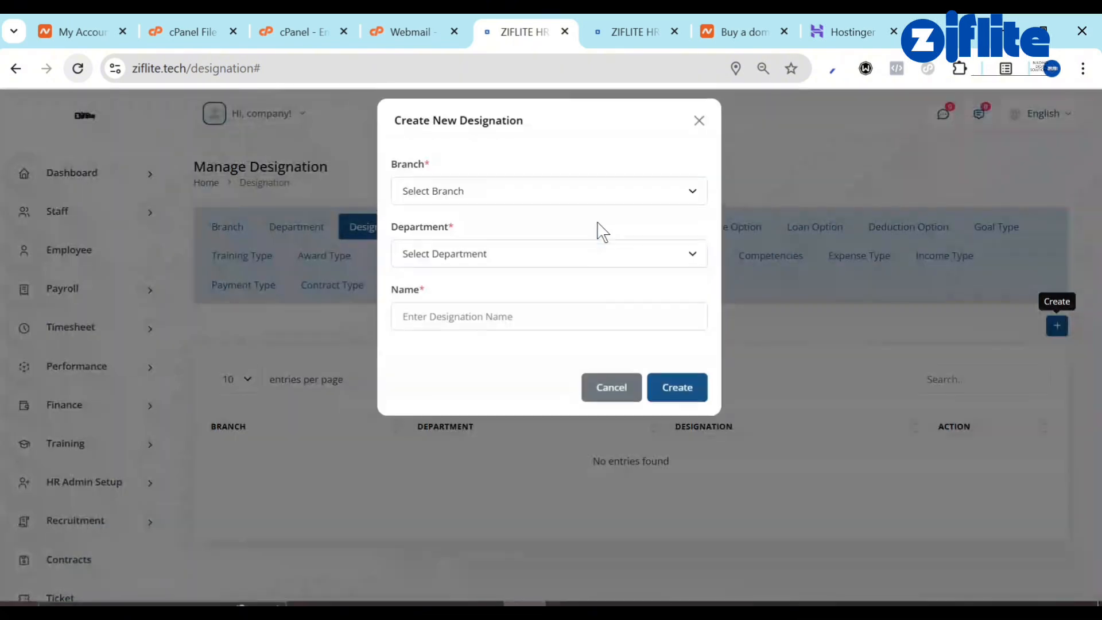
{"action": "left_click", "coordinate": [508, 203]}
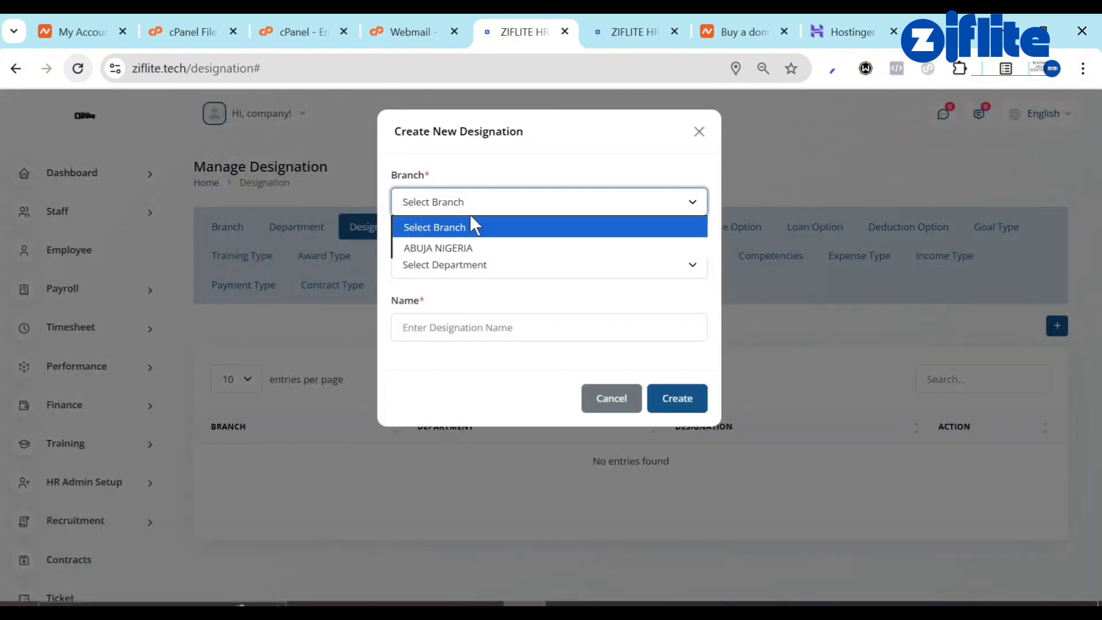
{"action": "left_click", "coordinate": [457, 244]}
{"action": "left_click", "coordinate": [465, 266]}
{"action": "left_click", "coordinate": [467, 310]}
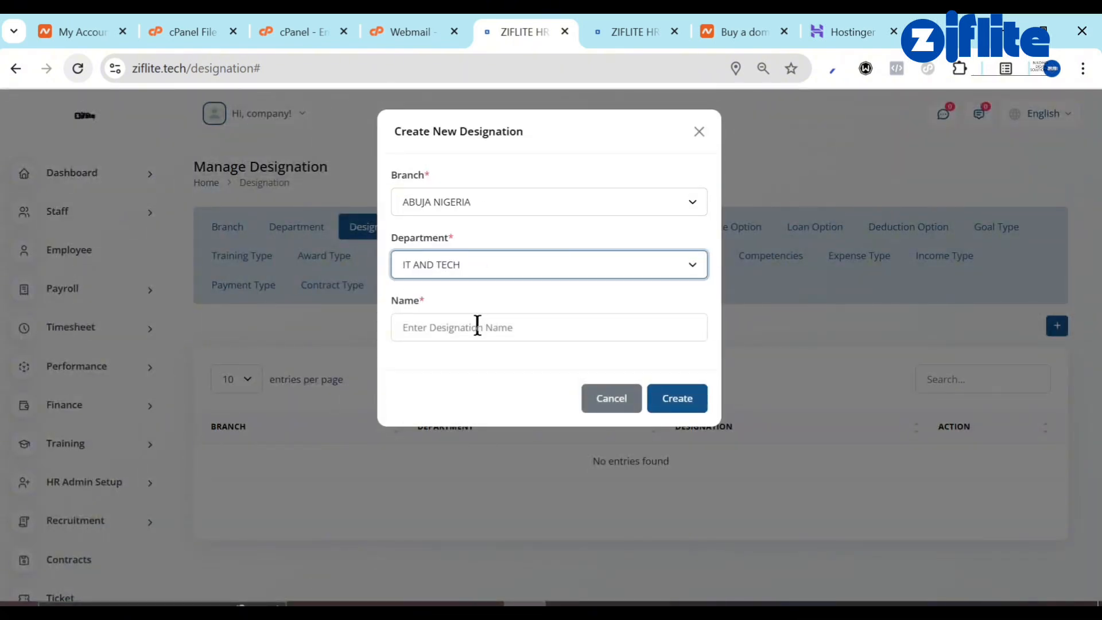
{"action": "left_click", "coordinate": [477, 327]}
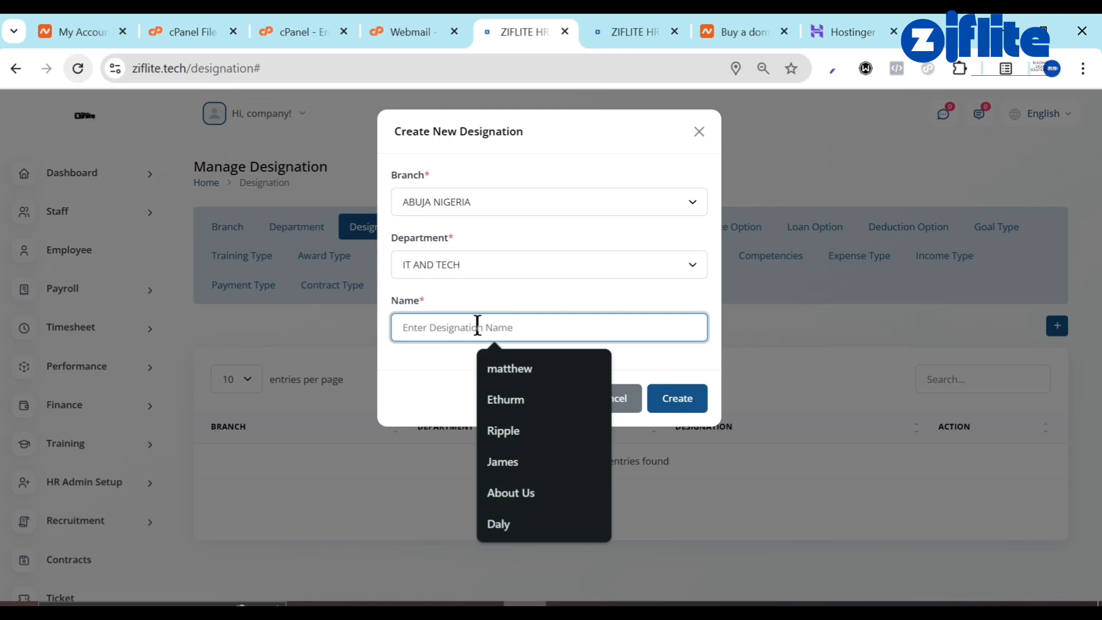
{"action": "type", "text": "IT Manager"}
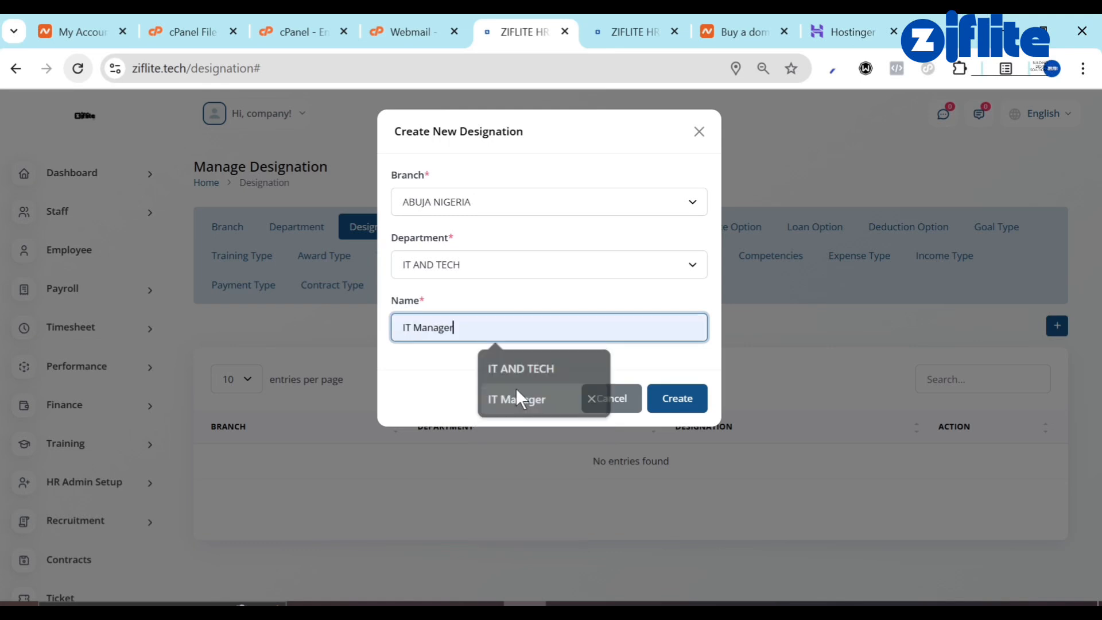
{"action": "left_click", "coordinate": [515, 393]}
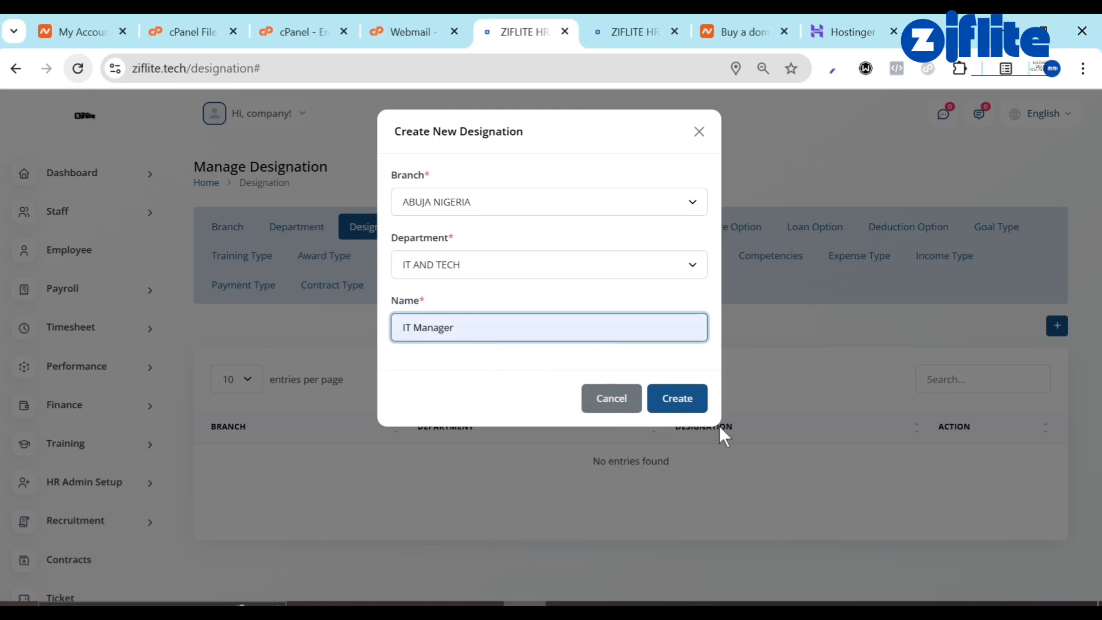
{"action": "left_click", "coordinate": [683, 406]}
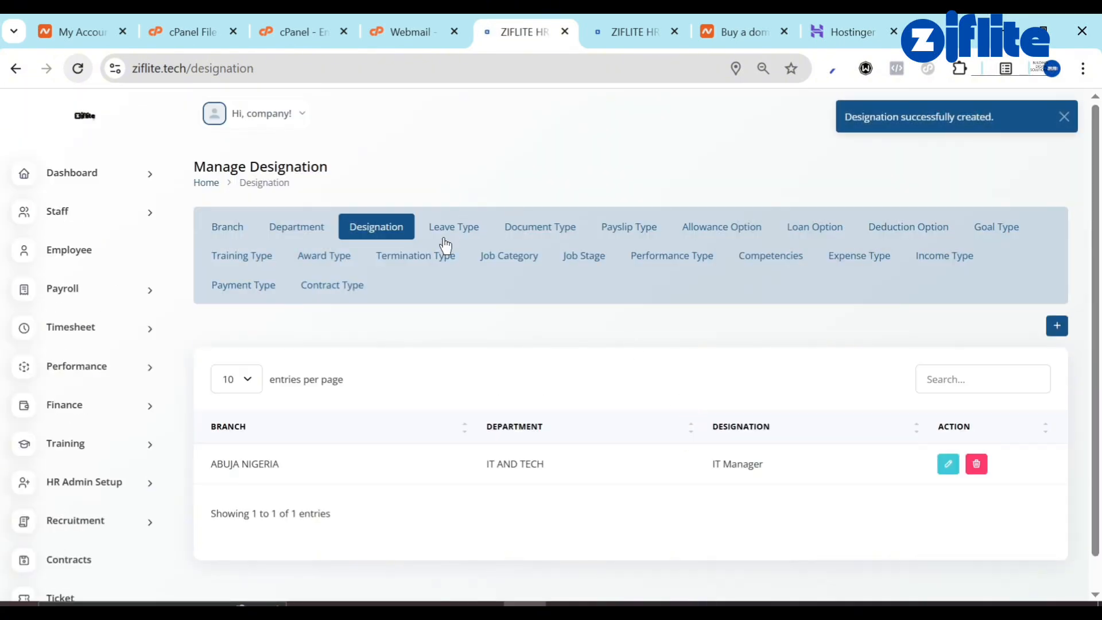
Add a SICK leave type allowing 7 days per year.
{"action": "left_click", "coordinate": [452, 235]}
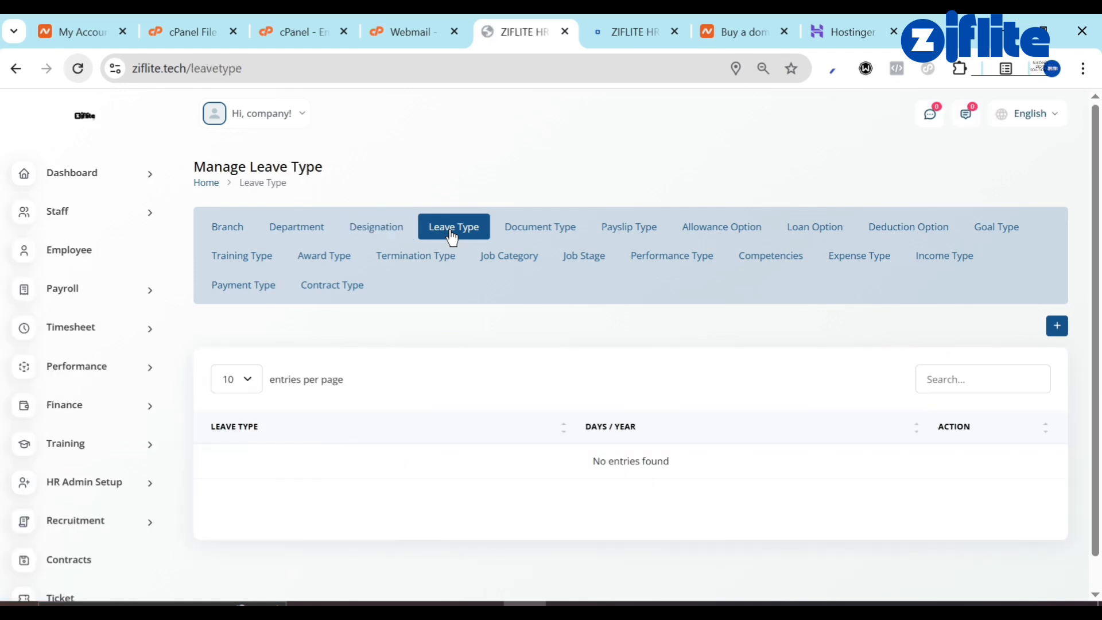
{"action": "left_click", "coordinate": [1057, 325]}
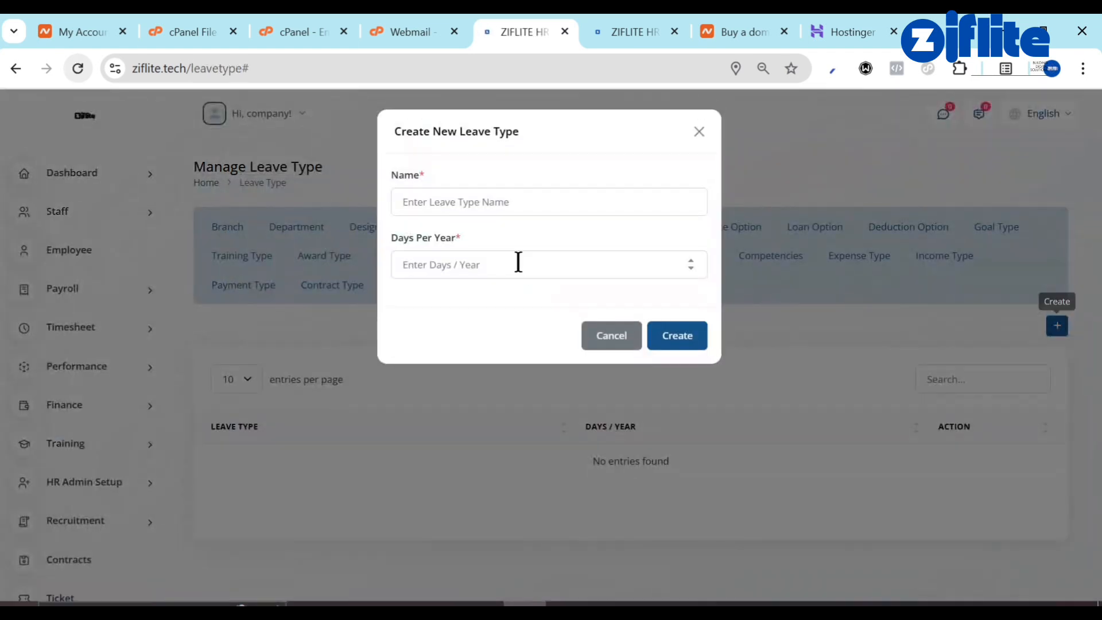
{"action": "left_click", "coordinate": [455, 202]}
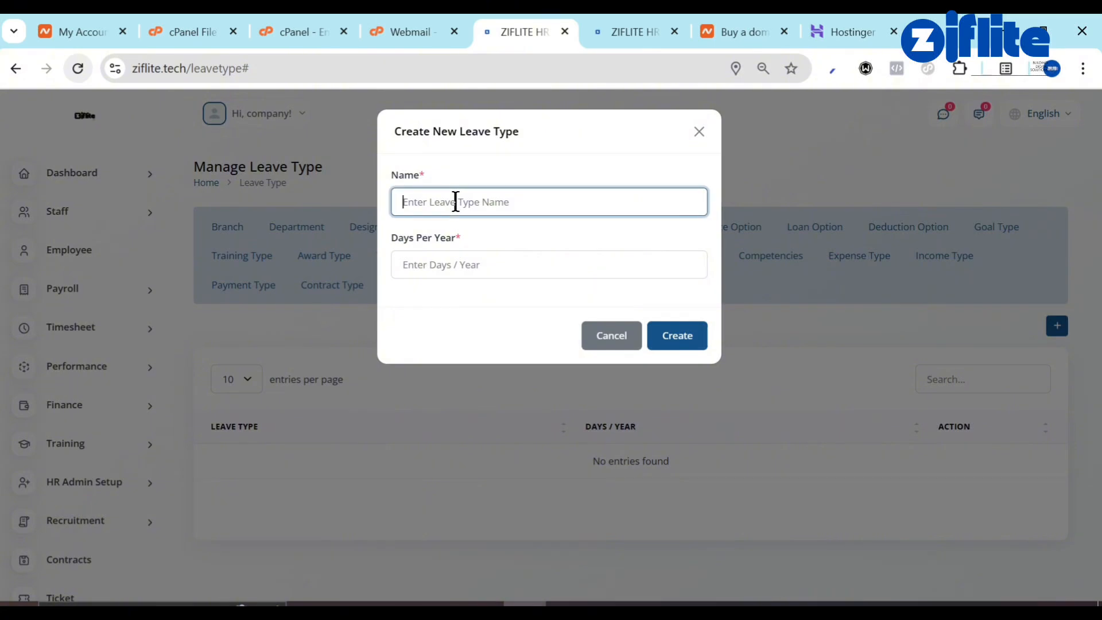
{"action": "type", "text": "s"}
{"action": "key", "text": "BackSpace"}
{"action": "type", "text": "SICK"}
{"action": "left_click", "coordinate": [453, 269]}
{"action": "type", "text": "7"}
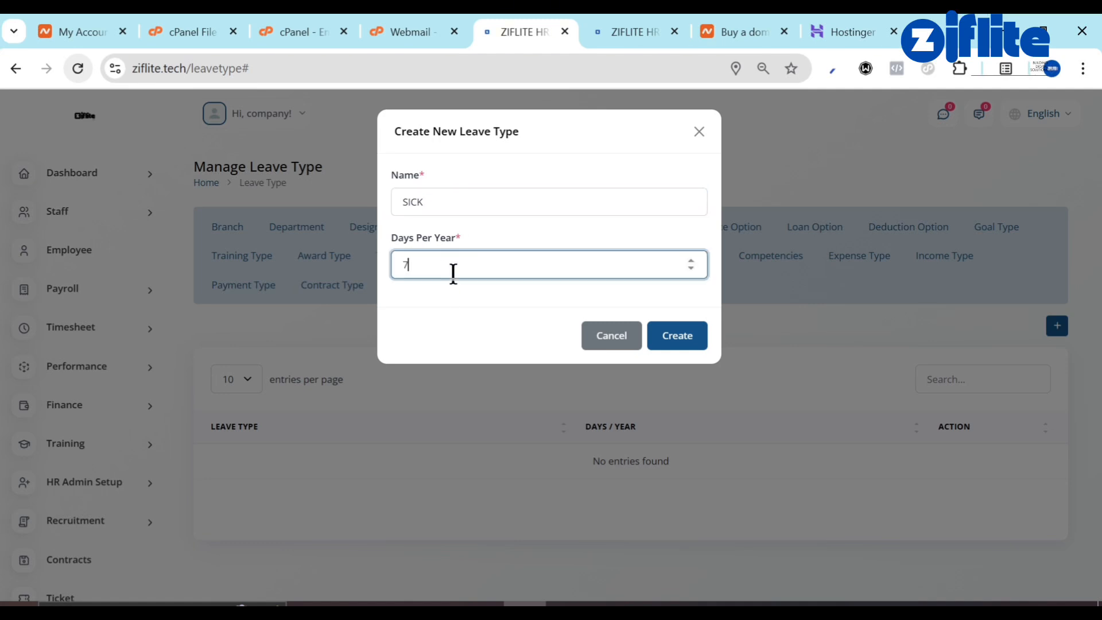
{"action": "left_click", "coordinate": [670, 334]}
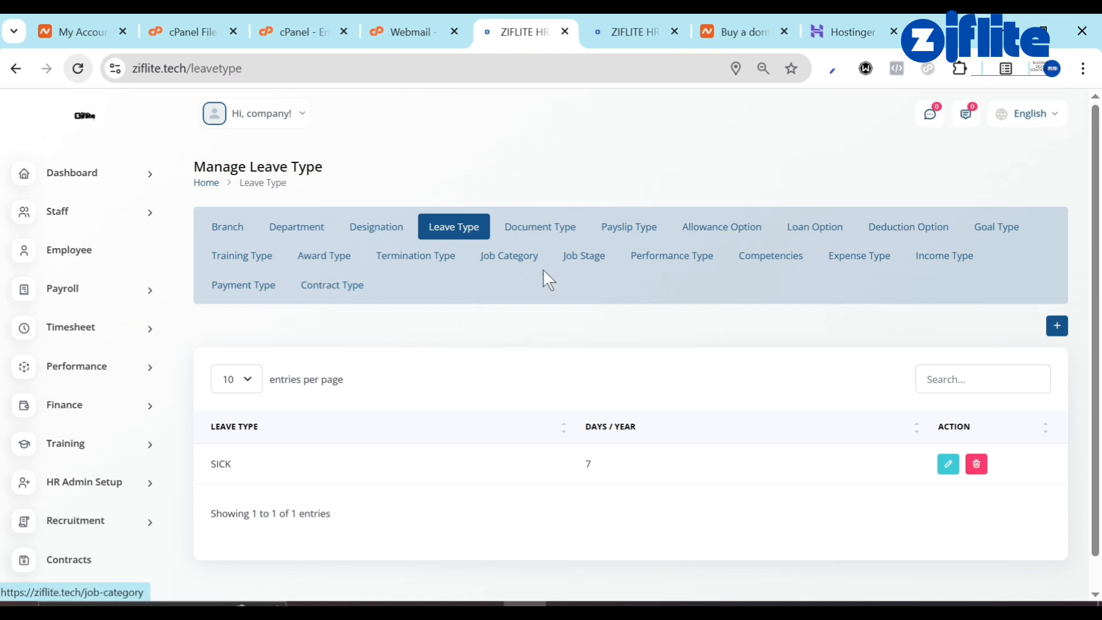
{"action": "scroll", "coordinate": [617, 426], "scroll_direction": "down", "scroll_amount": 1}
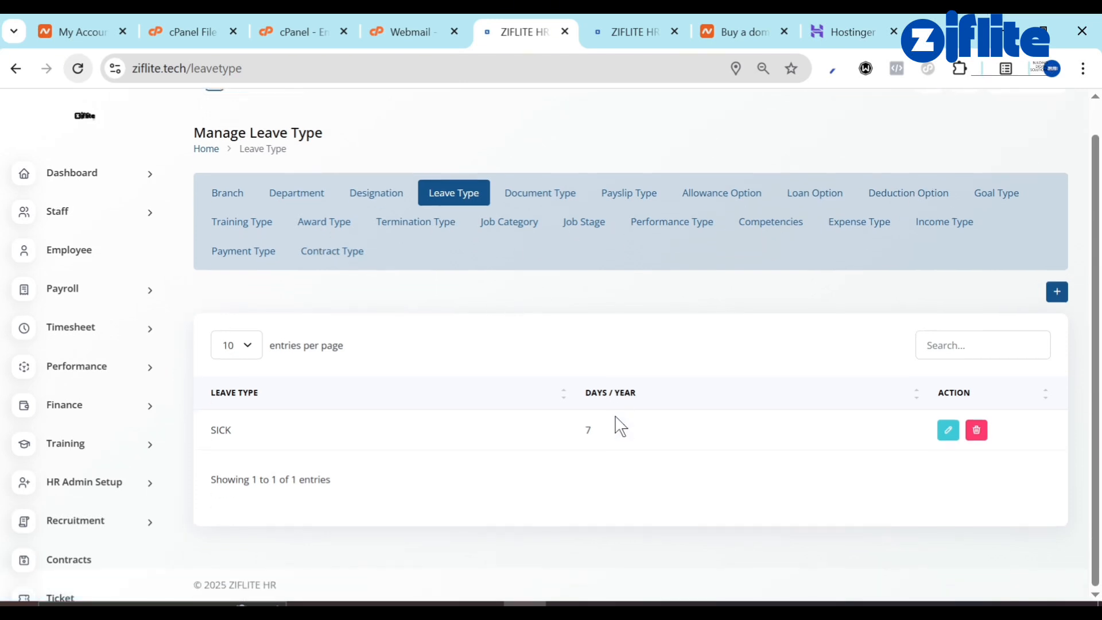
Create a contract type named 'One Month contract'.
{"action": "left_click", "coordinate": [342, 263]}
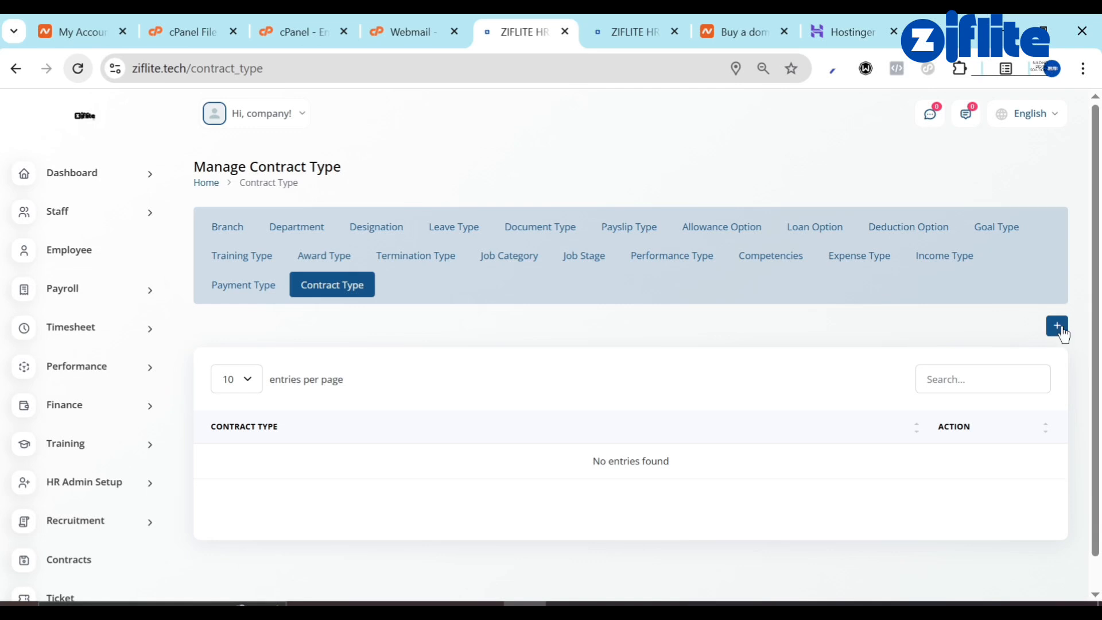
{"action": "left_click", "coordinate": [1057, 326]}
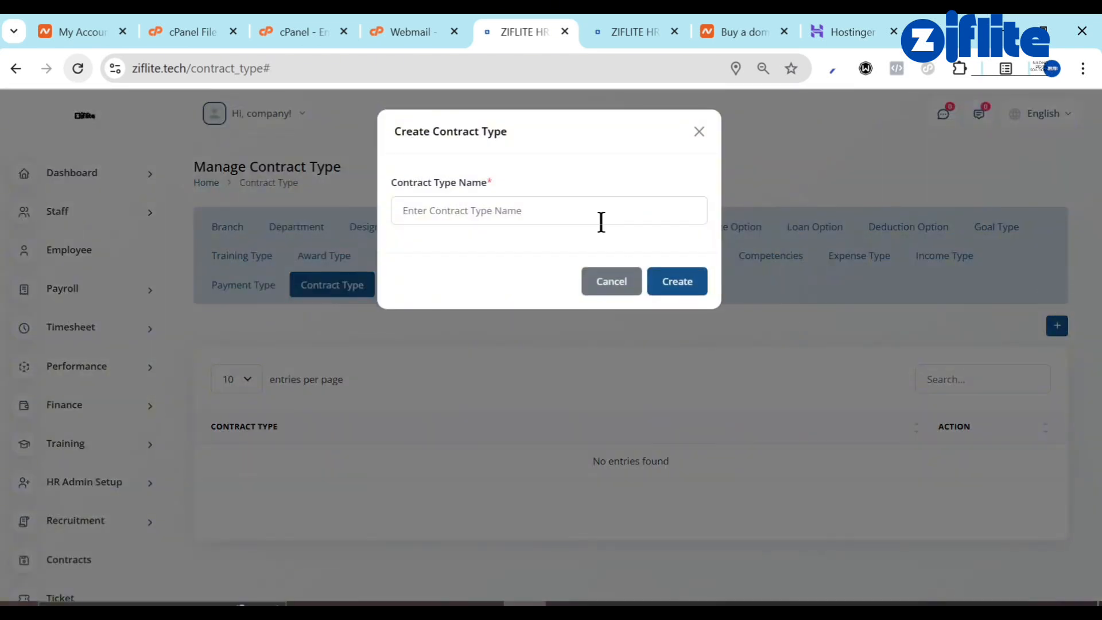
{"action": "left_click", "coordinate": [600, 221]}
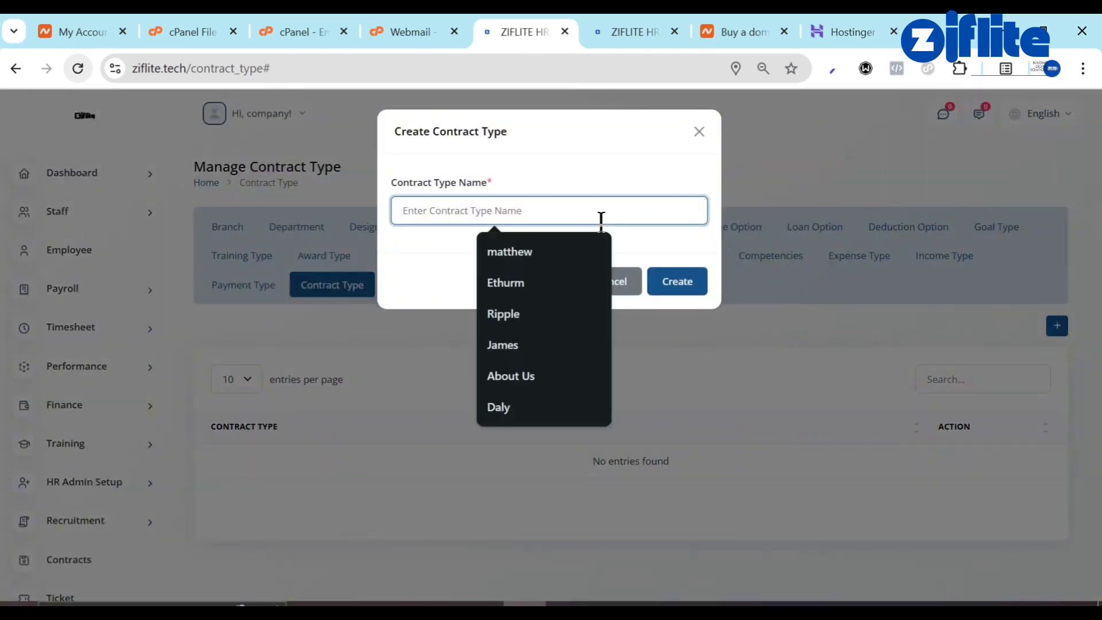
{"action": "type", "text": "One Month contract"}
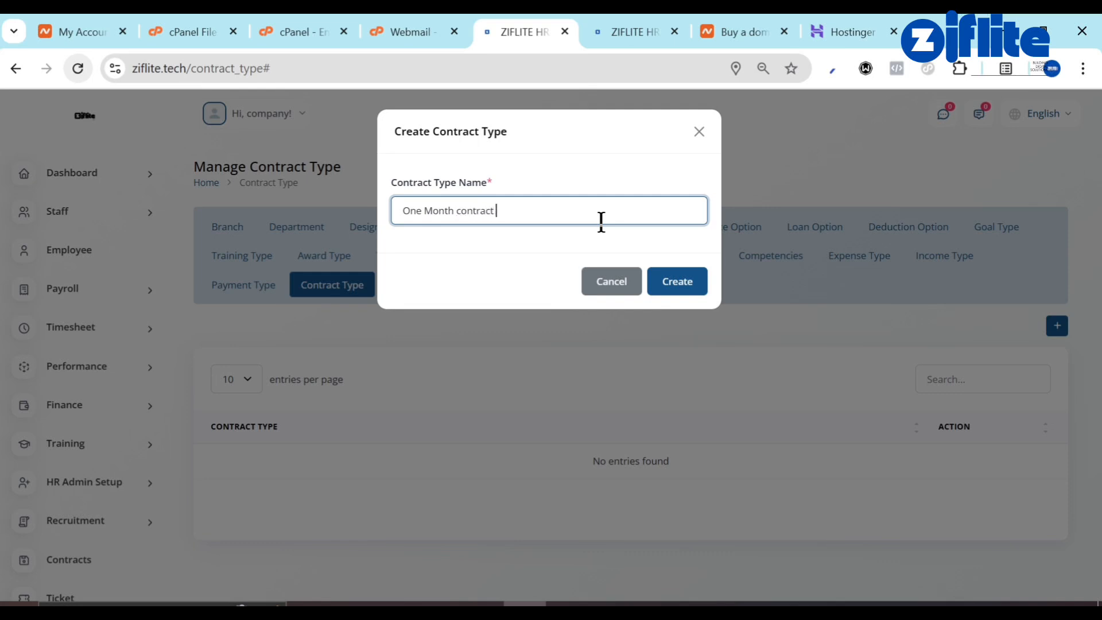
{"action": "left_click", "coordinate": [685, 294]}
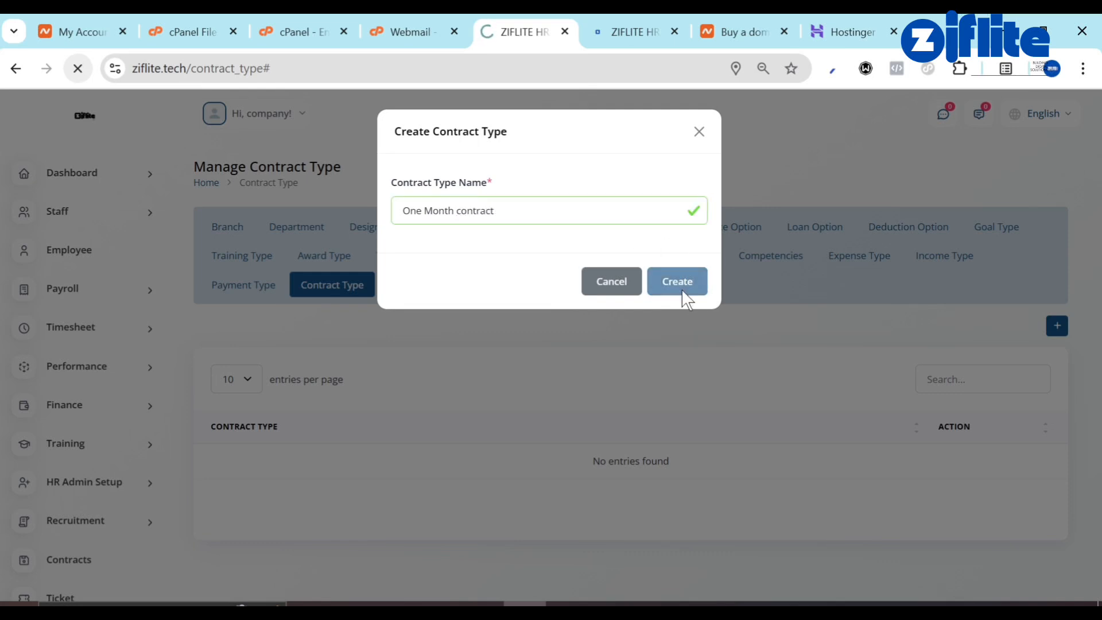
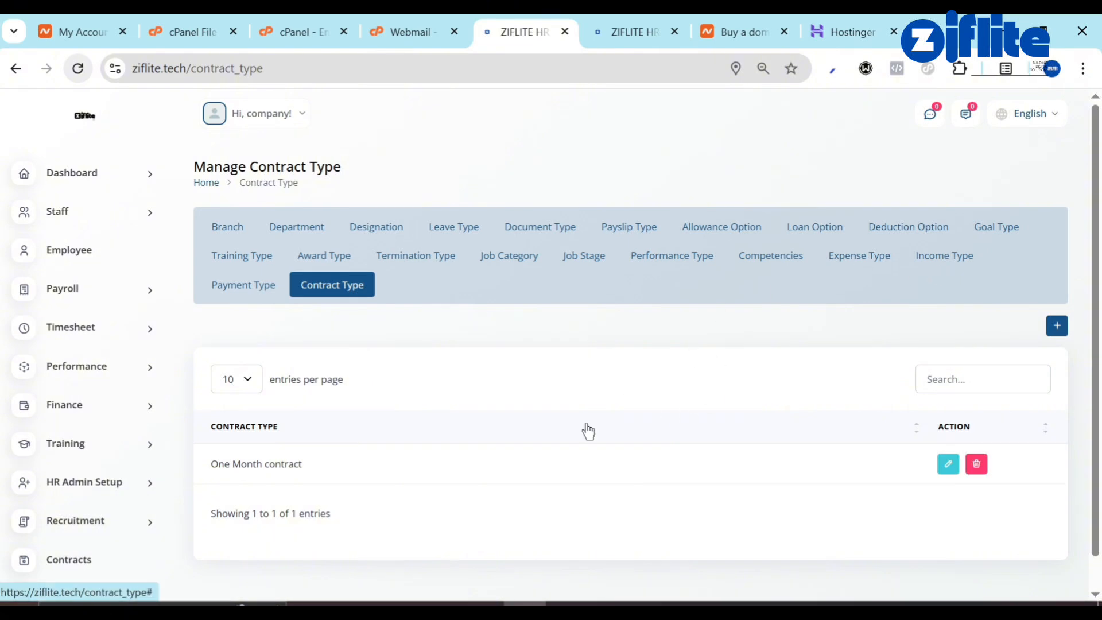
Open Email Templates and scroll through the email template list.
{"action": "scroll", "coordinate": [585, 430], "scroll_direction": "down", "scroll_amount": 1}
{"action": "scroll", "coordinate": [73, 451], "scroll_direction": "down", "scroll_amount": 5}
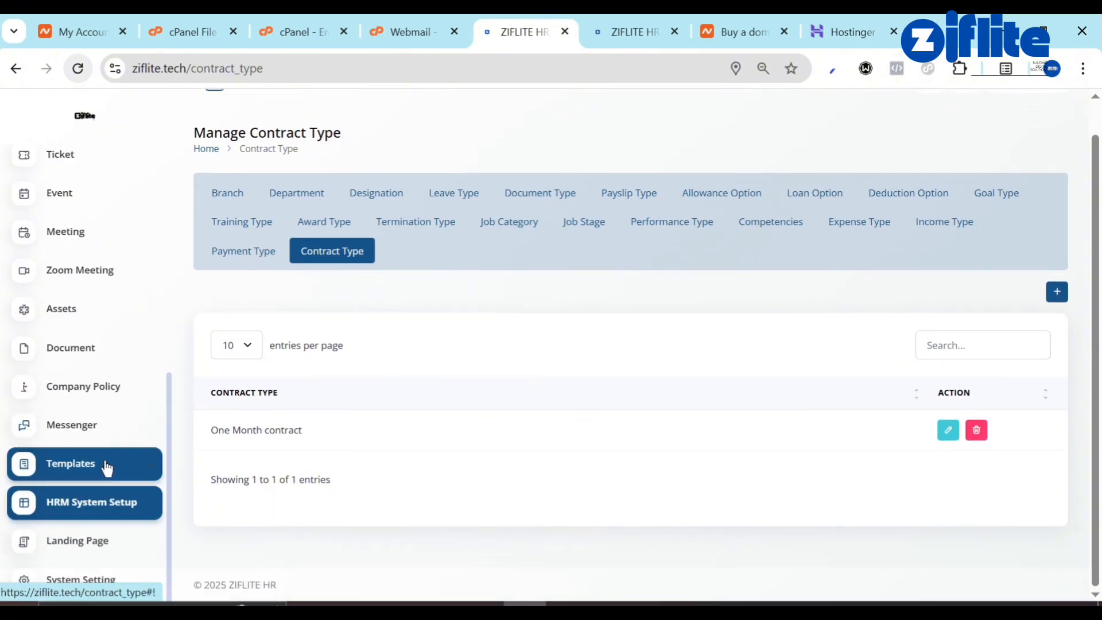
{"action": "left_click", "coordinate": [105, 478]}
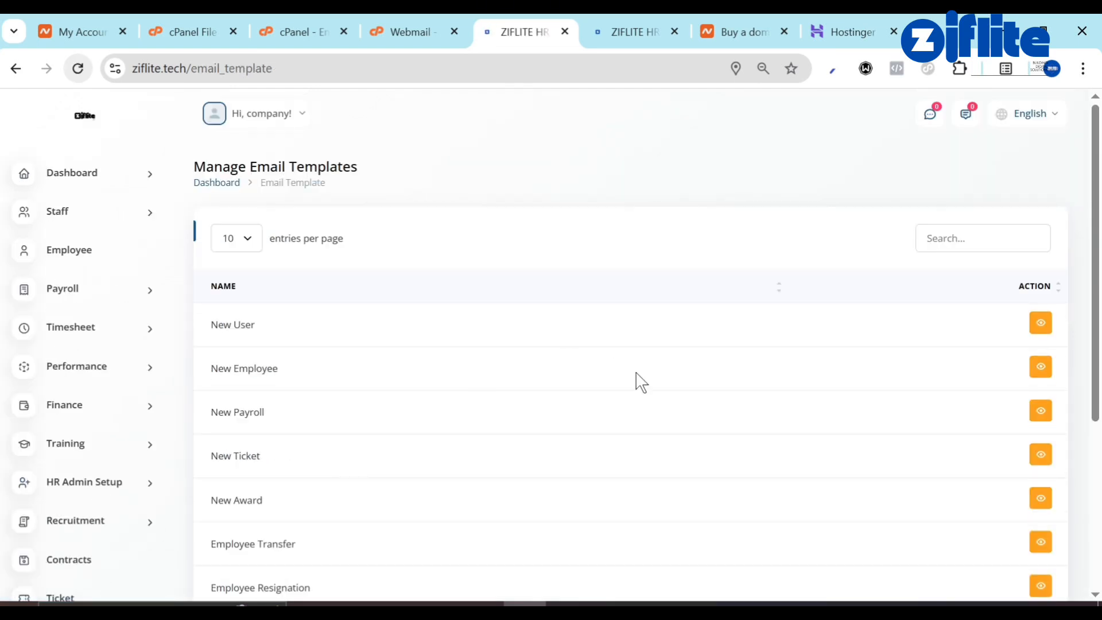
{"action": "scroll", "coordinate": [634, 381], "scroll_direction": "down", "scroll_amount": 5}
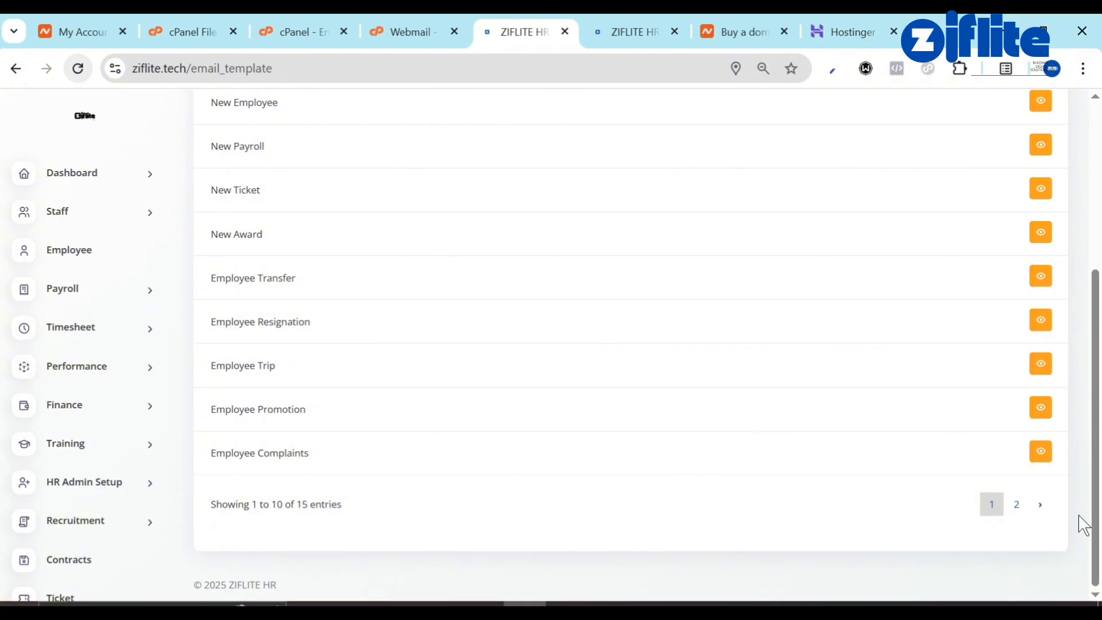
{"action": "scroll", "coordinate": [98, 491], "scroll_direction": "down", "scroll_amount": 5}
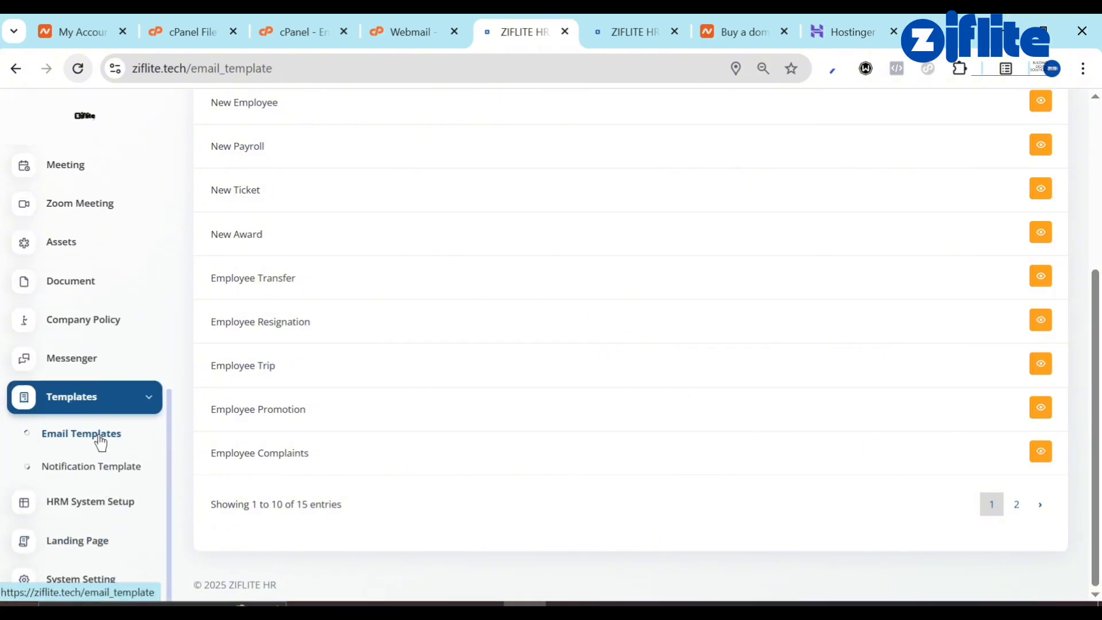
Scroll through the Notification Template list, then go to Messenger.
{"action": "left_click", "coordinate": [98, 470]}
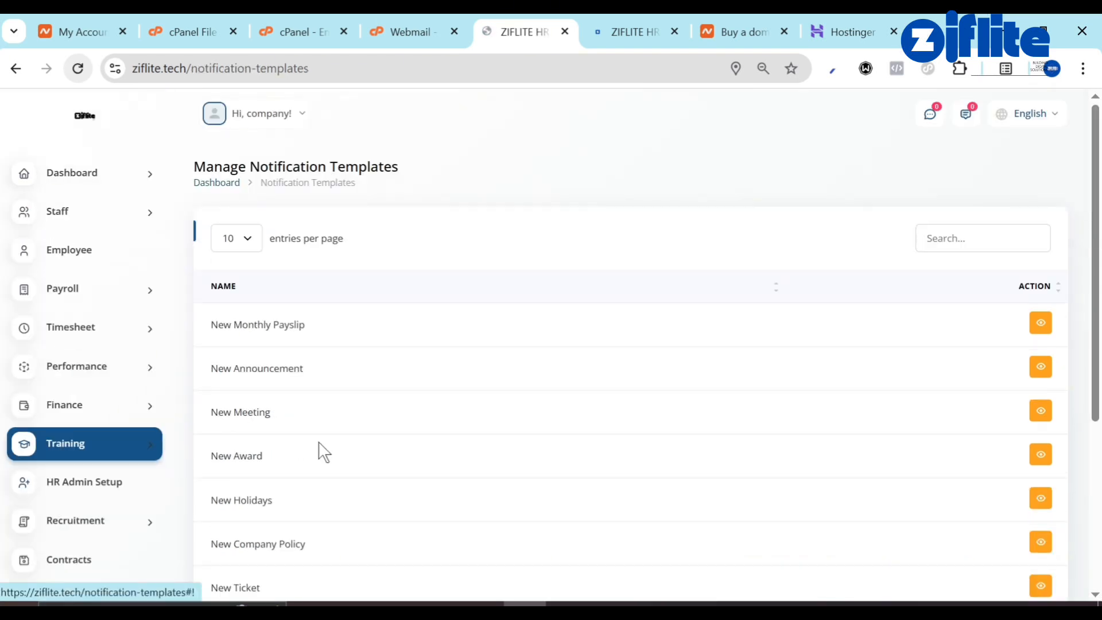
{"action": "scroll", "coordinate": [402, 512], "scroll_direction": "down", "scroll_amount": 5}
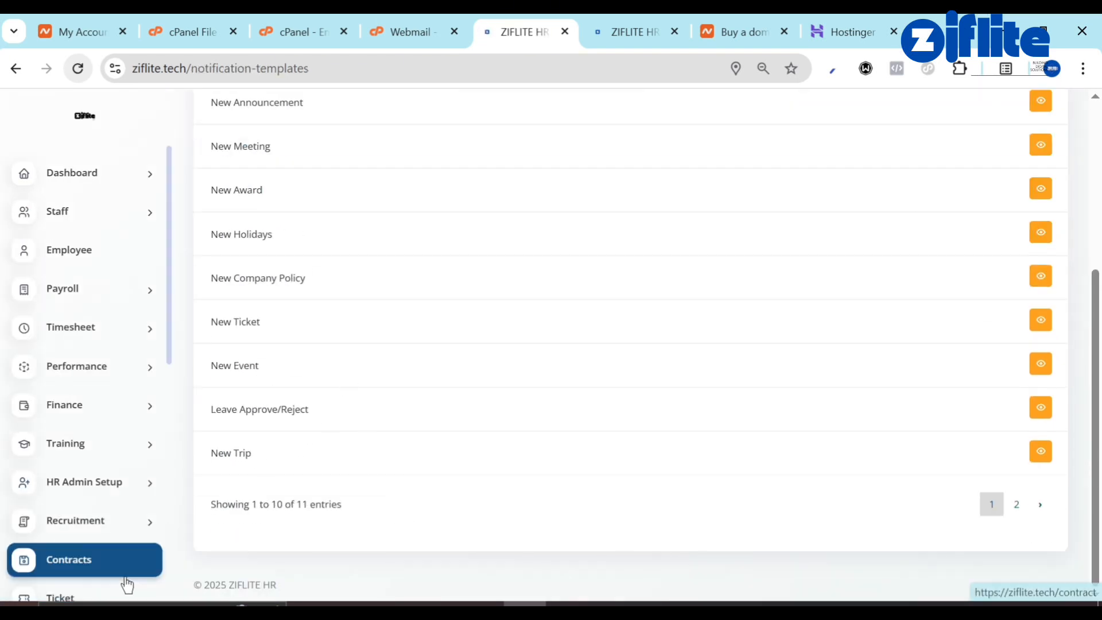
{"action": "scroll", "coordinate": [46, 430], "scroll_direction": "down", "scroll_amount": 9}
{"action": "scroll", "coordinate": [548, 477], "scroll_direction": "up", "scroll_amount": 5}
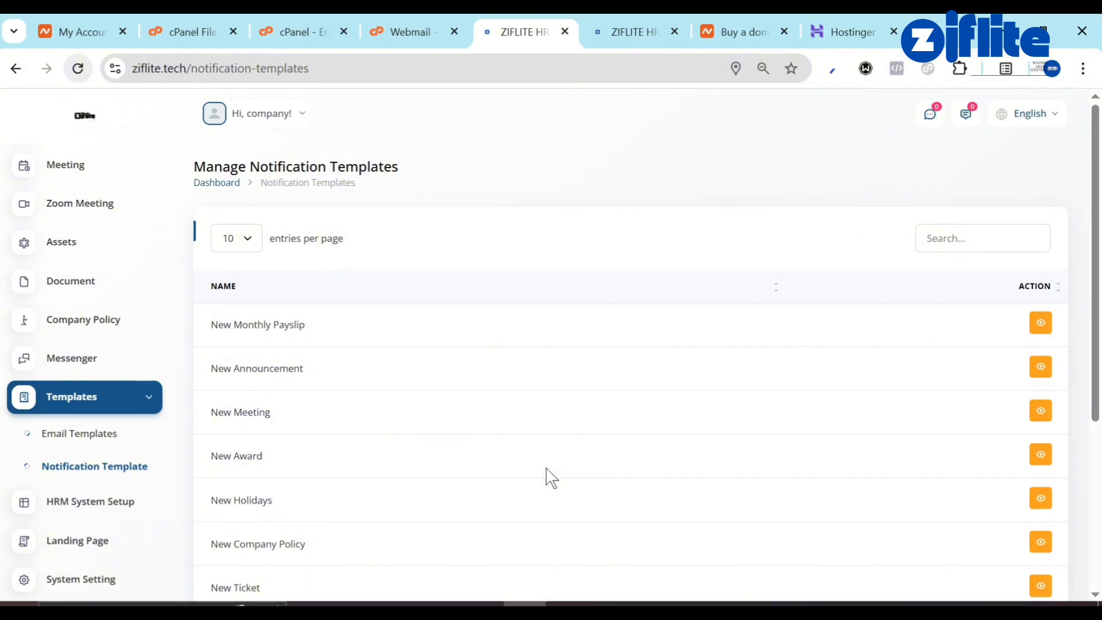
{"action": "left_click", "coordinate": [127, 372]}
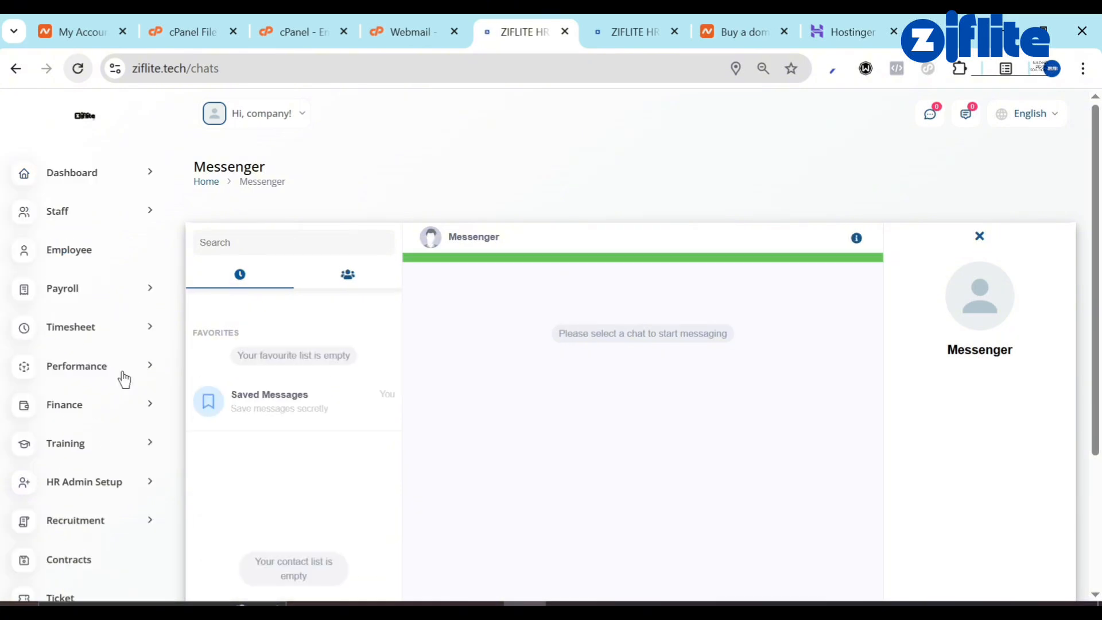
Show the Messenger contacts list and scroll through it.
{"action": "left_click", "coordinate": [348, 274]}
{"action": "scroll", "coordinate": [3, 545], "scroll_direction": "down", "scroll_amount": 8}
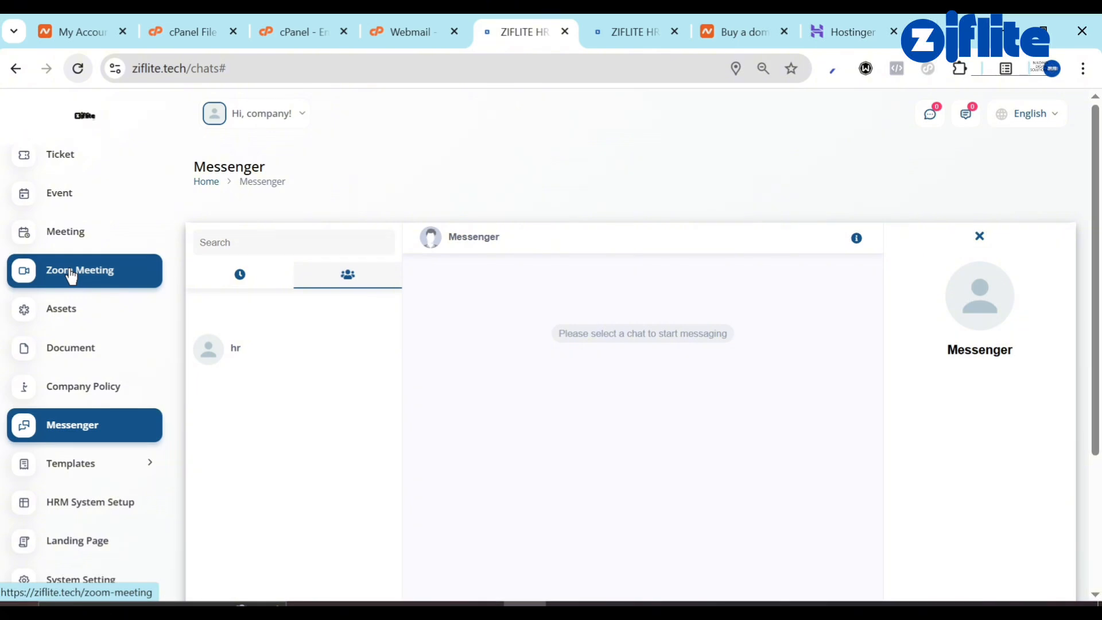
{"action": "scroll", "coordinate": [71, 276], "scroll_direction": "up", "scroll_amount": 1}
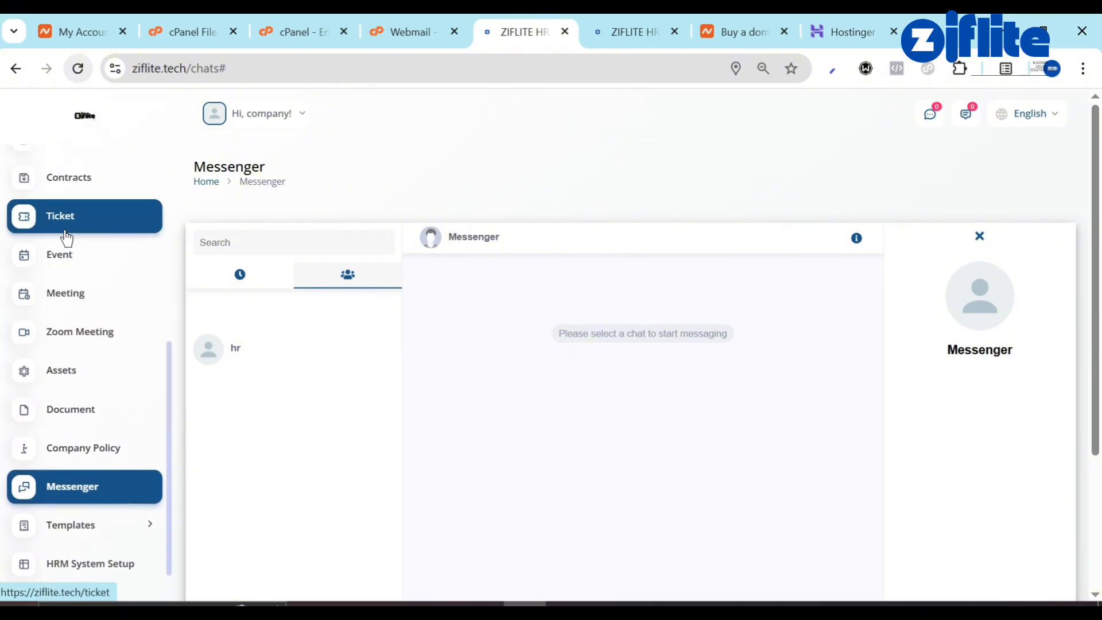
{"action": "scroll", "coordinate": [64, 295], "scroll_direction": "up", "scroll_amount": 2}
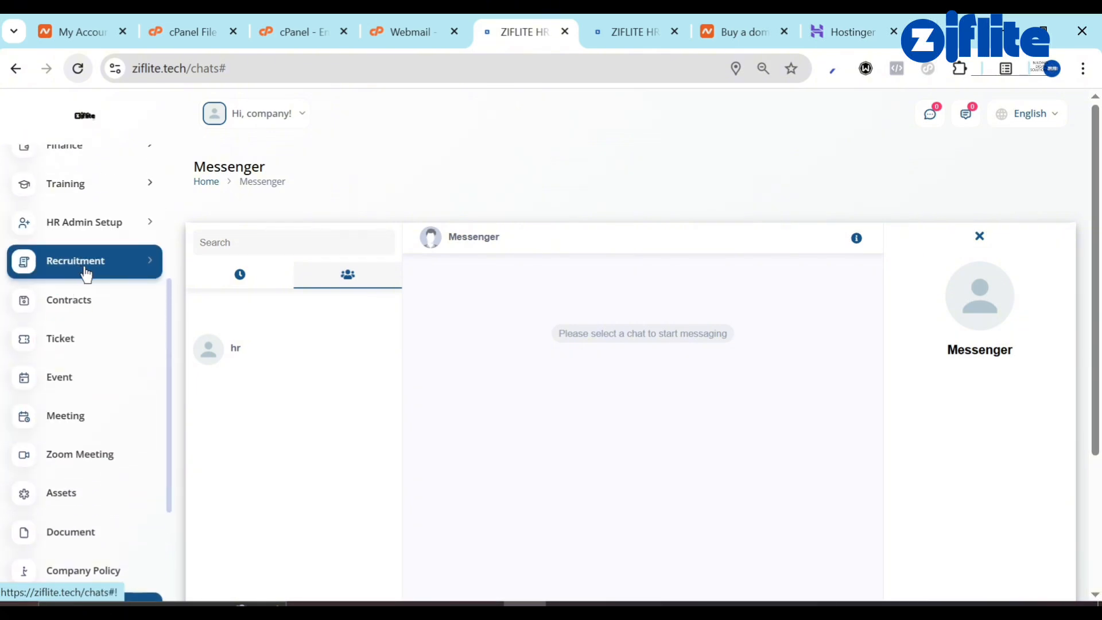
Expand and collapse Recruitment and HR Admin Setup, then open Finance > Account List.
{"action": "left_click", "coordinate": [103, 271]}
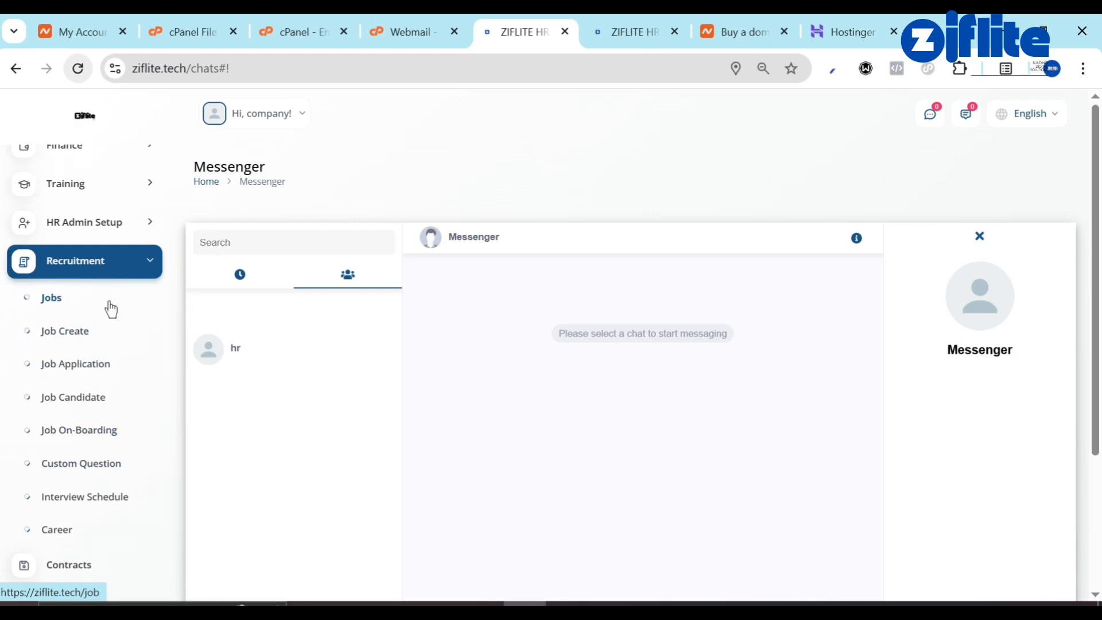
{"action": "left_click", "coordinate": [108, 270]}
{"action": "left_click", "coordinate": [127, 241]}
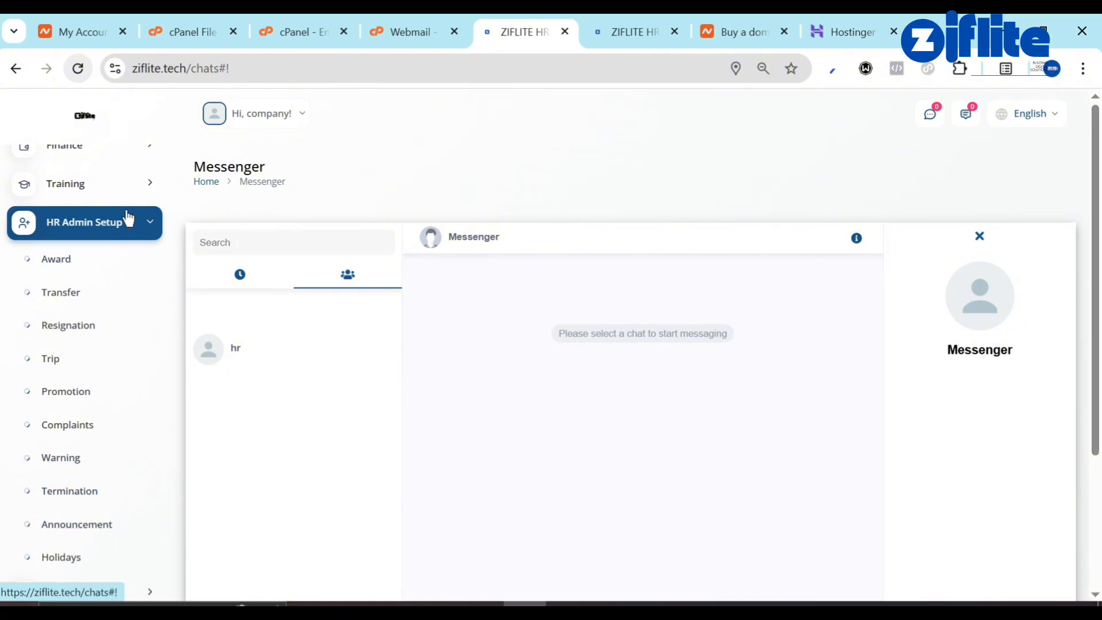
{"action": "left_click", "coordinate": [119, 236]}
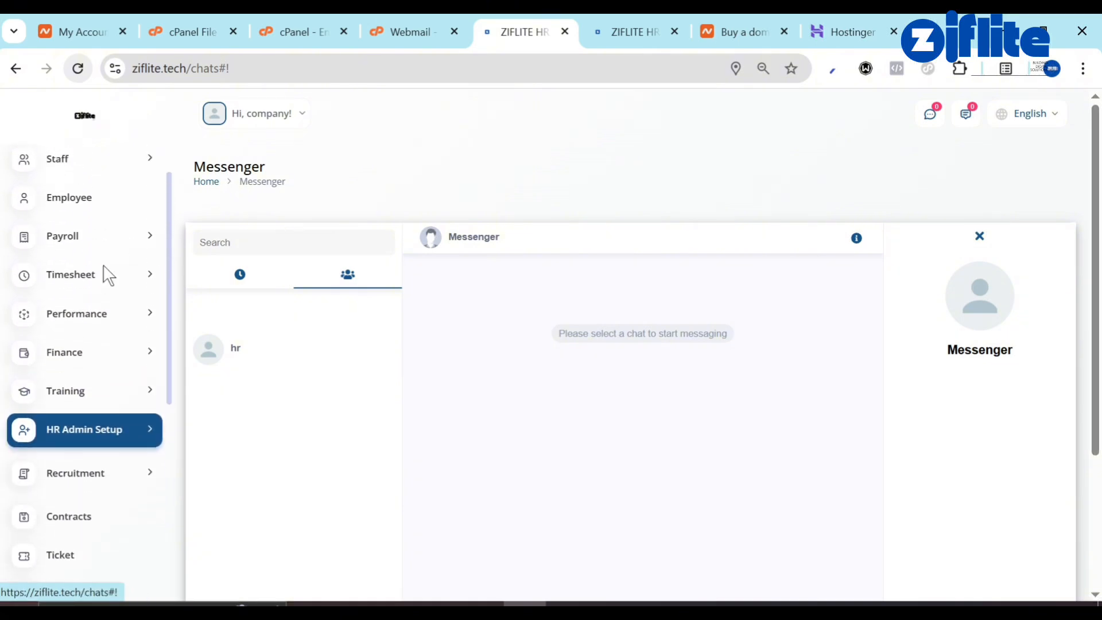
{"action": "left_click", "coordinate": [87, 366]}
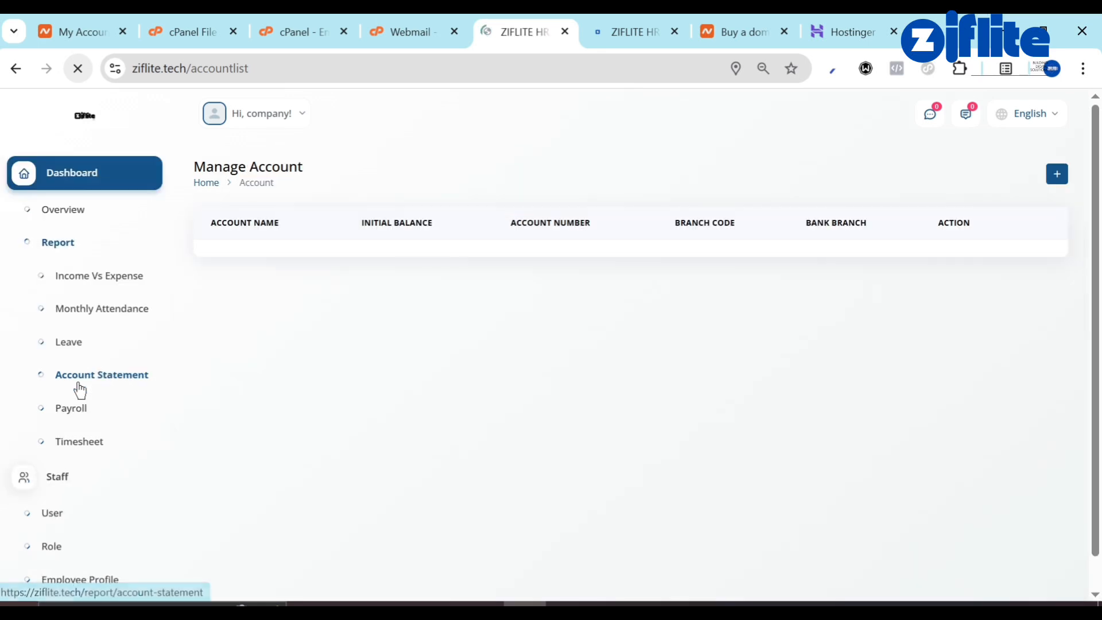
Create SALARY ACCOUNT with $1,000,000.00 balance, branch code 298293 and bank branch LAGOS.
{"action": "left_click", "coordinate": [1049, 179]}
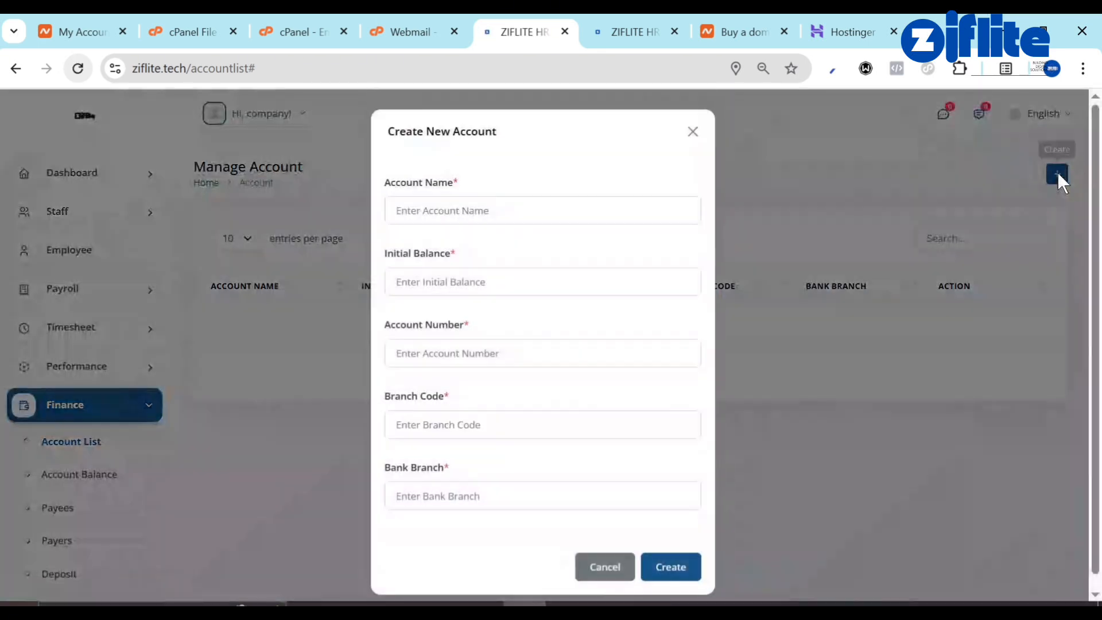
{"action": "left_click", "coordinate": [566, 213]}
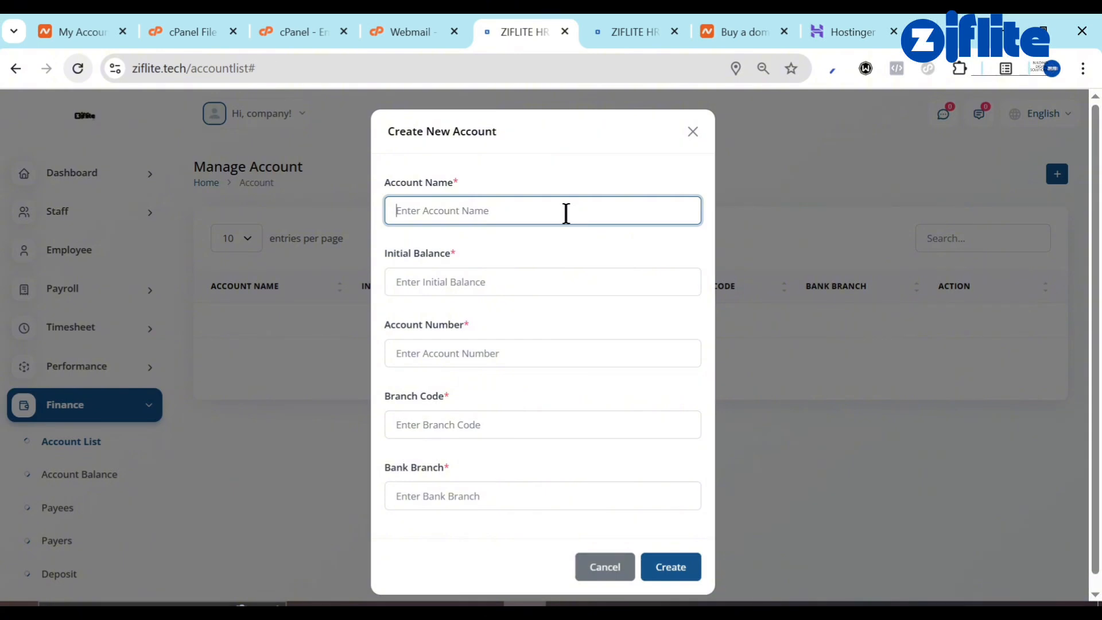
{"action": "type", "text": "SALARY ACCOUNT"}
{"action": "left_click", "coordinate": [505, 277]}
{"action": "type", "text": "1000000"}
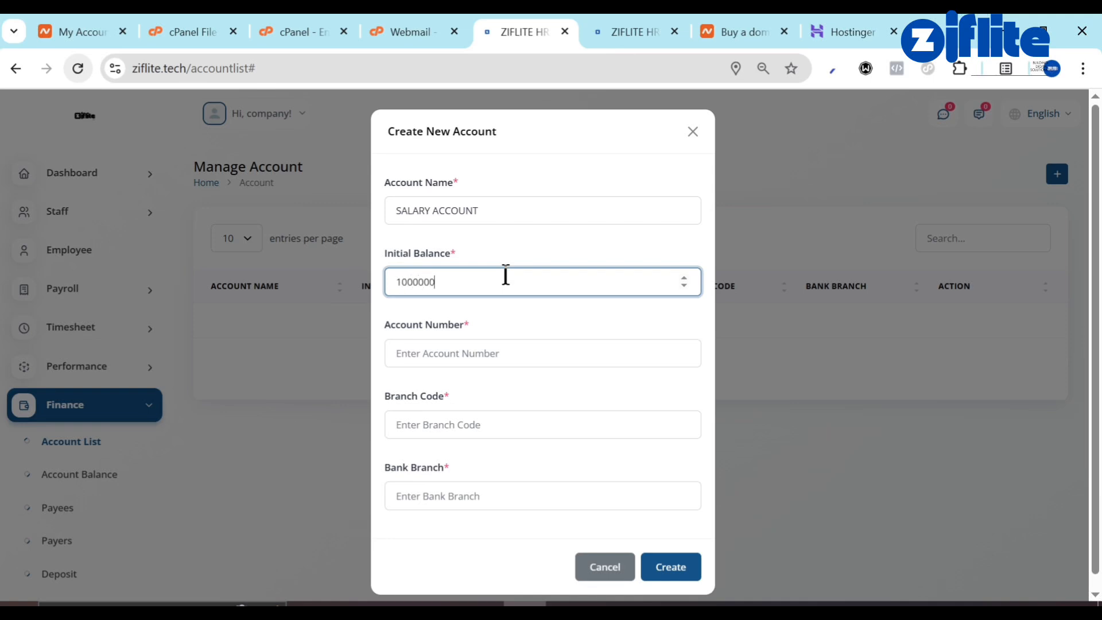
{"action": "left_click", "coordinate": [442, 341]}
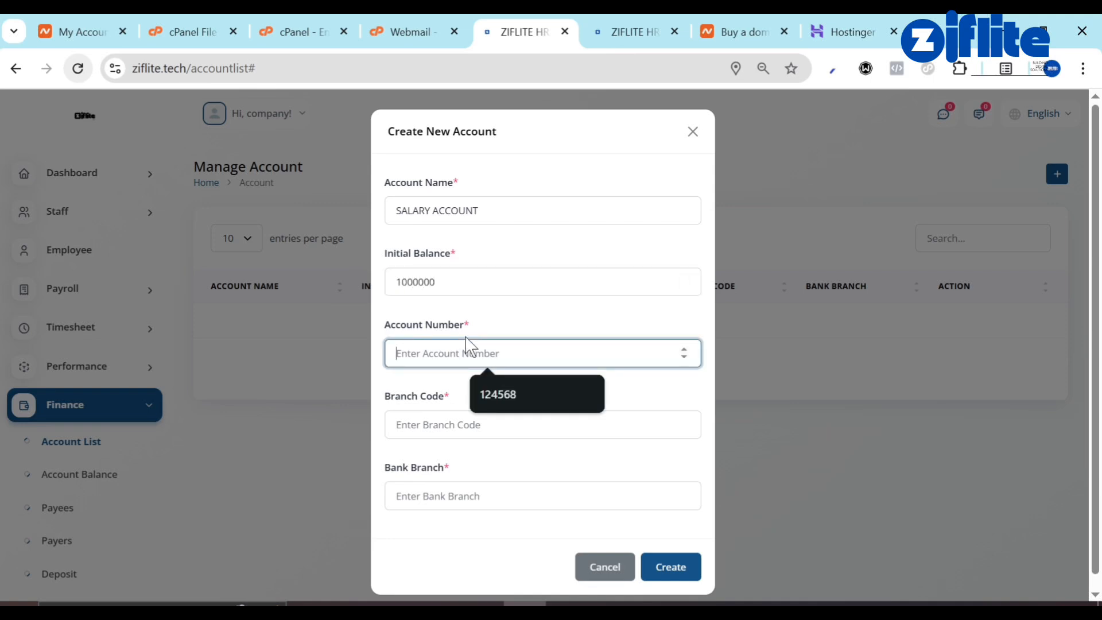
{"action": "left_click", "coordinate": [500, 401]}
{"action": "left_click", "coordinate": [466, 425]}
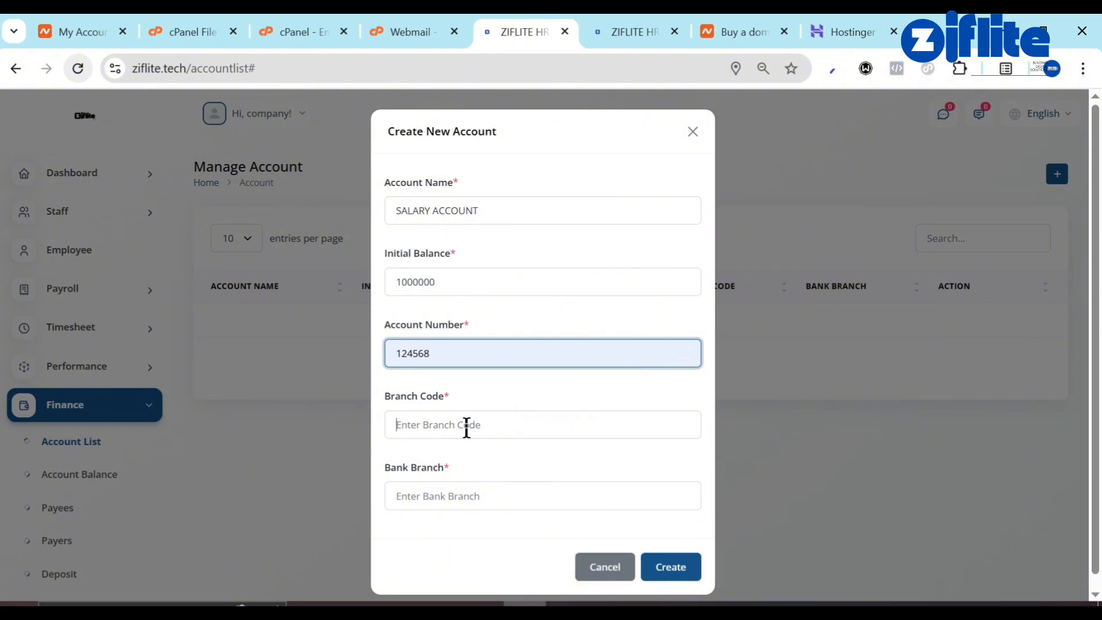
{"action": "type", "text": "298293"}
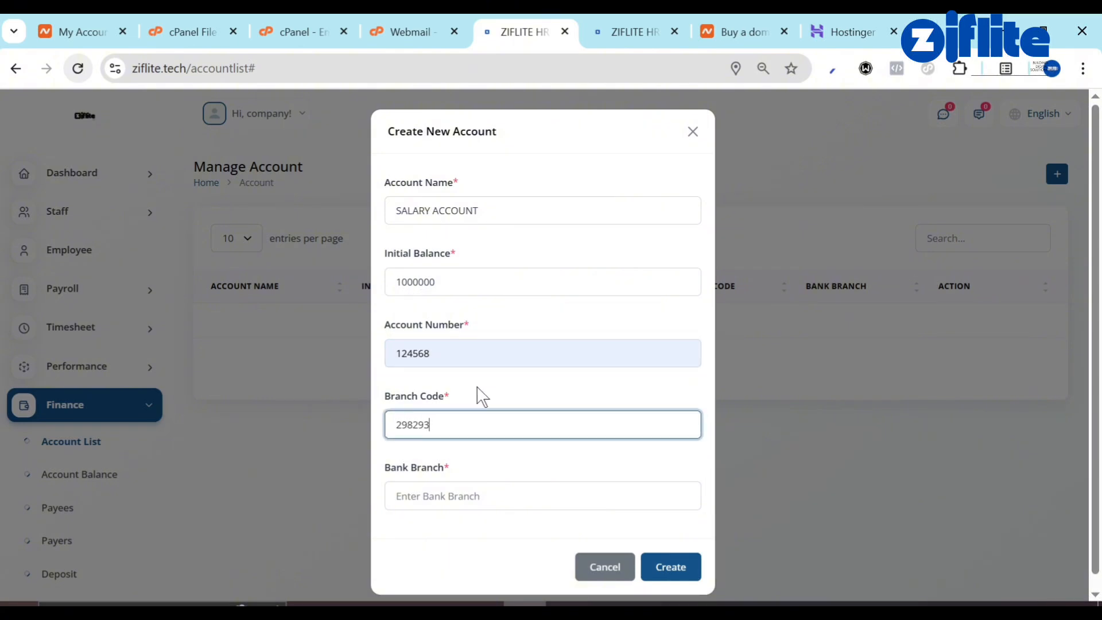
{"action": "left_click", "coordinate": [462, 495]}
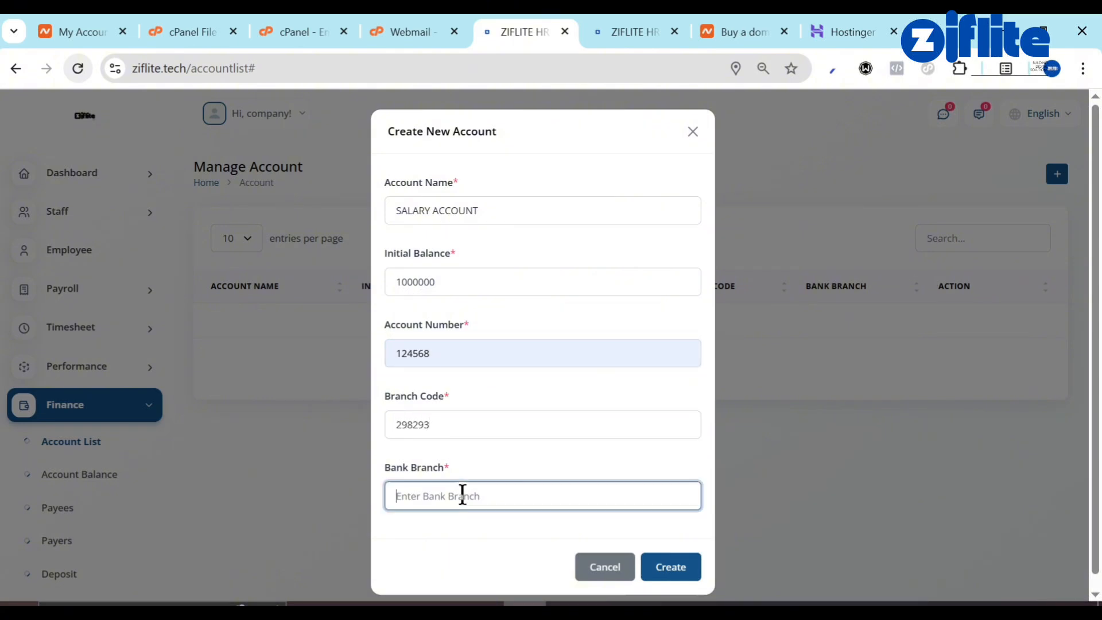
{"action": "type", "text": "4"}
{"action": "type", "text": "AGOS"}
{"action": "left_click", "coordinate": [668, 562]}
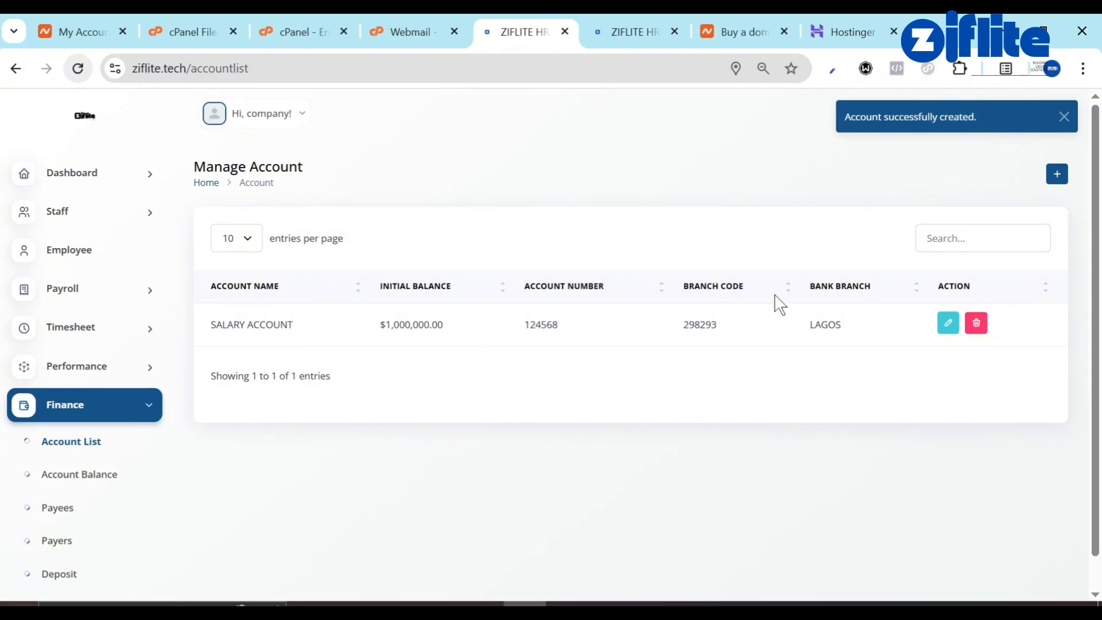
Browse the Finance, Performance, Timesheet and Payroll menus, ending on Manage Employee.
{"action": "scroll", "coordinate": [74, 430], "scroll_direction": "down", "scroll_amount": 4}
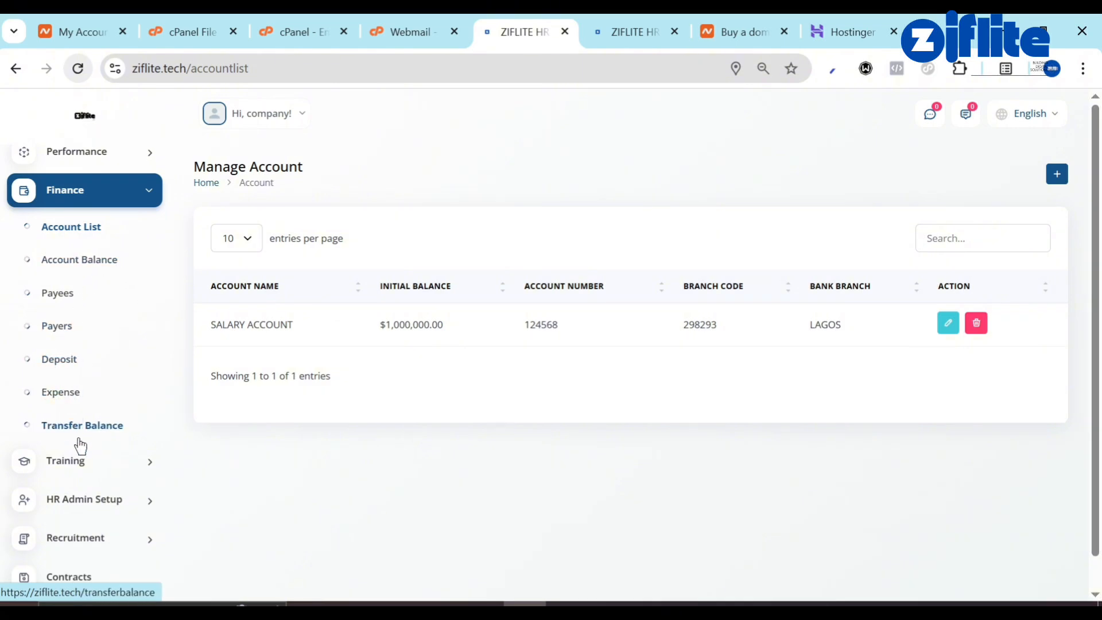
{"action": "left_click", "coordinate": [116, 202]}
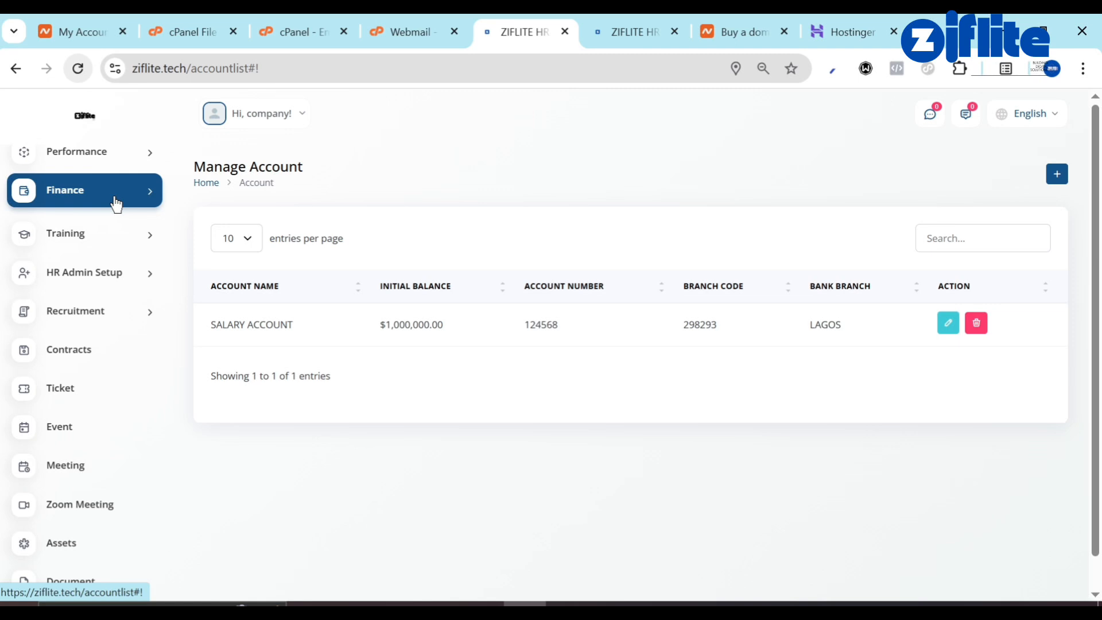
{"action": "scroll", "coordinate": [117, 204], "scroll_direction": "up", "scroll_amount": 3}
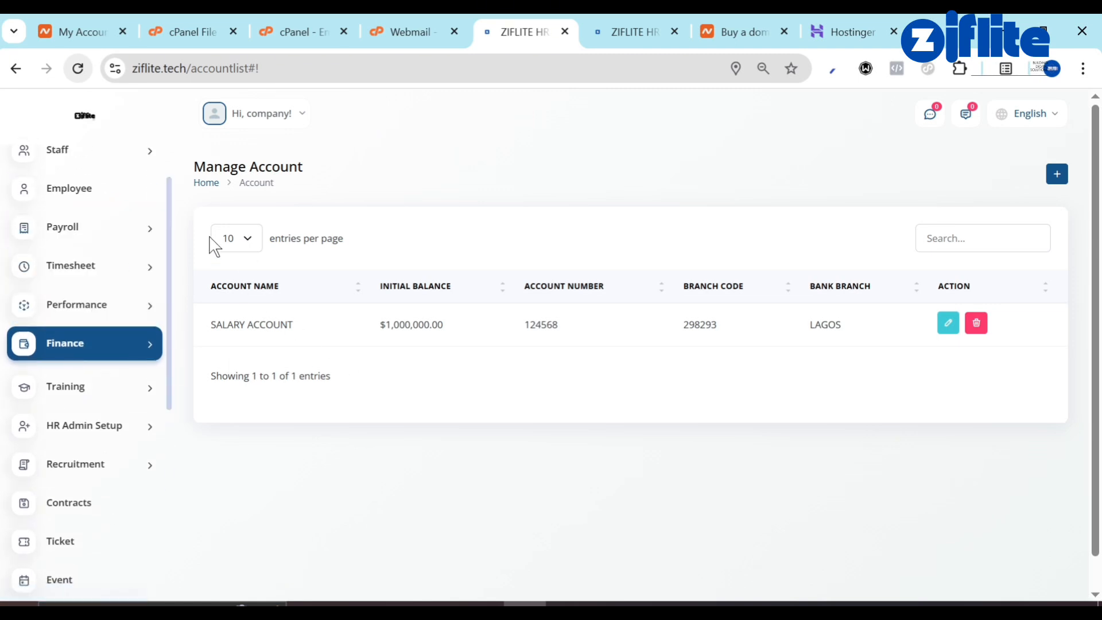
{"action": "left_click", "coordinate": [135, 304]}
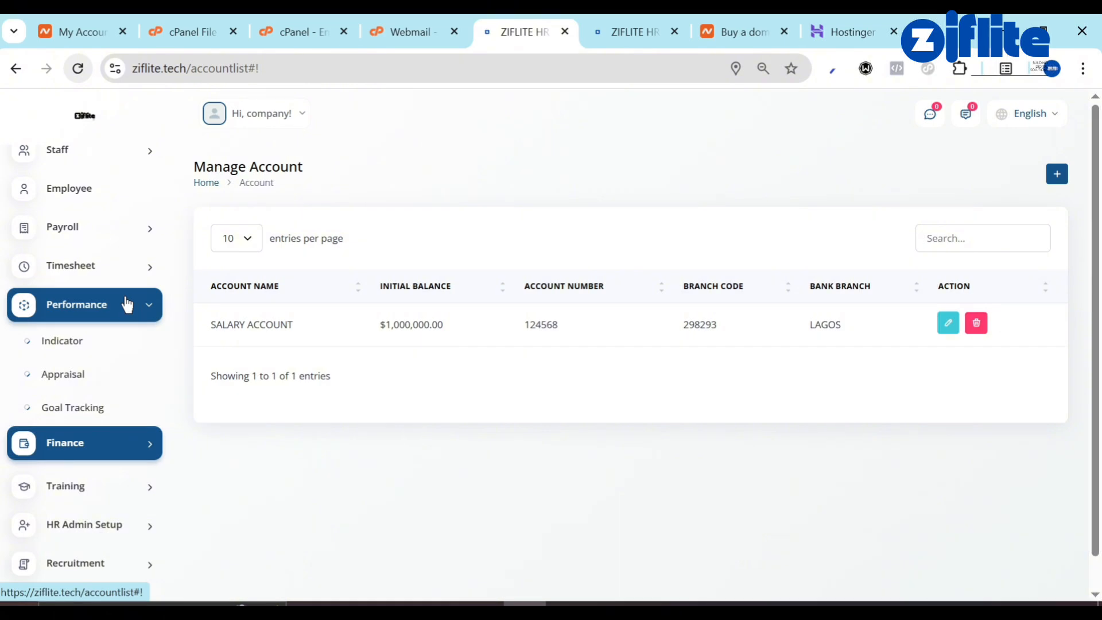
{"action": "left_click", "coordinate": [128, 303]}
{"action": "left_click", "coordinate": [127, 274]}
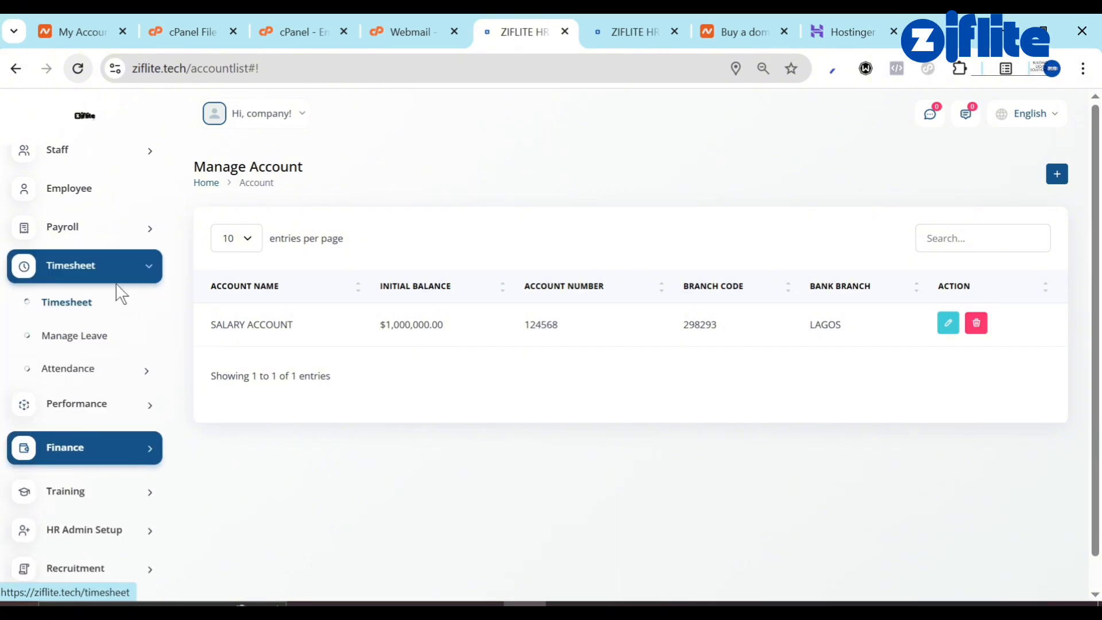
{"action": "left_click", "coordinate": [123, 198]}
{"action": "left_click", "coordinate": [115, 232]}
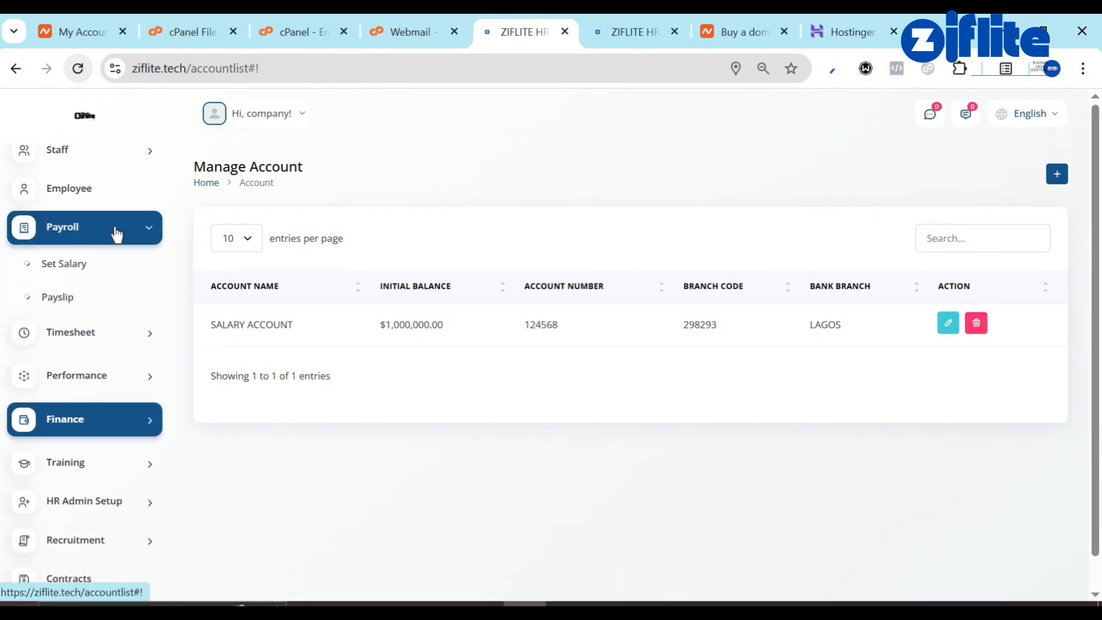
{"action": "left_click", "coordinate": [103, 180]}
{"action": "left_click", "coordinate": [86, 263]}
{"action": "scroll", "coordinate": [86, 259], "scroll_direction": "up", "scroll_amount": 1}
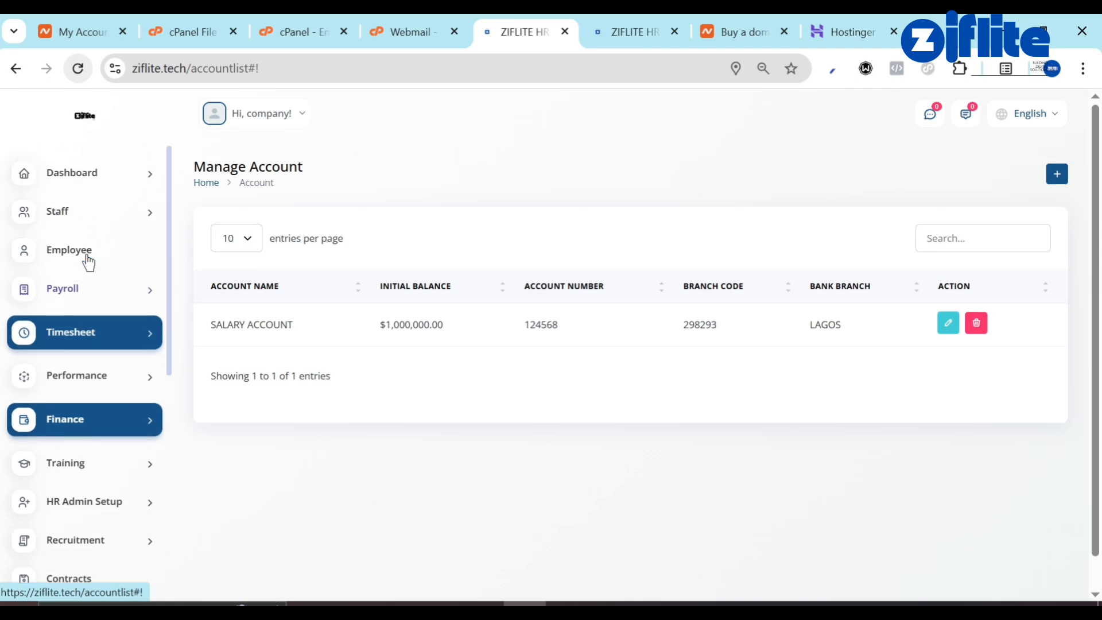
{"action": "left_click", "coordinate": [77, 263]}
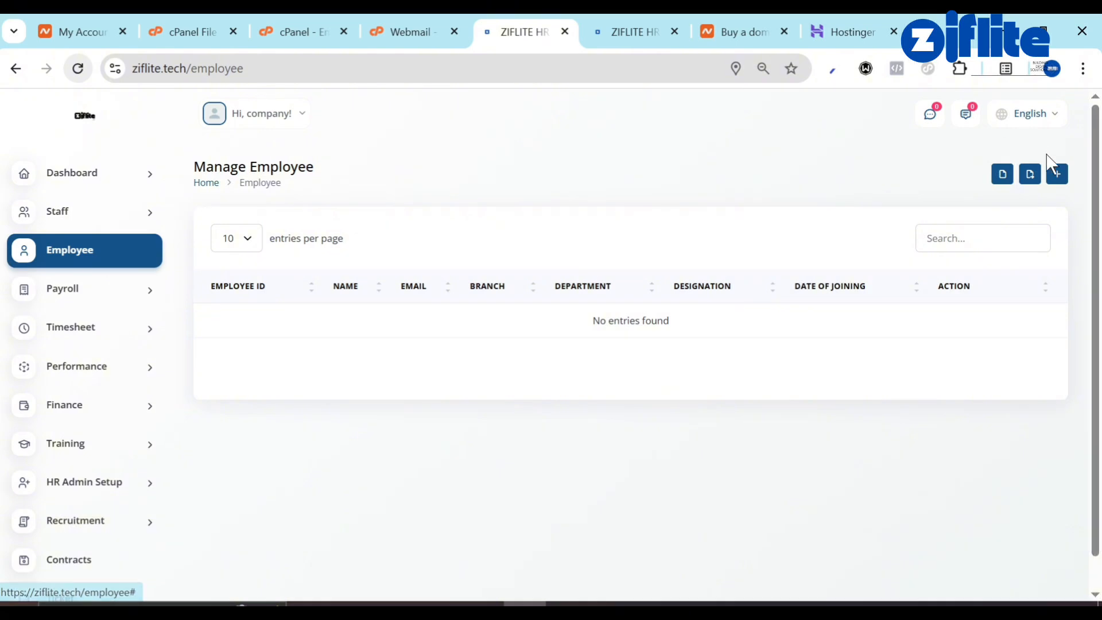
Start a new employee and enter the employee's name and saved phone number.
{"action": "left_click", "coordinate": [1056, 177]}
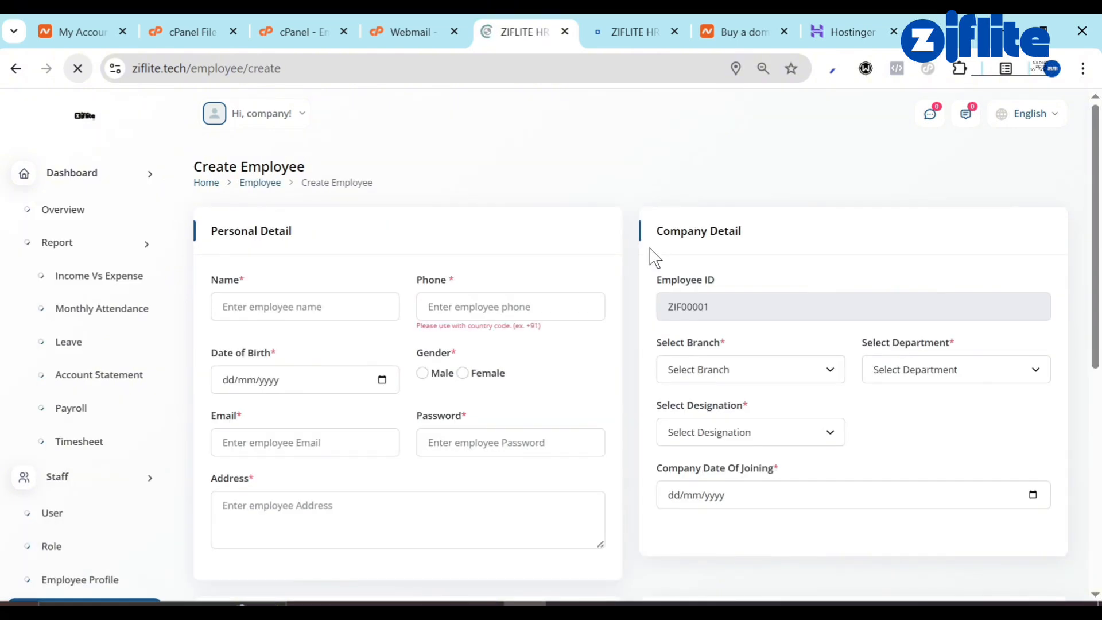
{"action": "left_click", "coordinate": [324, 309]}
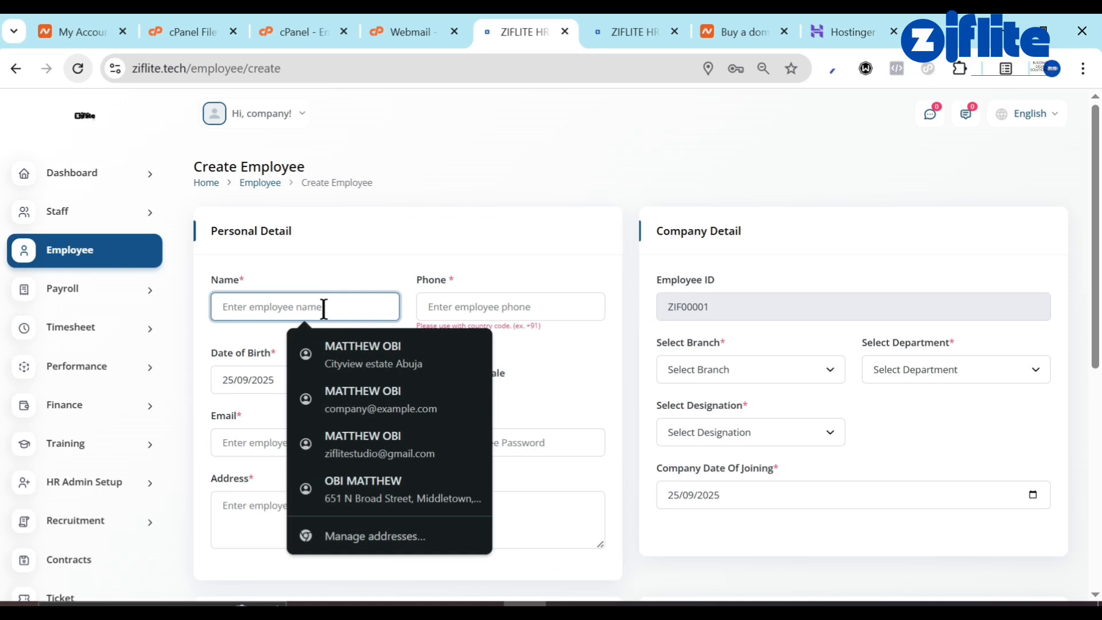
{"action": "left_click", "coordinate": [362, 353]}
{"action": "left_click", "coordinate": [441, 313]}
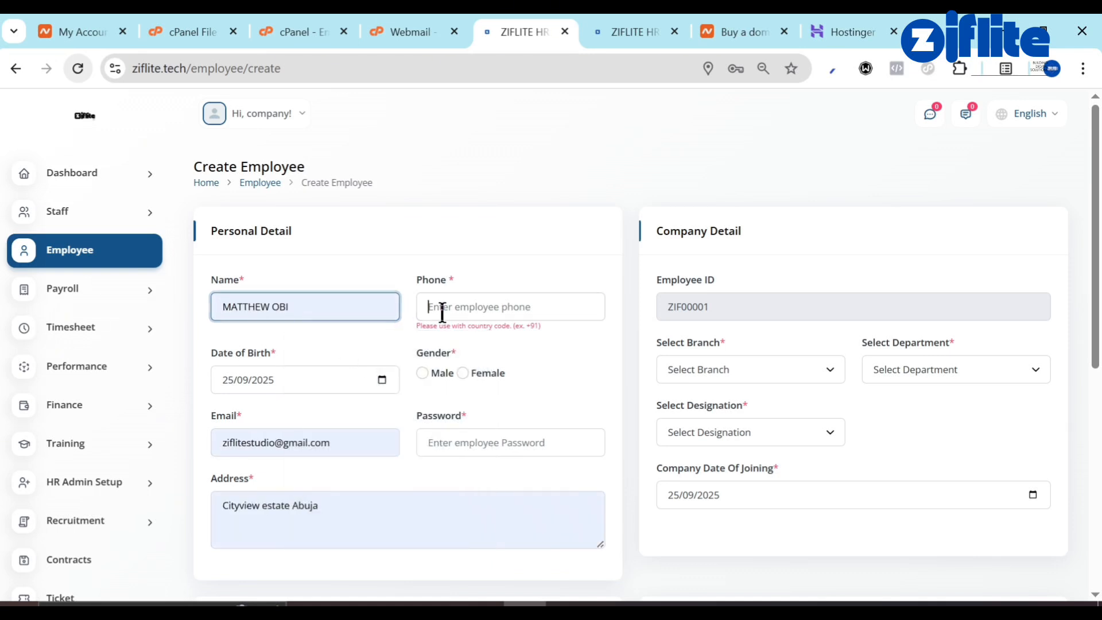
{"action": "triple_click", "coordinate": [295, 304]}
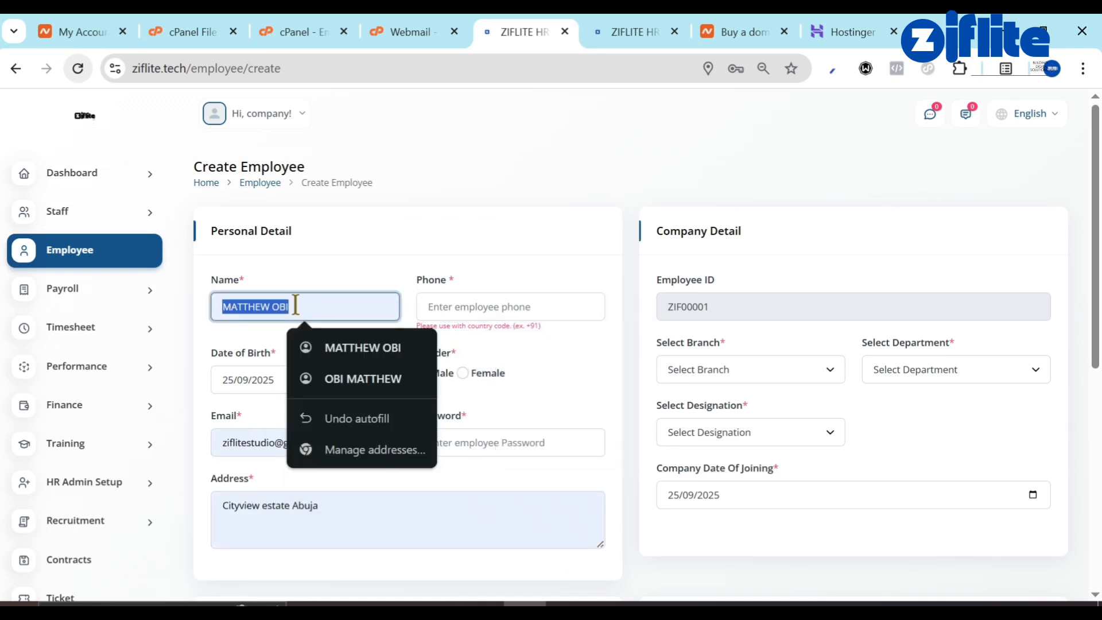
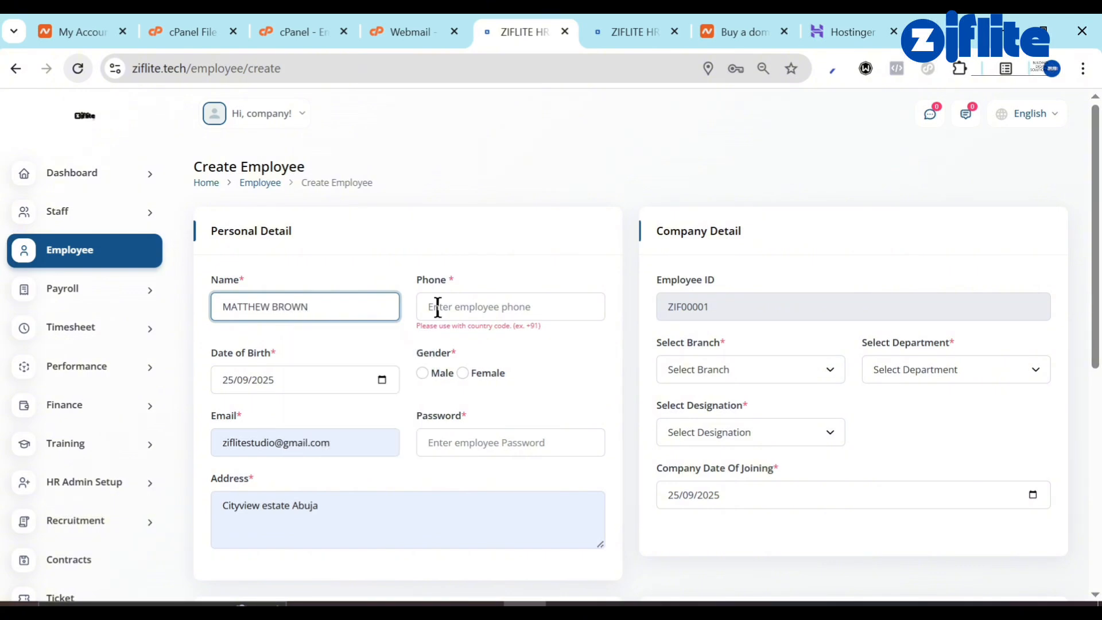
{"action": "left_click", "coordinate": [437, 307]}
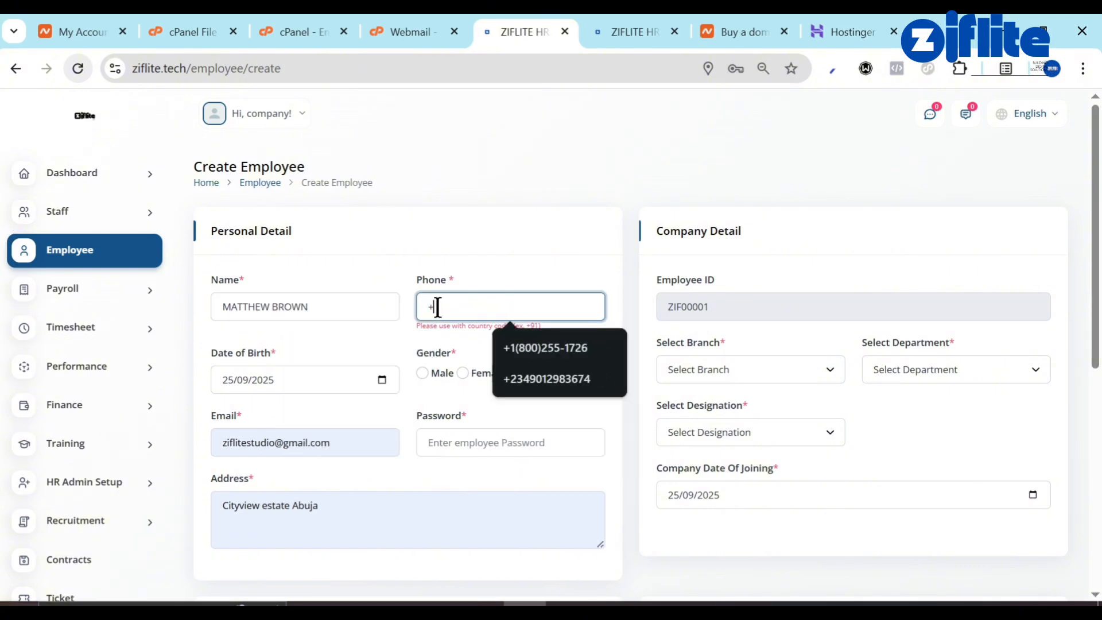
{"action": "left_click", "coordinate": [530, 350]}
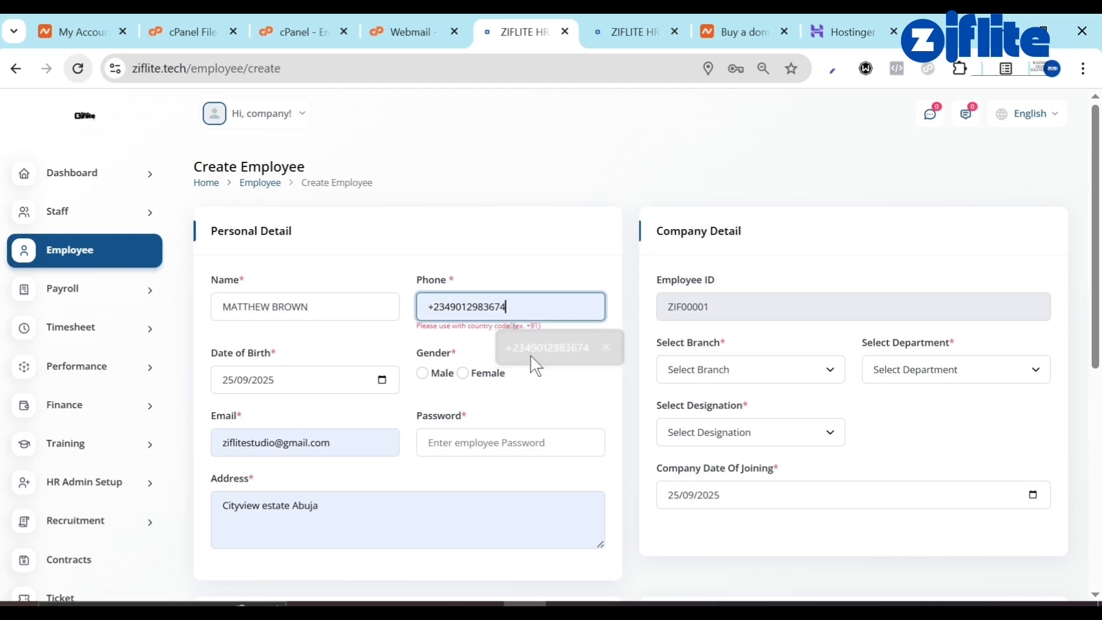
Set the employee's gender to Male and choose a date of birth.
{"action": "left_click", "coordinate": [422, 374]}
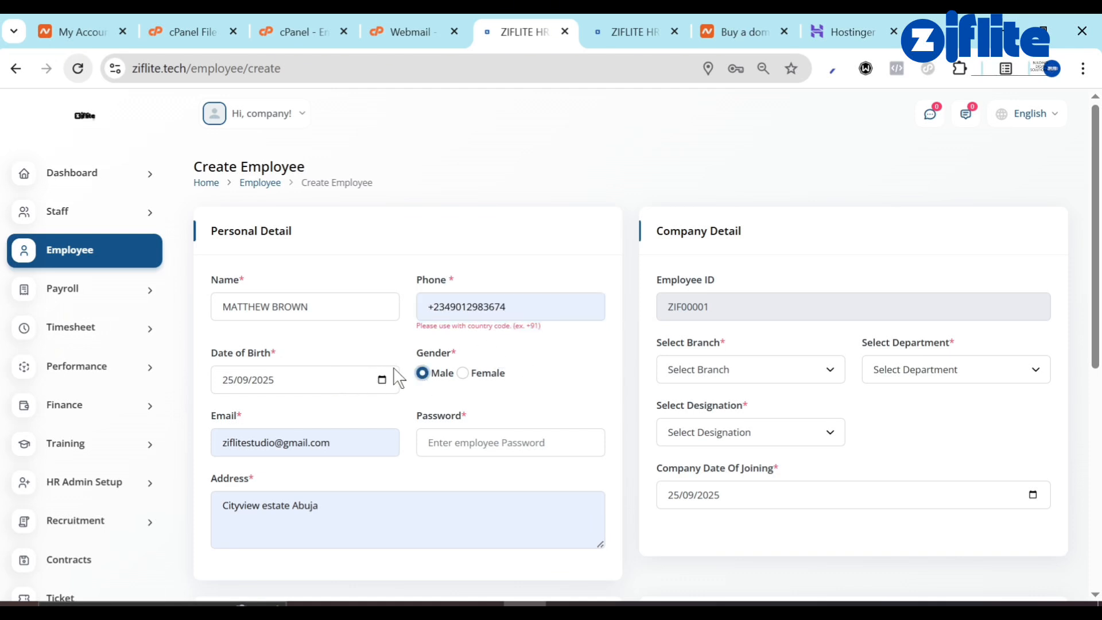
{"action": "left_click", "coordinate": [382, 381]}
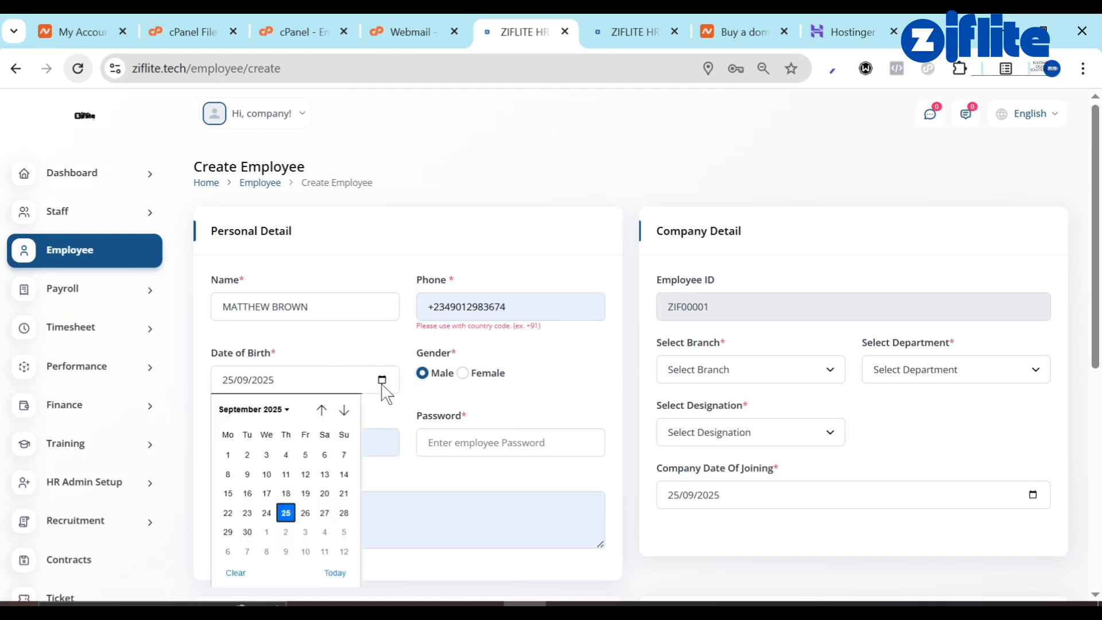
{"action": "left_click", "coordinate": [277, 408]}
{"action": "scroll", "coordinate": [292, 454], "scroll_direction": "up", "scroll_amount": 8}
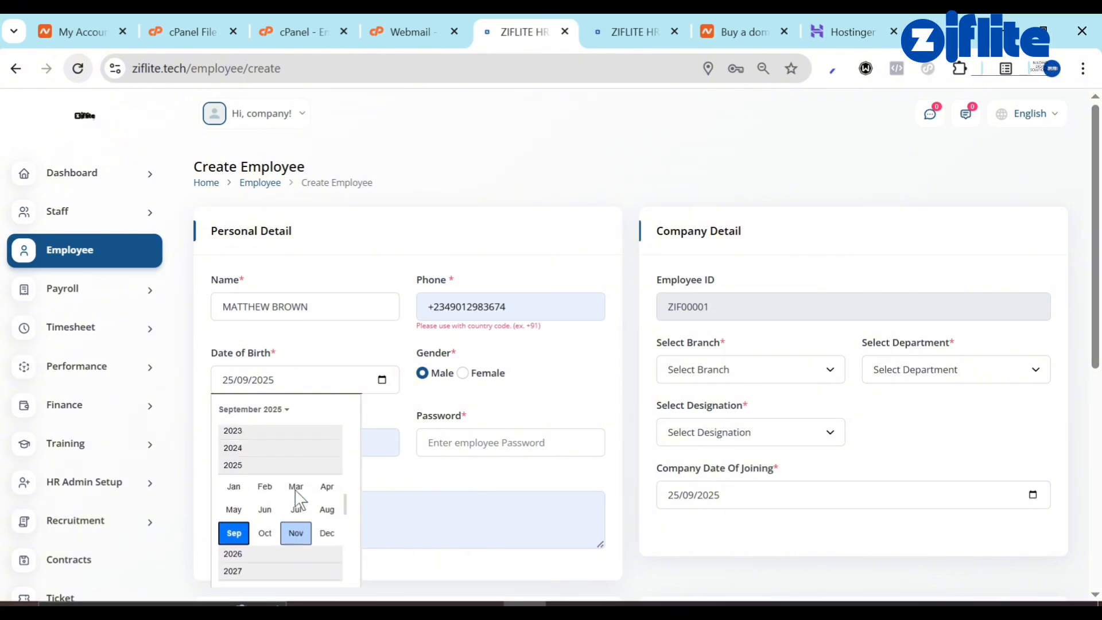
{"action": "scroll", "coordinate": [294, 487], "scroll_direction": "up", "scroll_amount": 3}
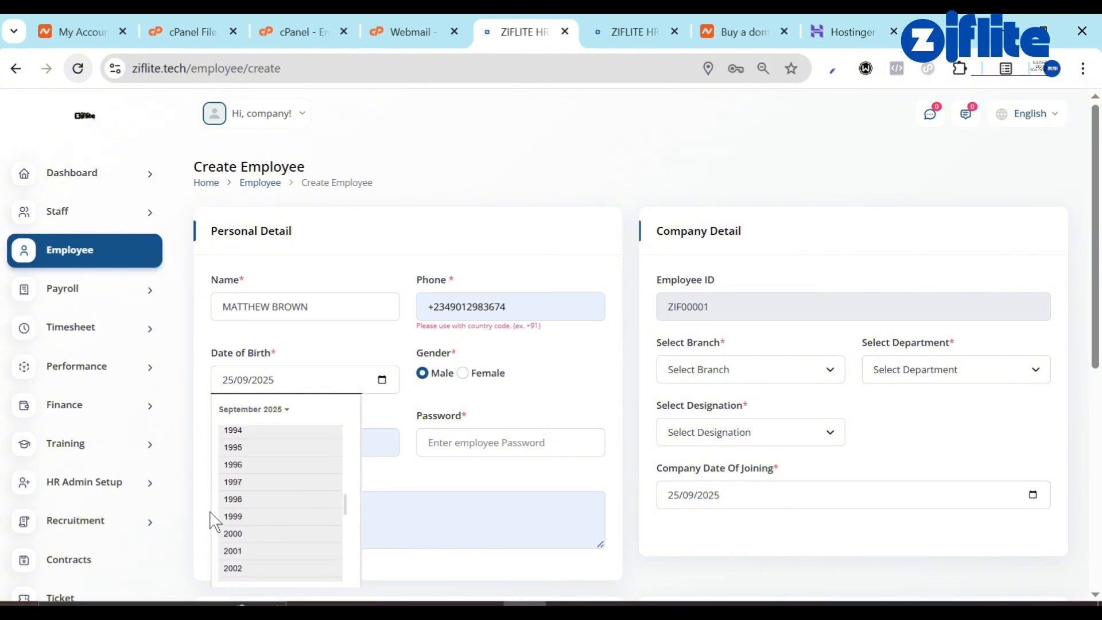
{"action": "left_click", "coordinate": [240, 515]}
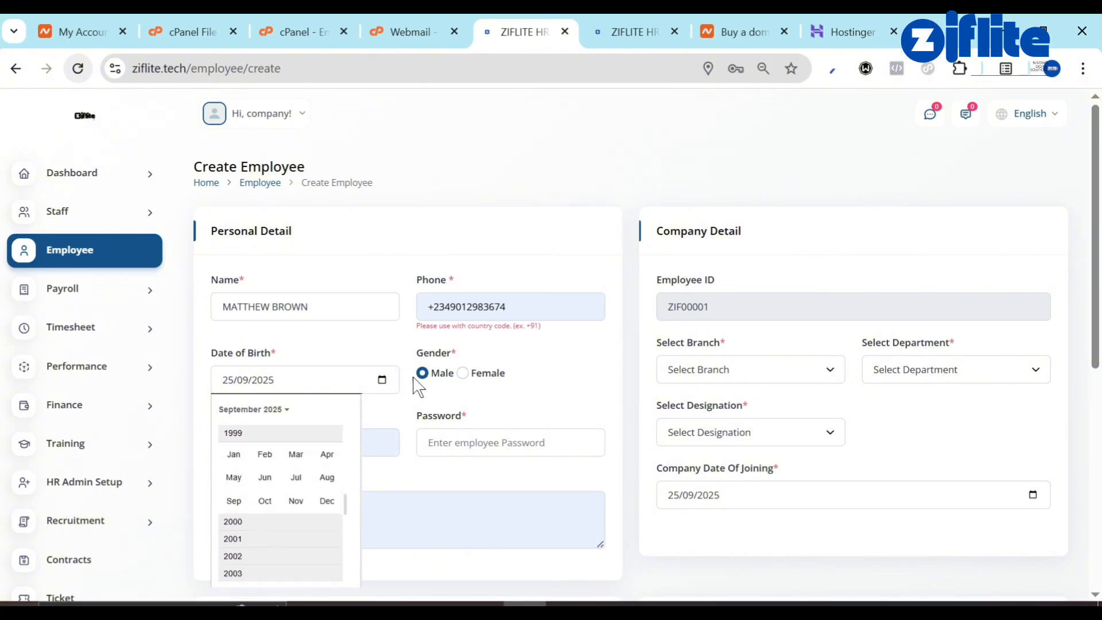
{"action": "left_click", "coordinate": [518, 403]}
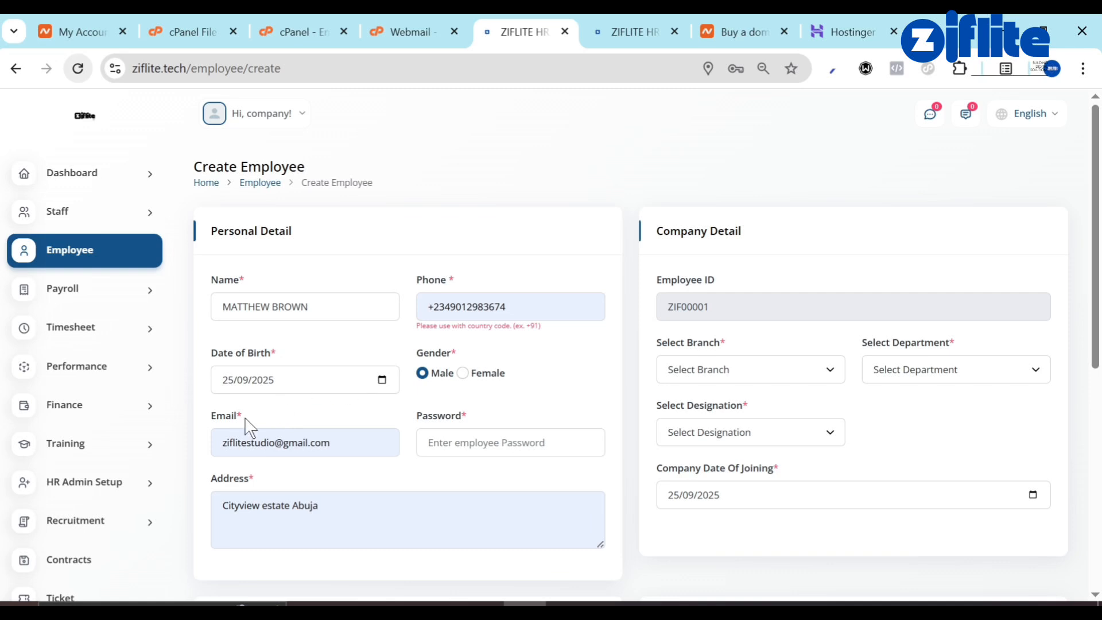
Fill in the employee's e-mail, a login password and the address.
{"action": "left_click", "coordinate": [339, 434]}
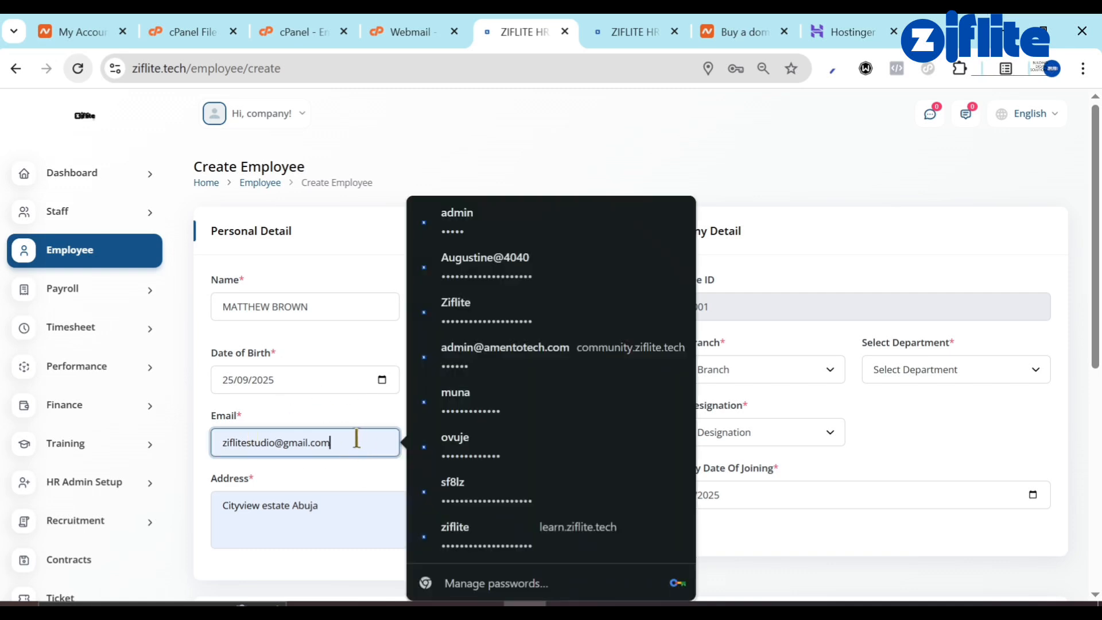
{"action": "key", "text": "ctrl+a"}
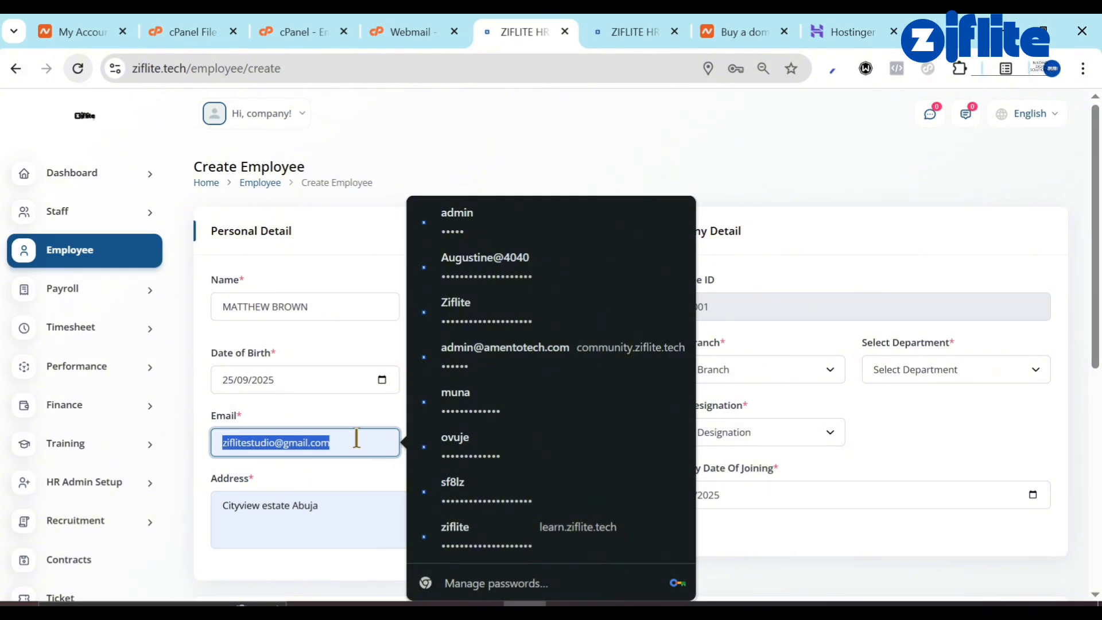
{"action": "left_click", "coordinate": [331, 475]}
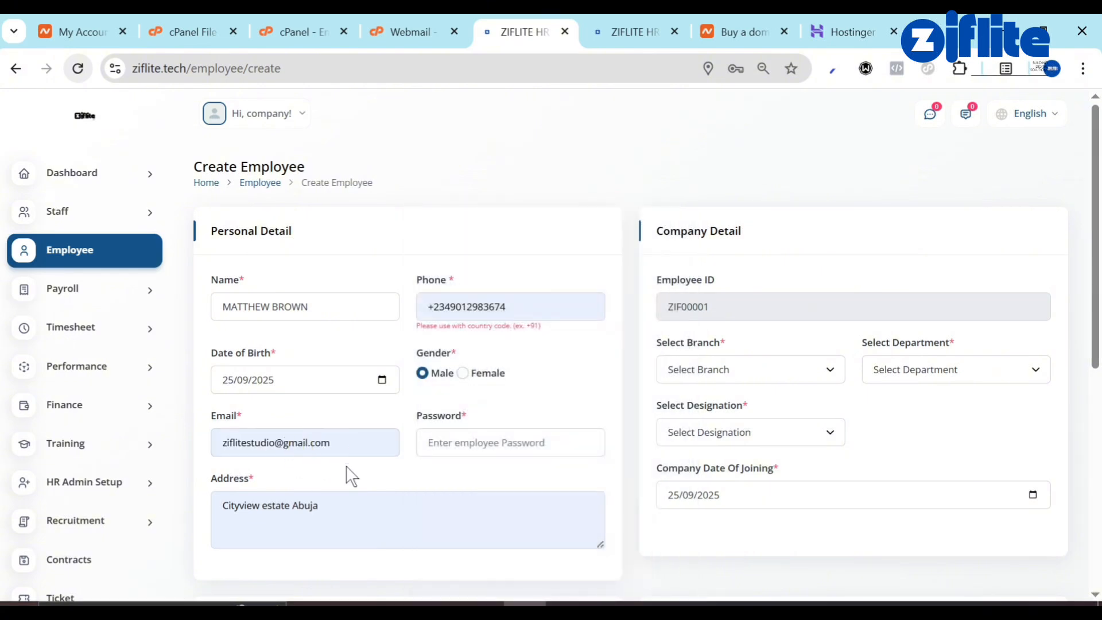
{"action": "left_click", "coordinate": [469, 439]}
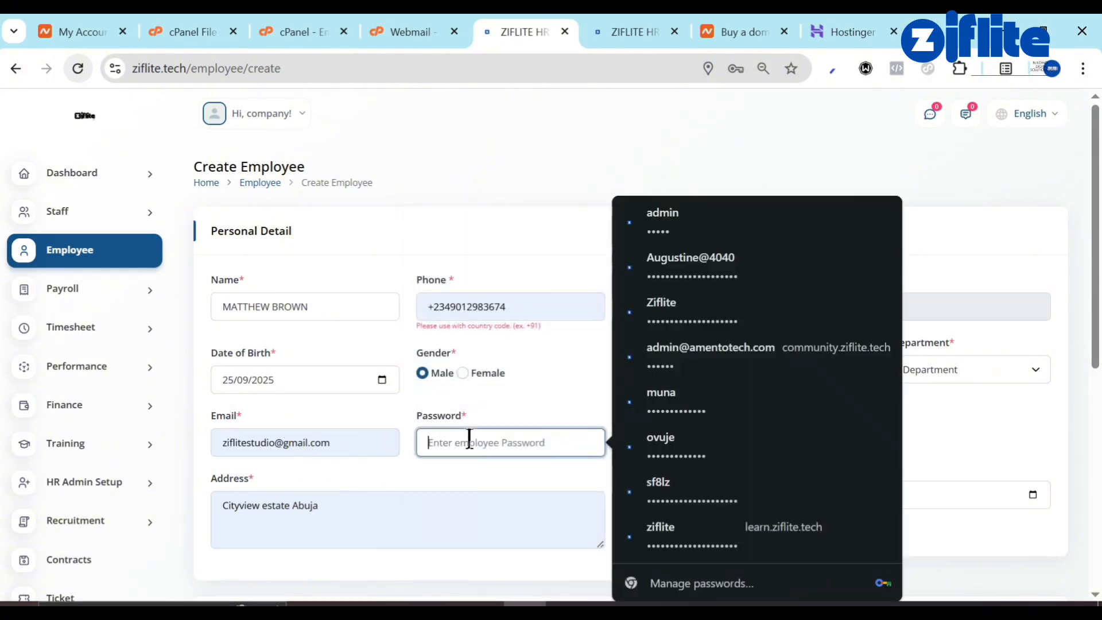
{"action": "type", "text": "•••••"}
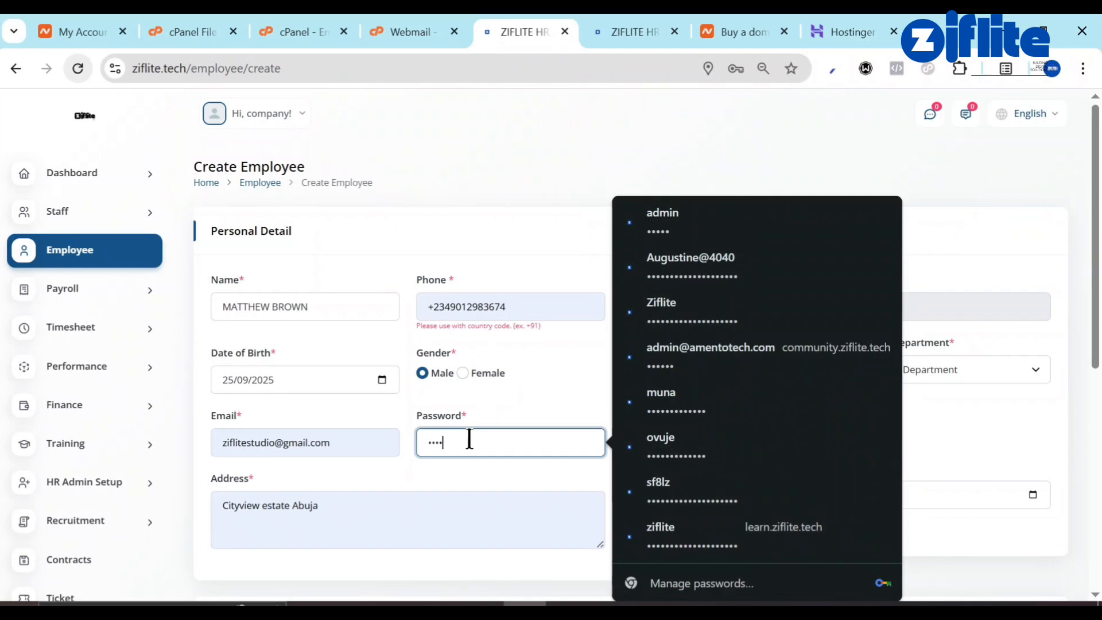
{"action": "left_click", "coordinate": [414, 503]}
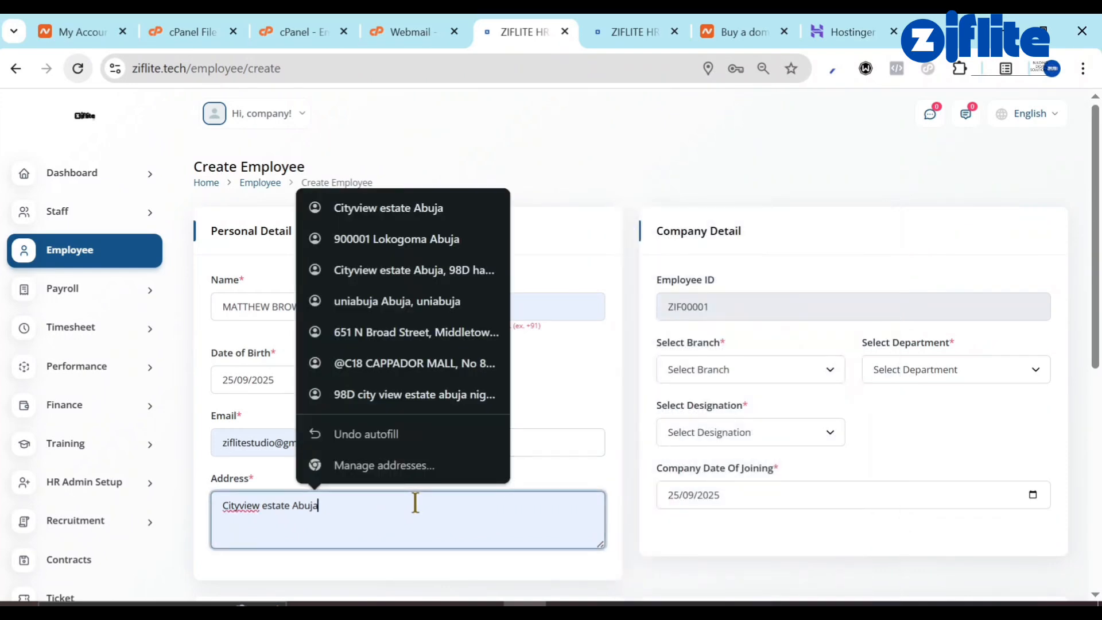
{"action": "left_click", "coordinate": [715, 320]}
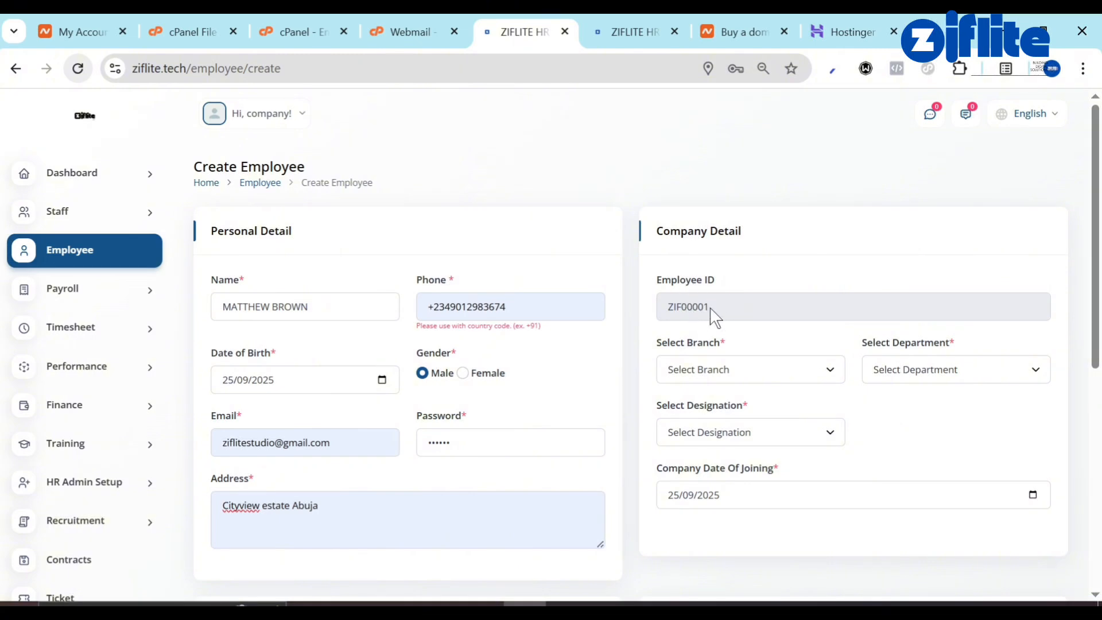
Set branch ABUJA NIGERIA, department IT AND TECH and designation IT Manager.
{"action": "left_click", "coordinate": [745, 365]}
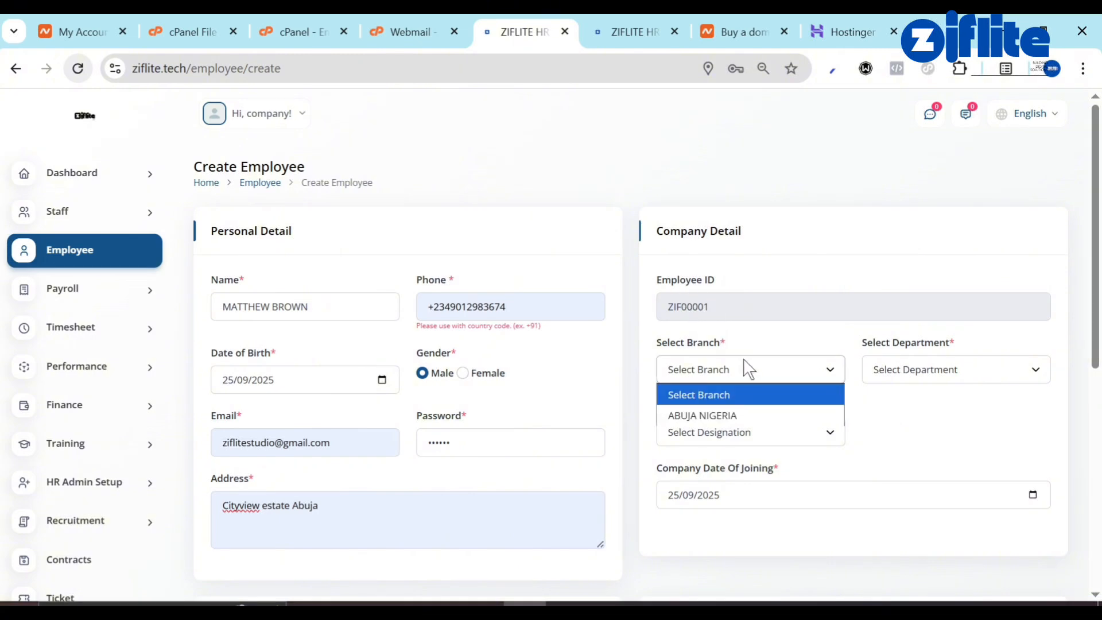
{"action": "left_click", "coordinate": [744, 415]}
{"action": "left_click", "coordinate": [891, 379]}
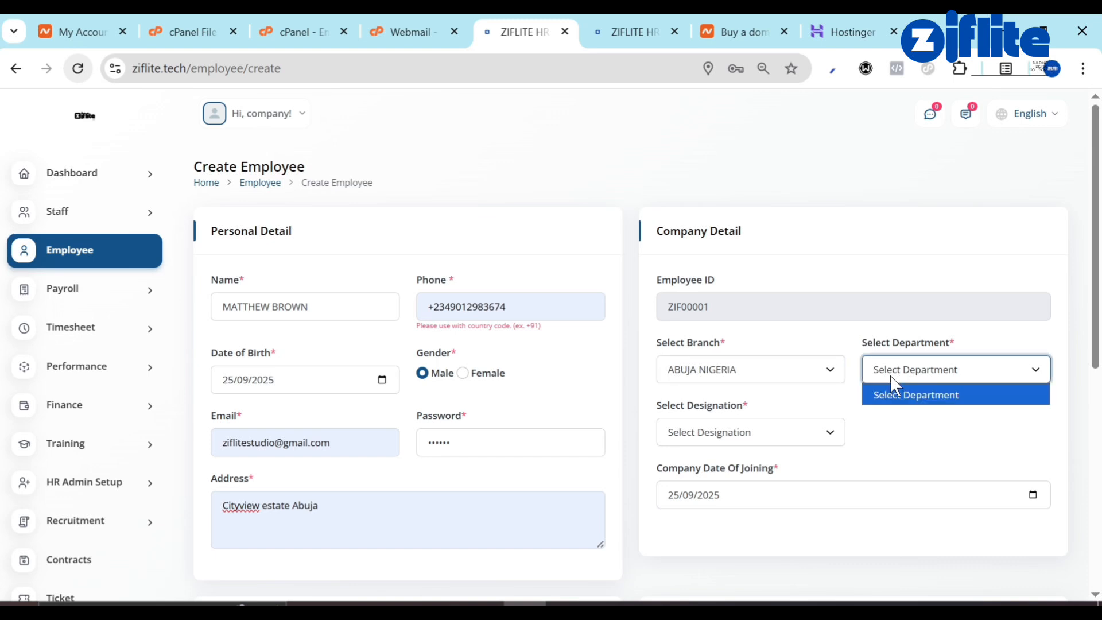
{"action": "left_click", "coordinate": [925, 417]}
{"action": "left_click", "coordinate": [822, 443]}
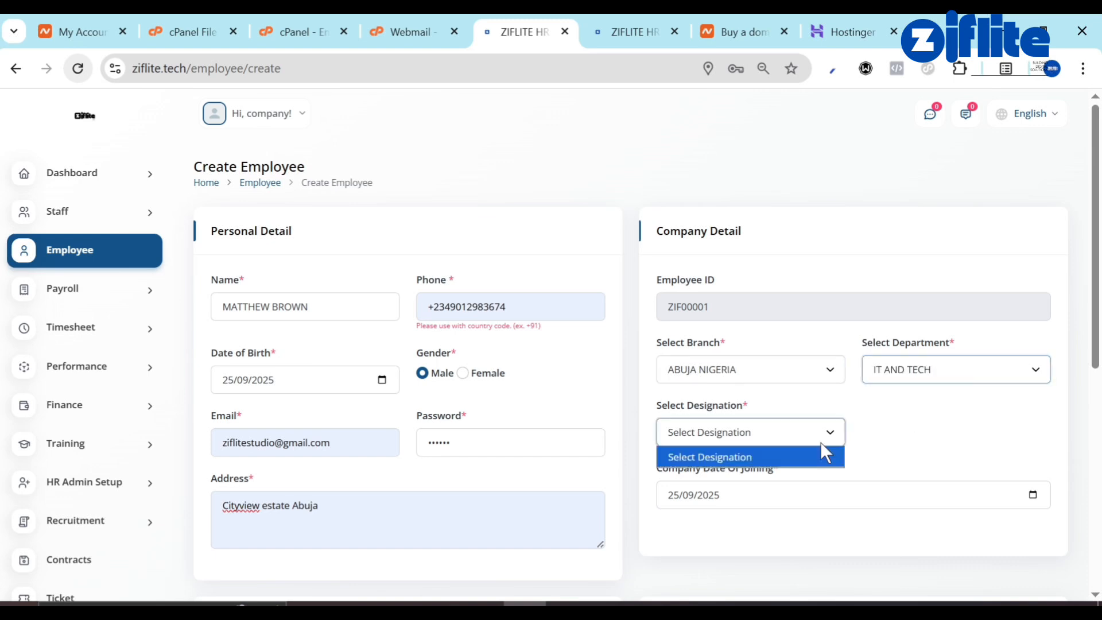
{"action": "left_click", "coordinate": [786, 438]}
{"action": "left_click", "coordinate": [786, 438]}
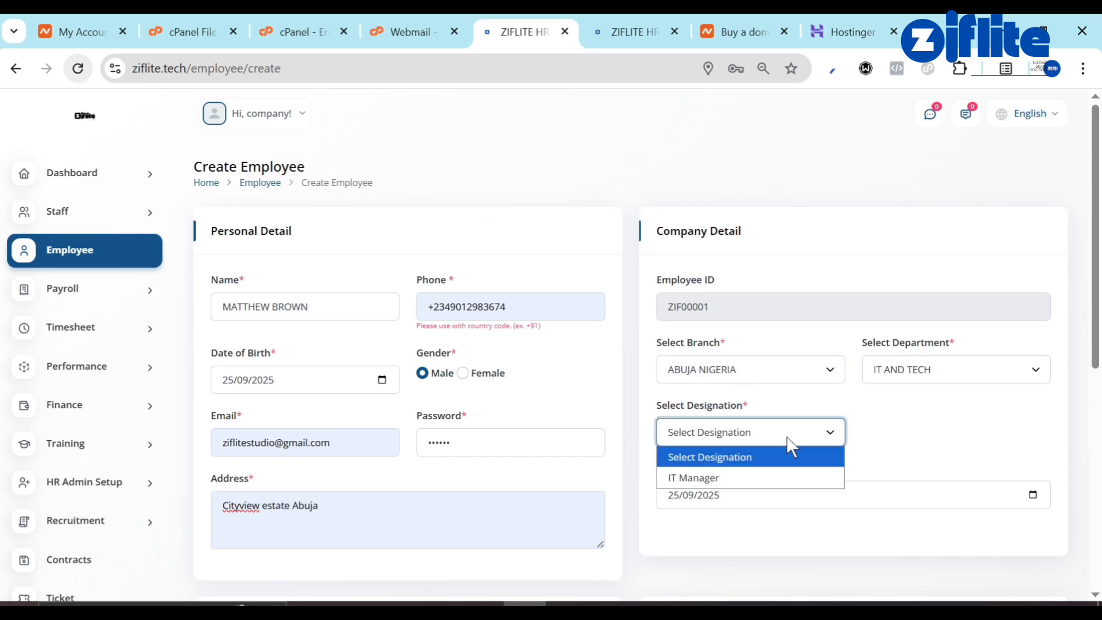
{"action": "left_click", "coordinate": [753, 476]}
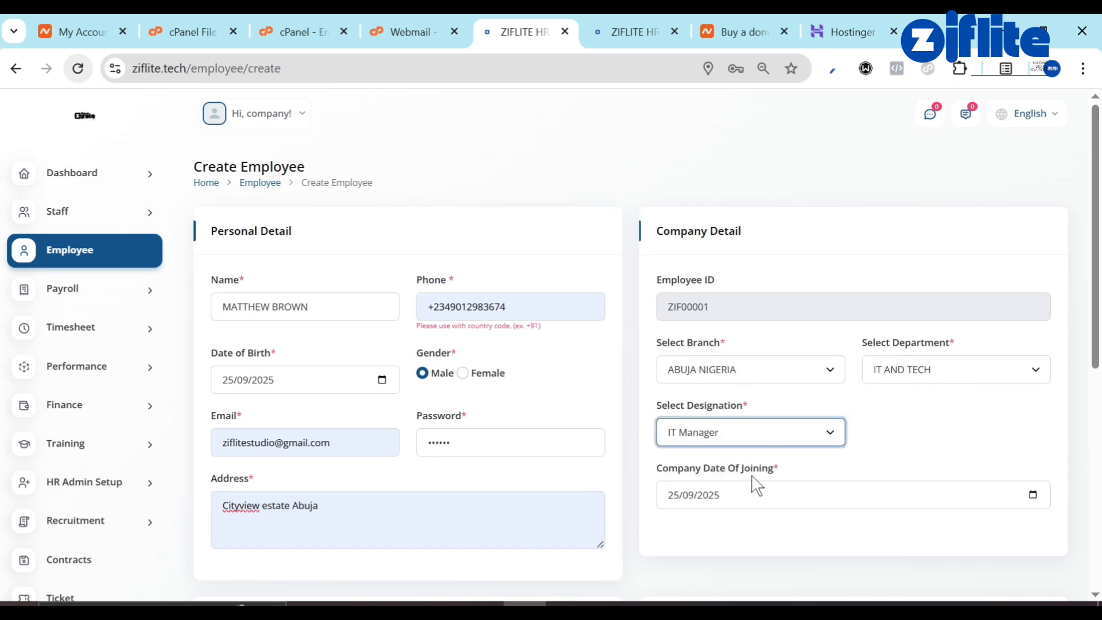
{"action": "left_click", "coordinate": [727, 493]}
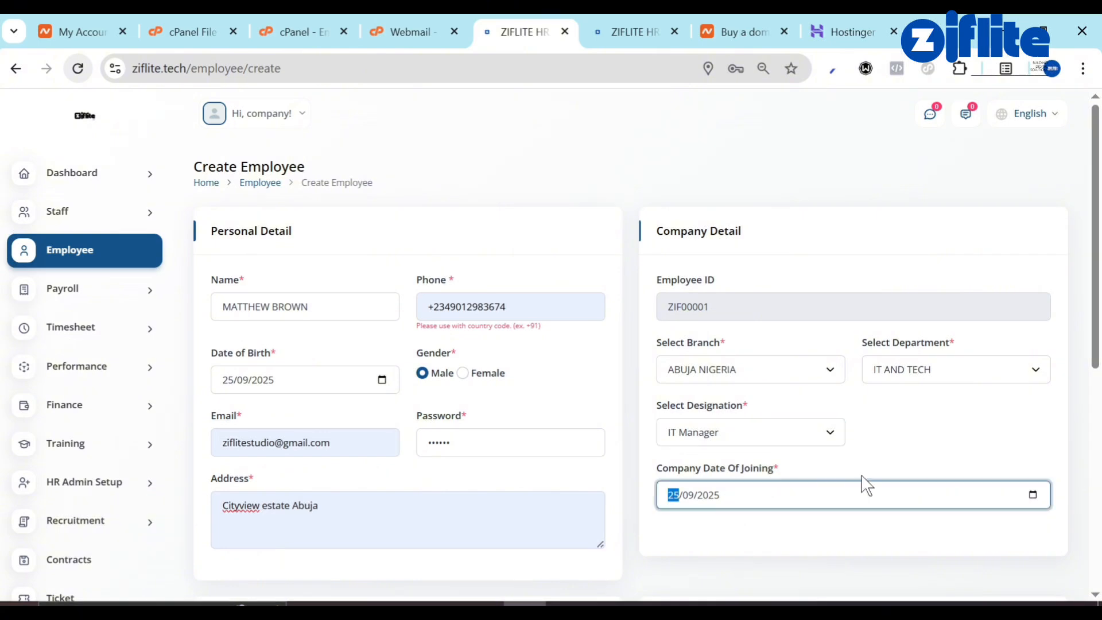
{"action": "scroll", "coordinate": [863, 484], "scroll_direction": "down", "scroll_amount": 7}
Enter the bank details with bank gtbank, save the employee, and check the other ZIFLITE tab.
{"action": "left_click", "coordinate": [745, 271]}
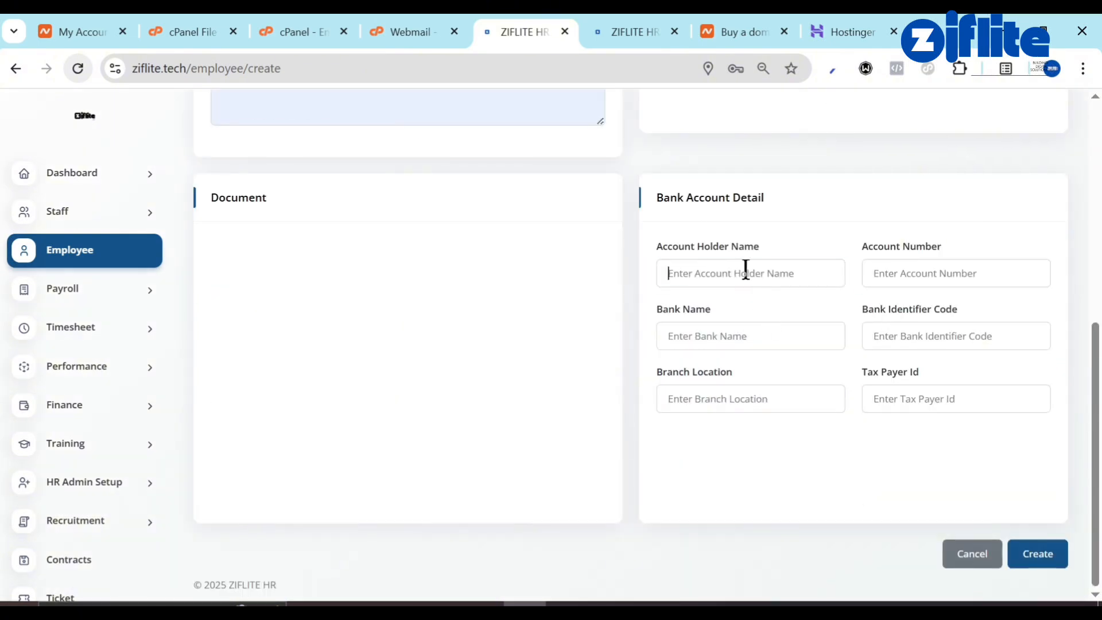
{"action": "left_click", "coordinate": [773, 315]}
{"action": "left_click", "coordinate": [888, 273]}
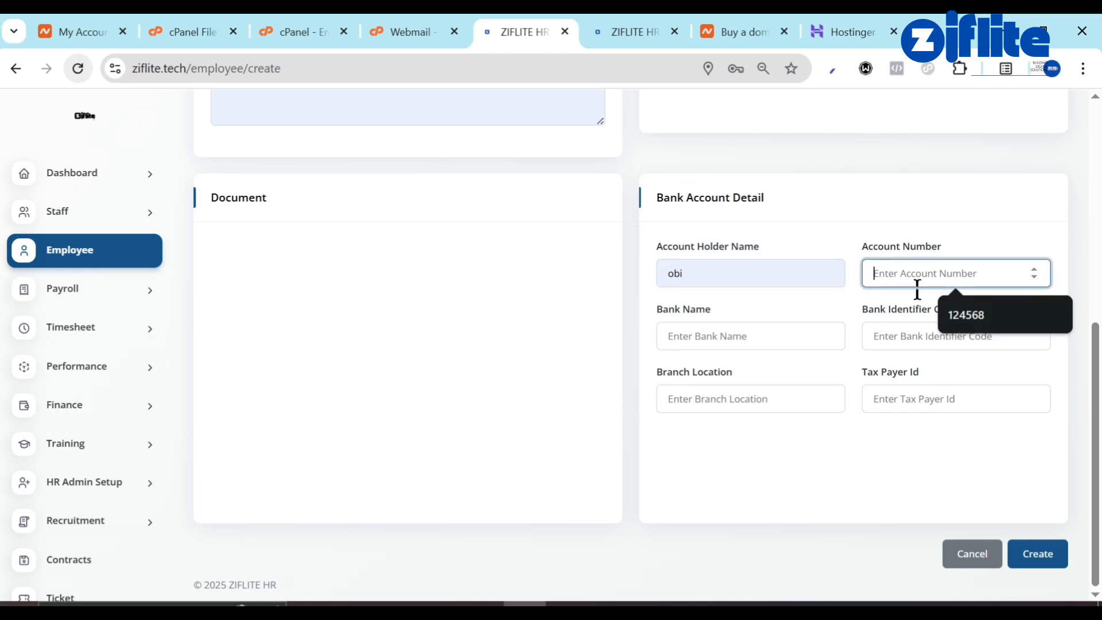
{"action": "left_click", "coordinate": [975, 311]}
{"action": "left_click", "coordinate": [721, 344]}
{"action": "left_click", "coordinate": [774, 379]}
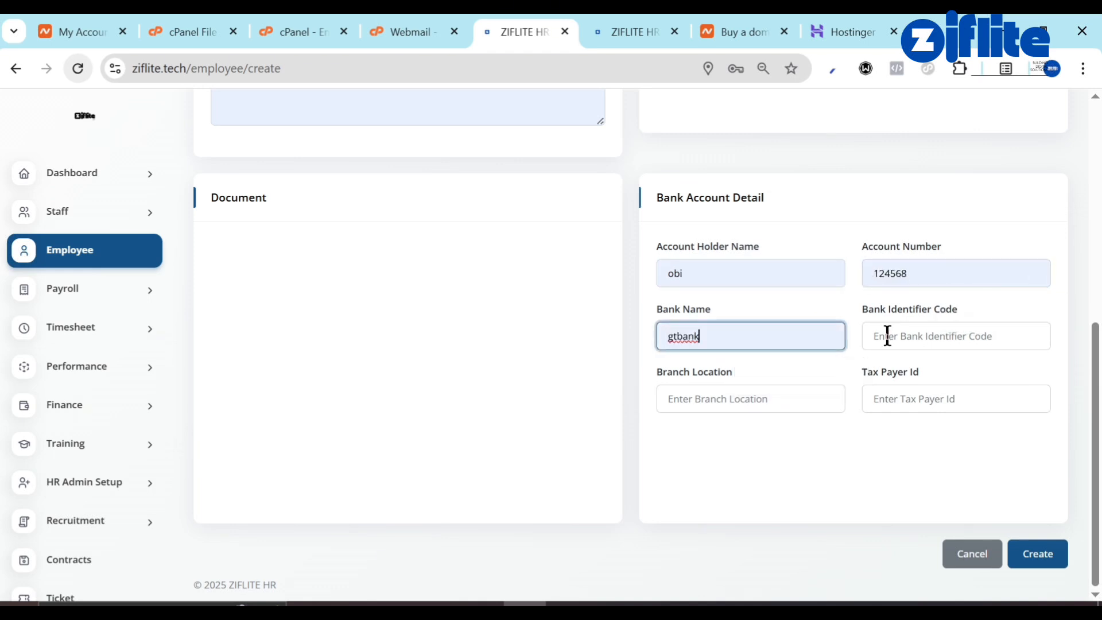
{"action": "left_click", "coordinate": [892, 335]}
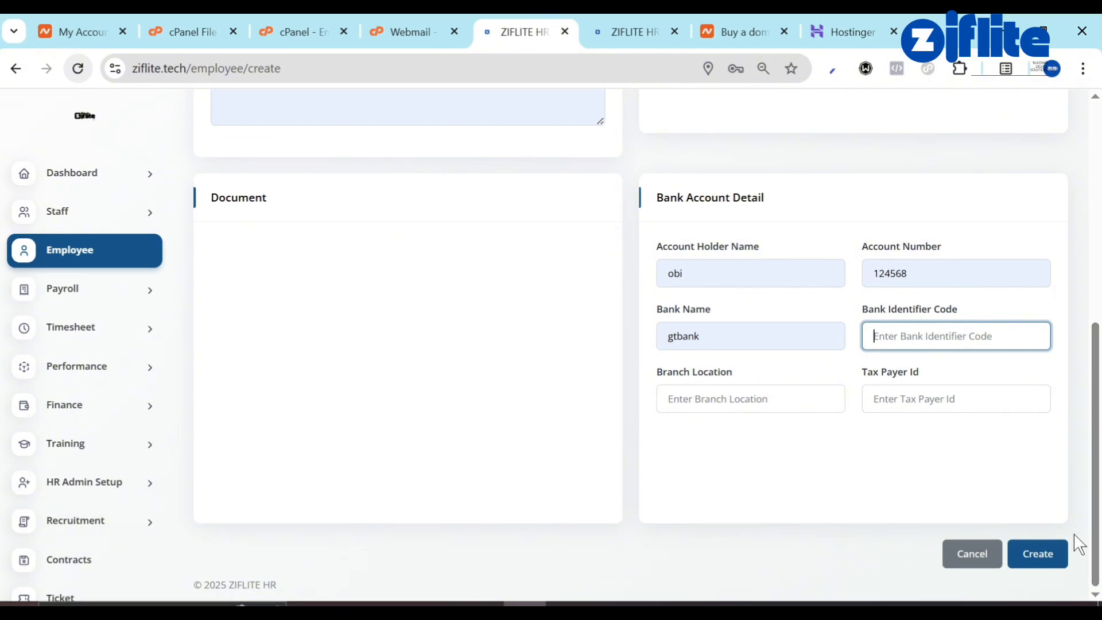
{"action": "left_click", "coordinate": [1046, 559]}
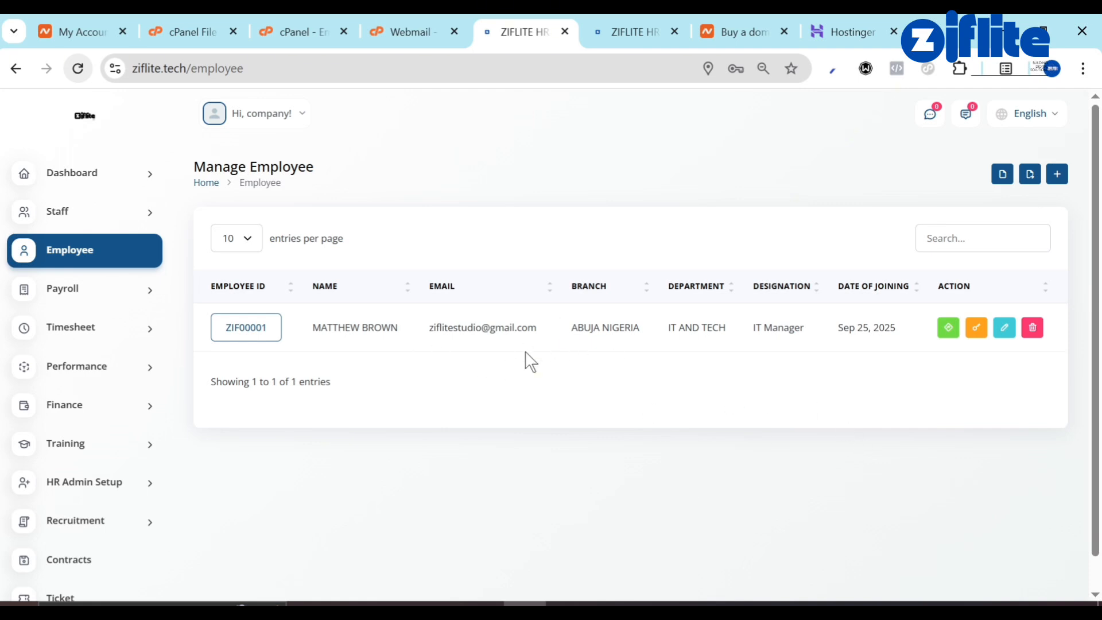
{"action": "left_click", "coordinate": [644, 21]}
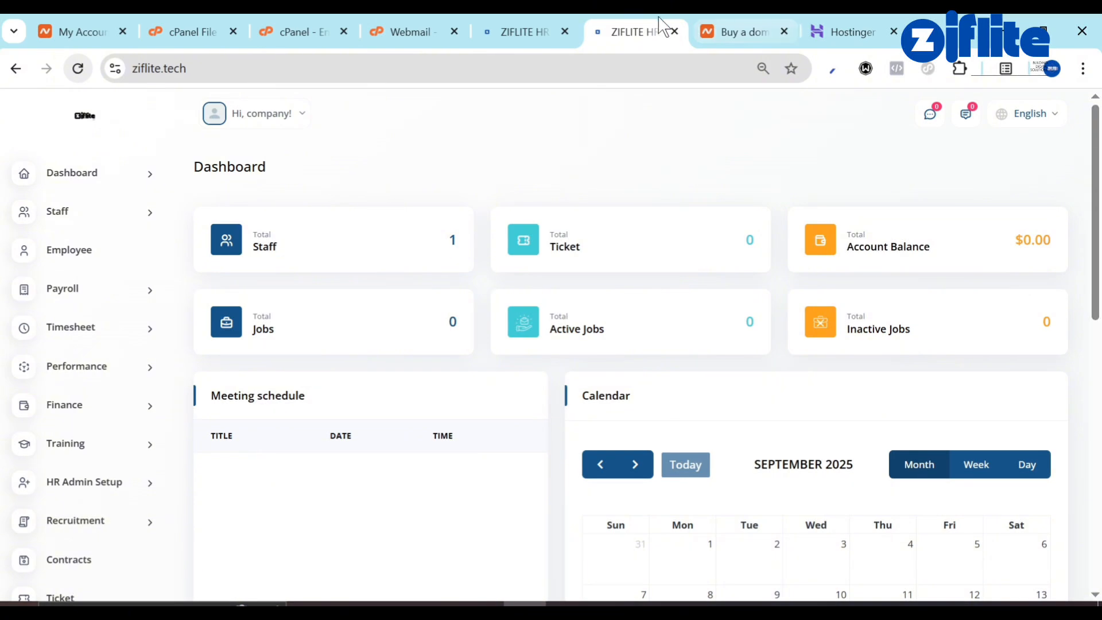
{"action": "key", "text": "ctrl+shift+Tab"}
Open Gmail in a new tab, read Ziflite HR's New Employee email, then return to ZIFLITE.
{"action": "left_click", "coordinate": [910, 30]}
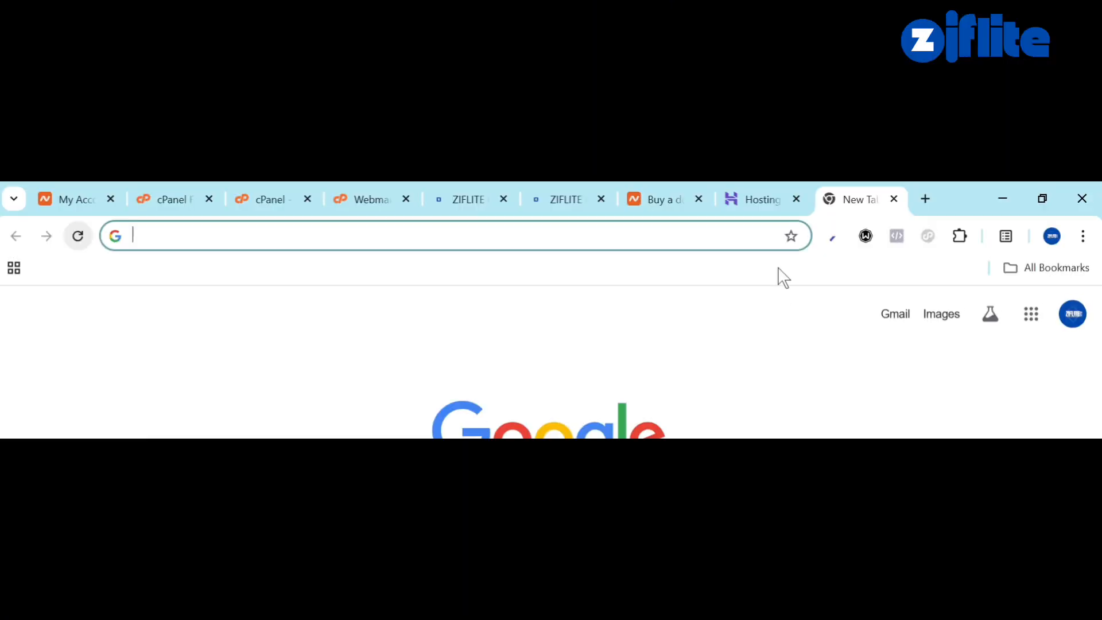
{"action": "left_click", "coordinate": [894, 316]}
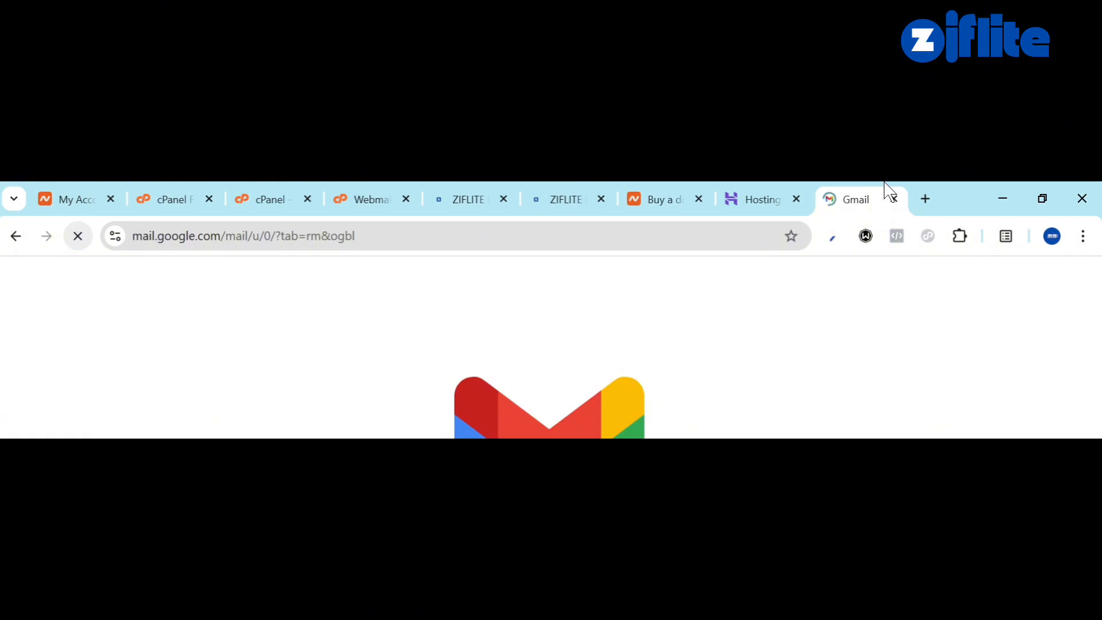
{"action": "left_click_drag", "start_coordinate": [886, 184], "coordinate": [844, 183]}
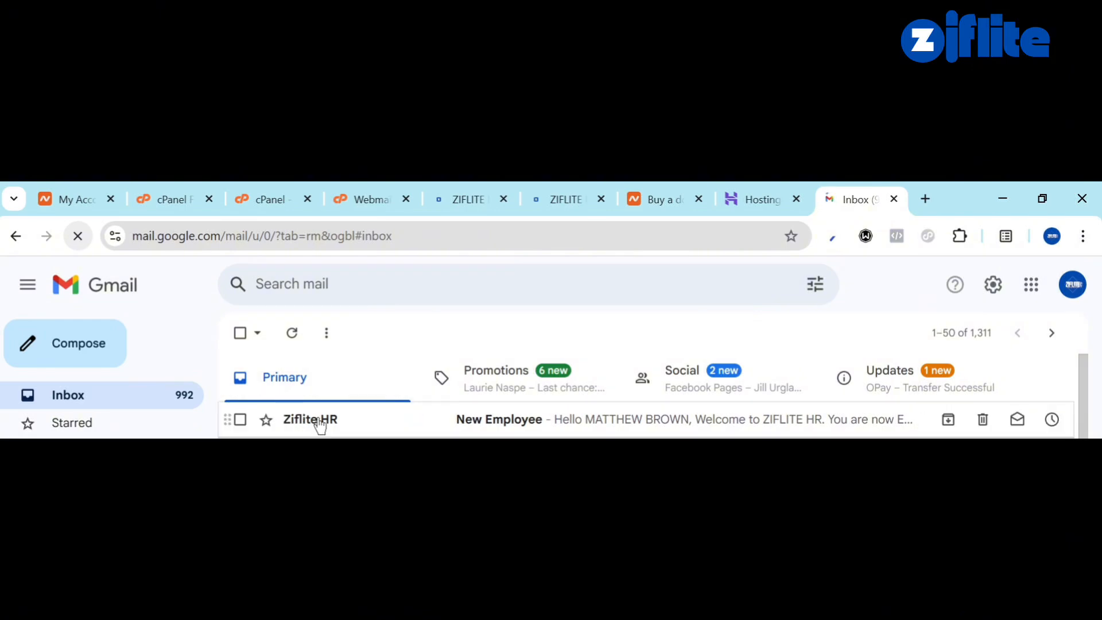
{"action": "left_click", "coordinate": [558, 417]}
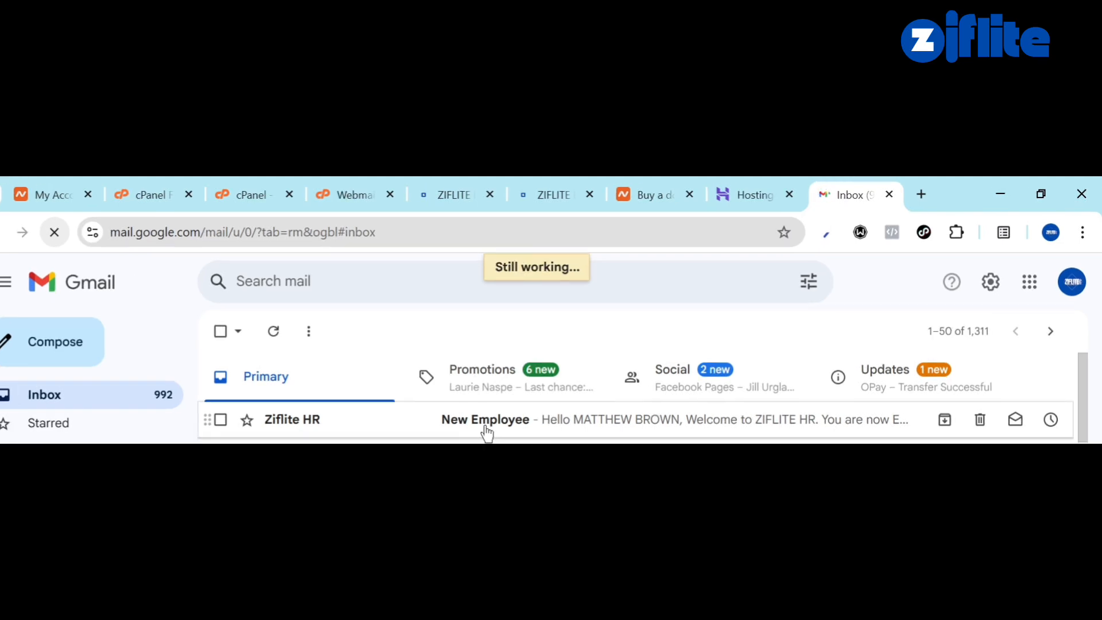
{"action": "left_click", "coordinate": [429, 188]}
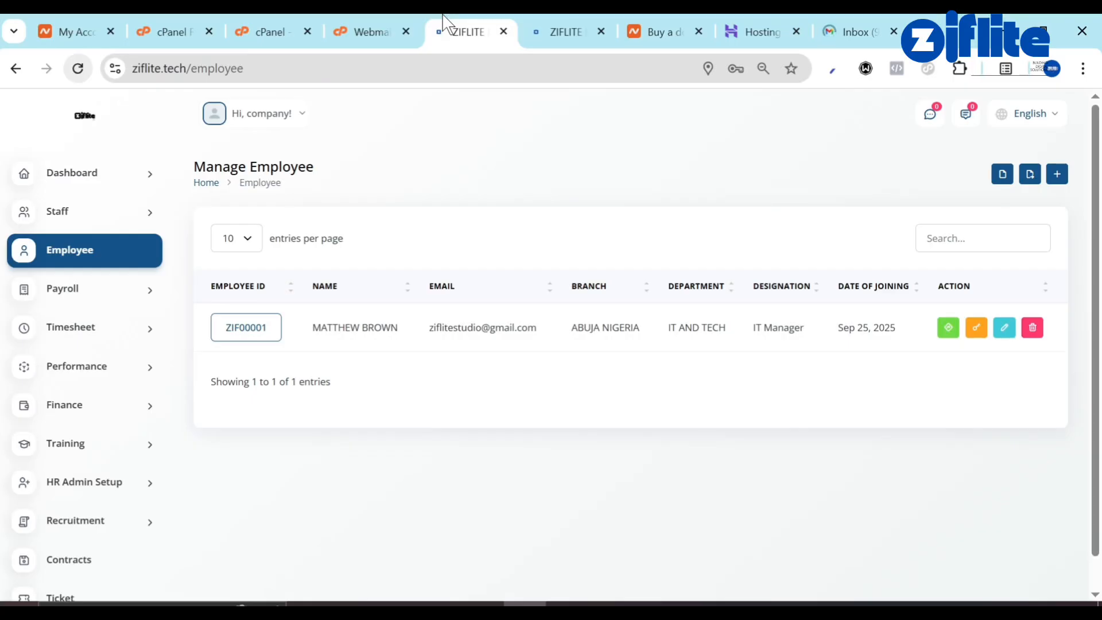
Go to Staff > User to see the hr user card.
{"action": "left_click", "coordinate": [58, 228]}
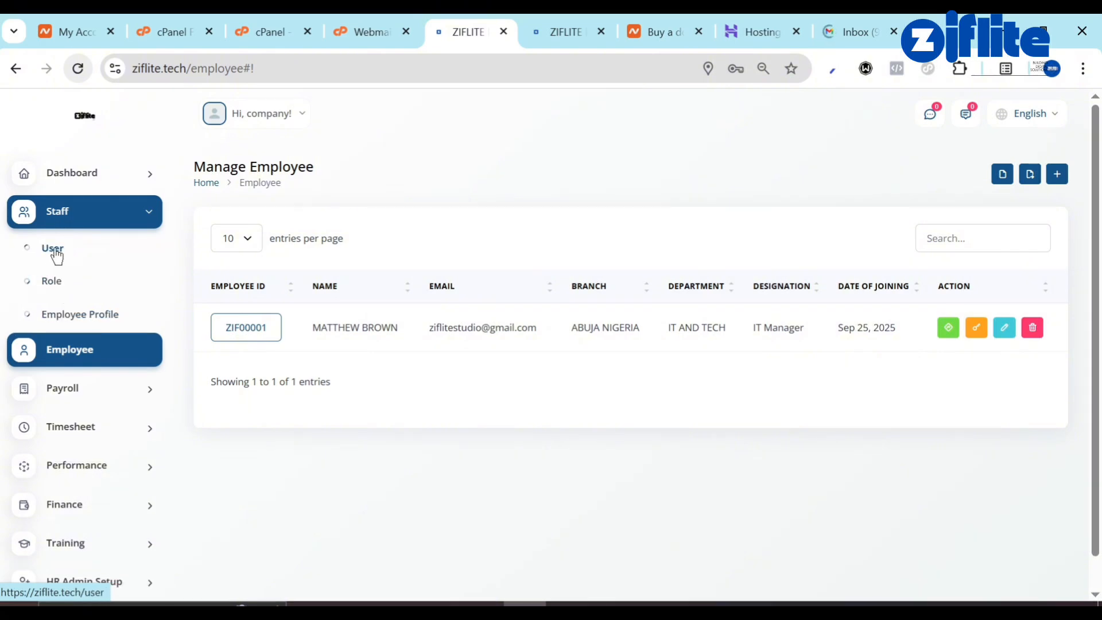
{"action": "left_click", "coordinate": [56, 253]}
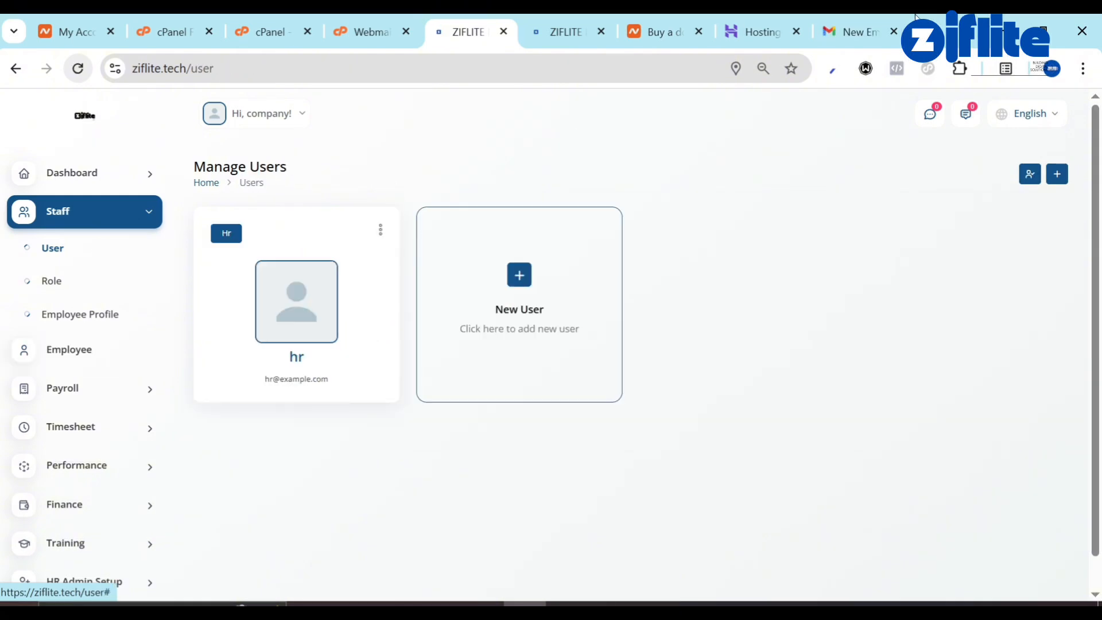
Read the Ziflite HR welcome email with the new employee's login details and site link.
{"action": "left_click", "coordinate": [860, 25]}
{"action": "scroll", "coordinate": [565, 486], "scroll_direction": "down", "scroll_amount": 5}
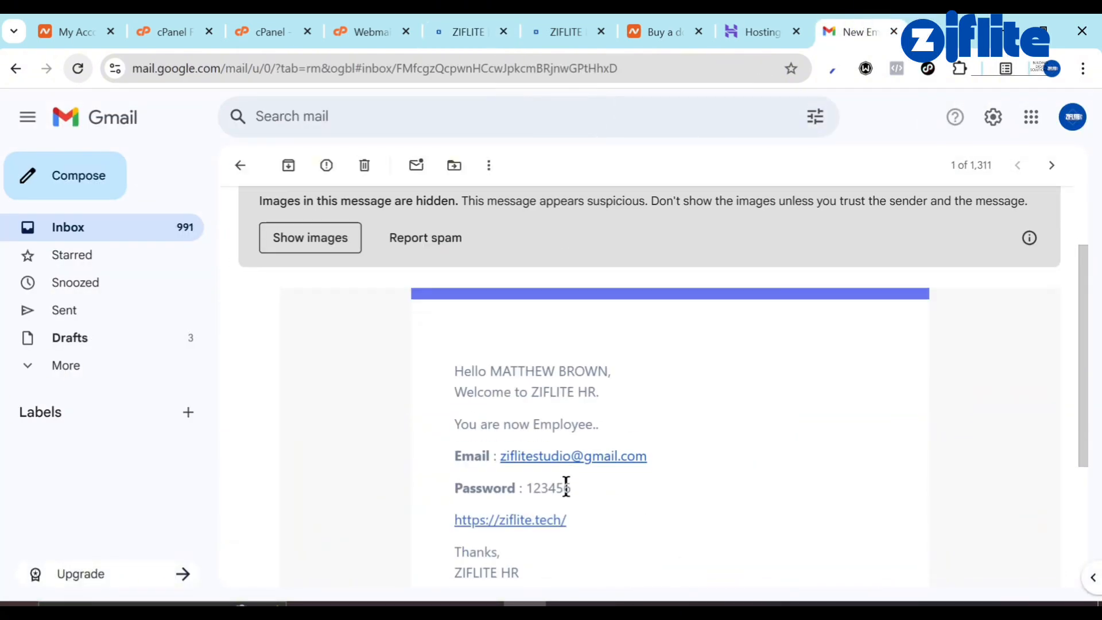
{"action": "scroll", "coordinate": [566, 487], "scroll_direction": "up", "scroll_amount": 3}
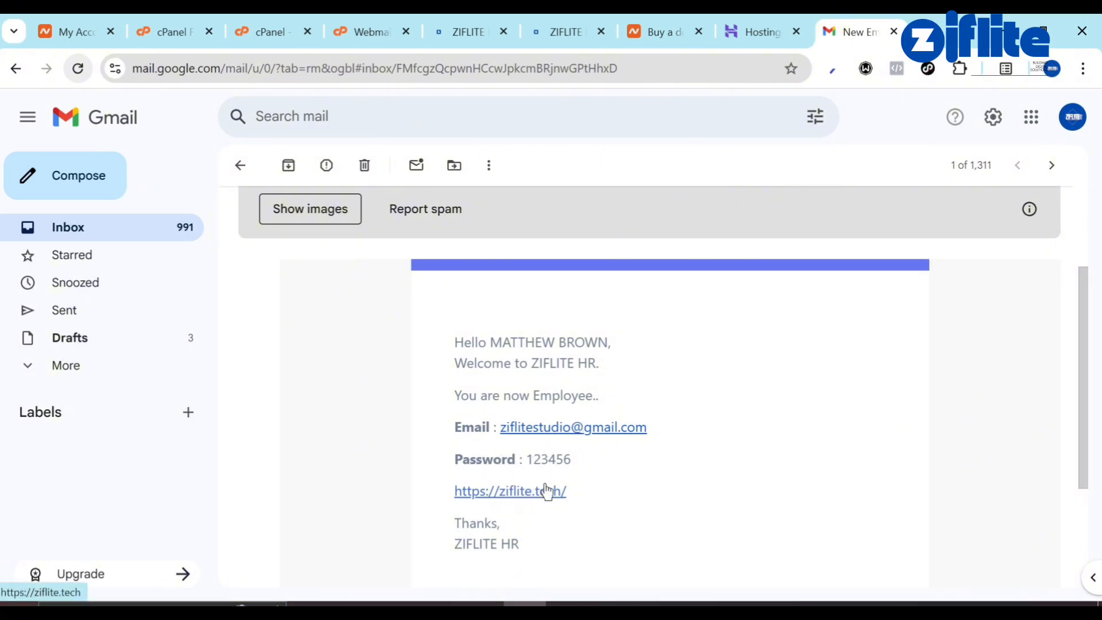
View the hr user's picture, check New User's role options, then close the form unsaved.
{"action": "left_click", "coordinate": [487, 22]}
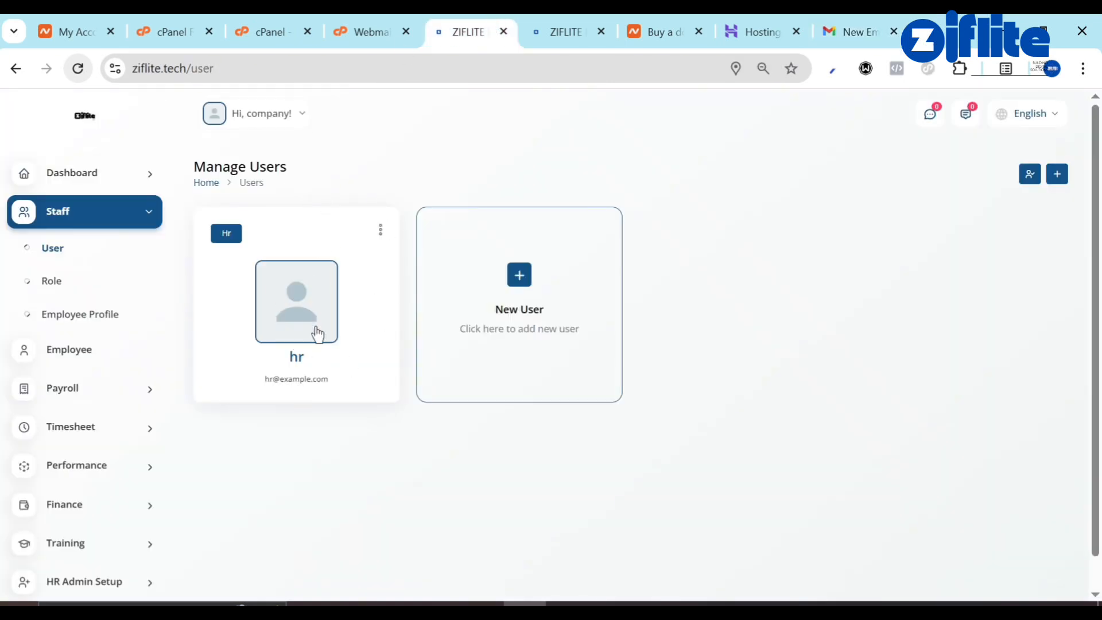
{"action": "left_click", "coordinate": [299, 324]}
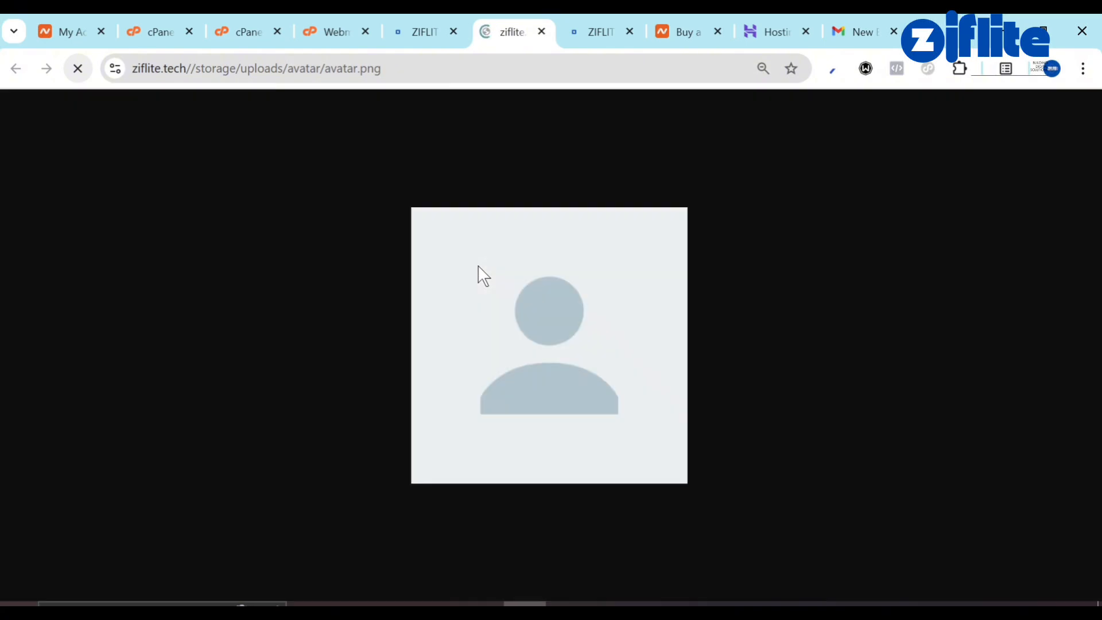
{"action": "left_click", "coordinate": [542, 32]}
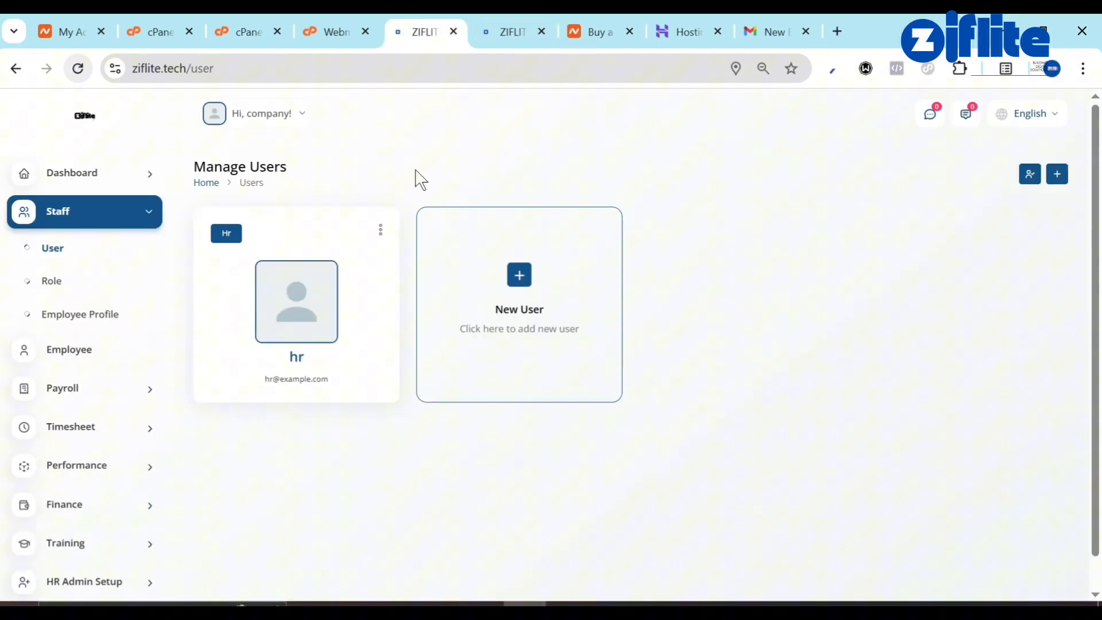
{"action": "left_click", "coordinate": [380, 228]}
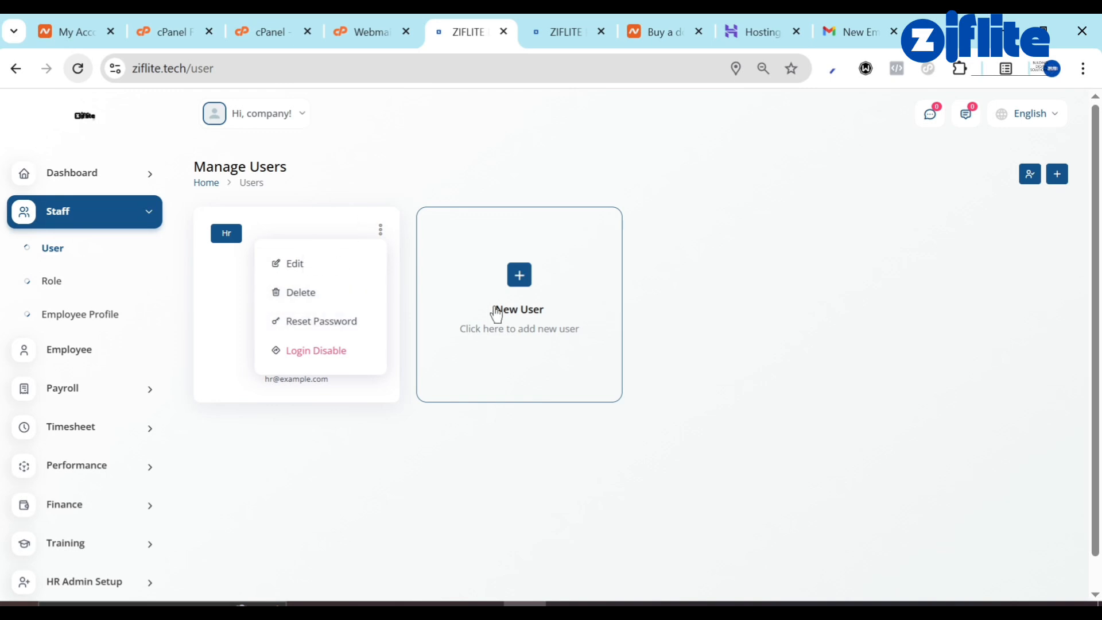
{"action": "left_click", "coordinate": [510, 281]}
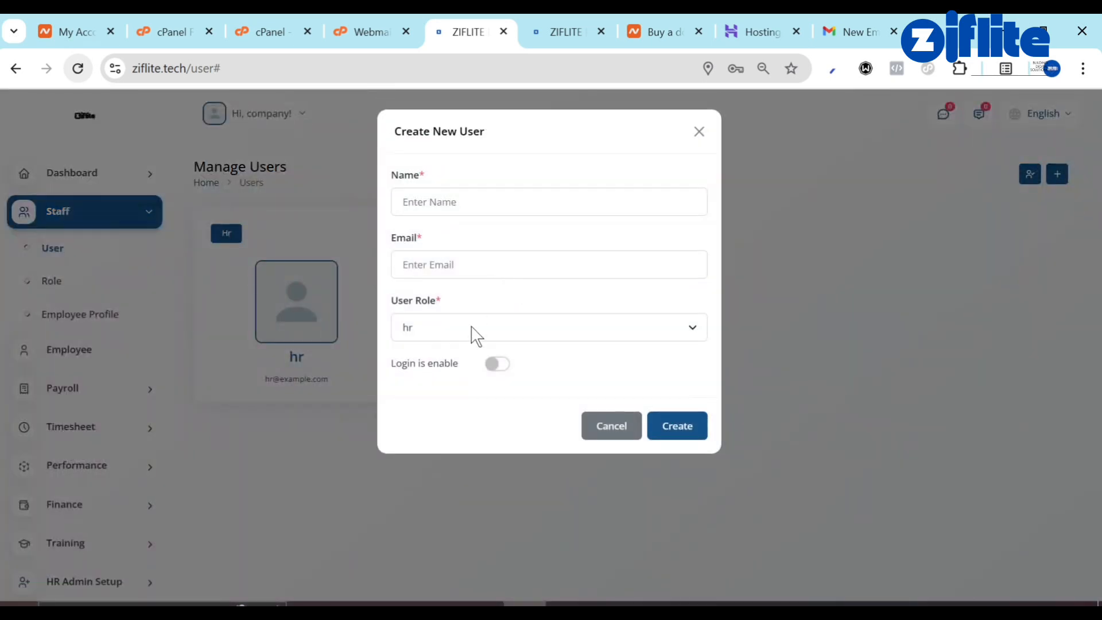
{"action": "left_click", "coordinate": [472, 330]}
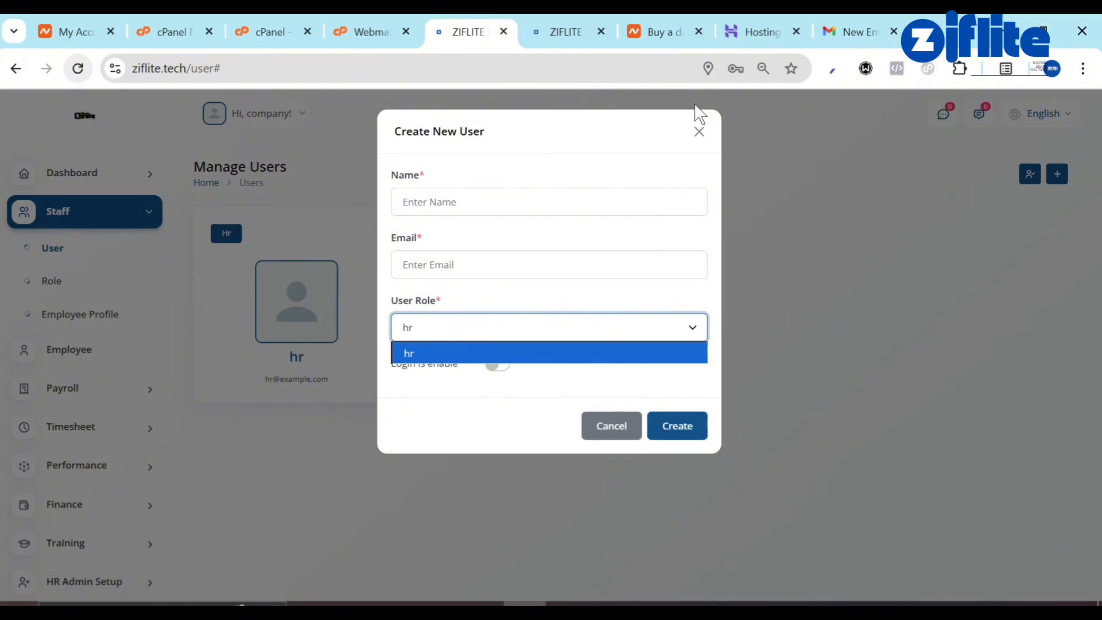
{"action": "left_click", "coordinate": [699, 131]}
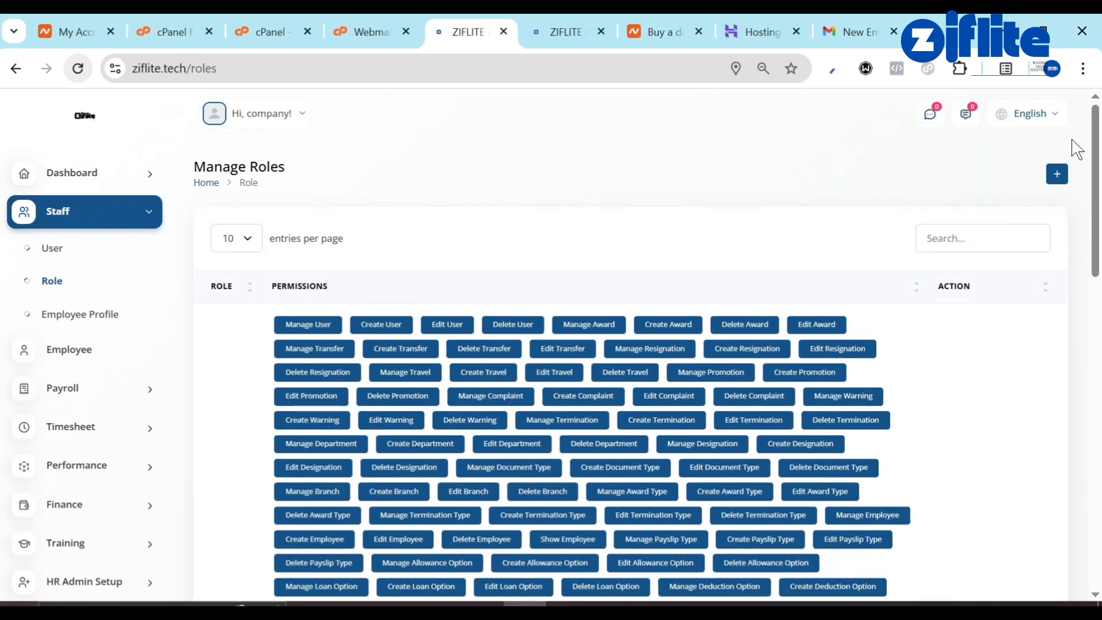
Draft an Accountant role, review its permissions, discard it, and return to Manage Users.
{"action": "left_click", "coordinate": [1054, 179]}
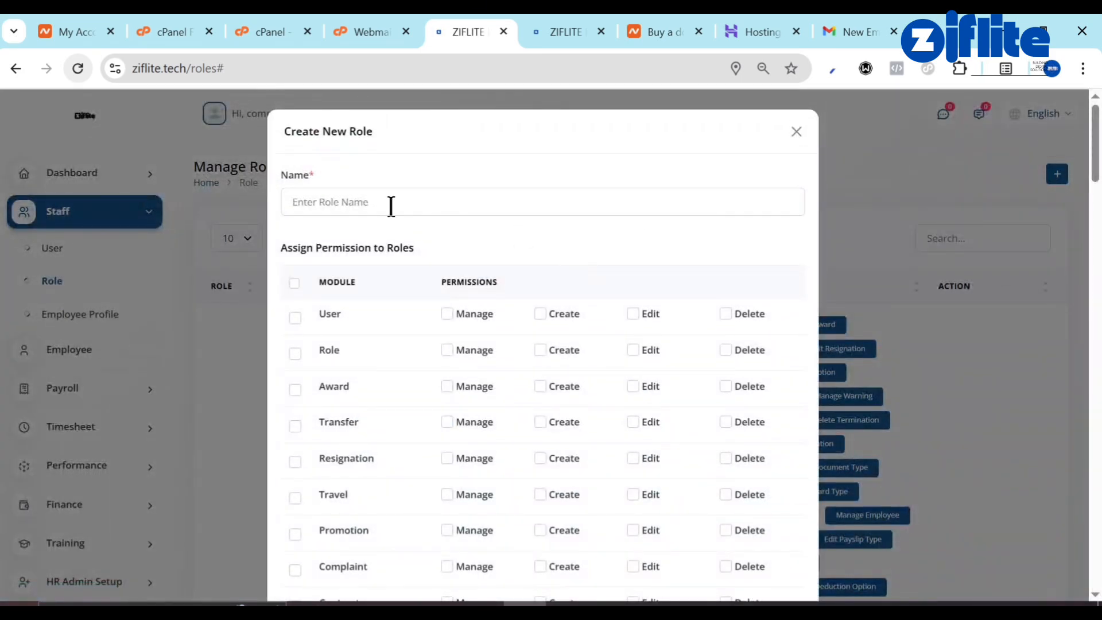
{"action": "left_click", "coordinate": [390, 204]}
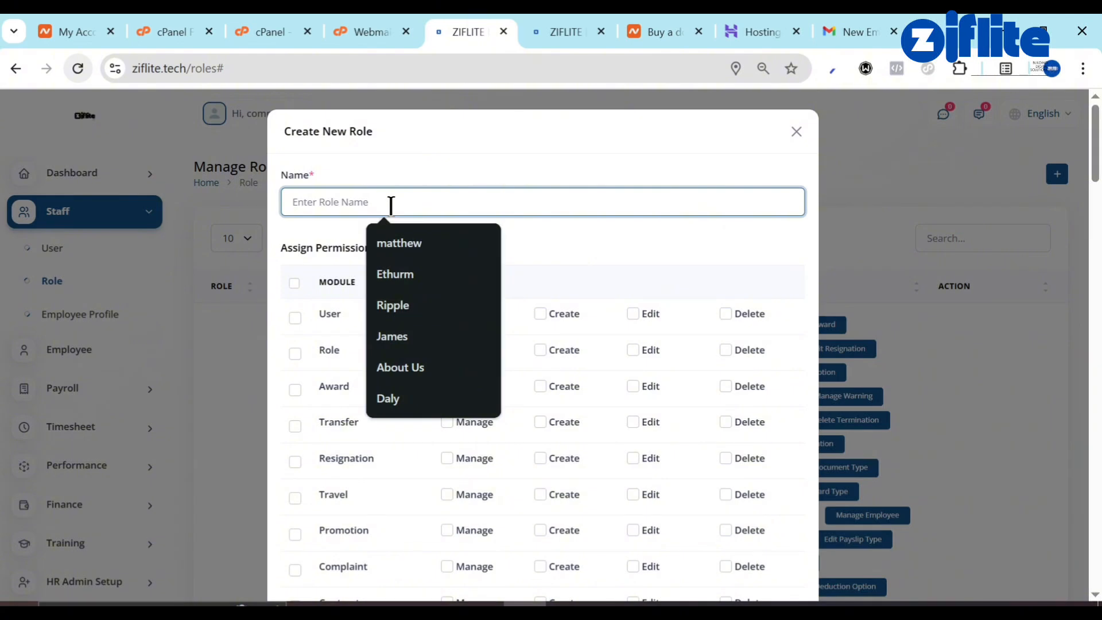
{"action": "type", "text": "ACC"}
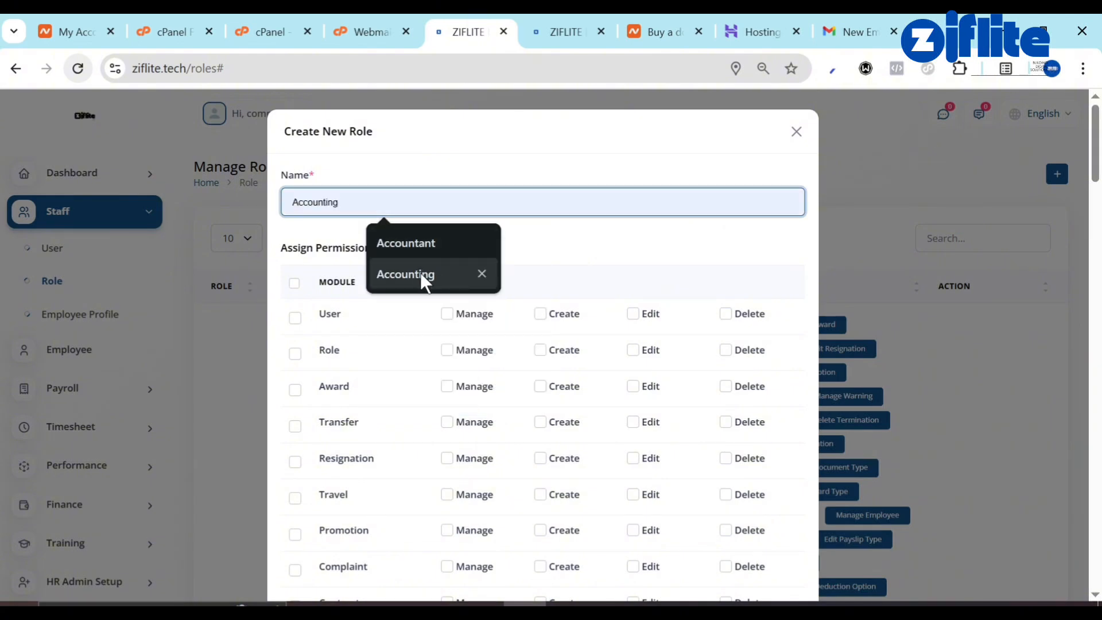
{"action": "left_click", "coordinate": [413, 245]}
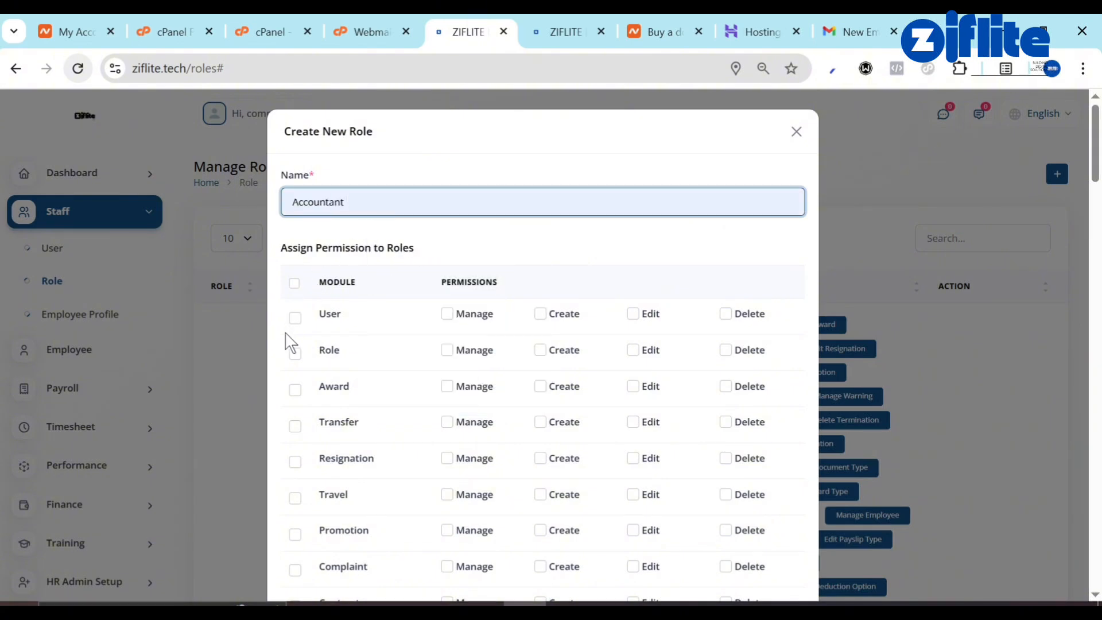
{"action": "scroll", "coordinate": [324, 496], "scroll_direction": "down", "scroll_amount": 10}
{"action": "scroll", "coordinate": [324, 496], "scroll_direction": "down", "scroll_amount": 20}
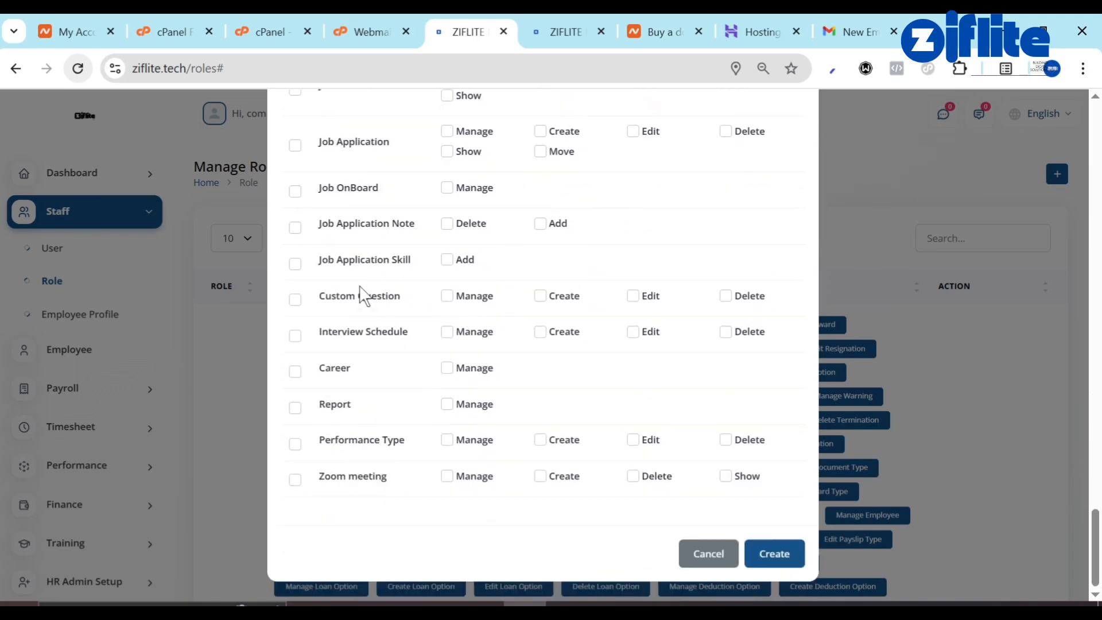
{"action": "scroll", "coordinate": [362, 236], "scroll_direction": "up", "scroll_amount": 15}
{"action": "scroll", "coordinate": [362, 235], "scroll_direction": "up", "scroll_amount": 10}
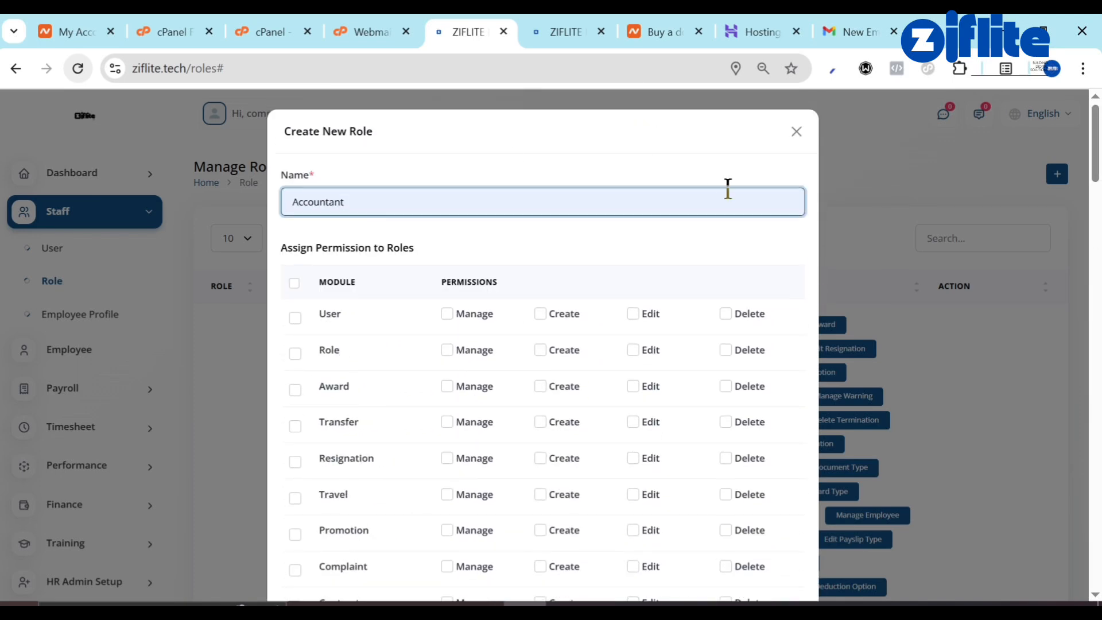
{"action": "left_click", "coordinate": [793, 131]}
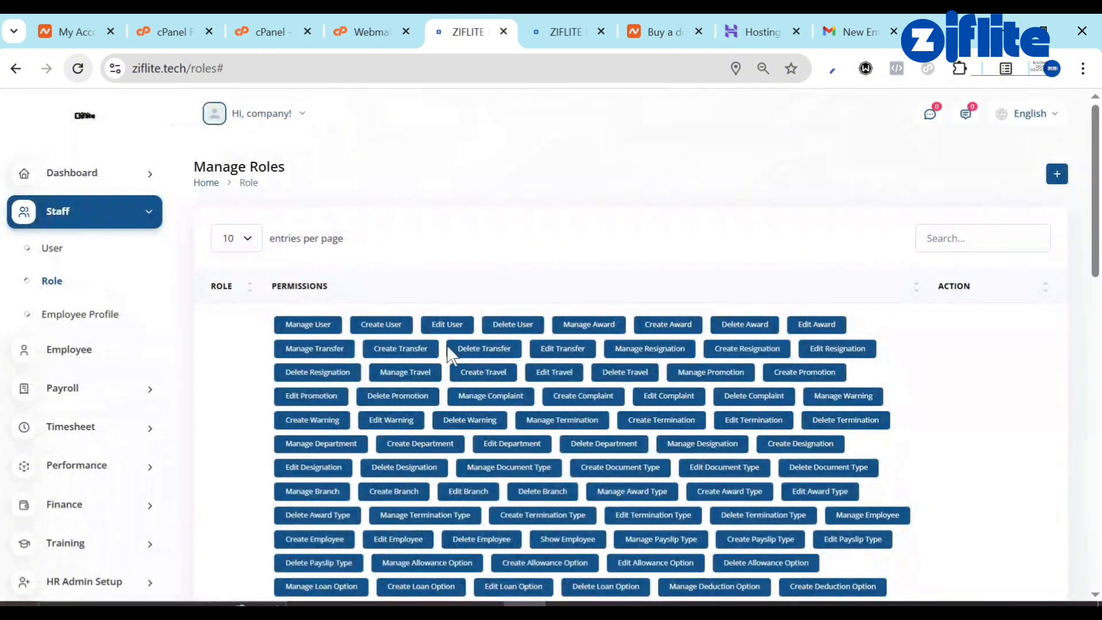
{"action": "left_click", "coordinate": [87, 267]}
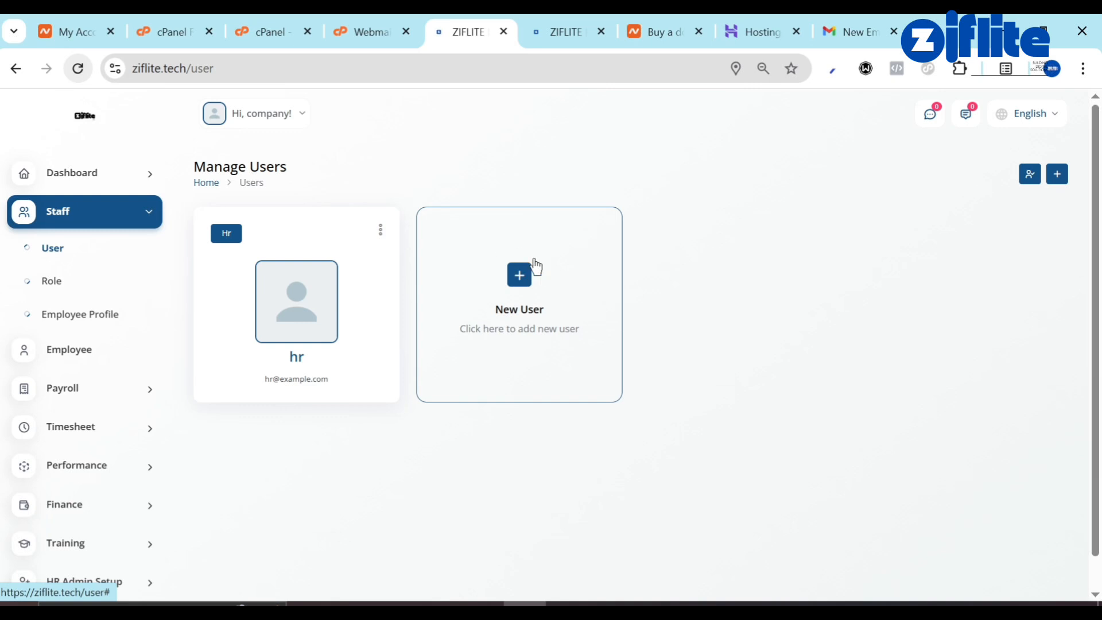
Open the New User form, review the role choices and login toggle, then close it unsaved.
{"action": "left_click", "coordinate": [535, 266]}
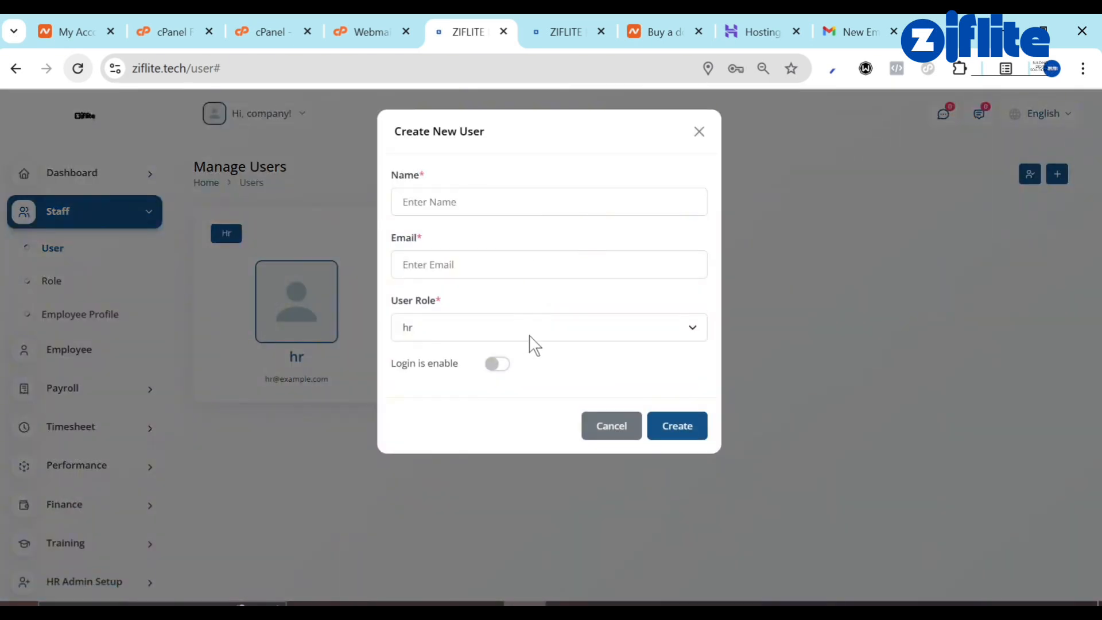
{"action": "left_click", "coordinate": [529, 336]}
{"action": "left_click", "coordinate": [487, 256]}
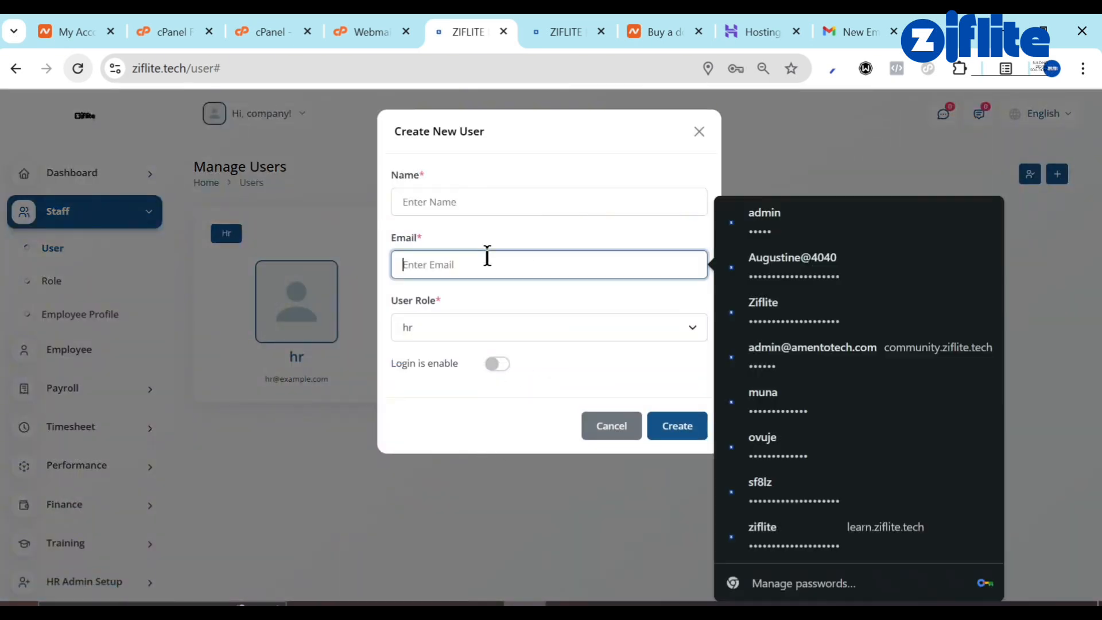
{"action": "left_click", "coordinate": [488, 202]}
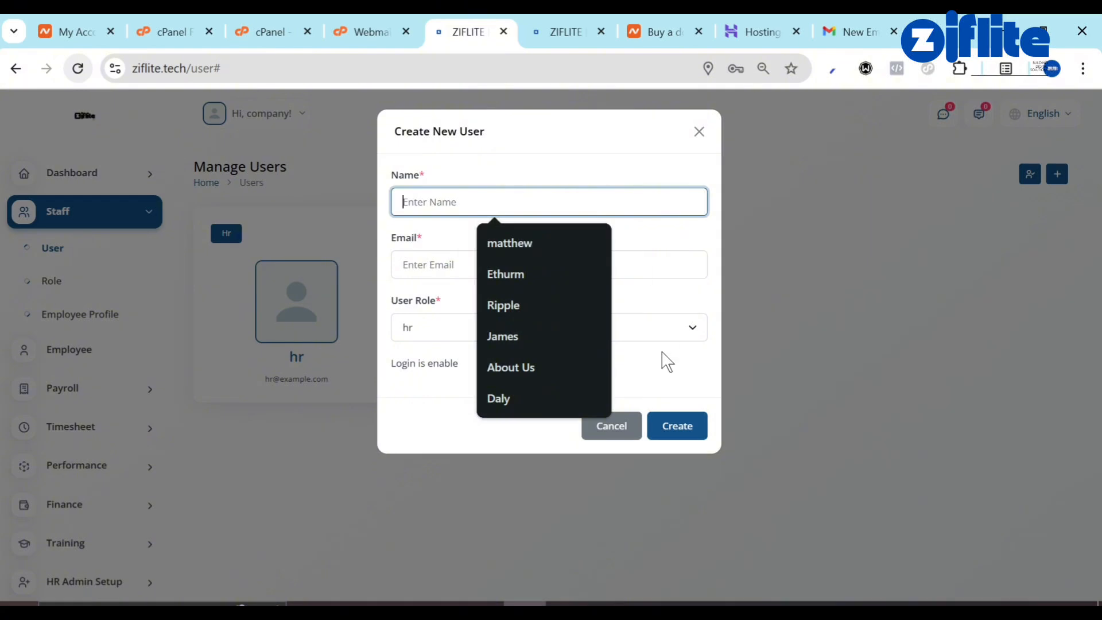
{"action": "left_click", "coordinate": [644, 352]}
{"action": "left_click", "coordinate": [493, 365]}
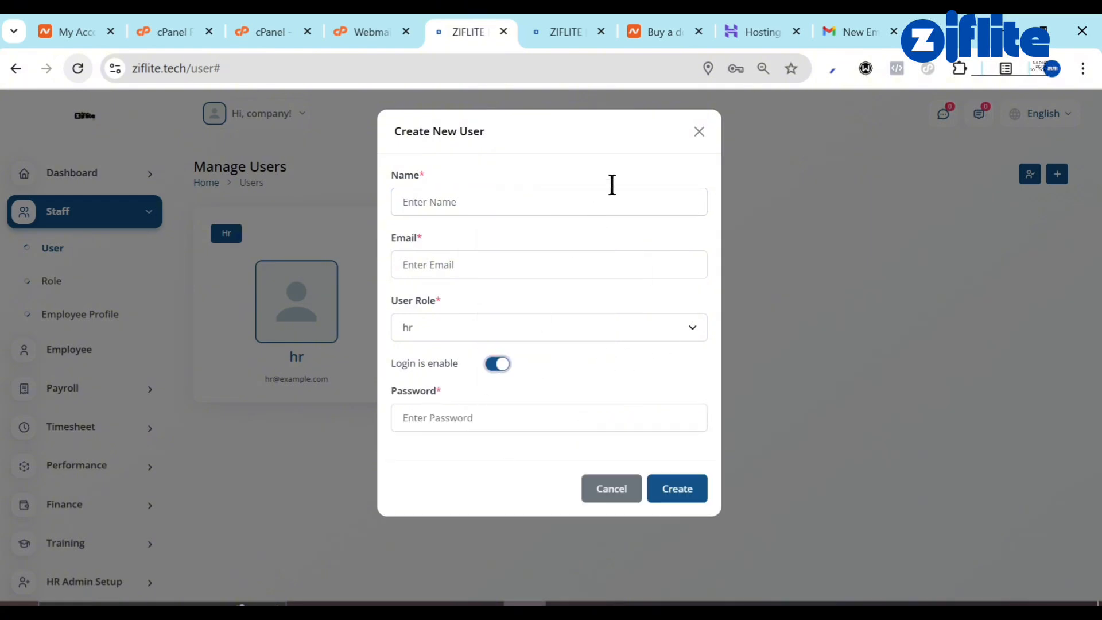
{"action": "left_click", "coordinate": [699, 133]}
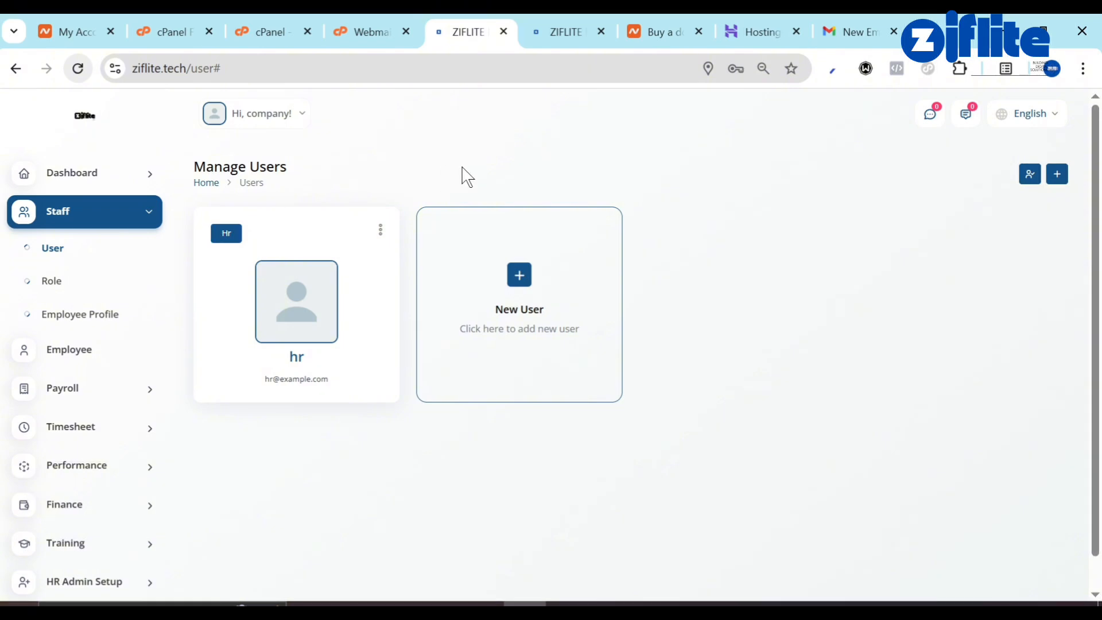
Confirm the IP Restriction Settings list under System Setting is empty, then bring the login window forward.
{"action": "scroll", "coordinate": [66, 239], "scroll_direction": "down", "scroll_amount": 10}
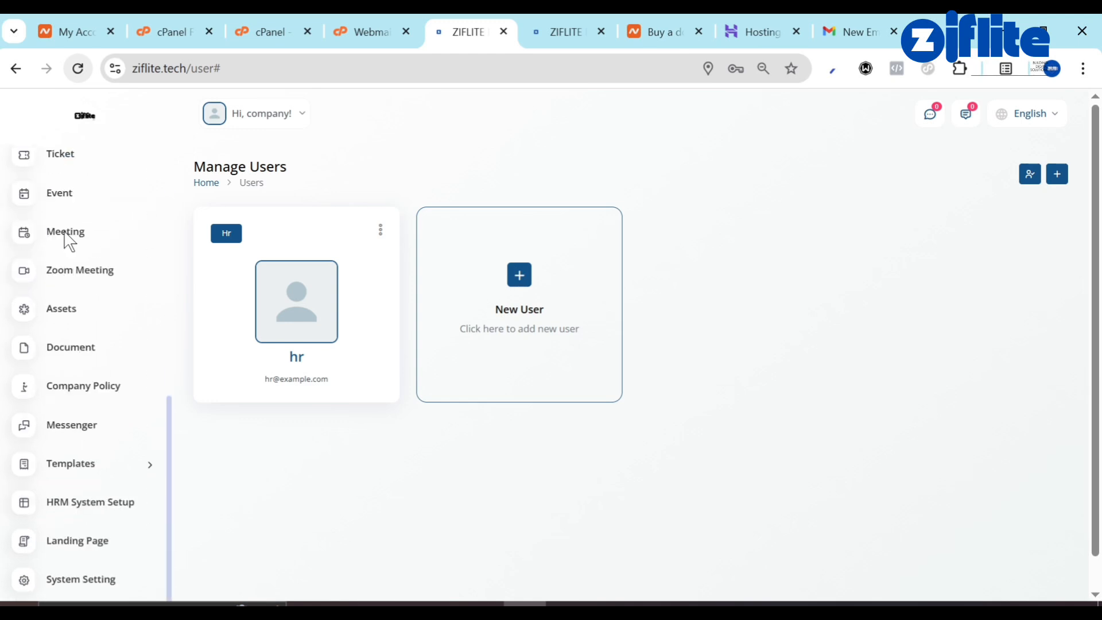
{"action": "left_click", "coordinate": [59, 595]}
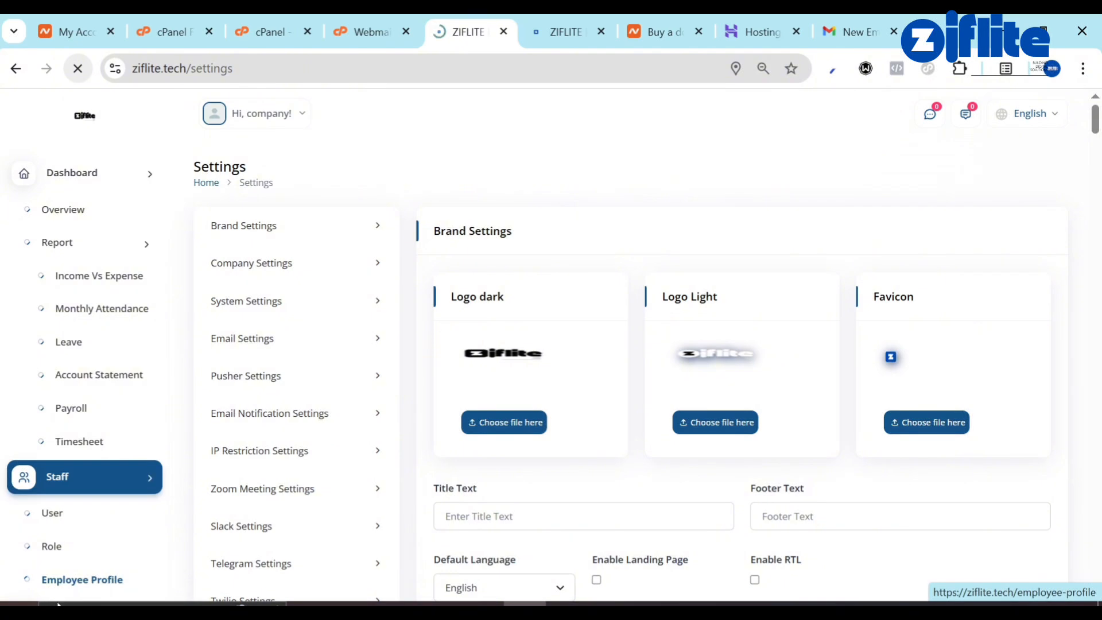
{"action": "scroll", "coordinate": [572, 433], "scroll_direction": "down", "scroll_amount": 7}
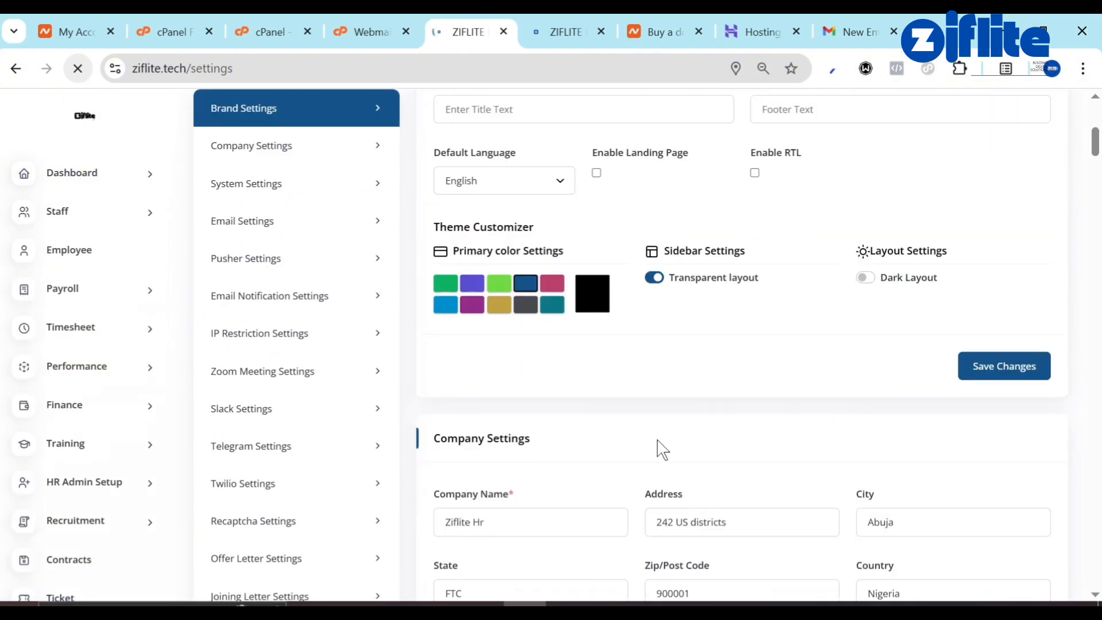
{"action": "scroll", "coordinate": [659, 447], "scroll_direction": "down", "scroll_amount": 5}
{"action": "scroll", "coordinate": [659, 448], "scroll_direction": "down", "scroll_amount": 10}
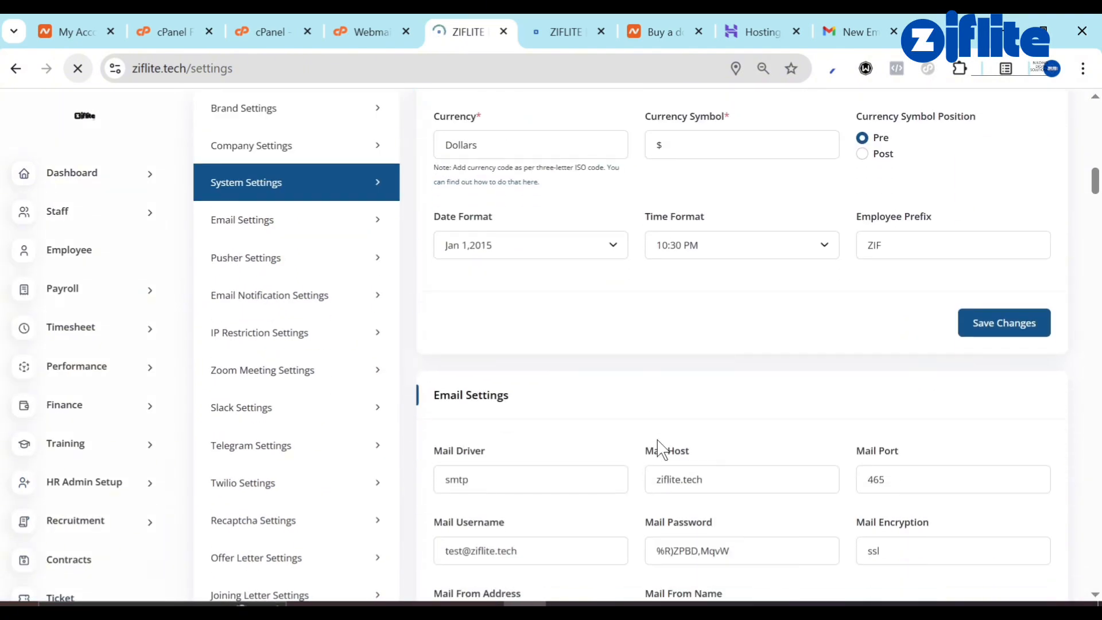
{"action": "scroll", "coordinate": [657, 440], "scroll_direction": "down", "scroll_amount": 8}
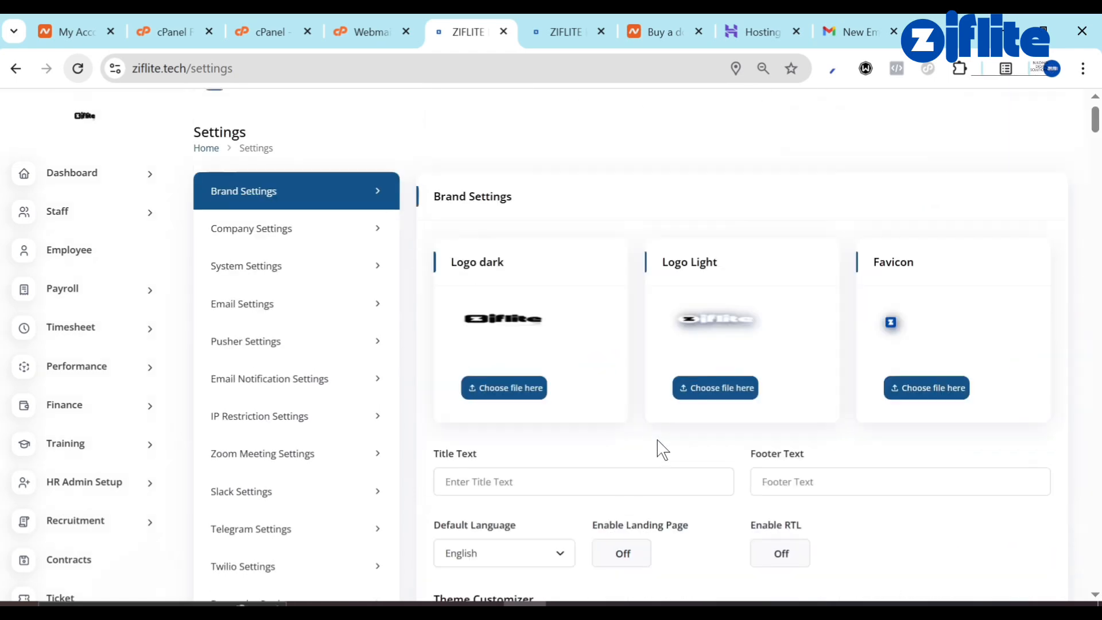
{"action": "scroll", "coordinate": [657, 440], "scroll_direction": "up", "scroll_amount": 2}
{"action": "scroll", "coordinate": [304, 460], "scroll_direction": "down", "scroll_amount": 1}
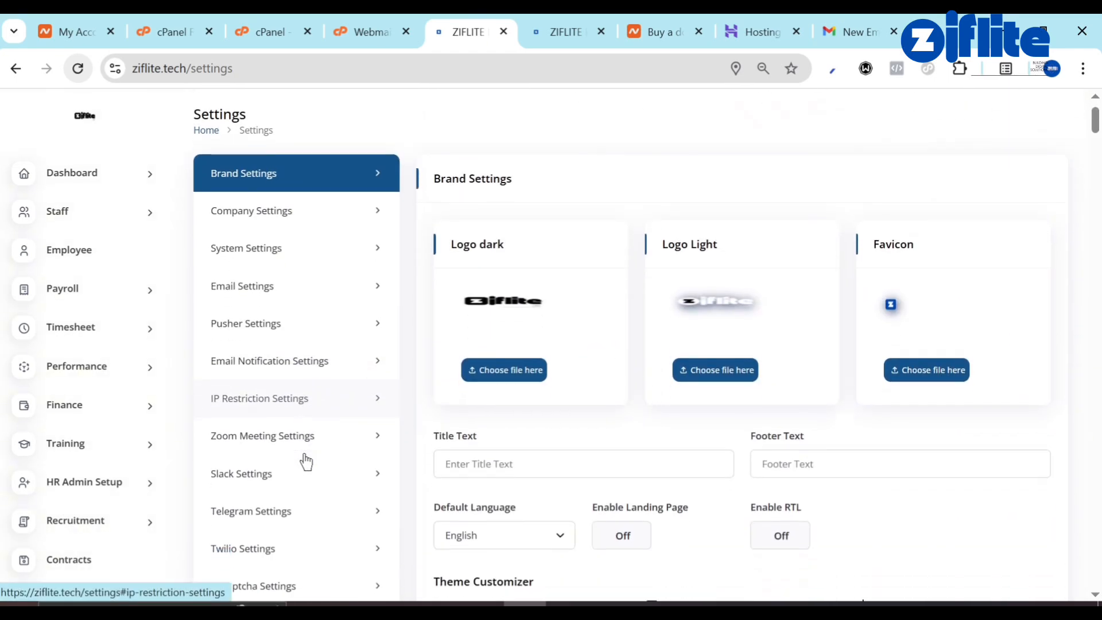
{"action": "left_click", "coordinate": [241, 390]}
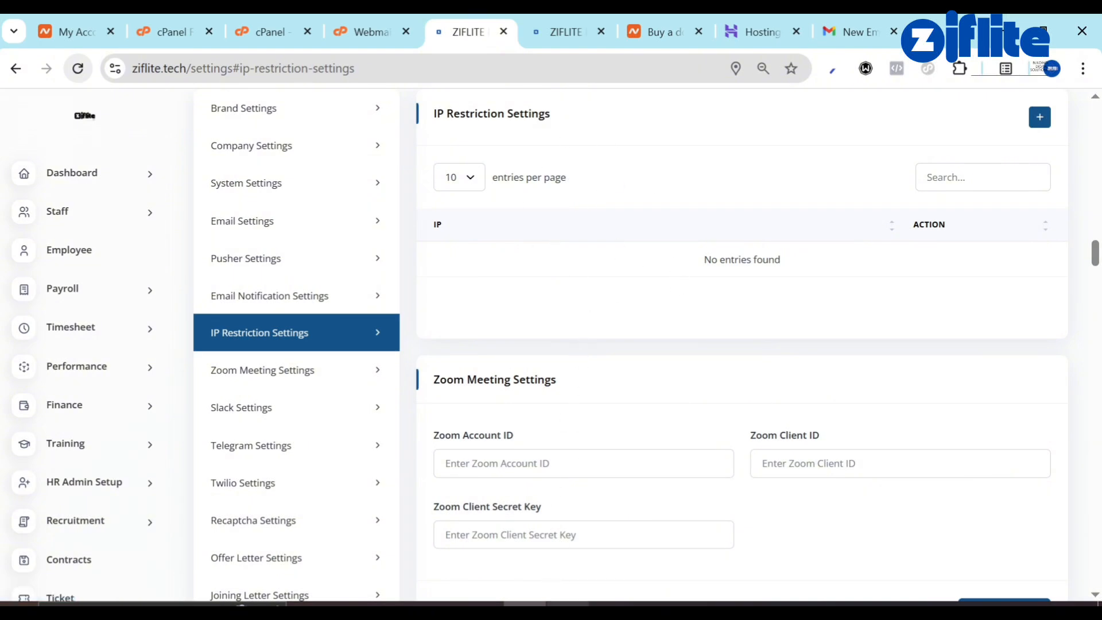
{"action": "left_click", "coordinate": [560, 494]}
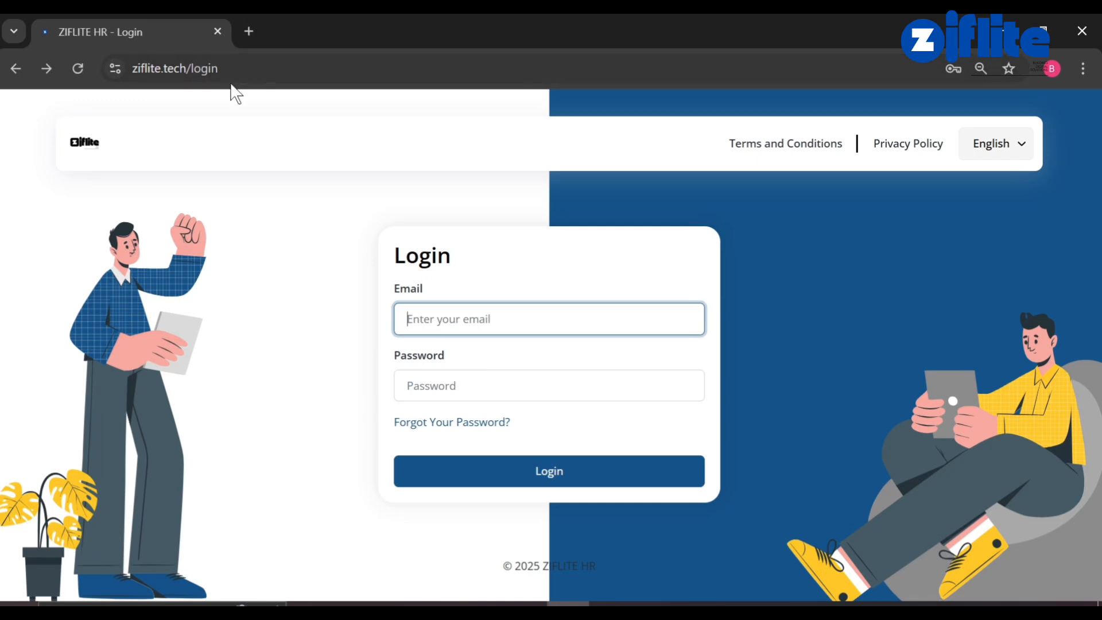
Trim the login path from the address so the site loads at ziflite.tech.
{"action": "left_click", "coordinate": [523, 317]}
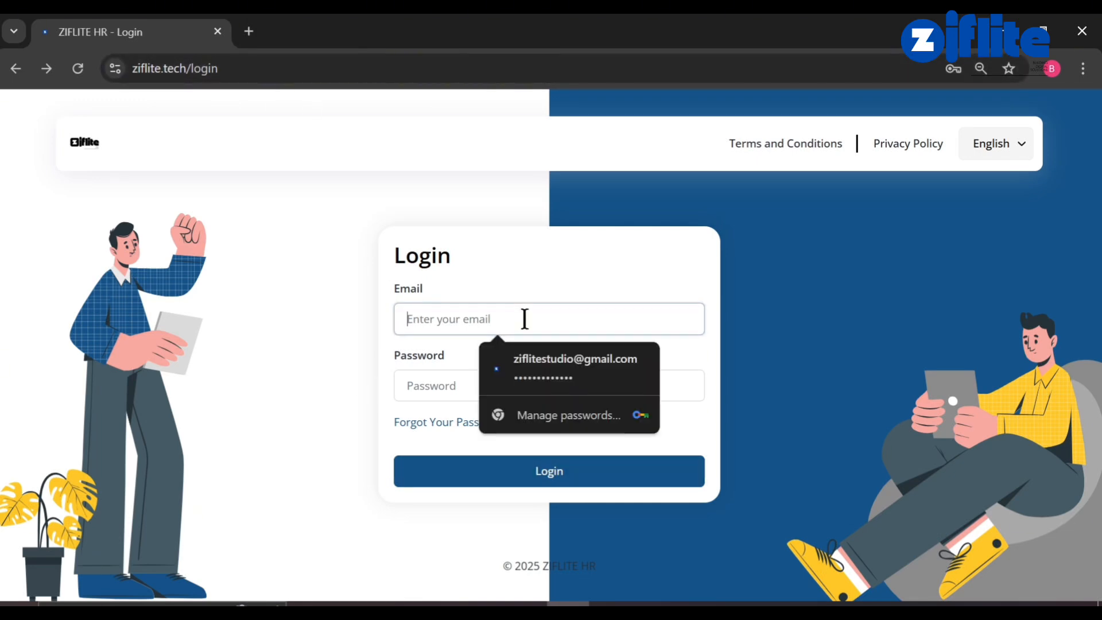
{"action": "double_click", "coordinate": [231, 68]}
{"action": "key", "text": "BackSpace"}
{"action": "key", "text": "Return"}
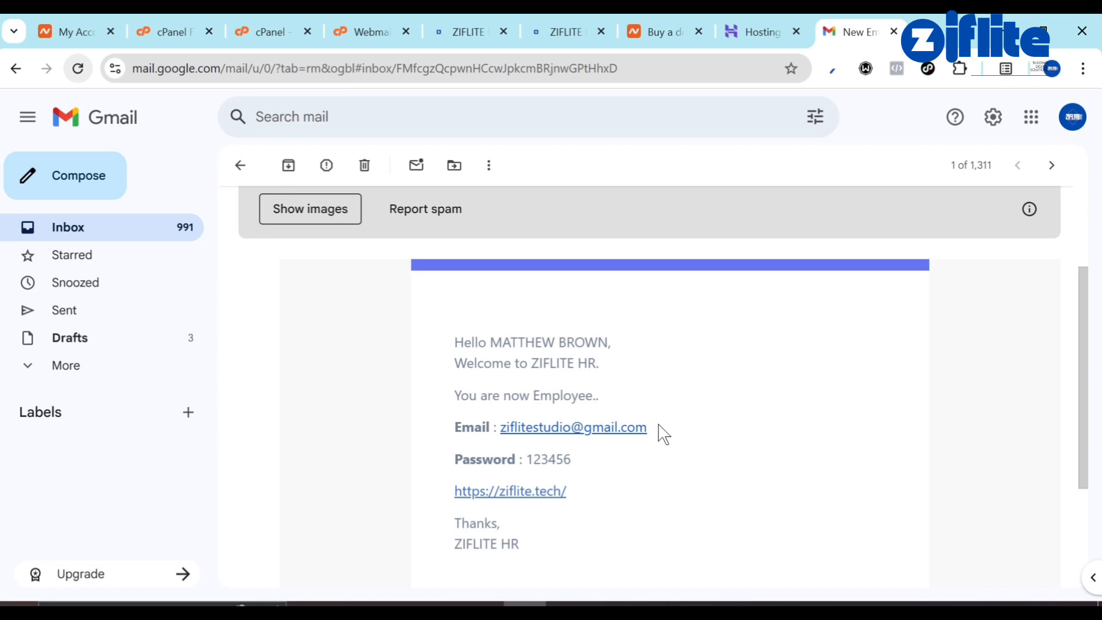
Log in as the new employee with the email copied from the Gmail welcome message and its password.
{"action": "left_click_drag", "start_coordinate": [662, 426], "coordinate": [499, 427]}
{"action": "key", "text": "ctrl+c"}
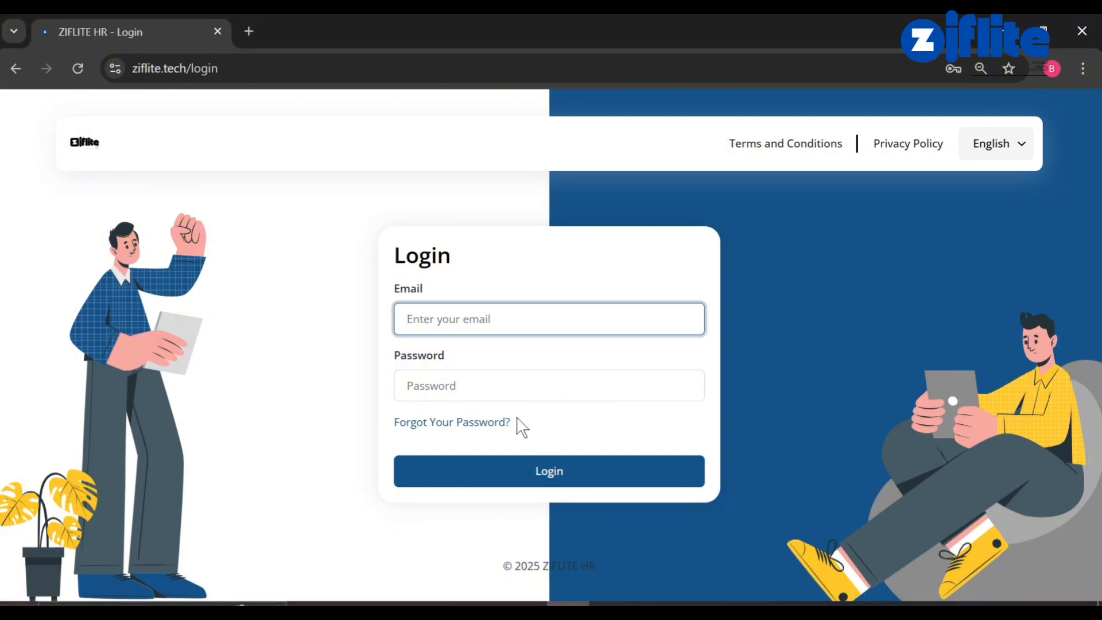
{"action": "left_click", "coordinate": [440, 330]}
{"action": "key", "text": "ctrl+v"}
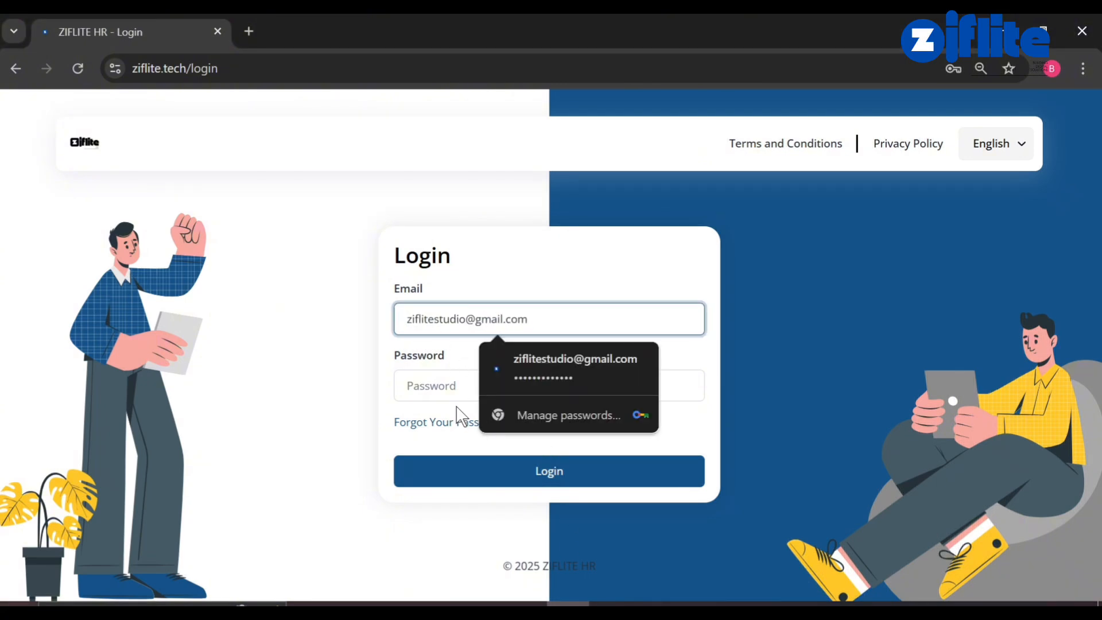
{"action": "left_click", "coordinate": [436, 386]}
{"action": "type", "text": "•••"}
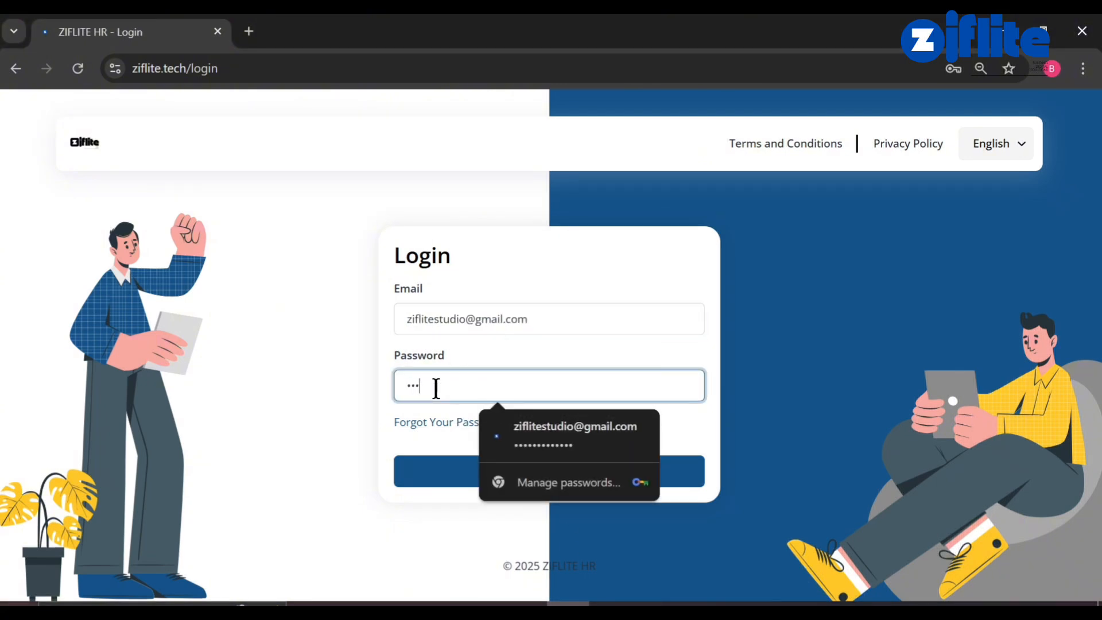
{"action": "type", "text": "•••"}
{"action": "key", "text": "Return"}
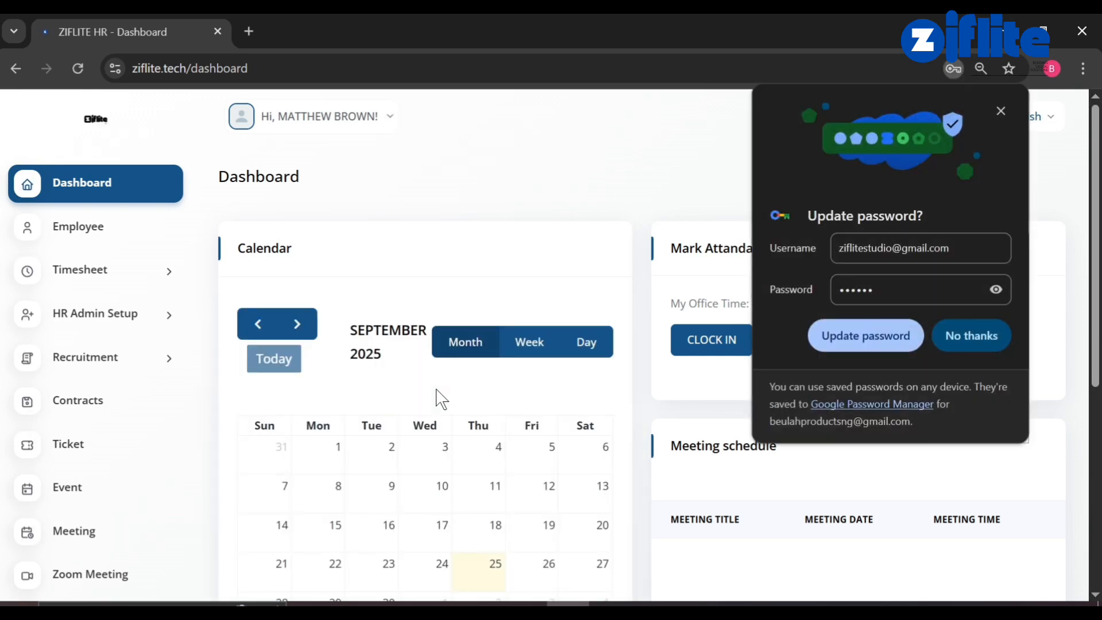
Let the browser update the saved password, then scroll through the employee's dashboard.
{"action": "left_click", "coordinate": [894, 344]}
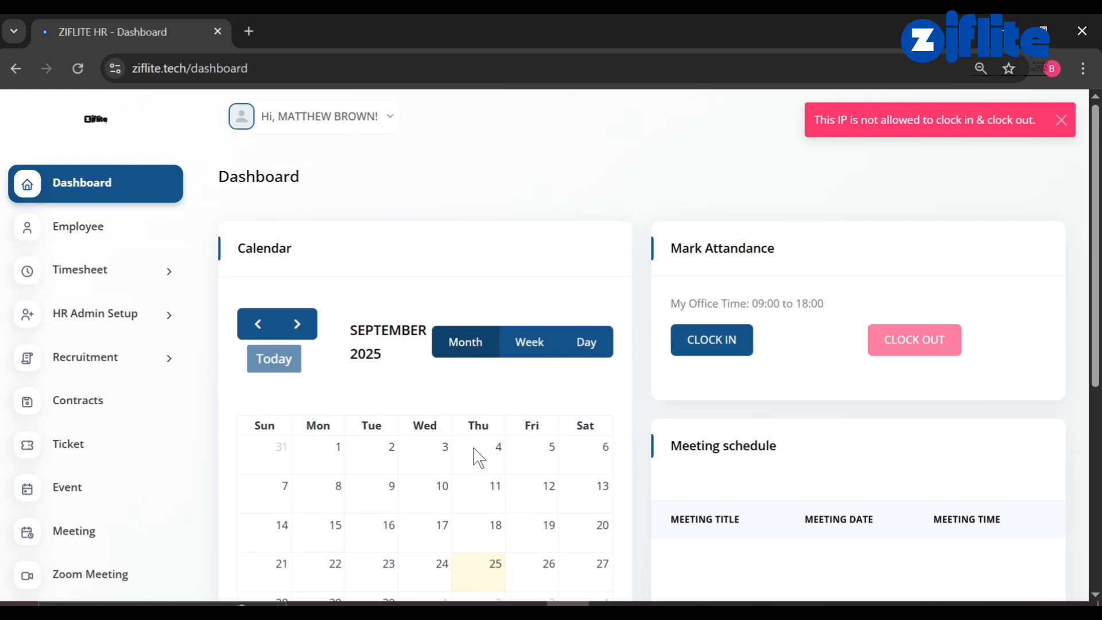
{"action": "scroll", "coordinate": [476, 456], "scroll_direction": "down", "scroll_amount": 3}
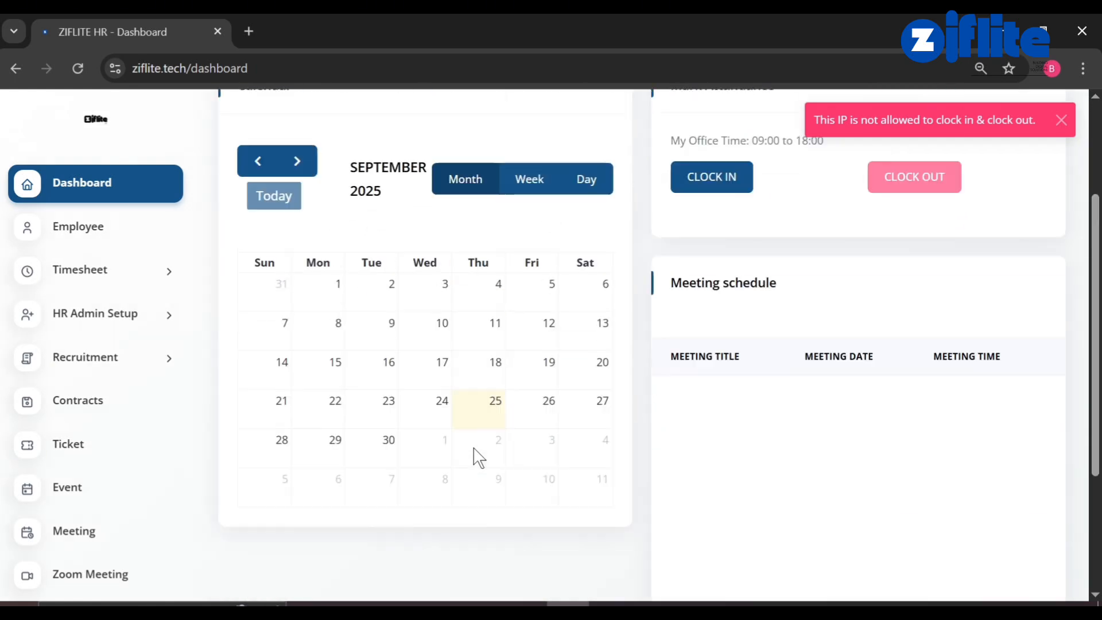
{"action": "scroll", "coordinate": [476, 456], "scroll_direction": "up", "scroll_amount": 3}
{"action": "scroll", "coordinate": [352, 477], "scroll_direction": "down", "scroll_amount": 6}
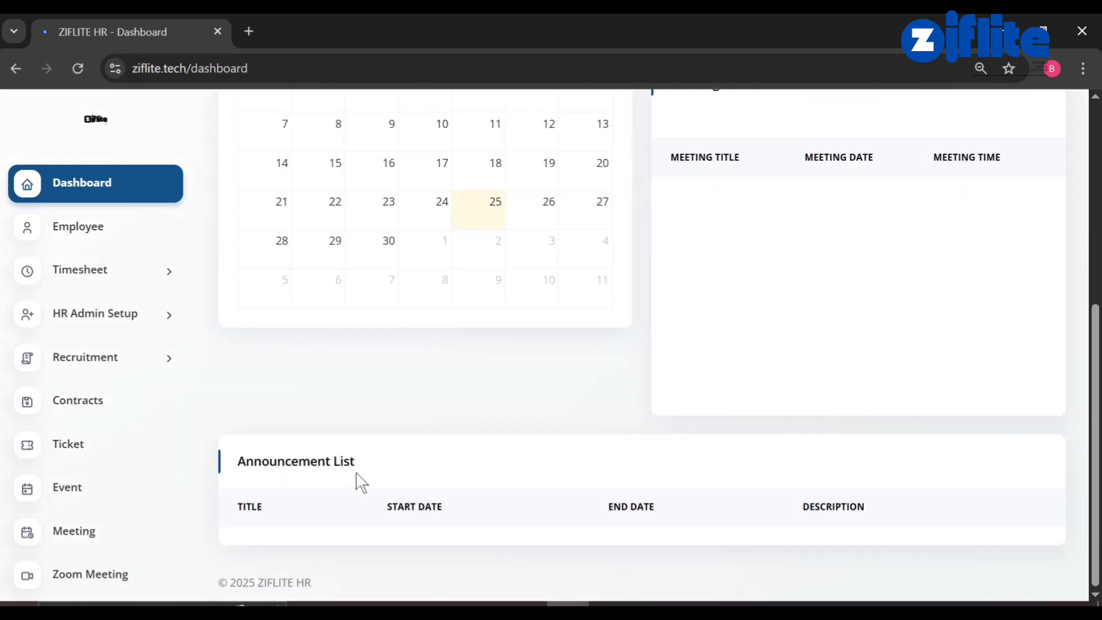
{"action": "scroll", "coordinate": [359, 479], "scroll_direction": "up", "scroll_amount": 5}
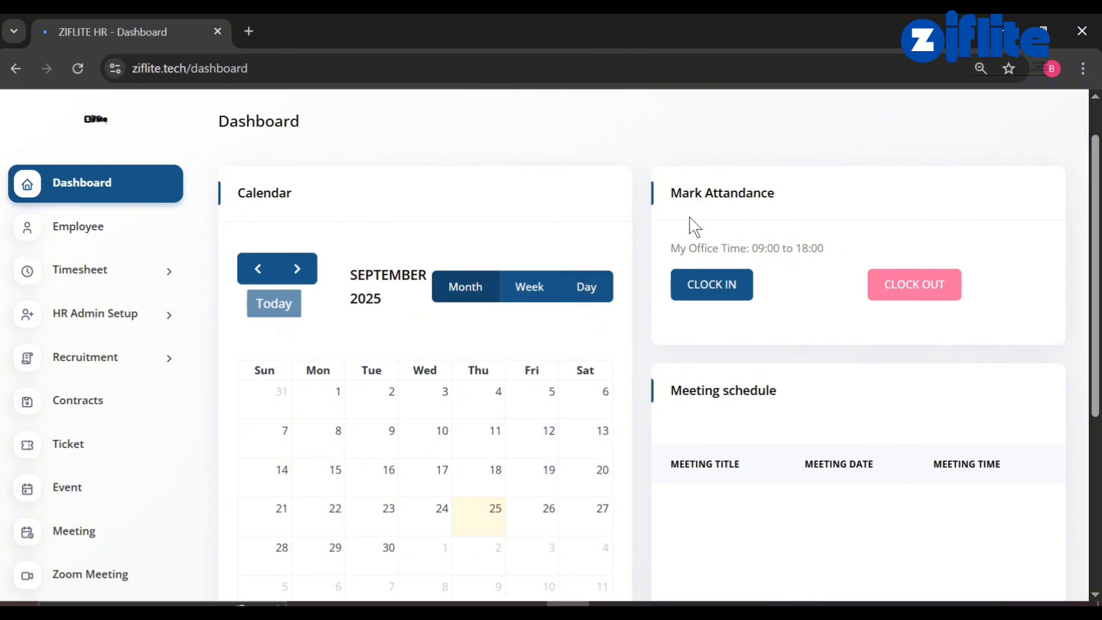
{"action": "scroll", "coordinate": [534, 439], "scroll_direction": "down", "scroll_amount": 5}
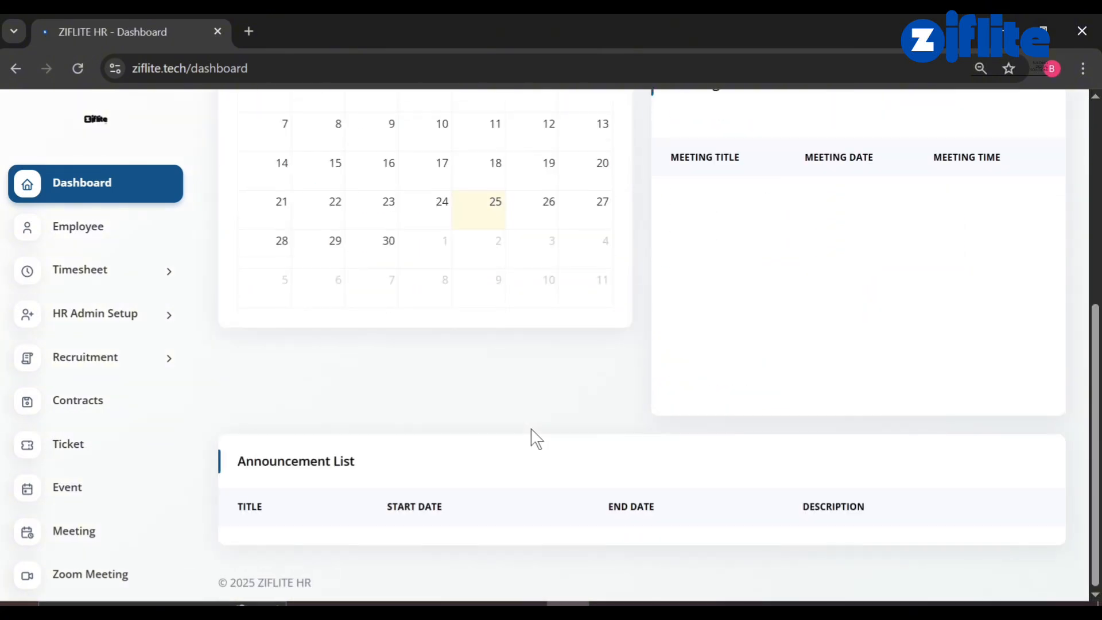
{"action": "scroll", "coordinate": [74, 521], "scroll_direction": "down", "scroll_amount": 2}
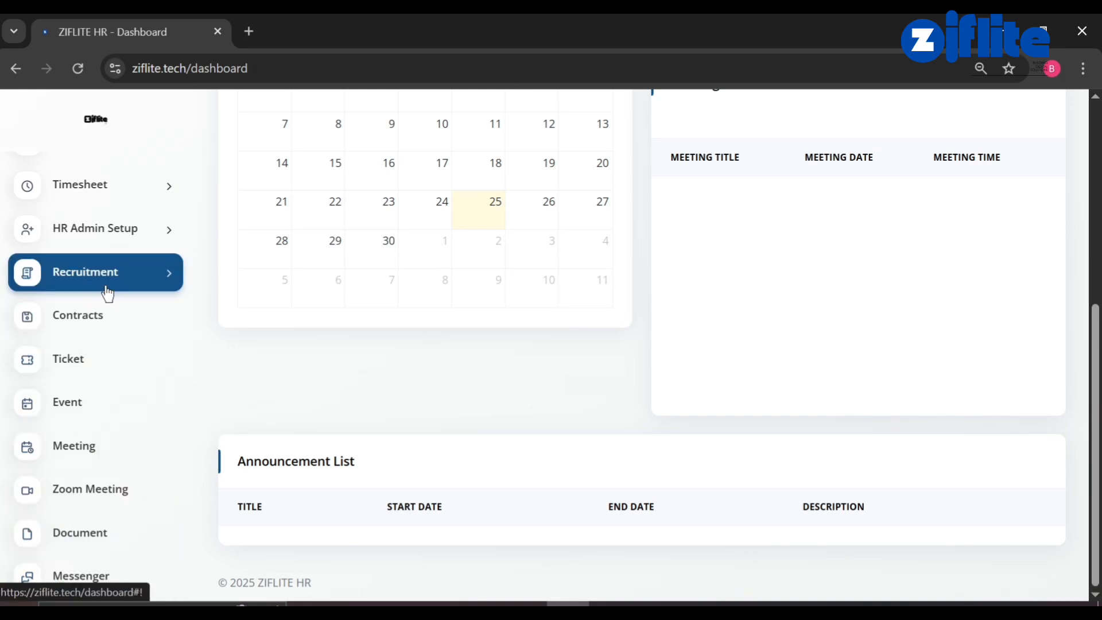
Browse the HR Admin Setup and Timesheet sidebar menus, then return to the Gmail window.
{"action": "left_click", "coordinate": [106, 228]}
{"action": "scroll", "coordinate": [81, 459], "scroll_direction": "down", "scroll_amount": 3}
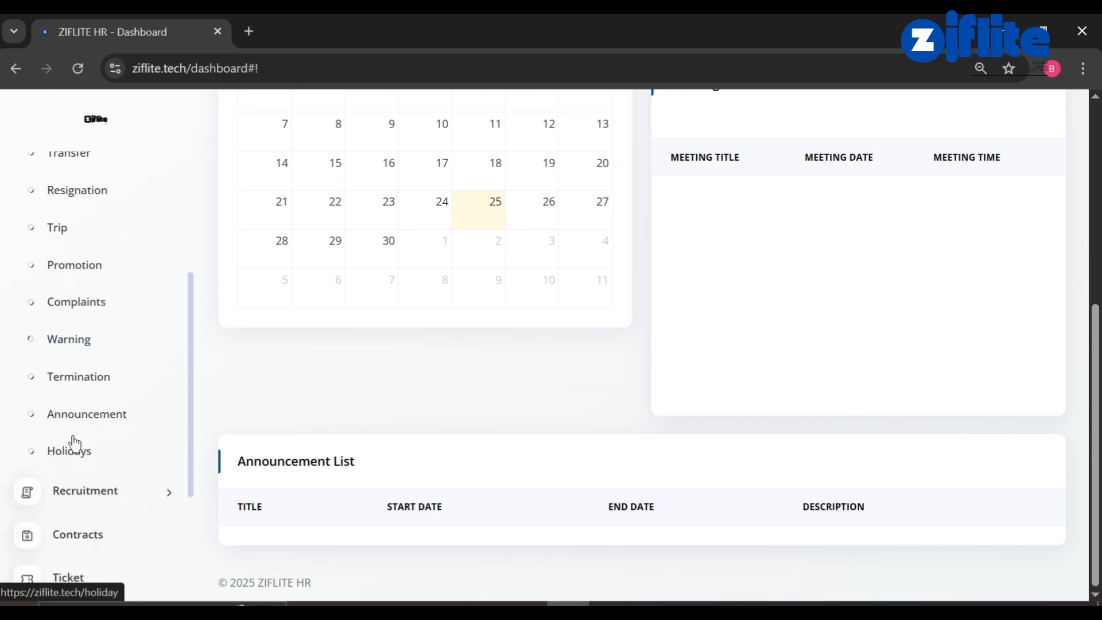
{"action": "scroll", "coordinate": [89, 448], "scroll_direction": "up", "scroll_amount": 1}
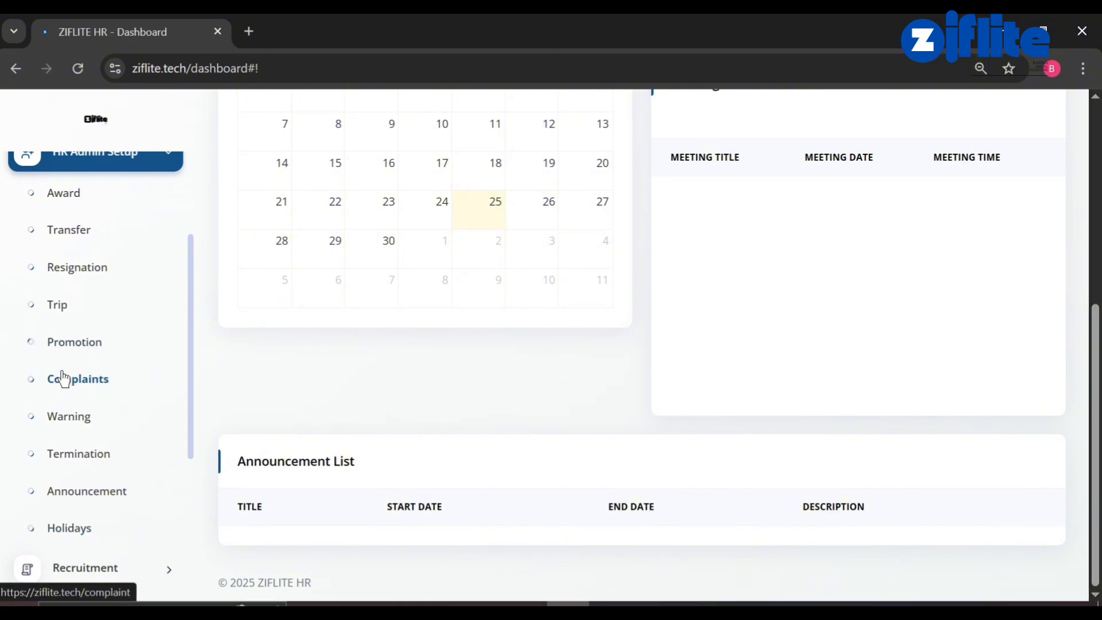
{"action": "scroll", "coordinate": [69, 288], "scroll_direction": "up", "scroll_amount": 2}
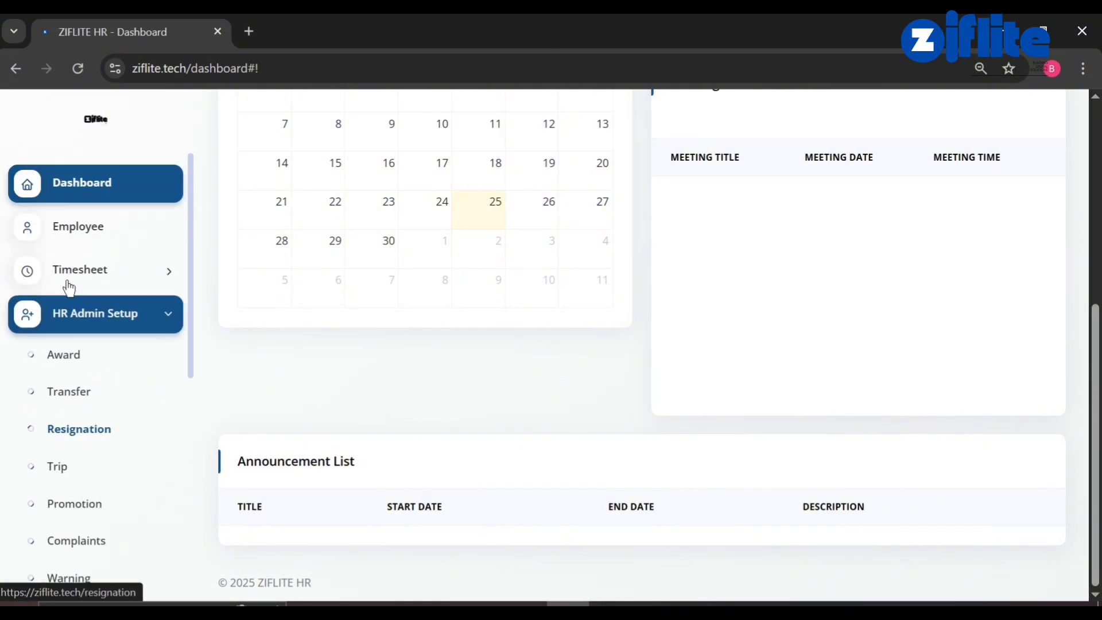
{"action": "left_click", "coordinate": [69, 287]}
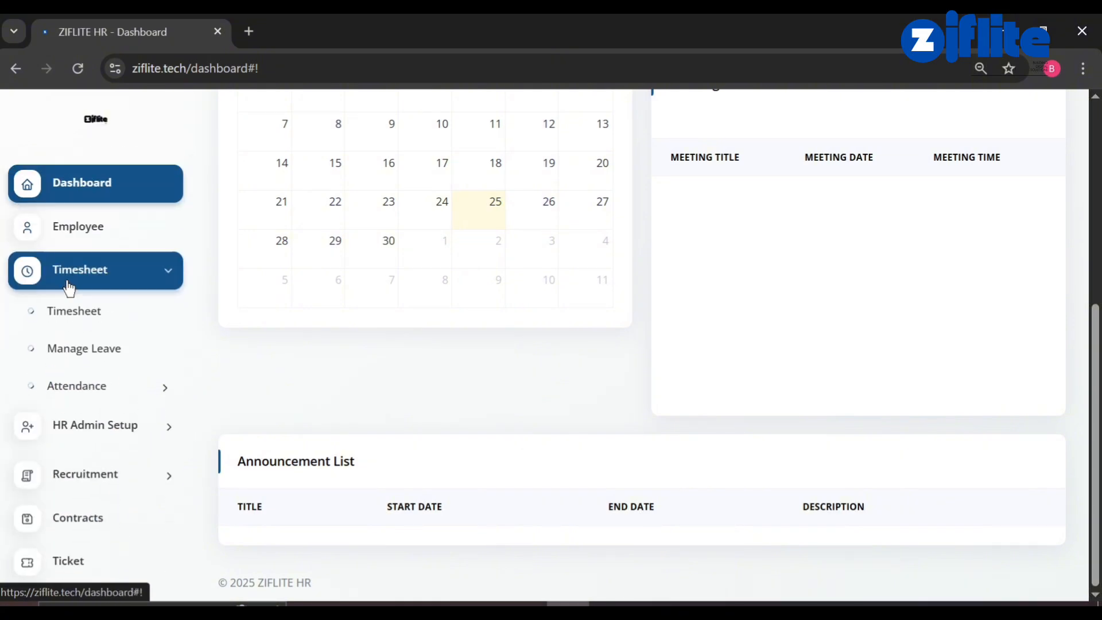
{"action": "left_click", "coordinate": [524, 604]}
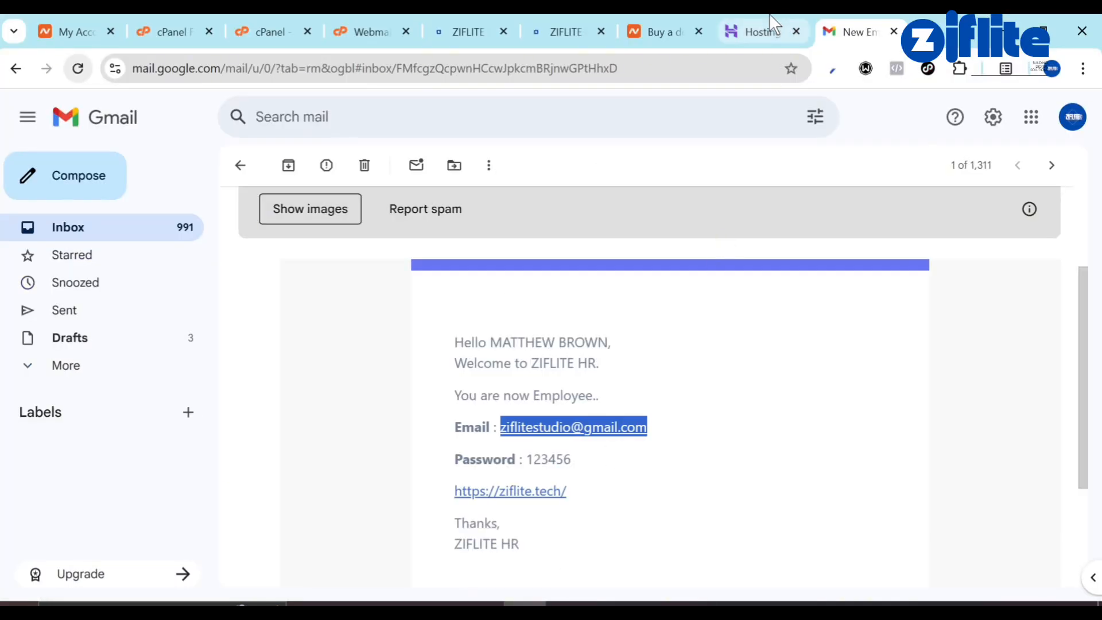
Open a new Chrome tab and place it right after the two ZIFLITE tabs.
{"action": "left_click", "coordinate": [602, 18]}
{"action": "left_click", "coordinate": [477, 23]}
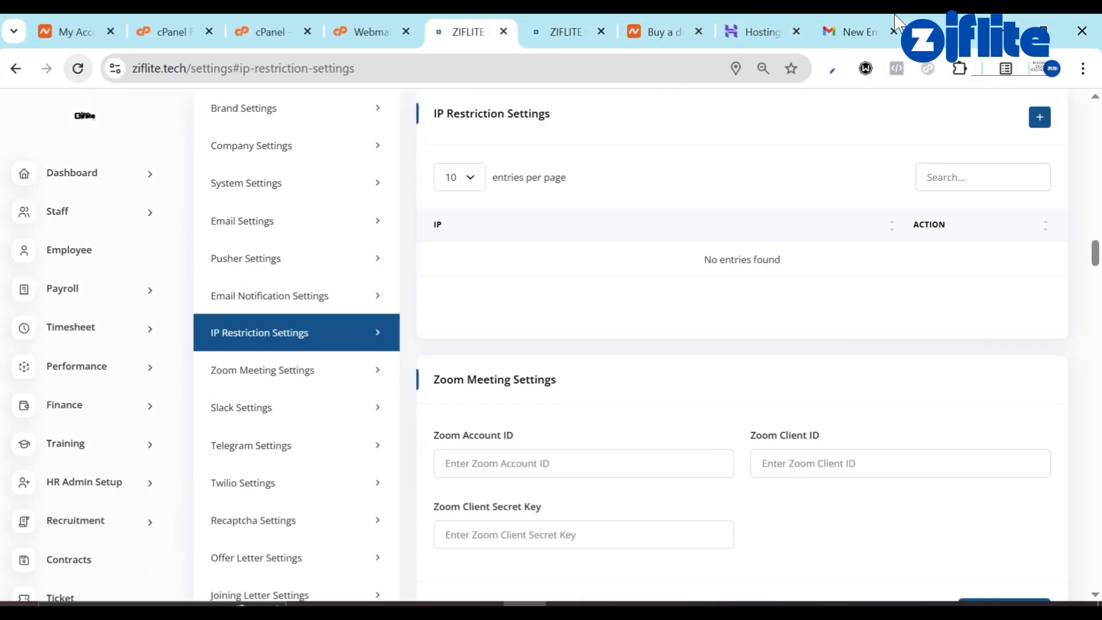
{"action": "left_click", "coordinate": [914, 31]}
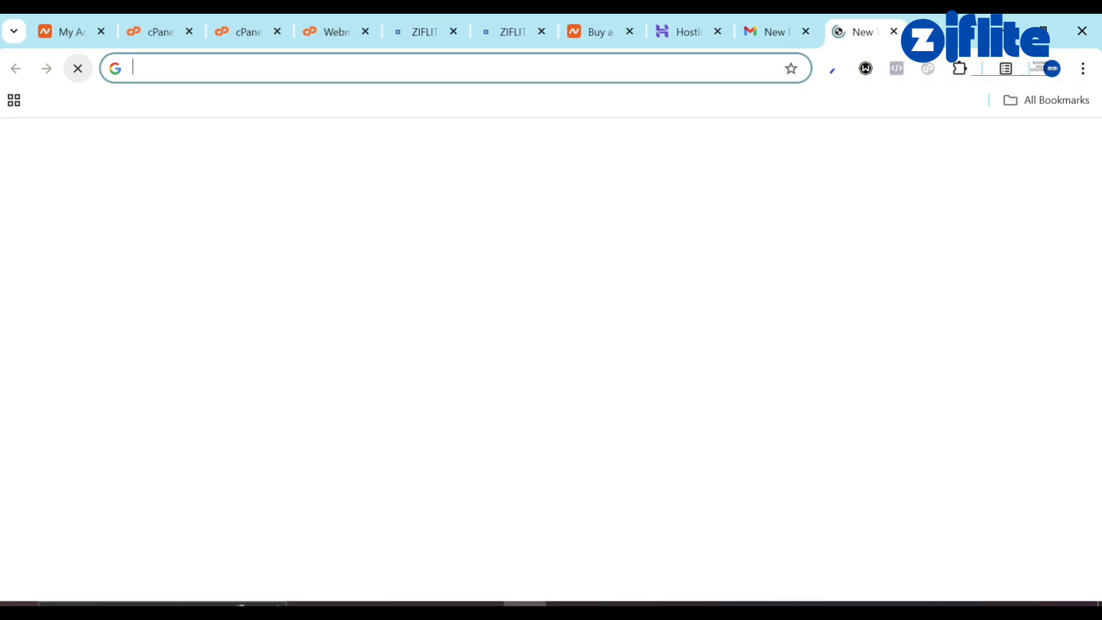
{"action": "left_click_drag", "start_coordinate": [867, 22], "coordinate": [609, 22]}
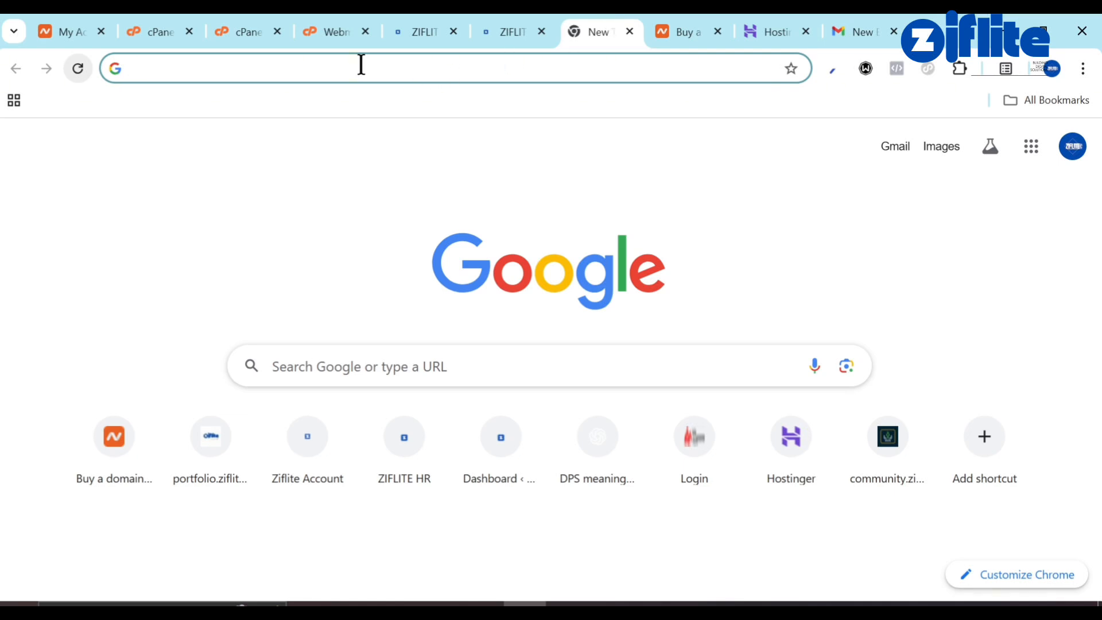
Go to ChatGPT and ask it for a link to check your IP address.
{"action": "type", "text": "CHAT/"}
{"action": "key", "text": "Return"}
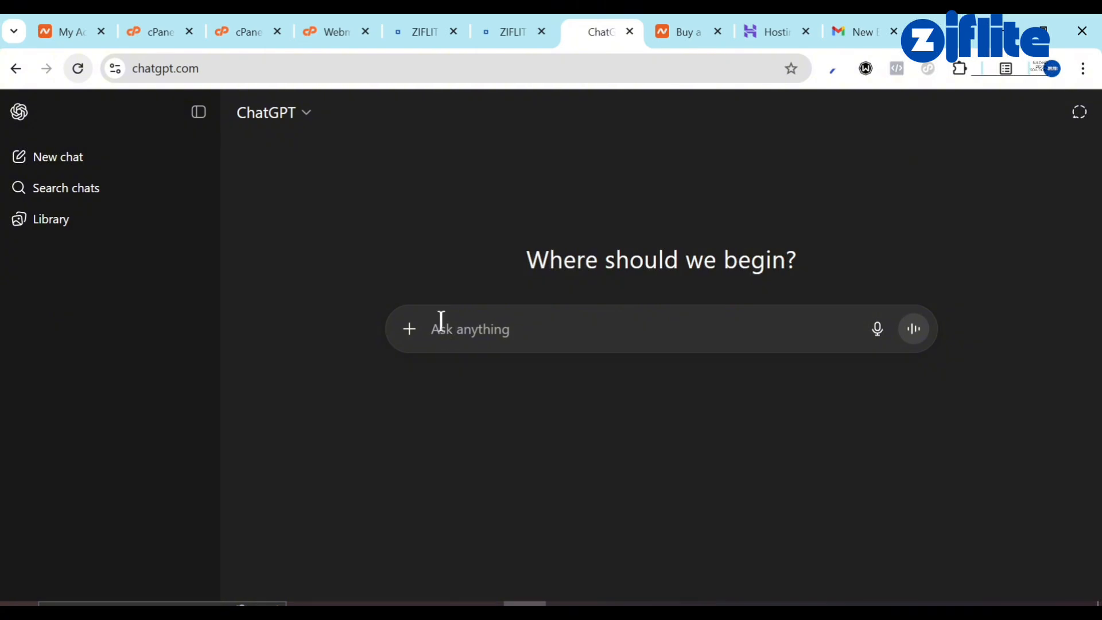
{"action": "type", "text": "ho"}
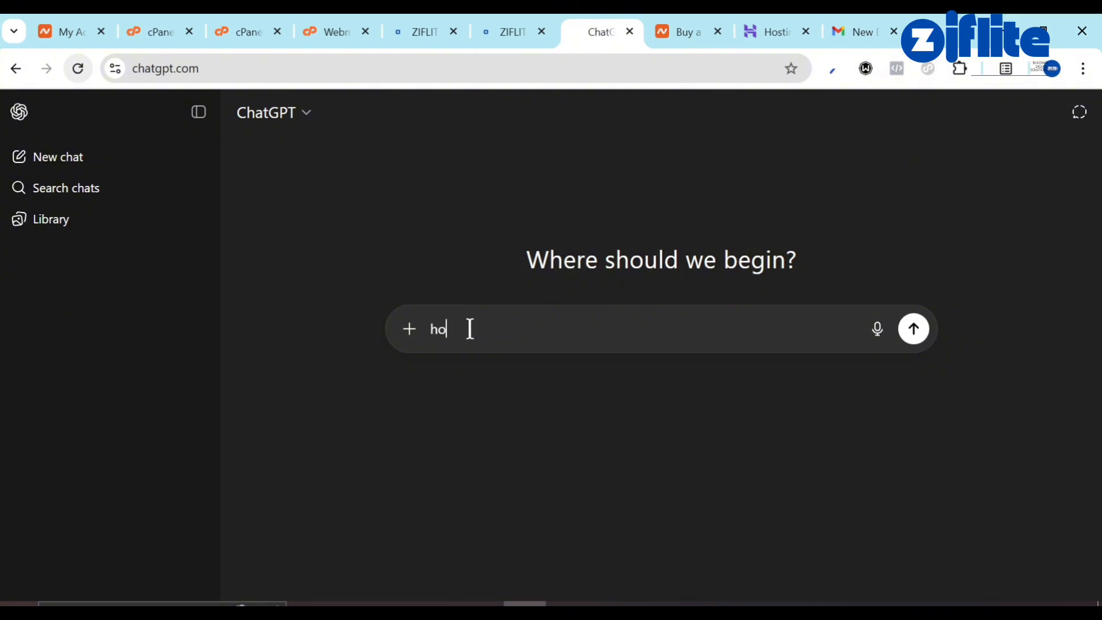
{"action": "type", "text": "w to know my ip addr"}
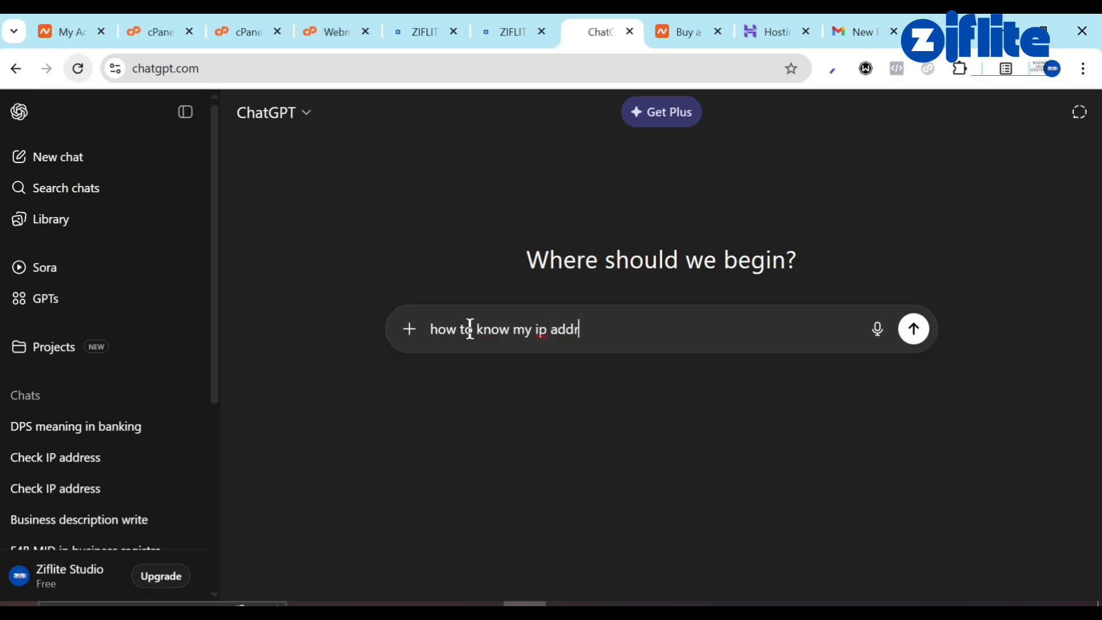
{"action": "type", "text": "ess give m"}
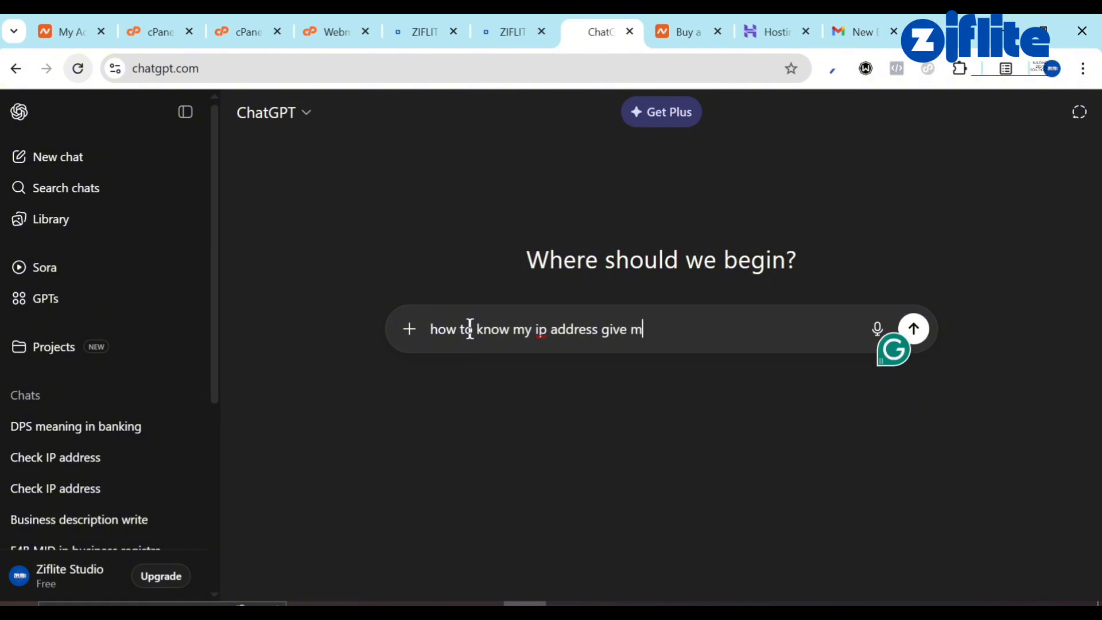
{"action": "type", "text": "e a link"}
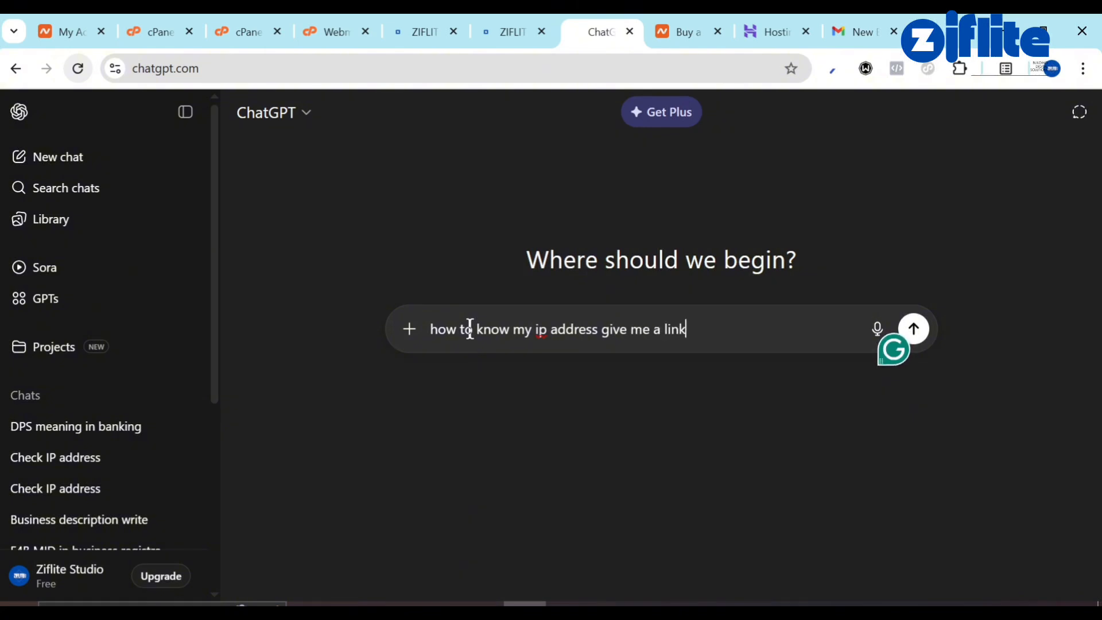
{"action": "key", "text": "Return"}
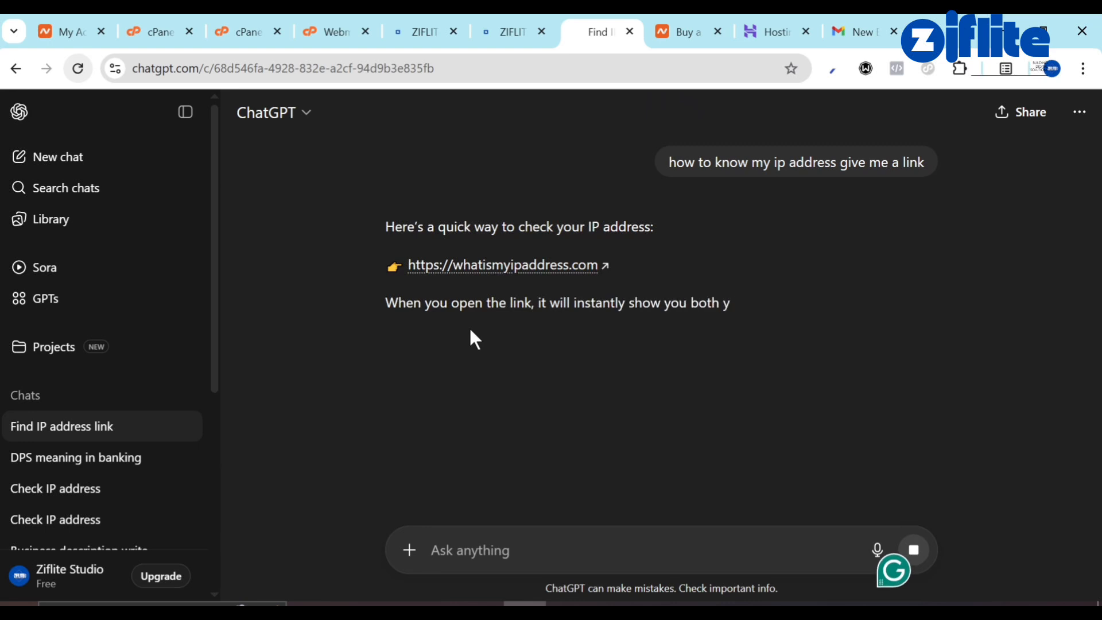
Open the suggested whatismyipaddress.com link to read the current IP, then return to the ZIFLITE dashboard.
{"action": "left_click", "coordinate": [499, 266]}
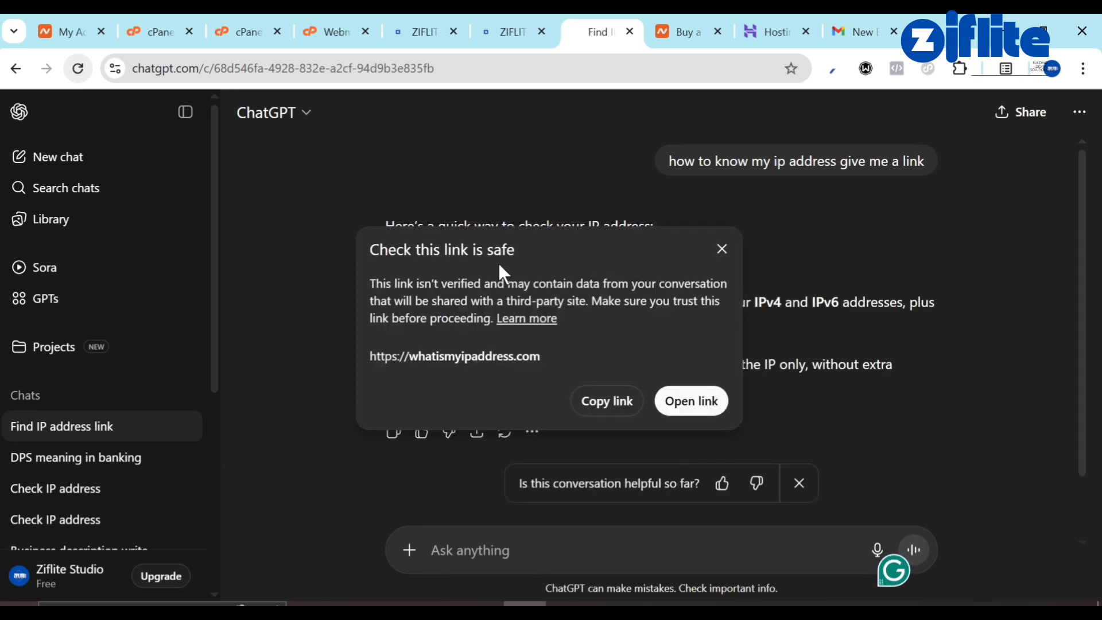
{"action": "left_click", "coordinate": [684, 398]}
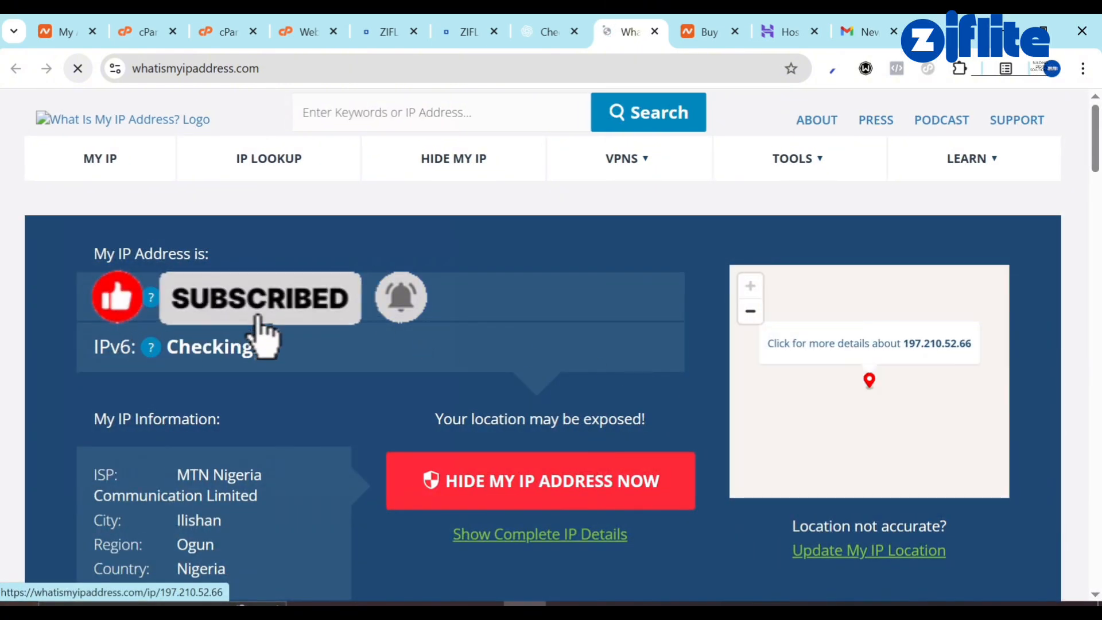
{"action": "mouse_move", "coordinate": [157, 305]}
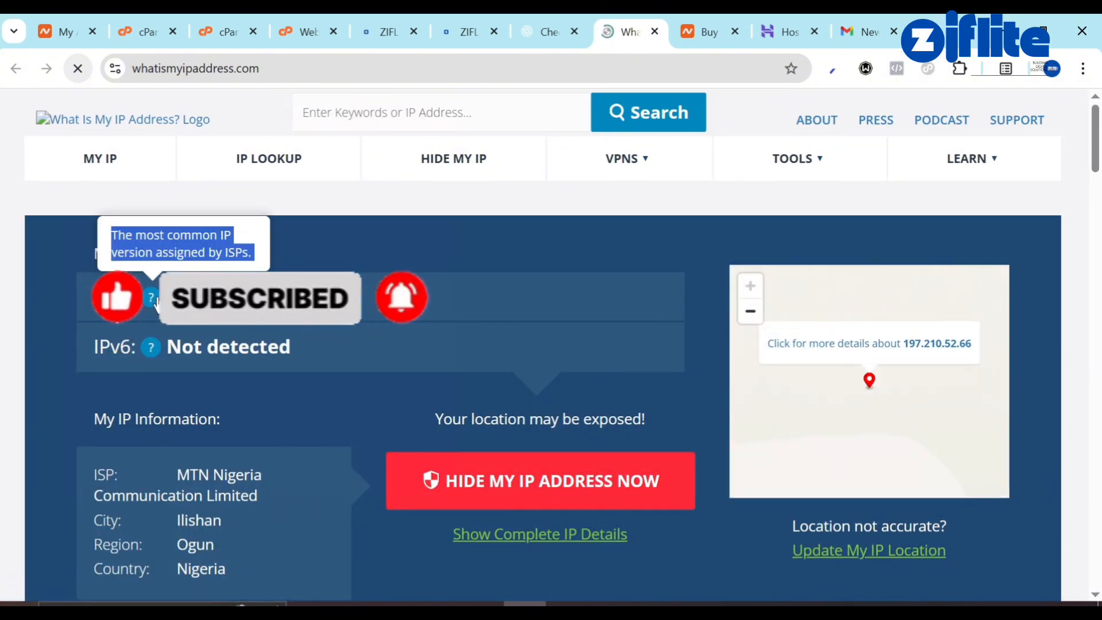
{"action": "left_click", "coordinate": [556, 12]}
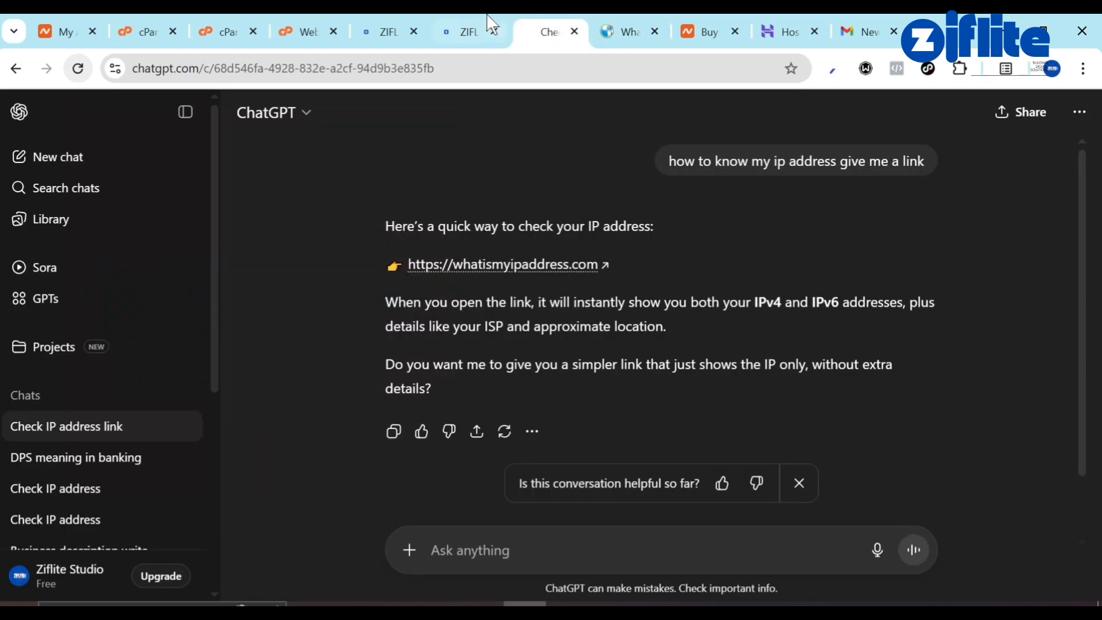
{"action": "left_click", "coordinate": [486, 22]}
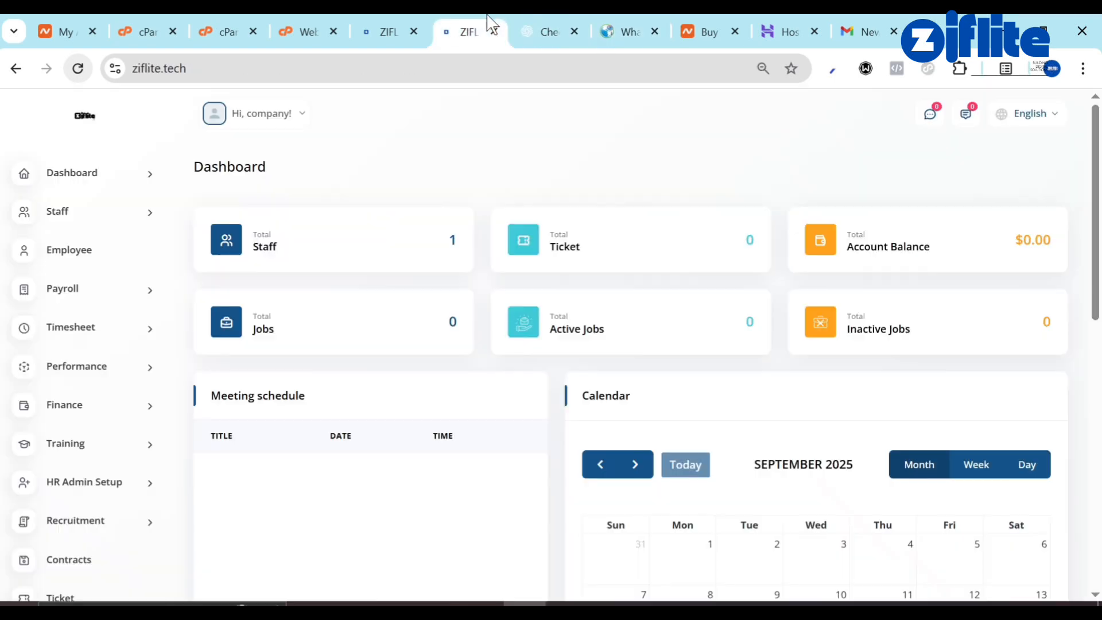
Create a new allowed-IP entry in IP Restriction Settings with the IP field left blank.
{"action": "left_click", "coordinate": [382, 23]}
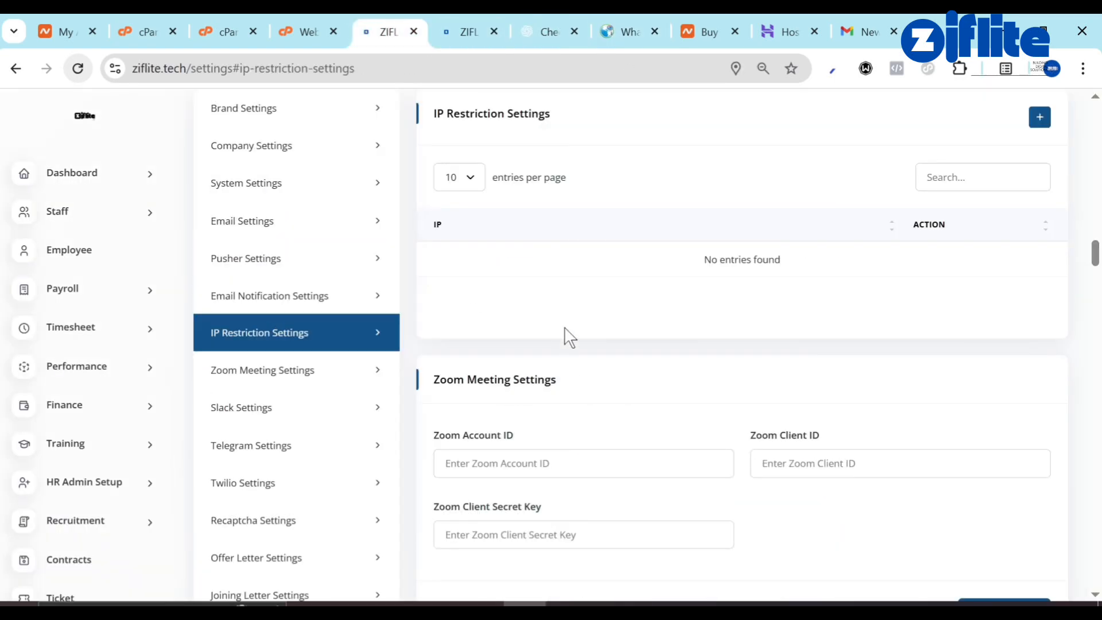
{"action": "scroll", "coordinate": [755, 260], "scroll_direction": "up", "scroll_amount": 1}
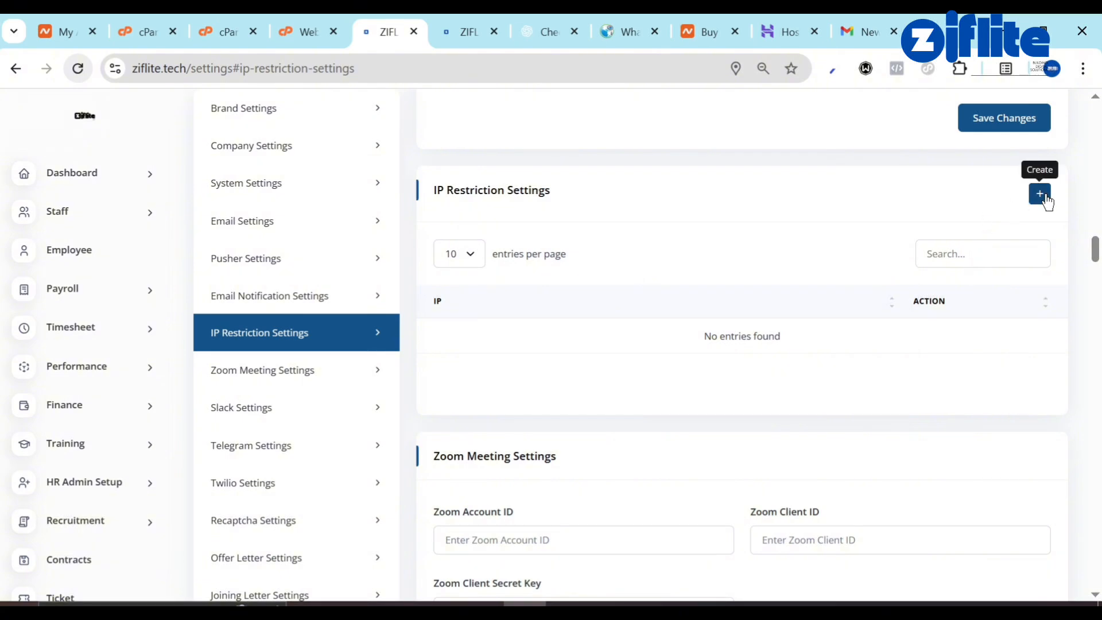
{"action": "left_click", "coordinate": [1045, 199]}
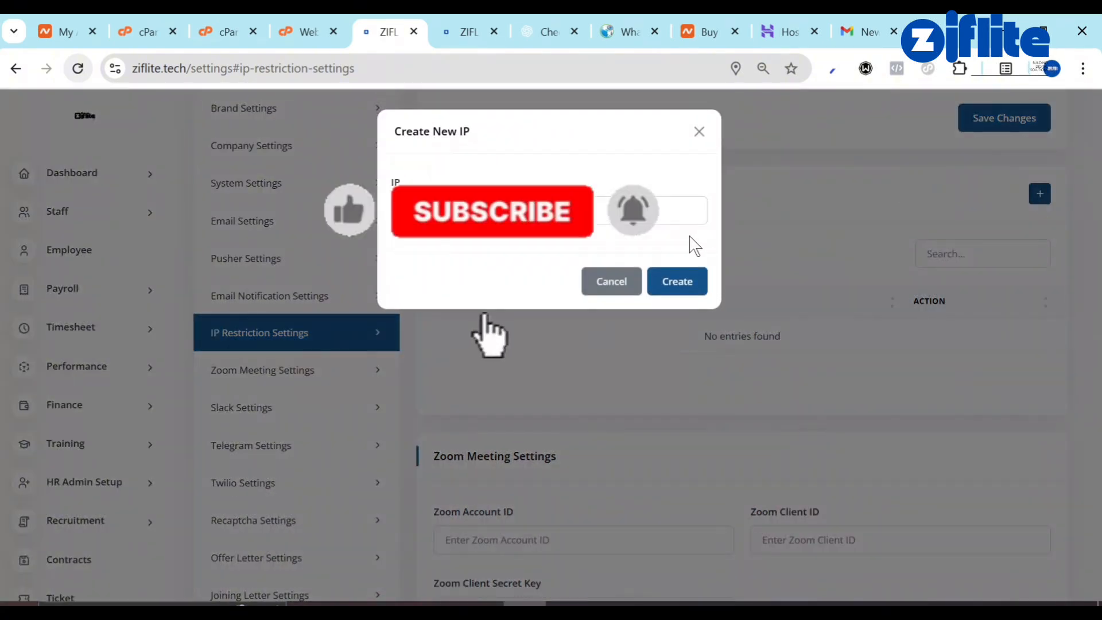
{"action": "left_click", "coordinate": [511, 213]}
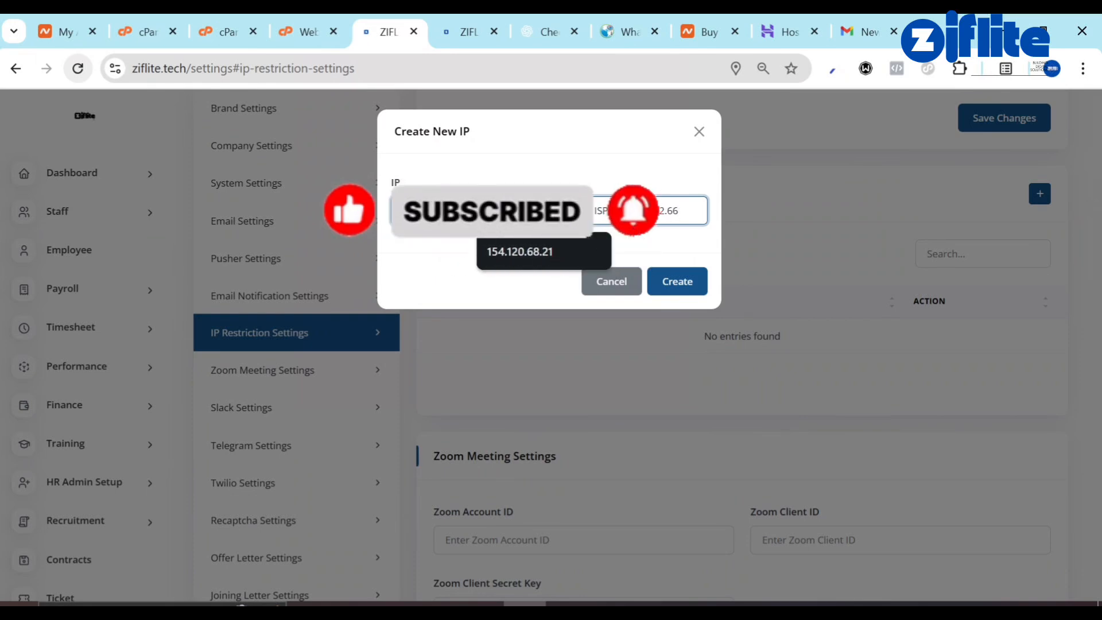
{"action": "left_click_drag", "start_coordinate": [404, 211], "coordinate": [619, 211]}
{"action": "key", "text": "BackSpace"}
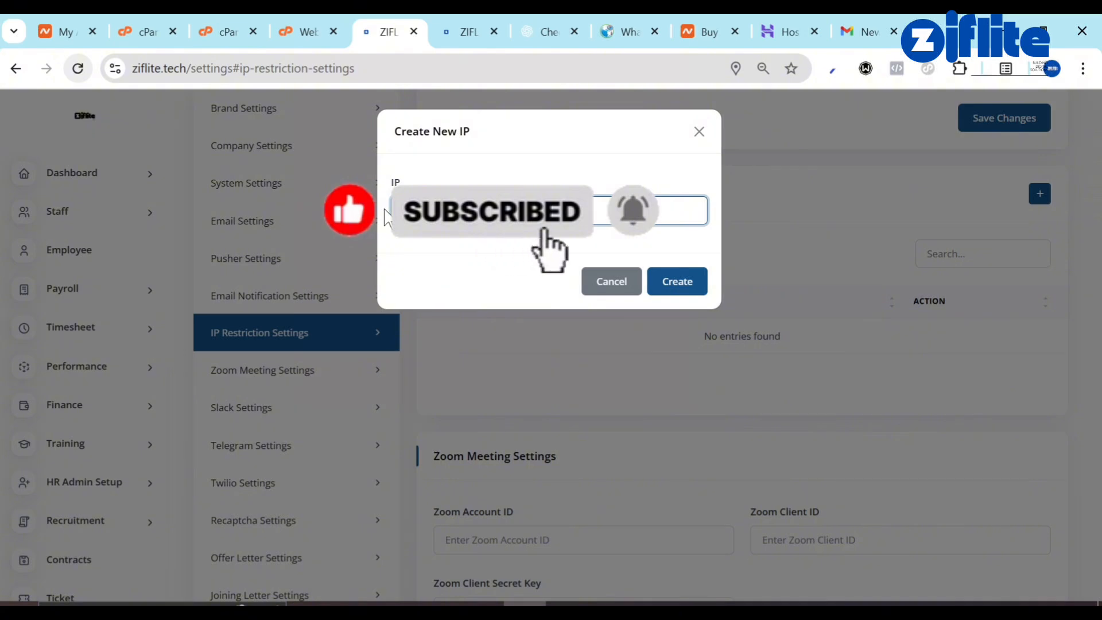
{"action": "left_click", "coordinate": [671, 287]}
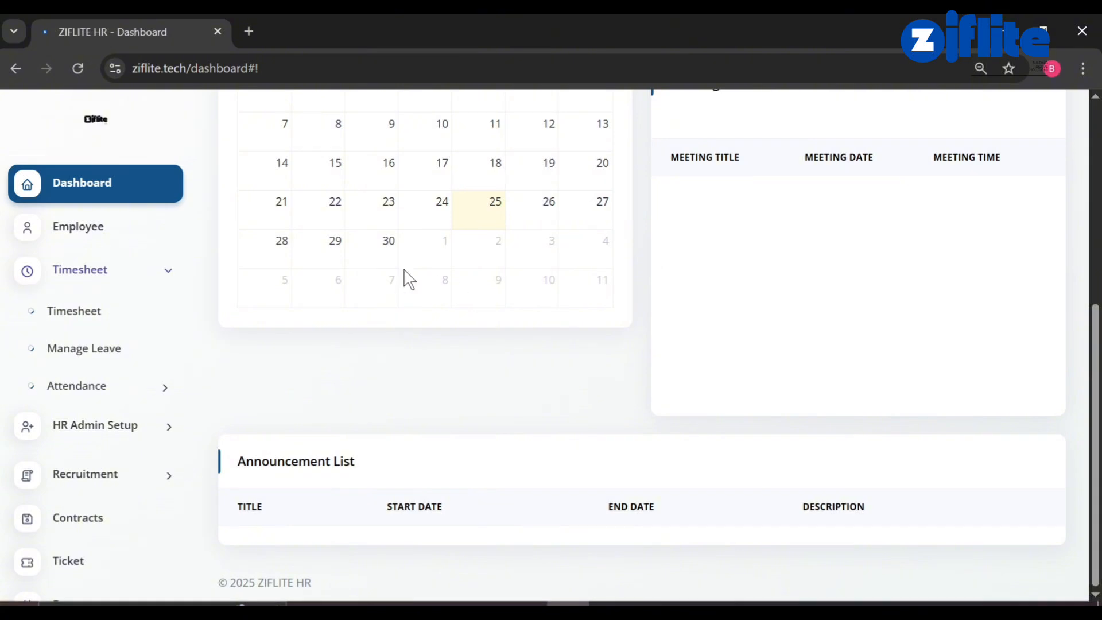
View Timesheet > Attendance > Marked Attendance, showing Sep 25, 2025 Present with a 2:44 PM clock-in.
{"action": "scroll", "coordinate": [409, 280], "scroll_direction": "up", "scroll_amount": 6}
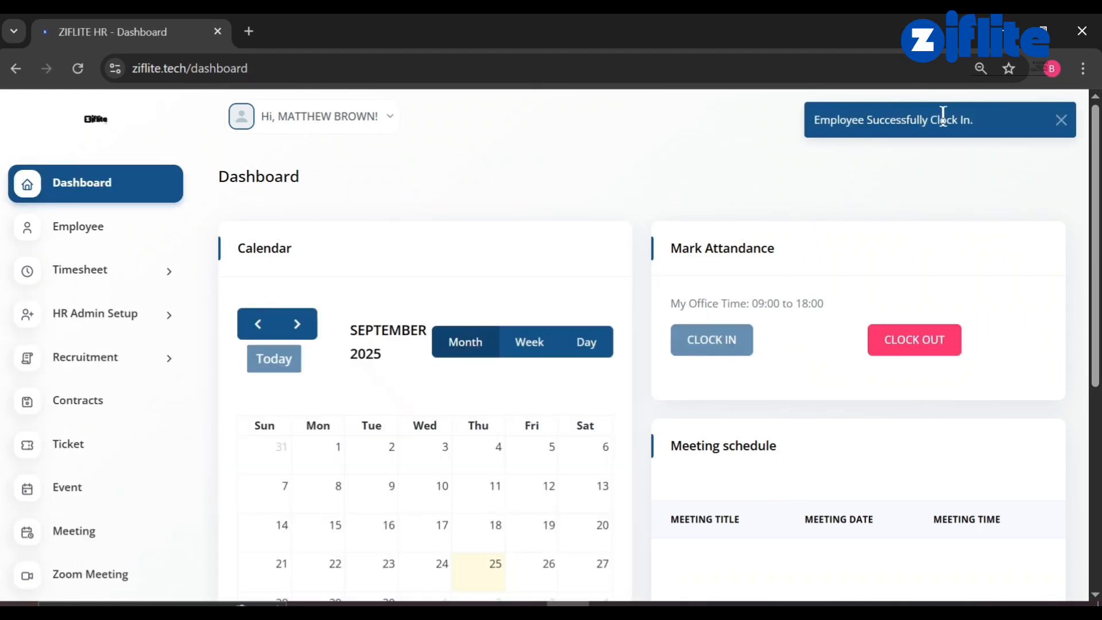
{"action": "scroll", "coordinate": [749, 422], "scroll_direction": "down", "scroll_amount": 6}
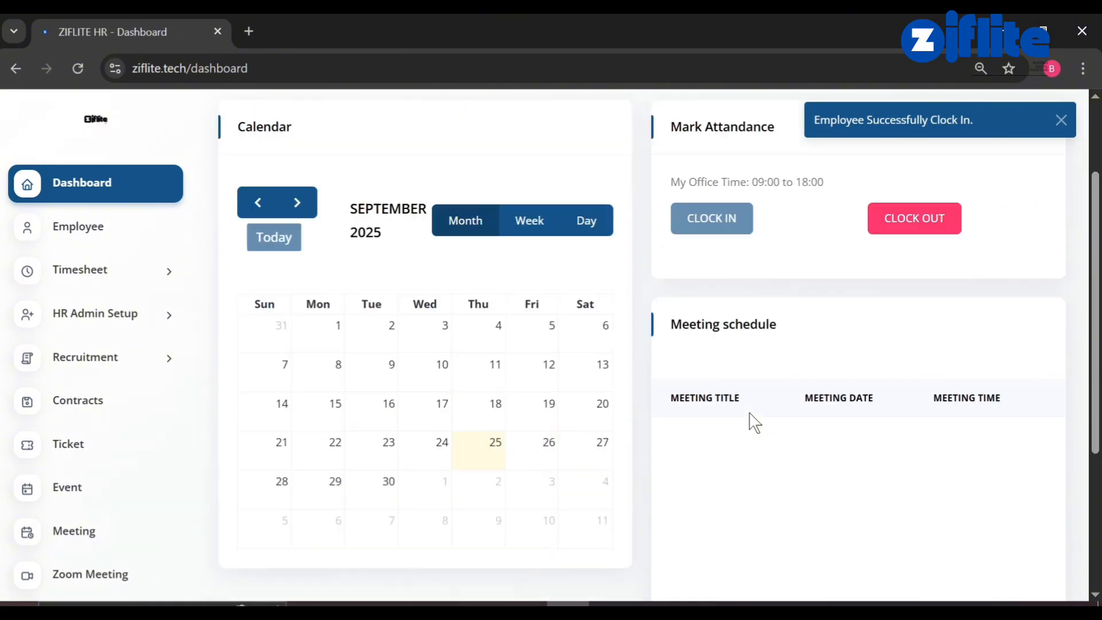
{"action": "left_click", "coordinate": [111, 282]}
{"action": "left_click", "coordinate": [92, 389]}
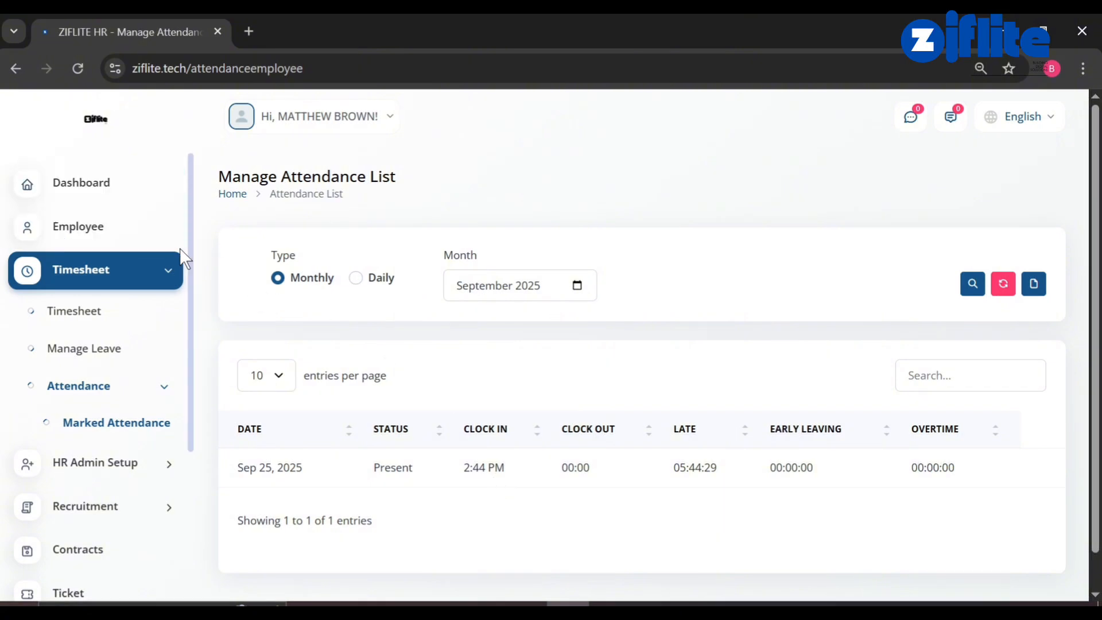
{"action": "scroll", "coordinate": [125, 434], "scroll_direction": "down", "scroll_amount": 4}
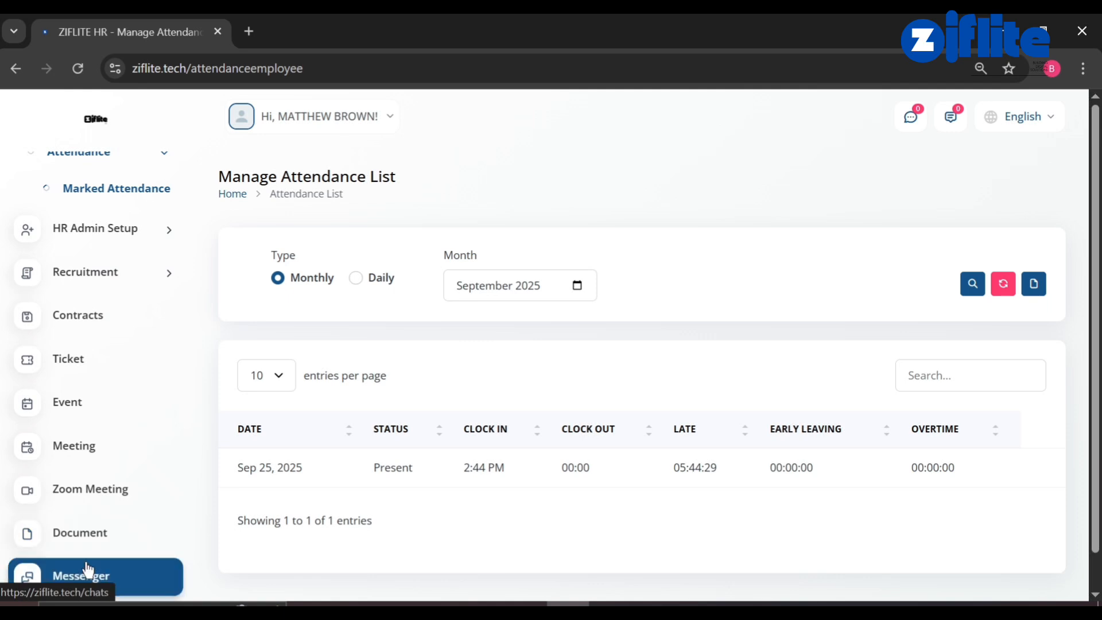
{"action": "scroll", "coordinate": [93, 545], "scroll_direction": "down", "scroll_amount": 1}
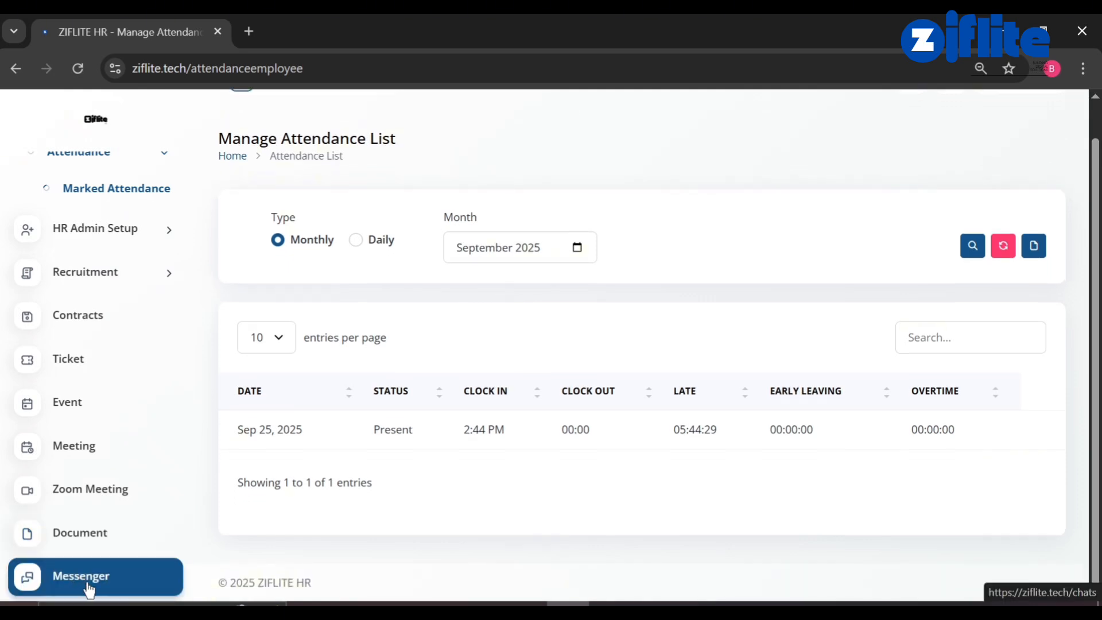
Send "Hello, Thanks for subscribing" to the hr contact in Messenger.
{"action": "left_click", "coordinate": [95, 585]}
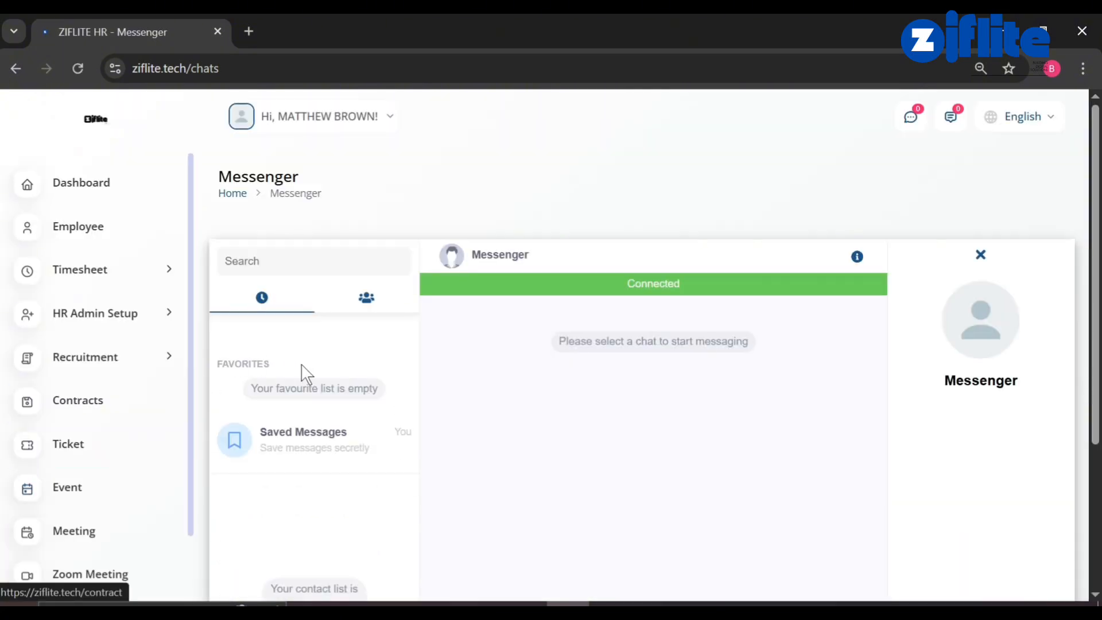
{"action": "left_click", "coordinate": [370, 304]}
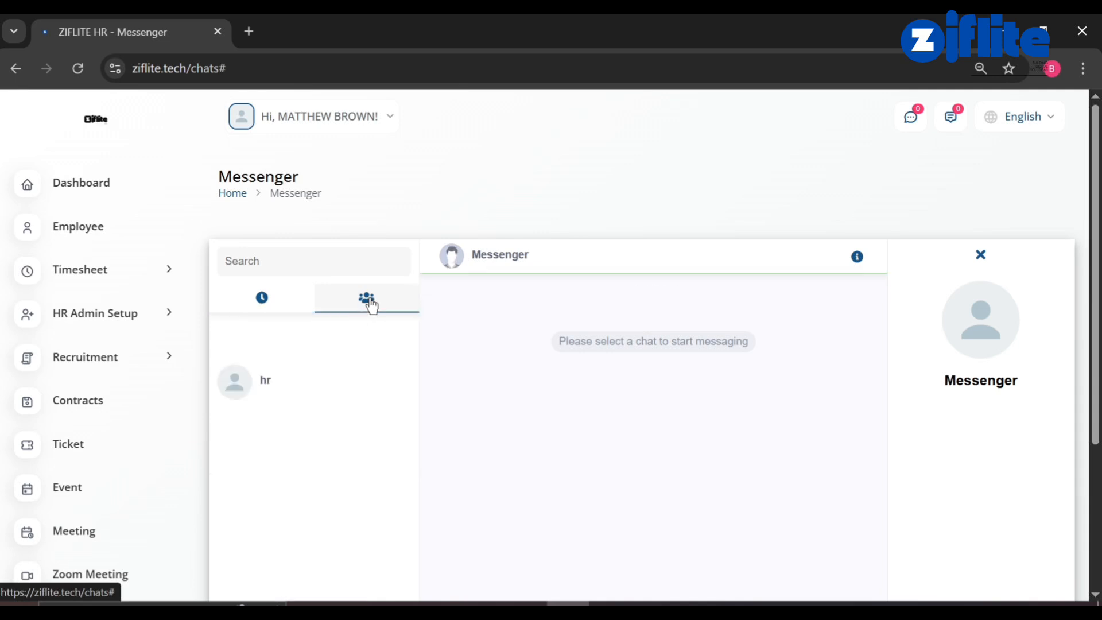
{"action": "left_click", "coordinate": [263, 395]}
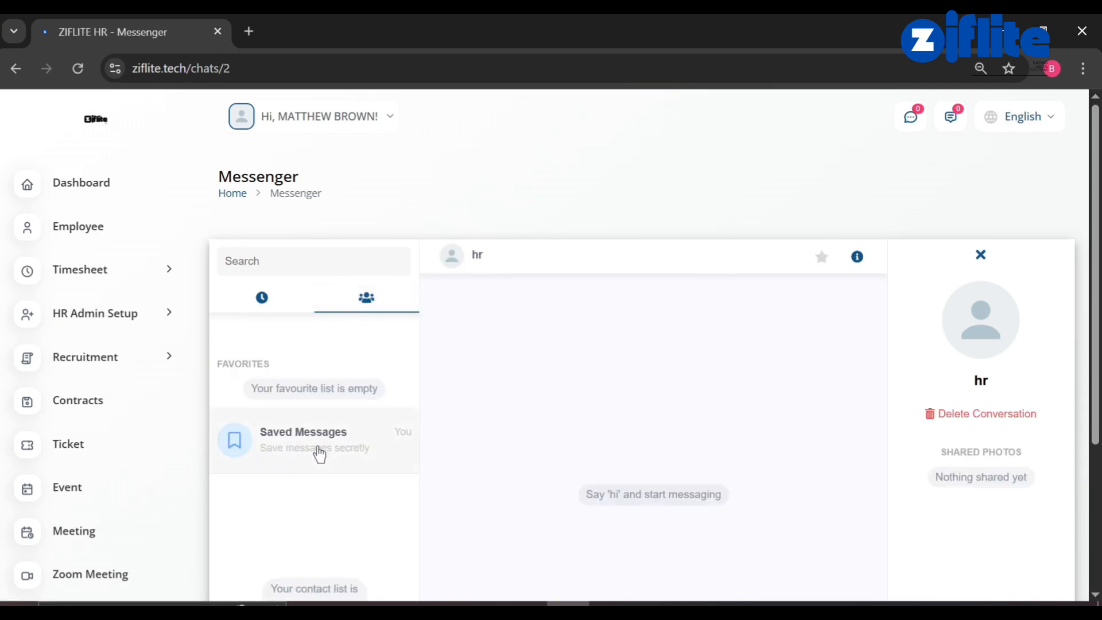
{"action": "scroll", "coordinate": [535, 455], "scroll_direction": "down", "scroll_amount": 3}
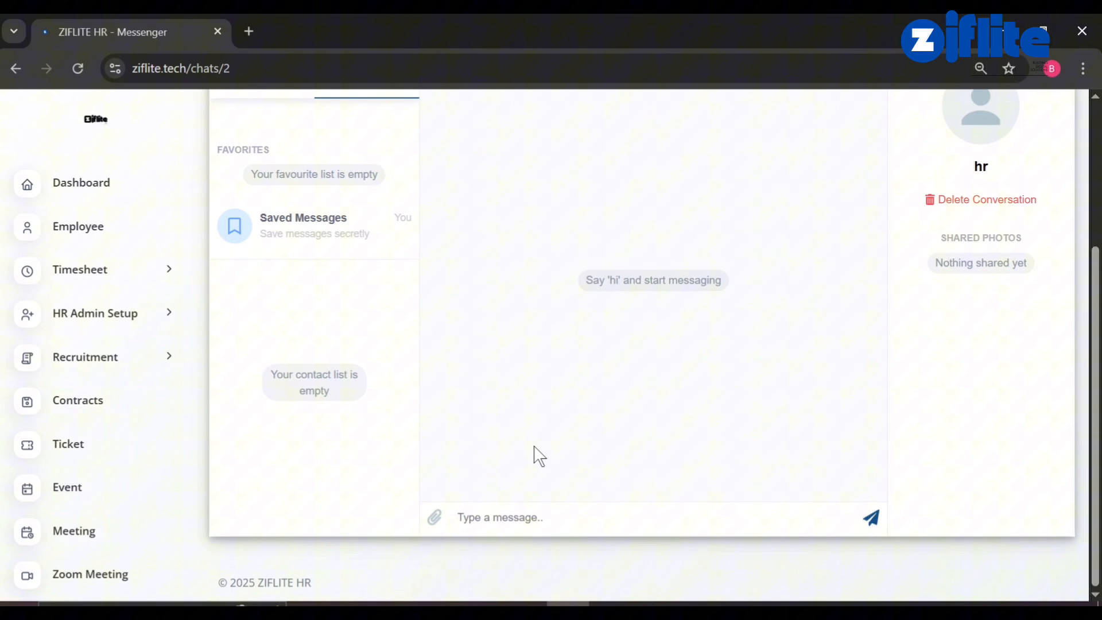
{"action": "left_click", "coordinate": [523, 498]}
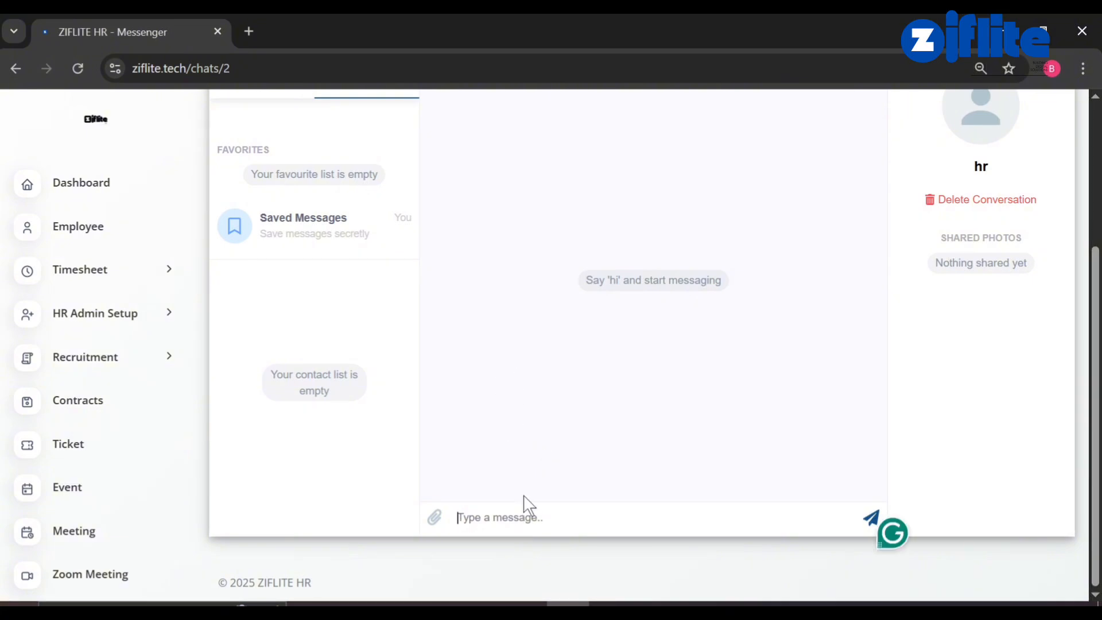
{"action": "type", "text": "Hell"}
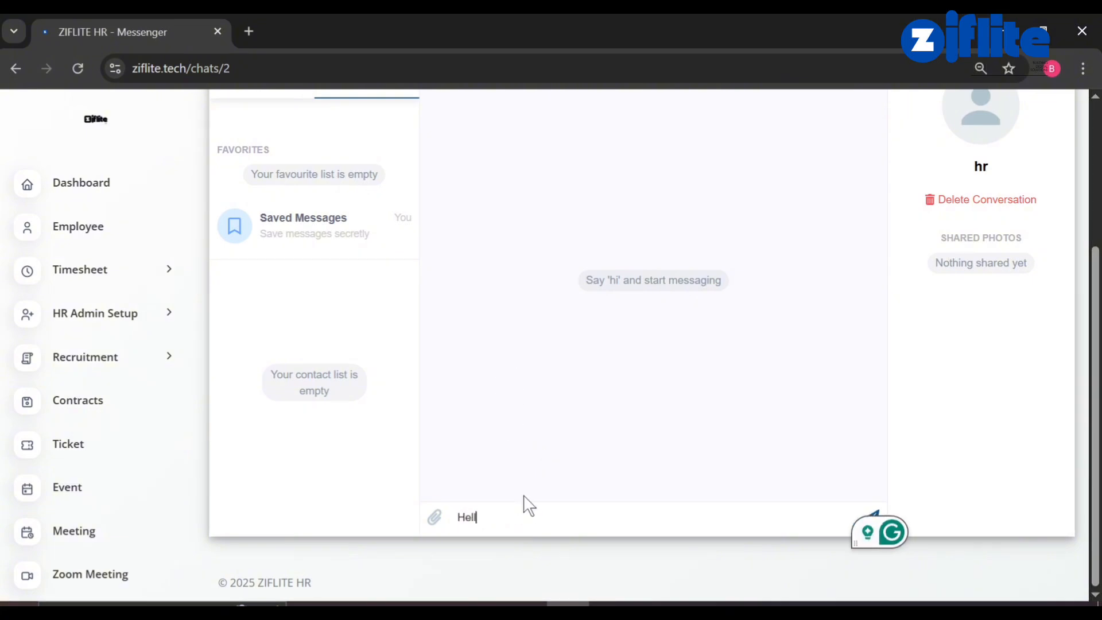
{"action": "type", "text": "o, Th"}
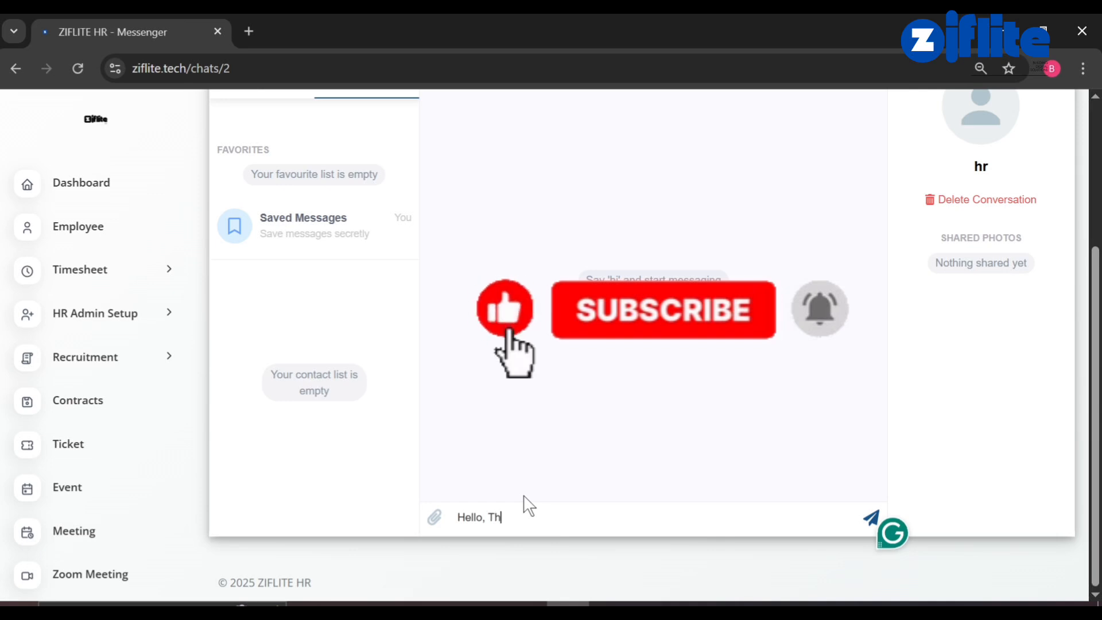
{"action": "type", "text": "anks f"}
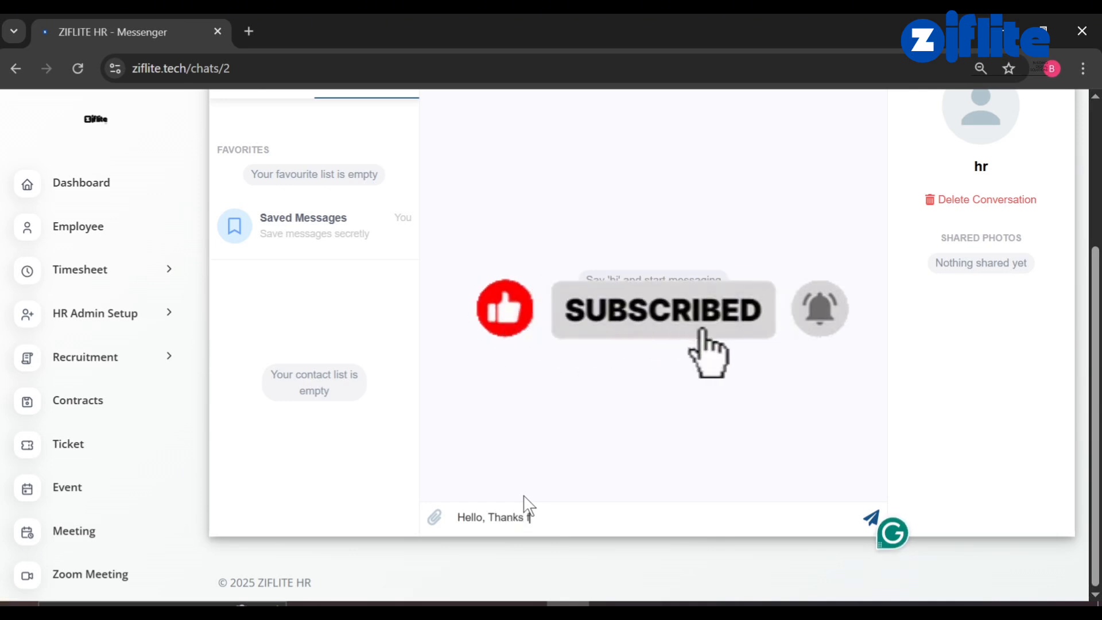
{"action": "type", "text": "or subscribin"}
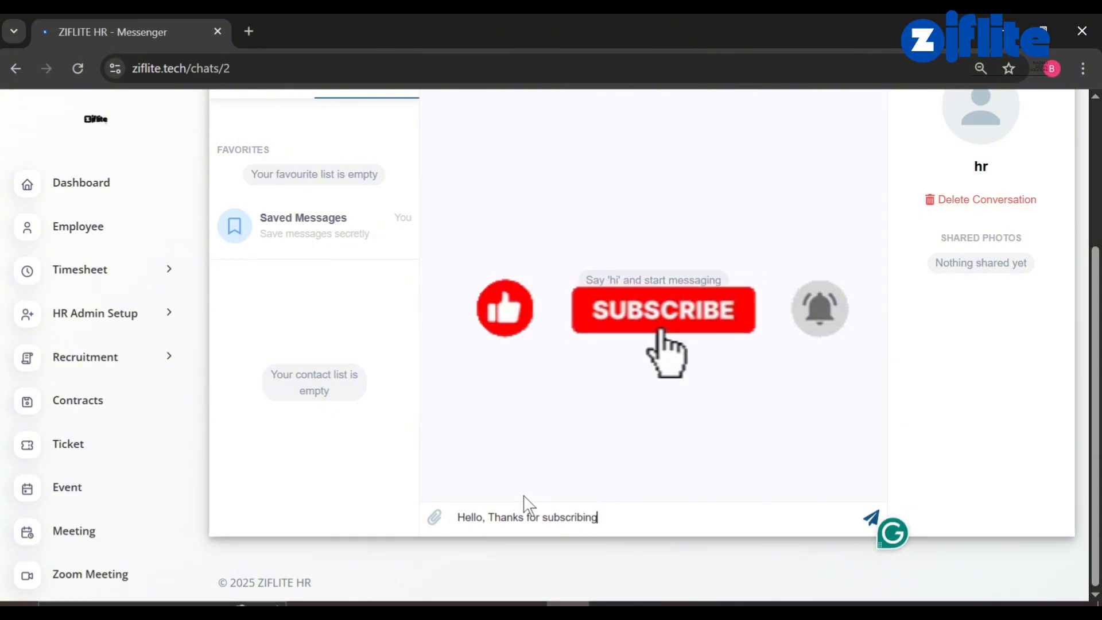
{"action": "type", "text": "g"}
{"action": "key", "text": "Return"}
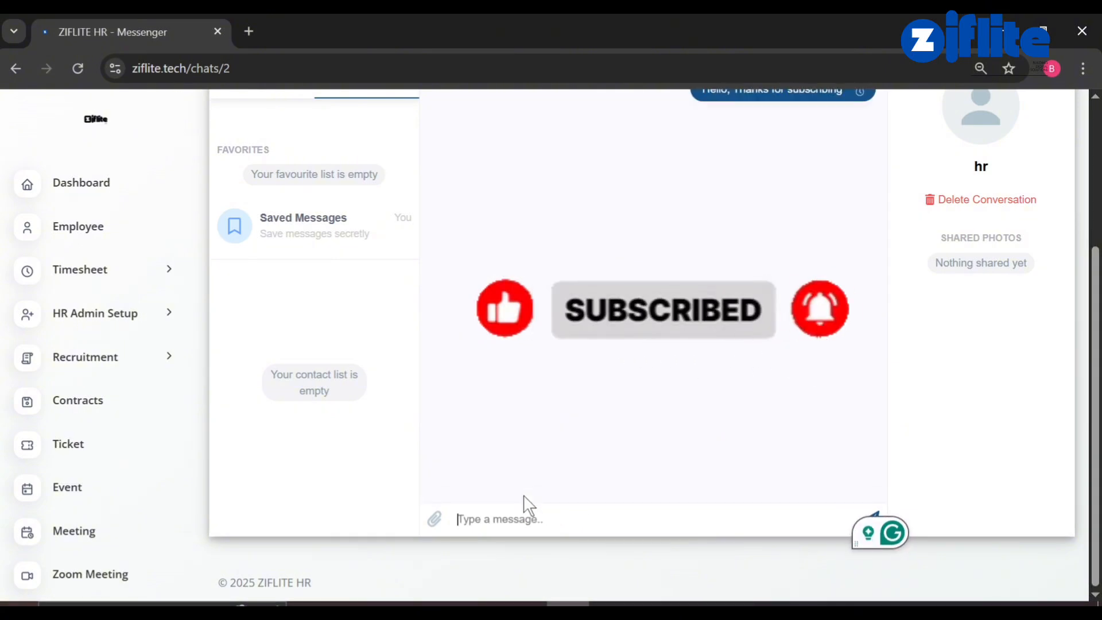
{"action": "scroll", "coordinate": [523, 499], "scroll_direction": "up", "scroll_amount": 4}
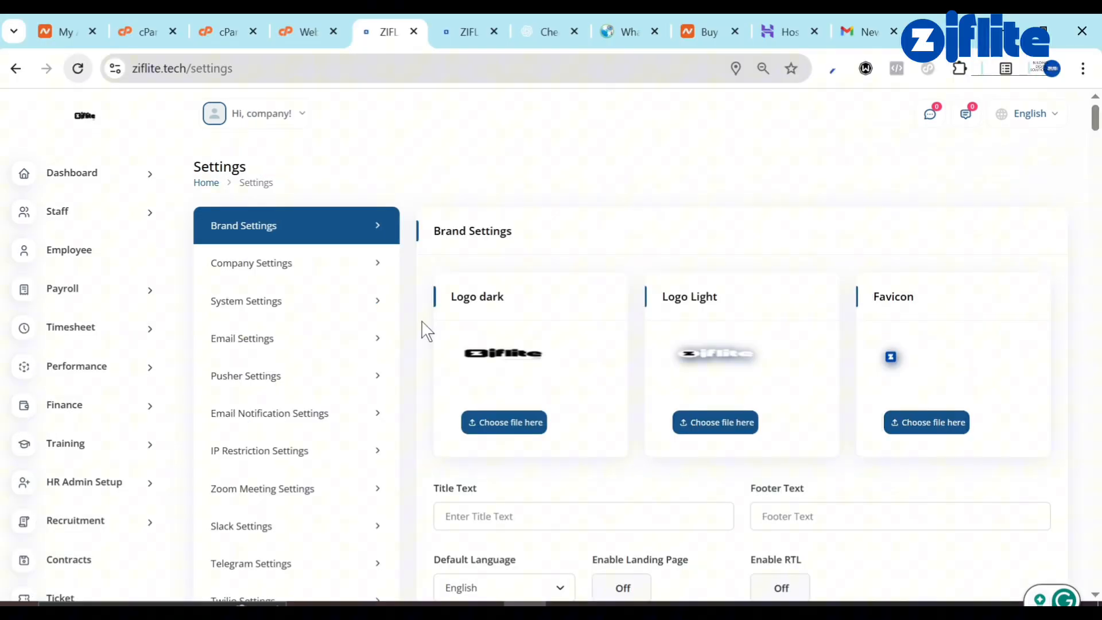
Log the company account out from the 'Hi, company!' menu.
{"action": "scroll", "coordinate": [94, 462], "scroll_direction": "down", "scroll_amount": 6}
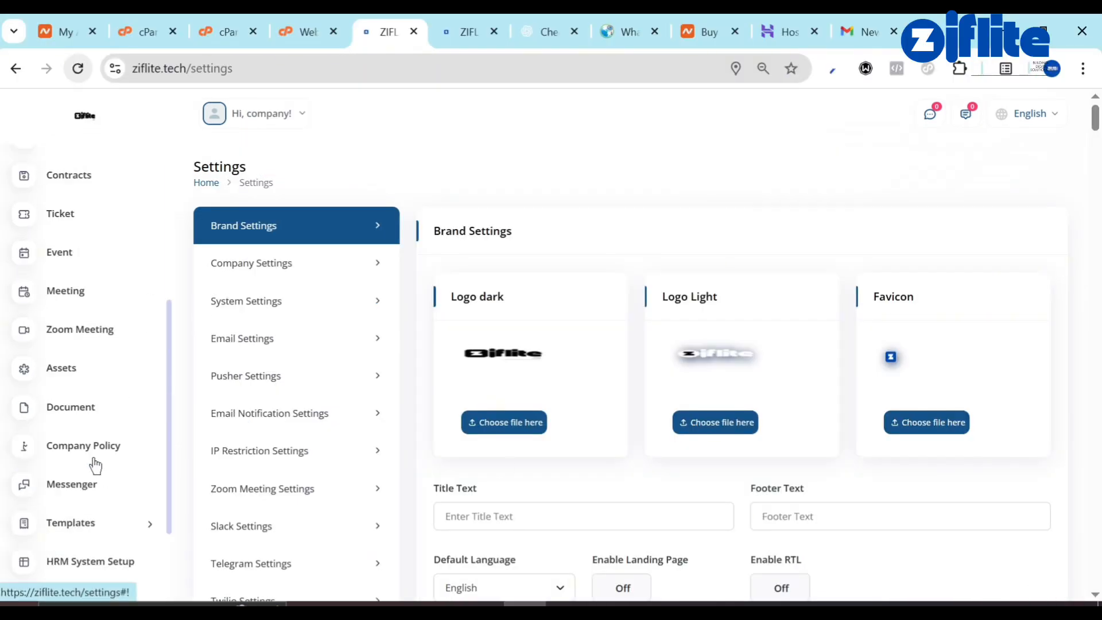
{"action": "scroll", "coordinate": [363, 423], "scroll_direction": "down", "scroll_amount": 8}
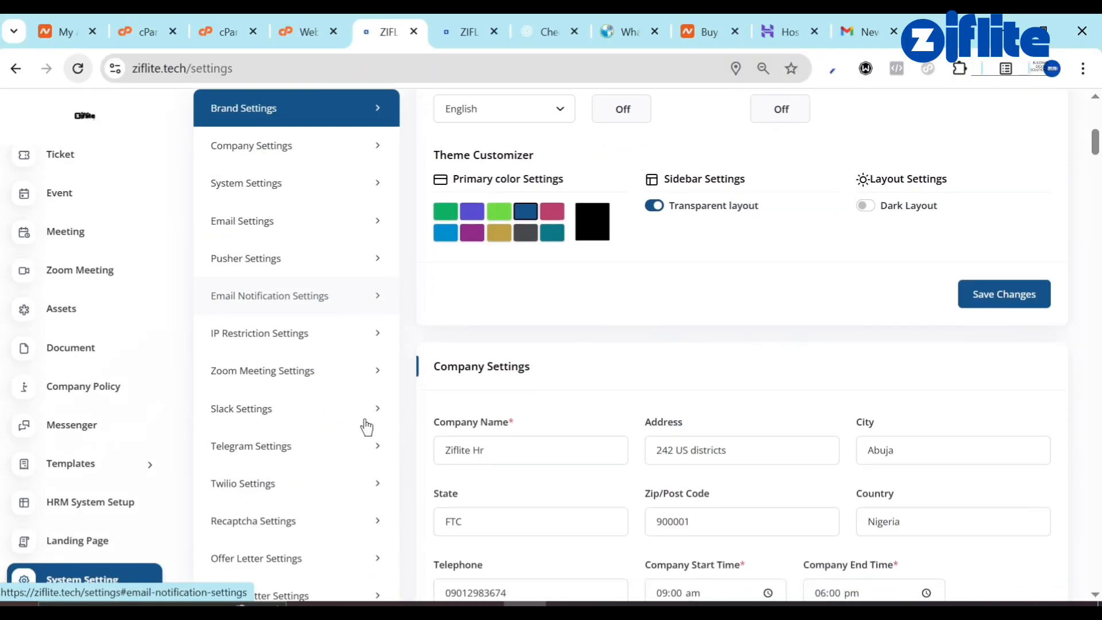
{"action": "scroll", "coordinate": [364, 423], "scroll_direction": "up", "scroll_amount": 10}
{"action": "left_click", "coordinate": [267, 118]}
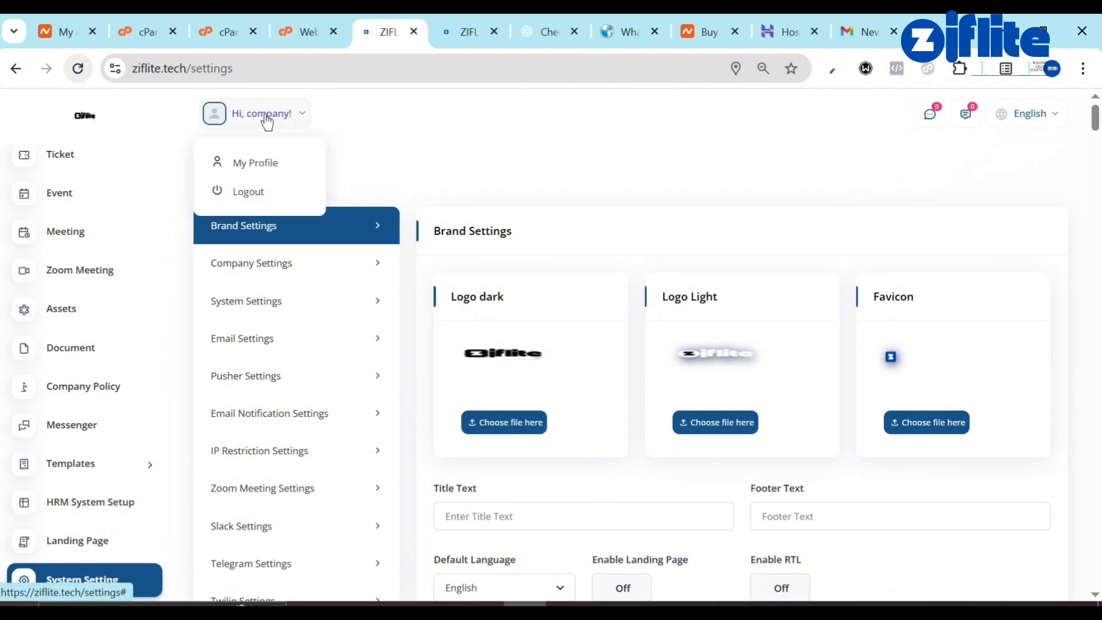
{"action": "left_click", "coordinate": [259, 190]}
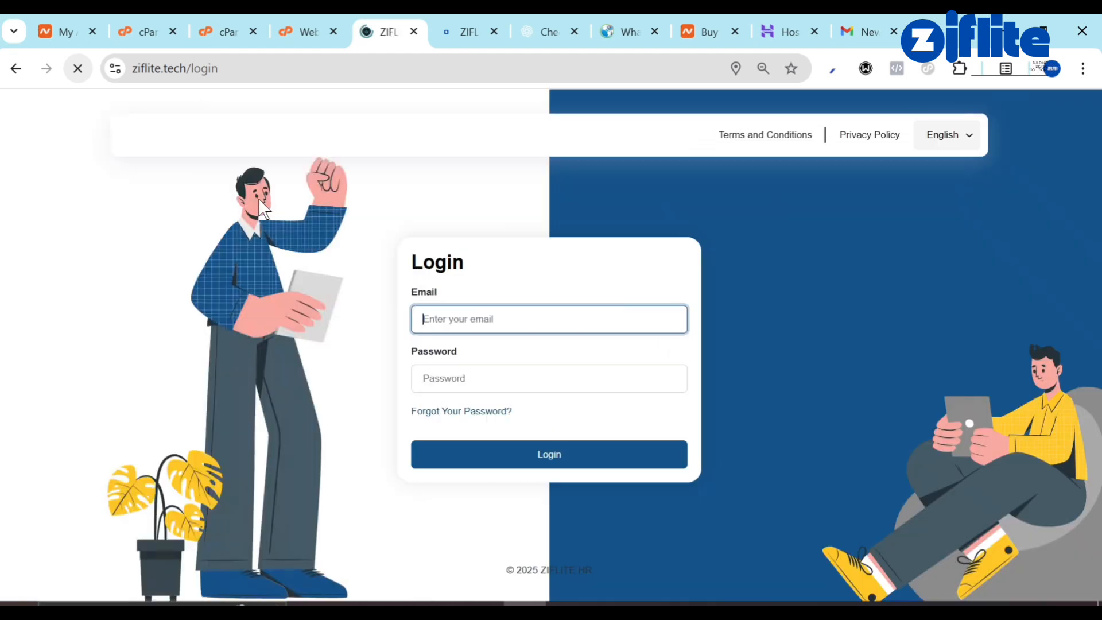
Sign in as the hr user using the suggested e-mail and the account password.
{"action": "left_click", "coordinate": [468, 320]}
{"action": "type", "text": "hr@example.com"}
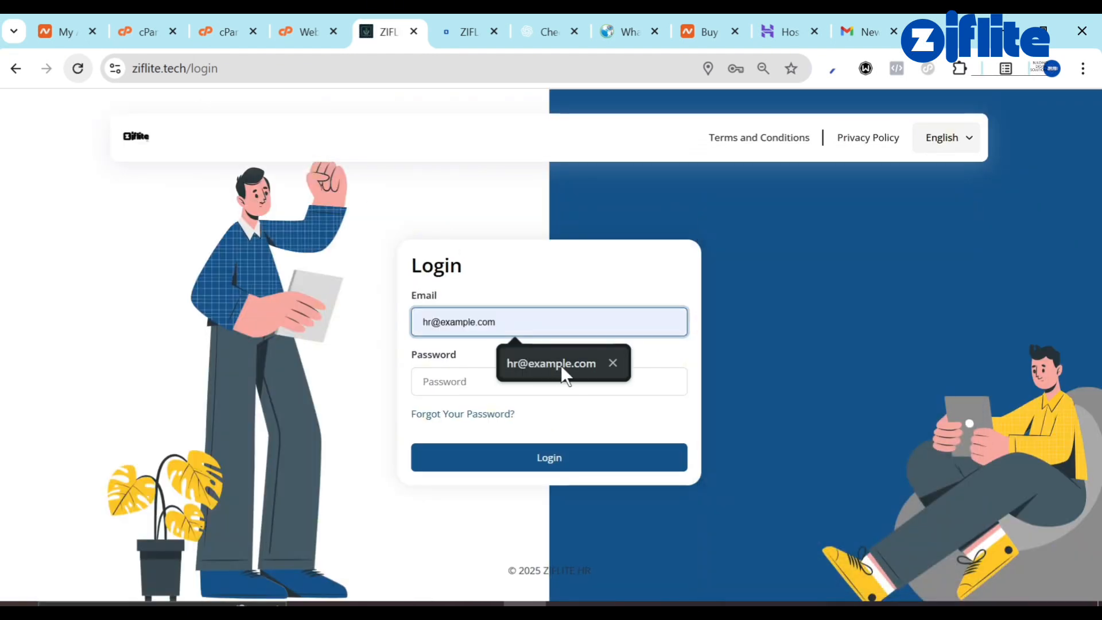
{"action": "left_click", "coordinate": [560, 365]}
{"action": "left_click", "coordinate": [513, 383]}
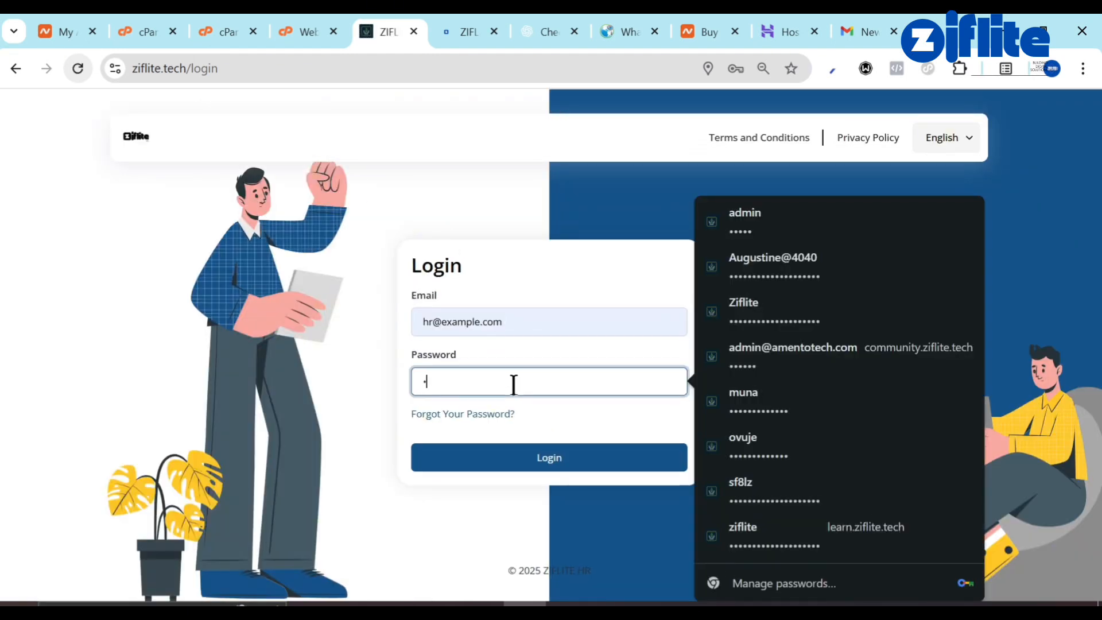
{"action": "type", "text": "****"}
{"action": "left_click", "coordinate": [545, 458]}
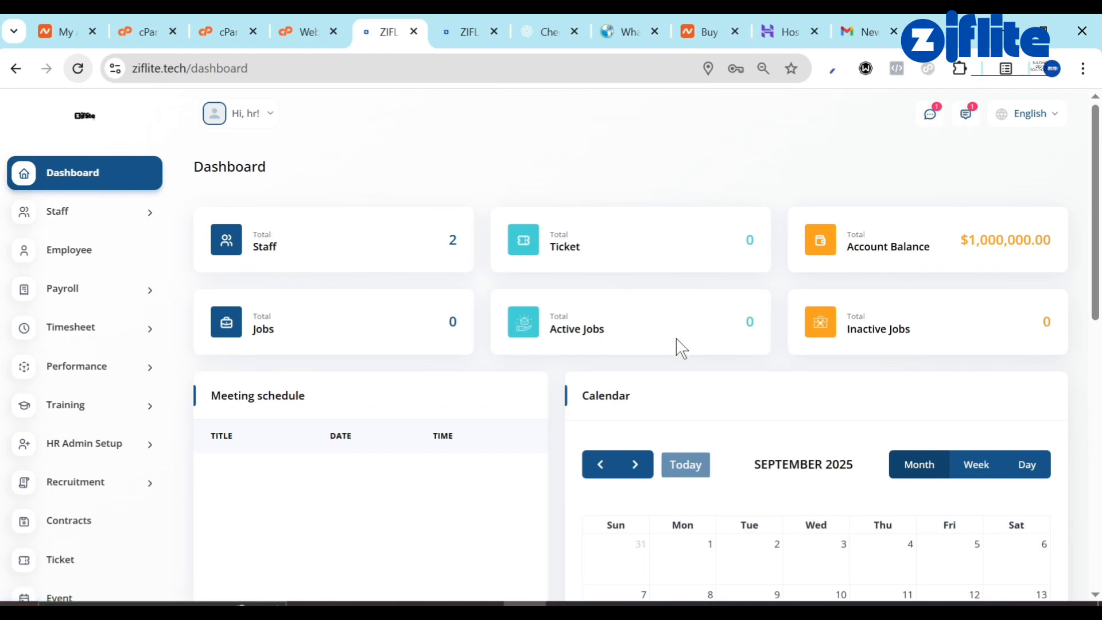
Dismiss Chrome's password breach warning.
{"action": "scroll", "coordinate": [677, 345], "scroll_direction": "down", "scroll_amount": 5}
{"action": "scroll", "coordinate": [677, 346], "scroll_direction": "down", "scroll_amount": 6}
{"action": "scroll", "coordinate": [677, 346], "scroll_direction": "up", "scroll_amount": 10}
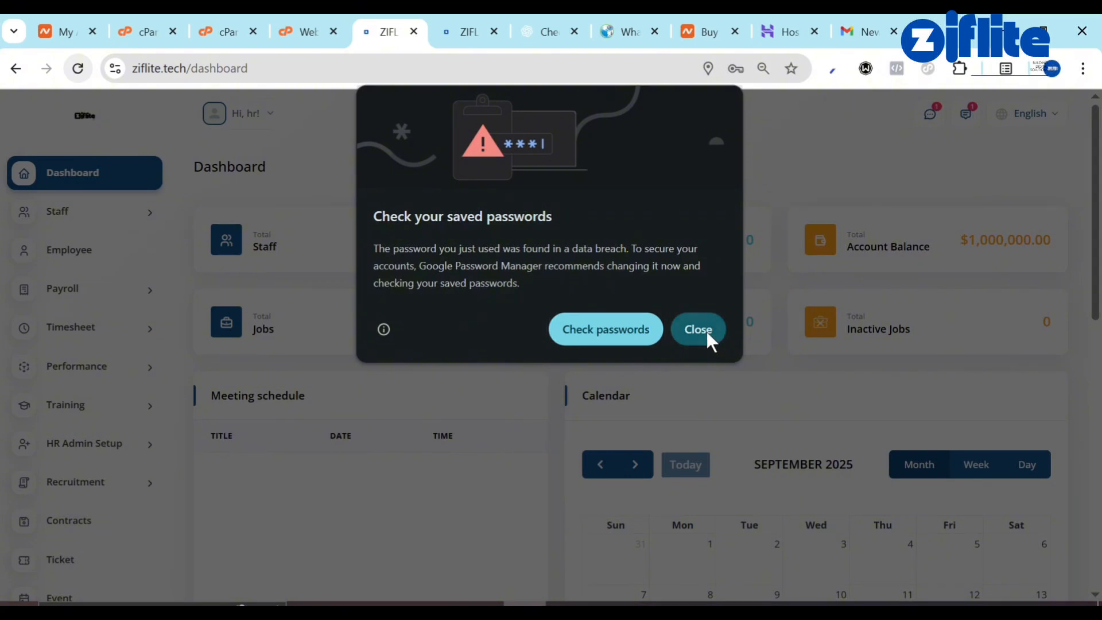
{"action": "left_click", "coordinate": [707, 332]}
{"action": "scroll", "coordinate": [47, 460], "scroll_direction": "down", "scroll_amount": 8}
{"action": "scroll", "coordinate": [47, 461], "scroll_direction": "down", "scroll_amount": 5}
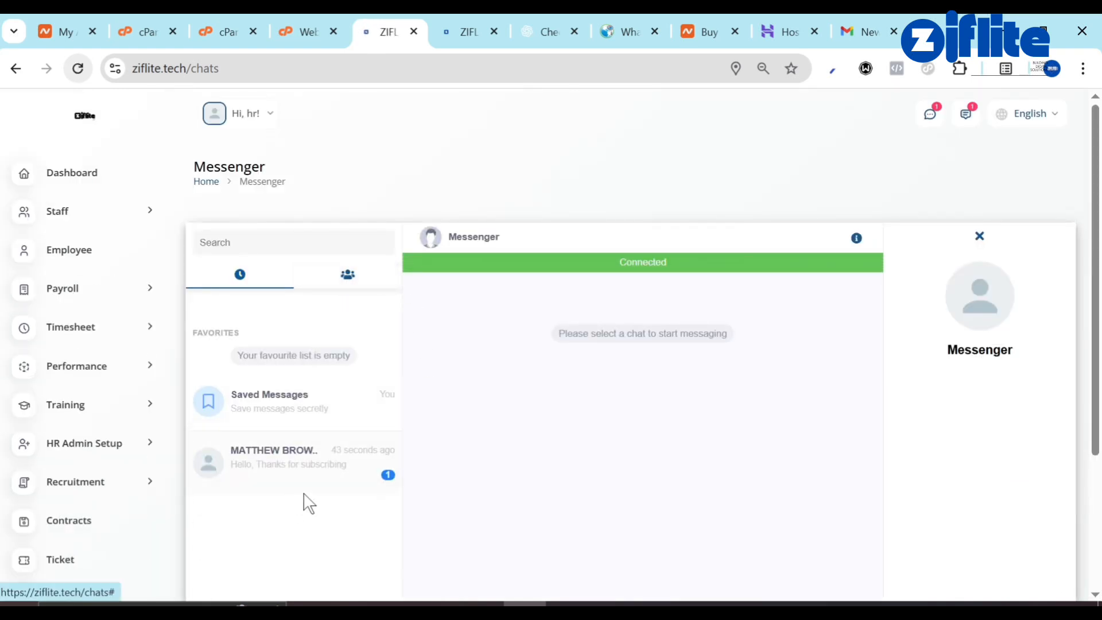
Send a 'You are welcome' reply, addressed to the employee by first name, in their Messenger chat.
{"action": "left_click", "coordinate": [303, 470]}
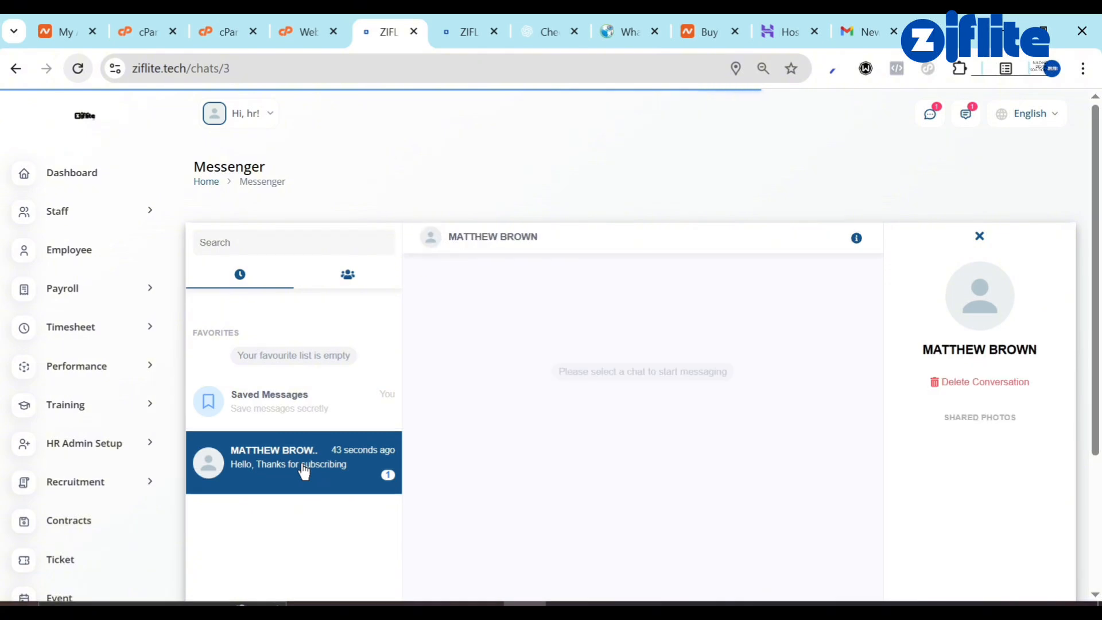
{"action": "scroll", "coordinate": [455, 482], "scroll_direction": "down", "scroll_amount": 3}
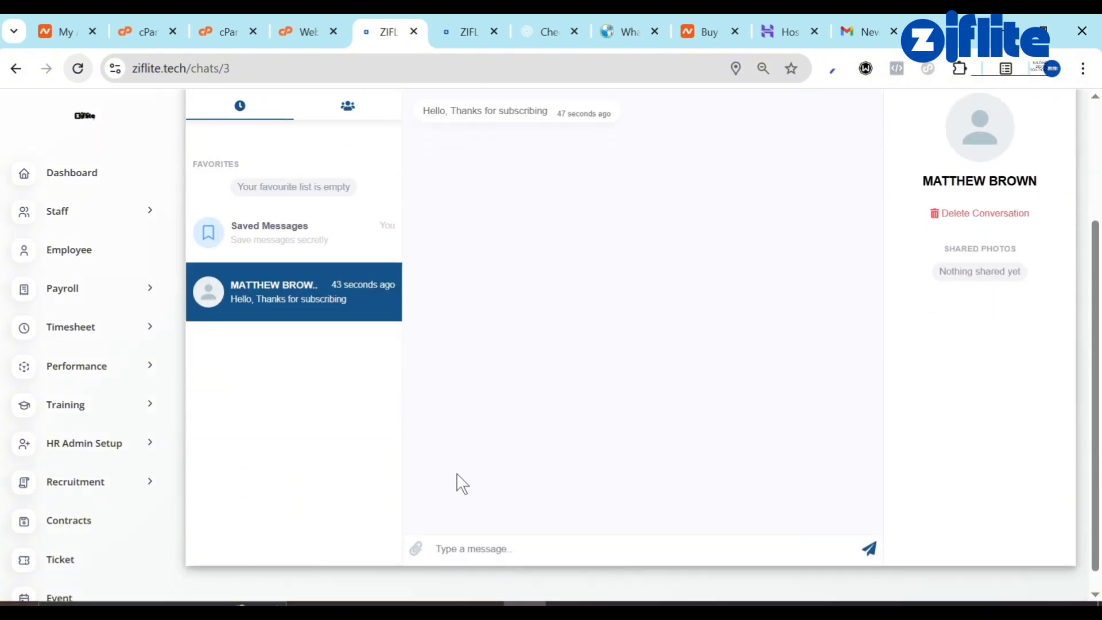
{"action": "left_click", "coordinate": [560, 556]}
{"action": "type", "text": "Yo"}
{"action": "key", "text": "BackSpace"}
{"action": "key", "text": "BackSpace"}
{"action": "type", "text": "Y"}
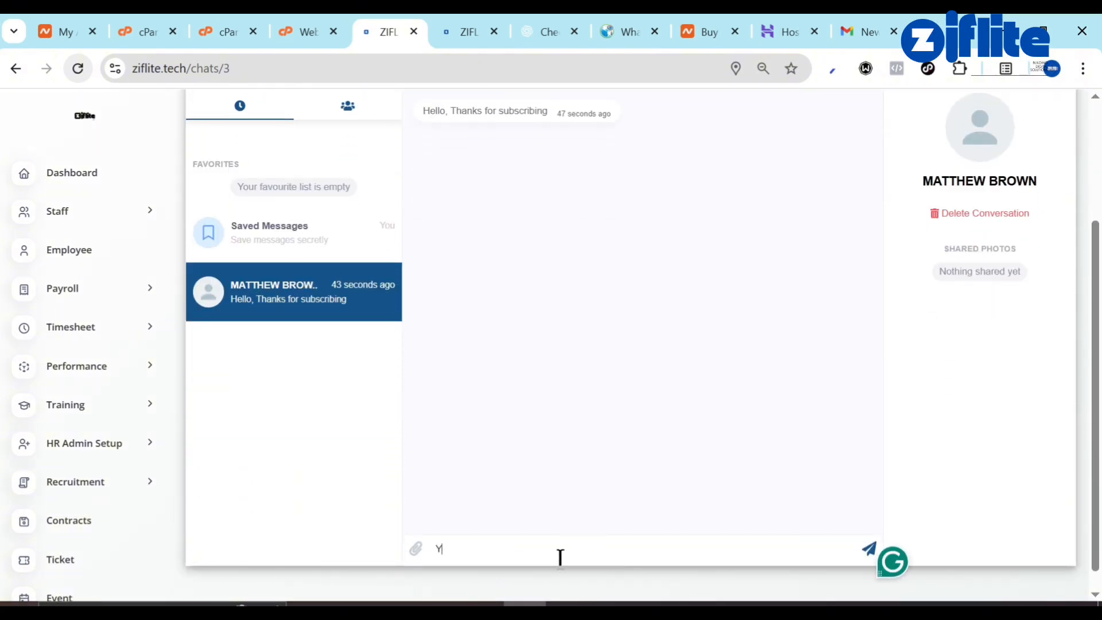
{"action": "type", "text": "ou are welcome matt"}
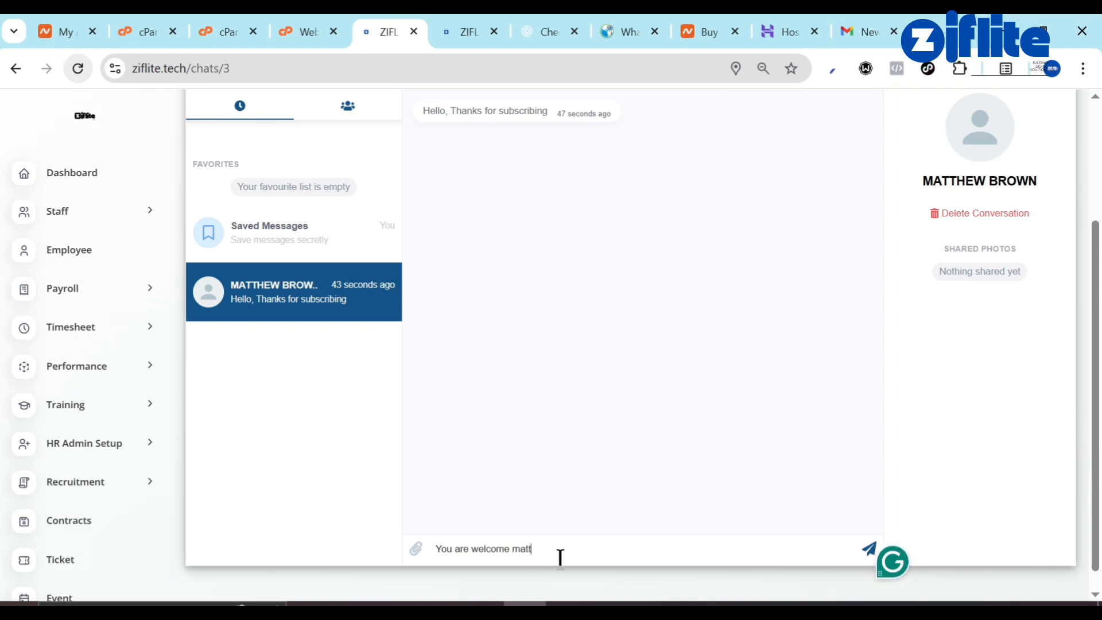
{"action": "type", "text": "hew"}
{"action": "key", "text": "Return"}
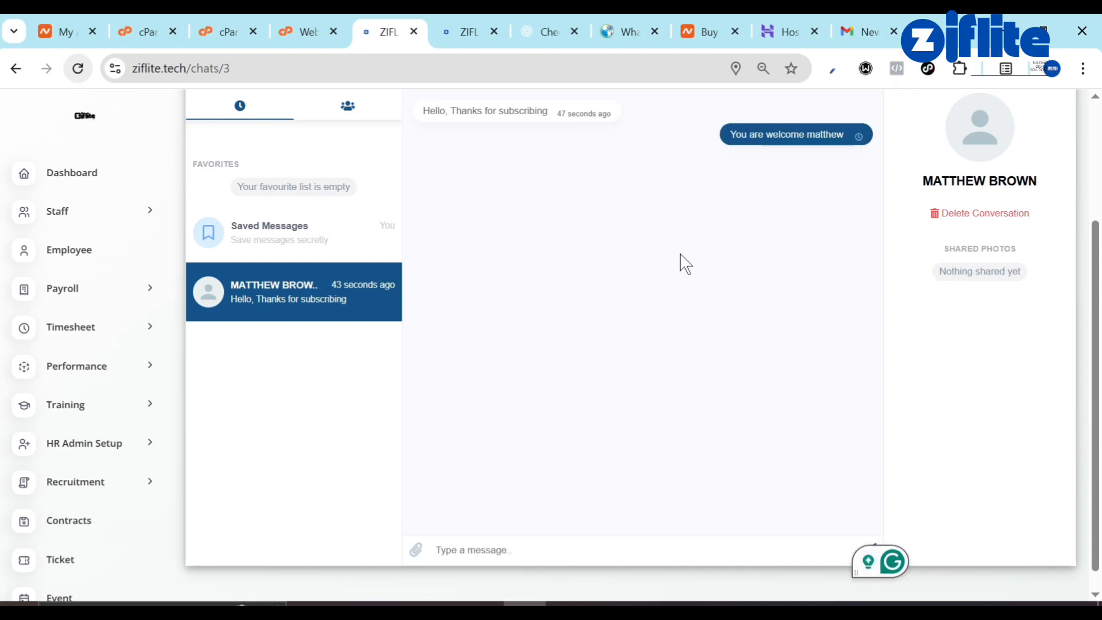
{"action": "scroll", "coordinate": [777, 184], "scroll_direction": "up", "scroll_amount": 2}
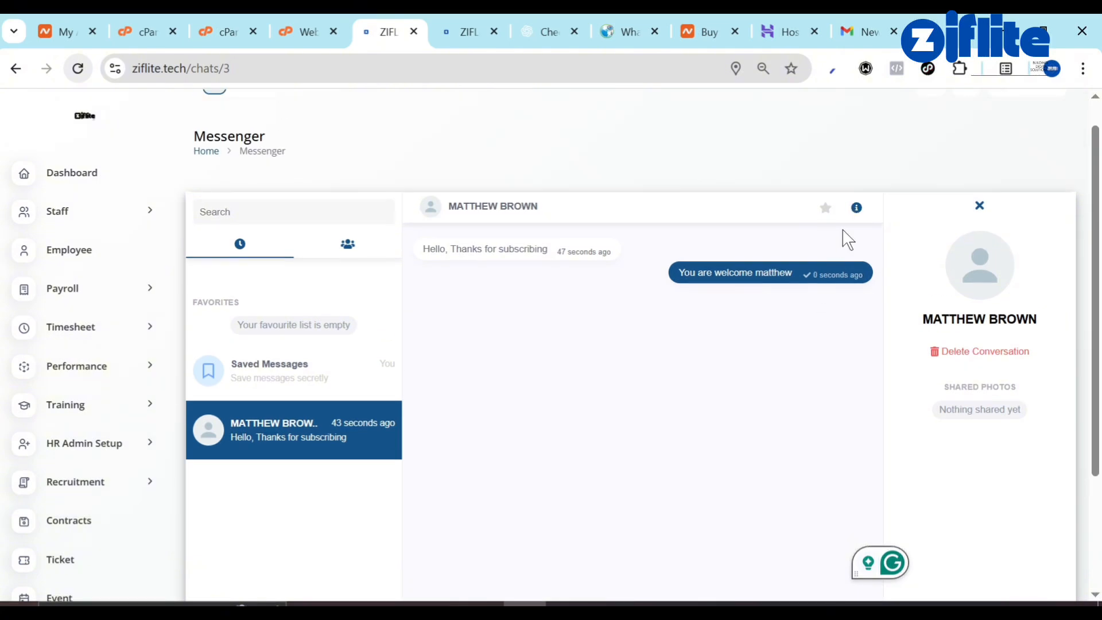
{"action": "left_click", "coordinate": [576, 606]}
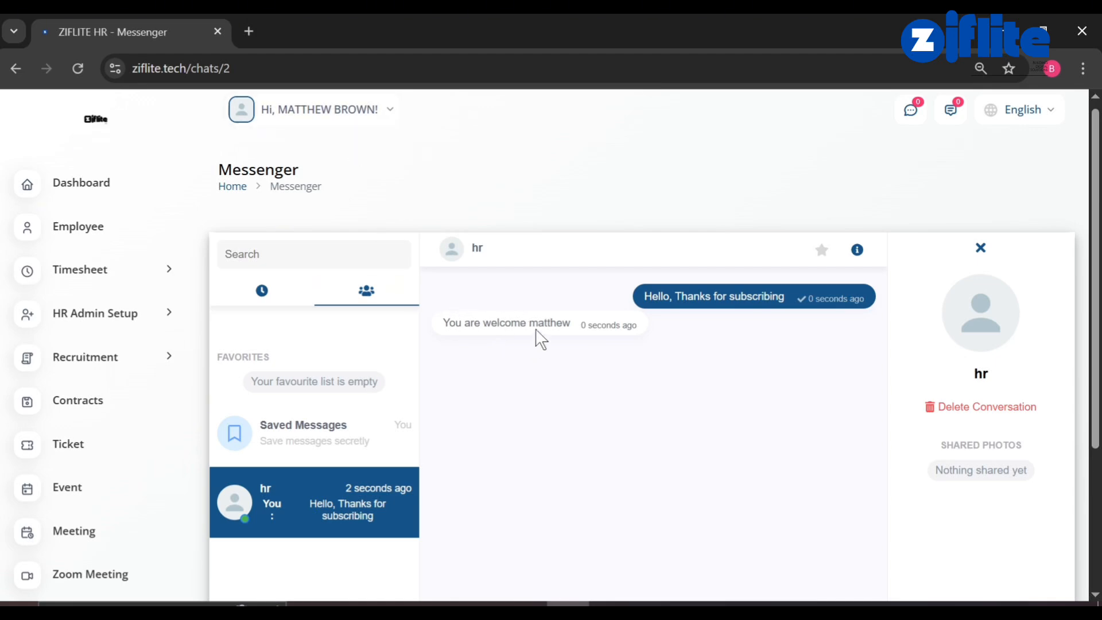
{"action": "scroll", "coordinate": [585, 366], "scroll_direction": "down", "scroll_amount": 3}
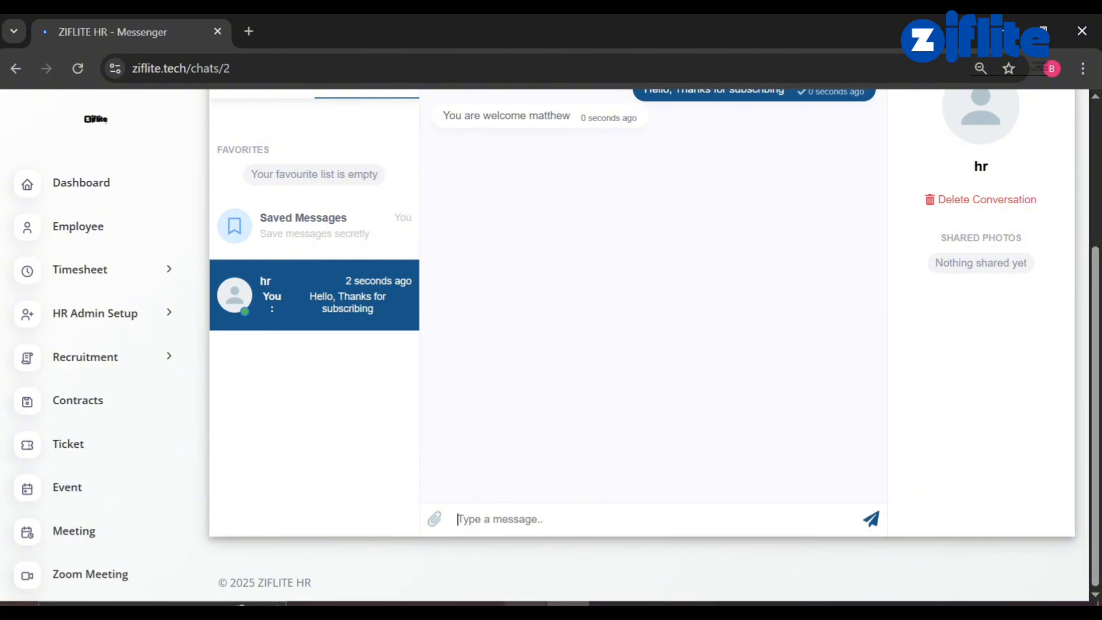
{"action": "left_click", "coordinate": [524, 604]}
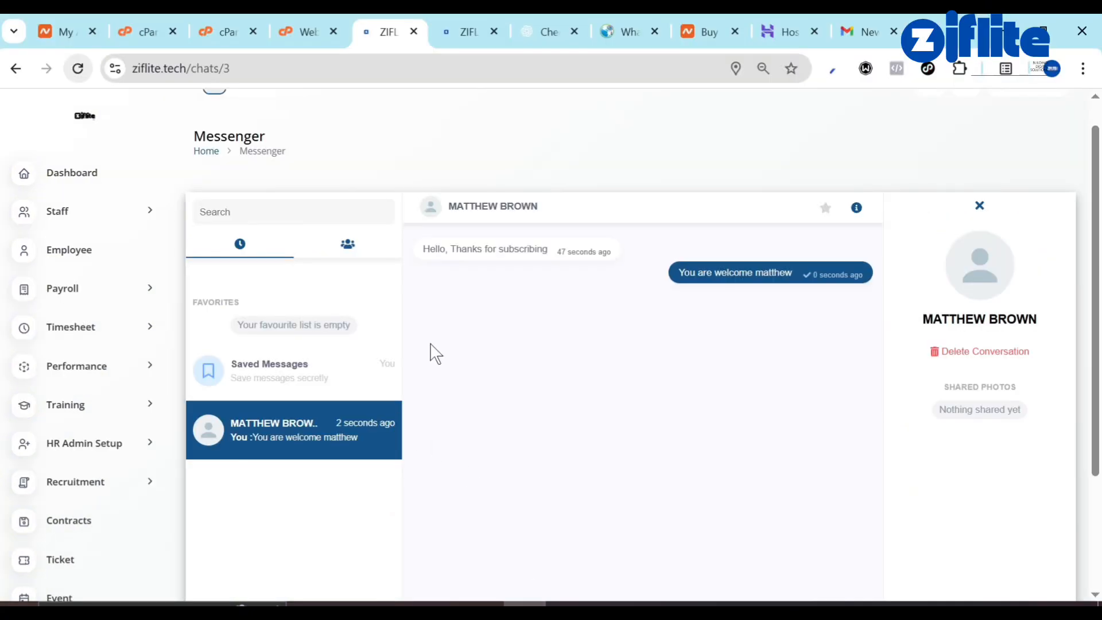
Open the hr user's account menu via 'Hi, hr!' at the top.
{"action": "scroll", "coordinate": [473, 270], "scroll_direction": "up", "scroll_amount": 1}
{"action": "scroll", "coordinate": [74, 342], "scroll_direction": "down", "scroll_amount": 5}
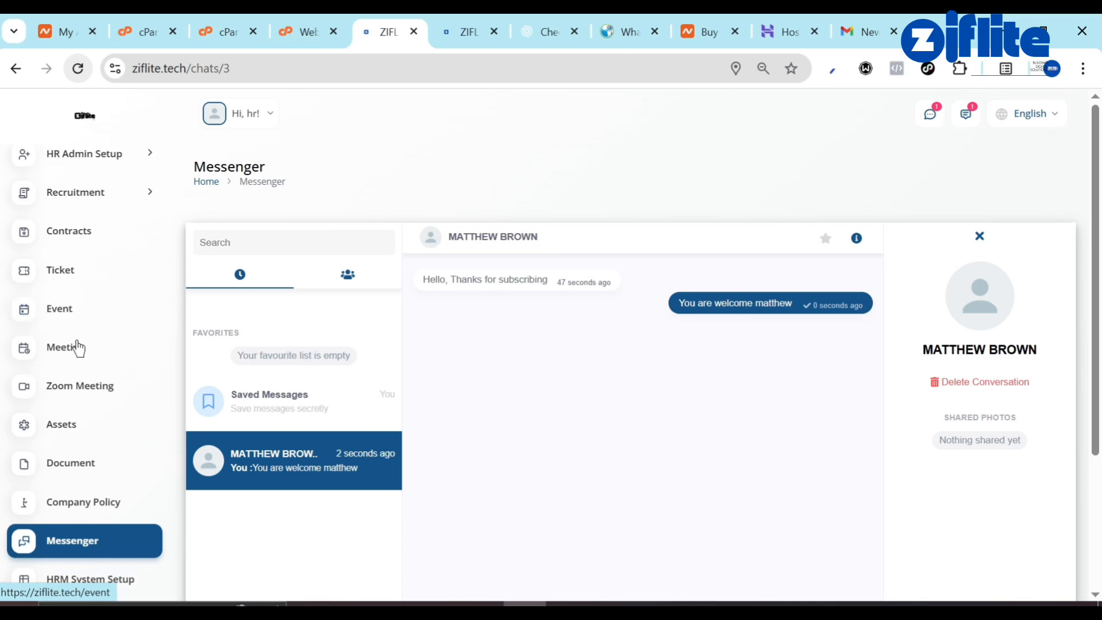
{"action": "scroll", "coordinate": [105, 381], "scroll_direction": "up", "scroll_amount": 5}
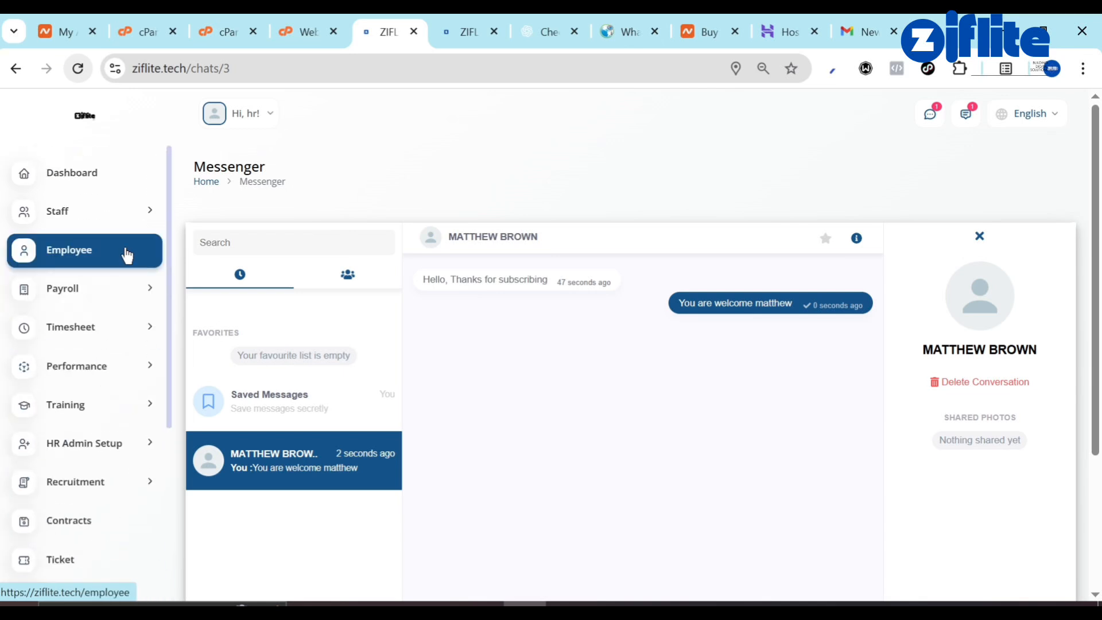
{"action": "left_click", "coordinate": [249, 108]}
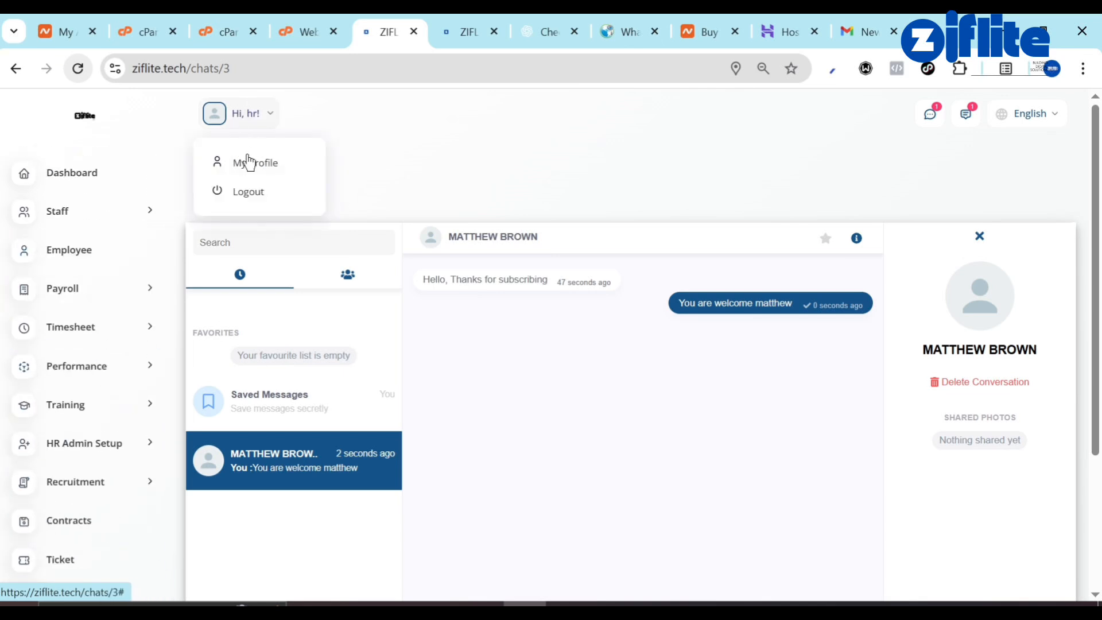
Log out the hr user, sign in as the company account, and expand Staff.
{"action": "left_click", "coordinate": [248, 191]}
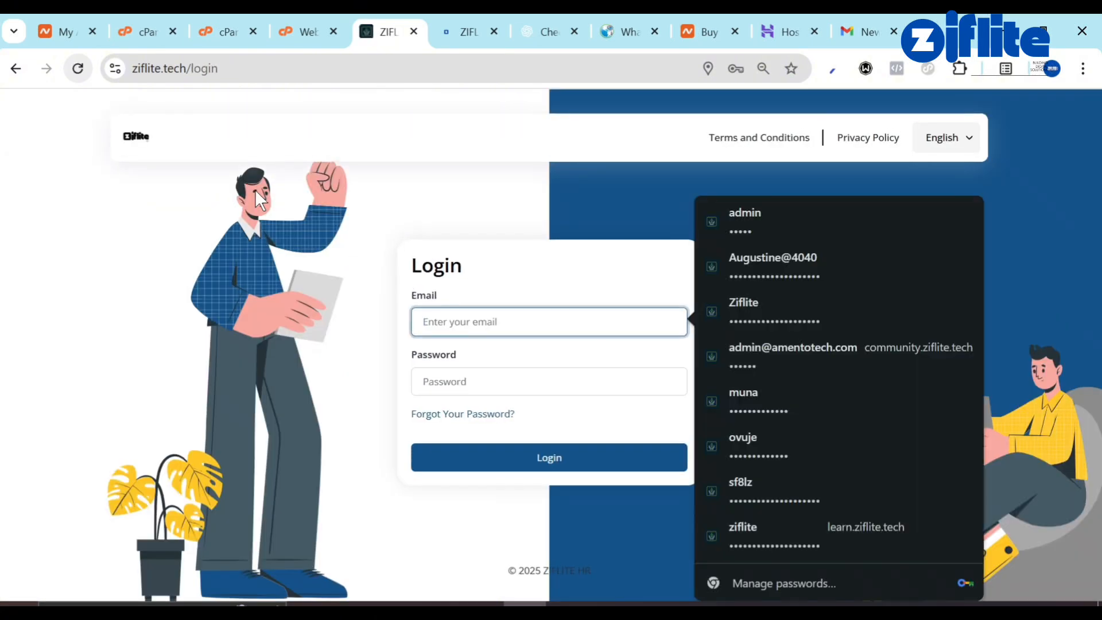
{"action": "type", "text": "company@example.com"}
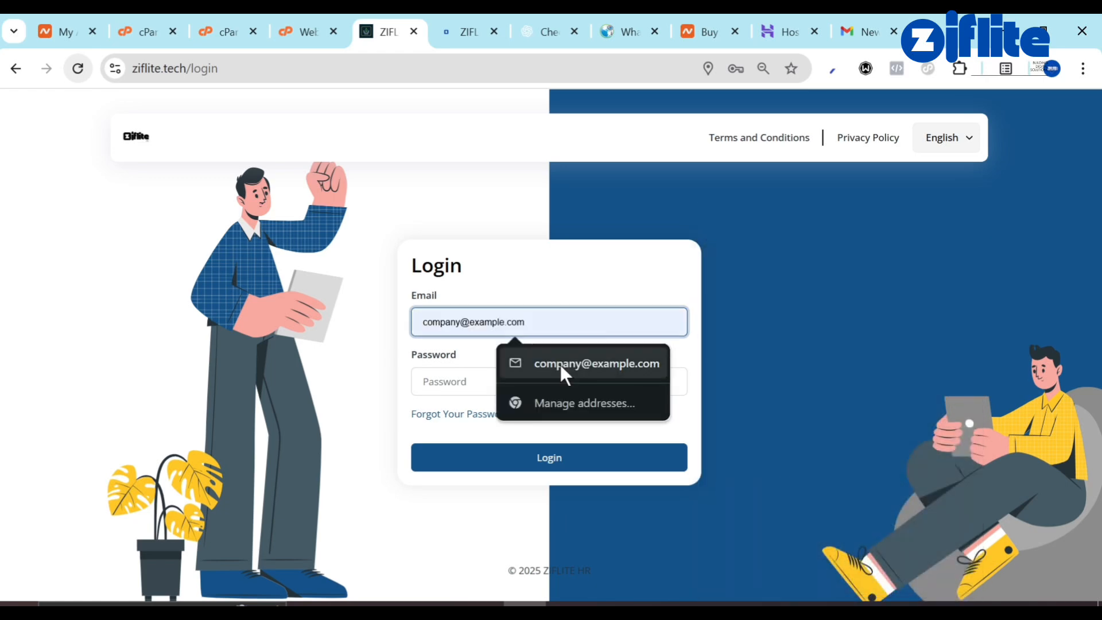
{"action": "left_click", "coordinate": [560, 363]}
{"action": "left_click", "coordinate": [475, 379]}
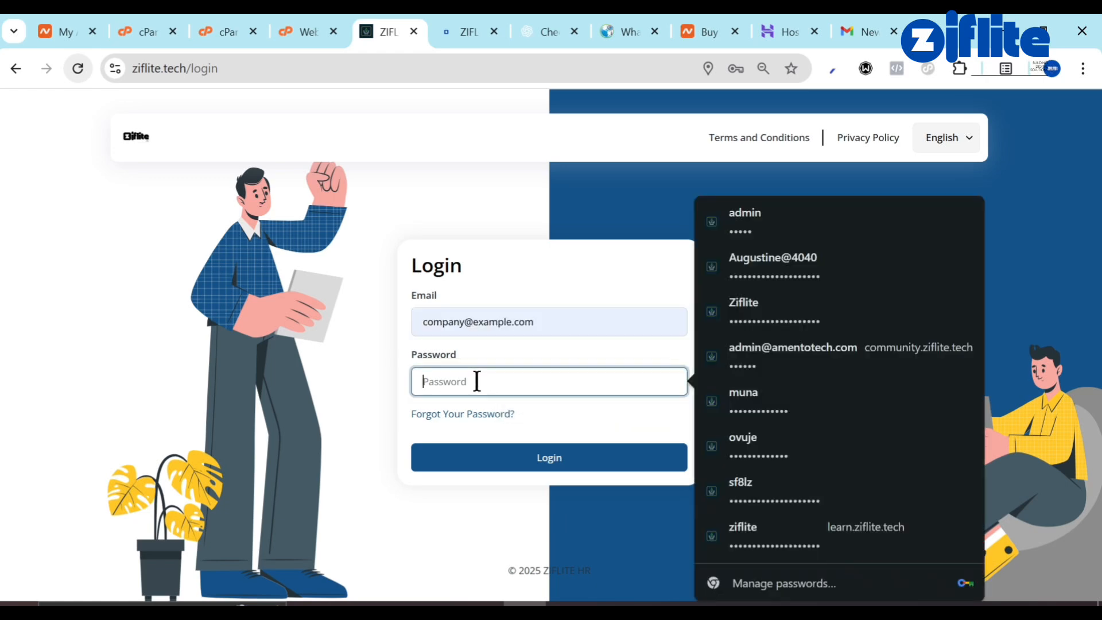
{"action": "type", "text": "123"}
{"action": "key", "text": "Return"}
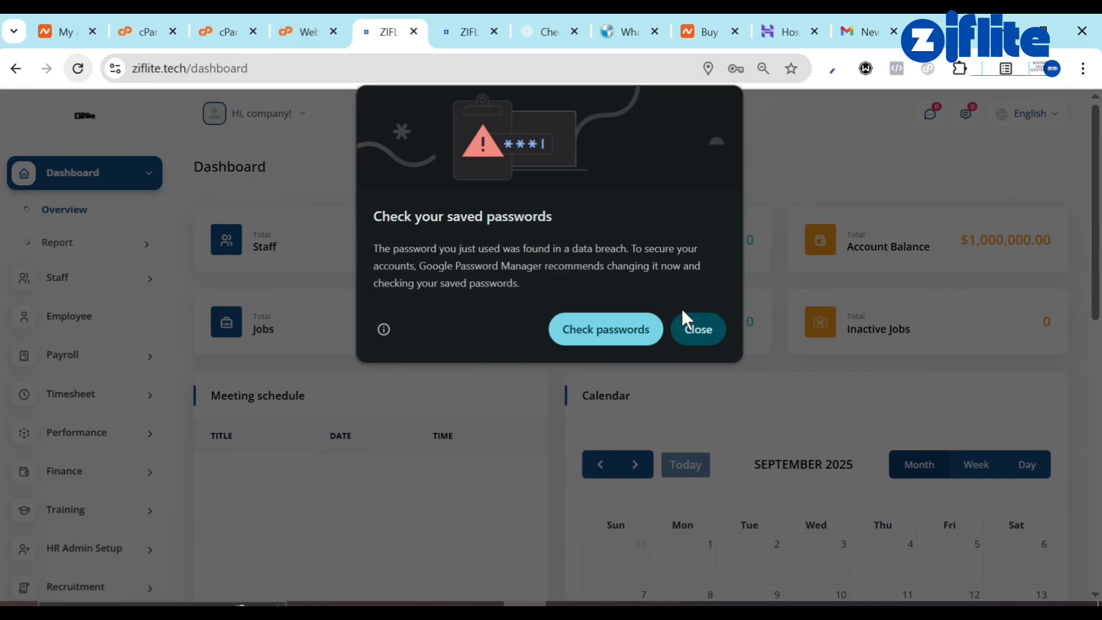
{"action": "left_click", "coordinate": [711, 331]}
{"action": "left_click", "coordinate": [116, 281]}
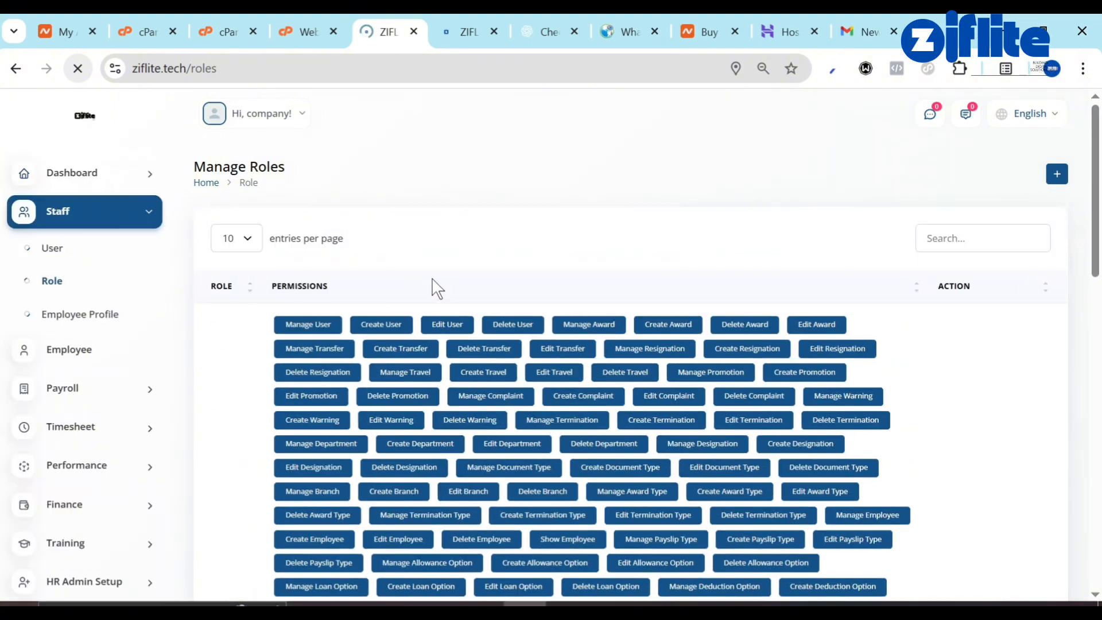
Check the hr user's edit form without saving, then open the Manage Roles list.
{"action": "scroll", "coordinate": [860, 390], "scroll_direction": "down", "scroll_amount": 15}
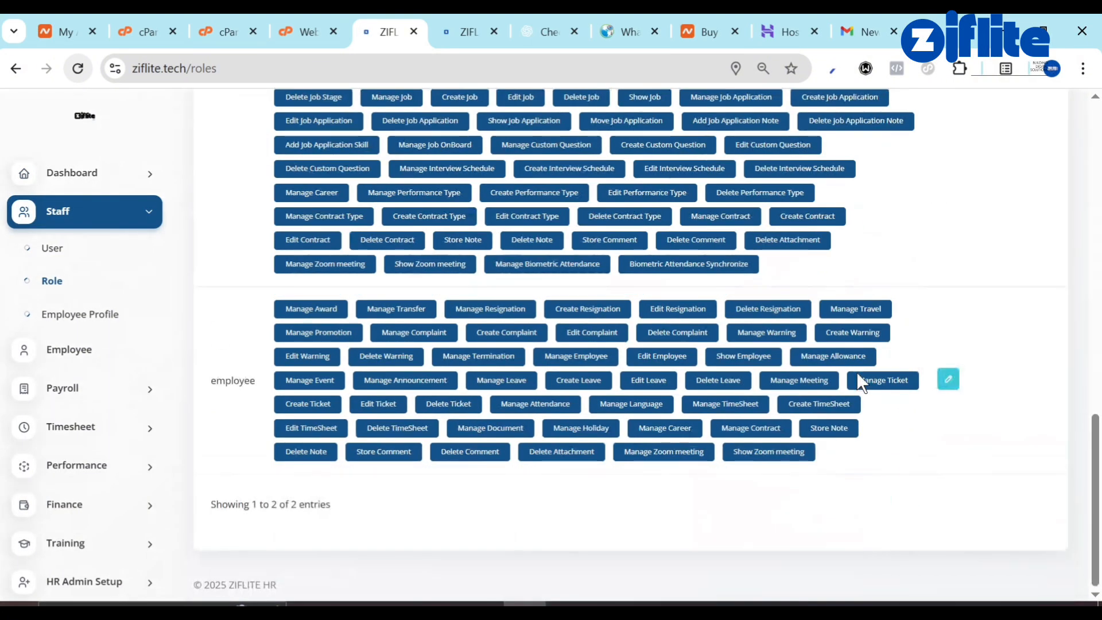
{"action": "scroll", "coordinate": [857, 373], "scroll_direction": "up", "scroll_amount": 15}
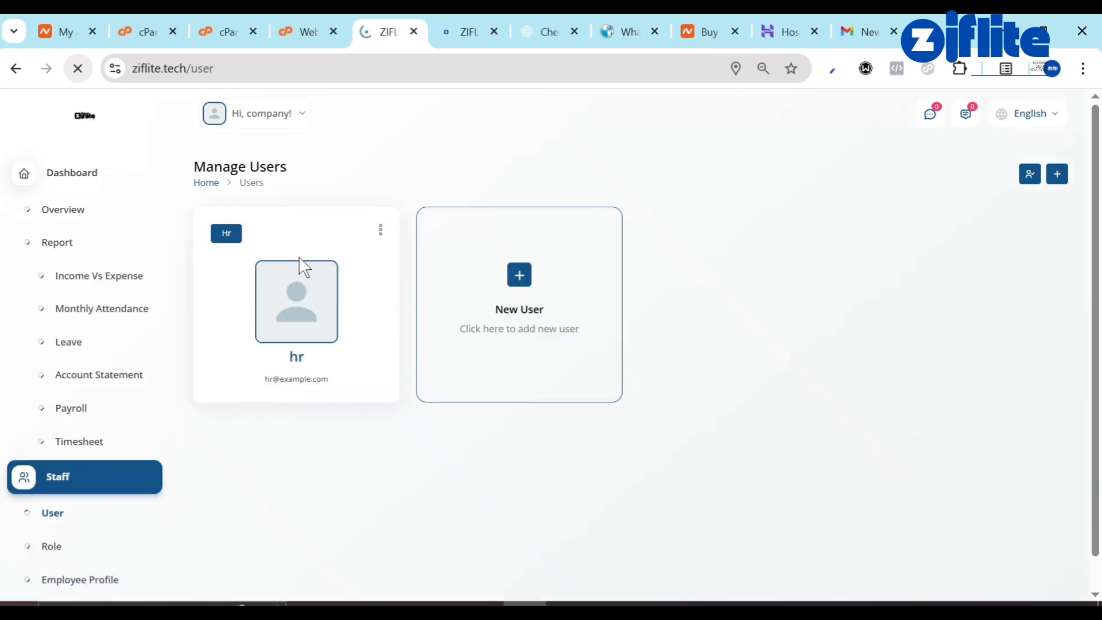
{"action": "left_click", "coordinate": [381, 231]}
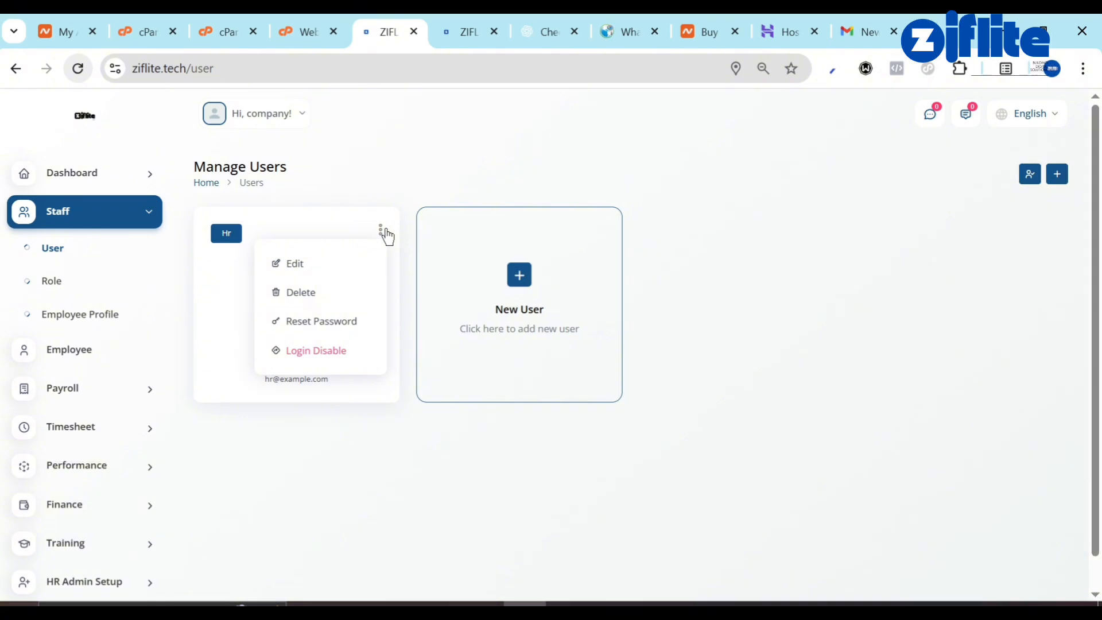
{"action": "left_click", "coordinate": [331, 272]}
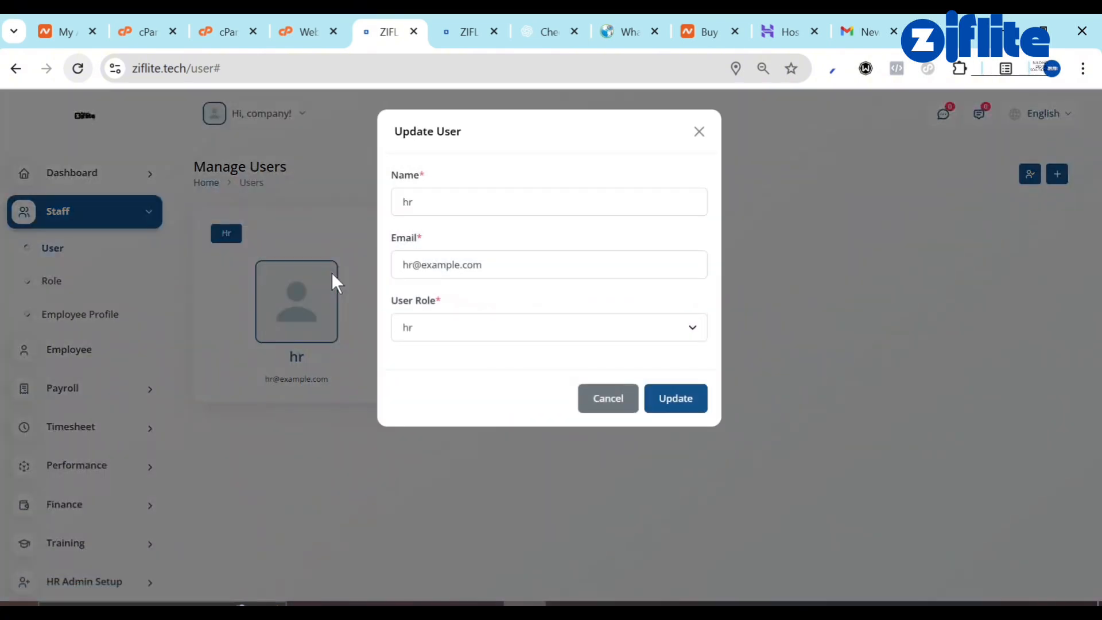
{"action": "left_click", "coordinate": [696, 132]}
{"action": "left_click", "coordinate": [380, 232]}
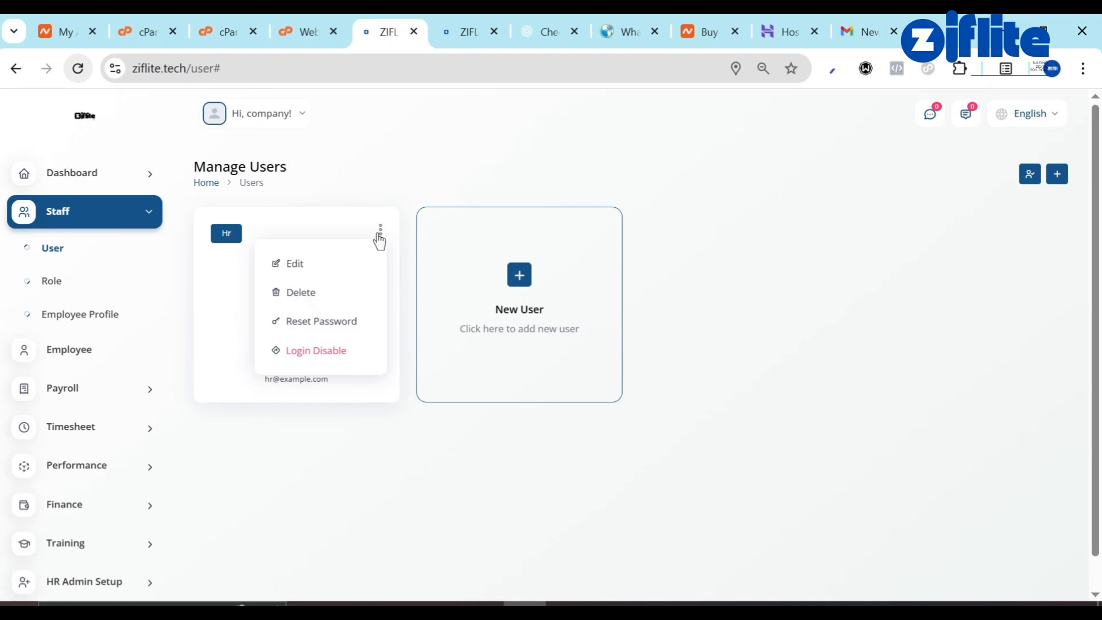
{"action": "left_click", "coordinate": [377, 243]}
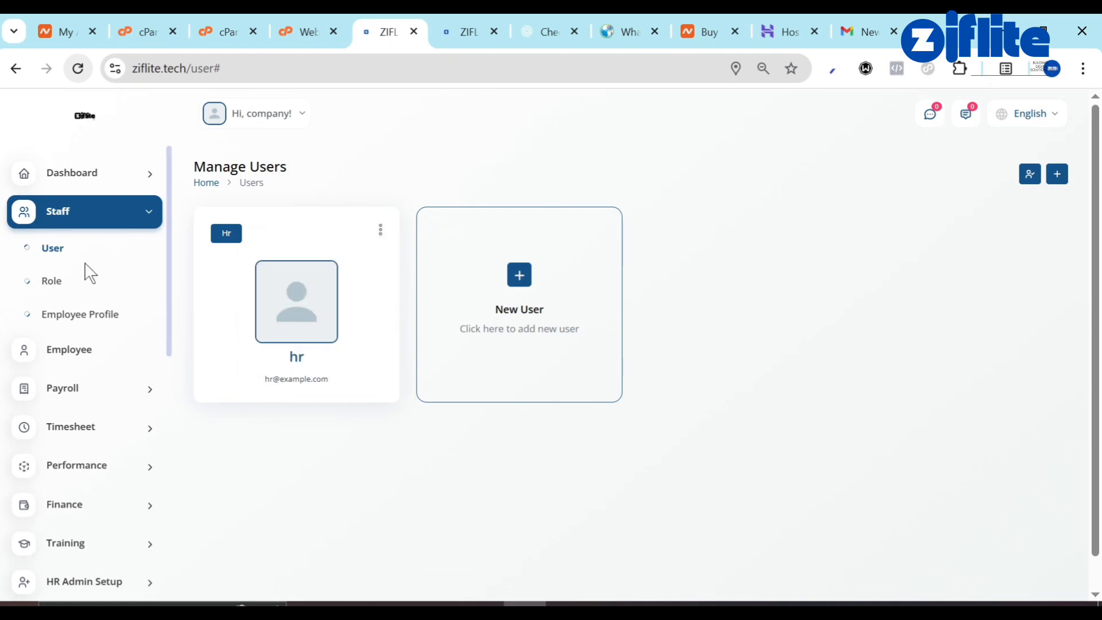
{"action": "left_click", "coordinate": [62, 286]}
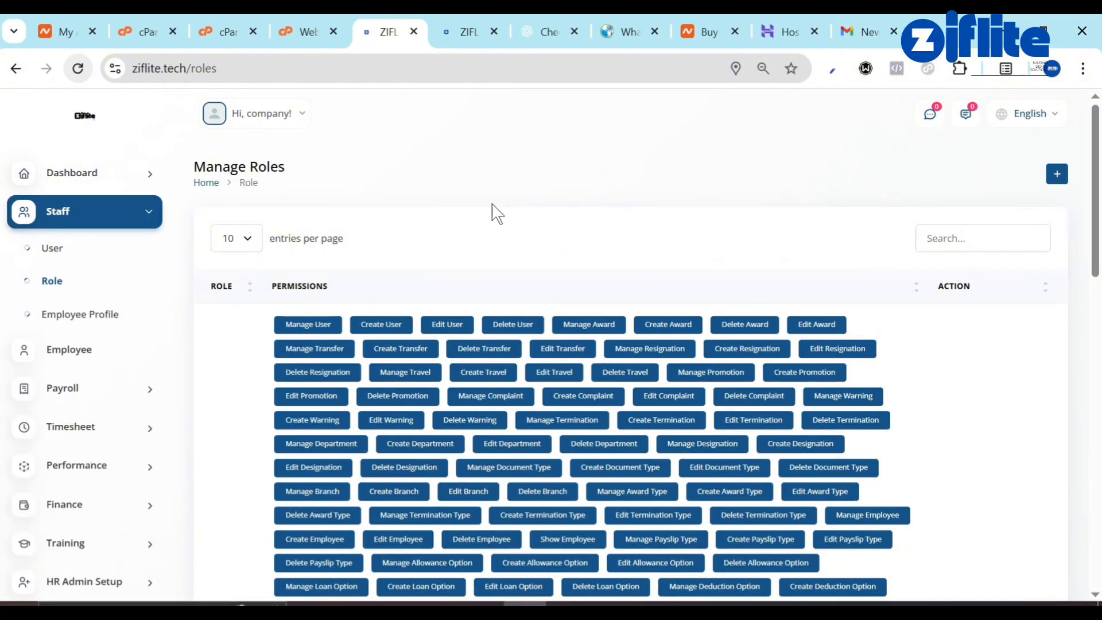
Create a role named SUPER with every permission selected.
{"action": "left_click", "coordinate": [1060, 174]}
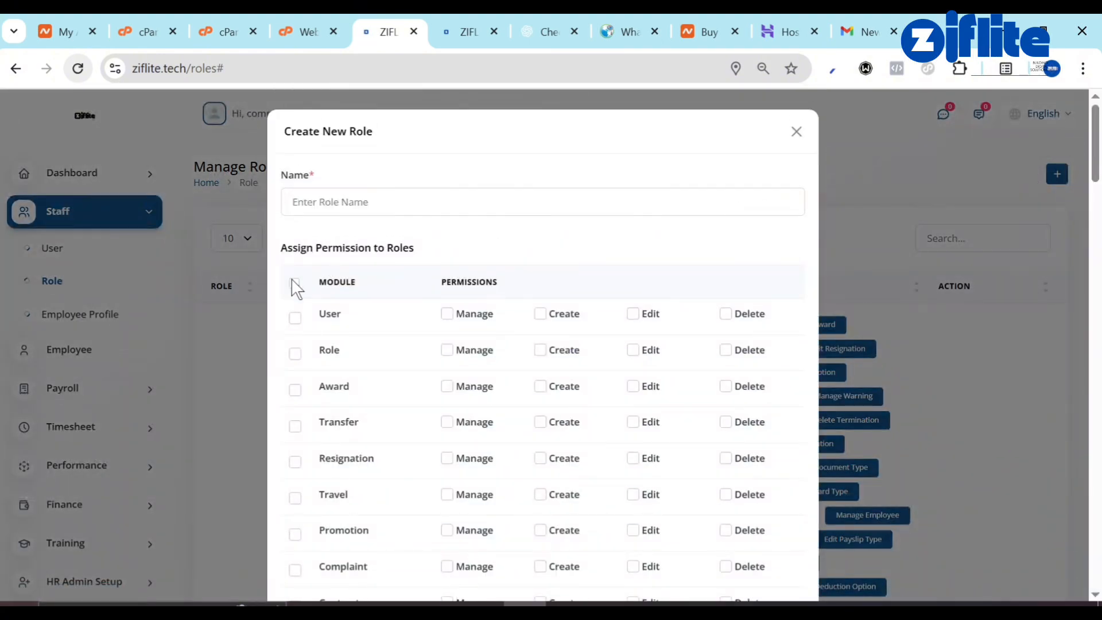
{"action": "left_click", "coordinate": [295, 284]}
{"action": "left_click", "coordinate": [369, 202]}
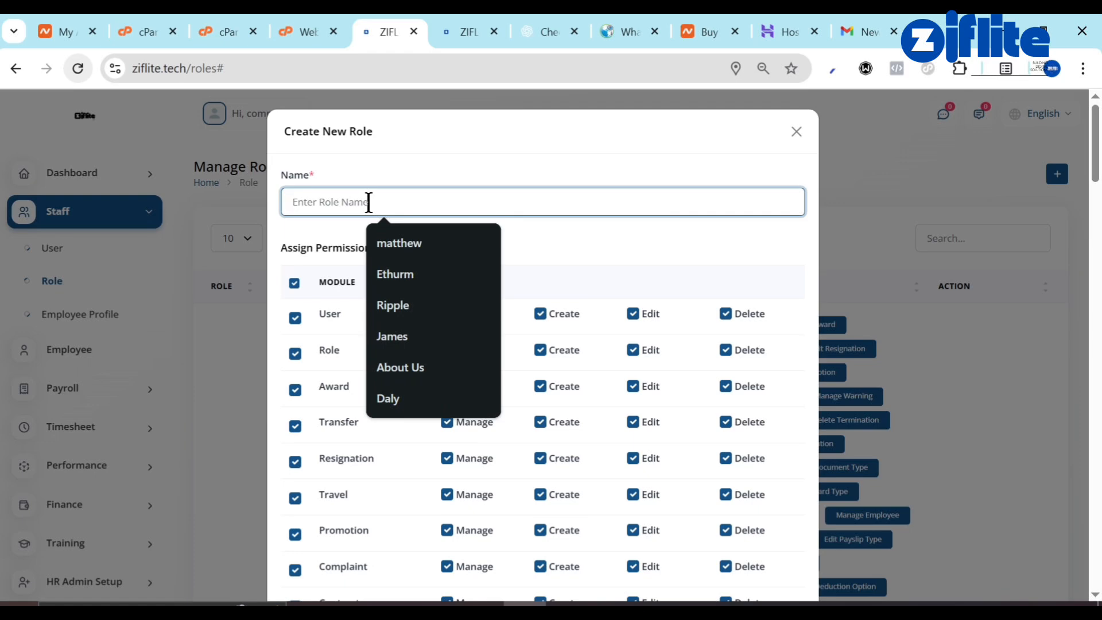
{"action": "type", "text": "SUPER HR"}
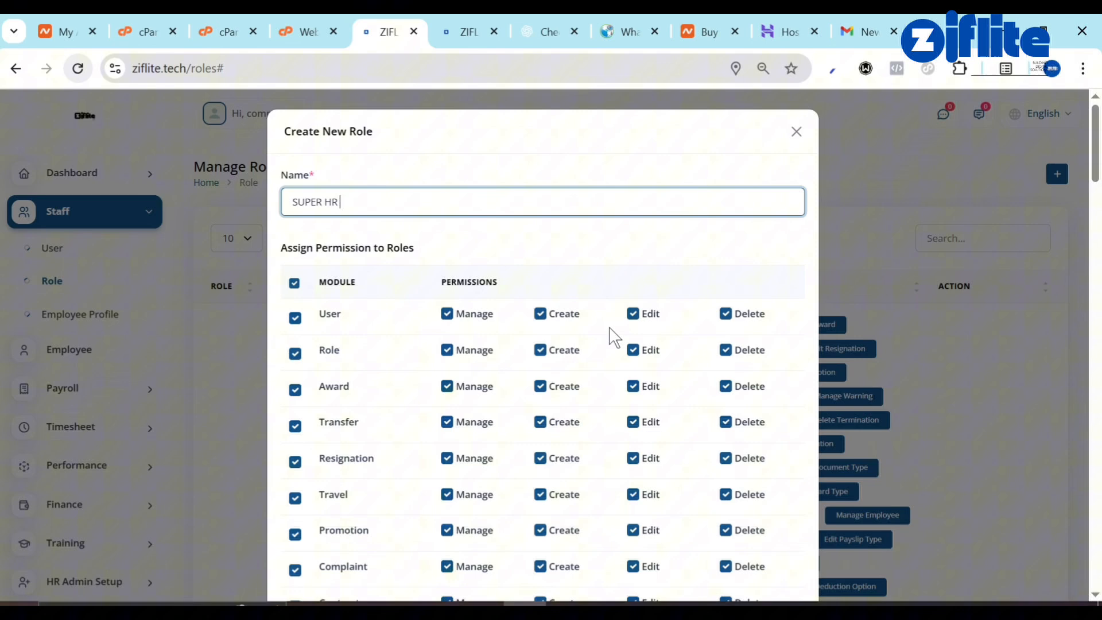
{"action": "scroll", "coordinate": [610, 328], "scroll_direction": "down", "scroll_amount": 20}
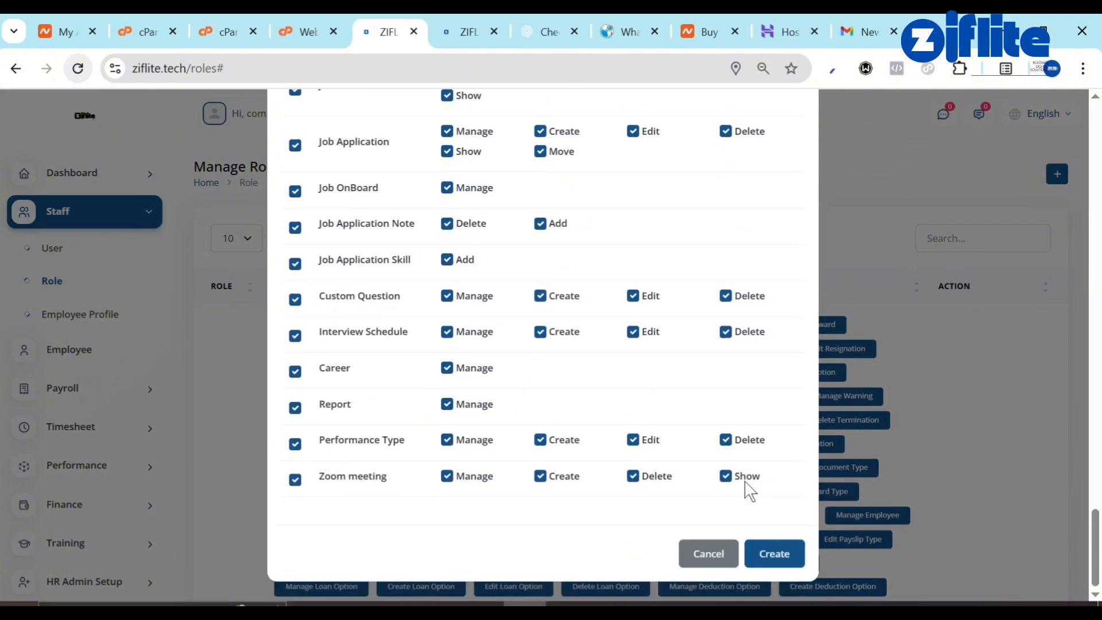
{"action": "left_click", "coordinate": [773, 559]}
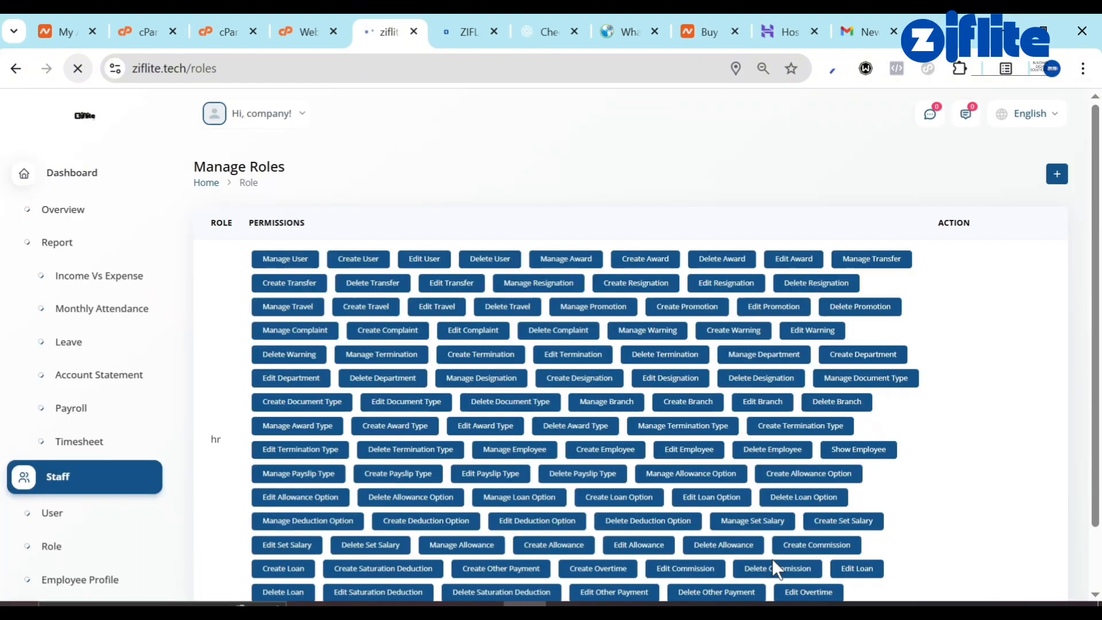
{"action": "scroll", "coordinate": [390, 334], "scroll_direction": "down", "scroll_amount": 20}
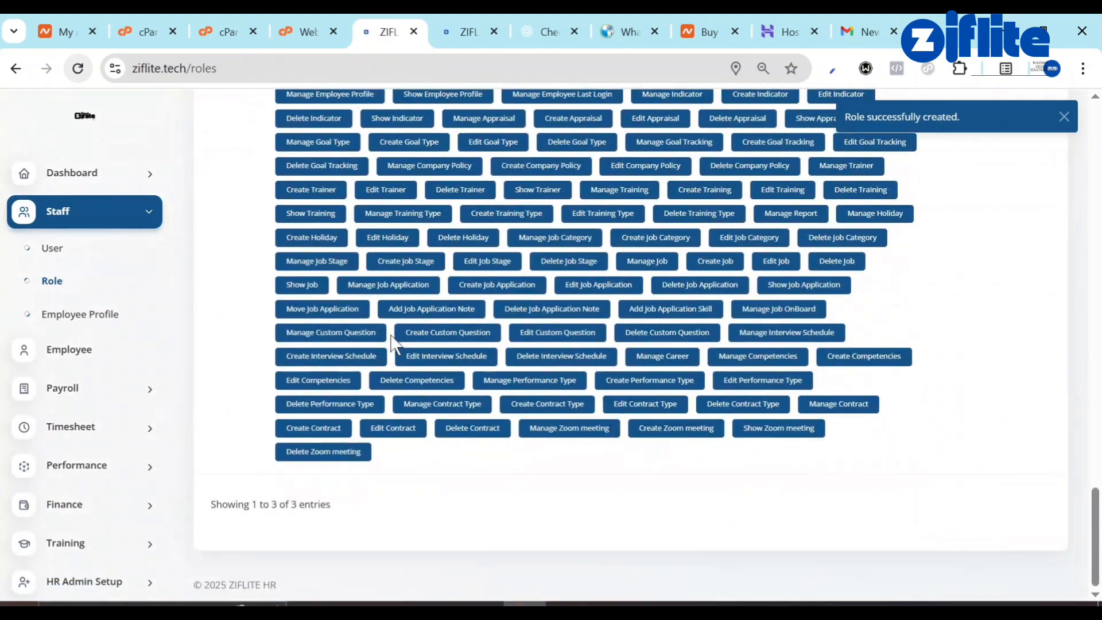
{"action": "scroll", "coordinate": [391, 342], "scroll_direction": "up", "scroll_amount": 20}
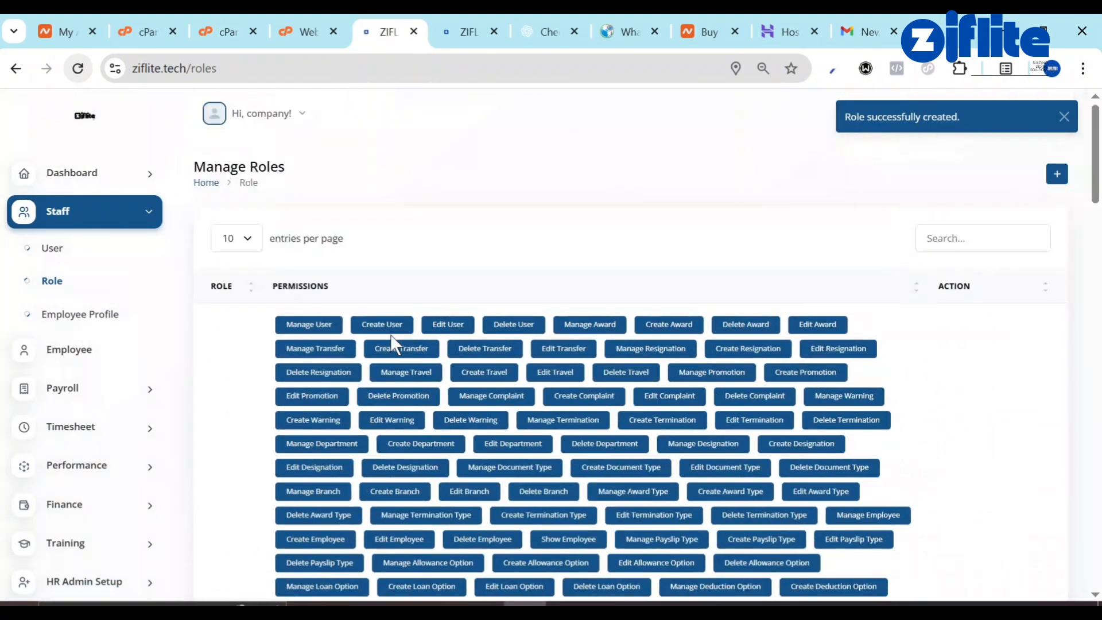
Rename the hr user to SUPER HR and give it the SUPER HR role.
{"action": "left_click", "coordinate": [50, 261]}
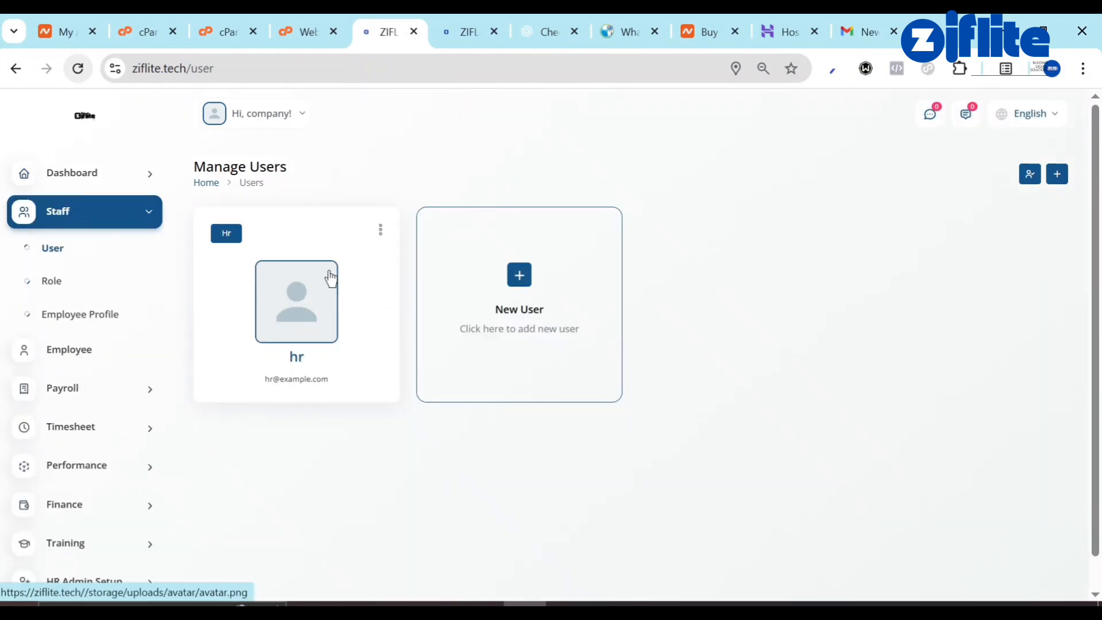
{"action": "left_click", "coordinate": [380, 229]}
{"action": "left_click", "coordinate": [337, 262]}
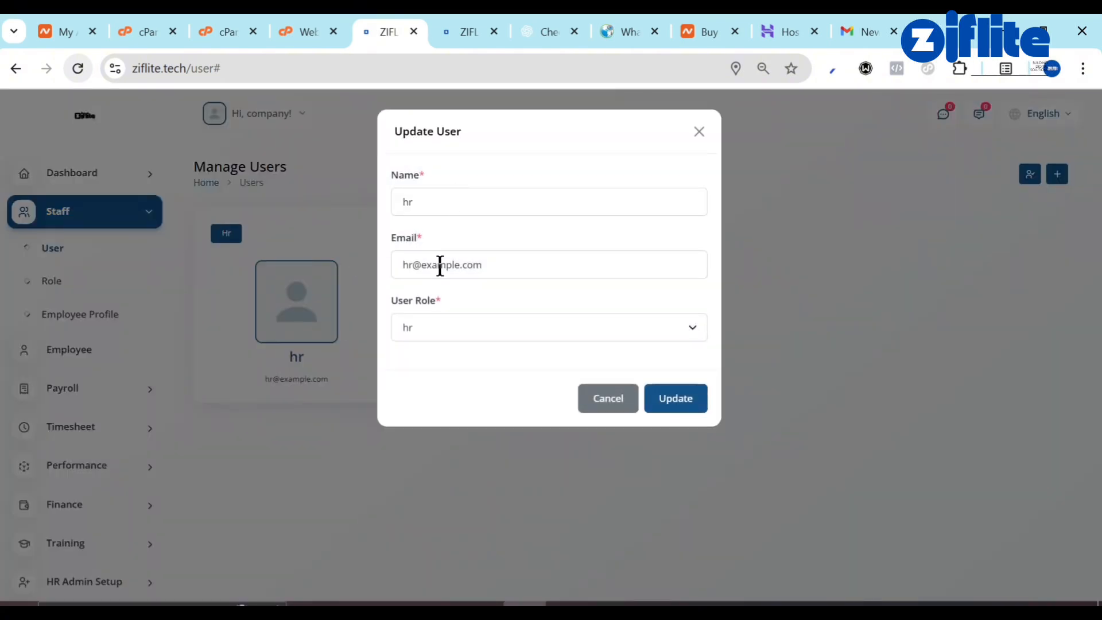
{"action": "left_click", "coordinate": [444, 210]}
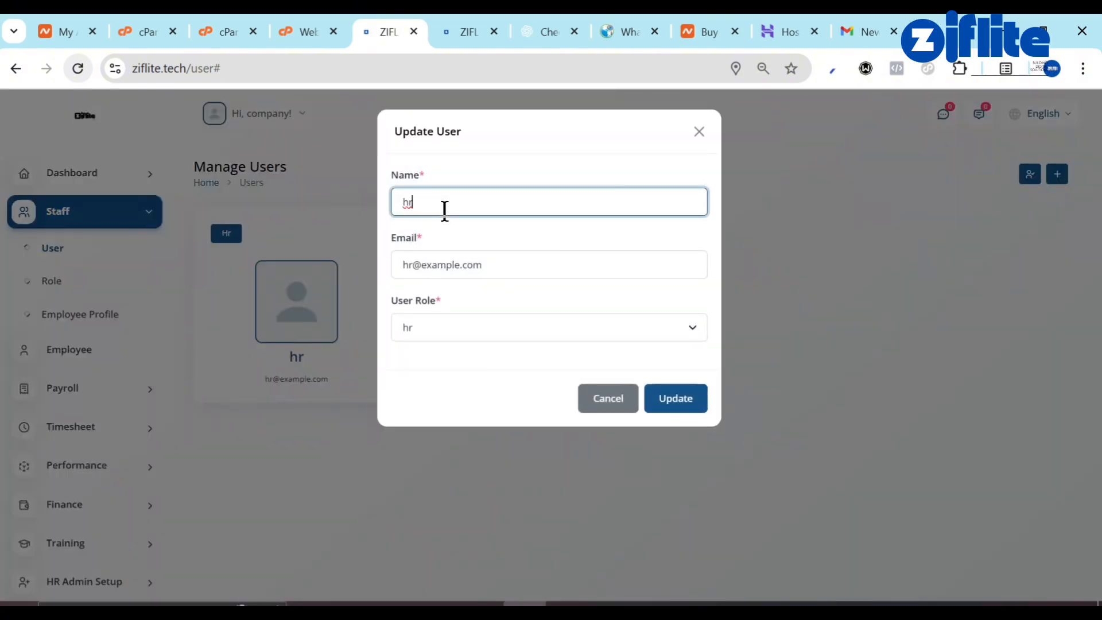
{"action": "type", "text": "SUPER HR"}
{"action": "left_click", "coordinate": [471, 330]}
{"action": "left_click", "coordinate": [436, 376]}
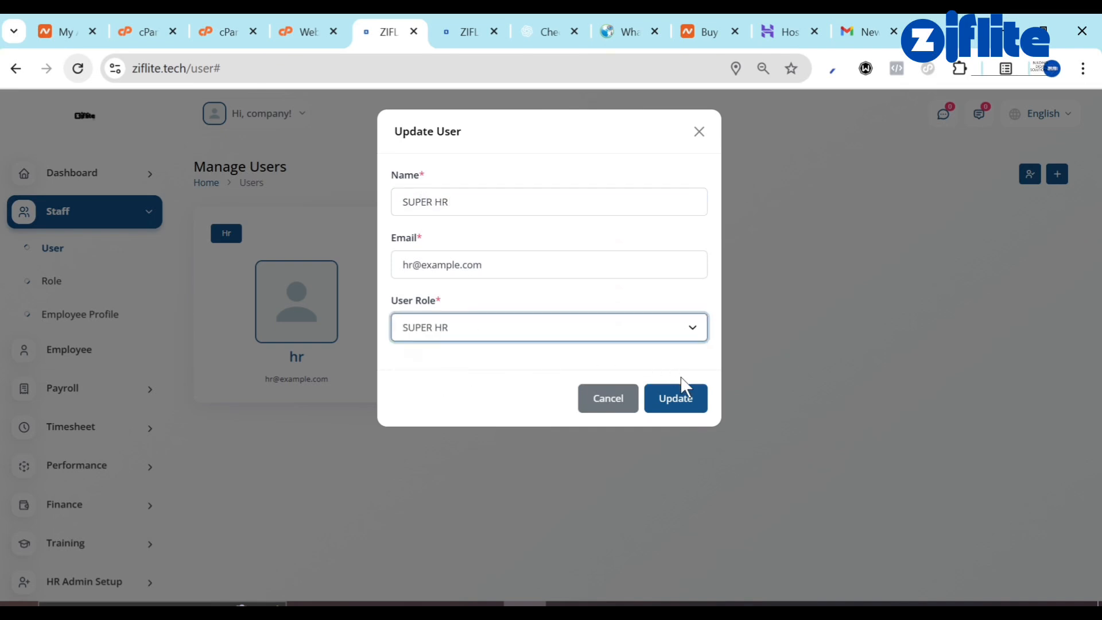
{"action": "left_click", "coordinate": [684, 407]}
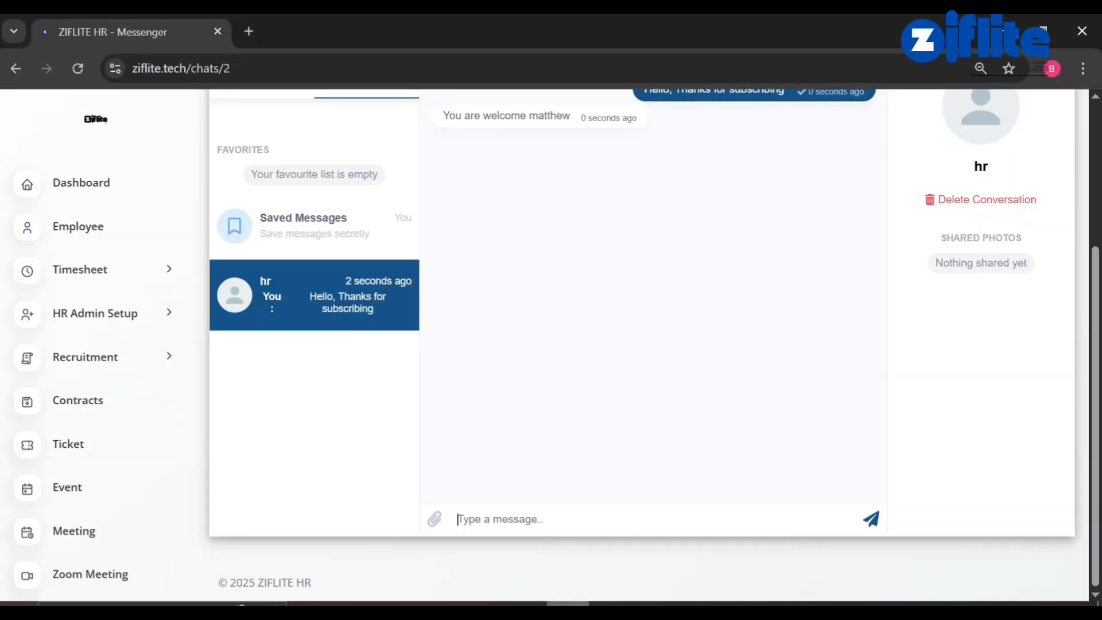
Close the chat contact's info panel and return to the employee Dashboard.
{"action": "scroll", "coordinate": [583, 332], "scroll_direction": "up", "scroll_amount": 5}
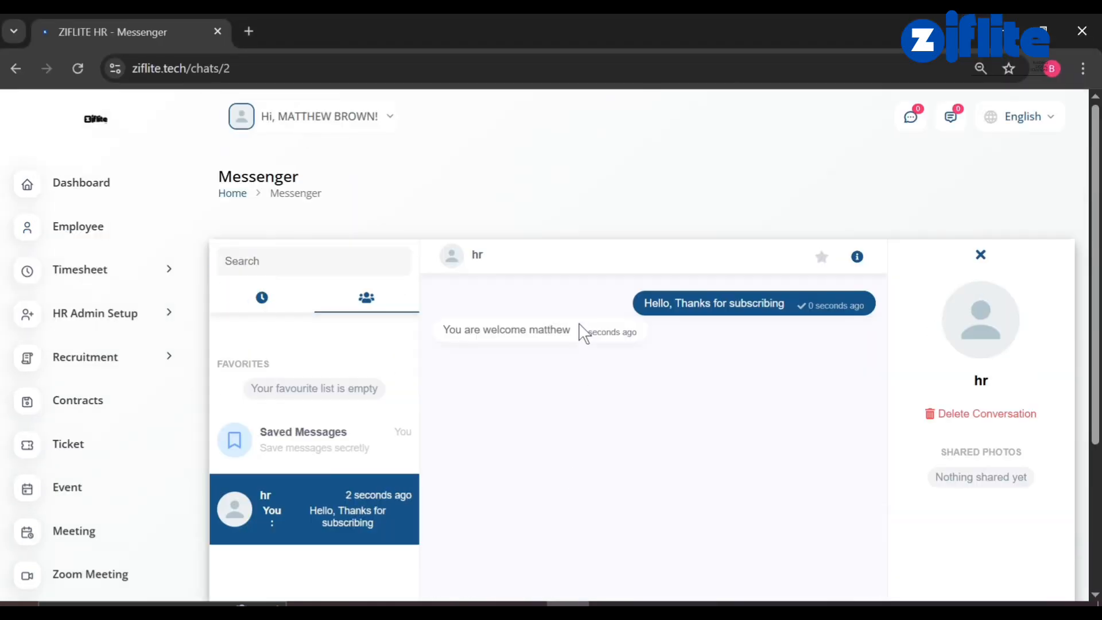
{"action": "left_click", "coordinate": [979, 255]}
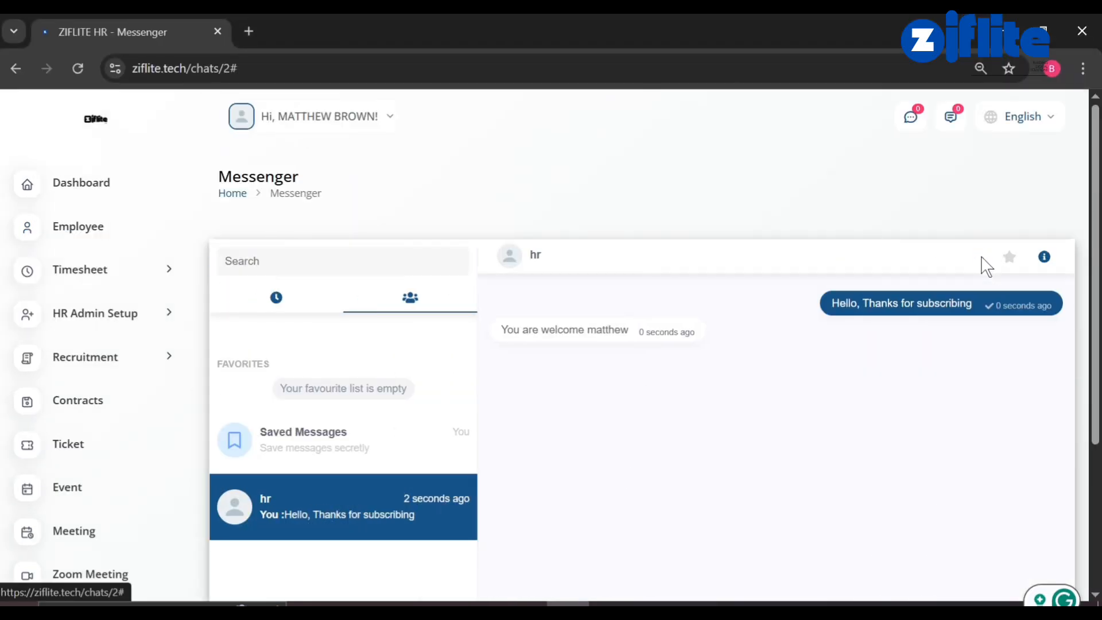
{"action": "left_click", "coordinate": [75, 197]}
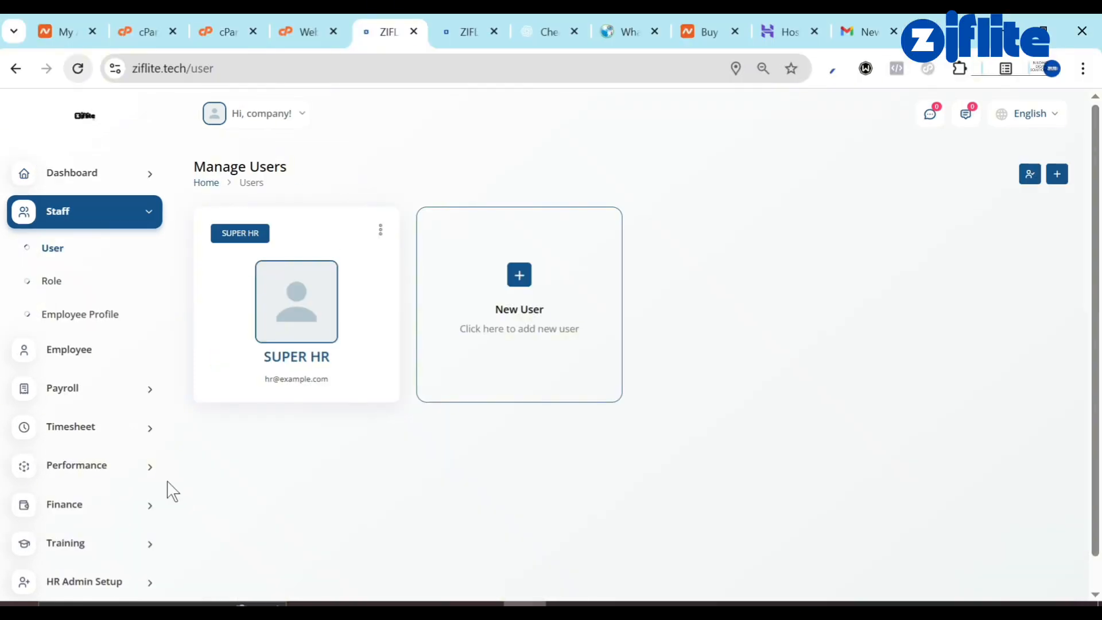
Delete the only allowed IP entry in System Setting > IP Restriction Settings.
{"action": "scroll", "coordinate": [59, 490], "scroll_direction": "down", "scroll_amount": 5}
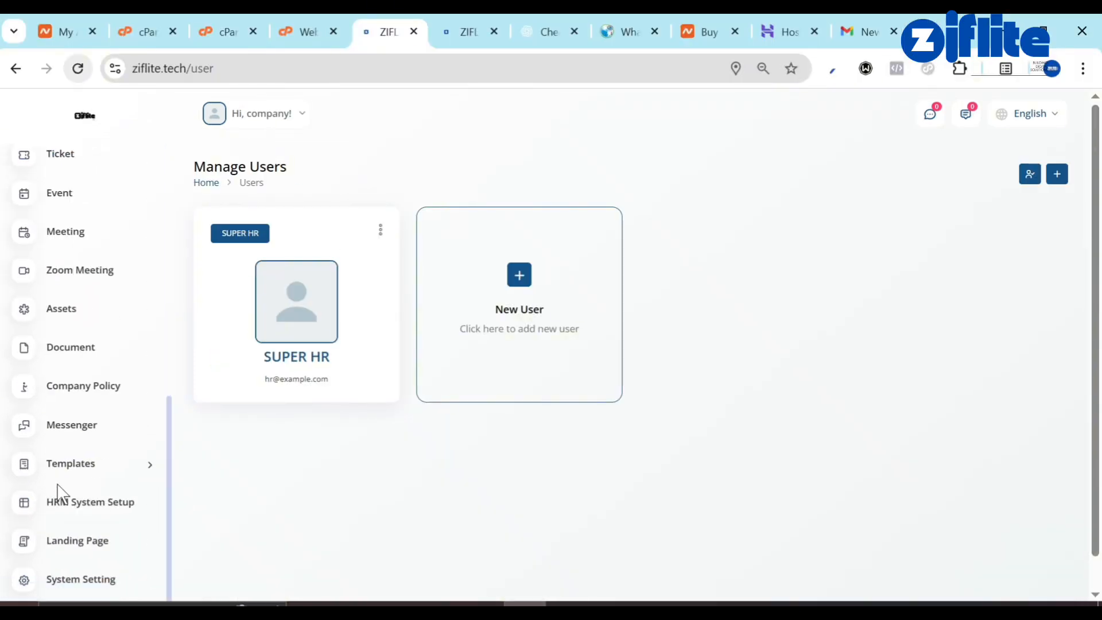
{"action": "left_click", "coordinate": [96, 591]}
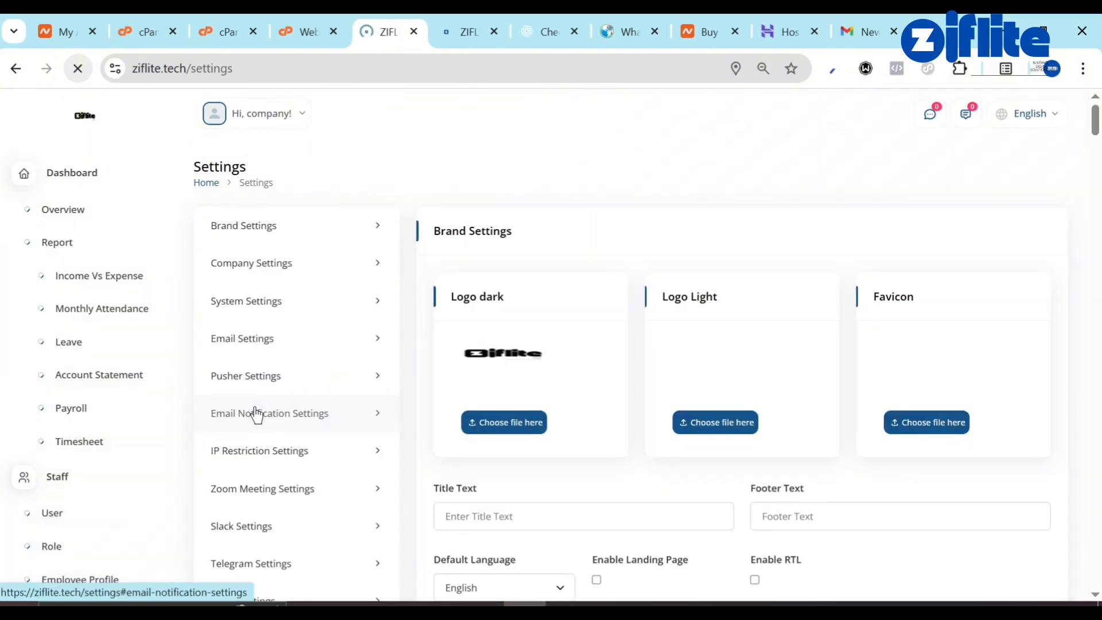
{"action": "scroll", "coordinate": [256, 413], "scroll_direction": "down", "scroll_amount": 2}
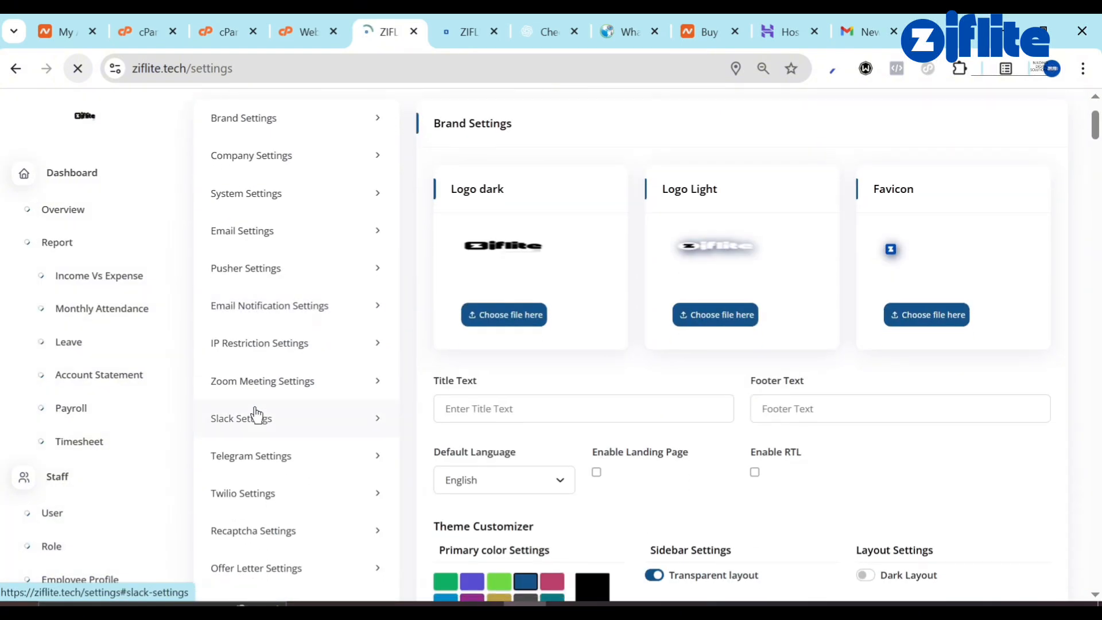
{"action": "left_click", "coordinate": [290, 358]}
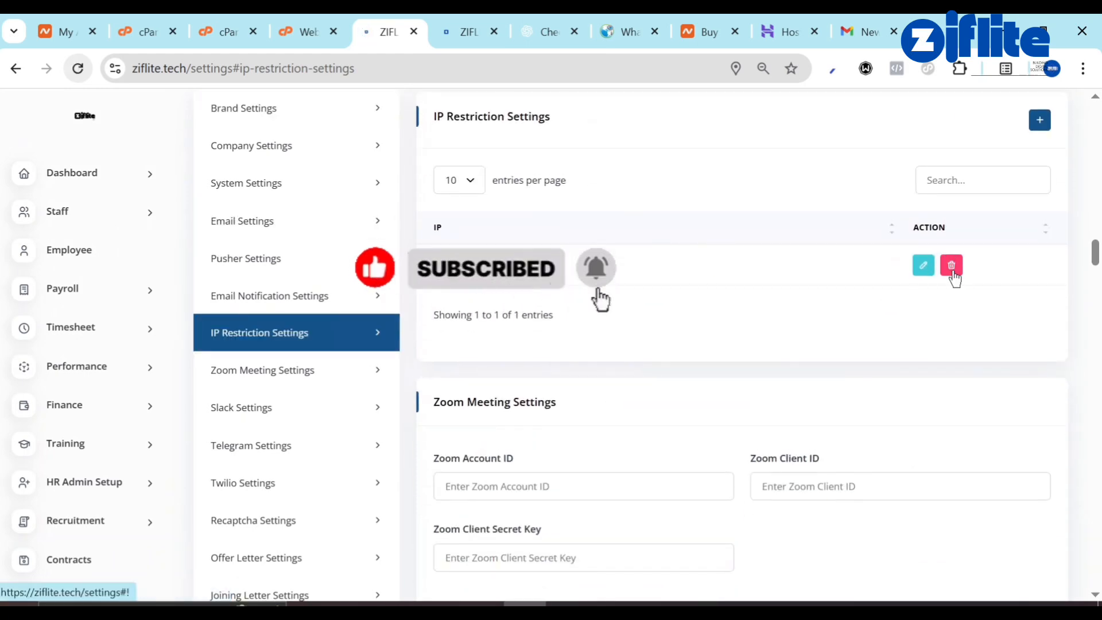
{"action": "left_click", "coordinate": [950, 266]}
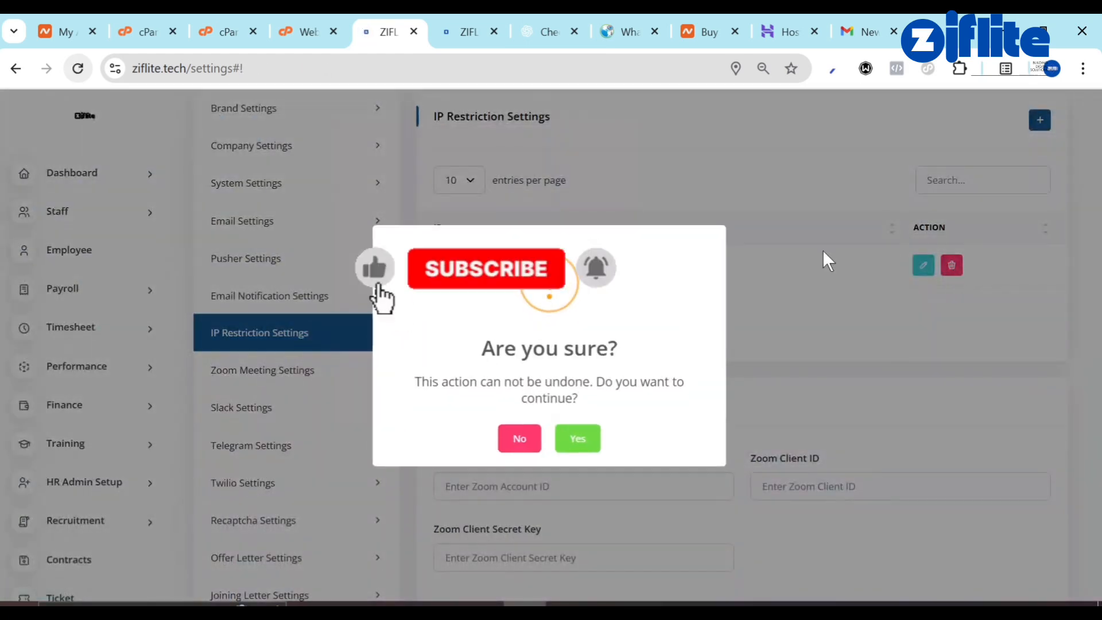
{"action": "left_click", "coordinate": [591, 445]}
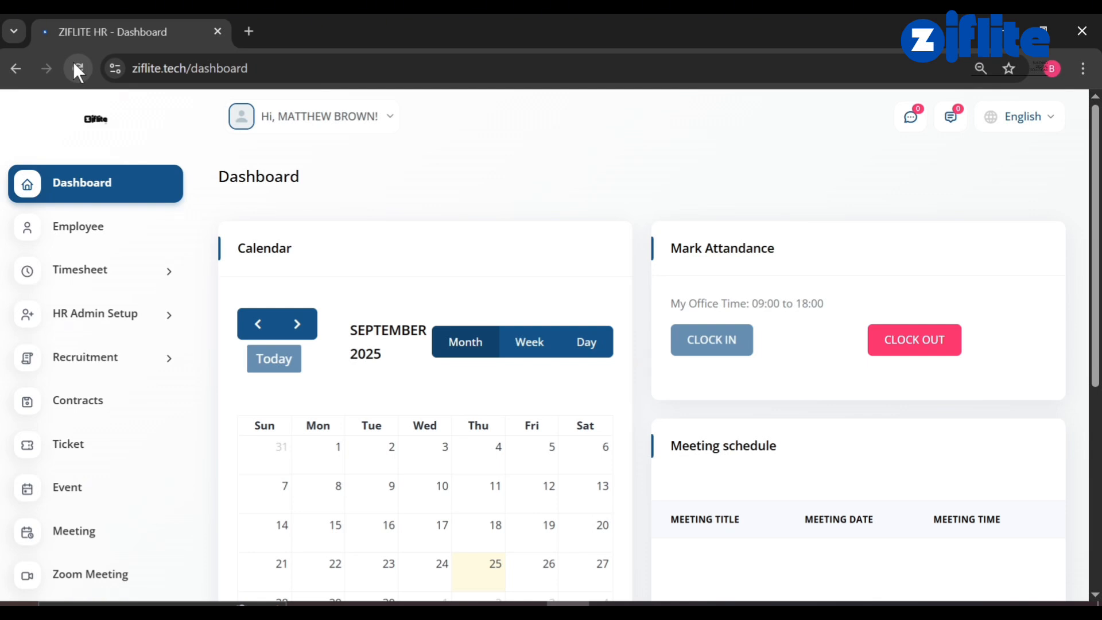
Clock the employee out and open Timesheet > Attendance > Marked Attendance.
{"action": "left_click", "coordinate": [922, 343]}
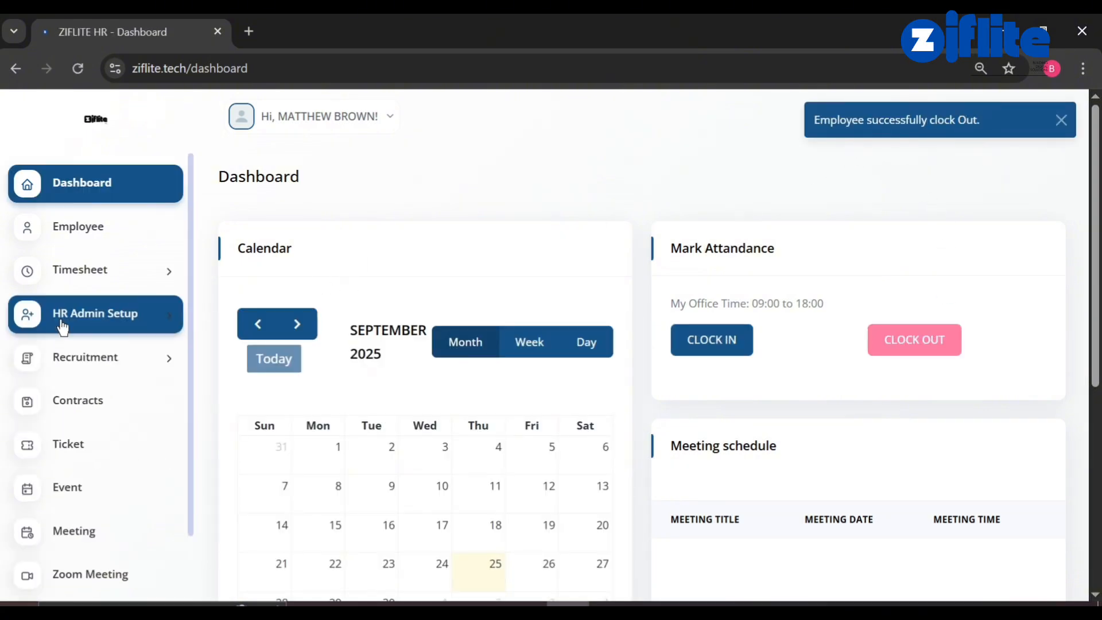
{"action": "left_click", "coordinate": [79, 357]}
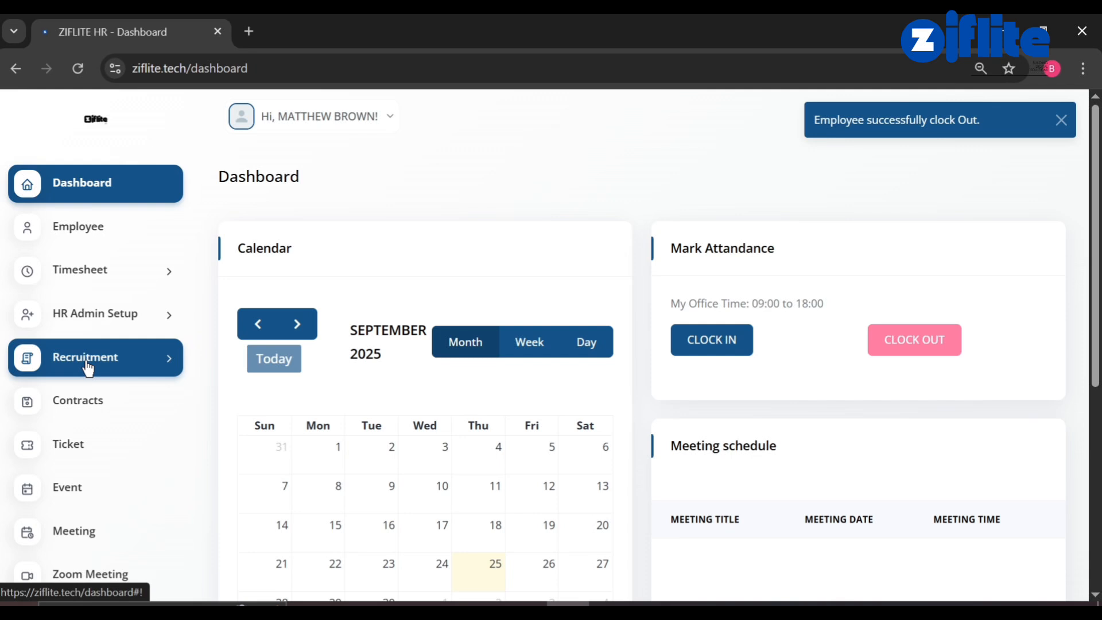
{"action": "left_click", "coordinate": [134, 324]}
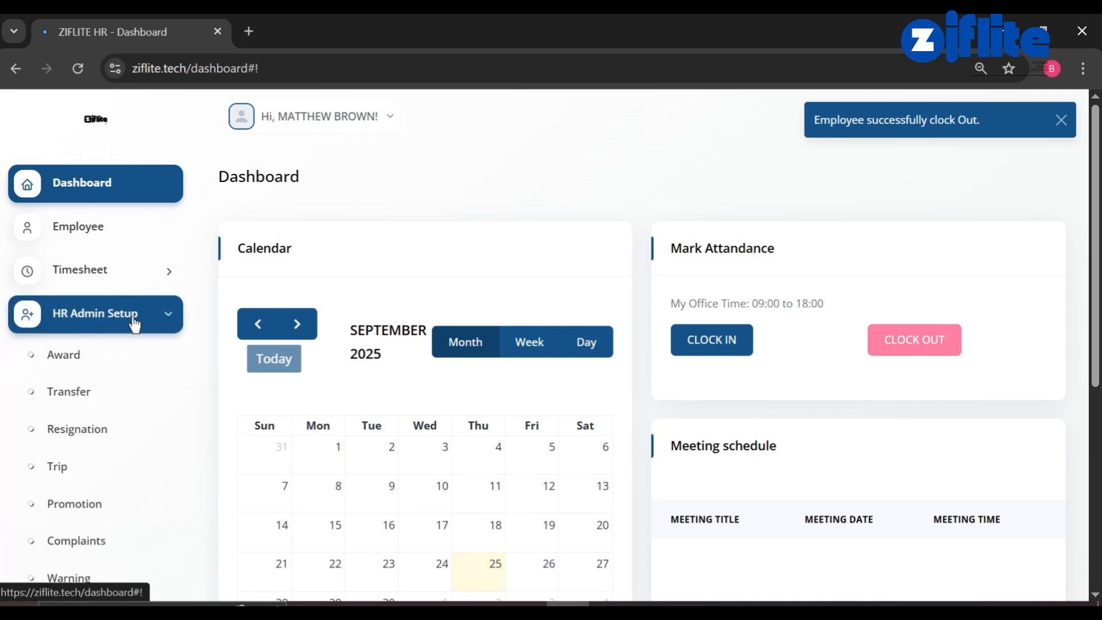
{"action": "left_click", "coordinate": [153, 275]}
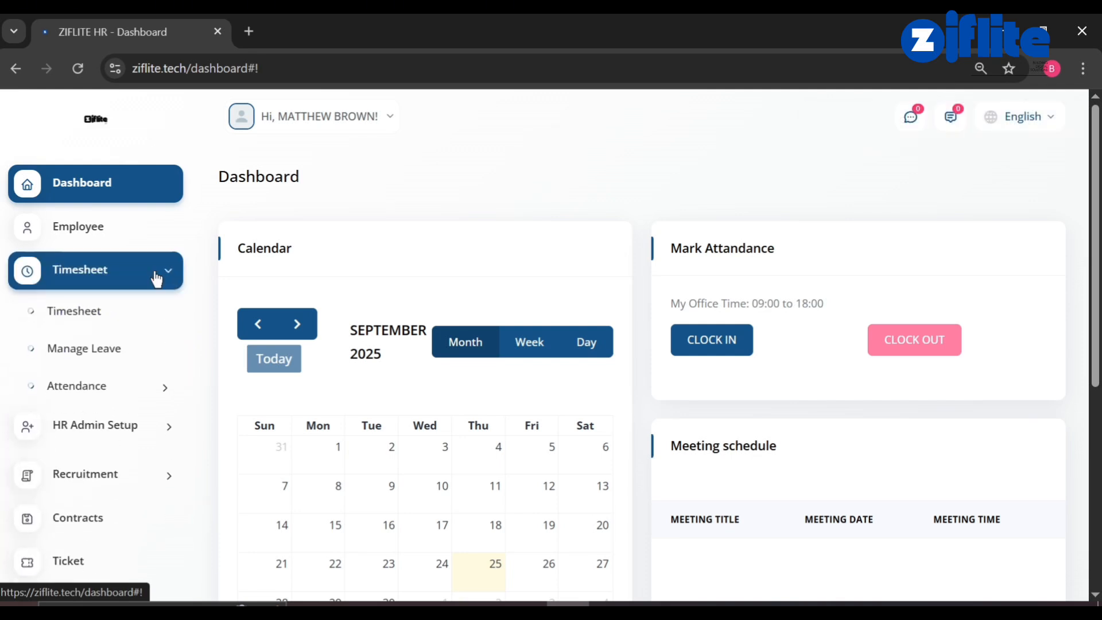
{"action": "left_click", "coordinate": [117, 389]}
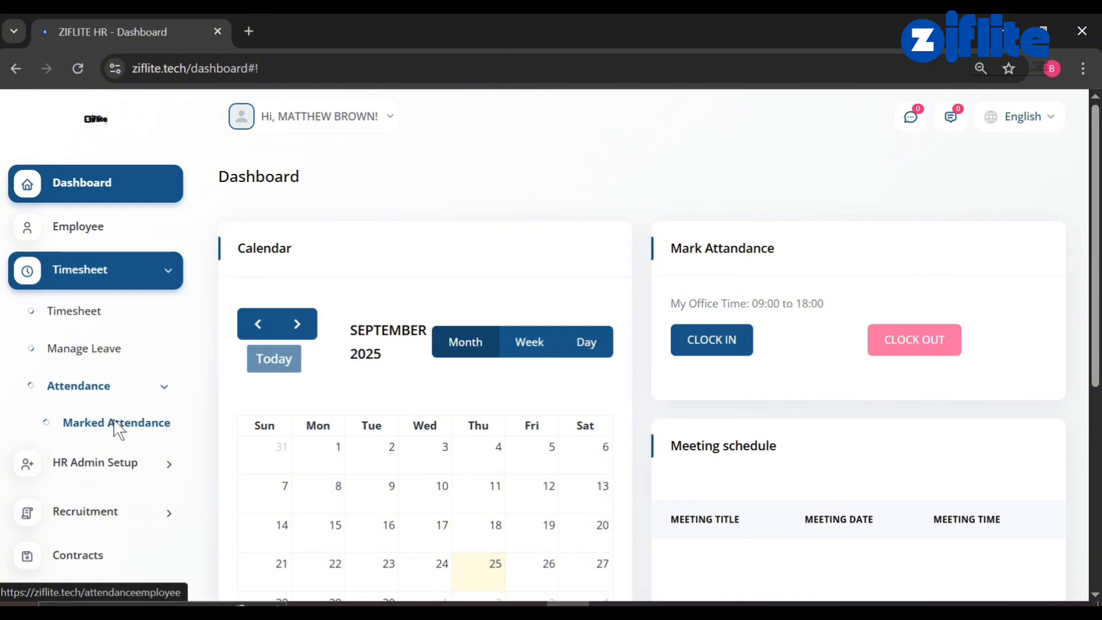
{"action": "left_click", "coordinate": [116, 426]}
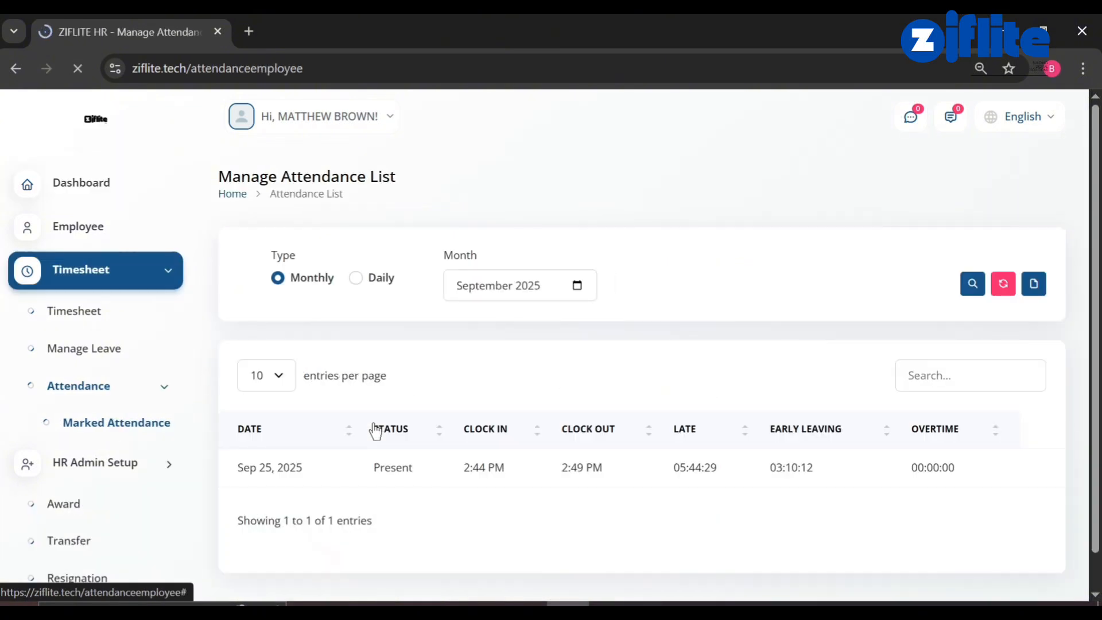